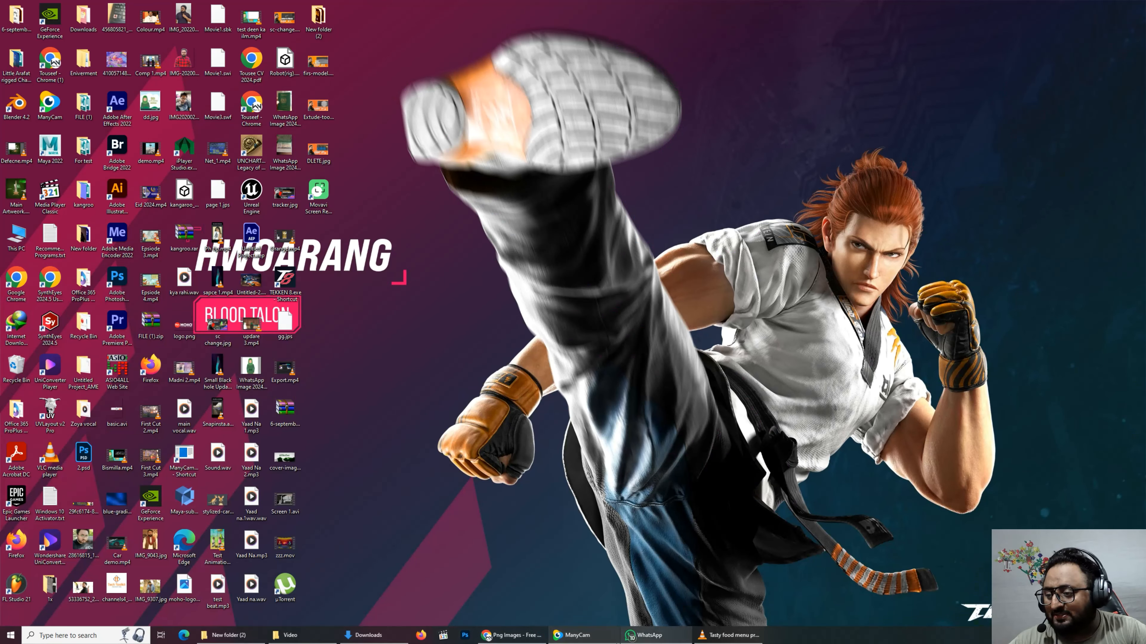
- Review the pizza, burger and fried chicken wings PNG images saved in the Downloads folder
mouse_move(533, 641)
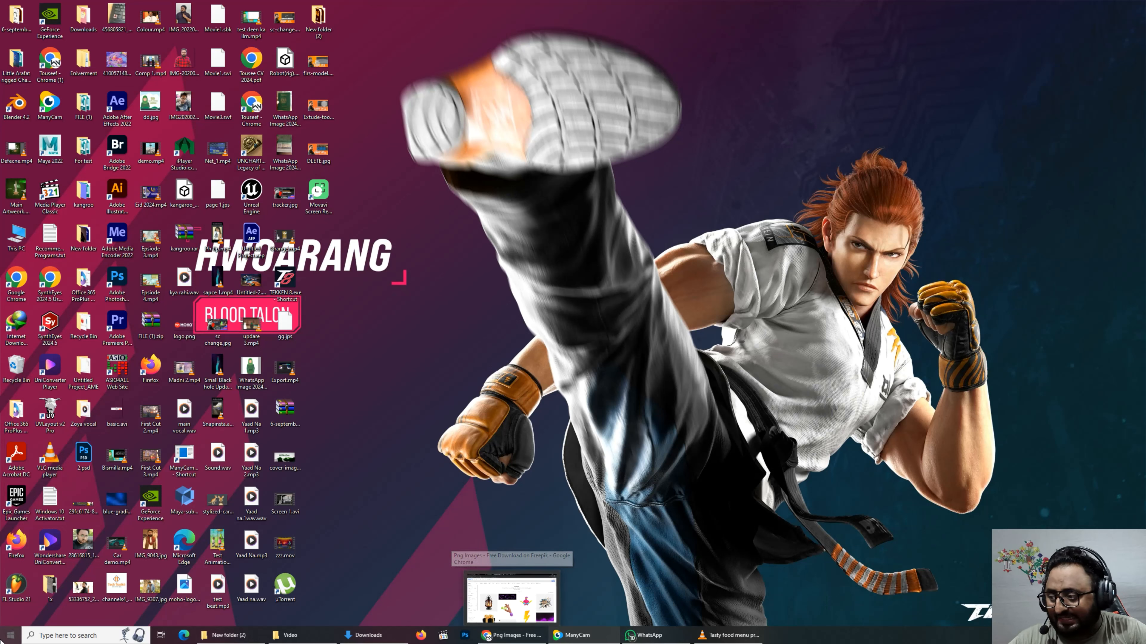
click(215, 640)
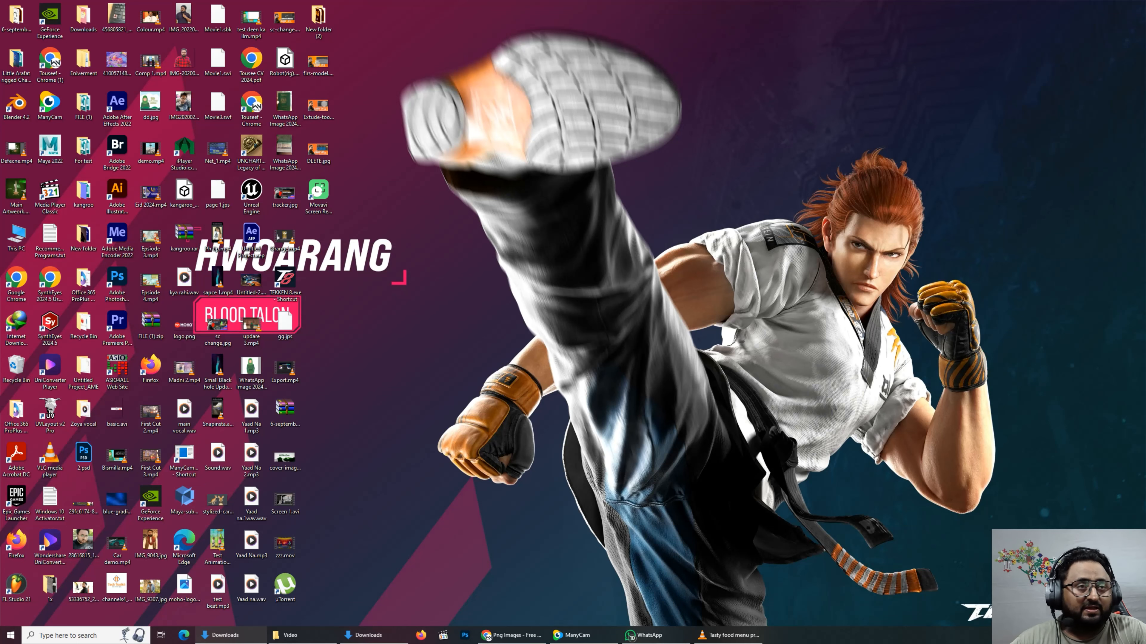
drag(290, 124, 632, 143)
double_click(623, 212)
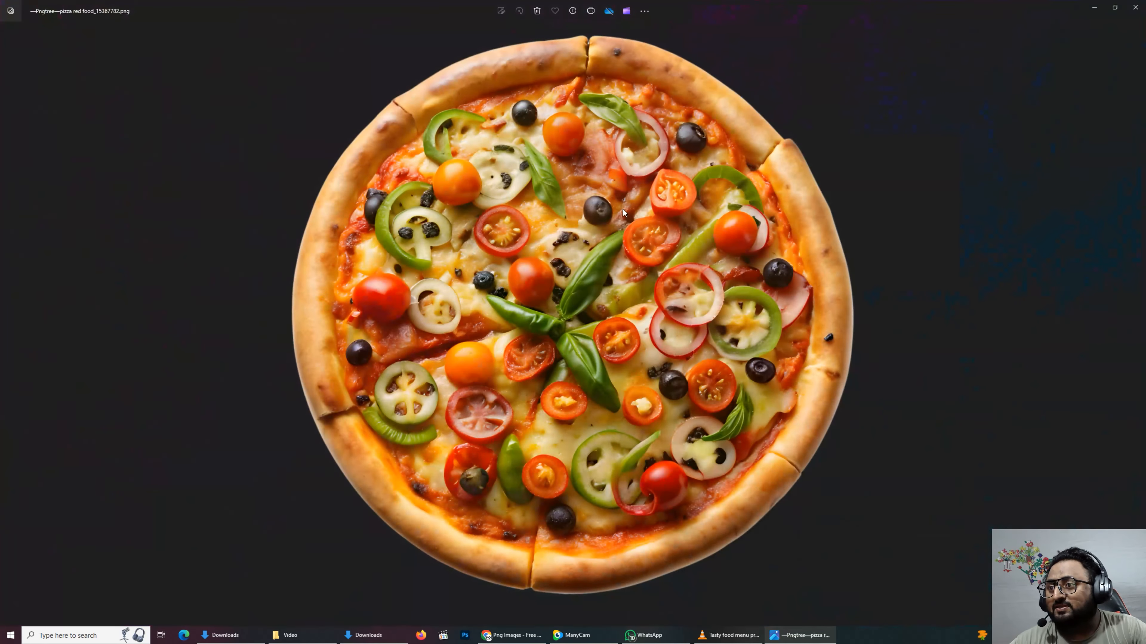
key(Right)
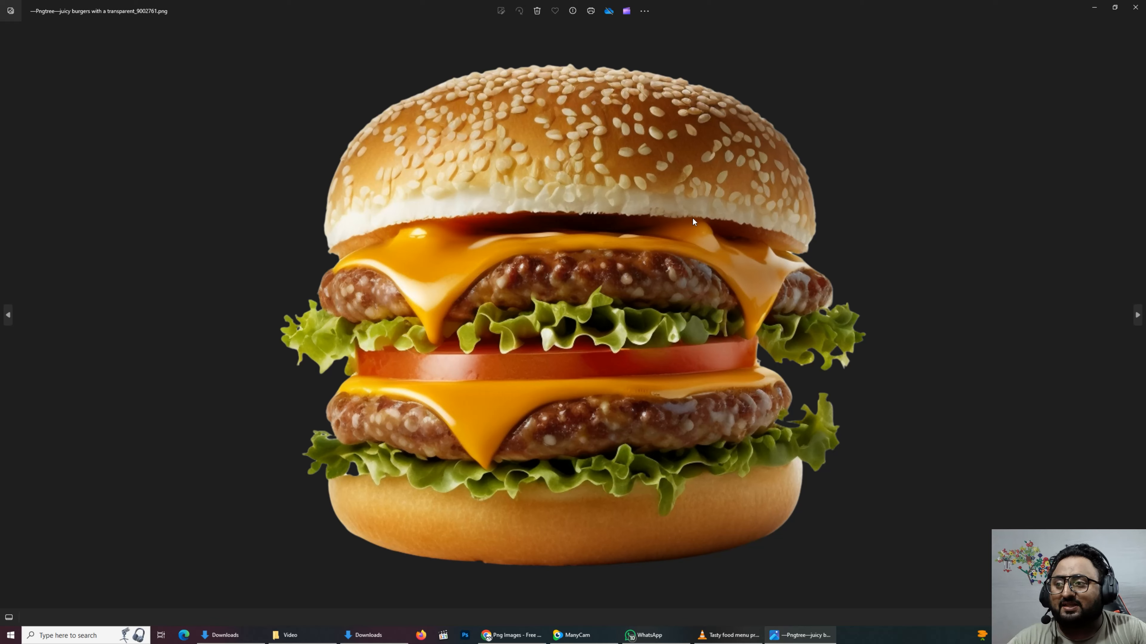
key(Right)
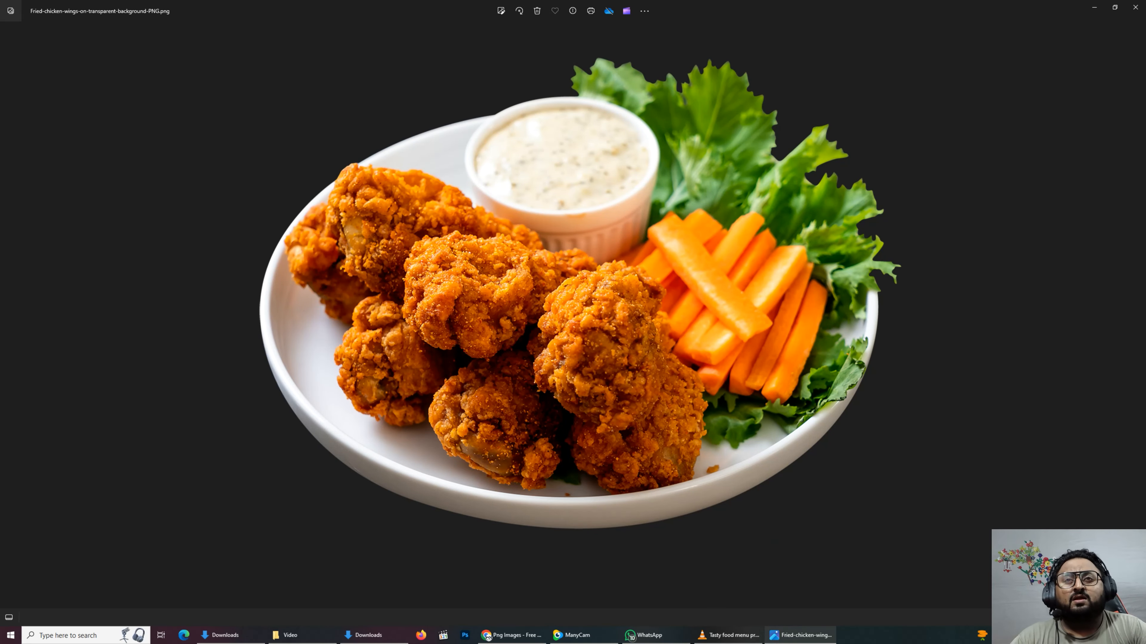
click(1136, 6)
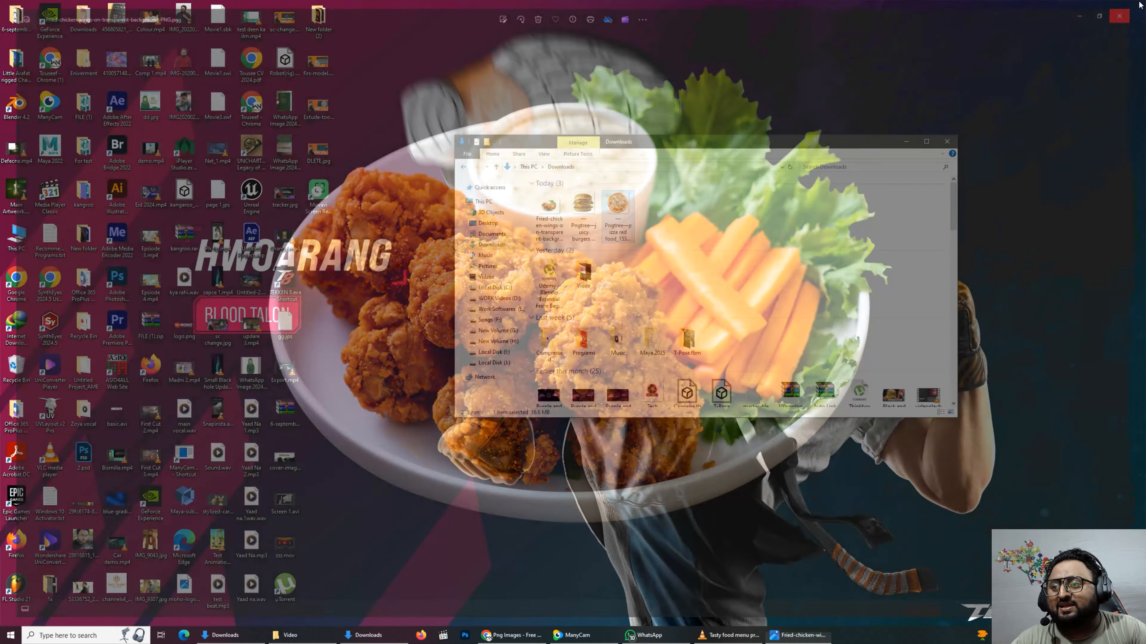
- Switch to Chrome and browse Freepik and the SimilarPNG half-tomato page as sources for transparent food images
click(549, 636)
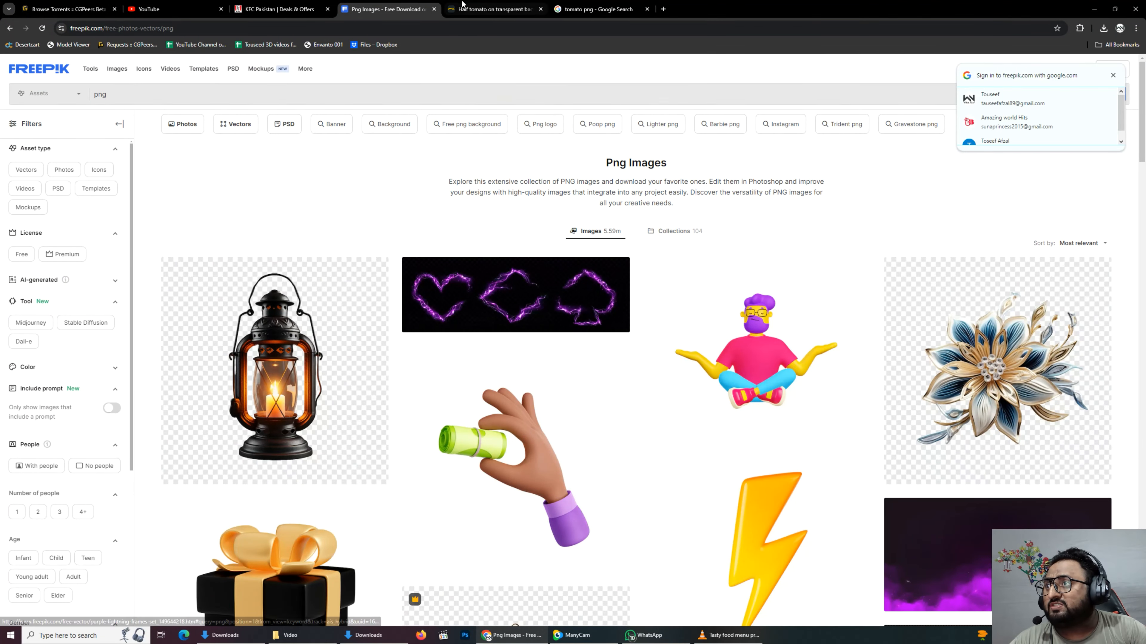
click(491, 9)
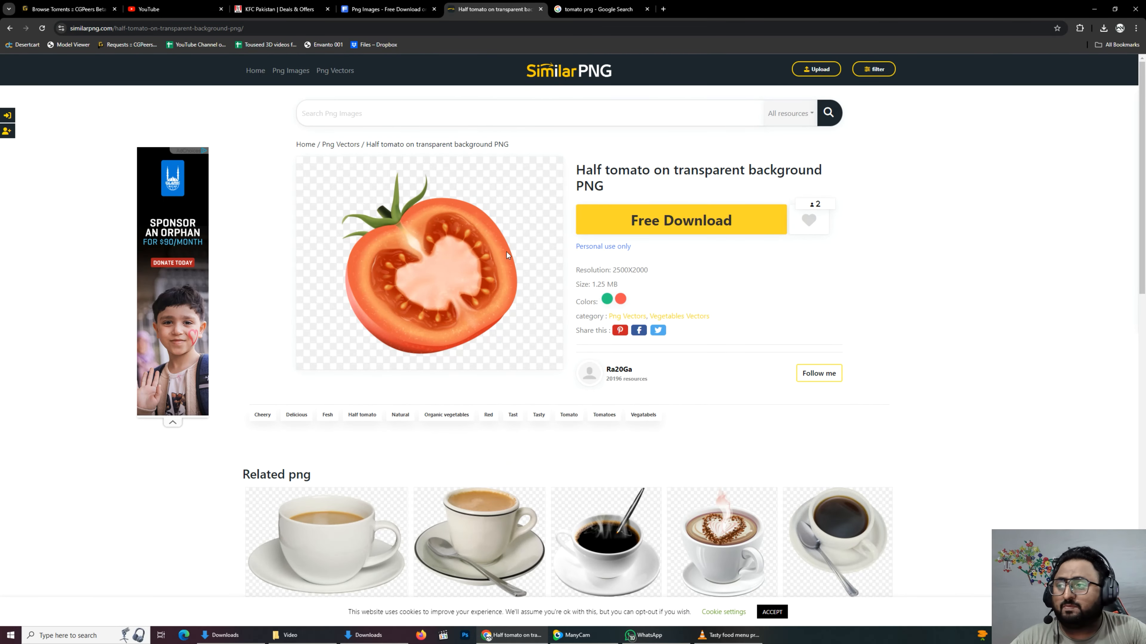
scroll(766, 364, down, 12)
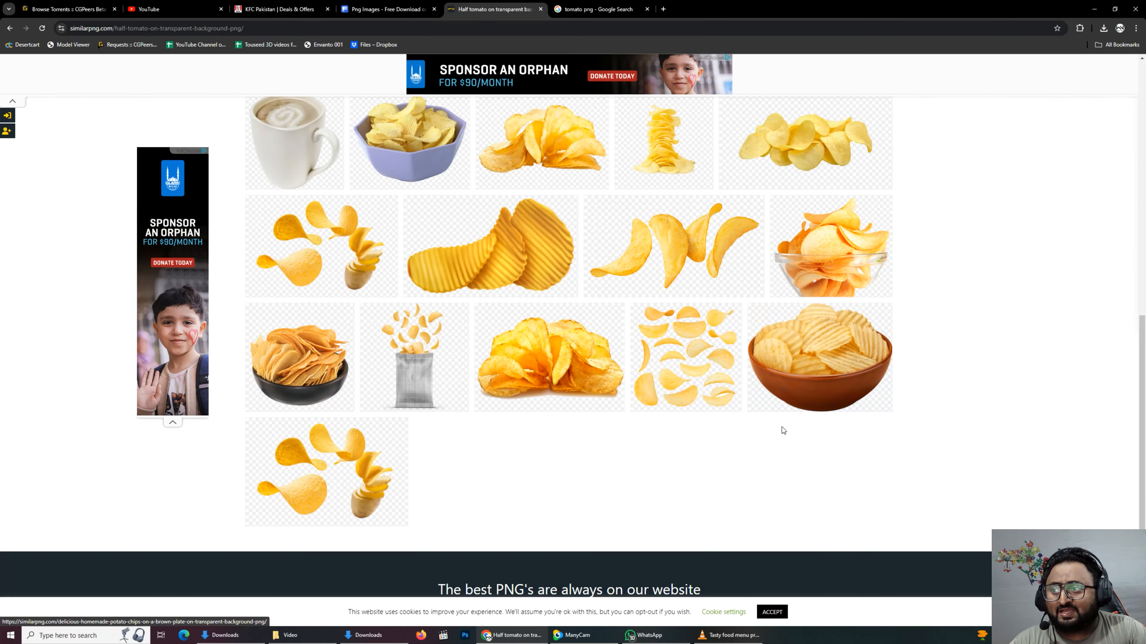
scroll(783, 430, up, 8)
scroll(796, 458, up, 6)
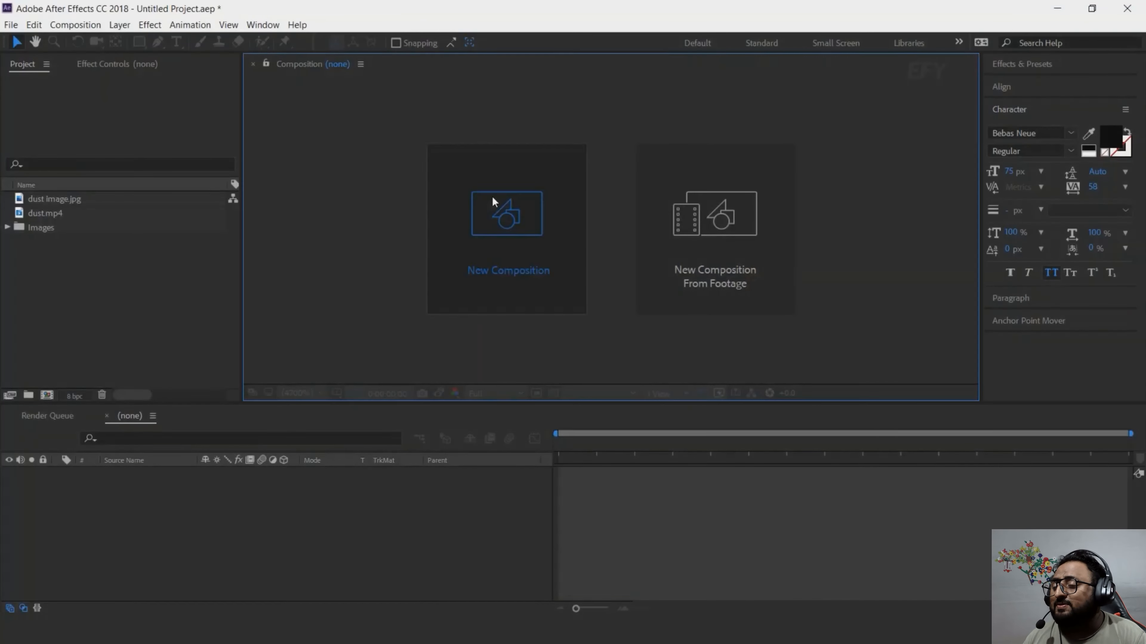
- Create an HDTV 1080 29.97 composition named "main comp" with a 30-second duration in After Effects
click(492, 199)
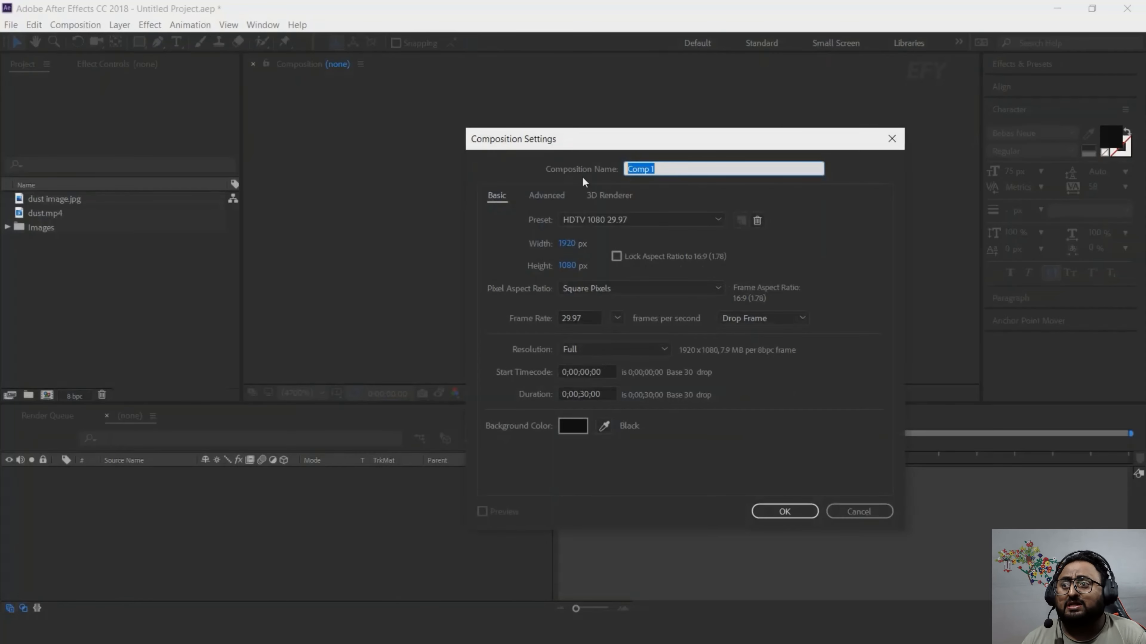
text(main comp)
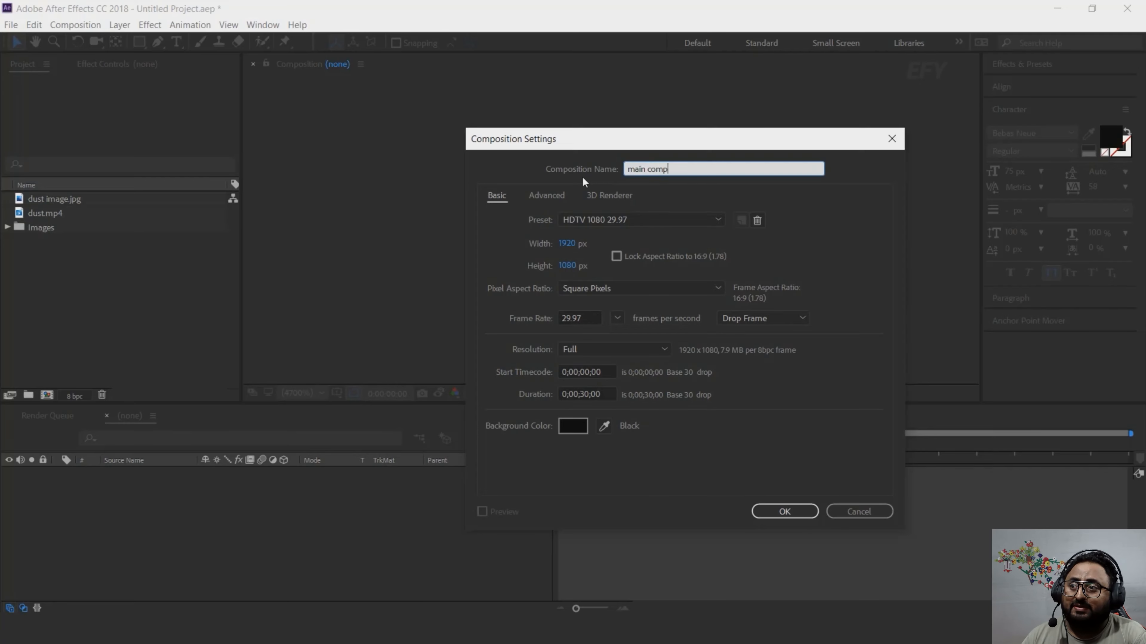
key(Return)
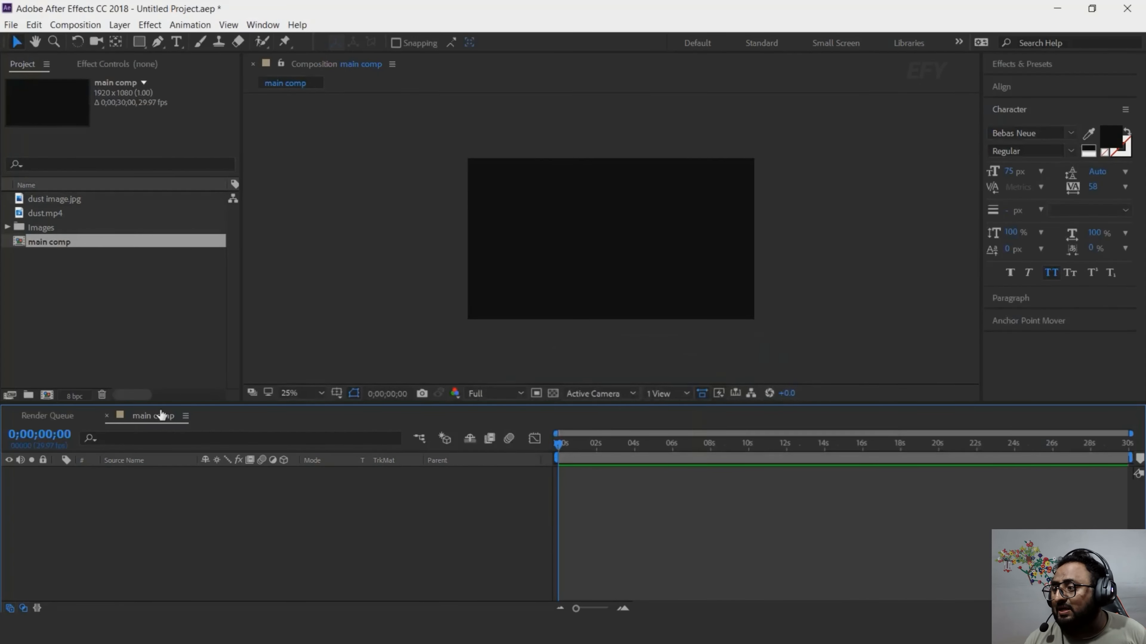
- Add a black 1920 x 1080 solid layer named "BG" to the main comp
right_click(418, 523)
mouse_move(472, 381)
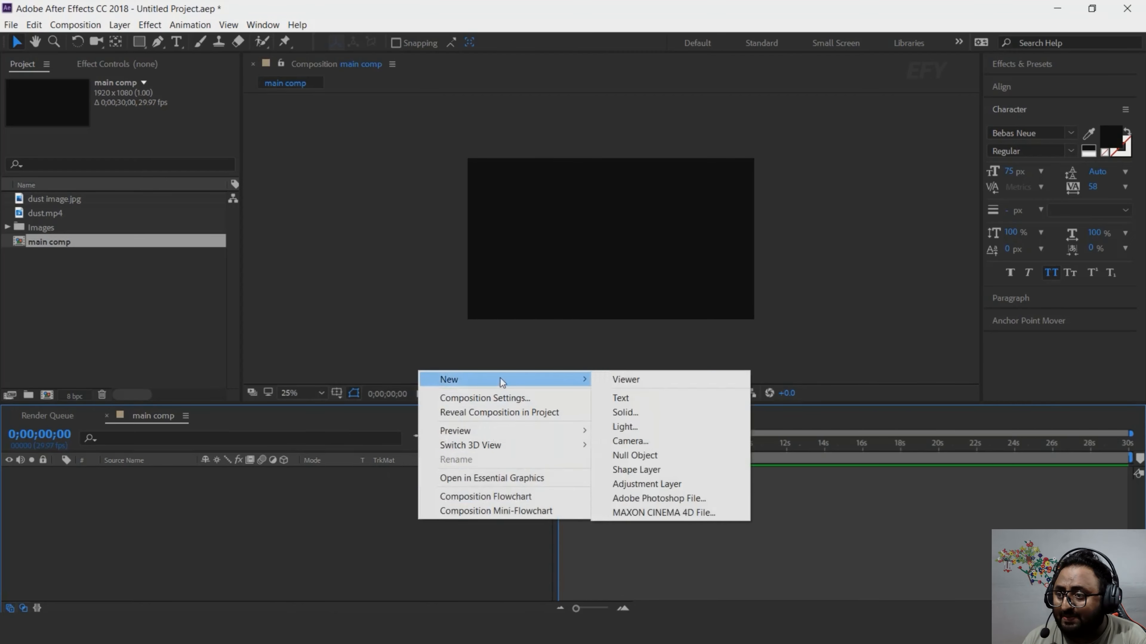
click(638, 412)
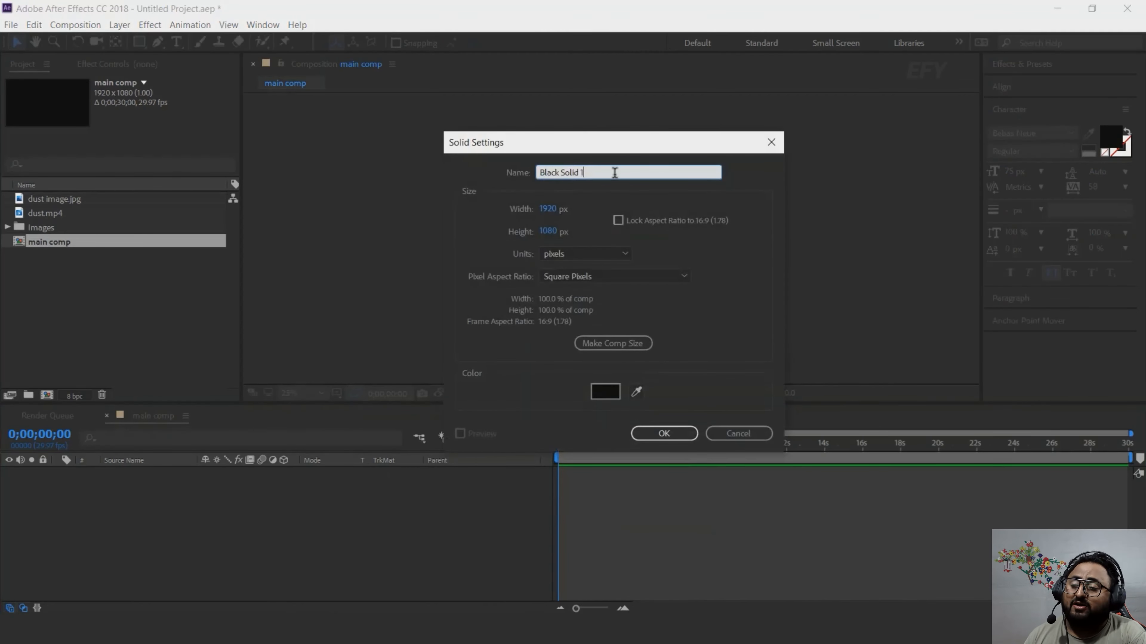
text(BG)
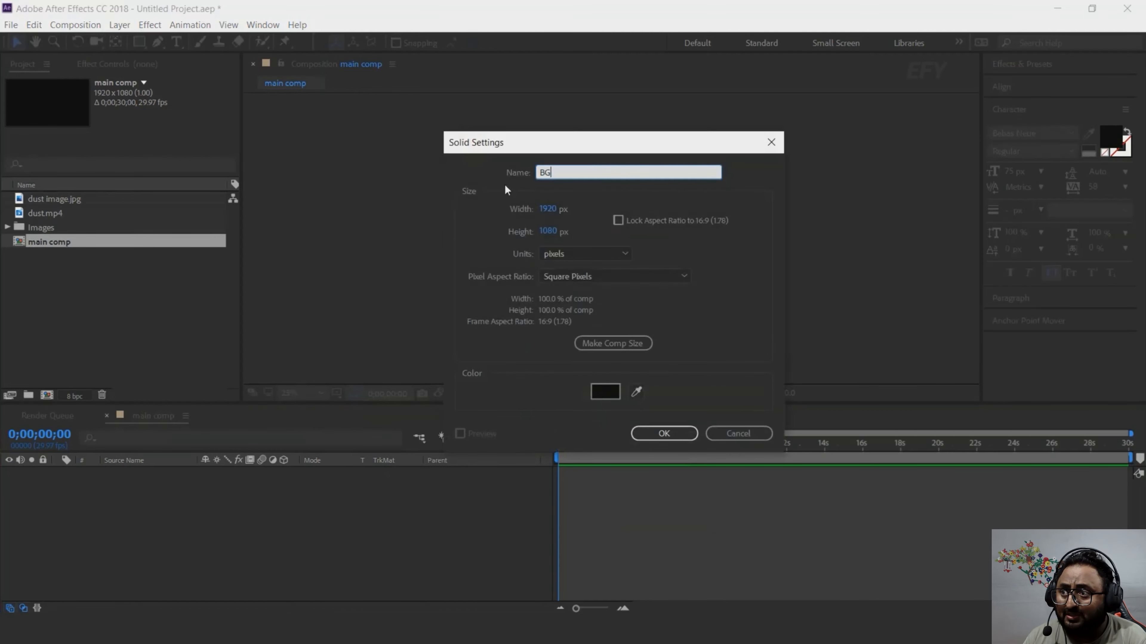
click(664, 434)
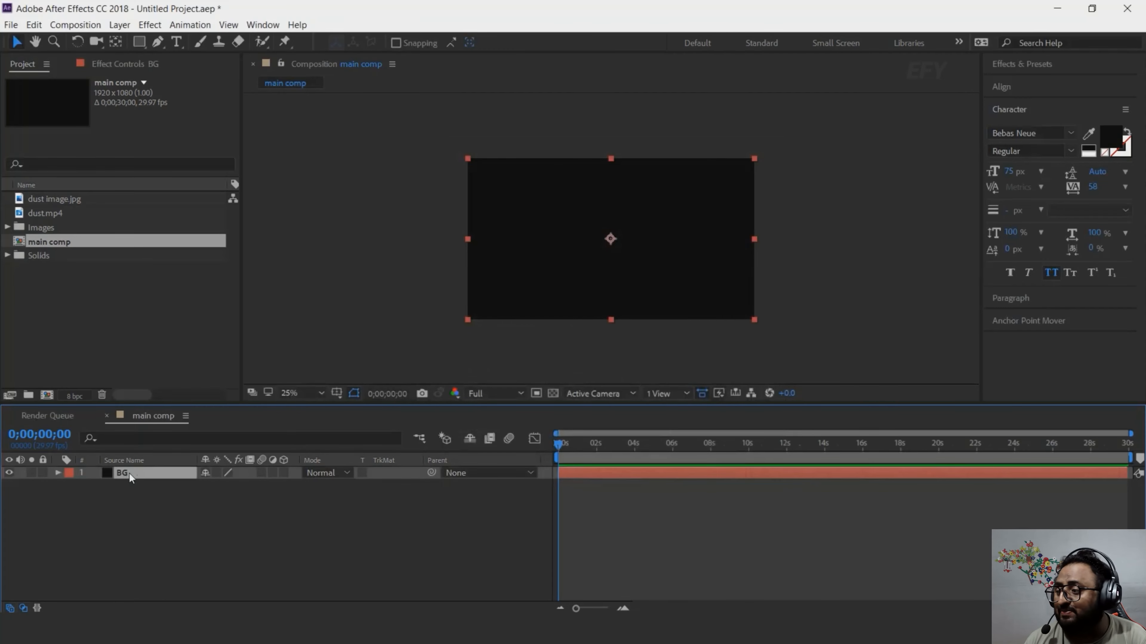
- Apply the Gradient Ramp effect to the BG layer
key(ctrl+space)
text(gra)
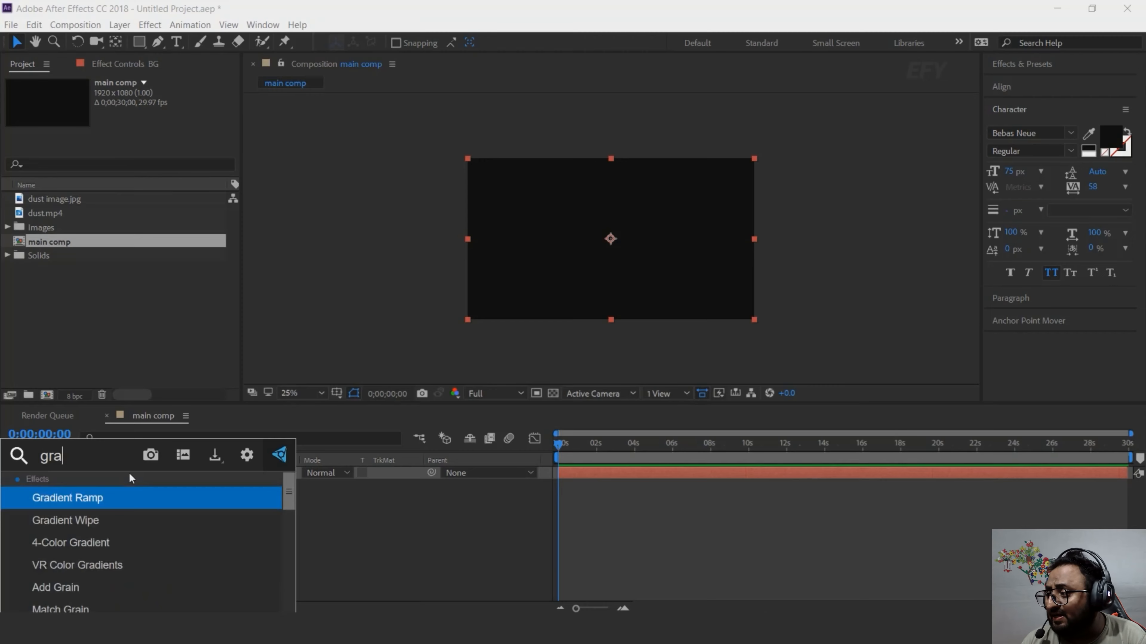
key(Return)
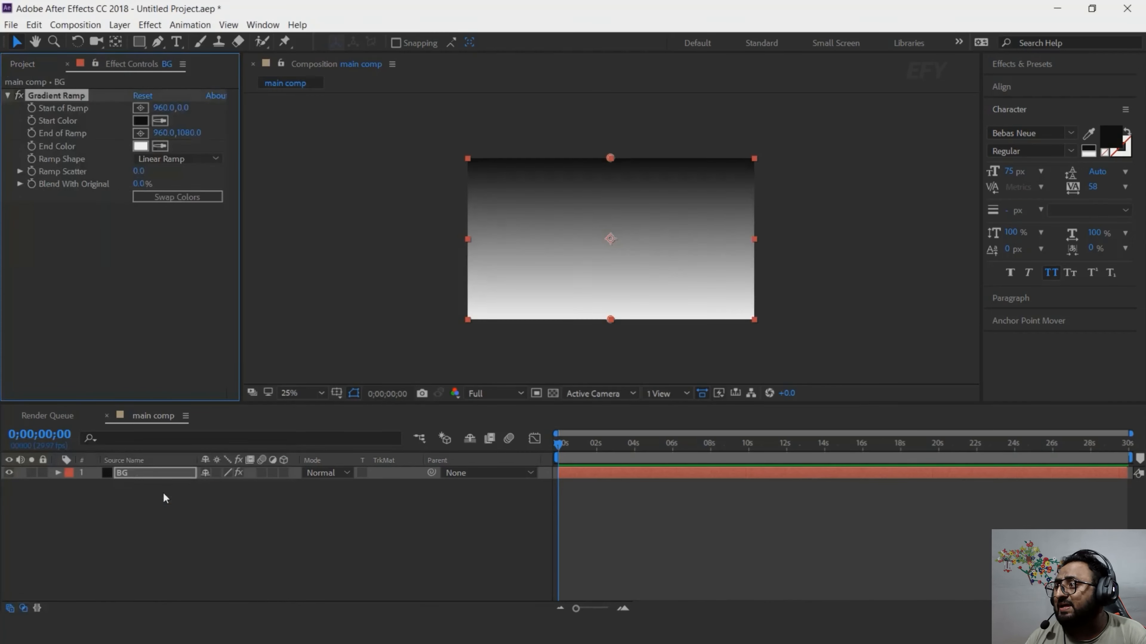
- Swap the gradient colors and make it a Radial Ramp running from about 968, 548 to about 2284, 560
click(160, 202)
click(175, 158)
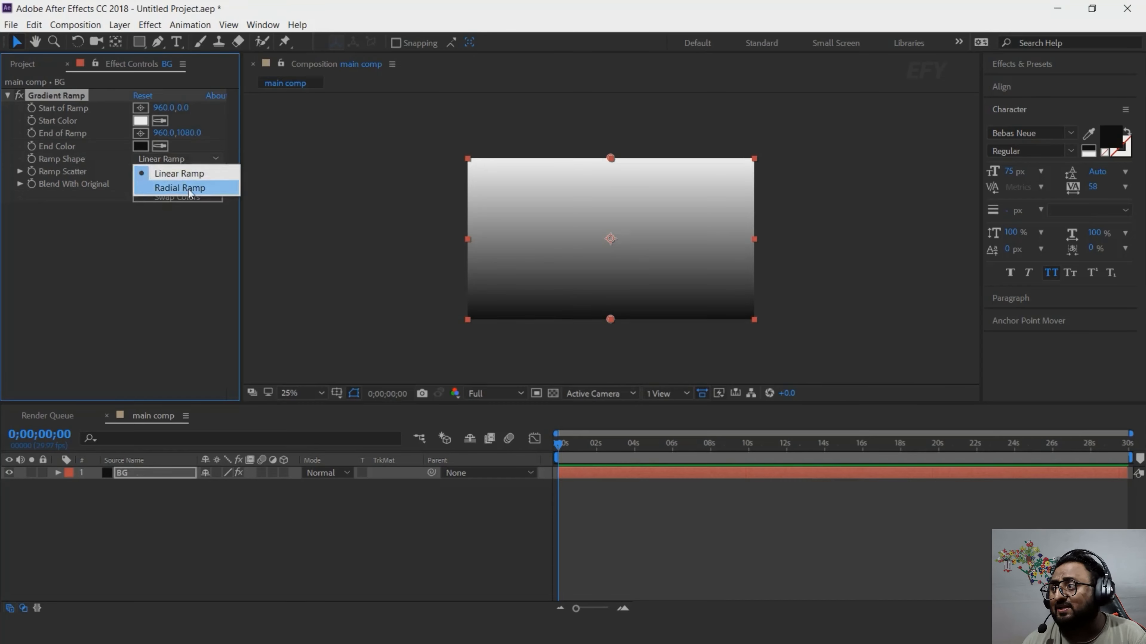
click(208, 190)
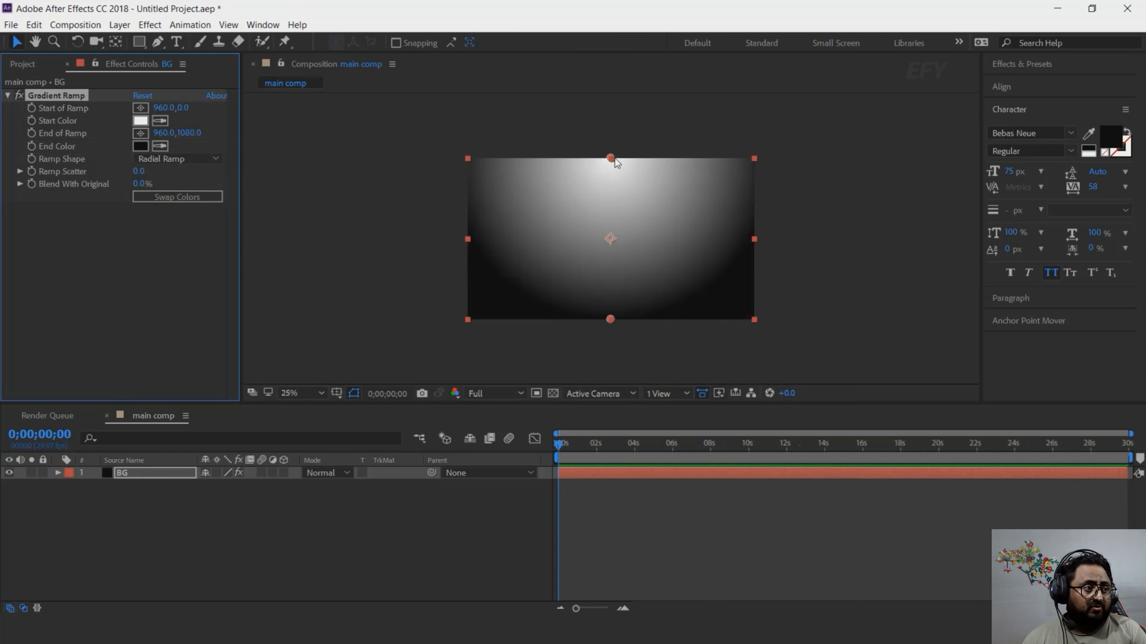
drag(615, 159, 611, 240)
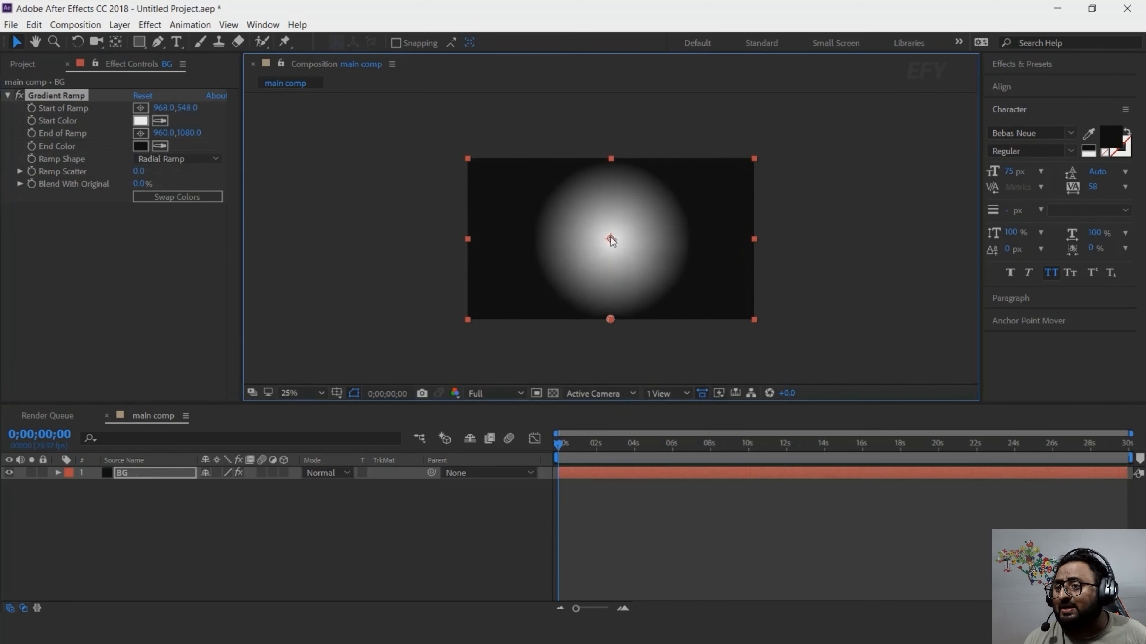
drag(612, 320, 808, 243)
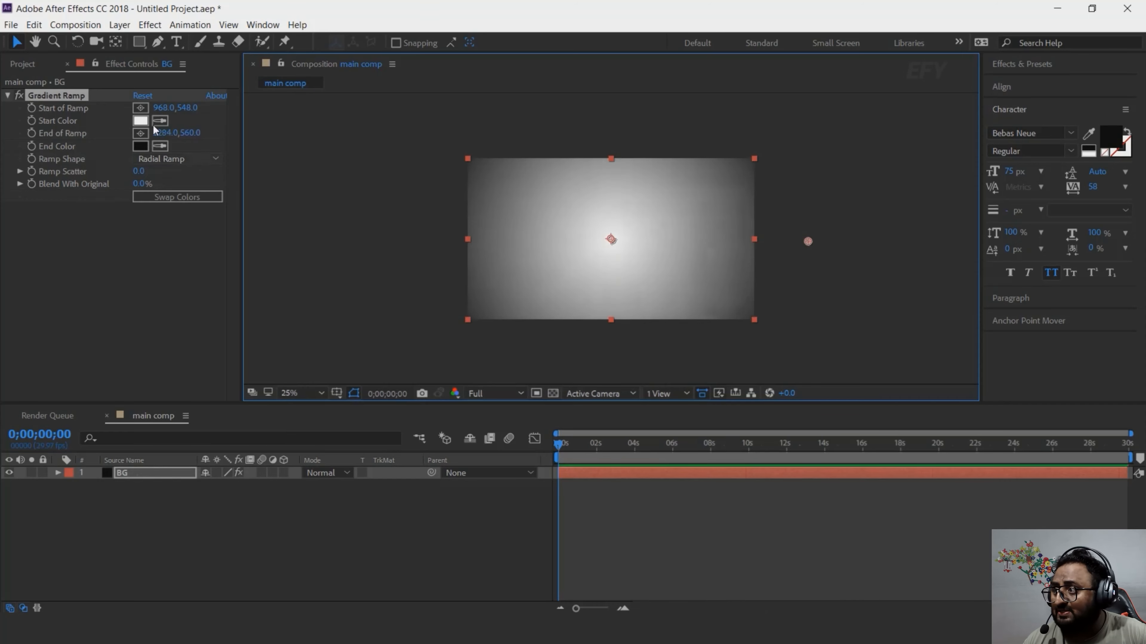
- Set the Gradient Ramp's start color to dark red 2D0000 and deselect the BG layer
click(140, 121)
drag(219, 229, 241, 253)
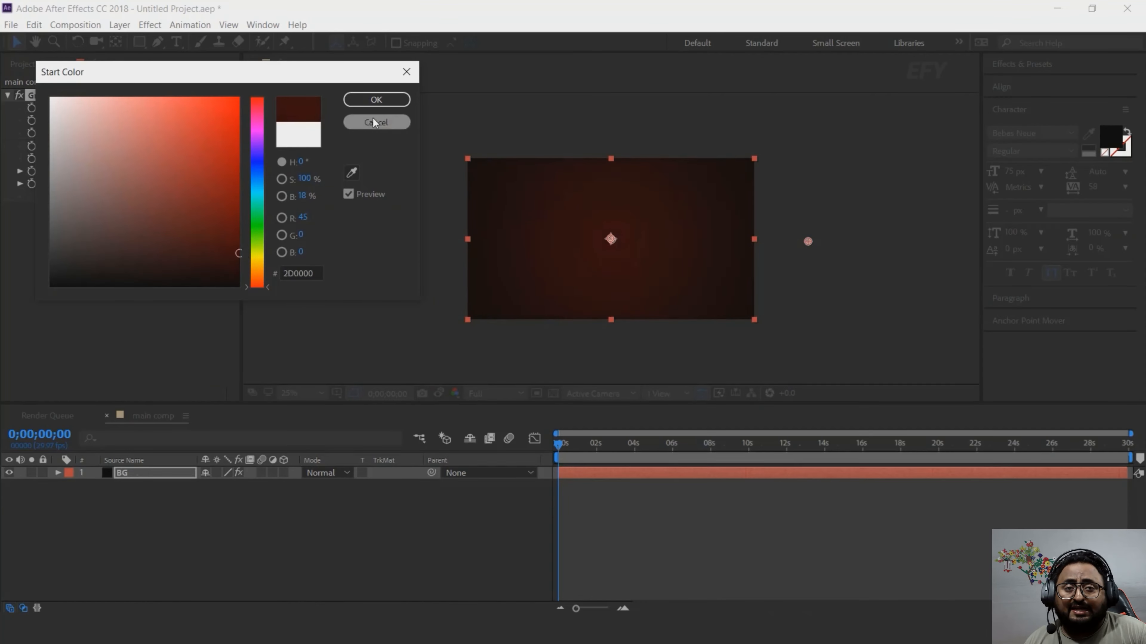
click(379, 101)
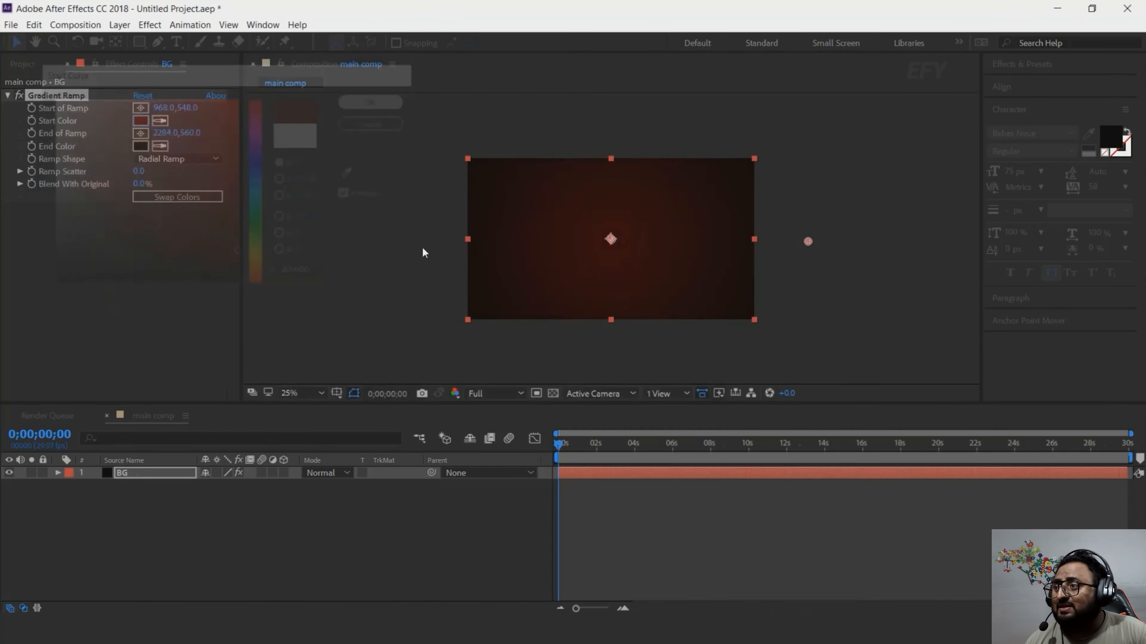
click(372, 512)
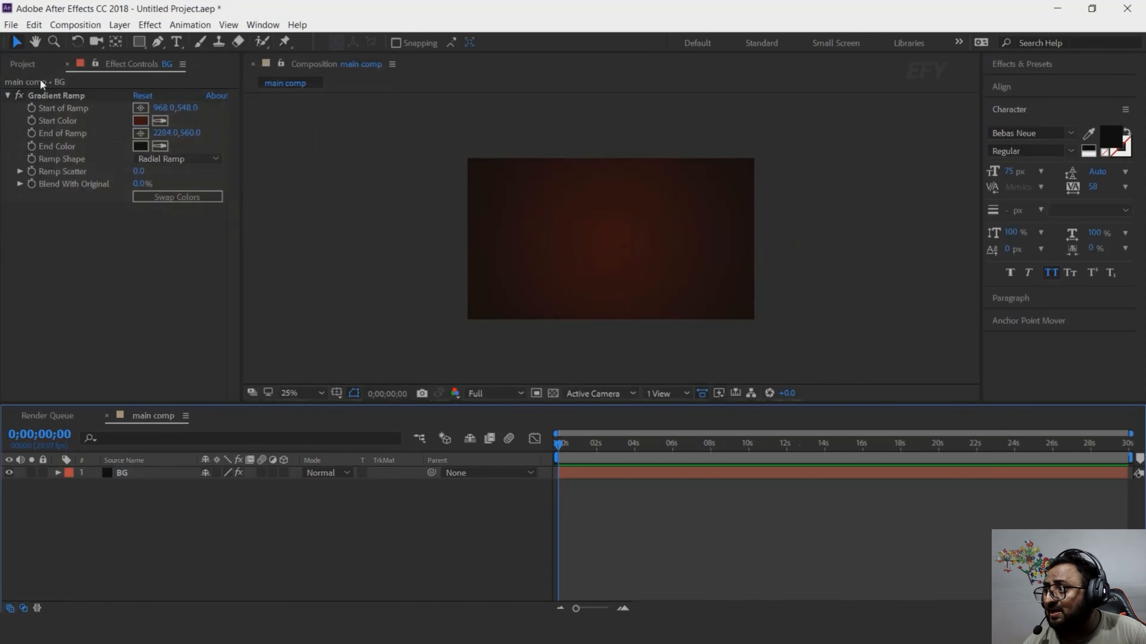
- Place dust image.jpg above BG in the main comp as a 3D layer and scale it to cover the frame
click(16, 68)
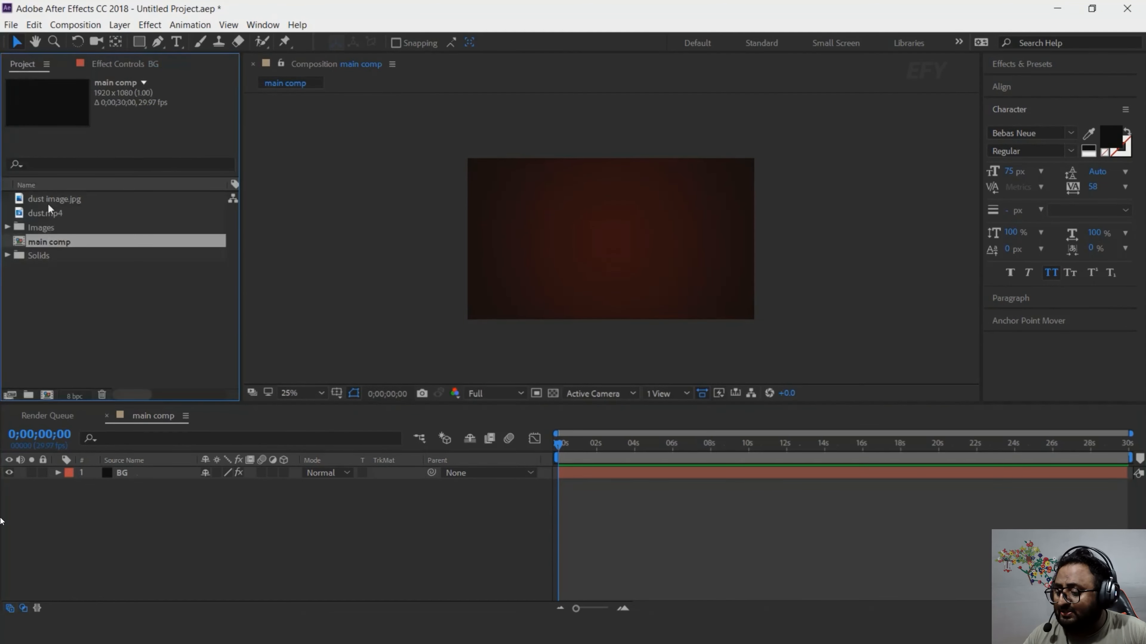
click(73, 202)
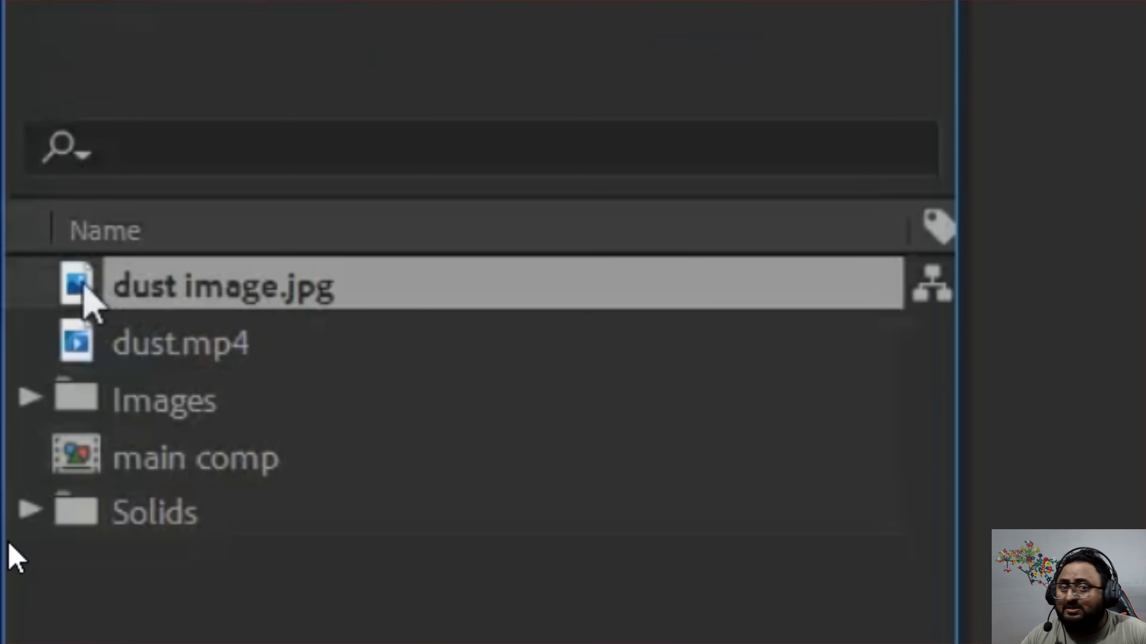
drag(80, 295, 174, 290)
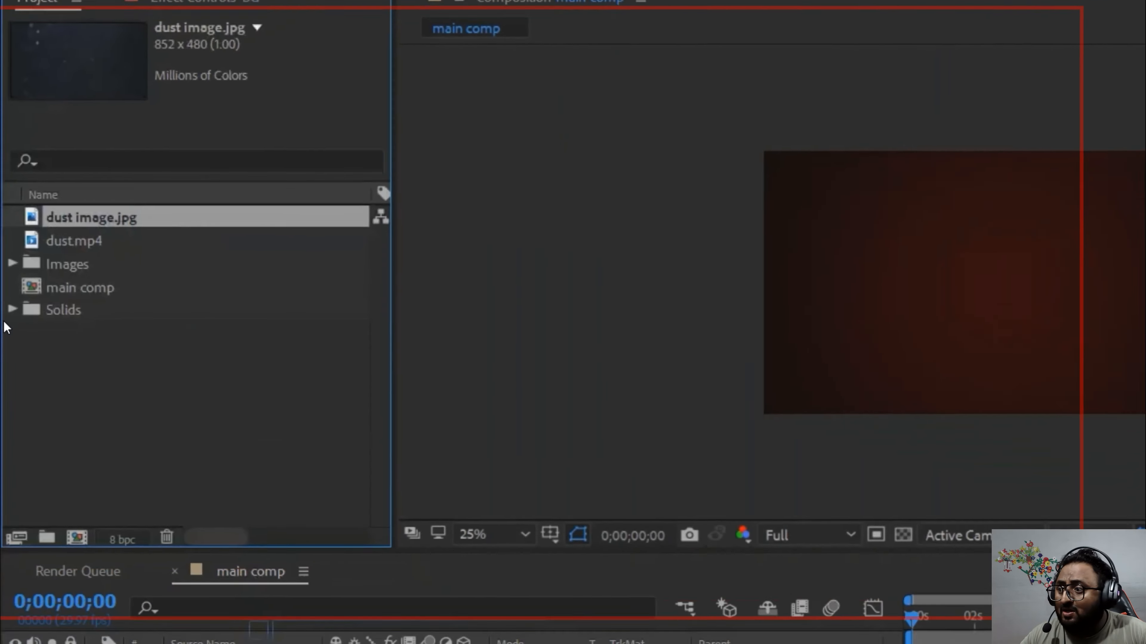
drag(256, 630, 155, 461)
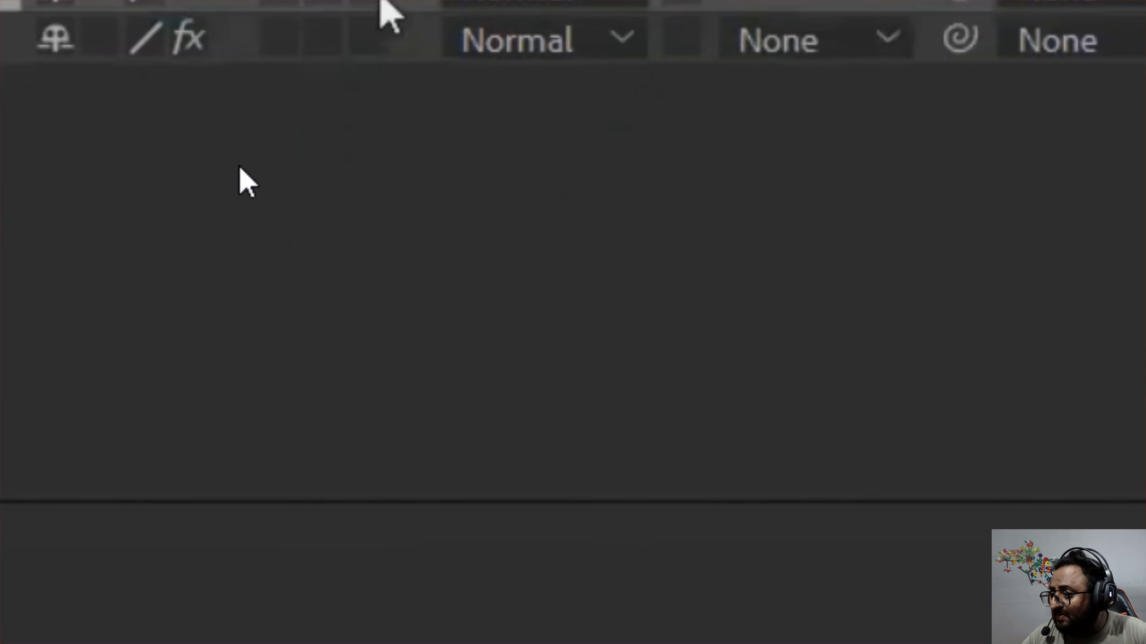
click(284, 473)
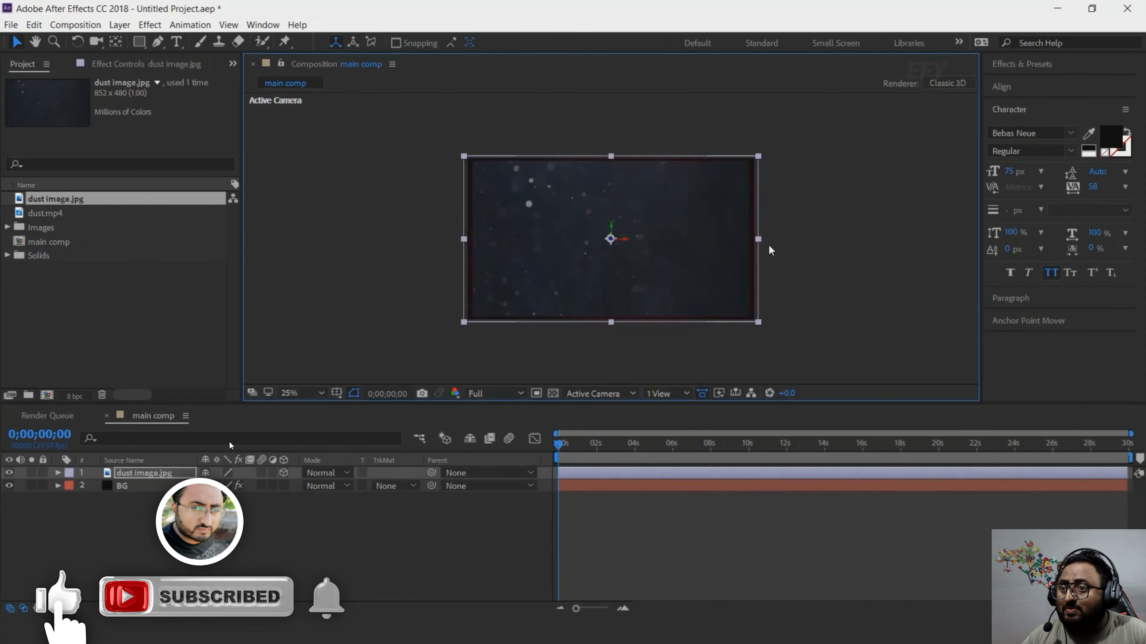
drag(769, 245, 758, 244)
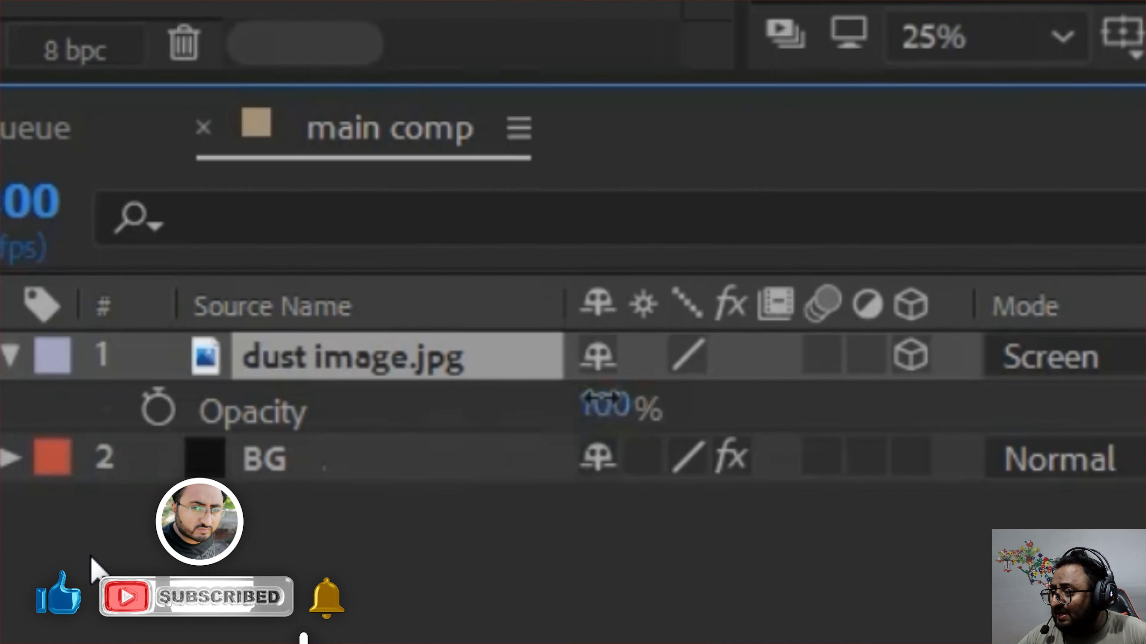
- Set the dust image layer's blending mode to Screen and its opacity to 30%
click(595, 417)
text(30)
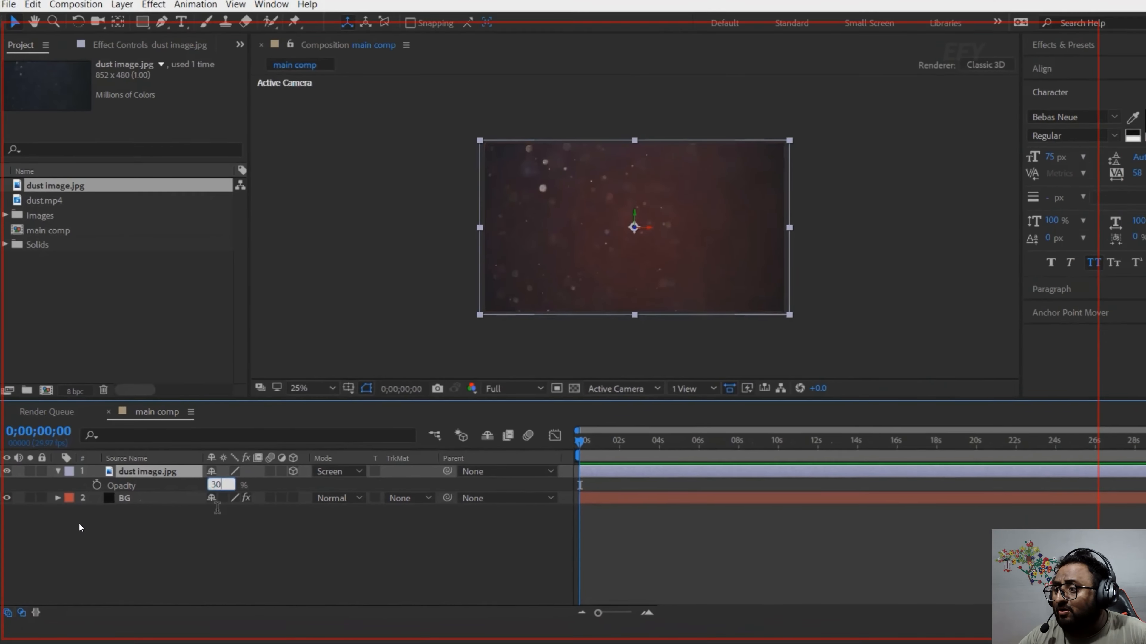
key(Return)
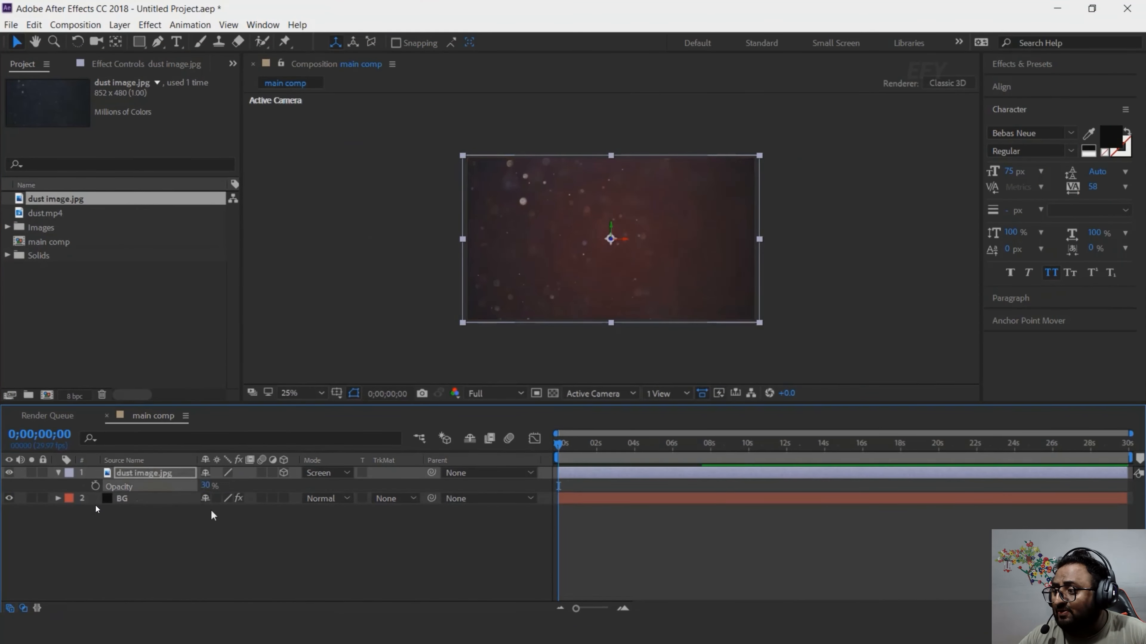
click(246, 563)
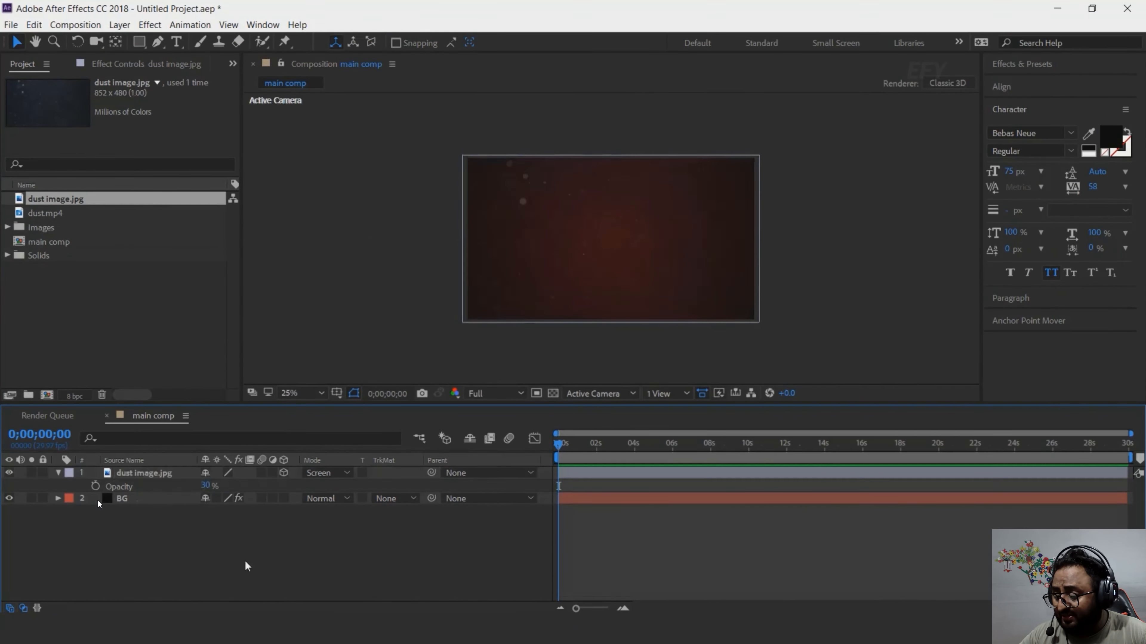
- Create a 1920 x 1080, 29.97 fps, 30-second composition named "image placeholder 1"
click(58, 473)
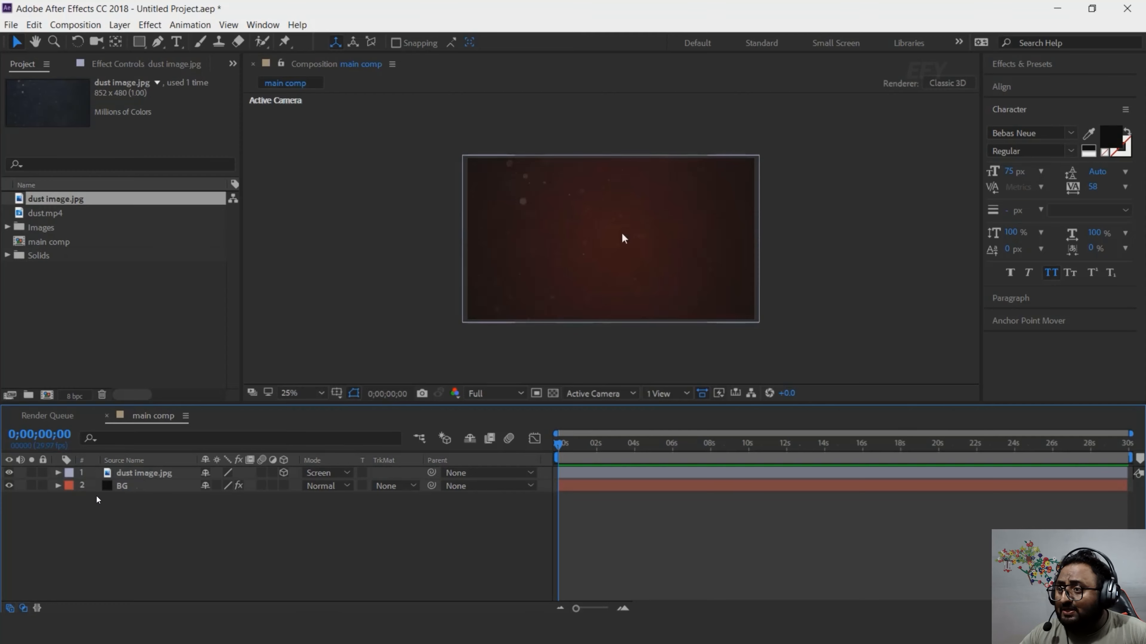
click(95, 345)
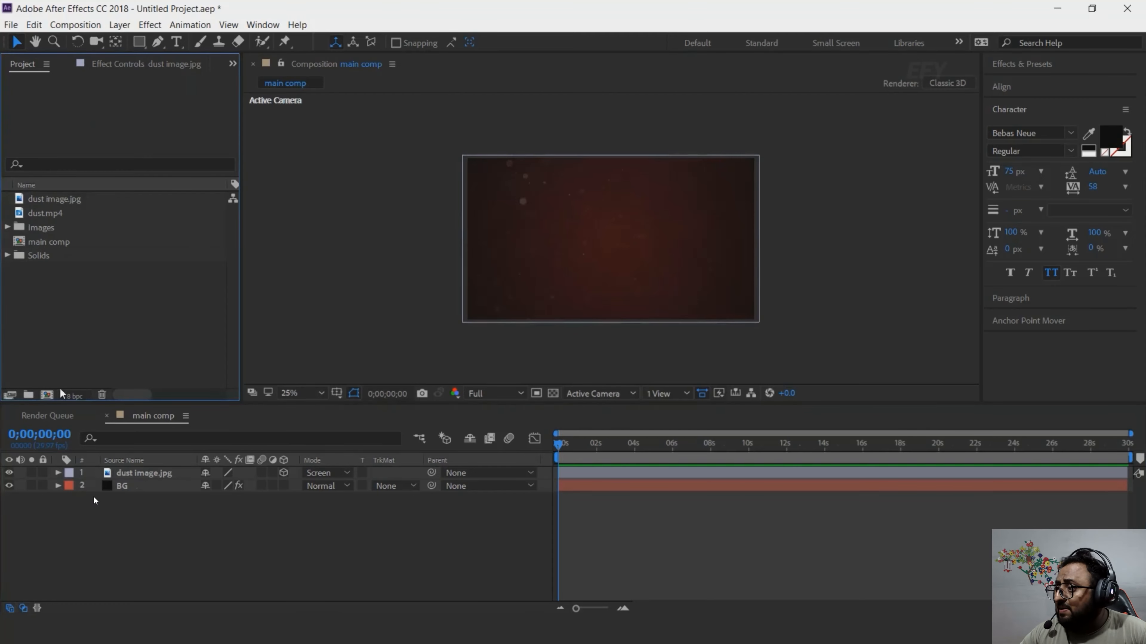
key(ctrl+n)
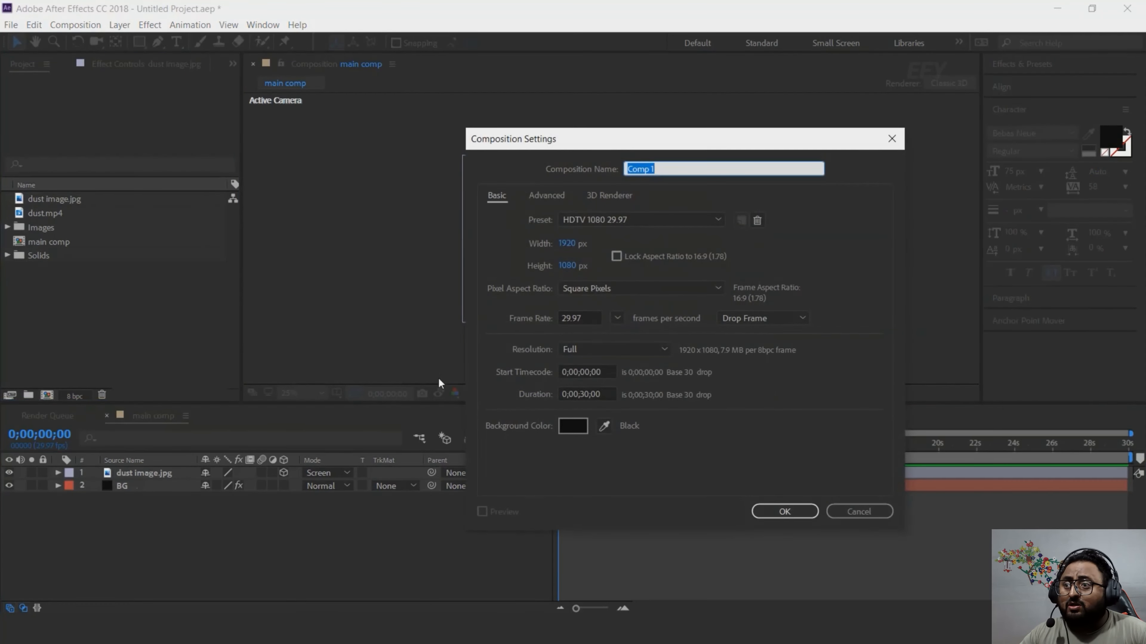
text(image placeholder 1)
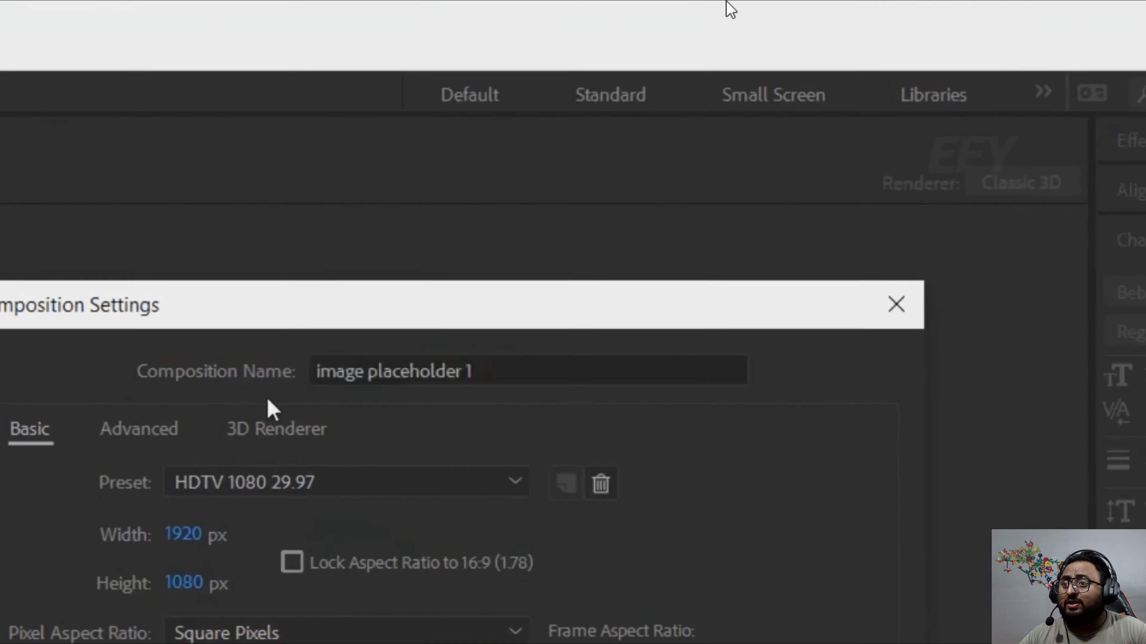
key(Return)
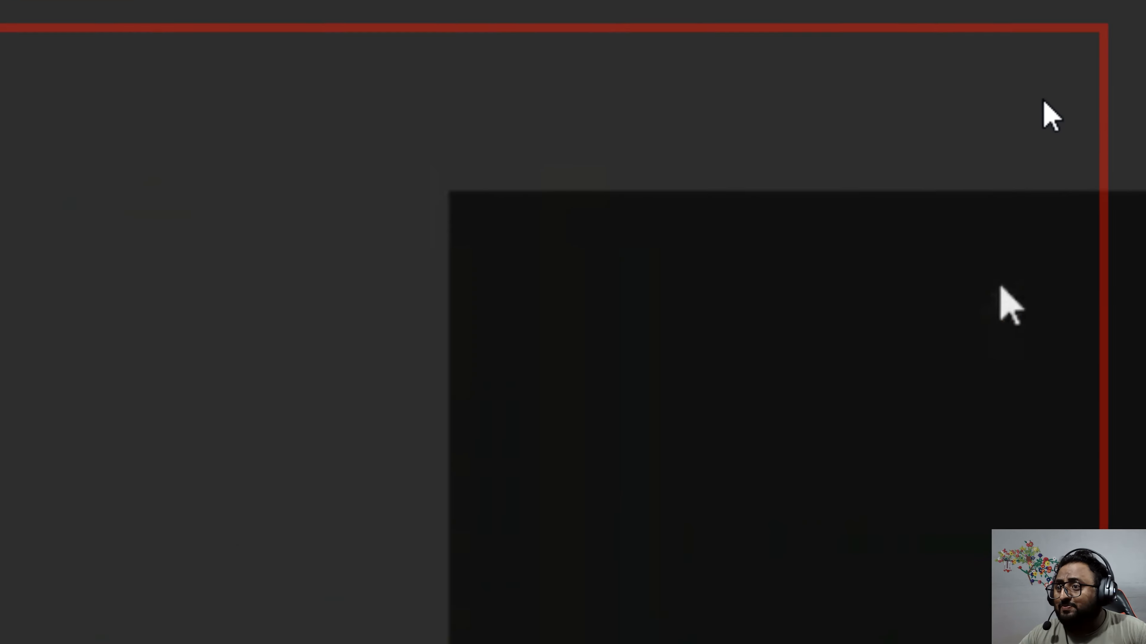
- Place delicious-pizza.png from the Images folder in image placeholder 1, scaled down to sit centered within the frame
click(54, 250)
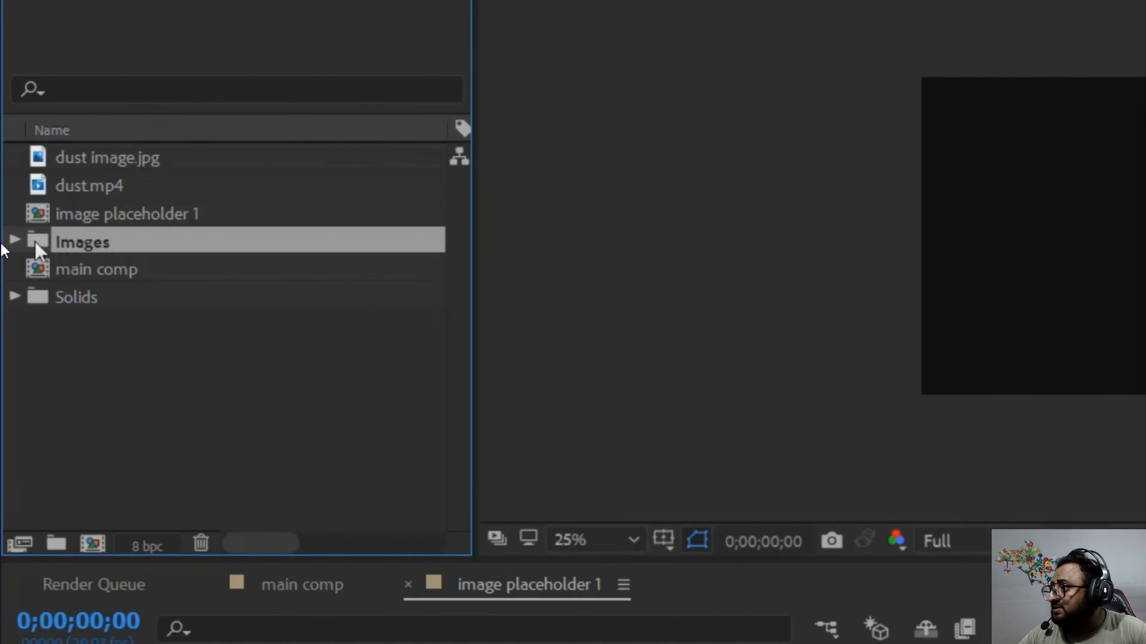
click(8, 242)
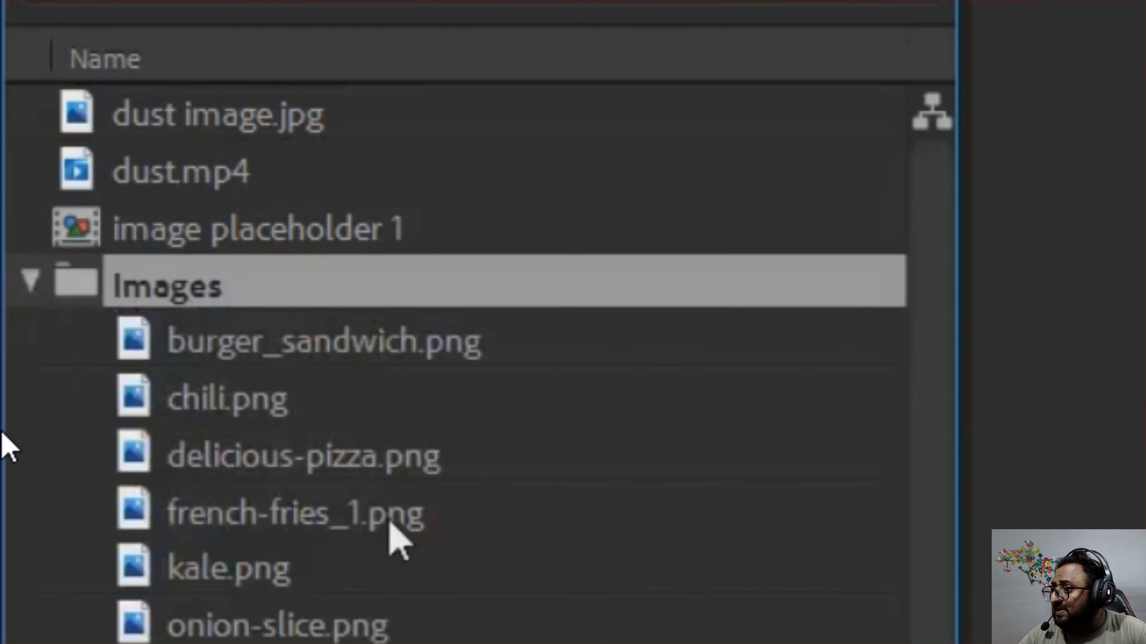
click(377, 447)
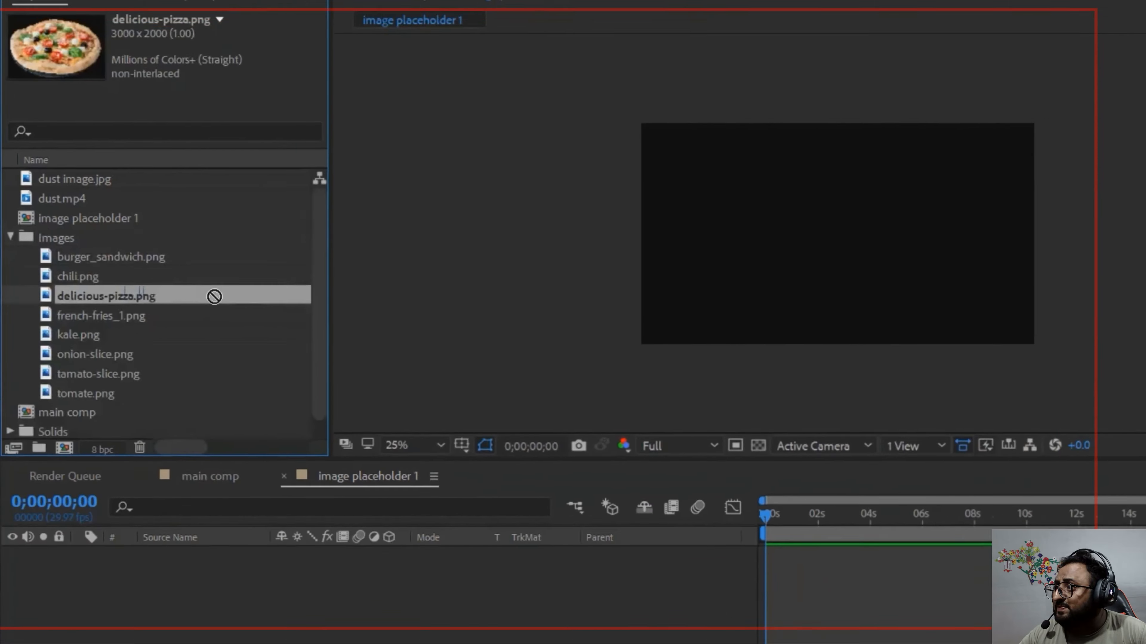
drag(572, 379, 833, 643)
drag(207, 488, 210, 499)
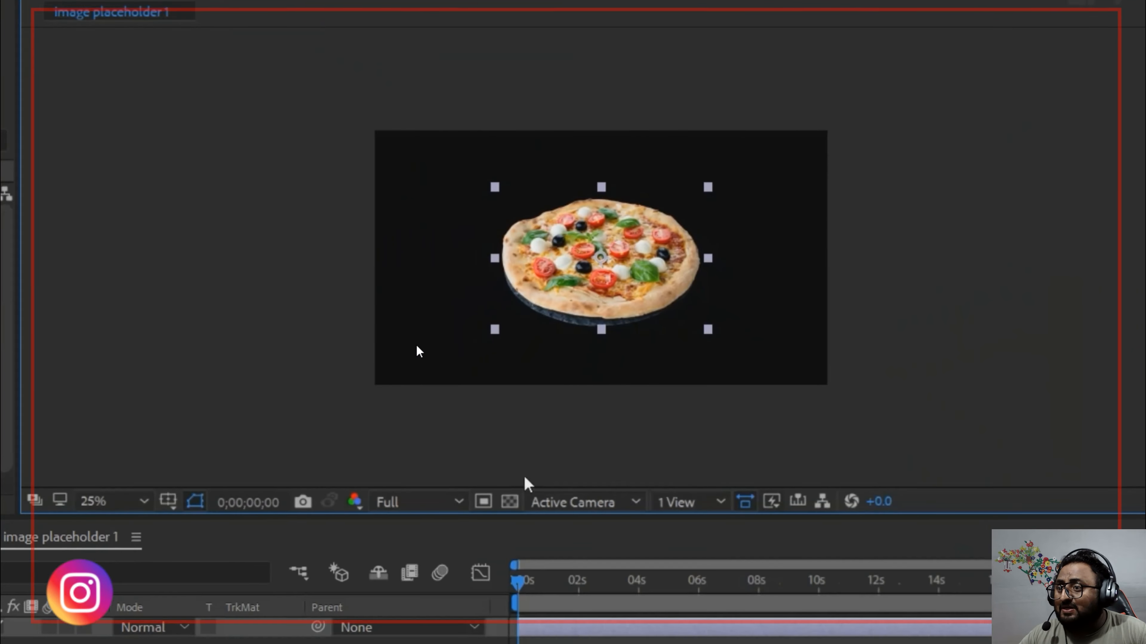
click(581, 519)
scroll(593, 330, up, 2)
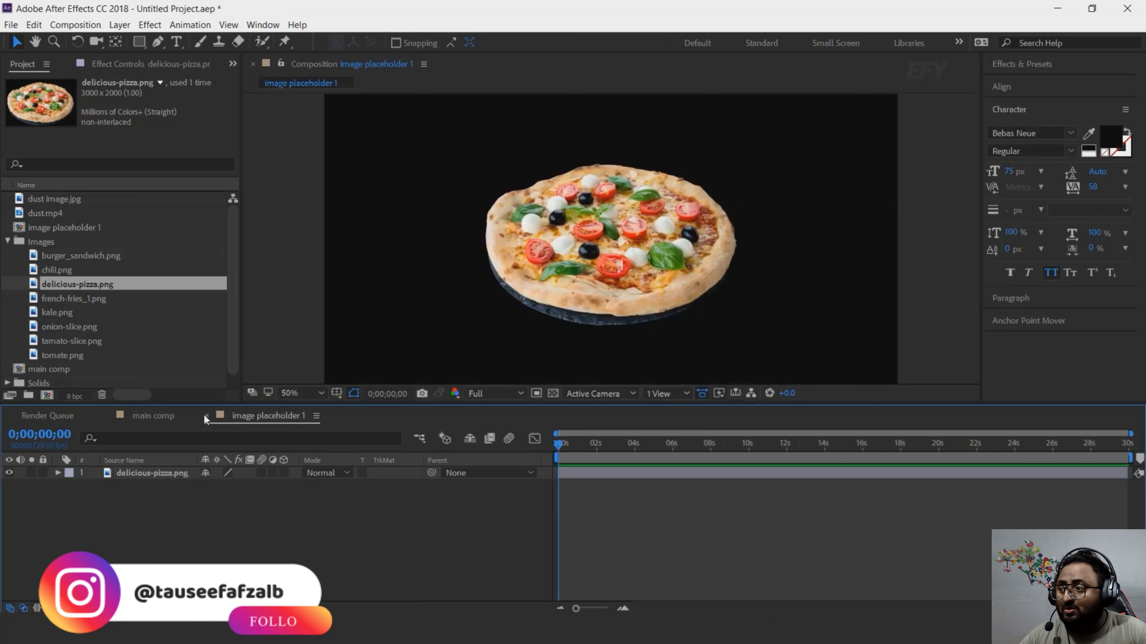
- Return to main comp and add image placeholder 1 above the dust image as a 3D layer
click(208, 414)
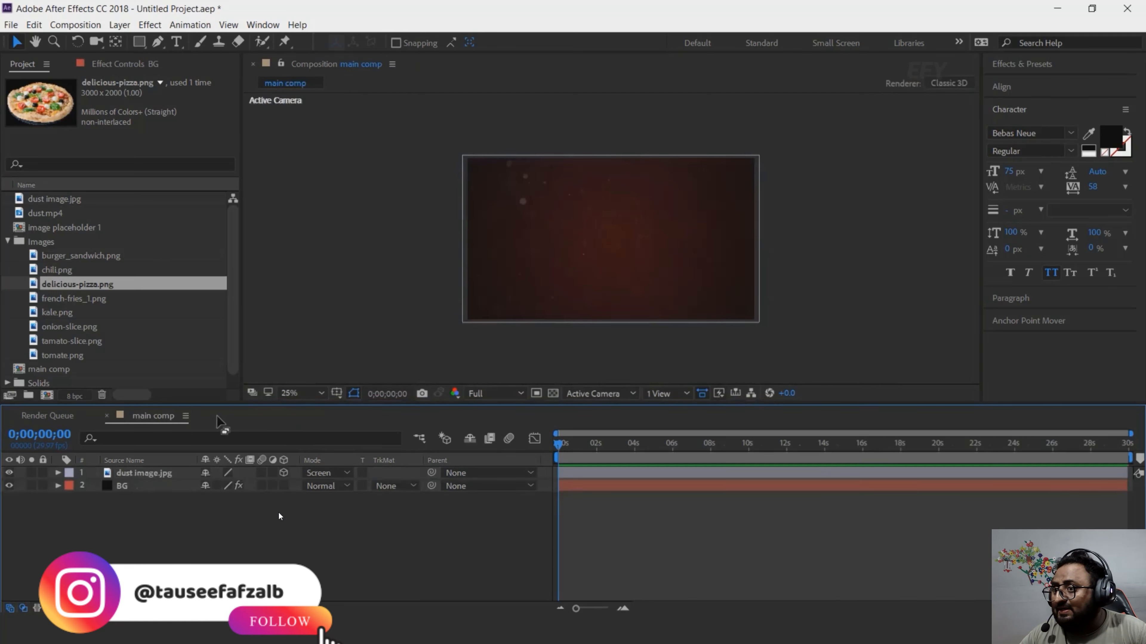
click(7, 241)
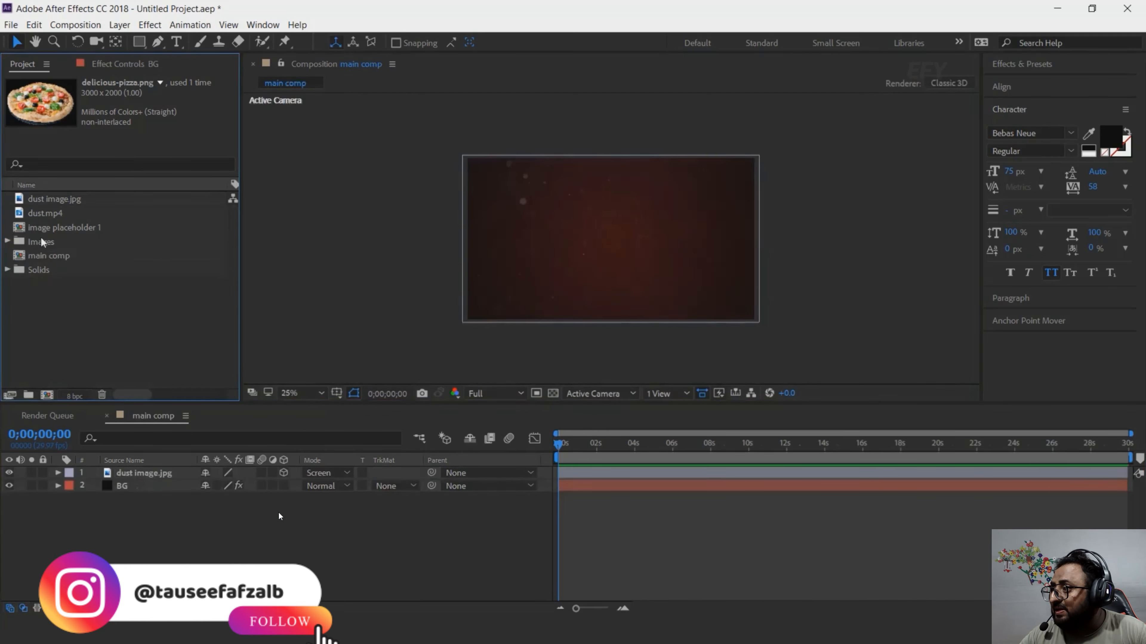
click(72, 228)
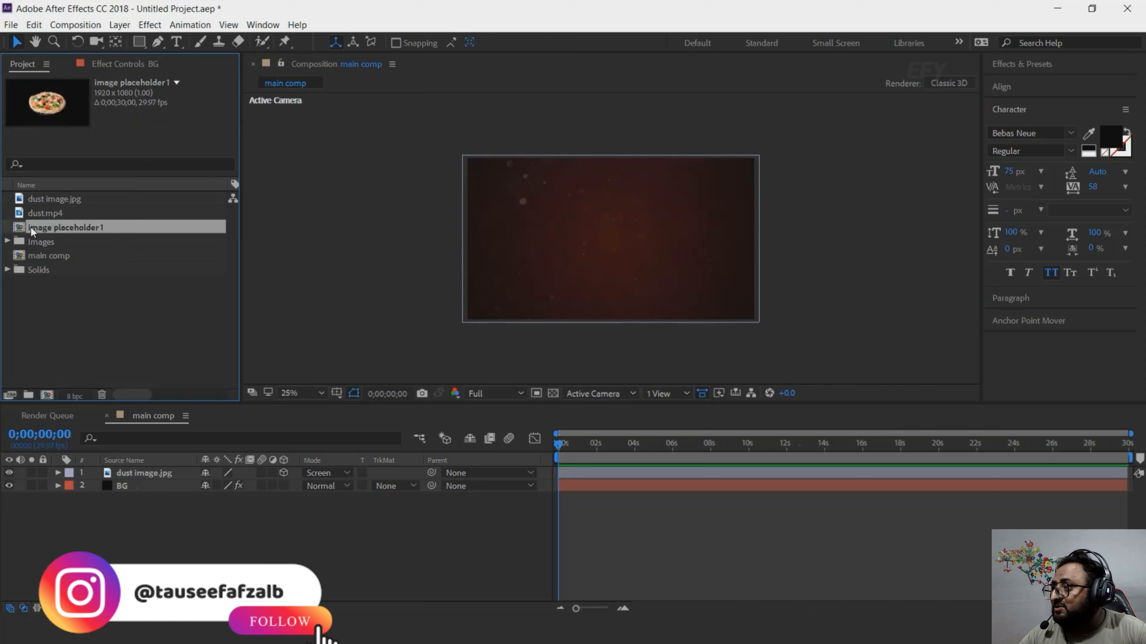
drag(67, 228, 171, 472)
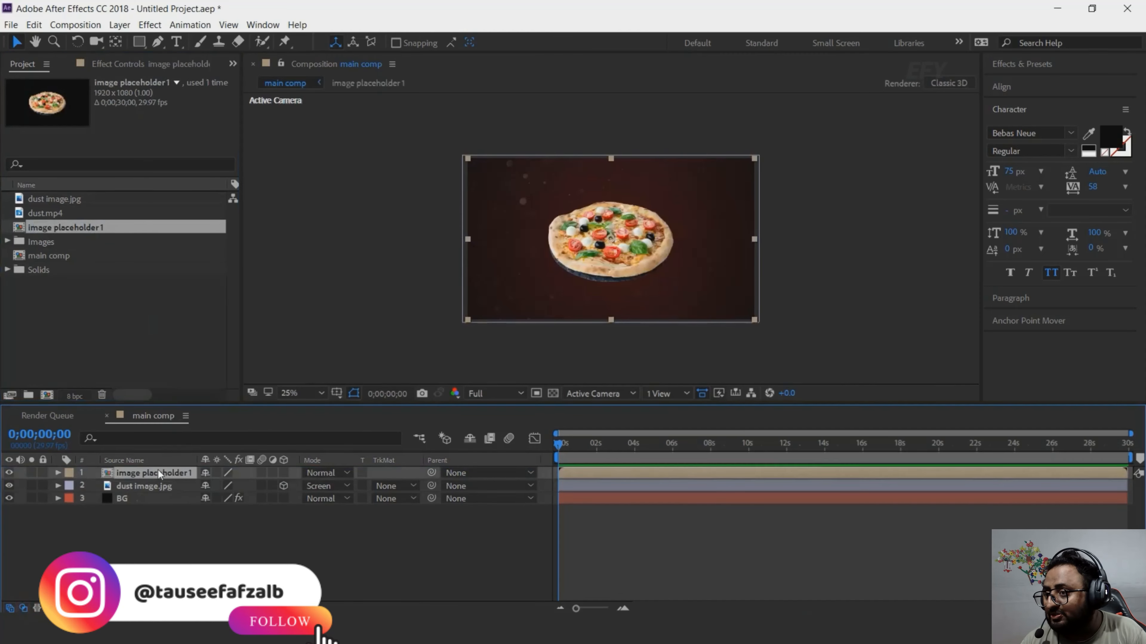
click(284, 474)
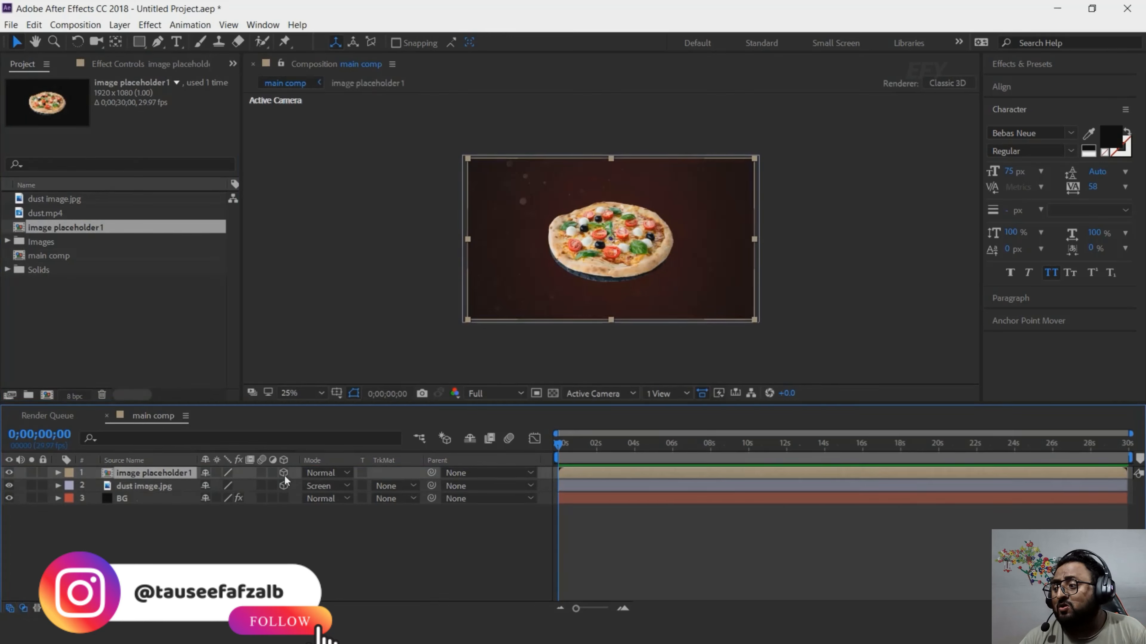
- Add a two-node camera with the 35mm preset to main comp
right_click(464, 525)
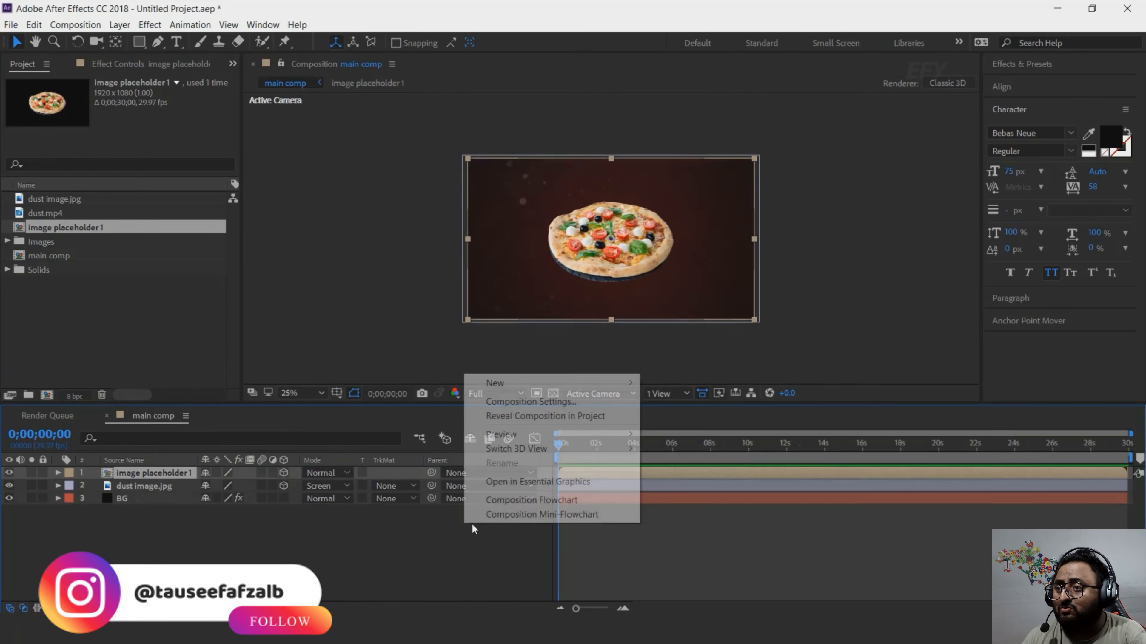
mouse_move(512, 386)
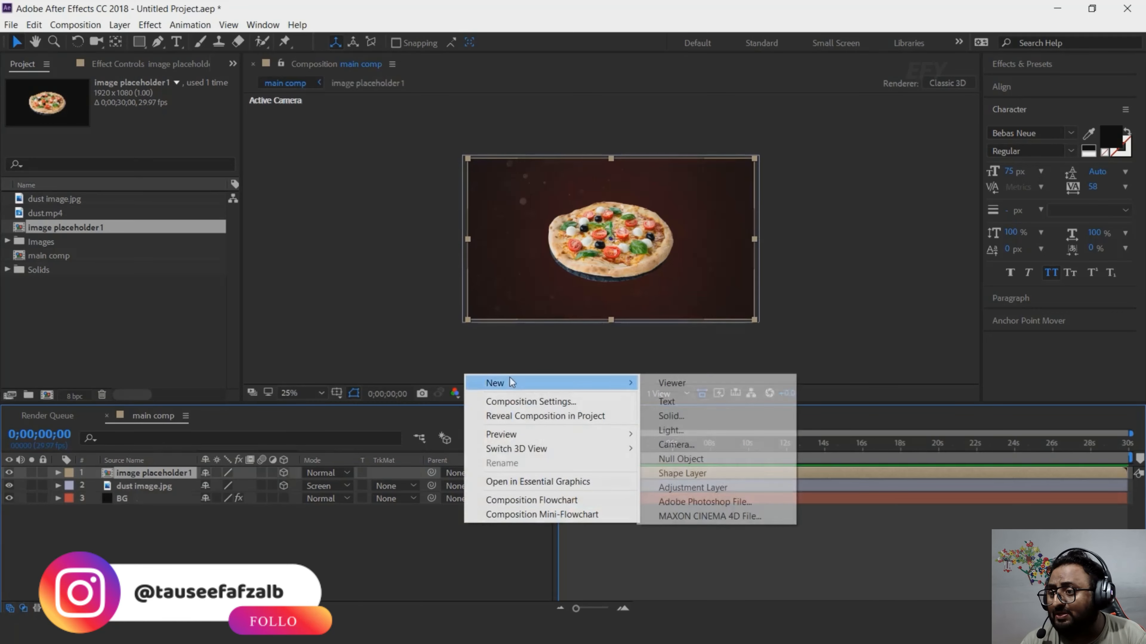
click(680, 445)
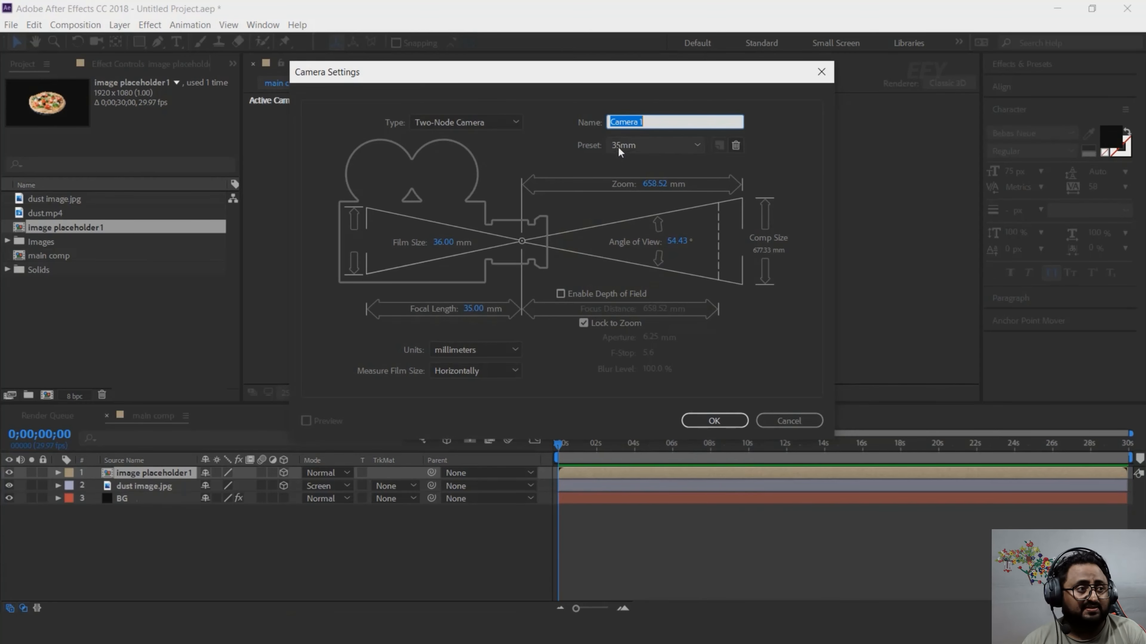
click(730, 418)
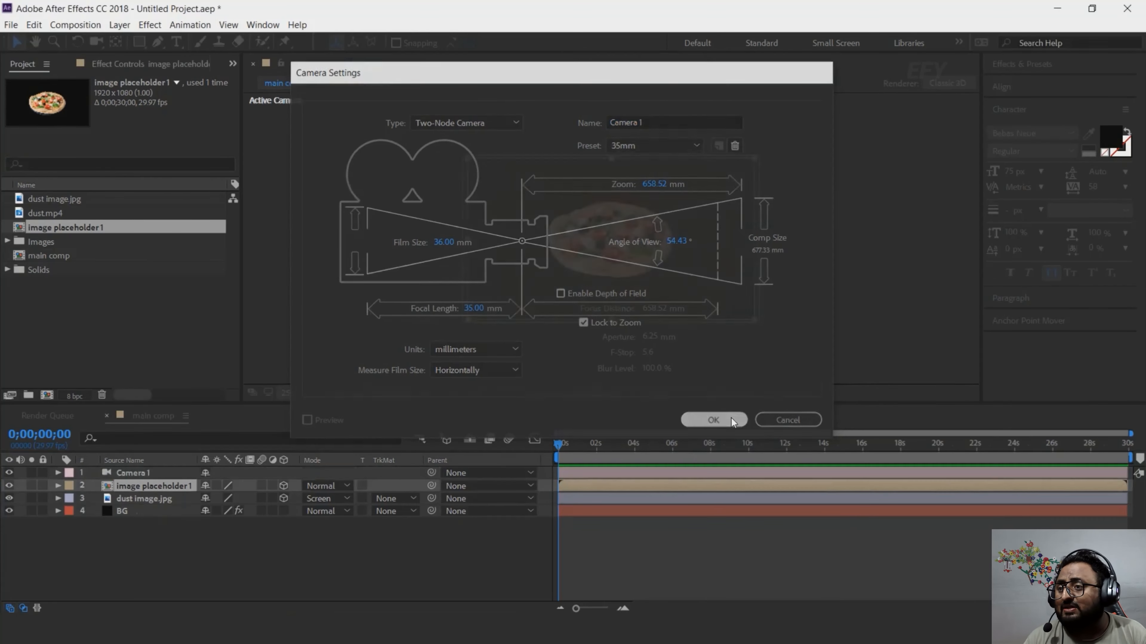
- Add a 3D null object to main comp and parent Camera 1 to it
right_click(459, 529)
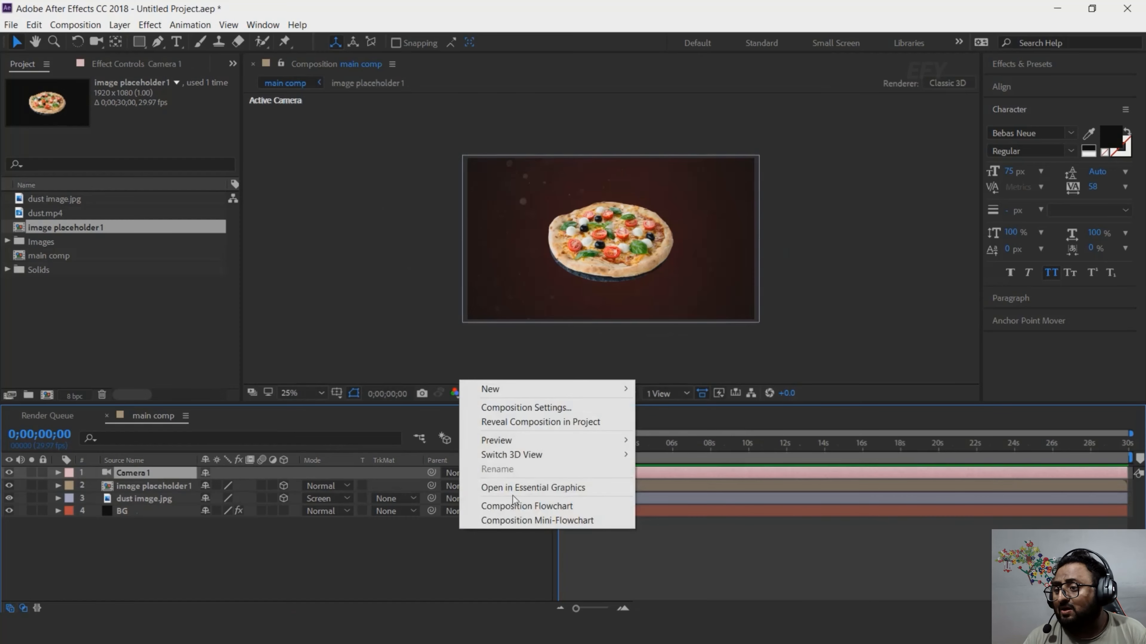
mouse_move(500, 389)
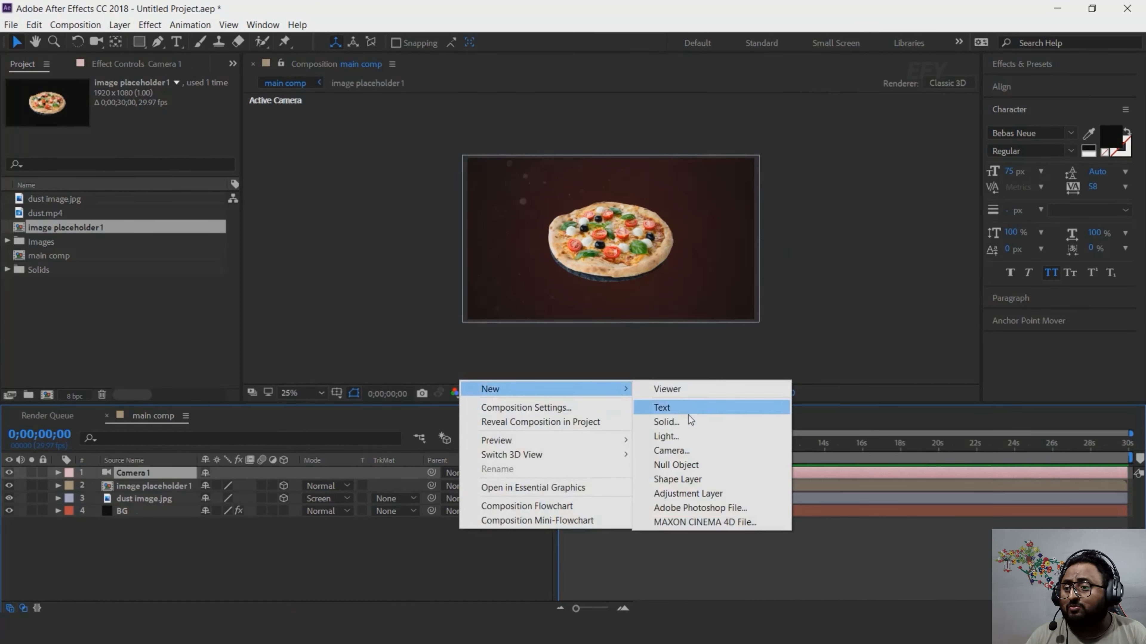
click(690, 469)
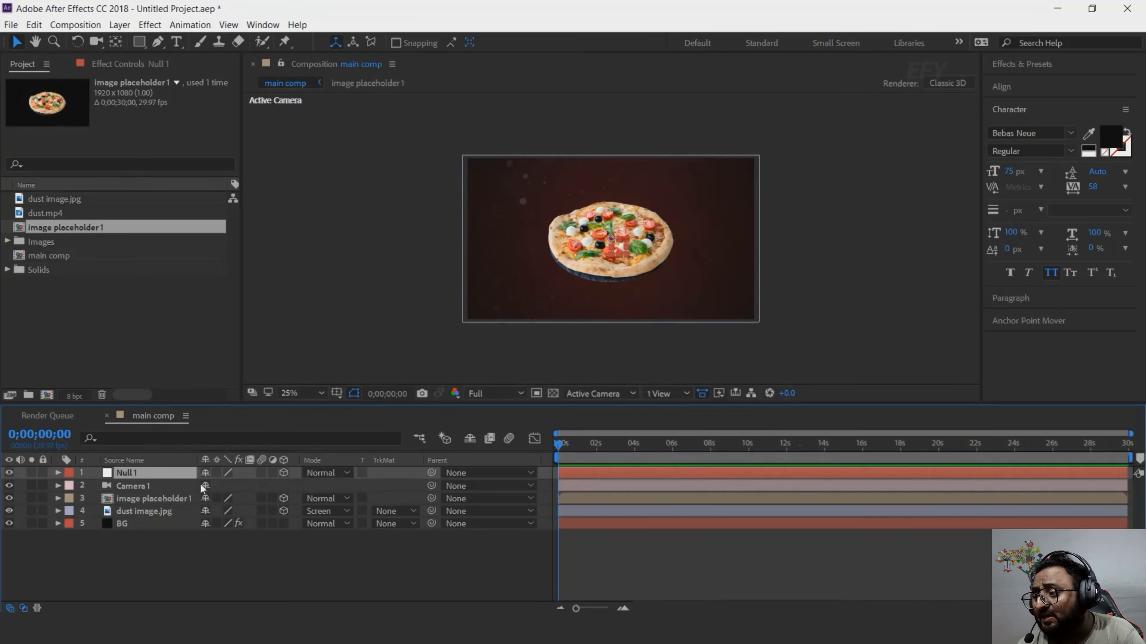
click(127, 490)
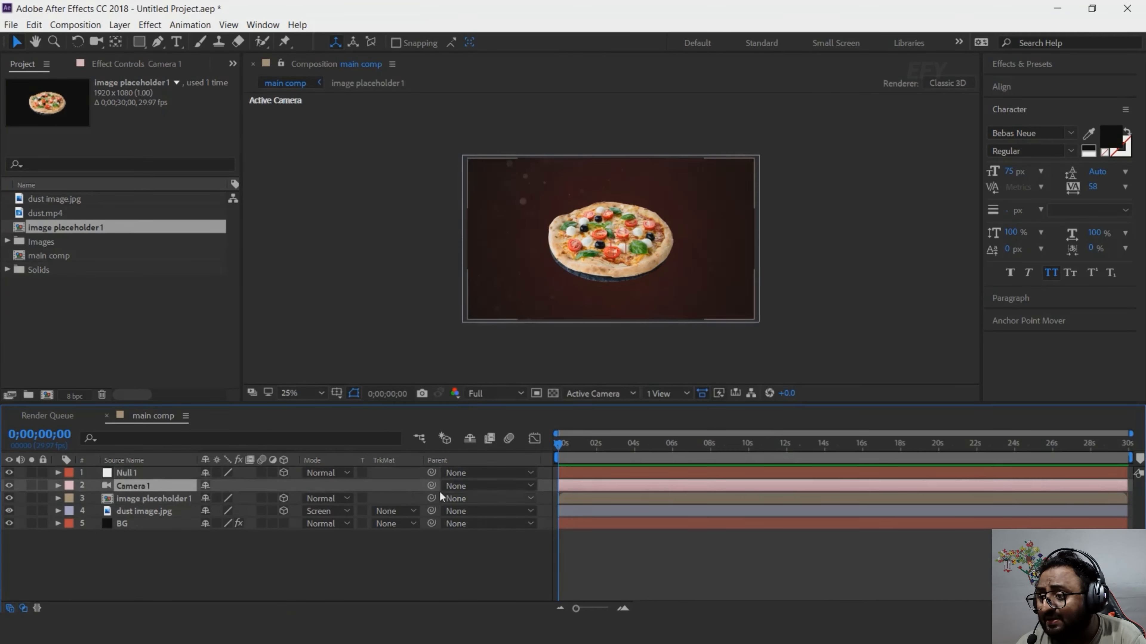
drag(431, 485, 124, 476)
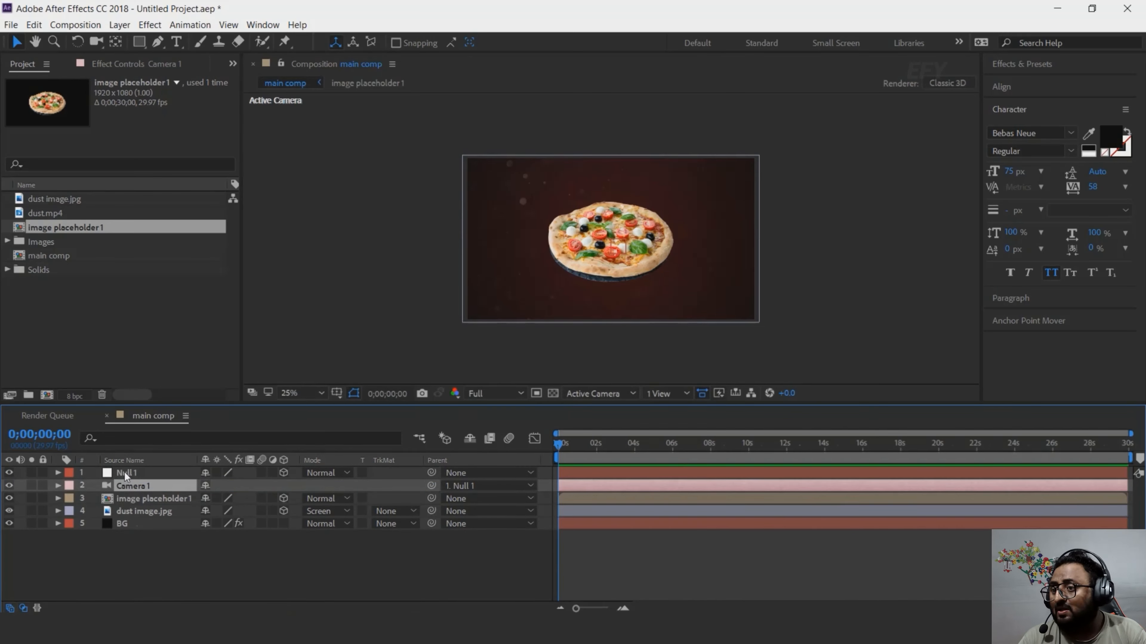
click(262, 565)
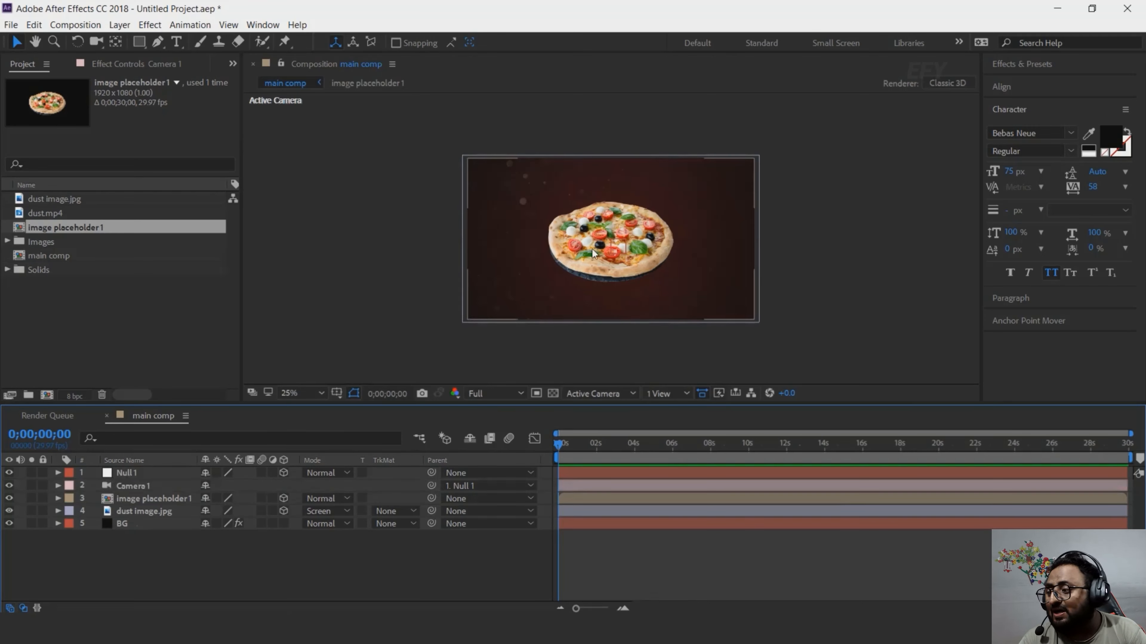
- Place chili.png from the Images folder at the pizza's upper left in main comp as a 3D layer
click(138, 275)
click(47, 241)
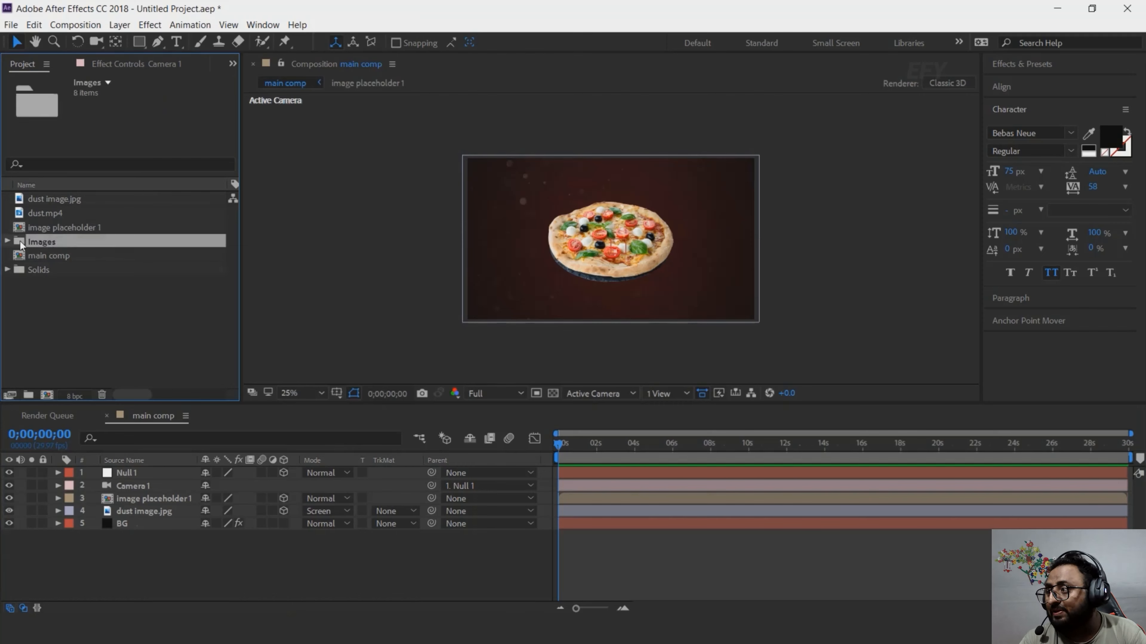
click(9, 243)
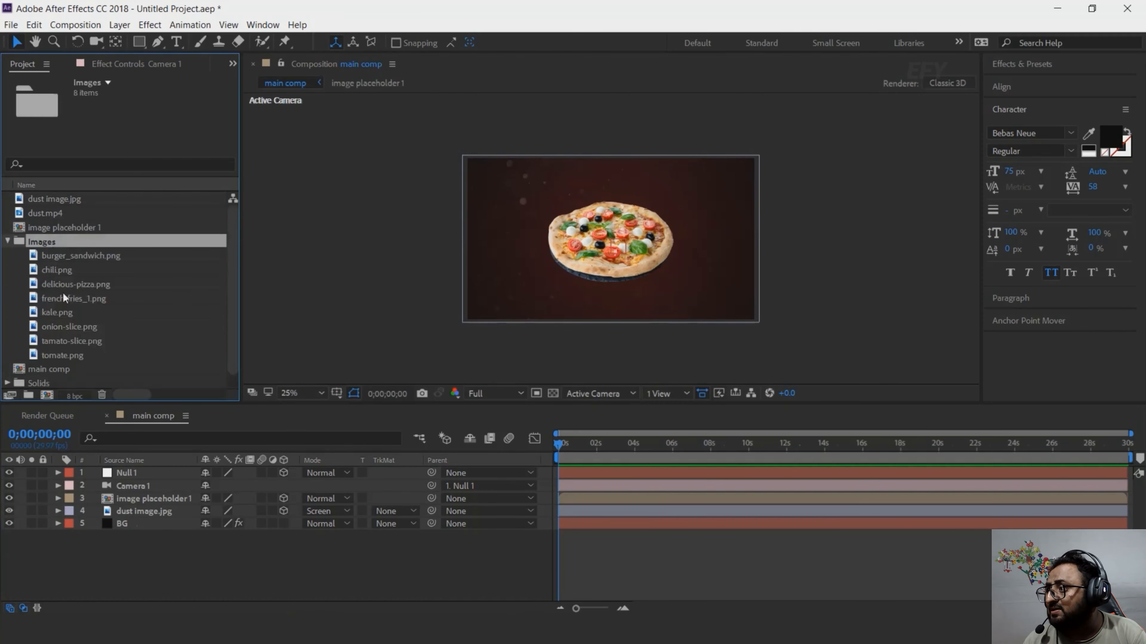
click(52, 269)
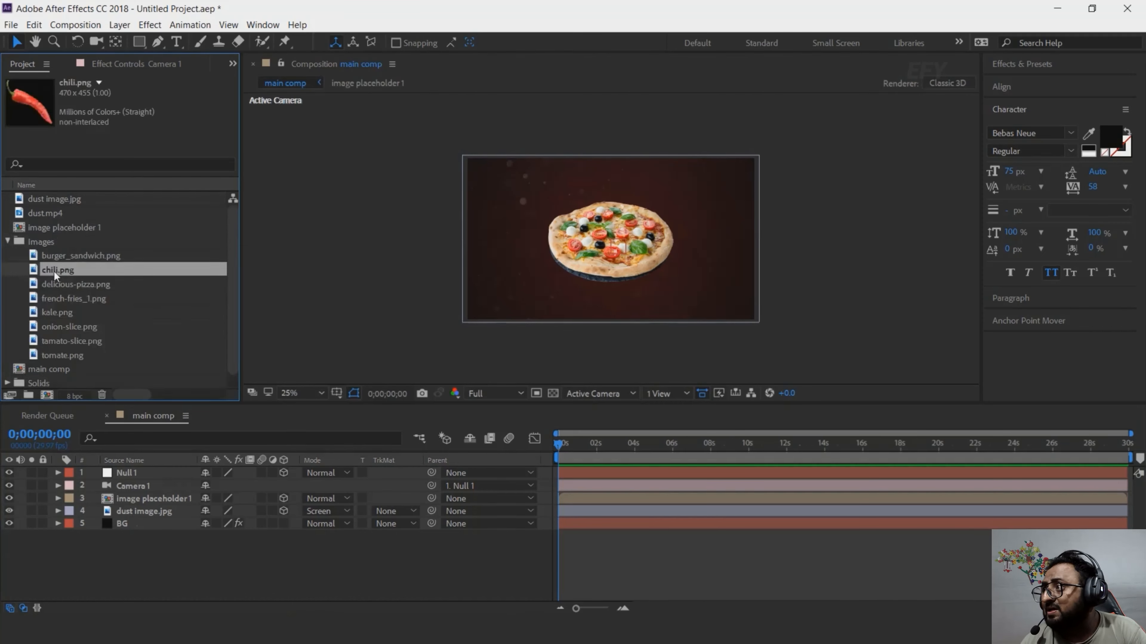
drag(46, 270, 534, 228)
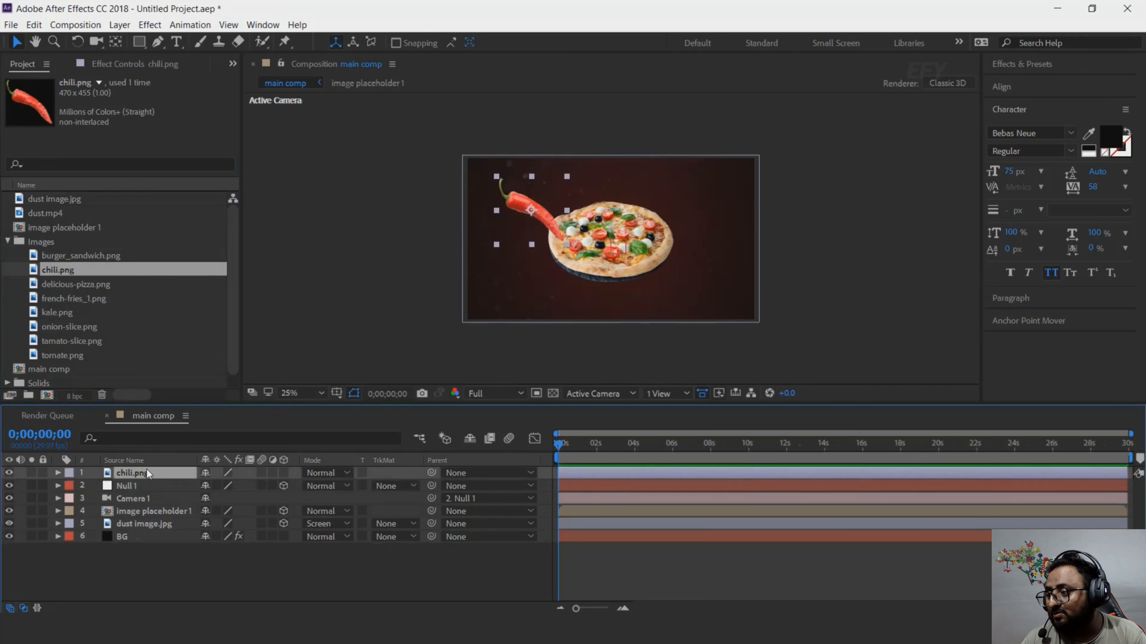
click(283, 473)
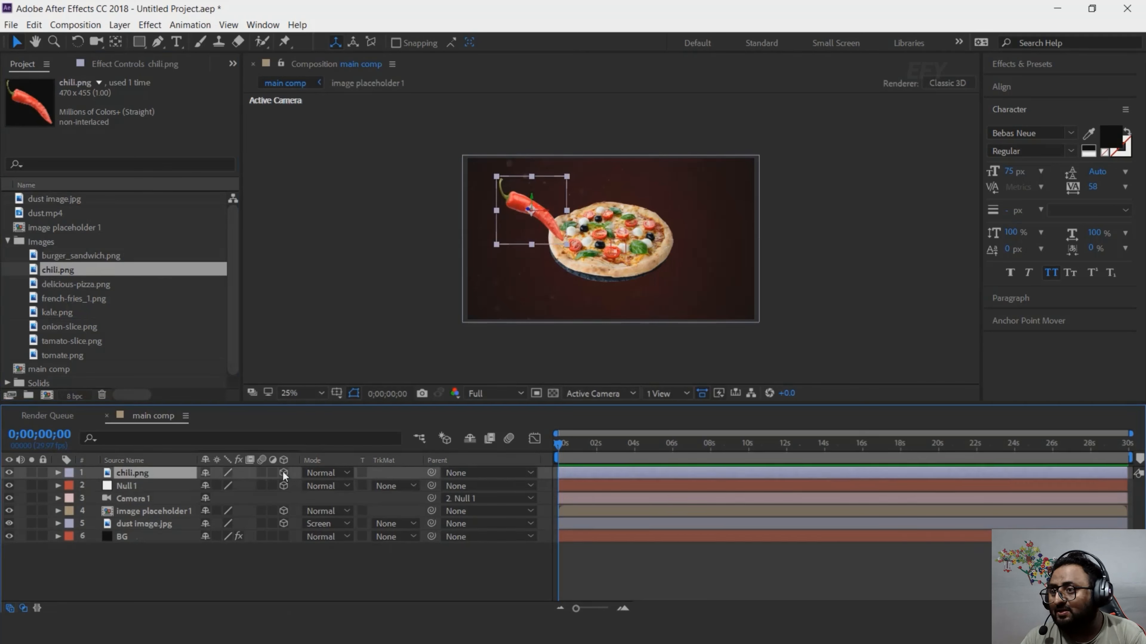
- Show two horizontal views and push the image placeholder 1 layer back in Z behind the chili using the Top view
click(669, 394)
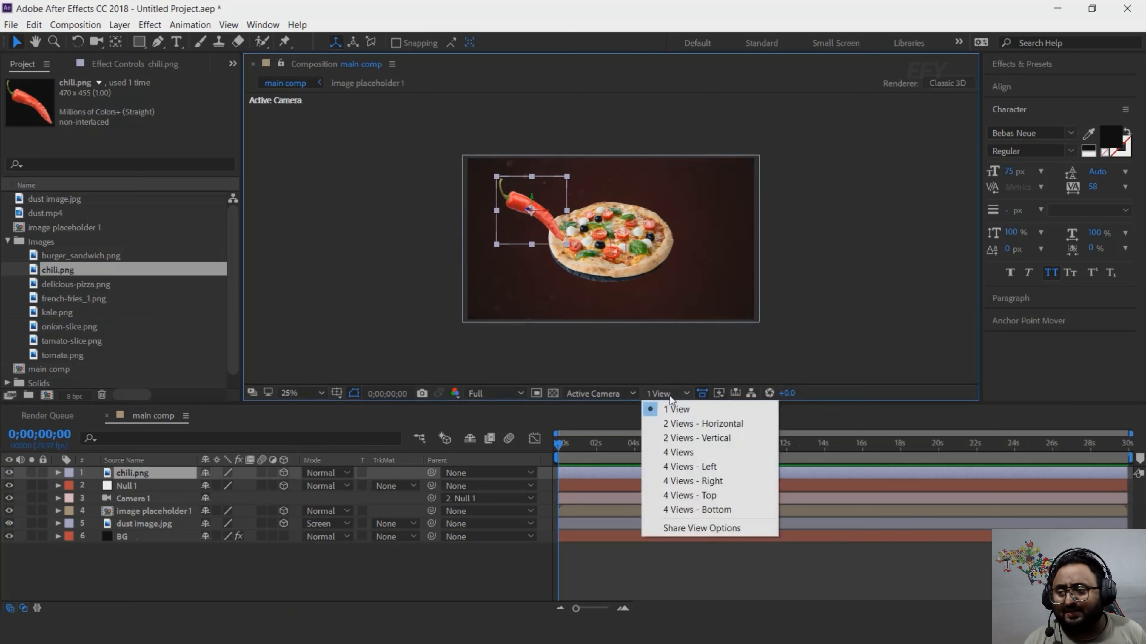
click(745, 425)
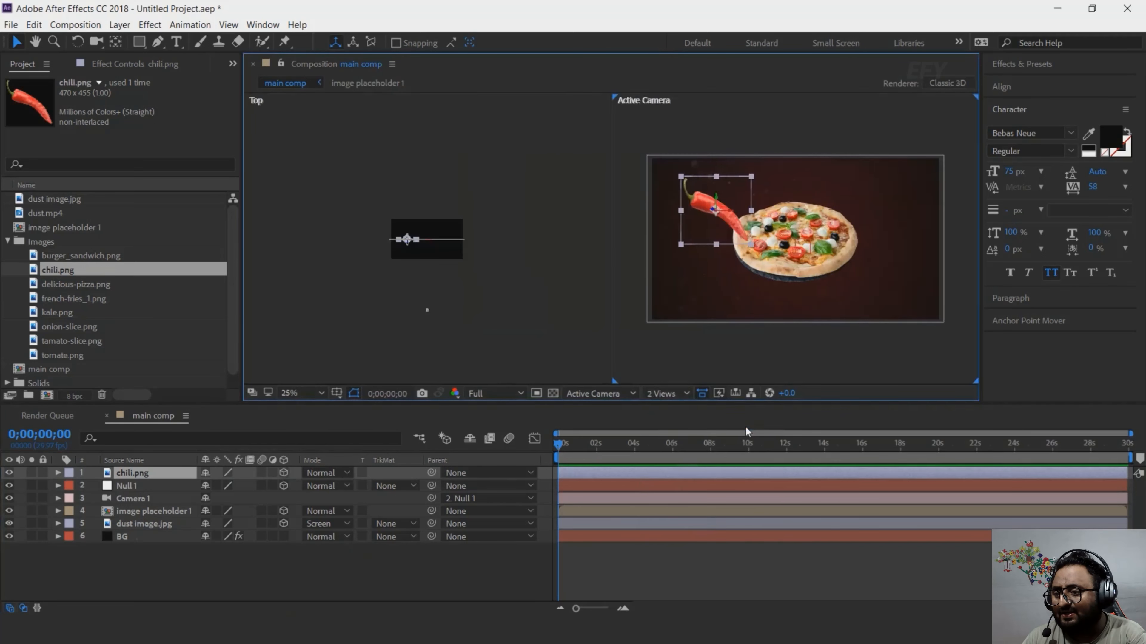
key(period)
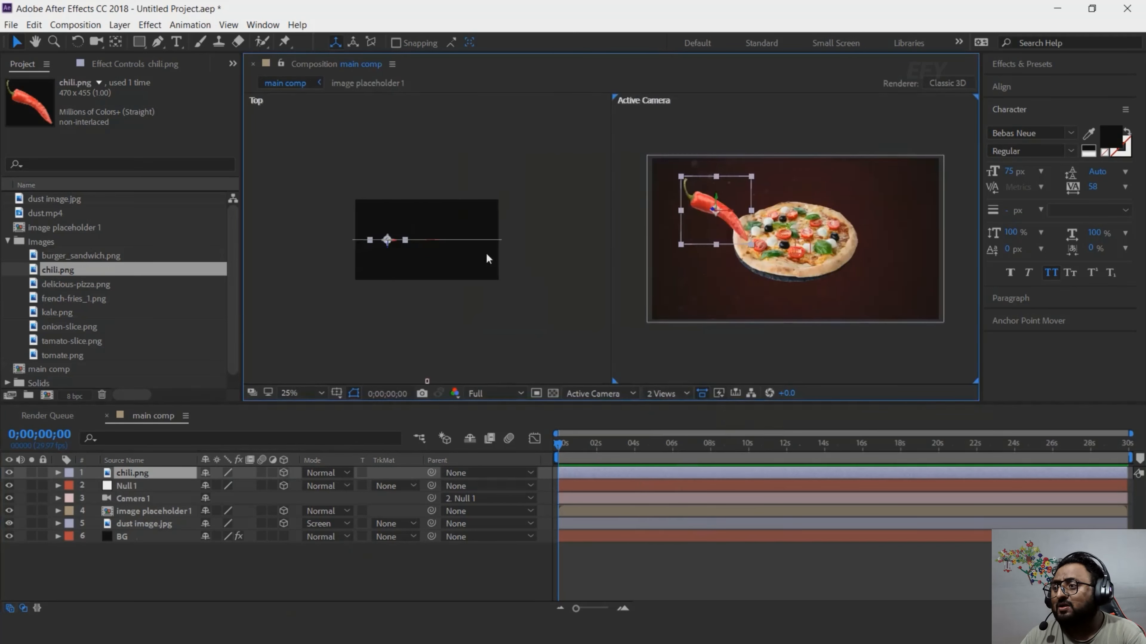
click(139, 510)
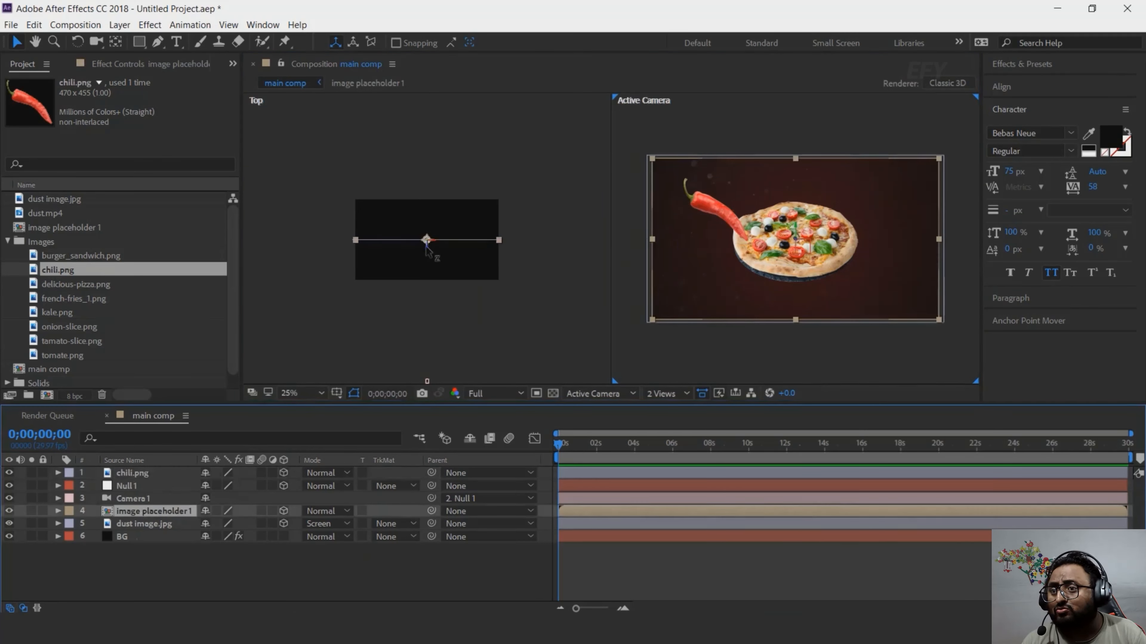
drag(427, 248, 427, 206)
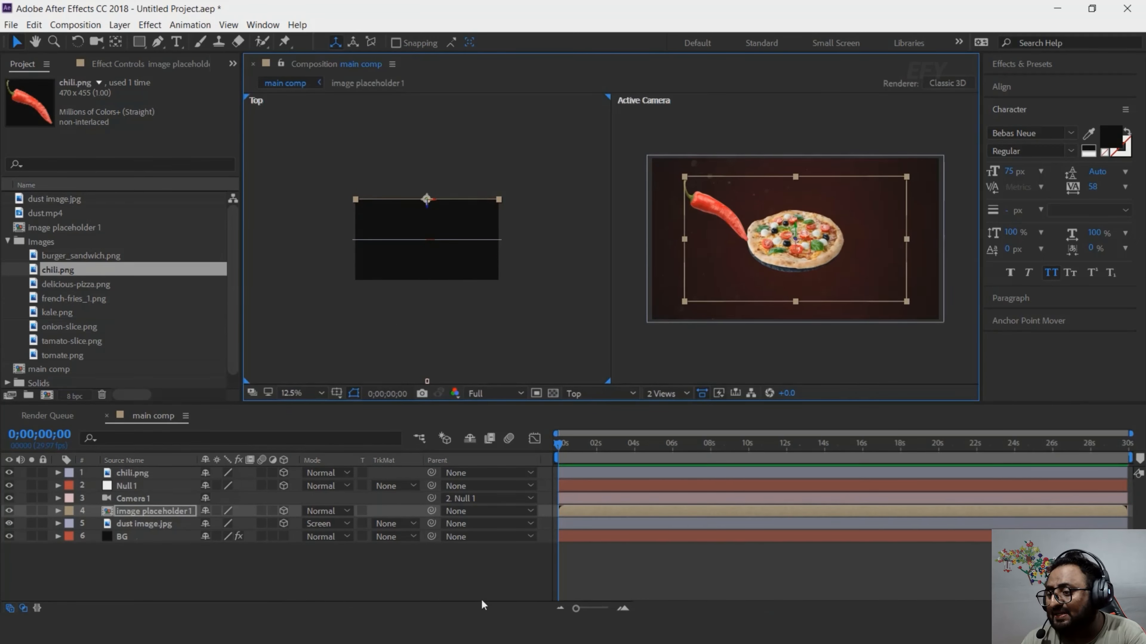
- Push the chili layer back in Z behind the image placeholder using the Top view and scale it down
click(479, 565)
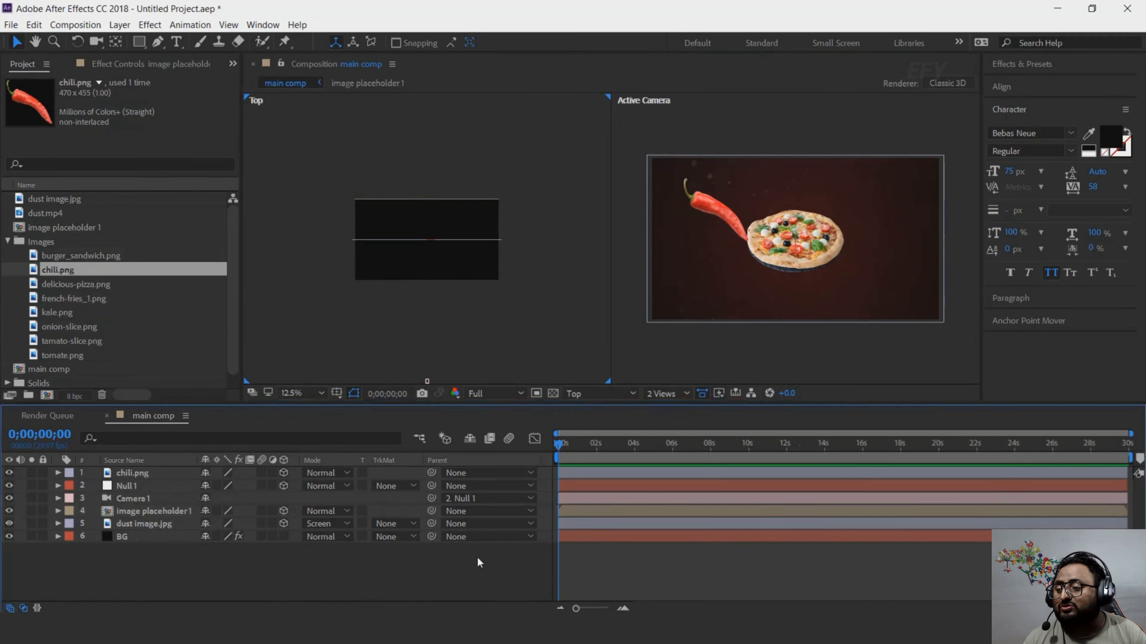
click(133, 475)
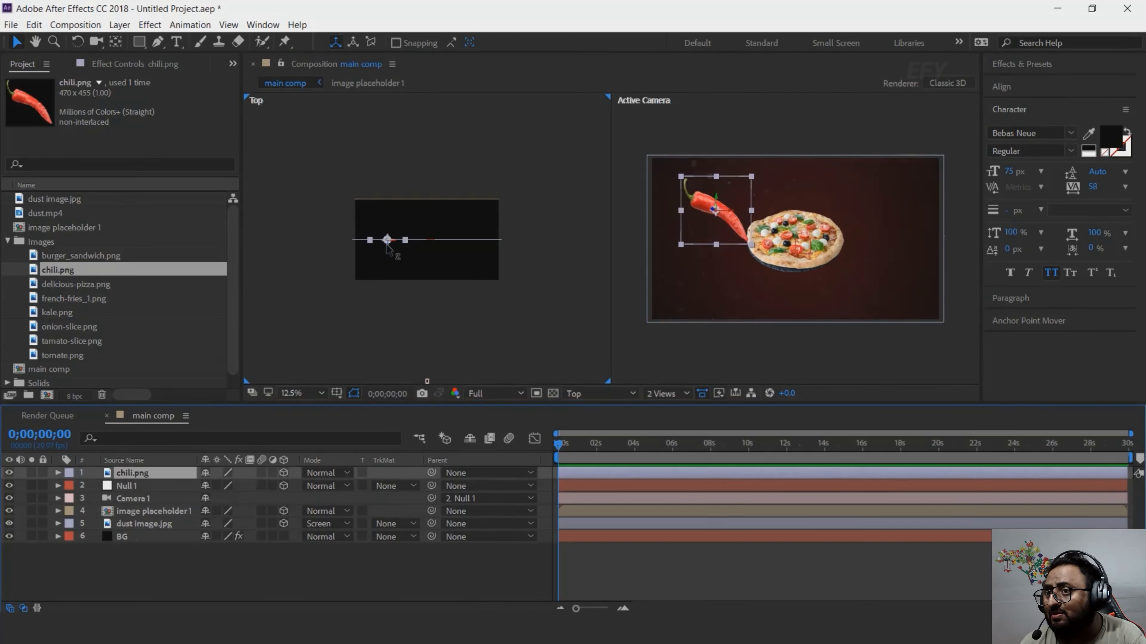
drag(386, 244, 388, 216)
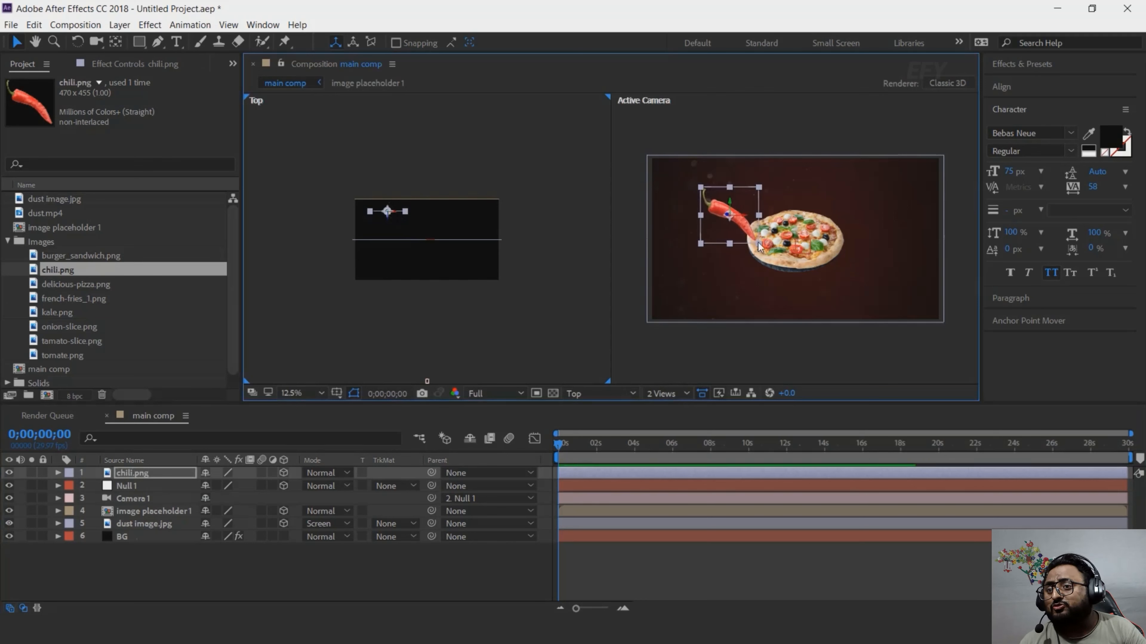
drag(761, 249, 751, 240)
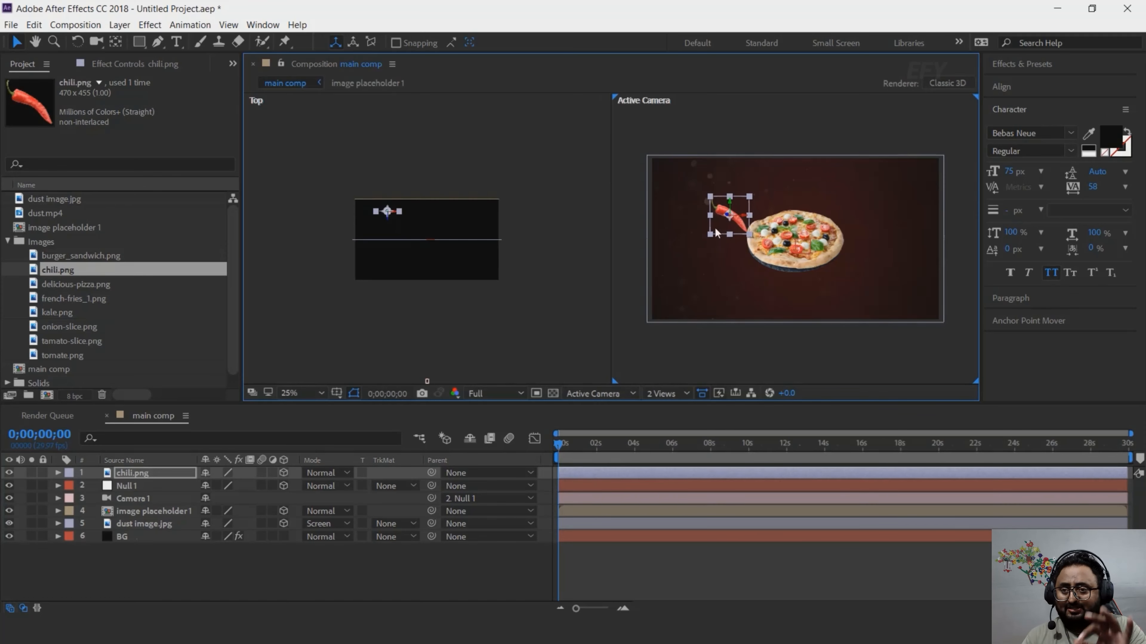
key(period)
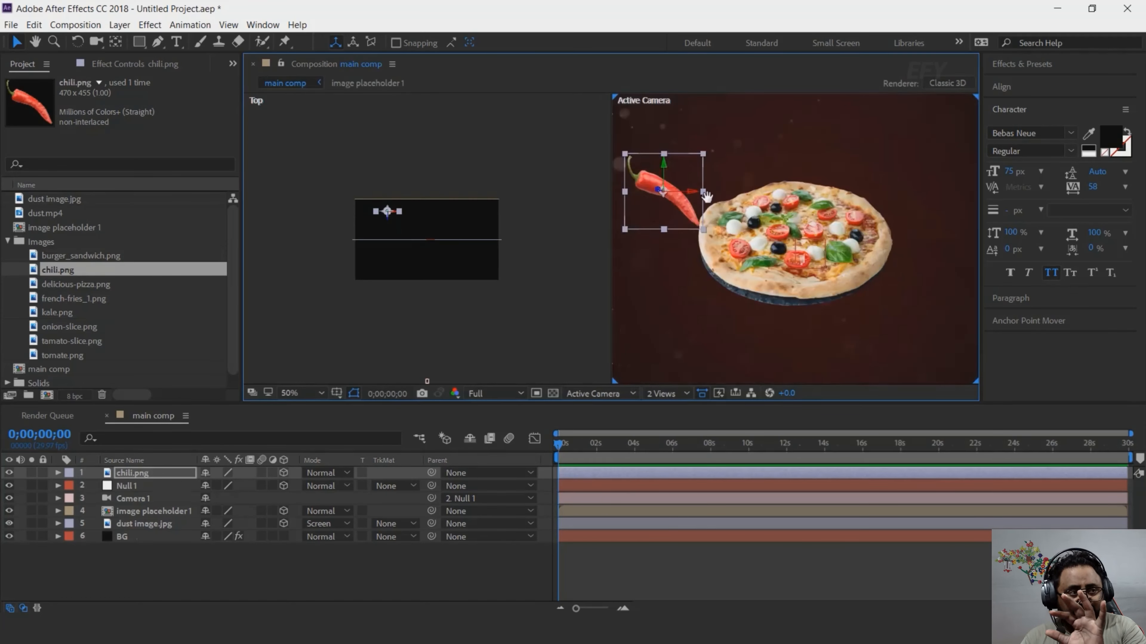
drag(707, 196, 779, 206)
key(comma)
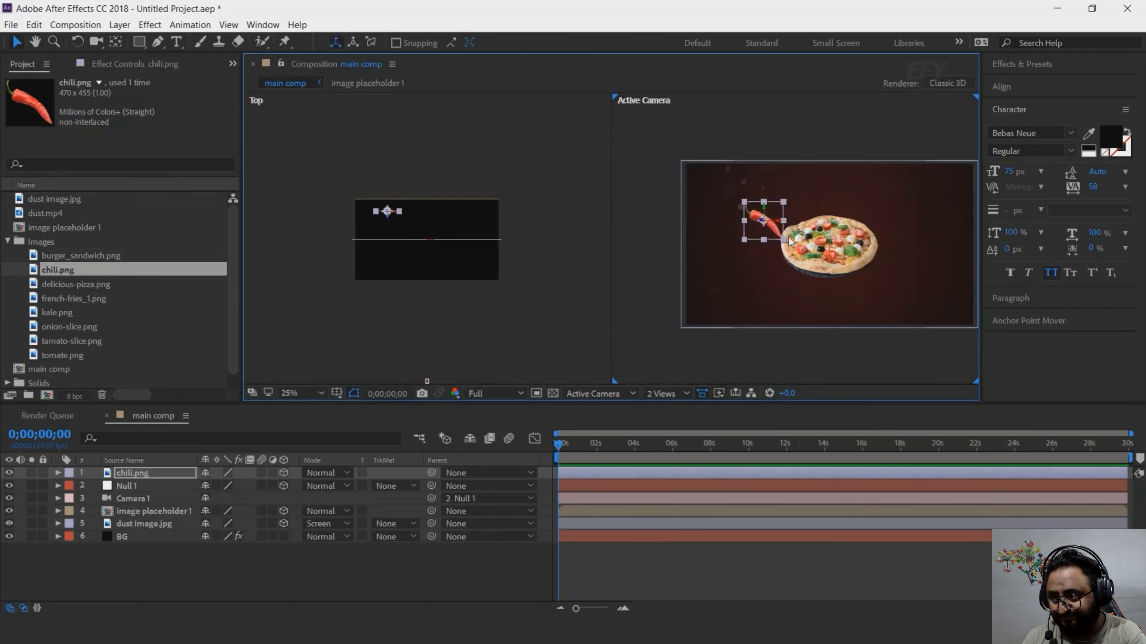
drag(387, 216, 388, 168)
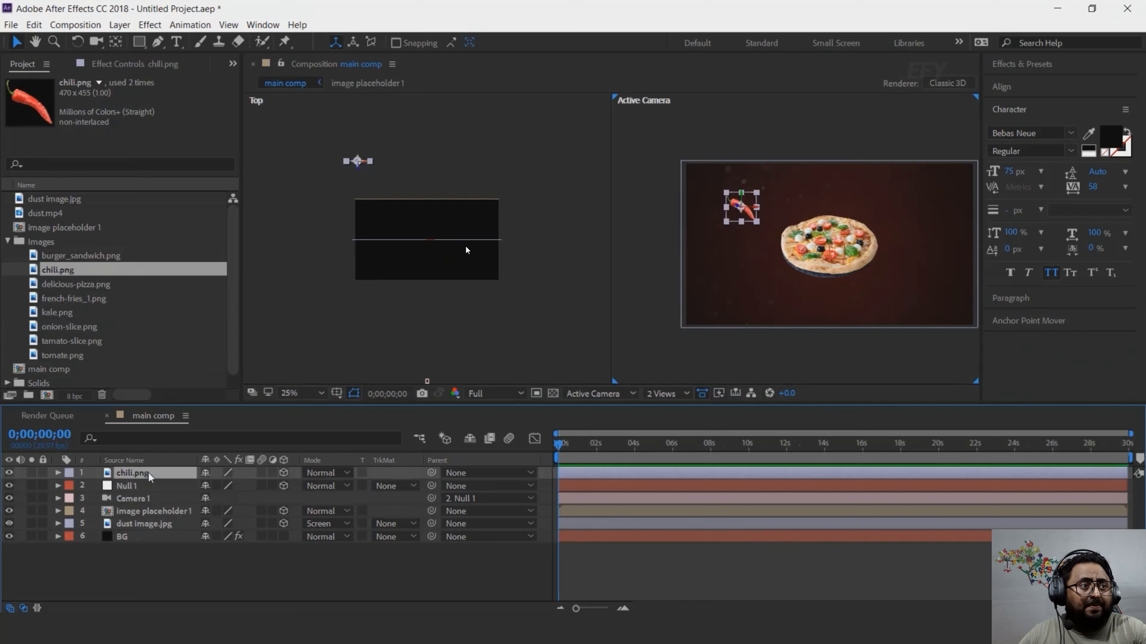
- Duplicate the chili layer, move the copy to the pizza's upper right edge farther back in Z, and rotate it nearly upright
key(ctrl+d)
drag(739, 221, 961, 276)
key(w)
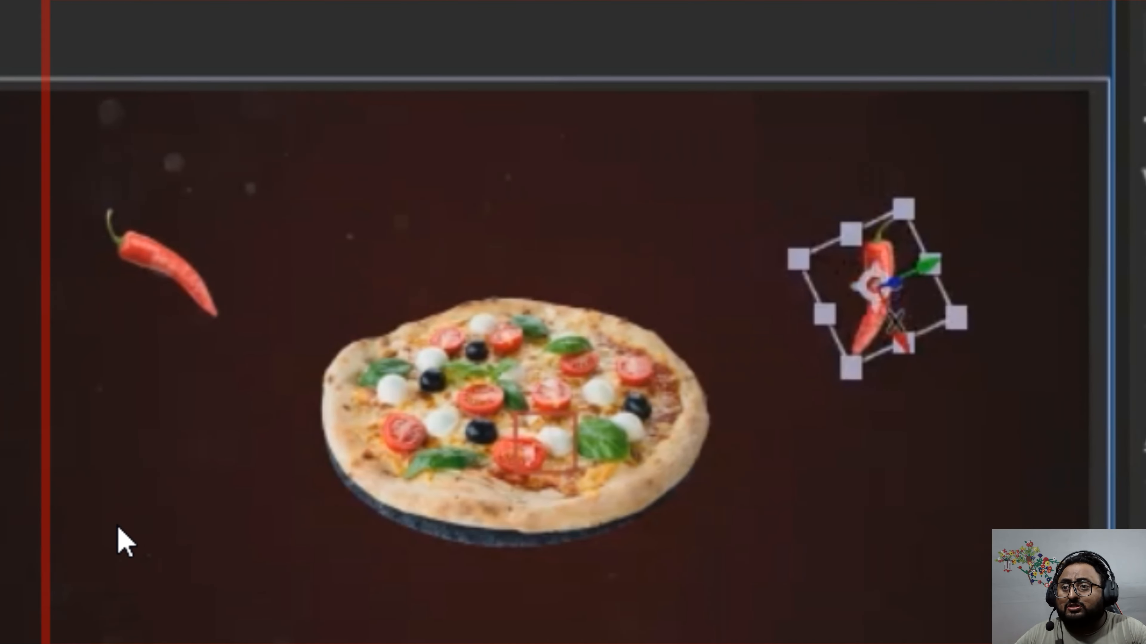
drag(767, 301, 566, 308)
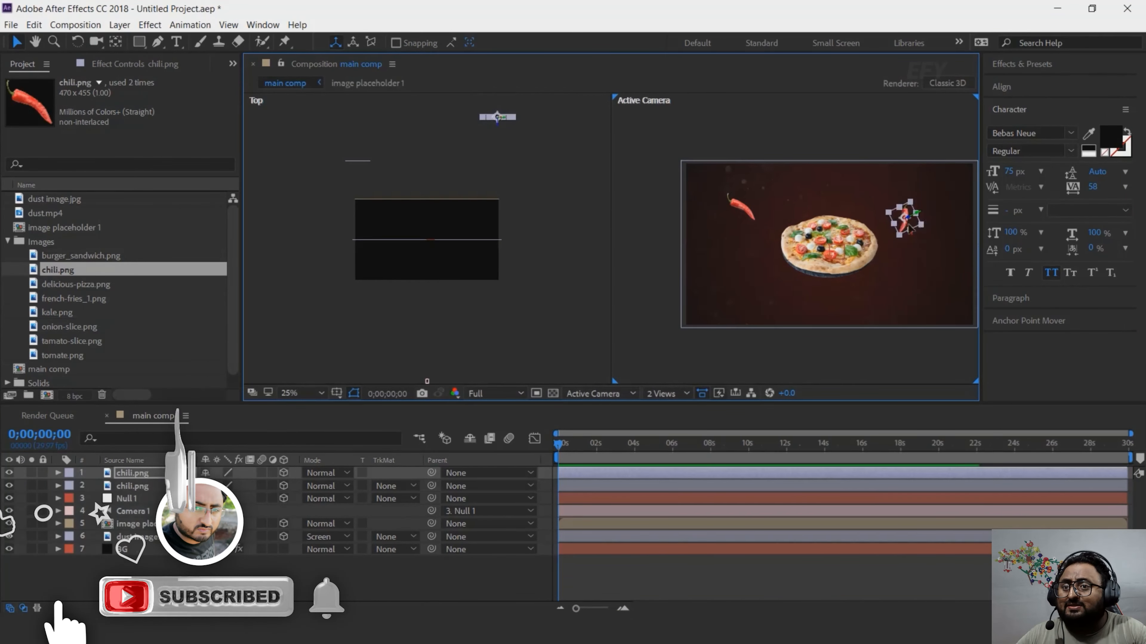
drag(909, 227, 887, 239)
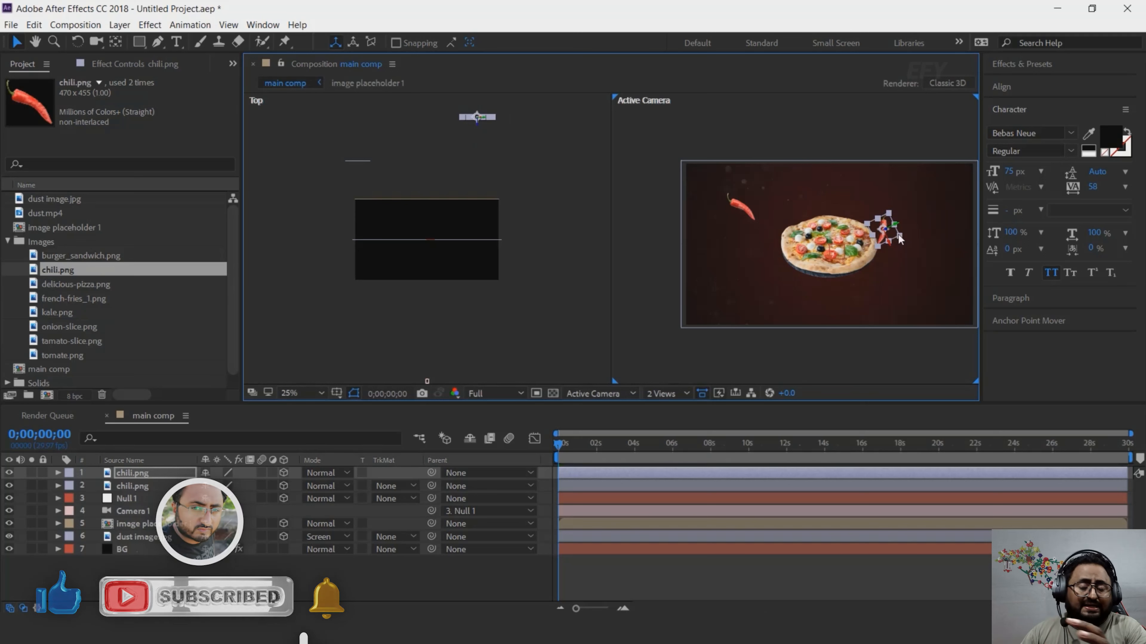
click(878, 354)
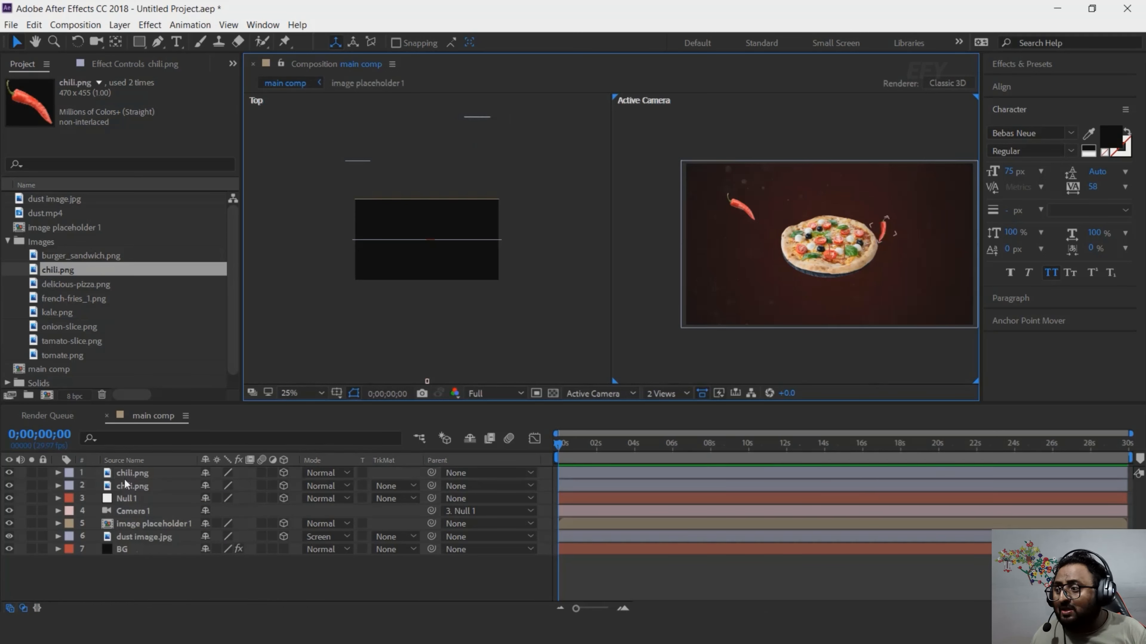
- Duplicate the upright chili, place the copy at the pizza's lower left, and rotate it to a Z orientation of about 184°
click(141, 476)
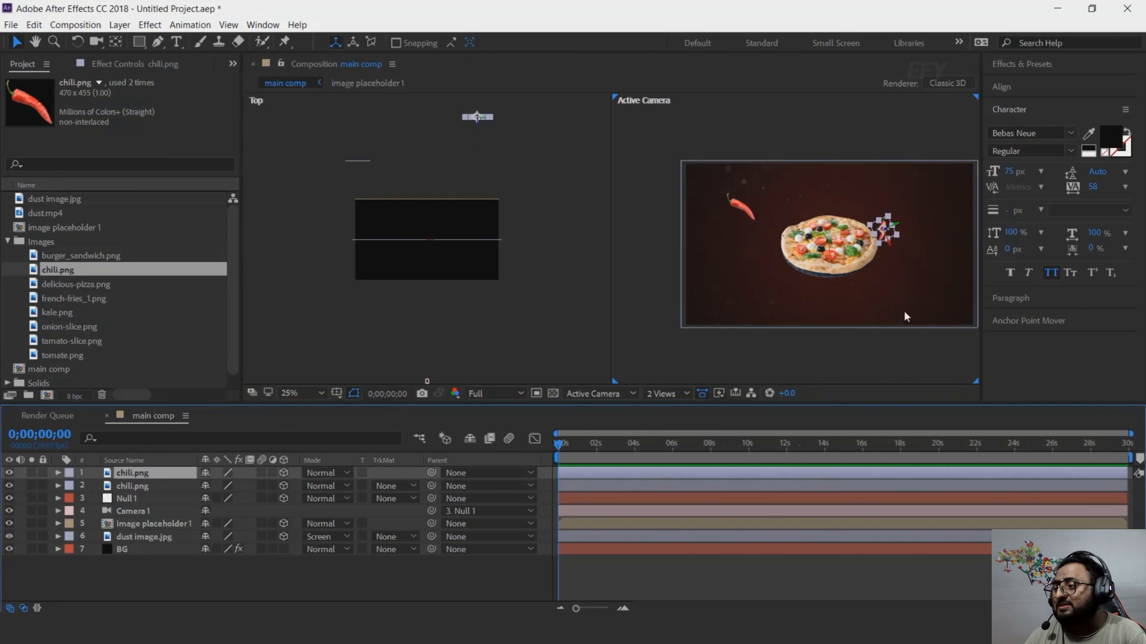
key(ctrl+d)
click(904, 244)
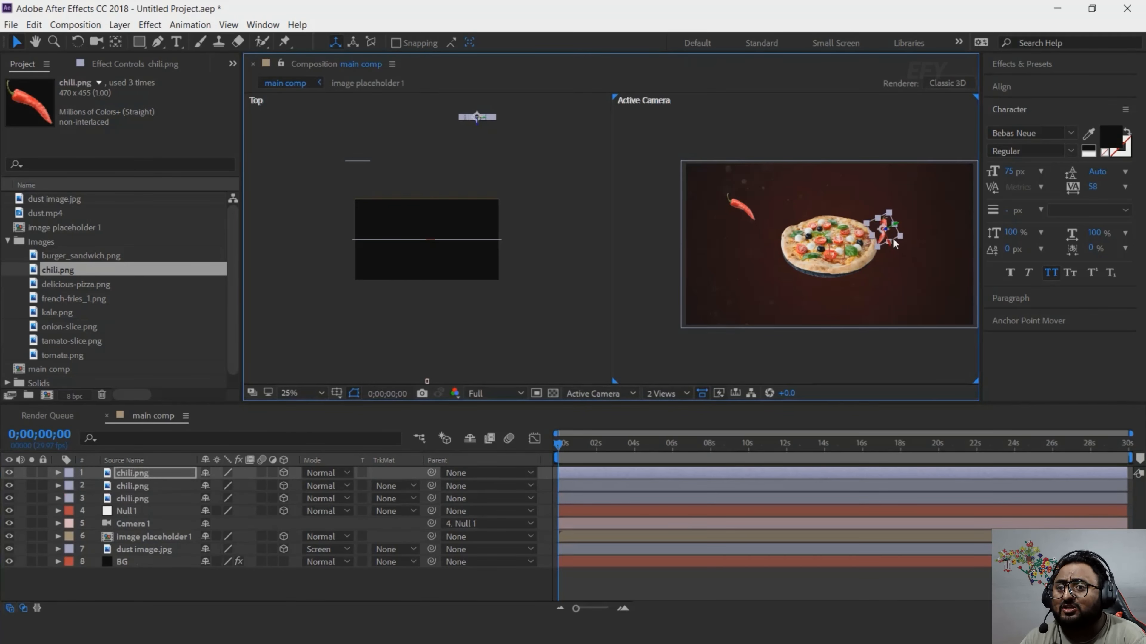
drag(896, 243, 788, 328)
key(w)
key(r)
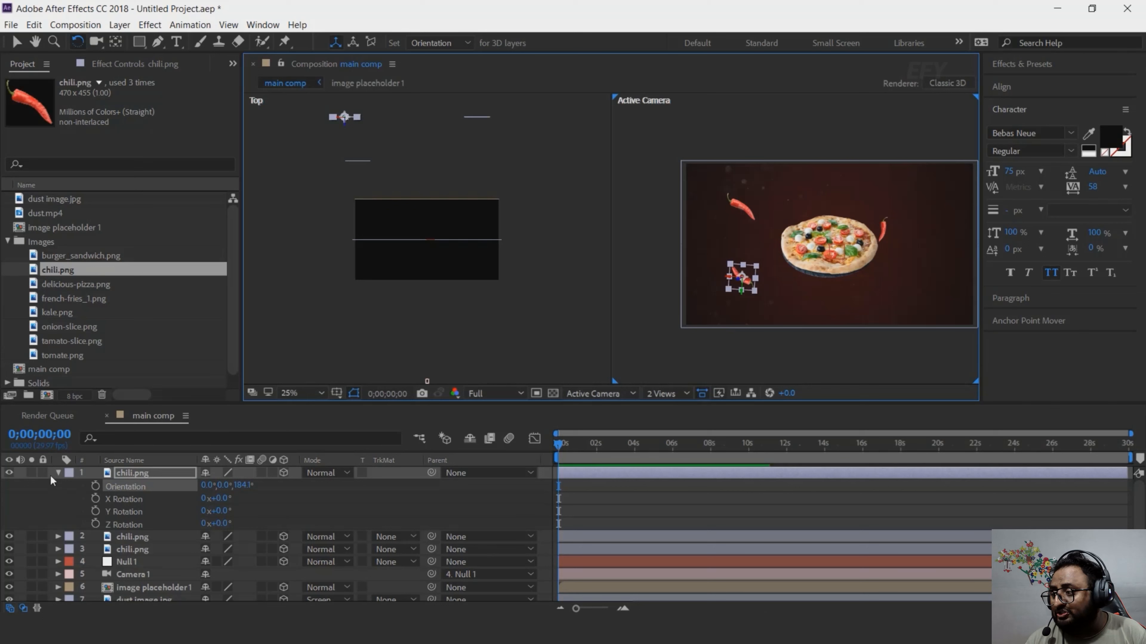
click(58, 473)
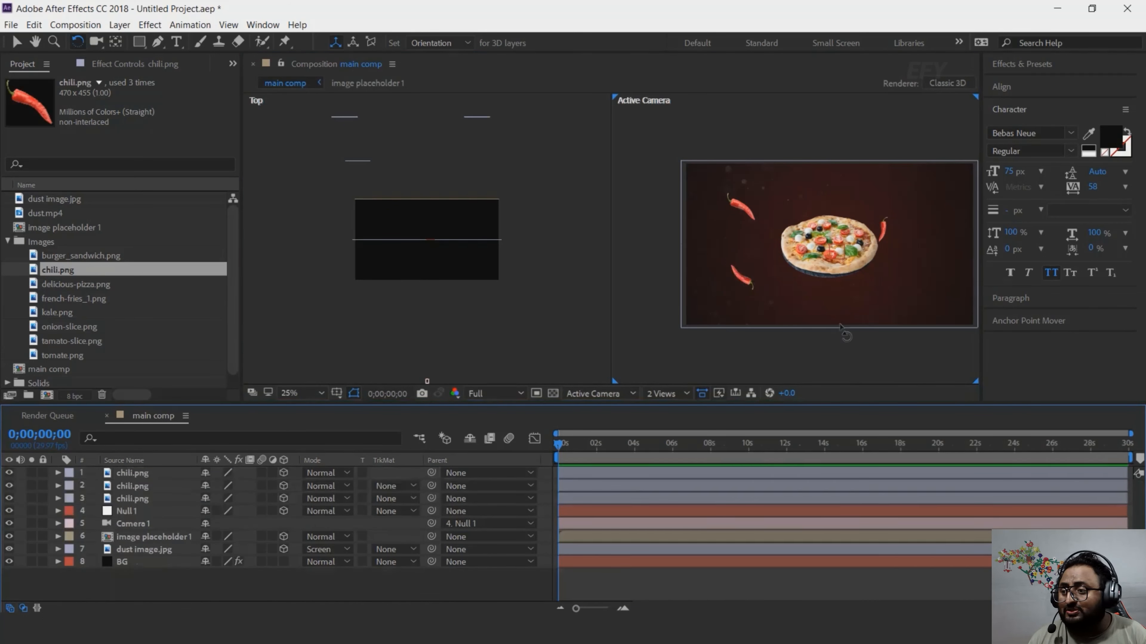
- Duplicate the lower-left chili, place the copy to the lower right of the pizza, and enlarge it slightly
click(158, 478)
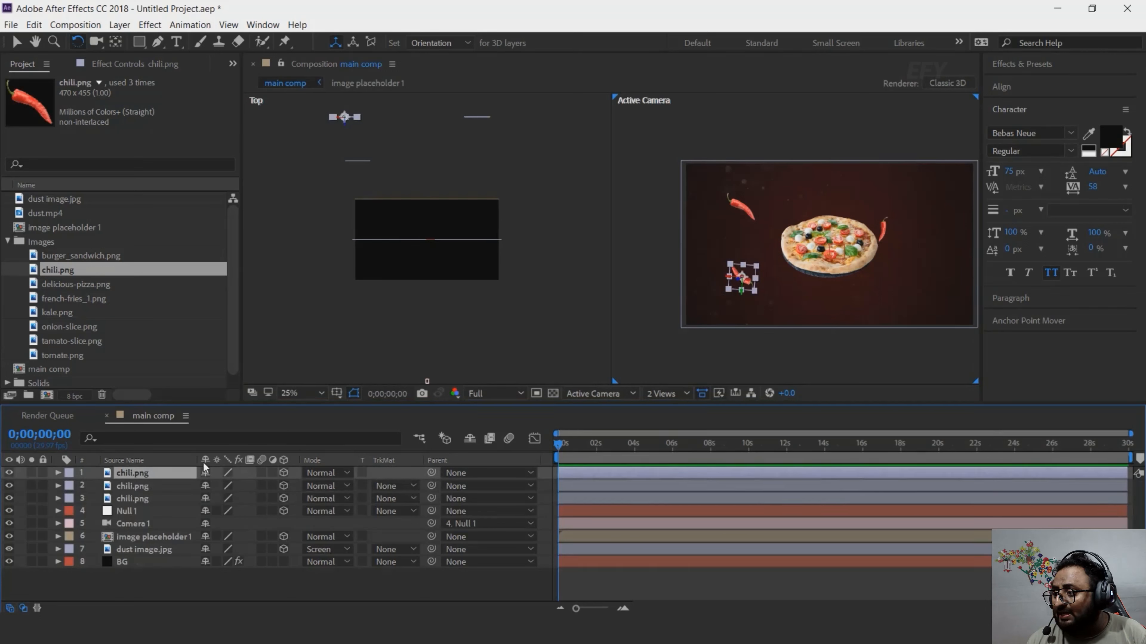
key(ctrl+d)
key(v)
drag(749, 290, 922, 292)
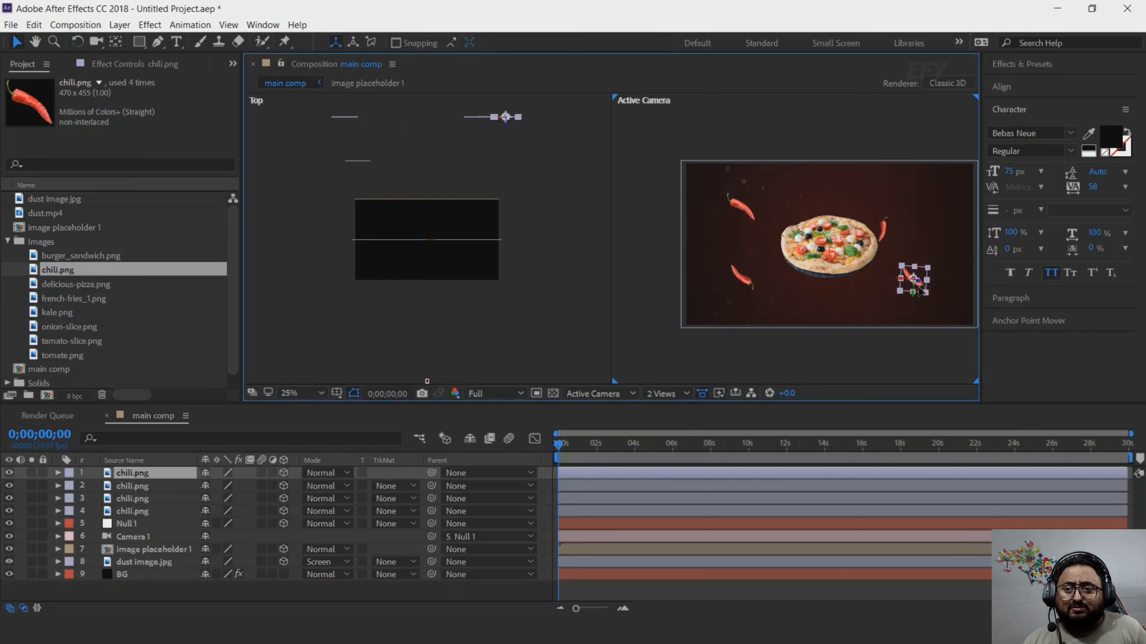
key(Return)
drag(921, 291, 931, 275)
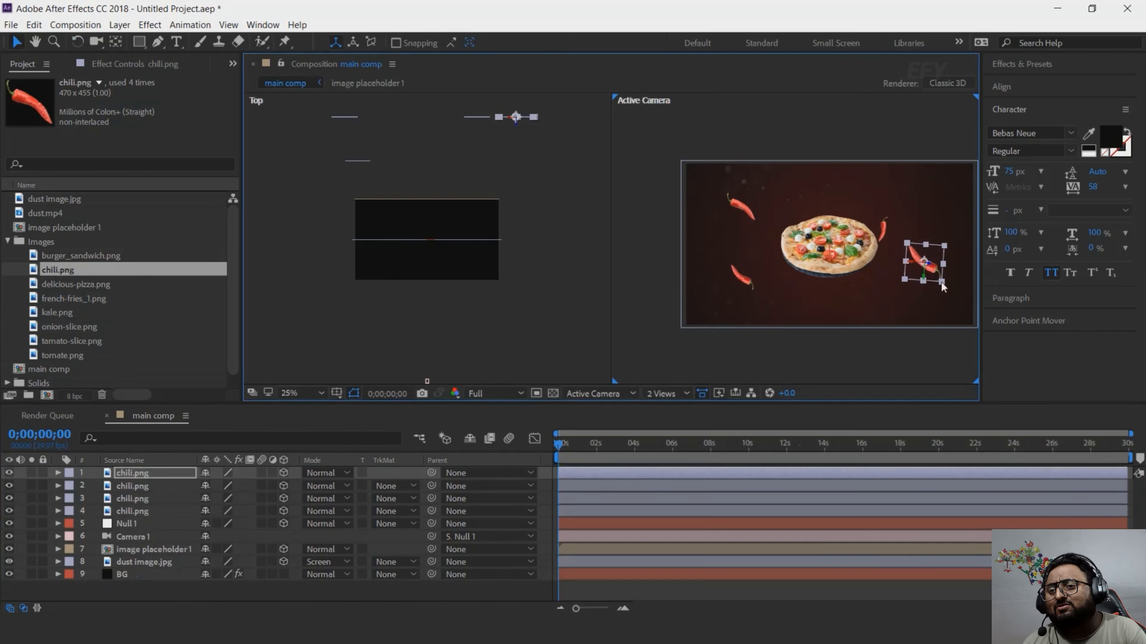
drag(941, 281, 942, 283)
- Switch to a single view, rotate the chili on the pizza's right so its stem points up and outward, and enlarge it
click(666, 394)
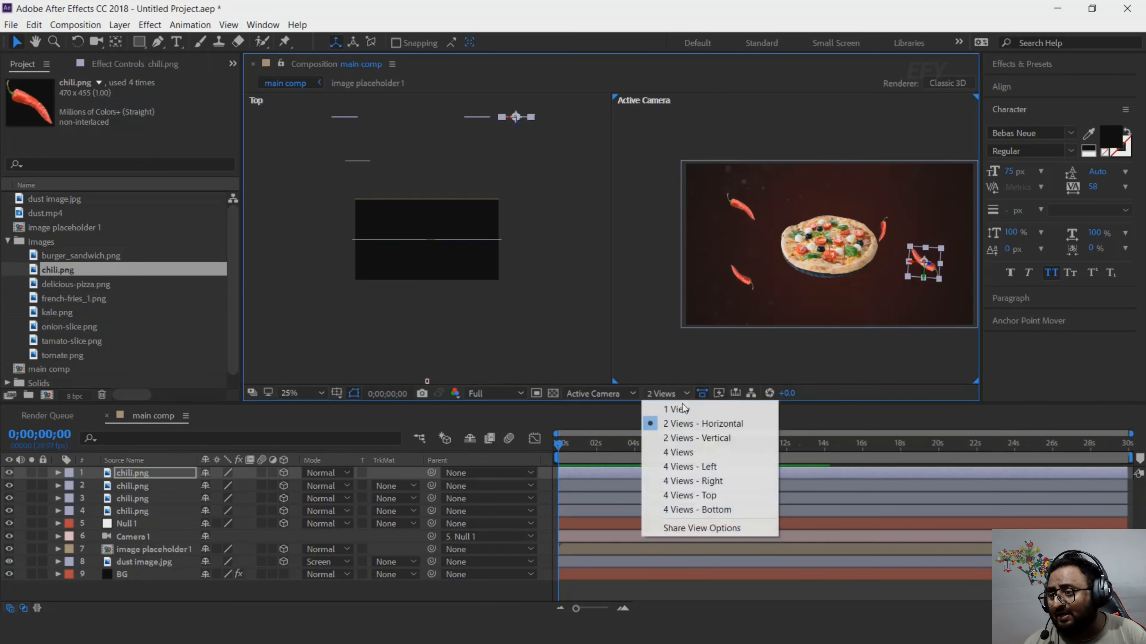
click(667, 409)
key(period)
key(period)
key(space)
drag(797, 280, 643, 260)
key(w)
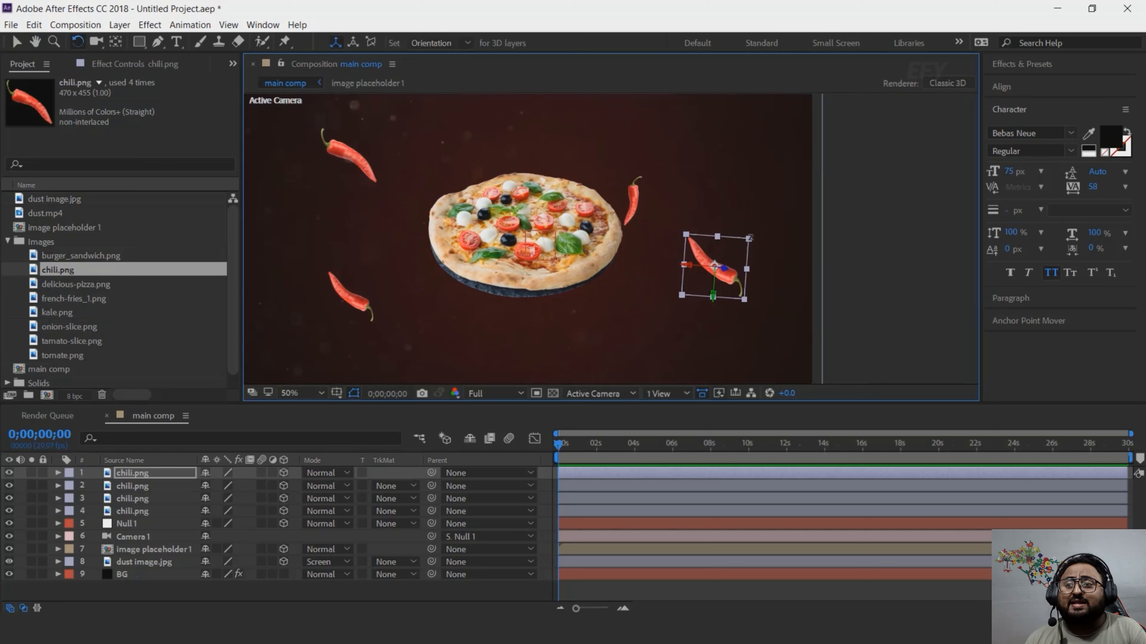
drag(713, 209, 668, 184)
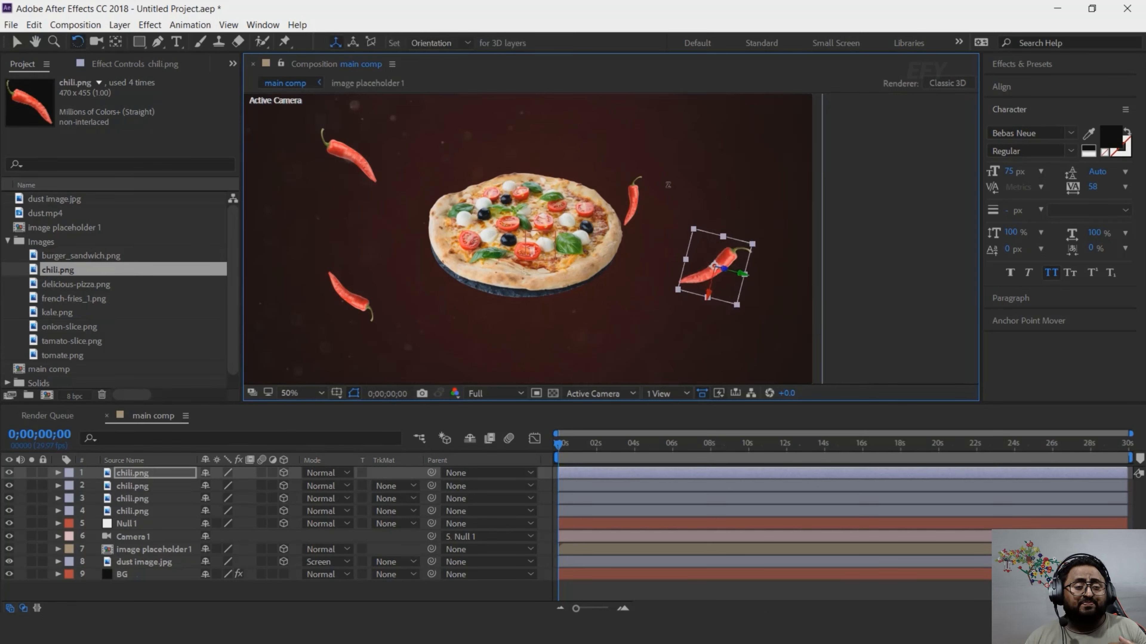
key(v)
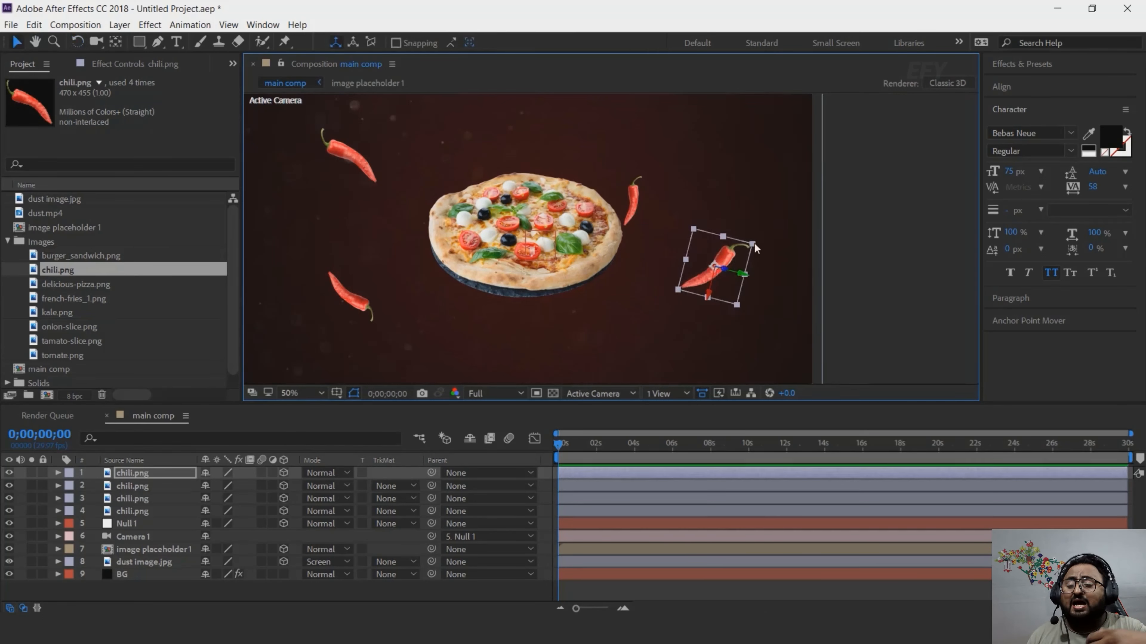
mouse_move(753, 242)
mouse_down()
mouse_move(768, 239)
mouse_move(751, 246)
mouse_up()
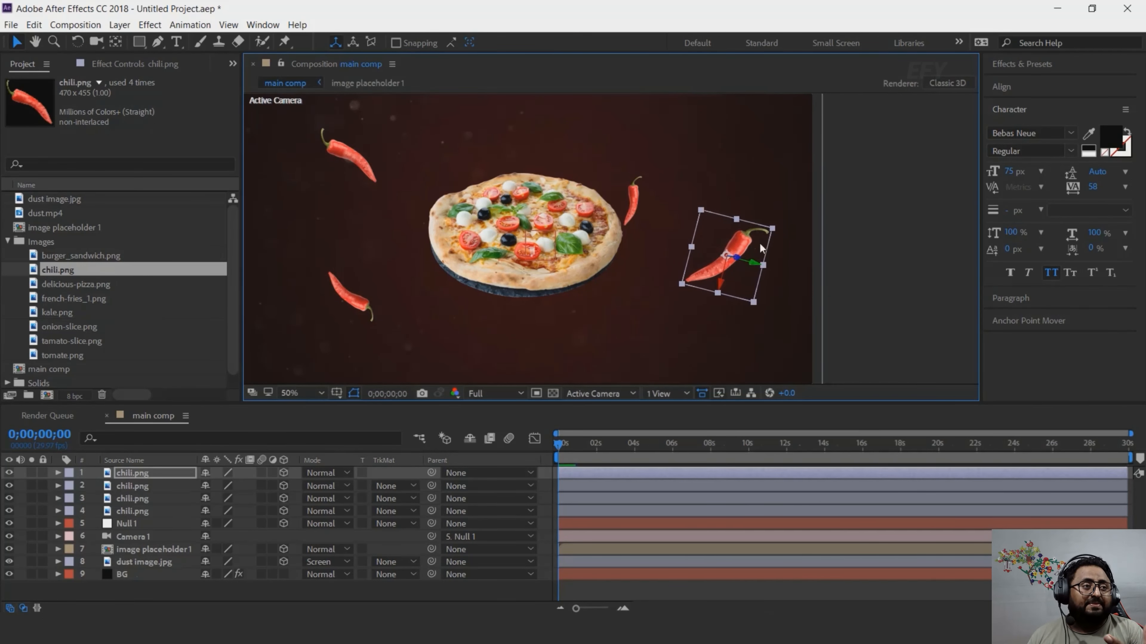
- Lock the image placeholder 1 and dust image.jpg layers
scroll(853, 248, down, 2)
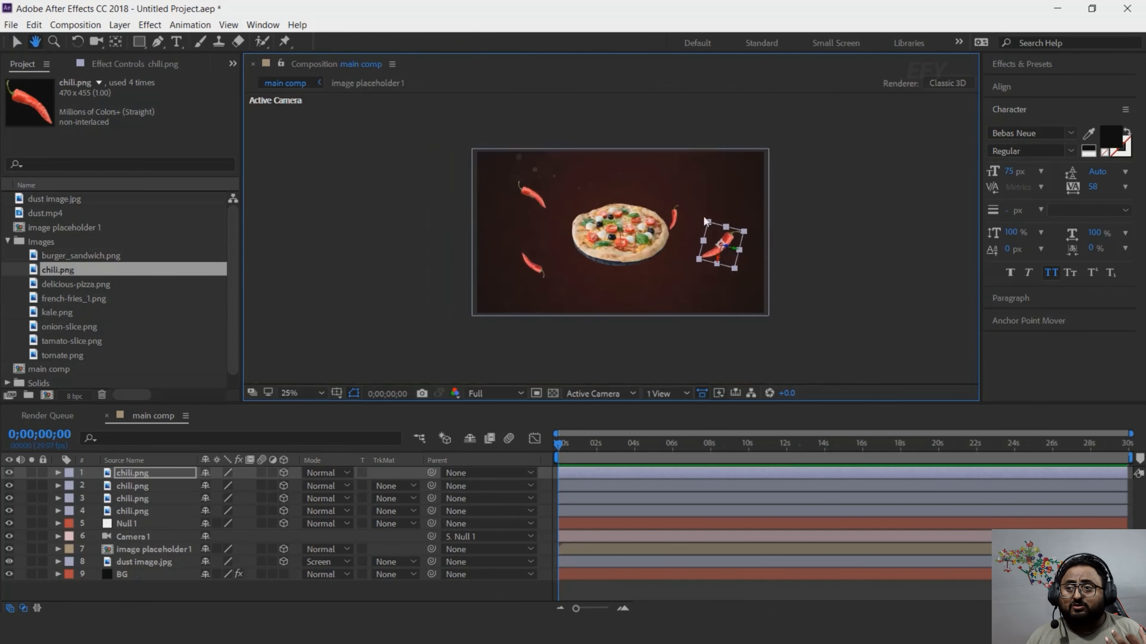
click(538, 200)
key(ctrl+l)
click(542, 199)
key(ctrl+l)
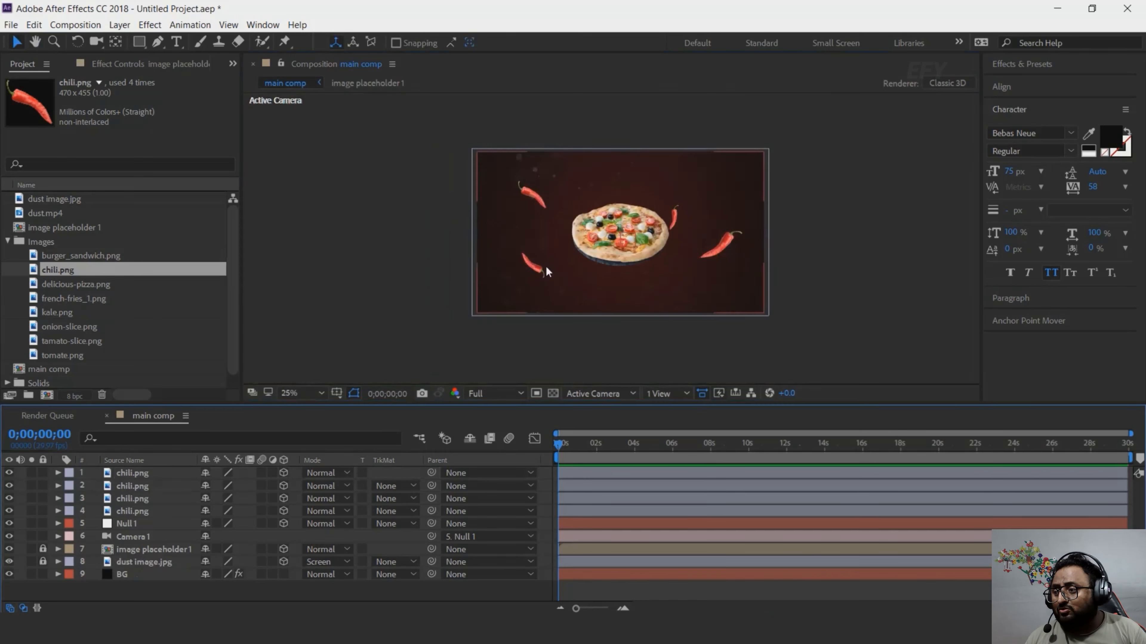
- Scale down the chili at the pizza's lower left and nudge the large chili on its right side slightly upward
click(526, 270)
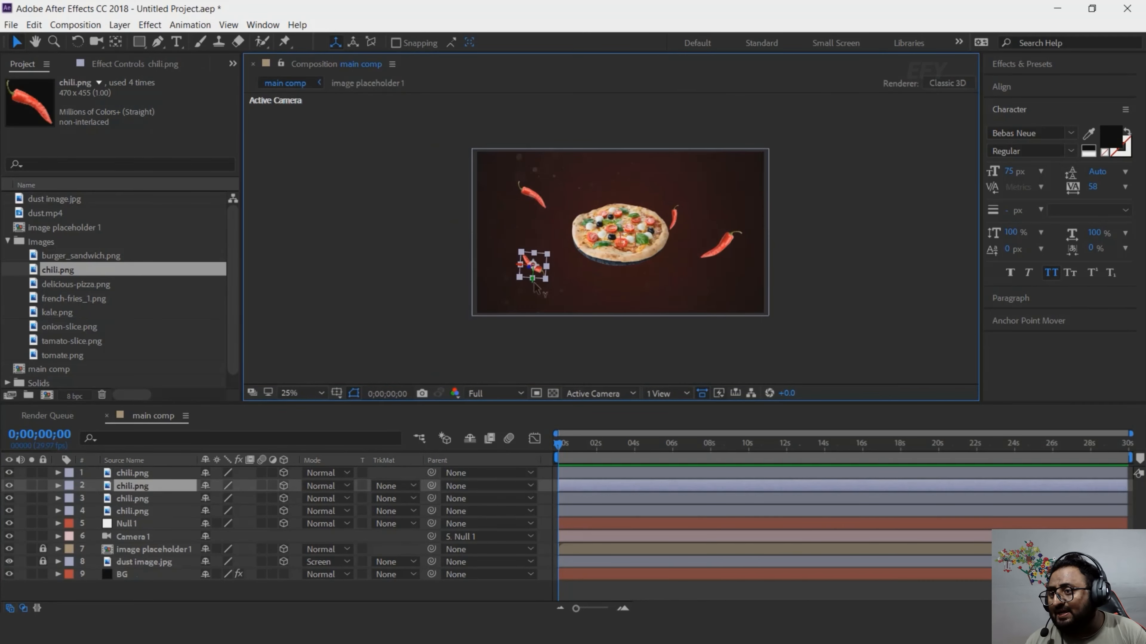
scroll(534, 289, up, 2)
drag(479, 320, 475, 314)
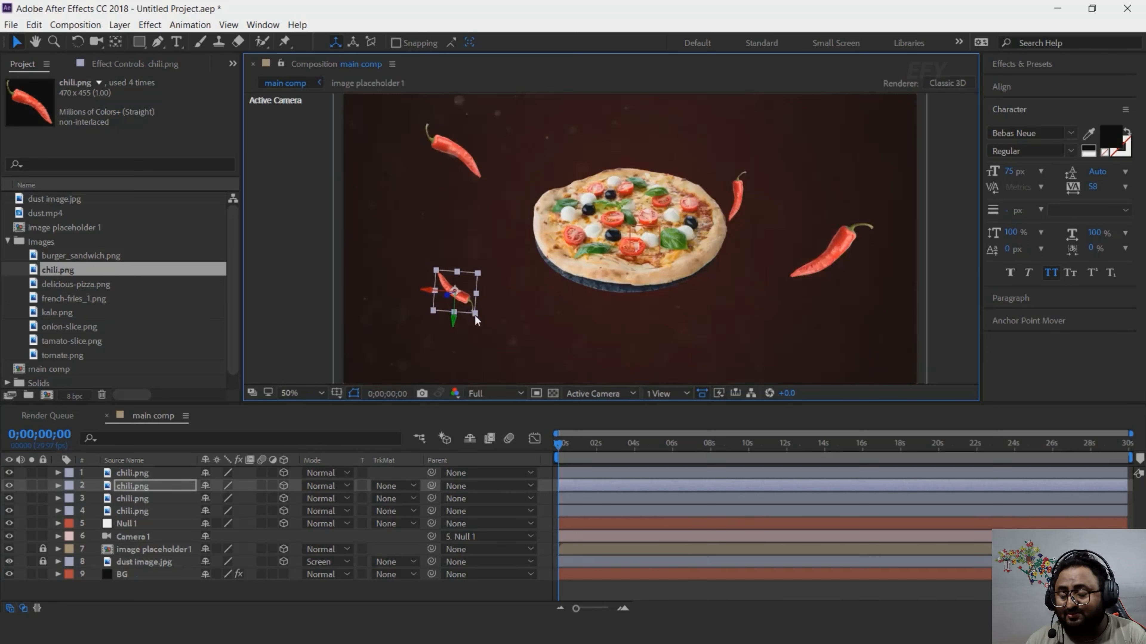
click(842, 238)
drag(865, 222, 865, 211)
- Tuck the chili at the pizza's upper right partly behind its edge and shift the upper-left chili slightly up and outward
click(741, 192)
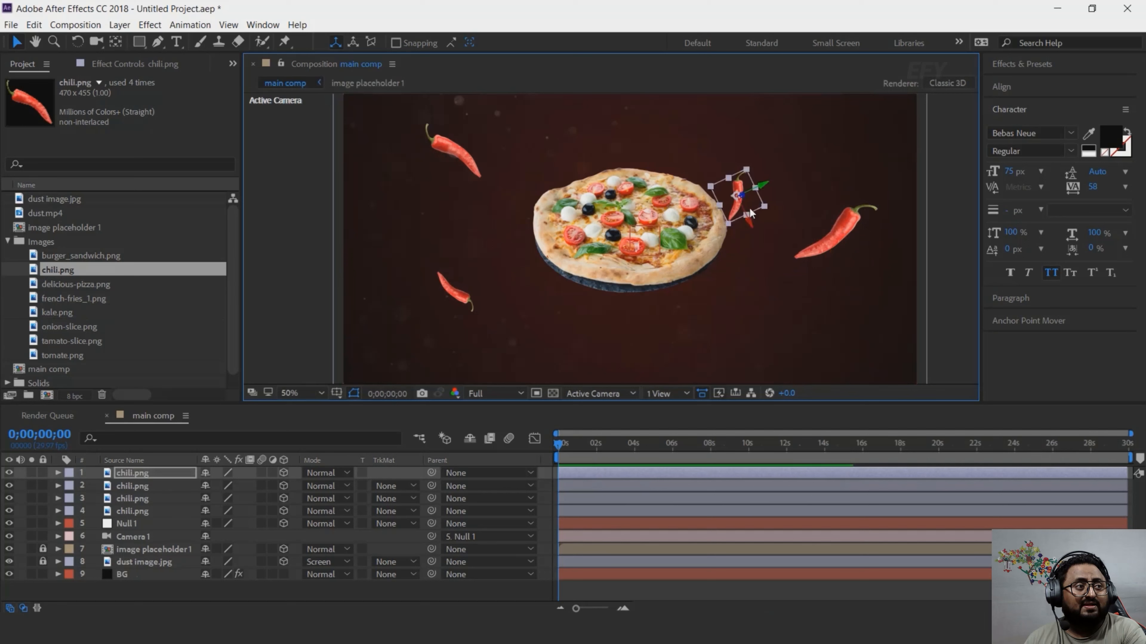
drag(746, 199, 734, 201)
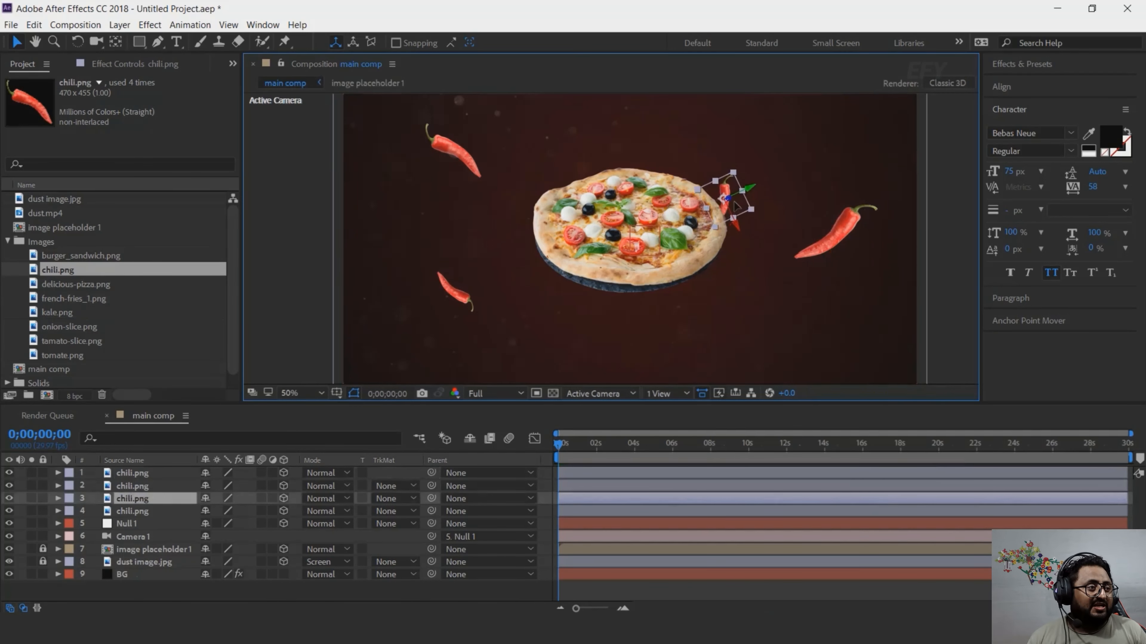
click(455, 152)
drag(463, 153, 458, 141)
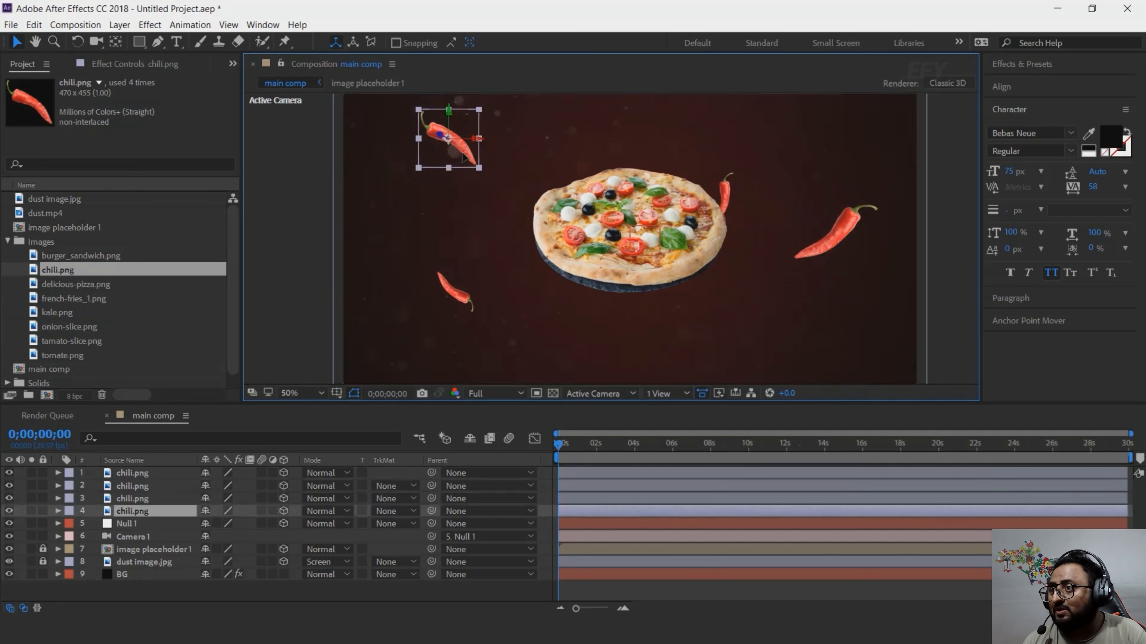
key(comma)
click(915, 215)
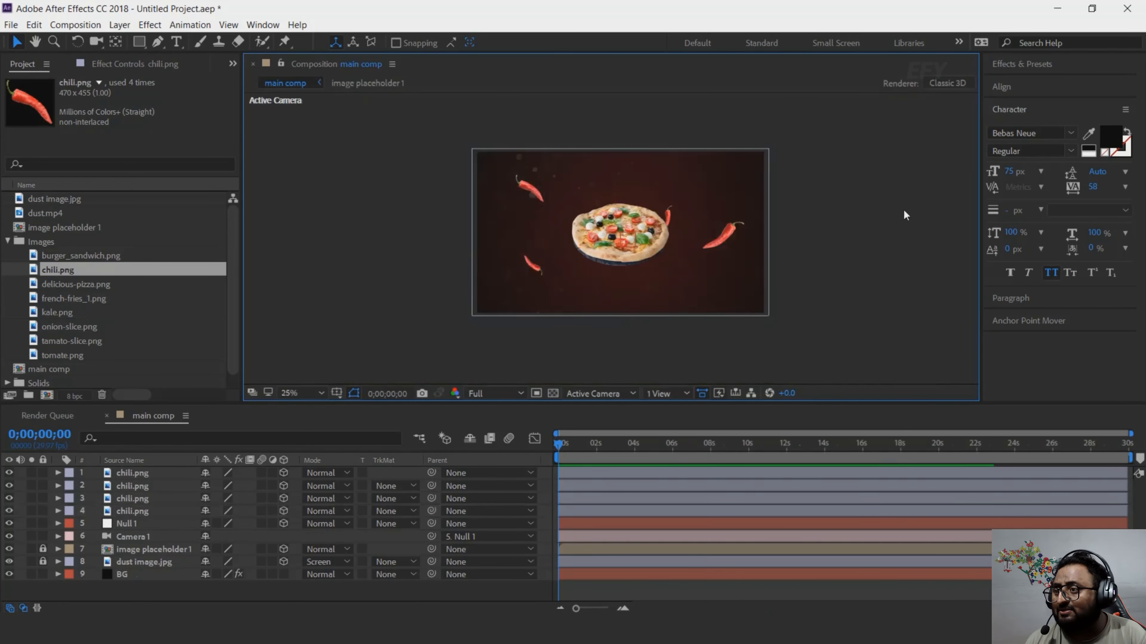
- Duplicate the large right-hand chili, scale the copy down, and place it peeking out behind the pizza's upper left edge
click(139, 472)
key(ctrl+d)
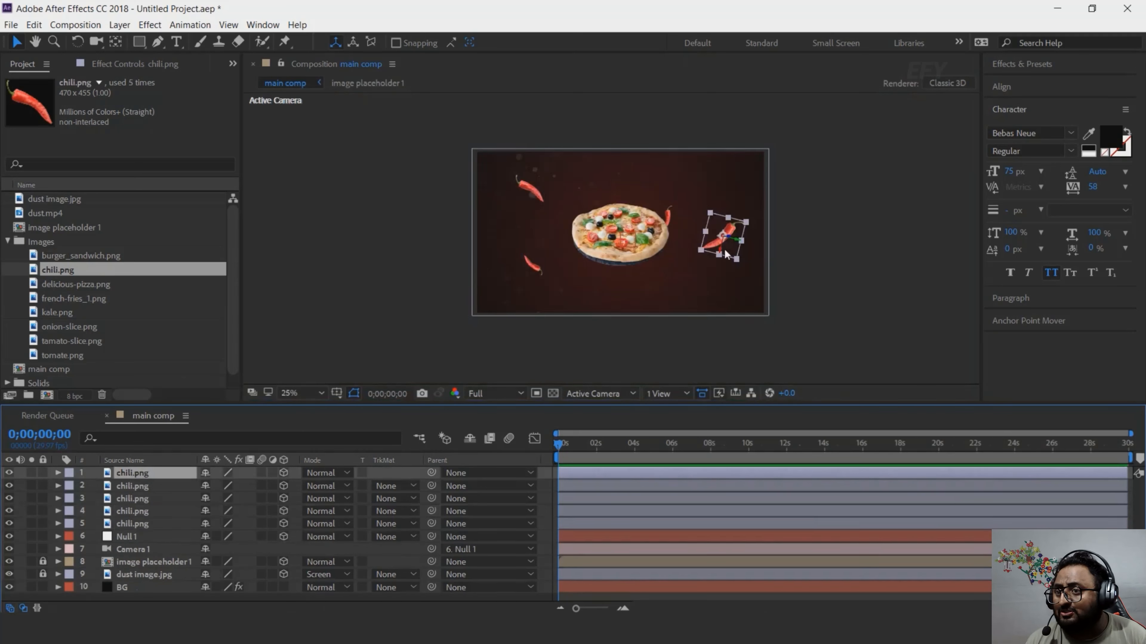
drag(732, 248, 521, 487)
scroll(614, 289, up, 2)
drag(667, 228, 602, 161)
click(946, 327)
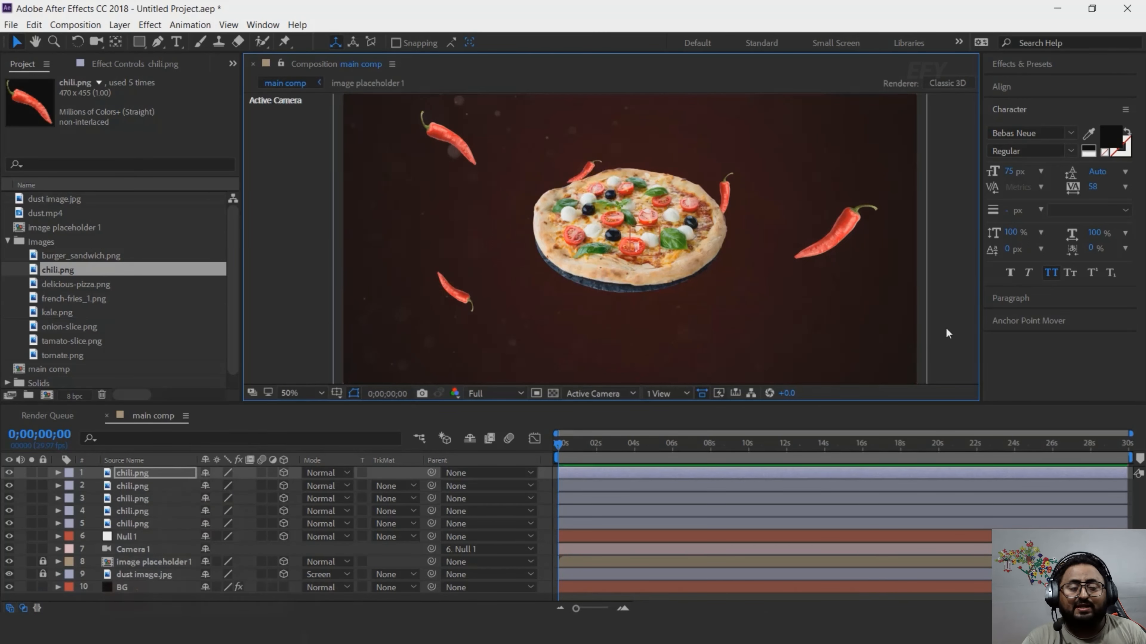
scroll(859, 255, down, 2)
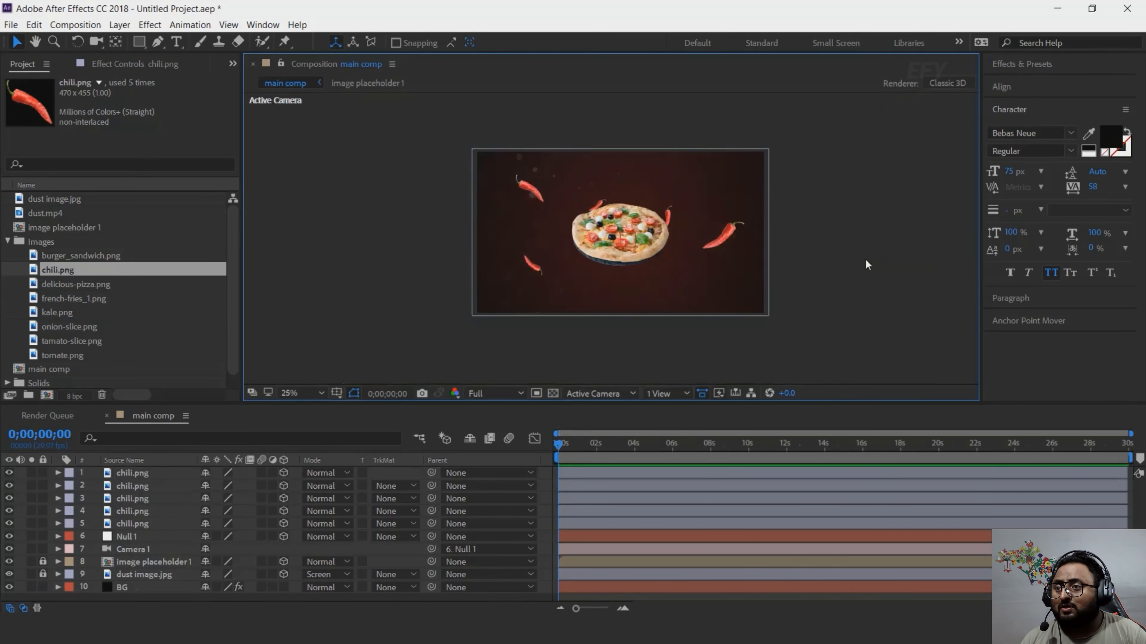
- Add kale.png to the main comp as a 3D layer and tuck it behind the pizza's upper right edge
click(56, 298)
click(60, 313)
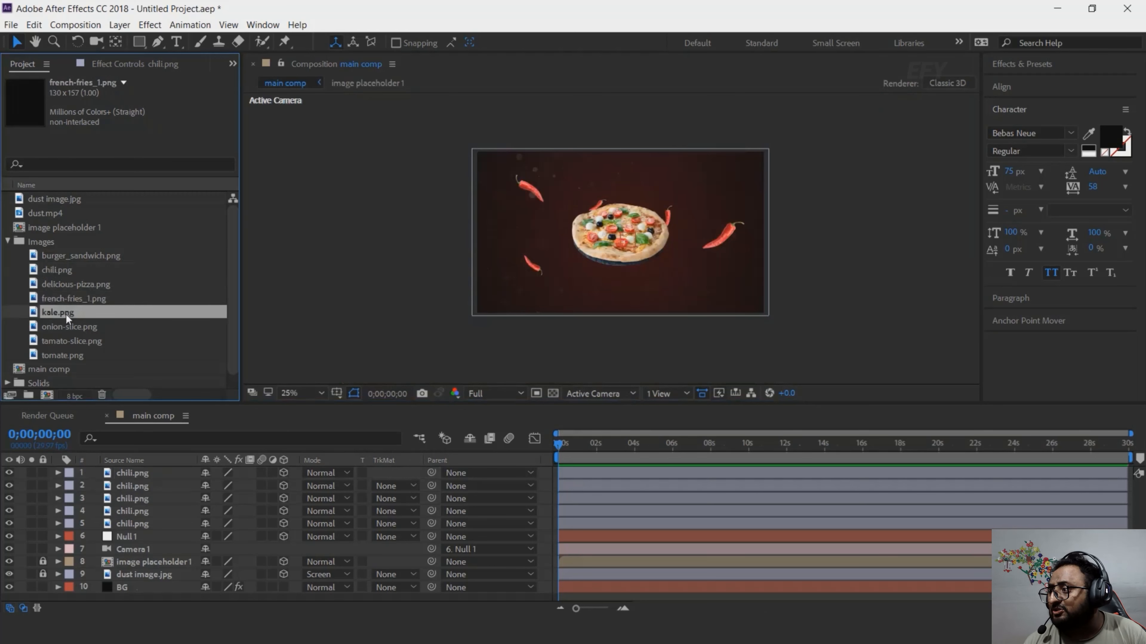
drag(37, 317, 714, 304)
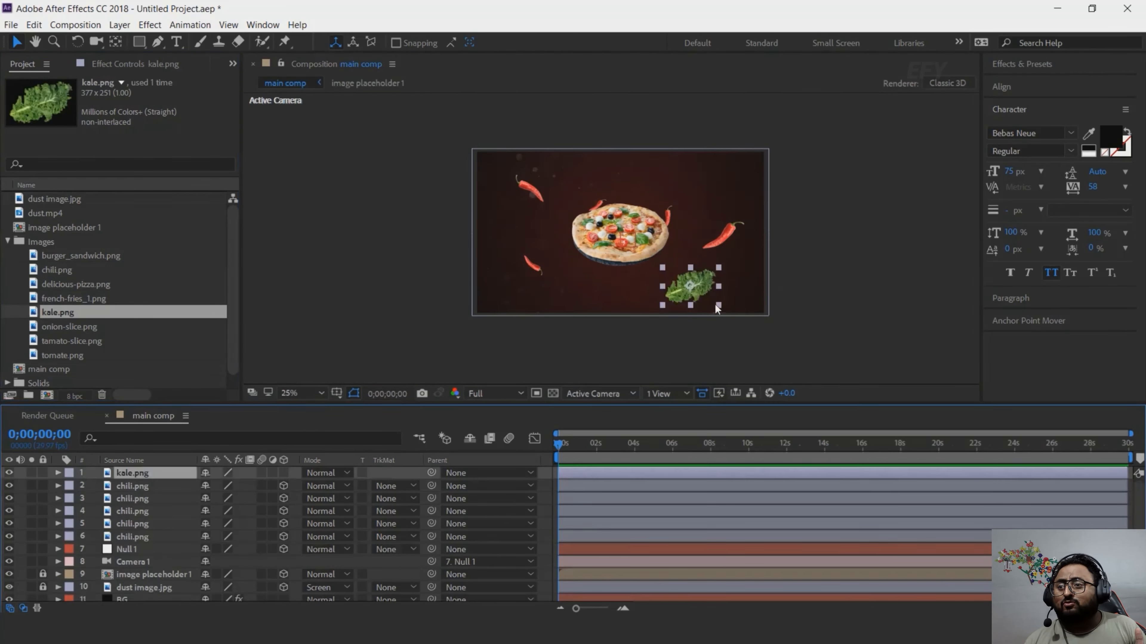
key(period)
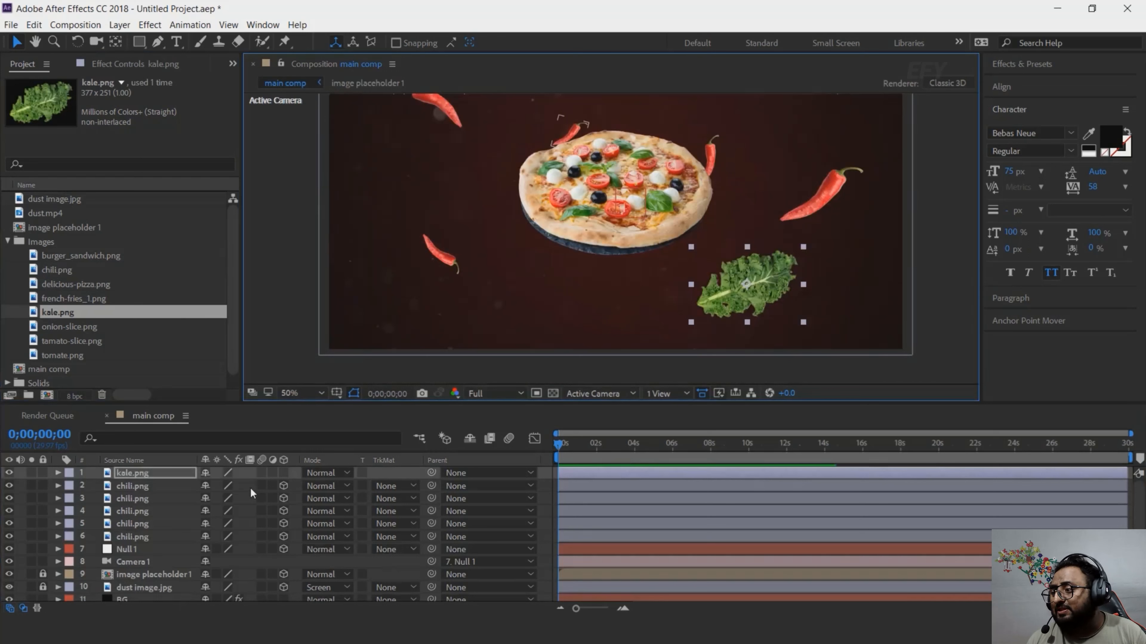
click(284, 474)
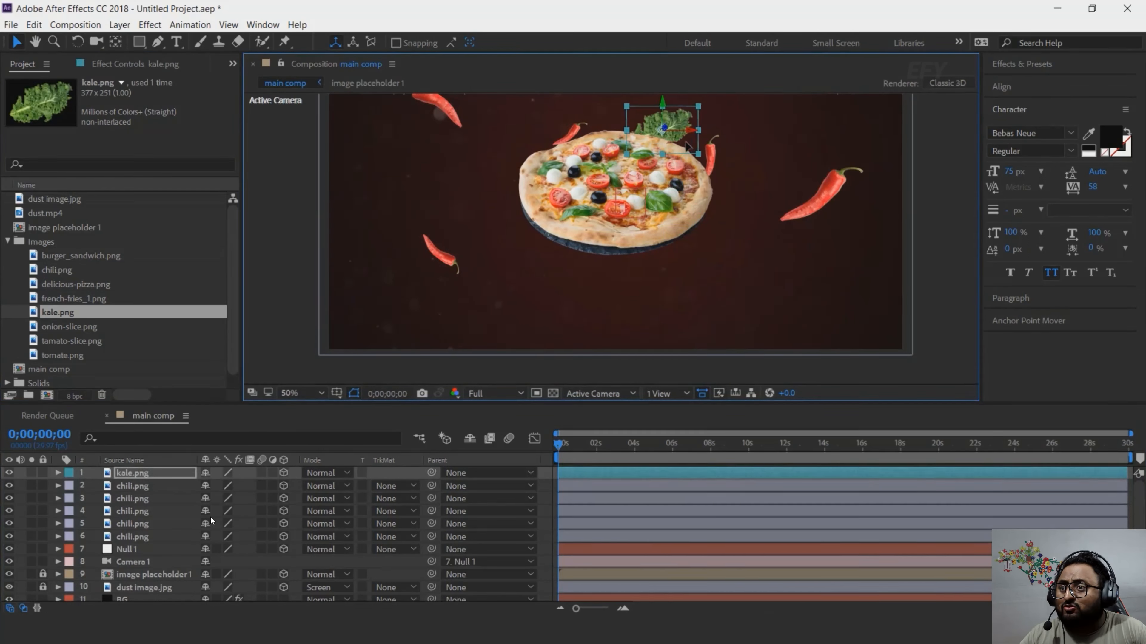
drag(645, 131, 678, 136)
click(933, 380)
key(space)
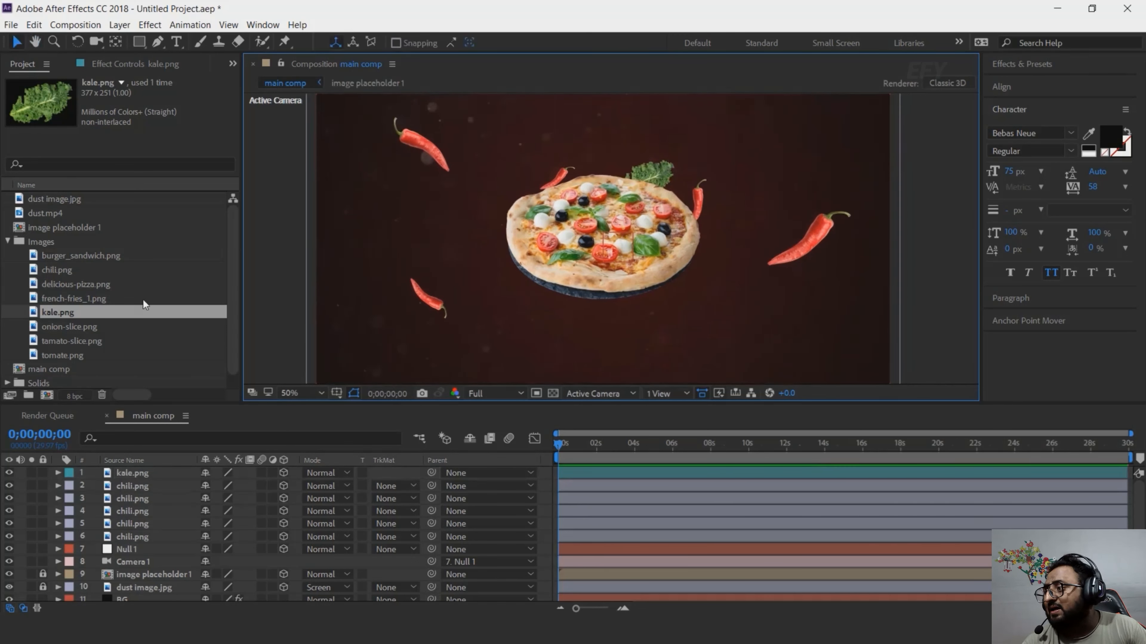
- Duplicate the kale, place the copy in front of the pizza's lower left edge, and scale down the kale behind the upper right edge
click(144, 475)
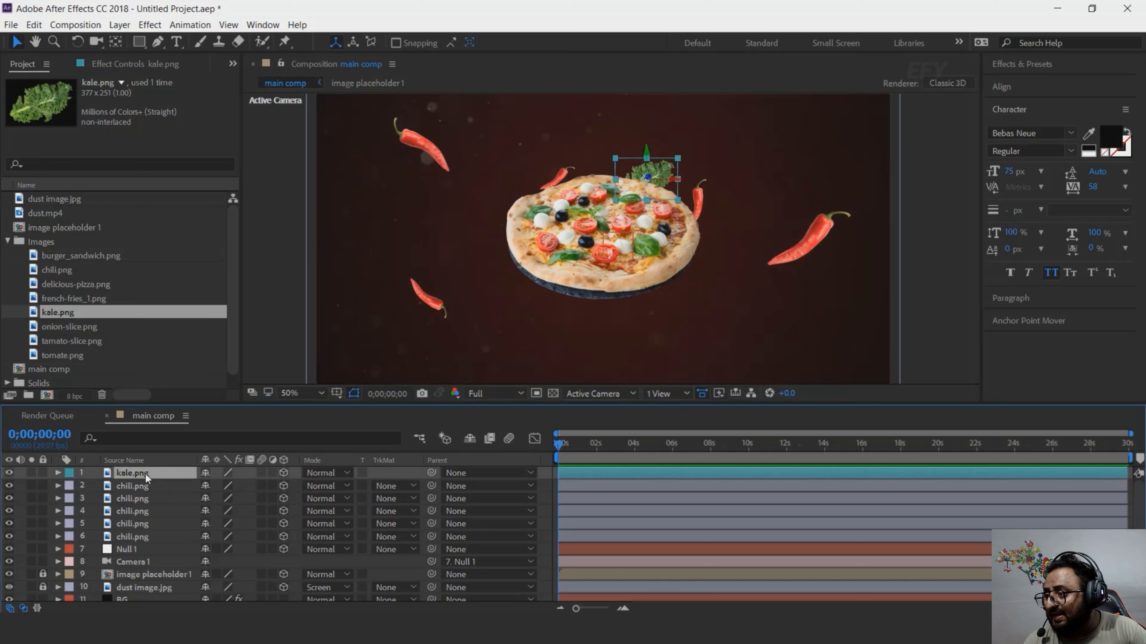
key(ctrl+d)
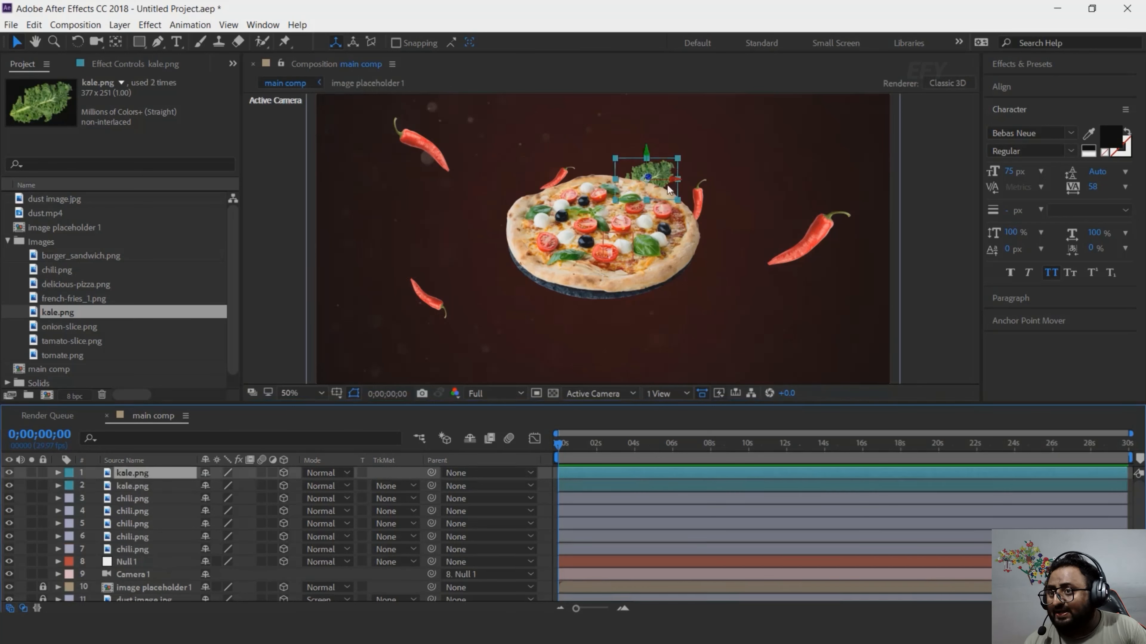
drag(663, 192, 546, 283)
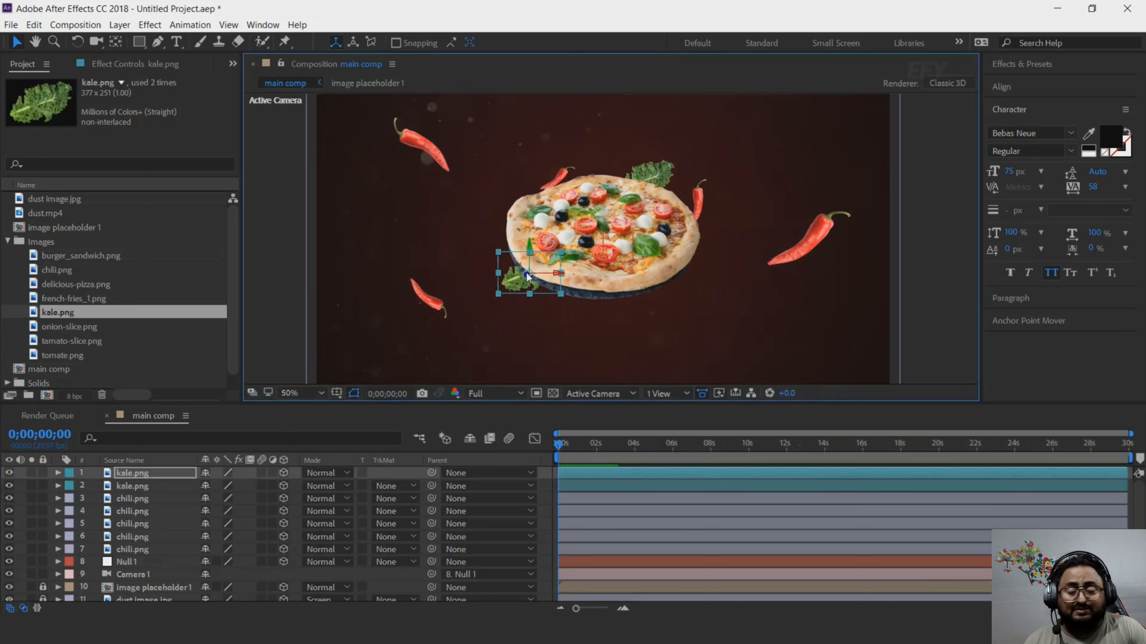
drag(528, 363, 405, 560)
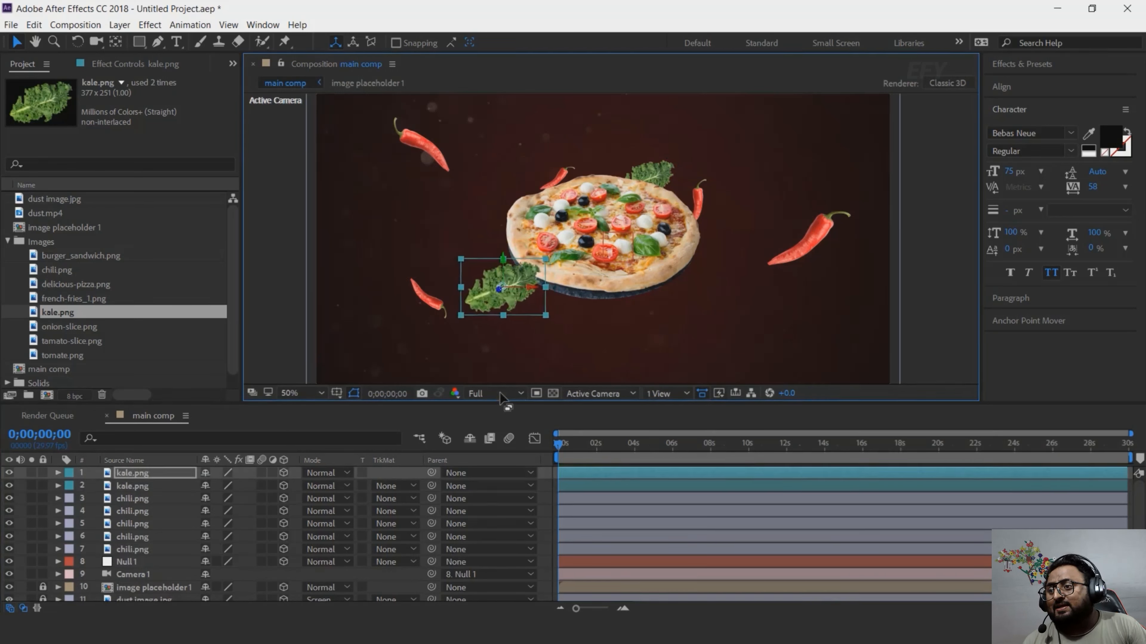
key(ctrl+z)
click(650, 171)
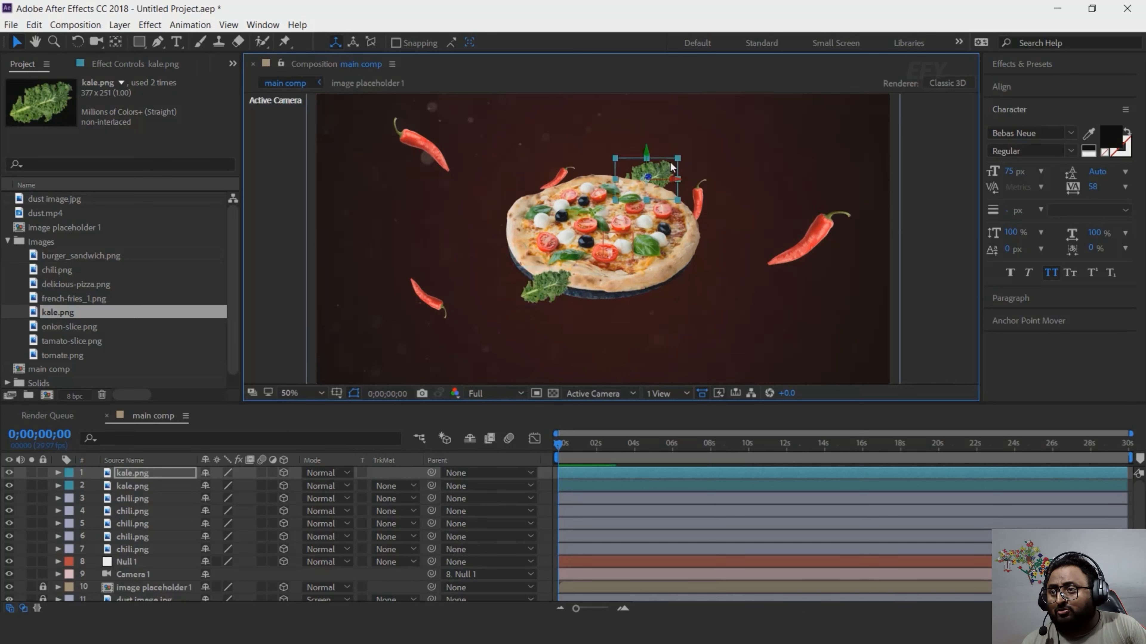
drag(678, 163, 661, 192)
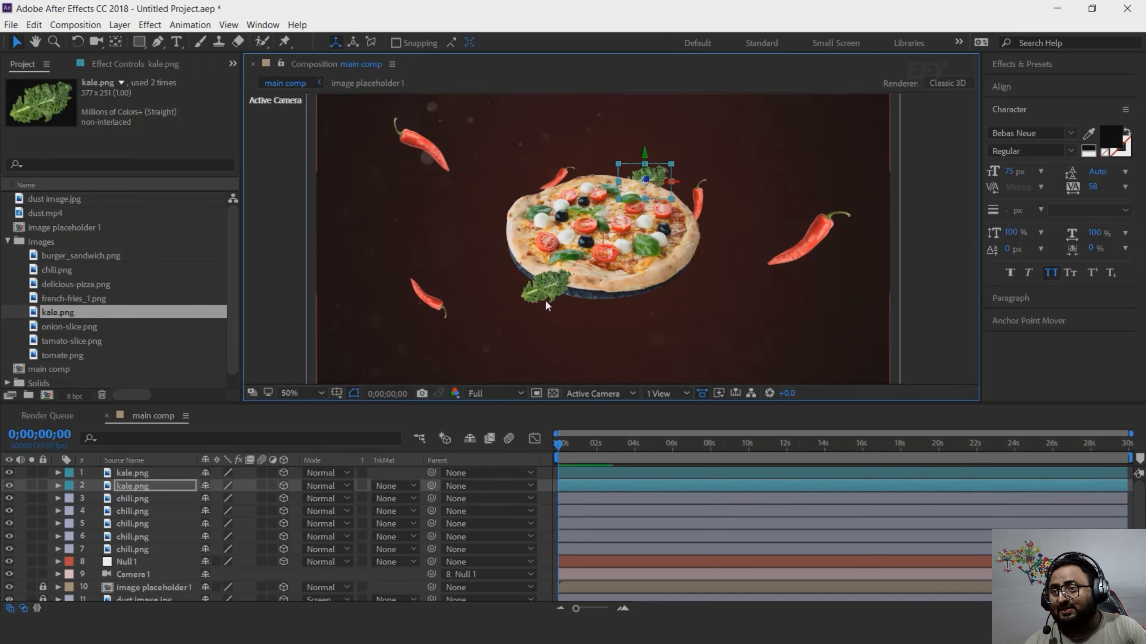
- Enlarge the kale at the pizza's lower left, nudge it onto the crust, and rotate it so its stem points down to the right
click(542, 300)
drag(541, 317, 541, 319)
mouse_move(574, 269)
mouse_down()
mouse_move(590, 259)
mouse_move(578, 264)
mouse_up()
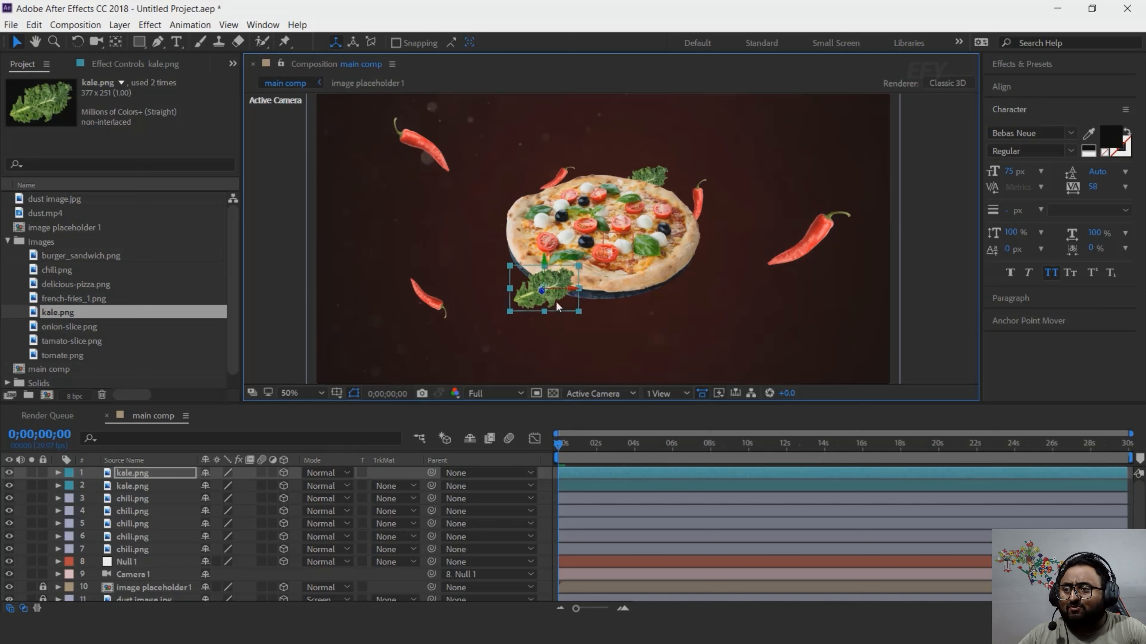
drag(556, 302, 564, 296)
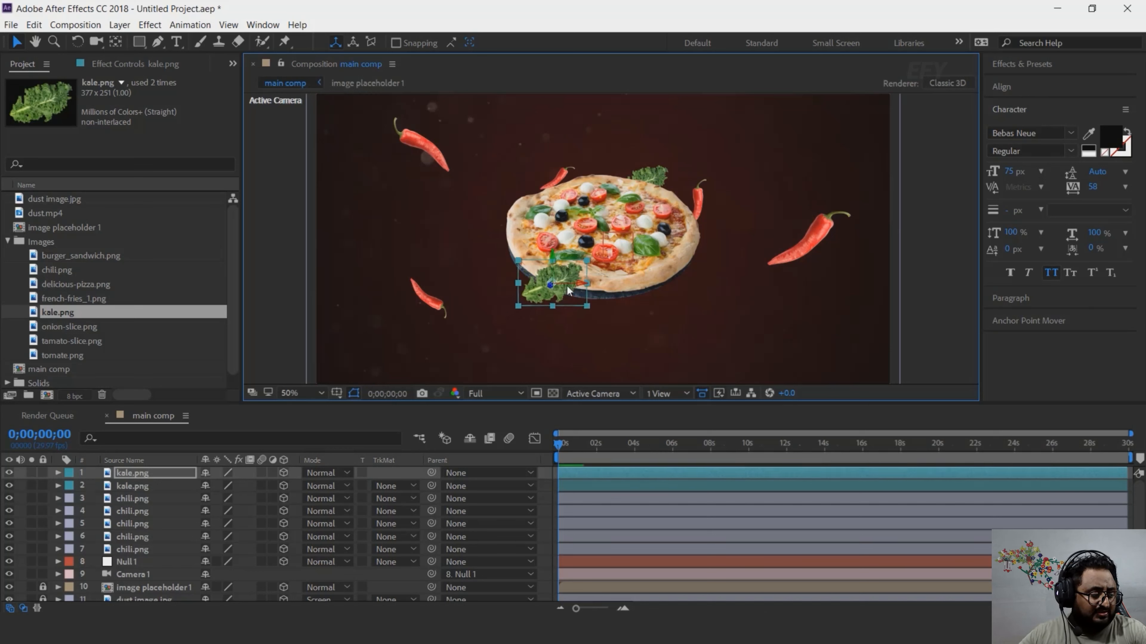
key(w)
drag(541, 260, 466, 257)
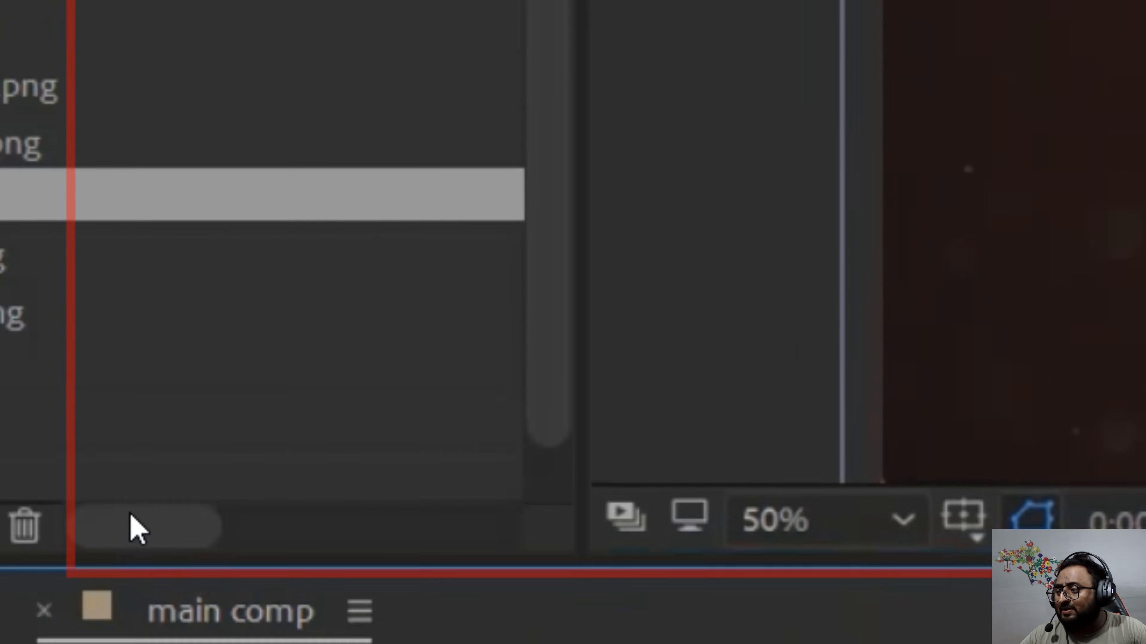
- Duplicate the lower-left kale, enlarge the copy, and place it nearly upright in the empty space to the left of the pizza
key(ctrl+d)
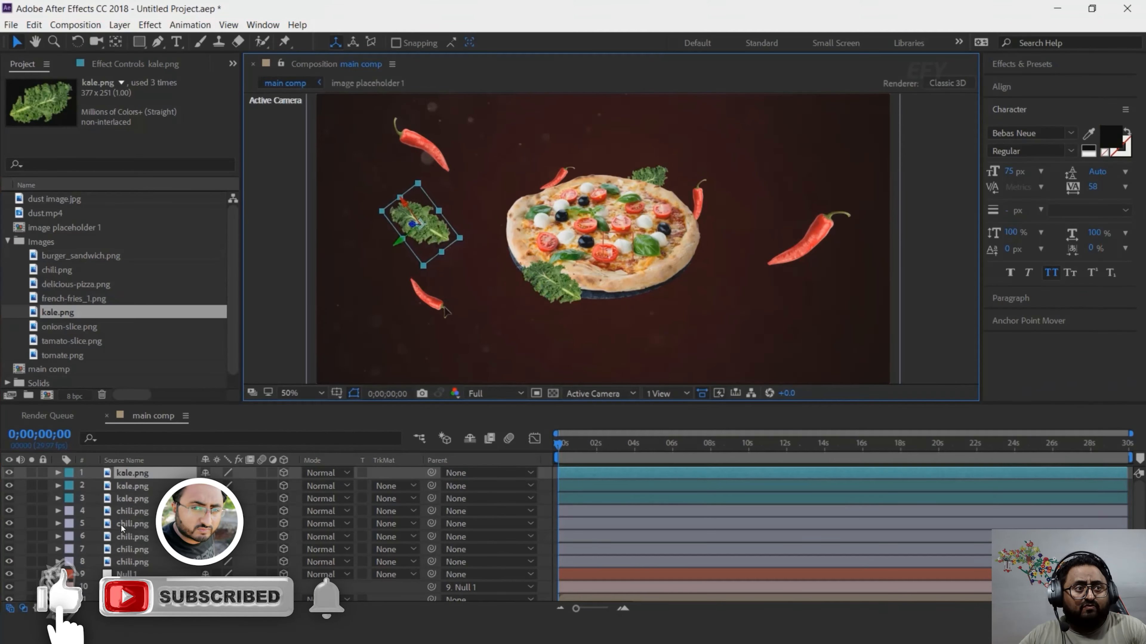
drag(445, 309, 521, 351)
drag(464, 320, 502, 278)
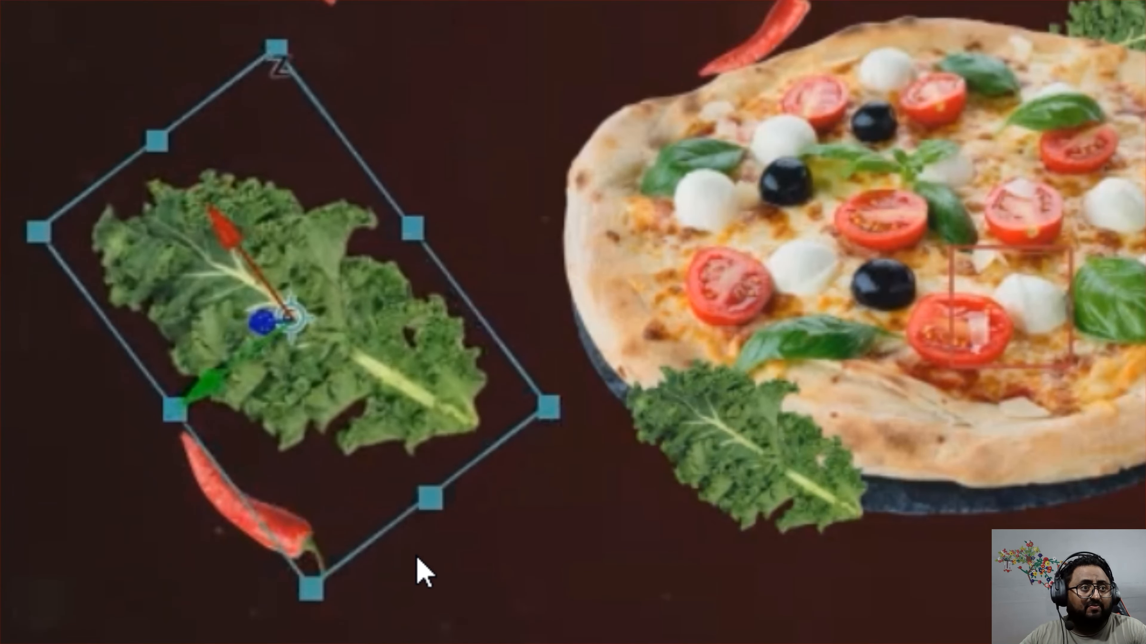
drag(278, 59, 627, 104)
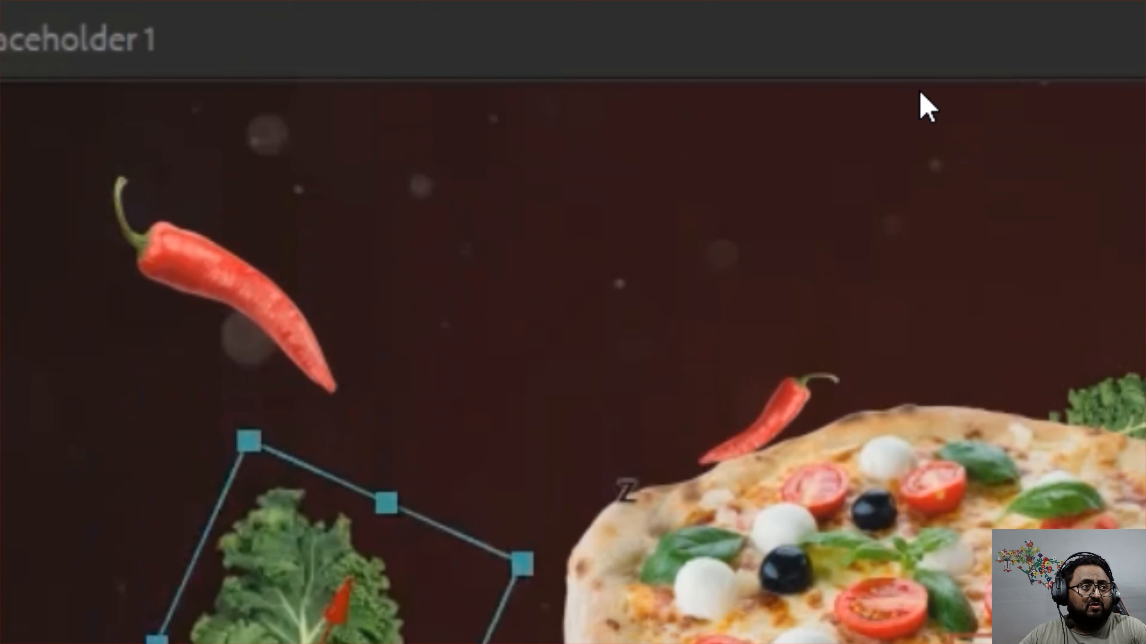
drag(627, 12, 708, 76)
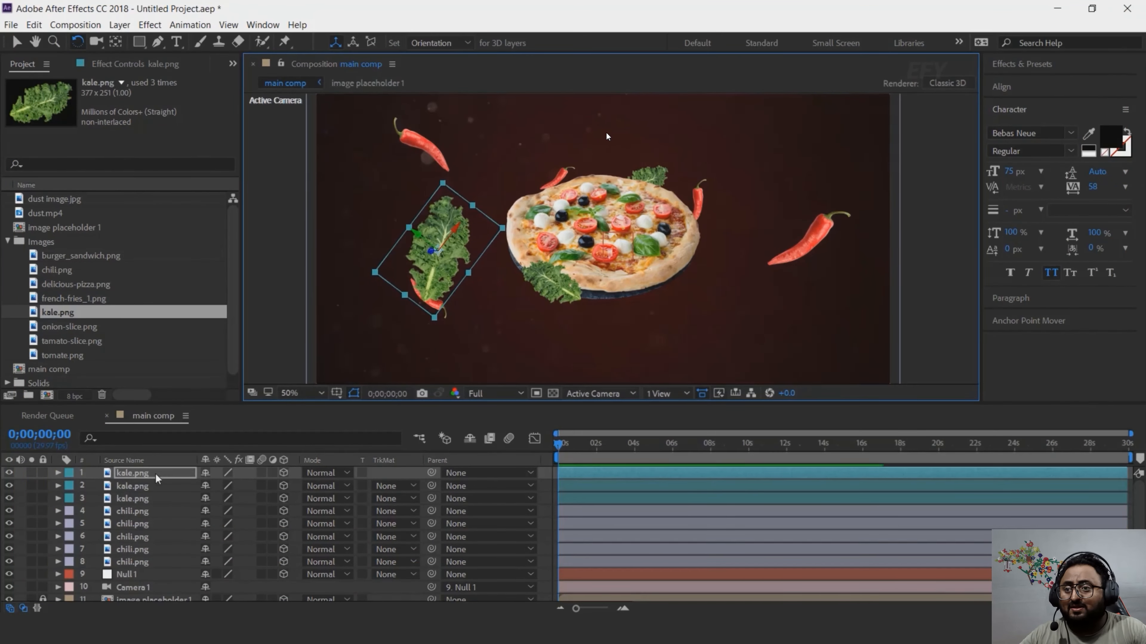
- Duplicate the large left-hand kale, place the copy to the lower right of the pizza, and rotate its stem toward the lower right
key(ctrl+d)
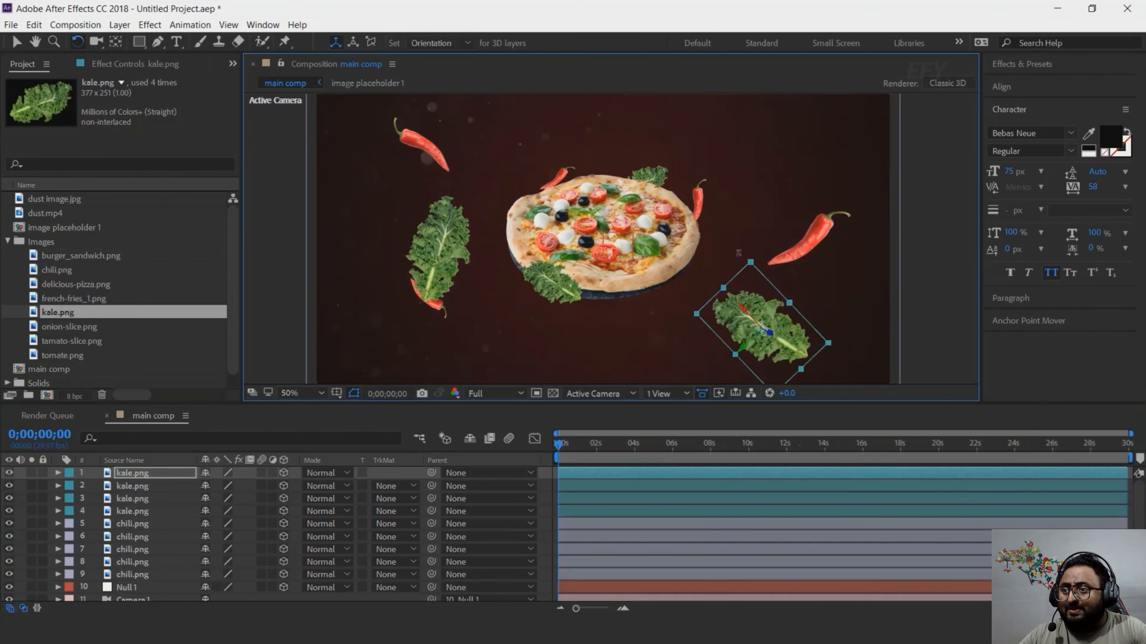
drag(730, 245, 781, 408)
key(v)
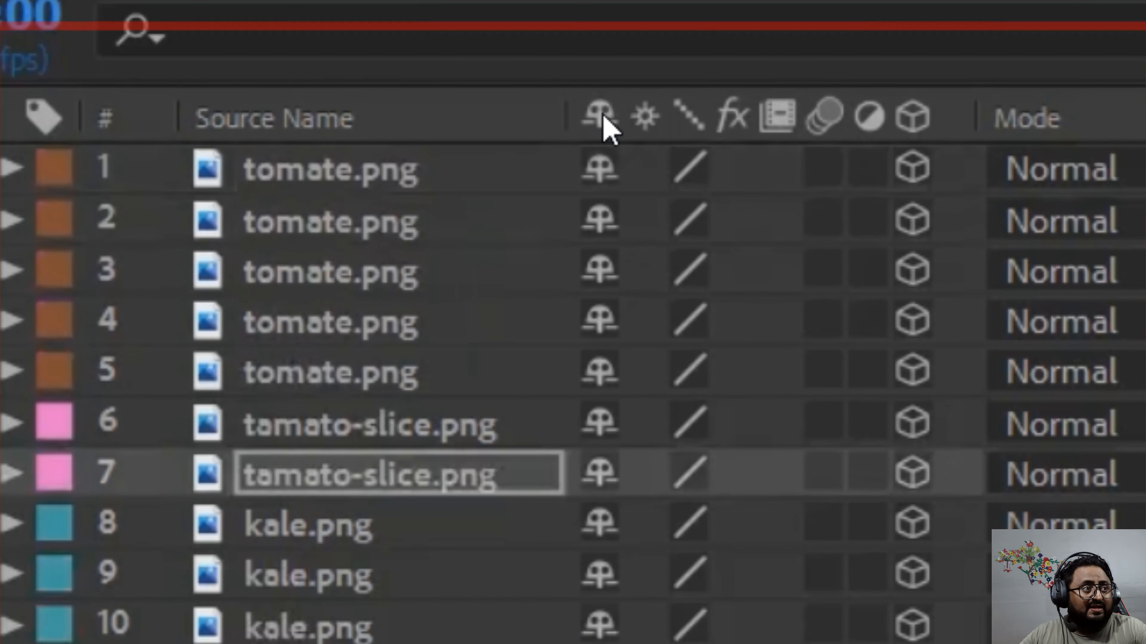
- Shift the large kale at the pizza's lower right slightly outward and deselect it
click(602, 36)
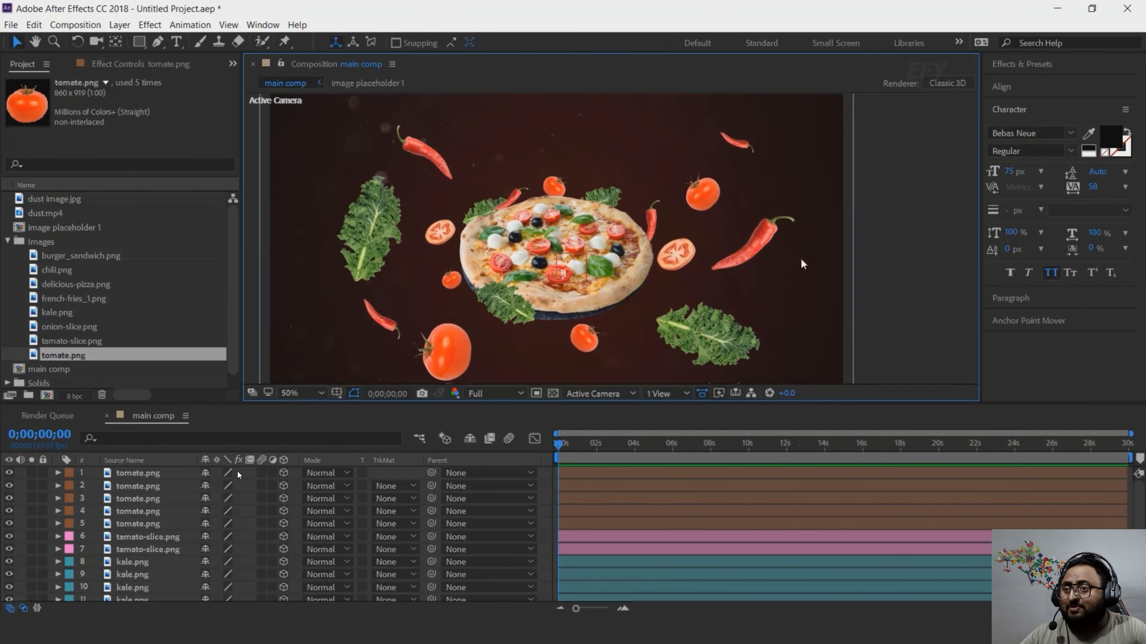
click(736, 336)
drag(736, 336, 733, 335)
click(971, 189)
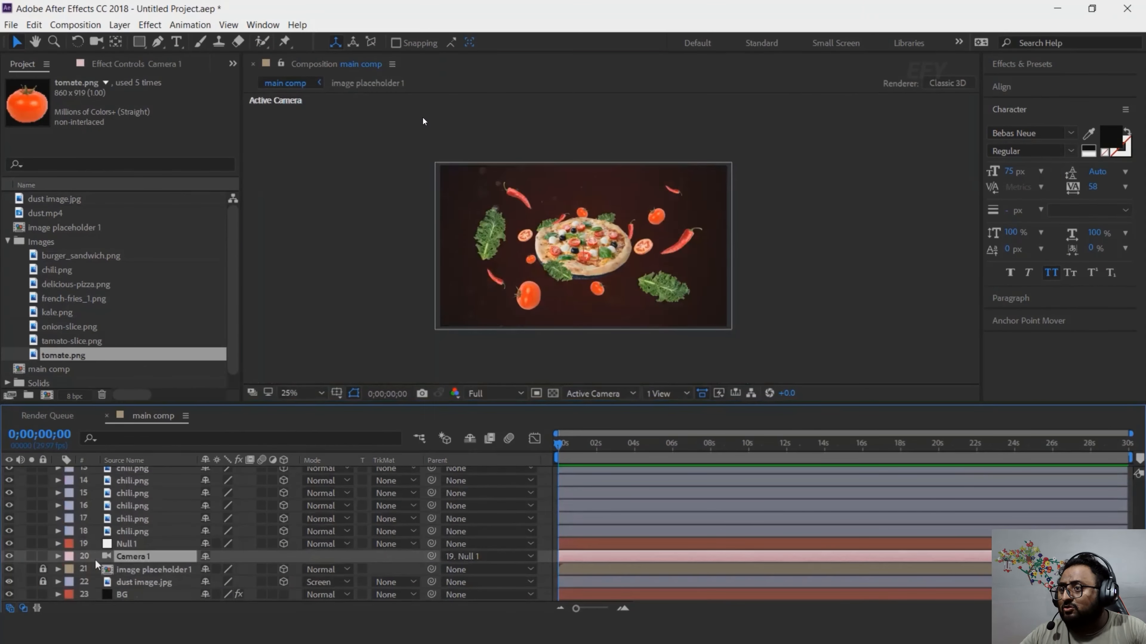
- Expand Camera 1's camera options and turn on Depth of Field
click(58, 557)
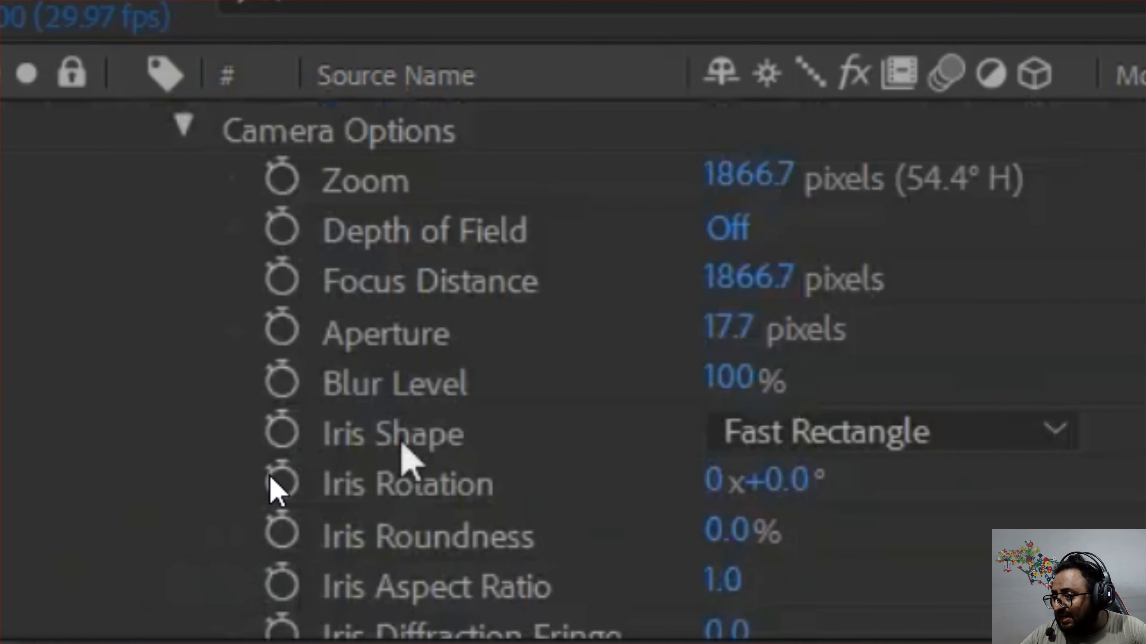
click(432, 228)
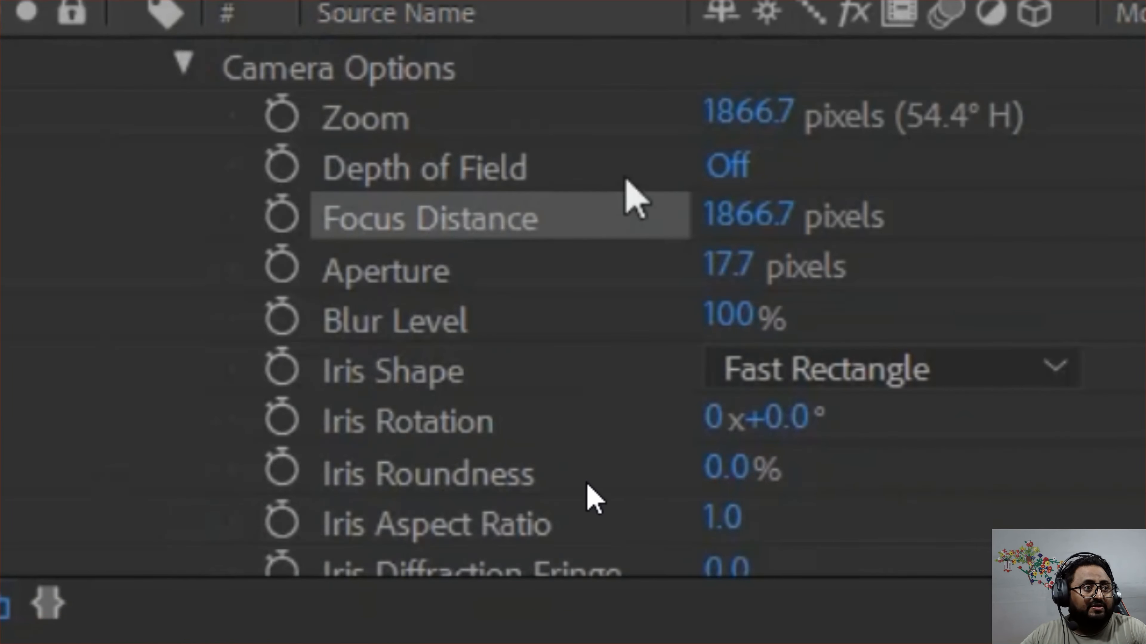
click(494, 181)
click(746, 168)
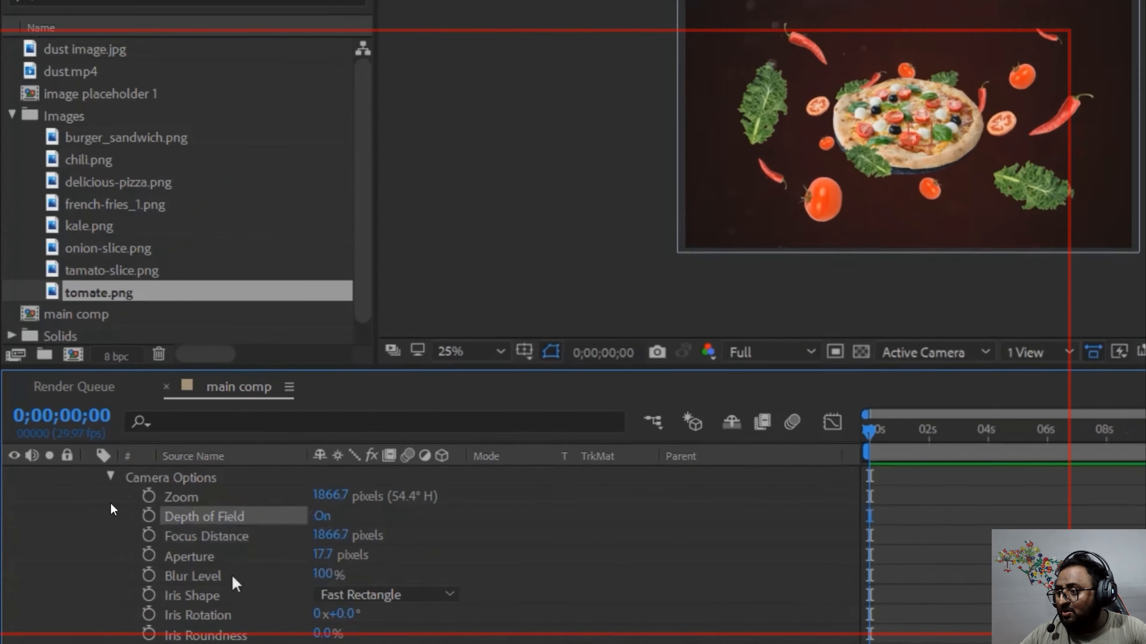
- Set Camera 1's Blur Level to 300% and its Aperture to 200 pixels
click(126, 540)
click(209, 537)
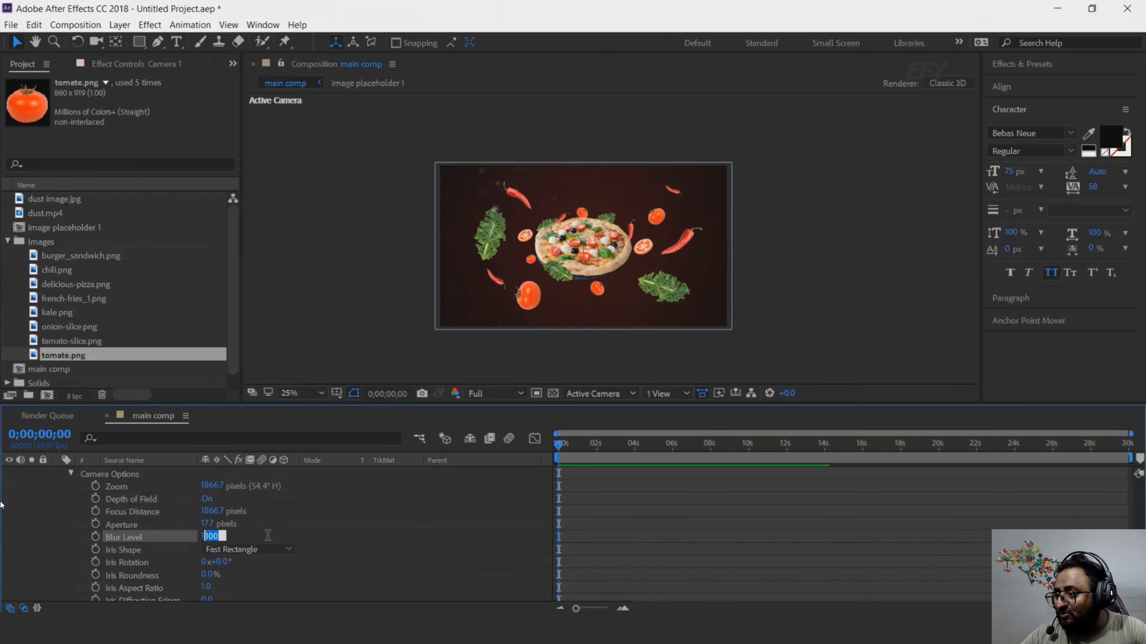
text(300)
key(Return)
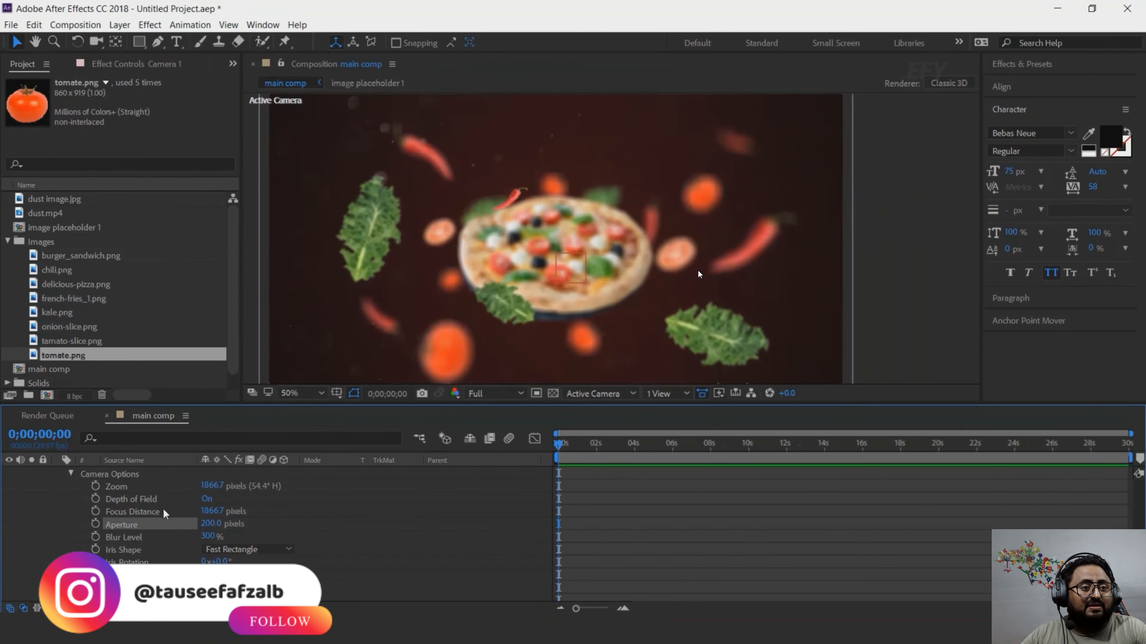
- Adjust Camera 1's Focus Distance to about 2420.7 pixels to bring the pizza into sharp focus, and collapse the camera's properties
click(142, 513)
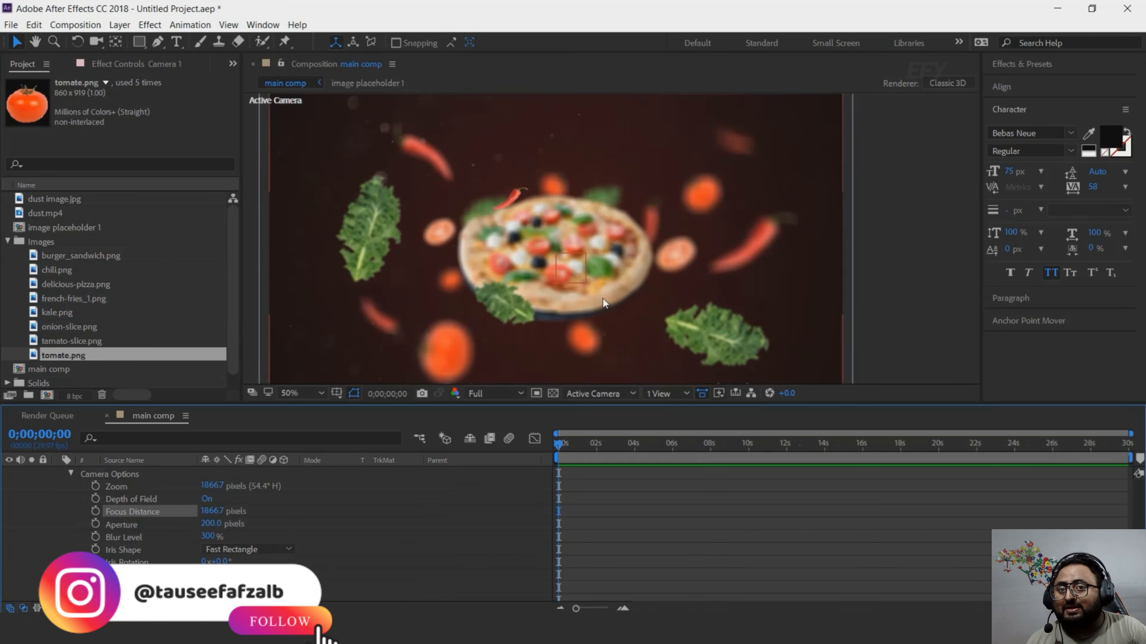
drag(219, 511, 469, 510)
scroll(598, 287, up, 2)
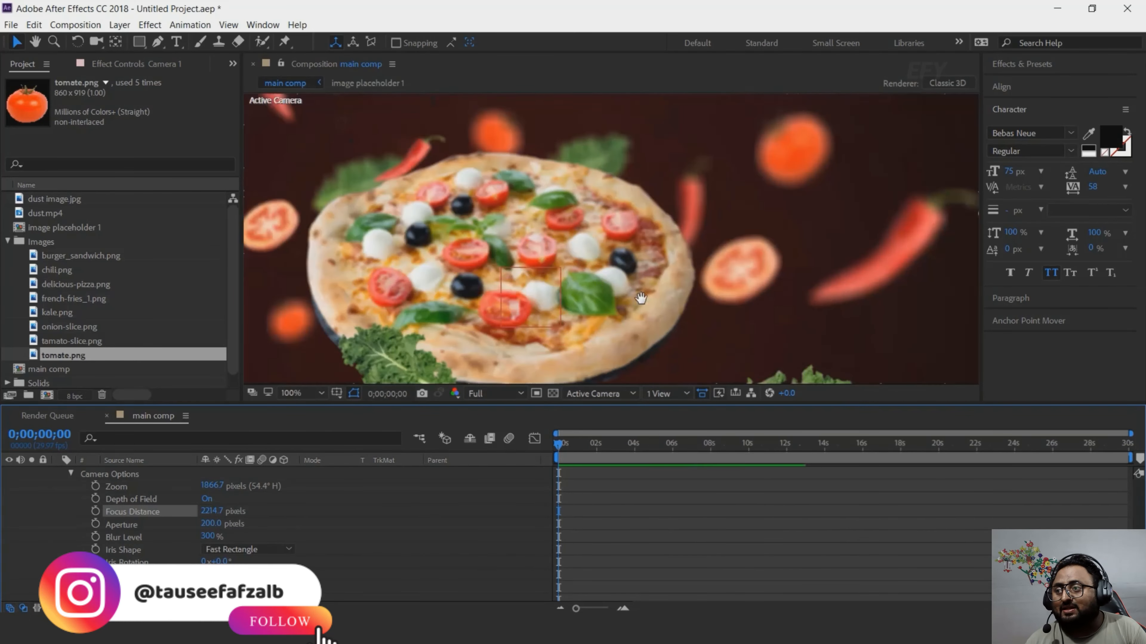
drag(213, 511, 527, 512)
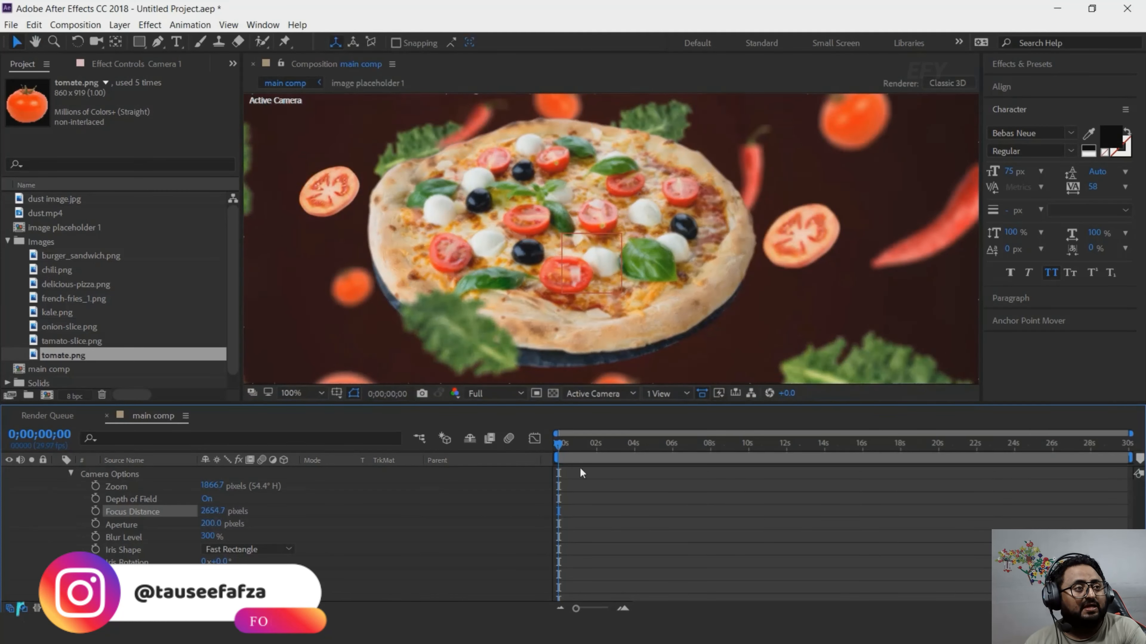
scroll(611, 237, up, 2)
drag(133, 511, 184, 515)
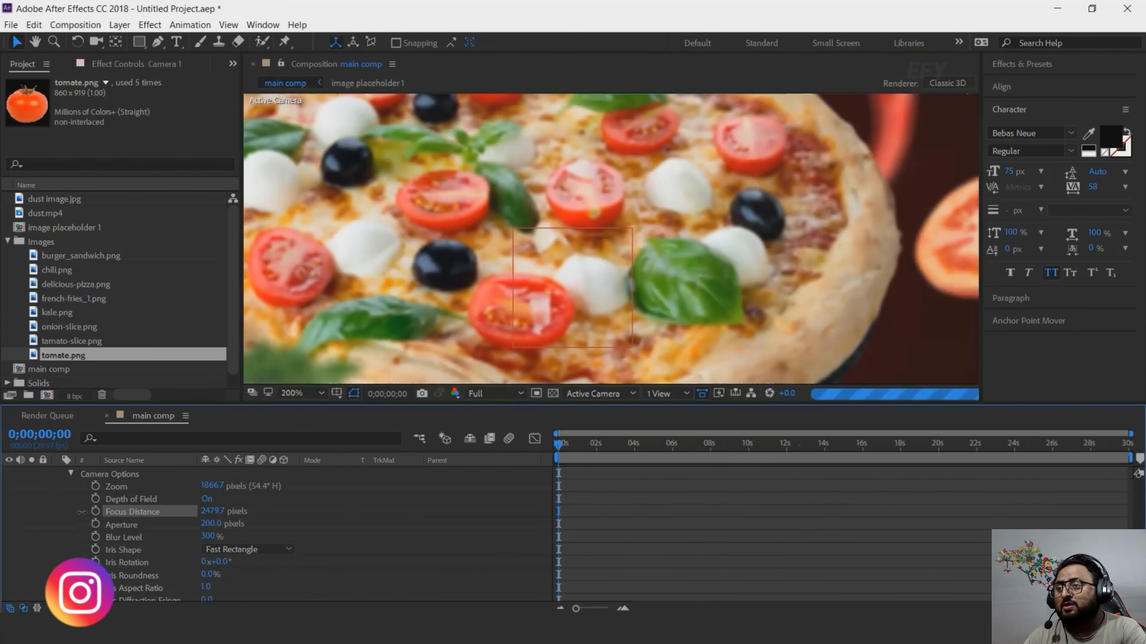
drag(184, 514, 169, 514)
scroll(689, 259, down, 2)
scroll(692, 261, down, 2)
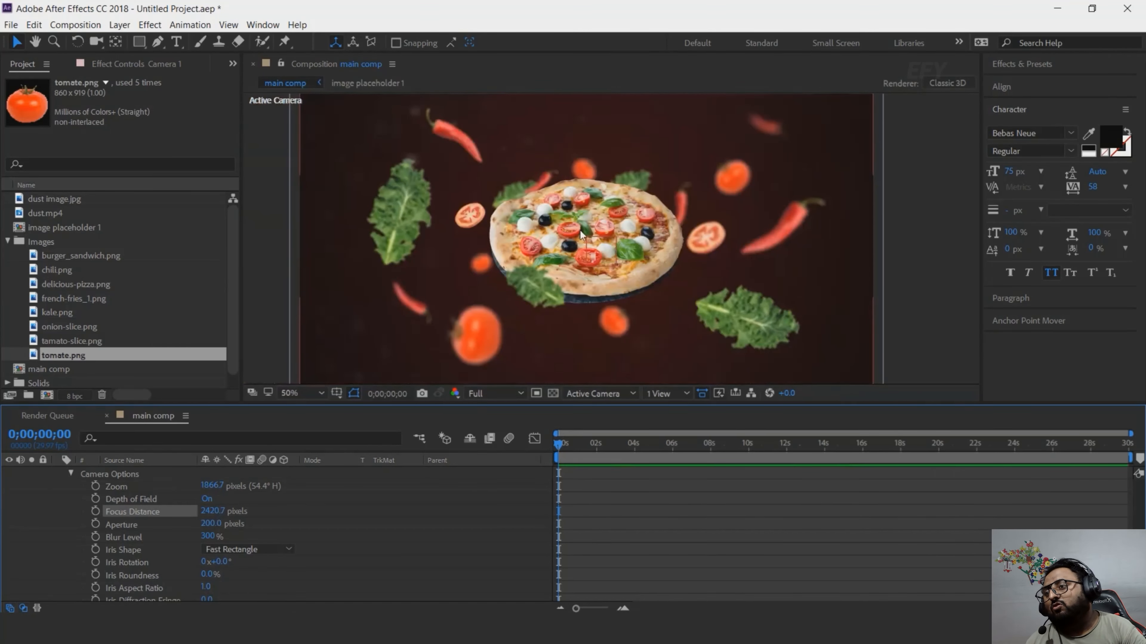
click(955, 238)
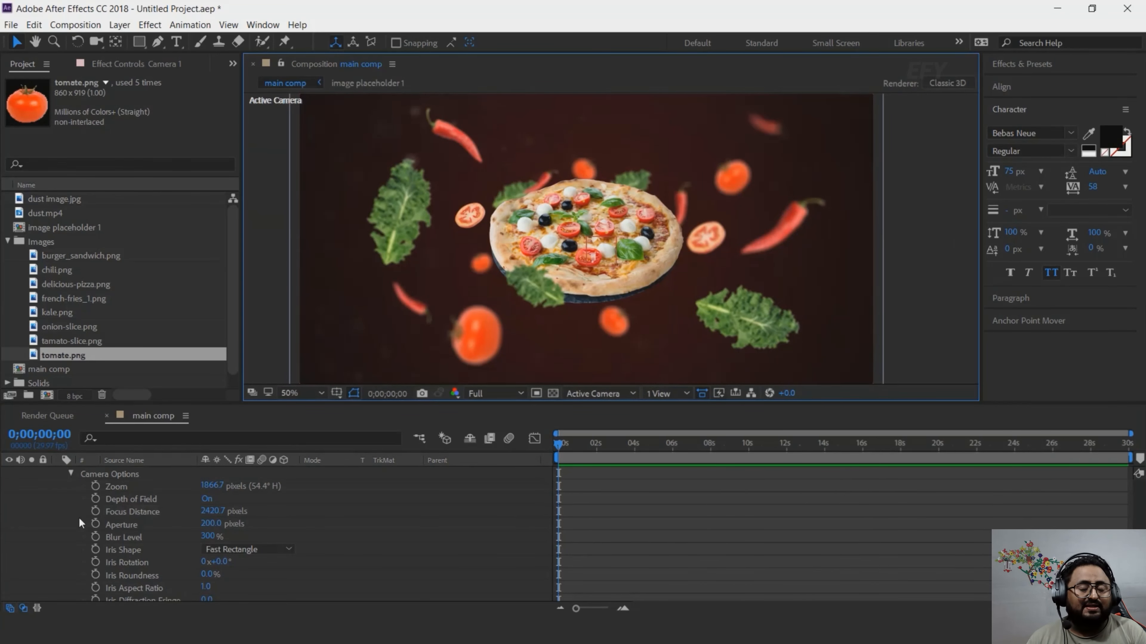
scroll(78, 517, up, 1)
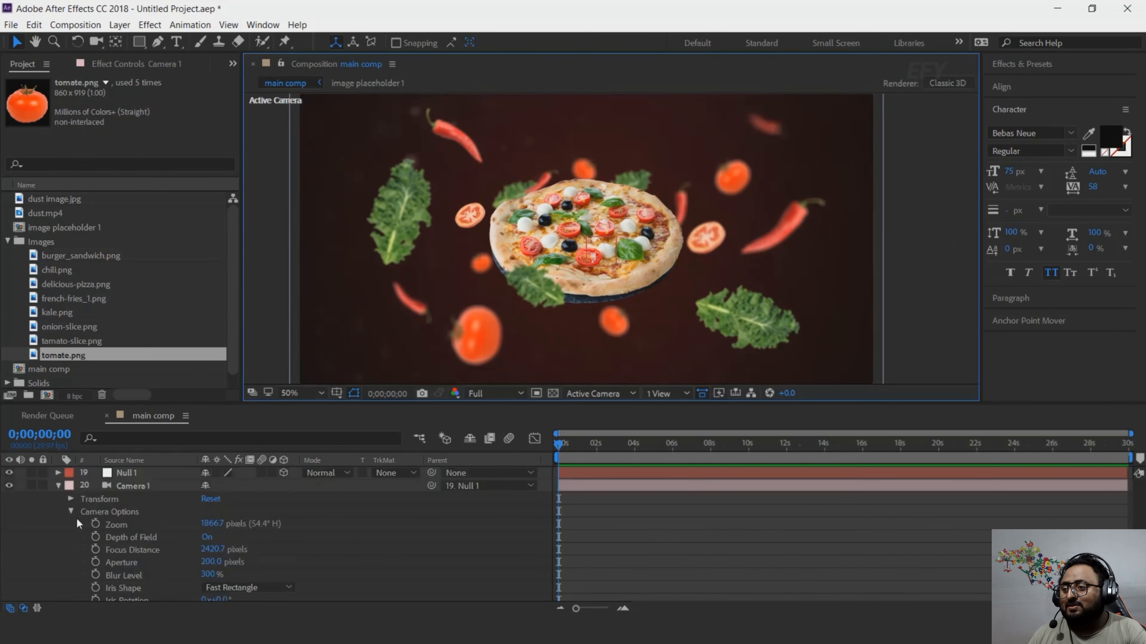
click(55, 486)
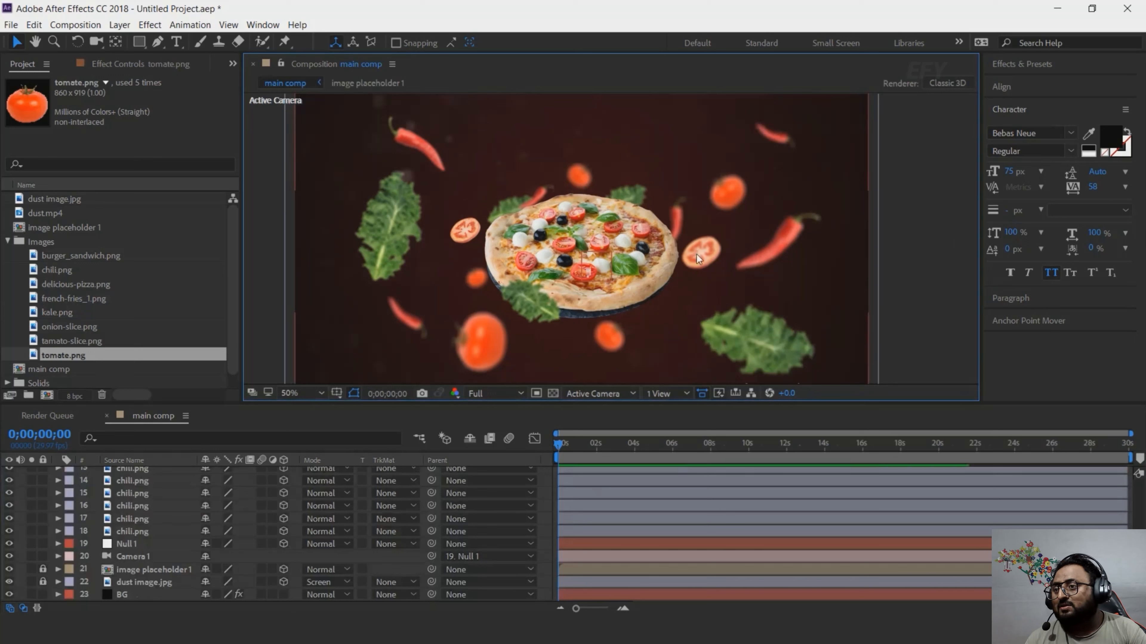
- Reveal Null 1's Position and turn on its keyframing at 10 frames (0;00;00;10)
click(132, 545)
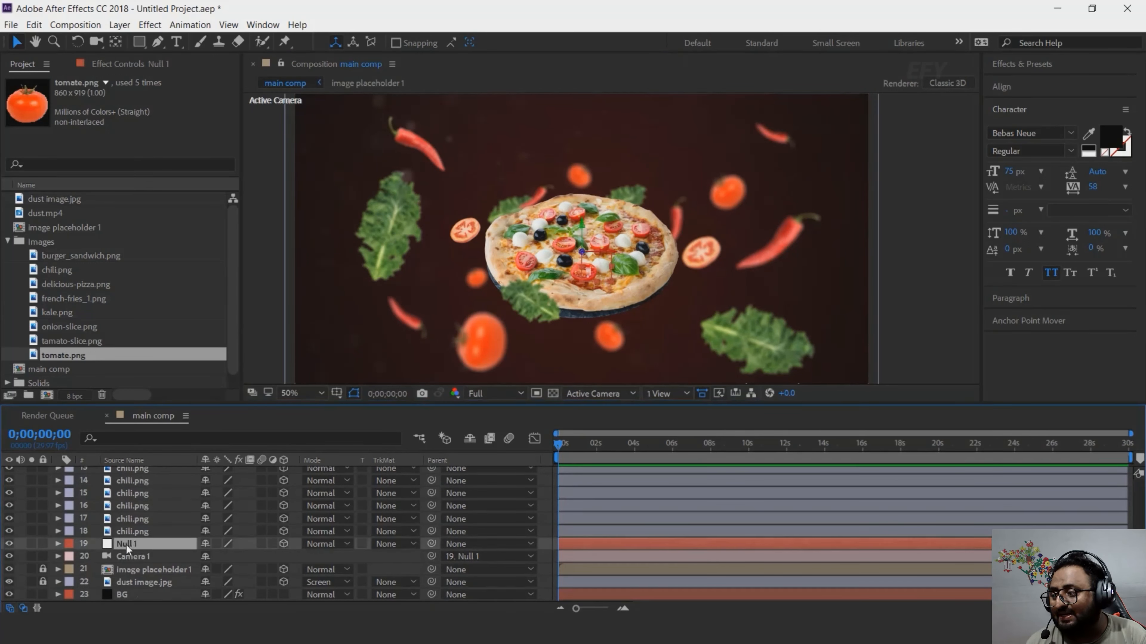
key(p)
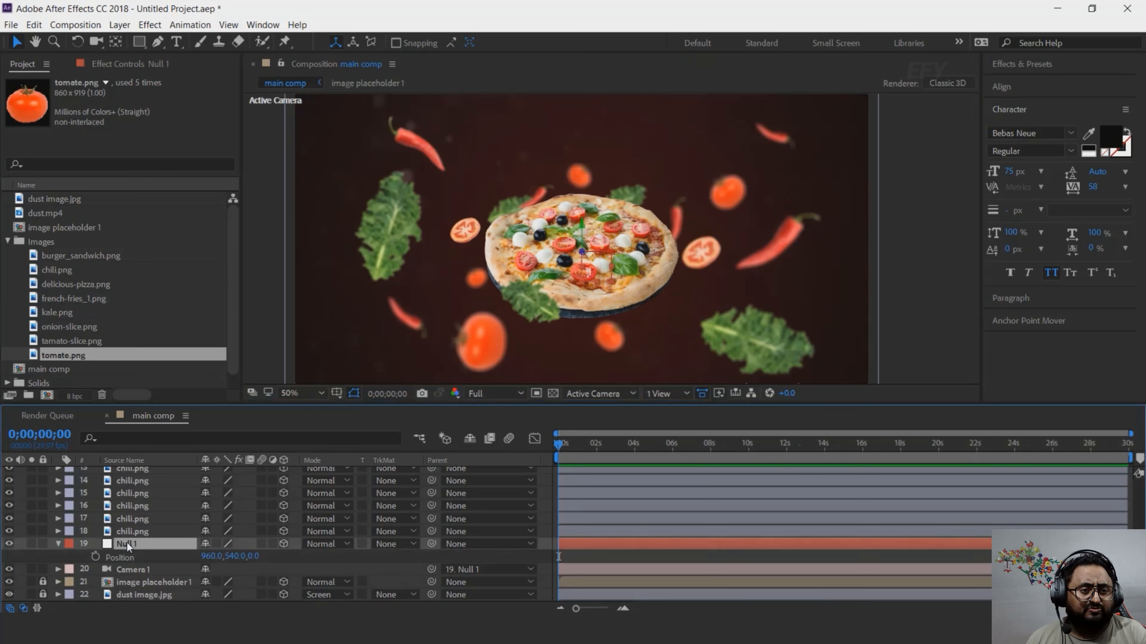
click(623, 610)
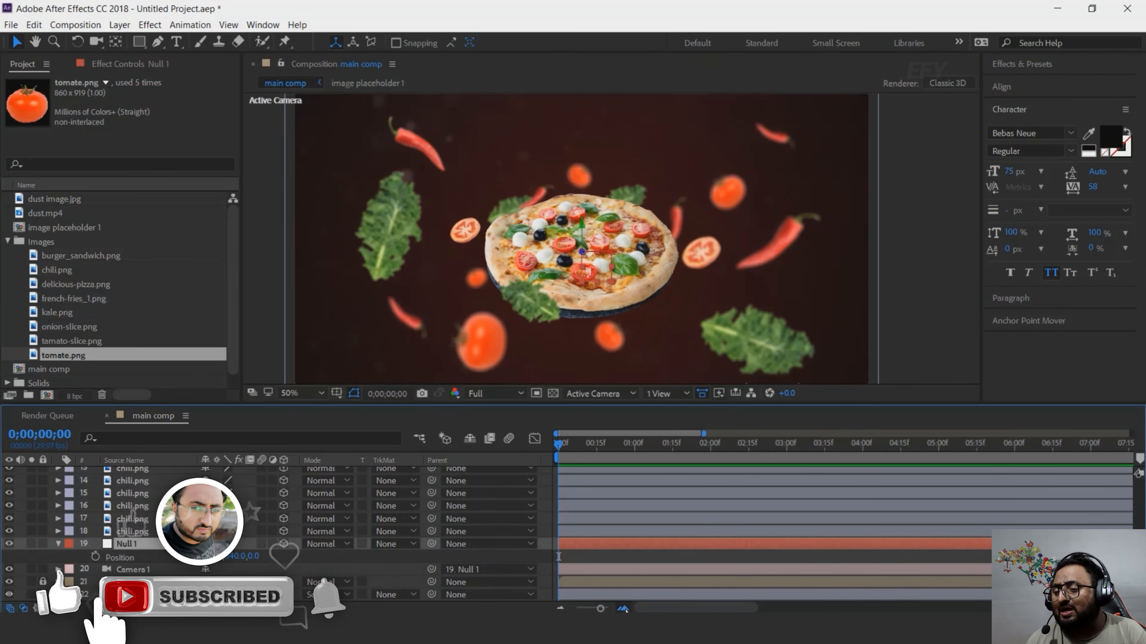
click(624, 609)
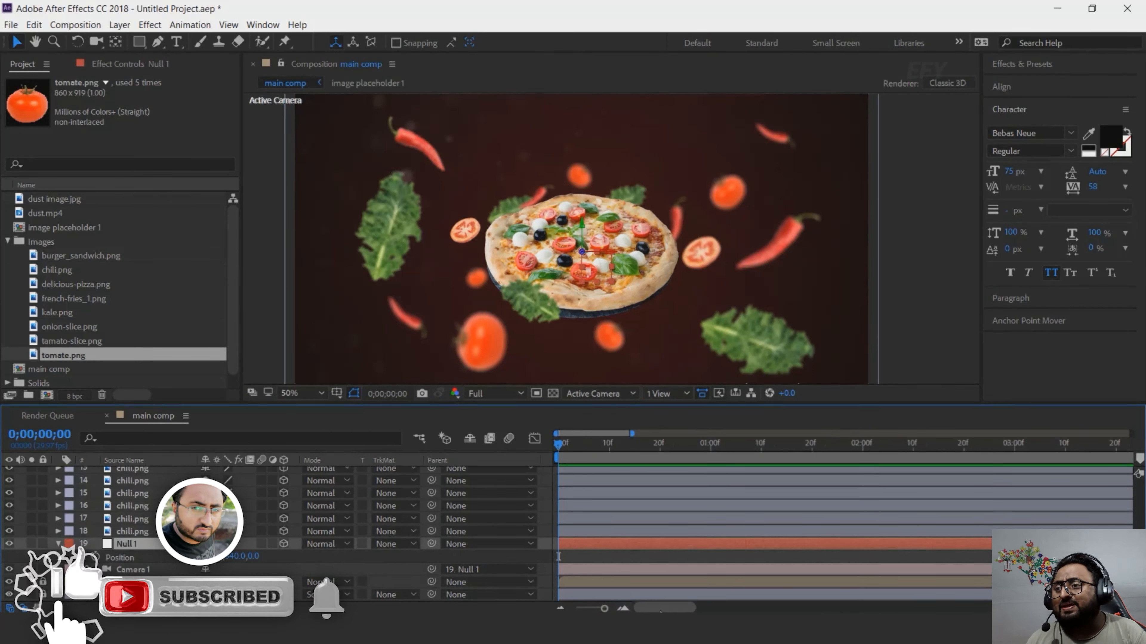
click(608, 444)
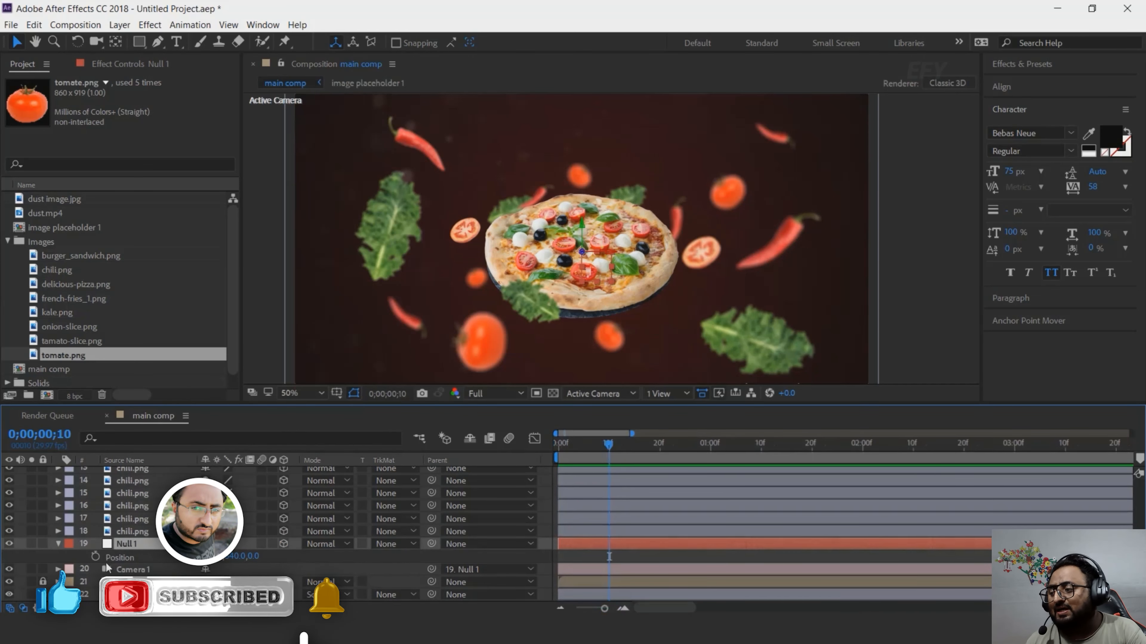
click(95, 557)
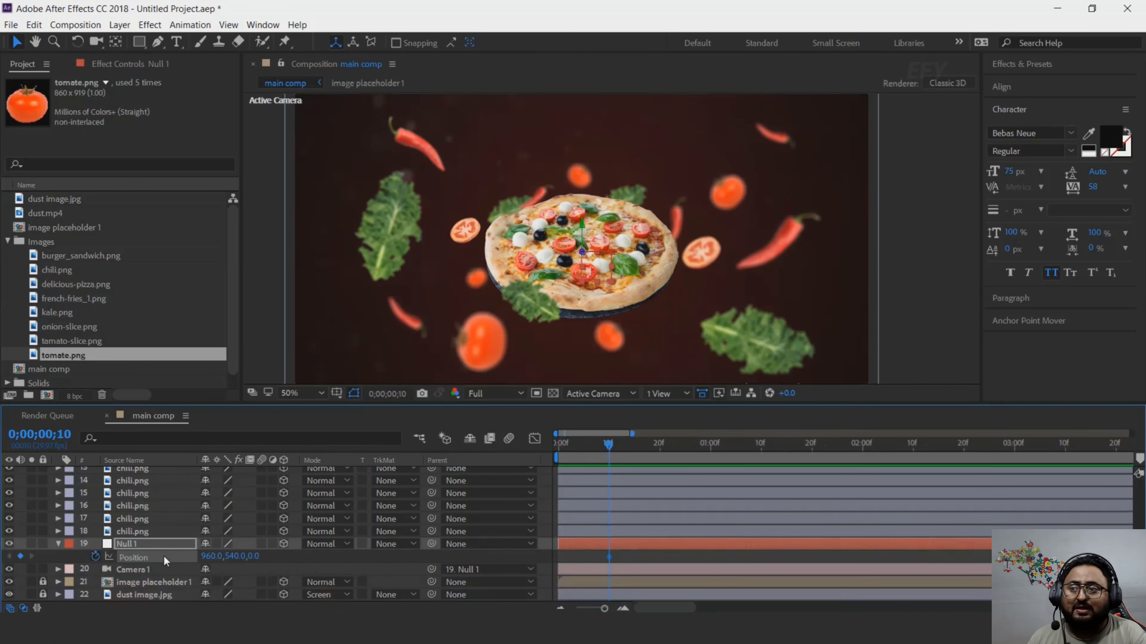
- At the start of the composition, set Null 1's Z position to about -6313 so the camera begins far back
key(Home)
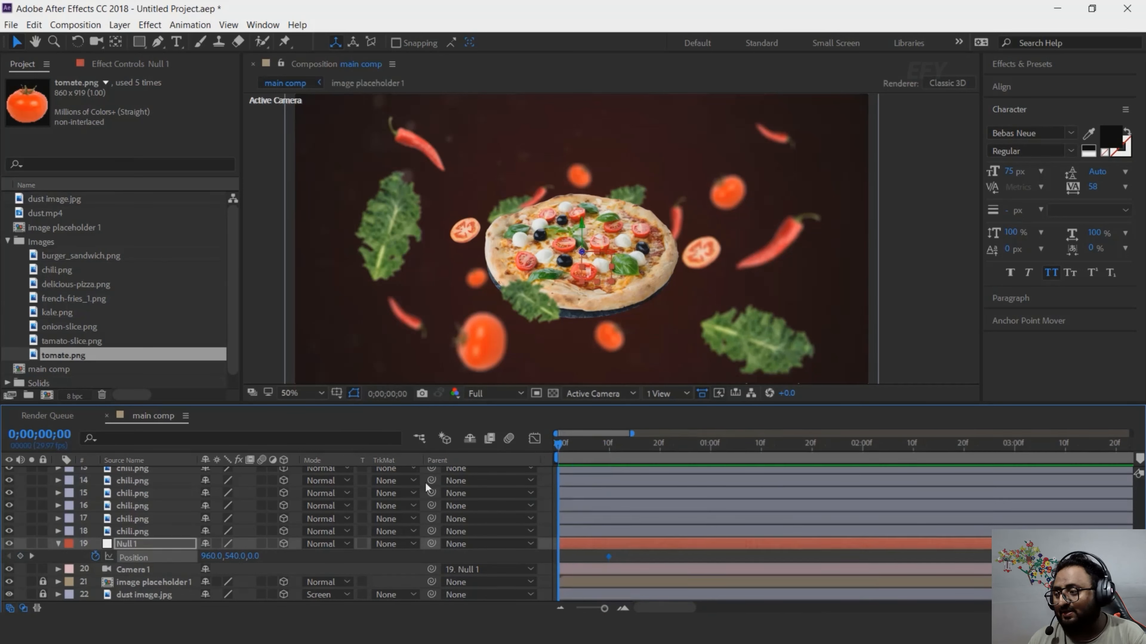
drag(254, 556, 122, 557)
drag(267, 558, 223, 558)
drag(137, 558, 138, 558)
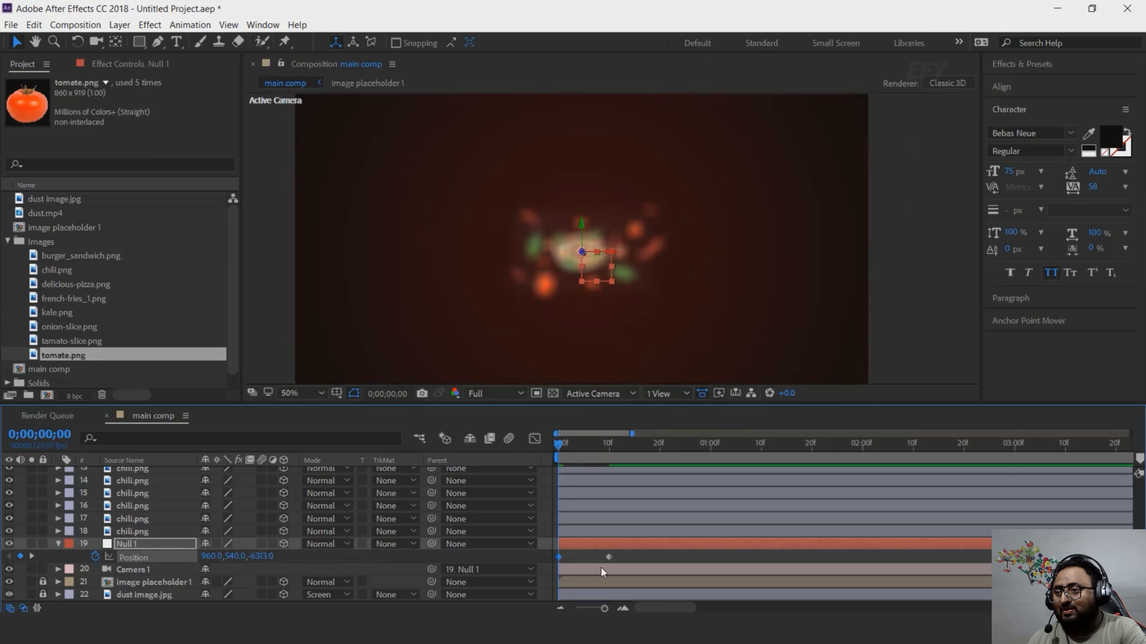
- Add a Position keyframe to Null 1 at 0;00;04;00 that holds its current position
key(minus)
key(minus)
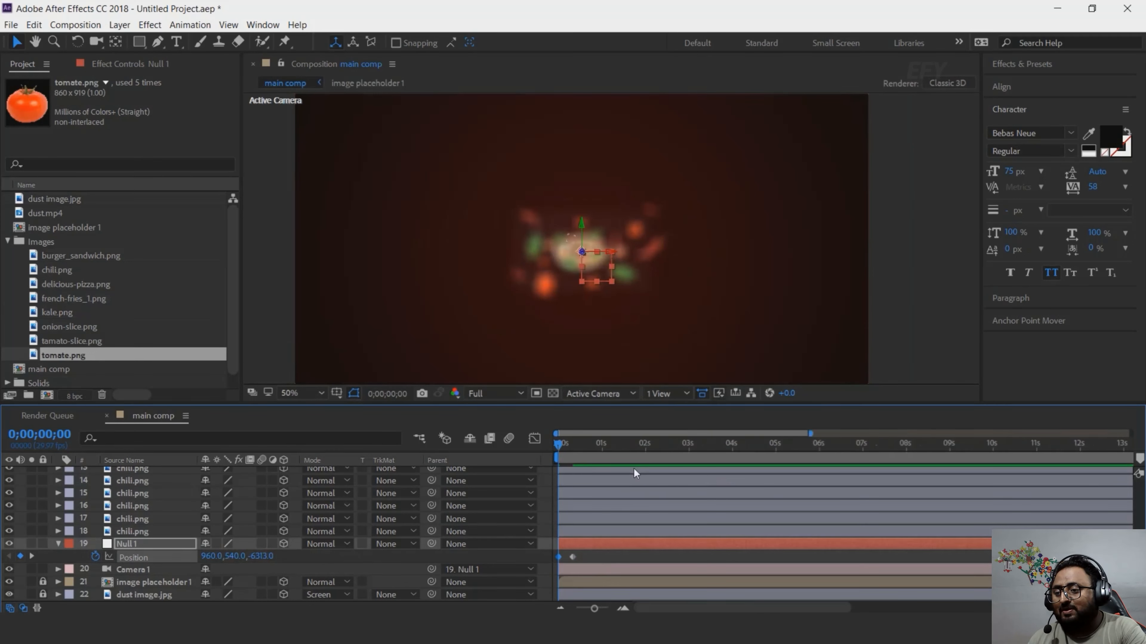
click(732, 447)
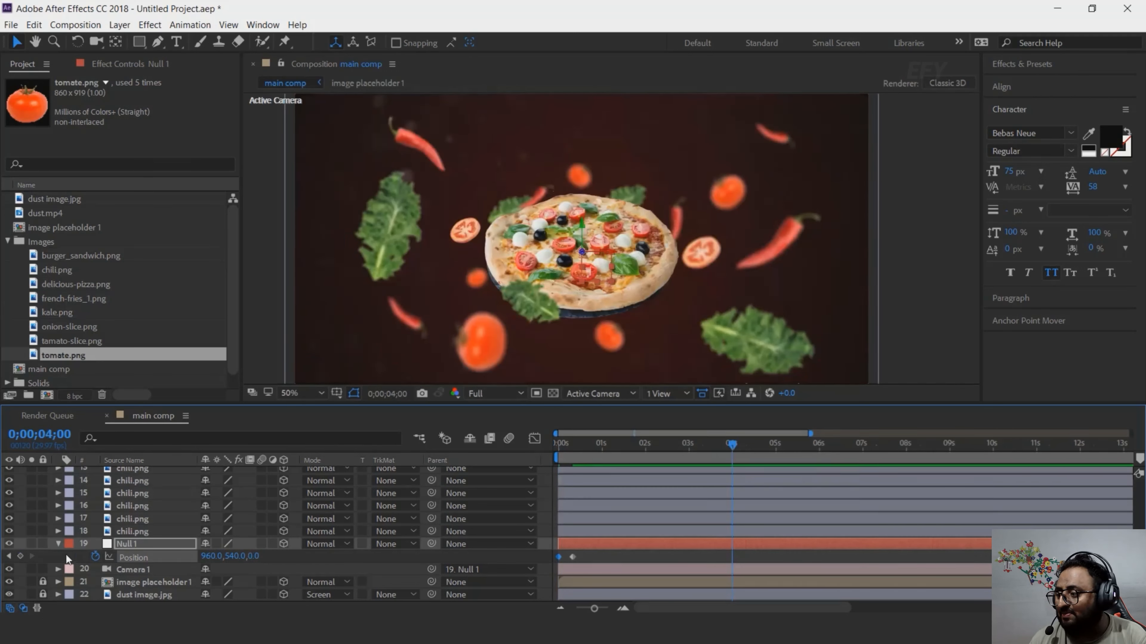
click(20, 556)
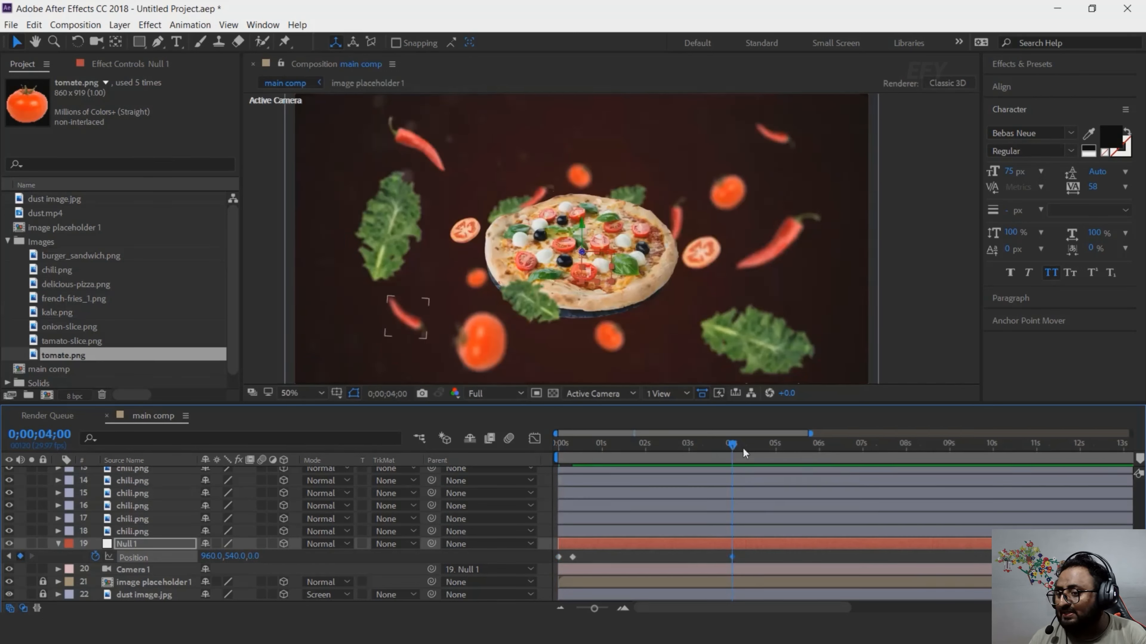
- At 0;00;04;10, set Null 1's Z position to about -7840 to pull the camera back out
scroll(738, 456, up, 5)
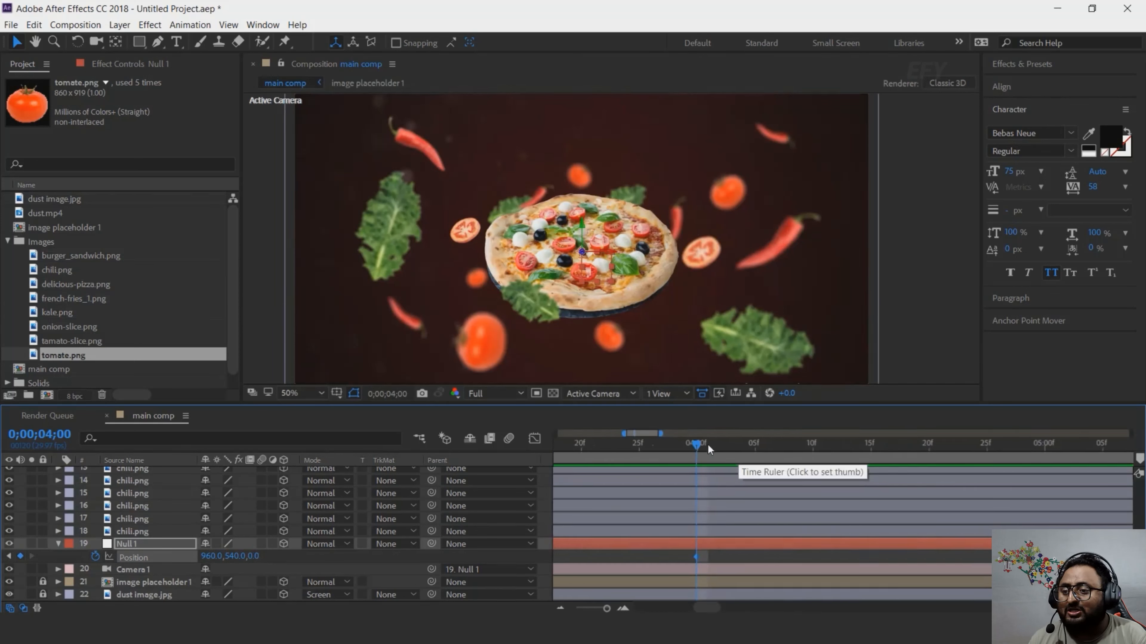
scroll(739, 456, down, 2)
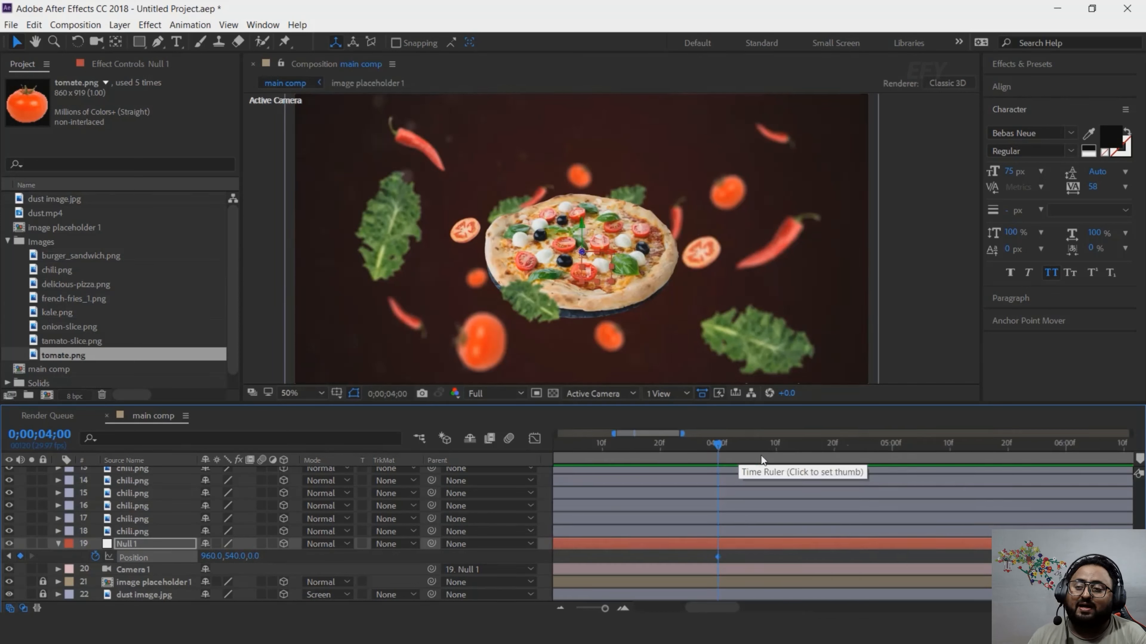
click(775, 446)
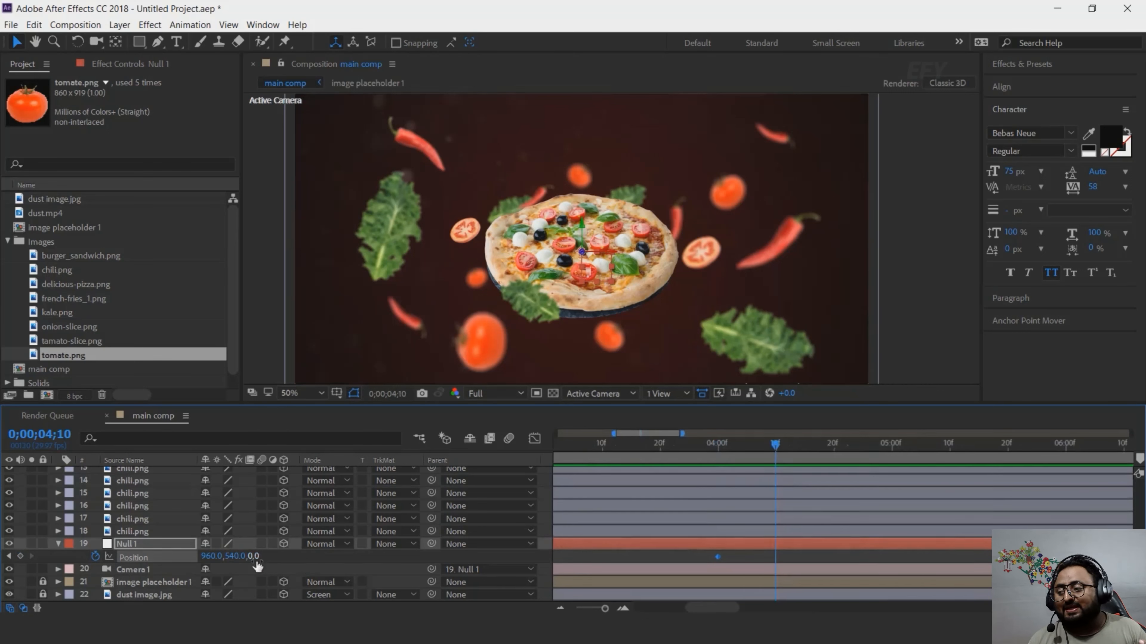
drag(256, 559, 125, 557)
drag(262, 559, 106, 558)
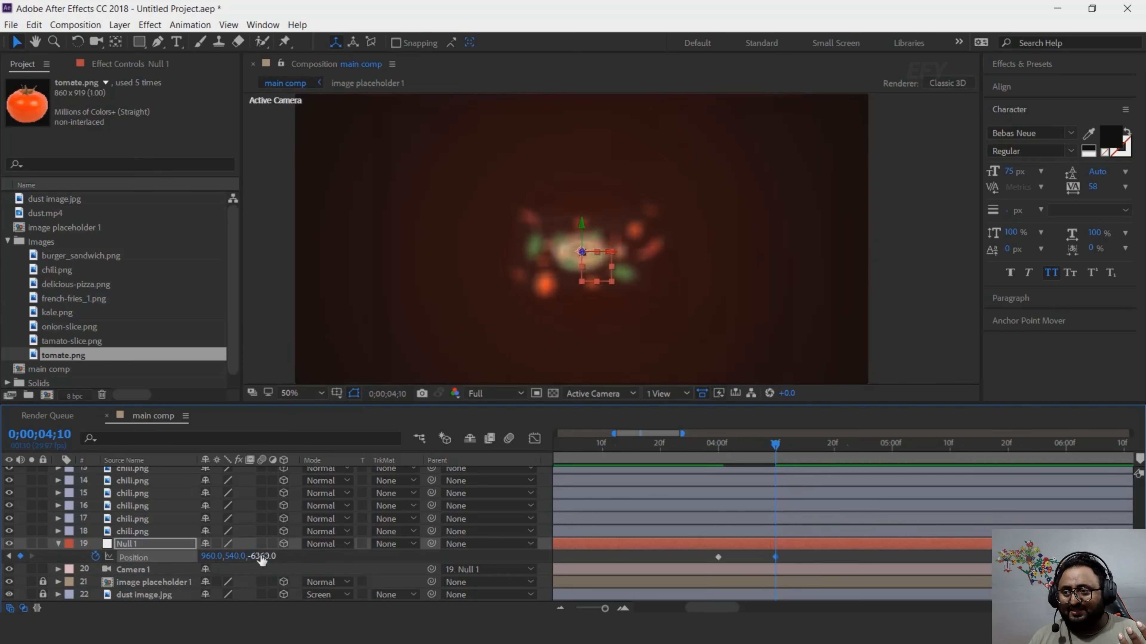
drag(262, 559, 217, 558)
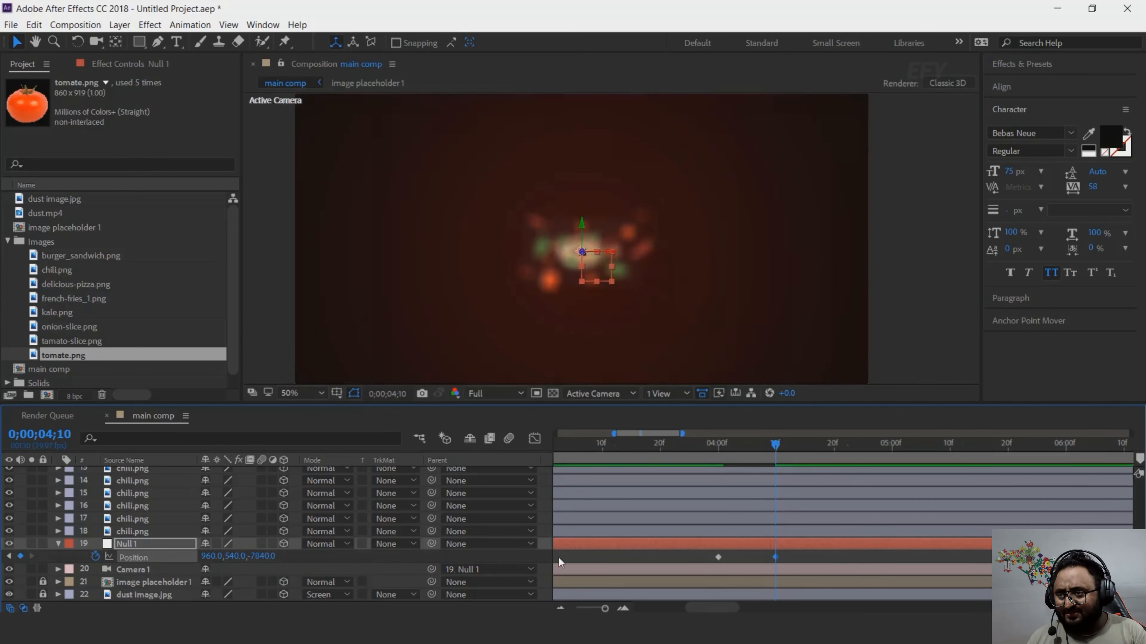
- Apply Easy Ease to all four of Null 1's Position keyframes
scroll(824, 560, down, 5)
drag(722, 562, 555, 553)
right_click(697, 557)
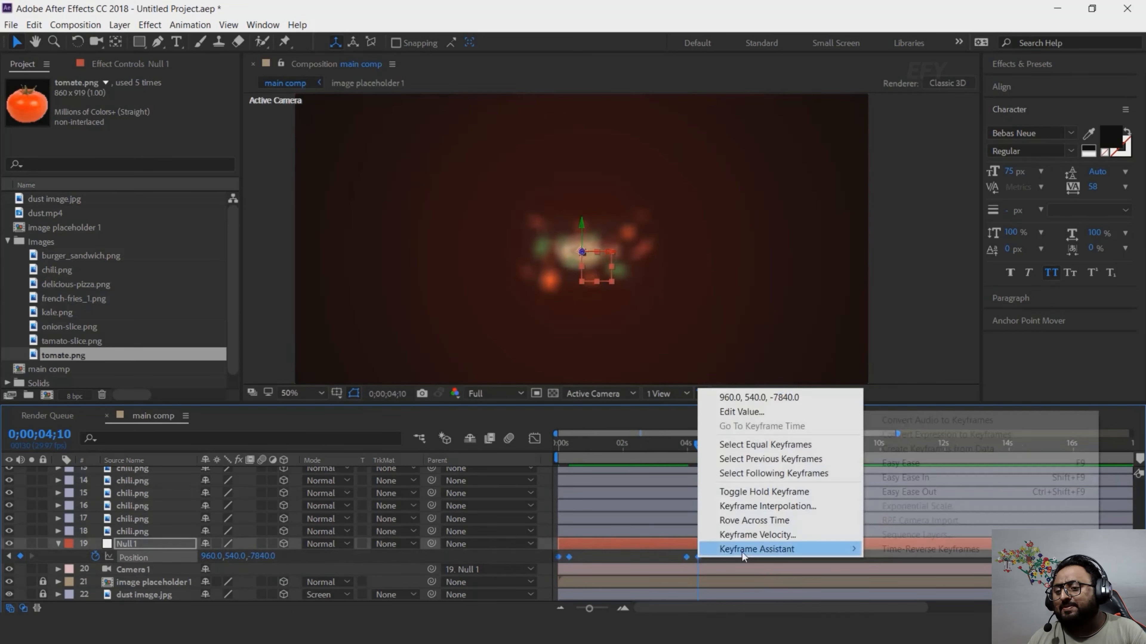
mouse_move(742, 552)
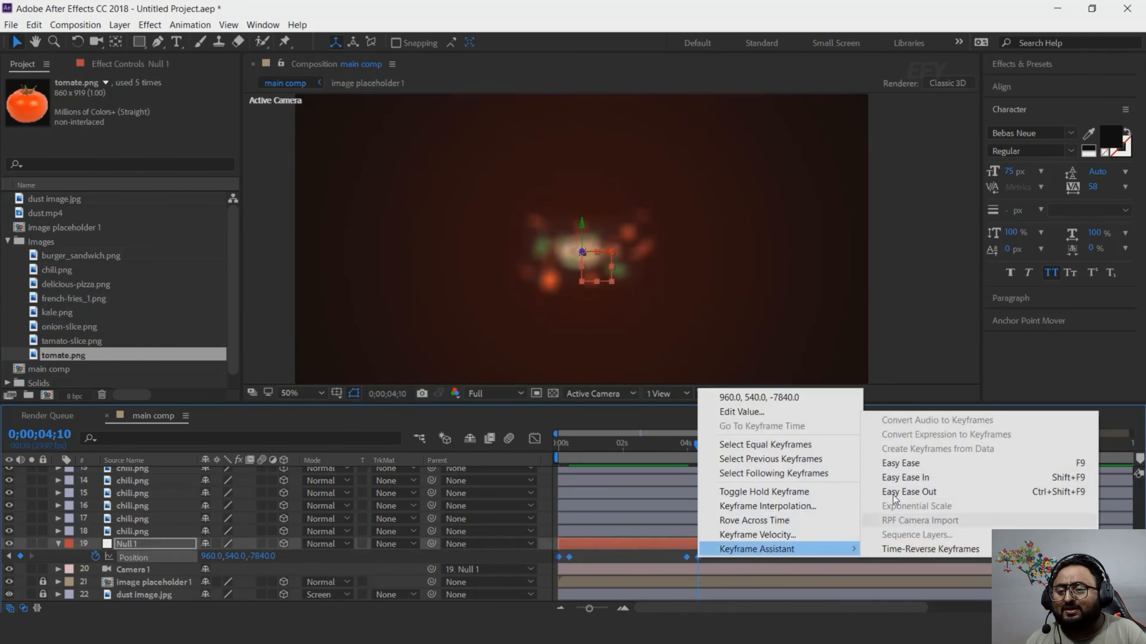
click(898, 464)
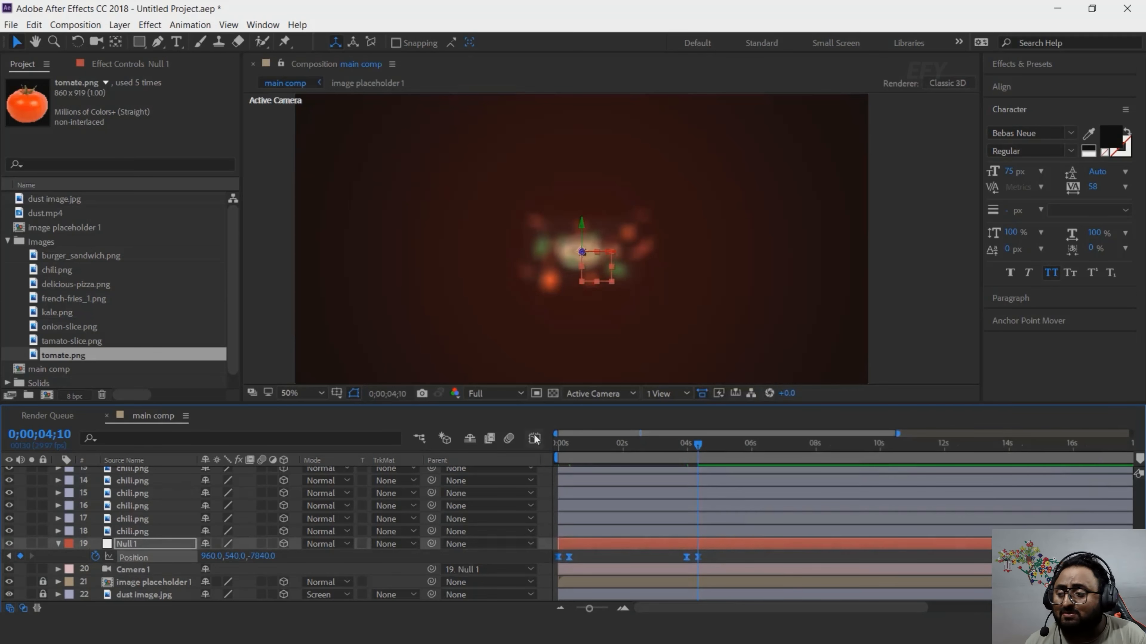
- Shape Null 1's Position speed graph so the opening move peaks near its start and the closing move peaks near its end
click(535, 439)
scroll(608, 566, up, 3)
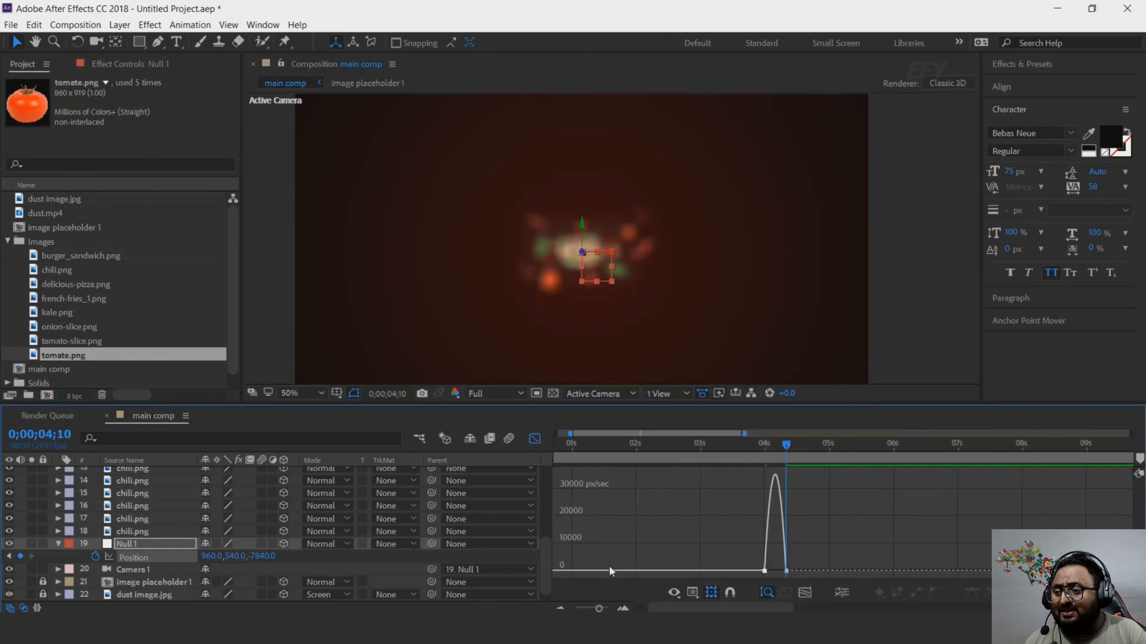
scroll(610, 567, up, 1)
drag(687, 606, 658, 606)
mouse_move(646, 553)
mouse_down()
mouse_move(577, 578)
mouse_move(594, 582)
mouse_move(588, 571)
mouse_move(558, 571)
mouse_up()
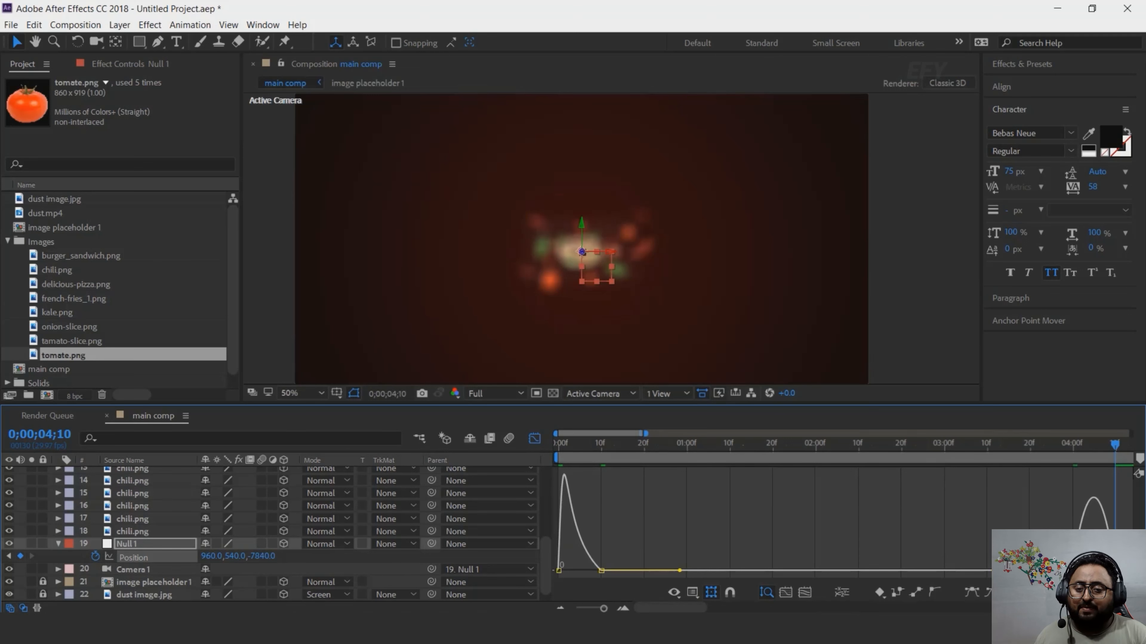
drag(1086, 571, 1115, 570)
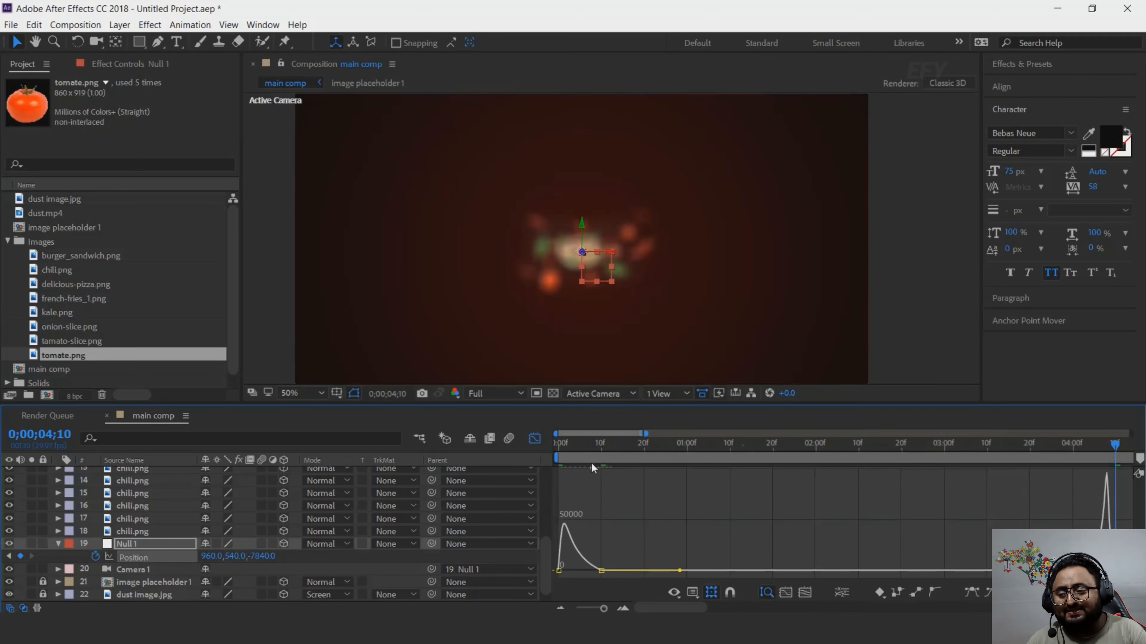
click(541, 438)
- Preview the camera move from the start, scrub to about 0;00;02;28 and collapse Null 1's properties
key(minus)
key(minus)
key(minus)
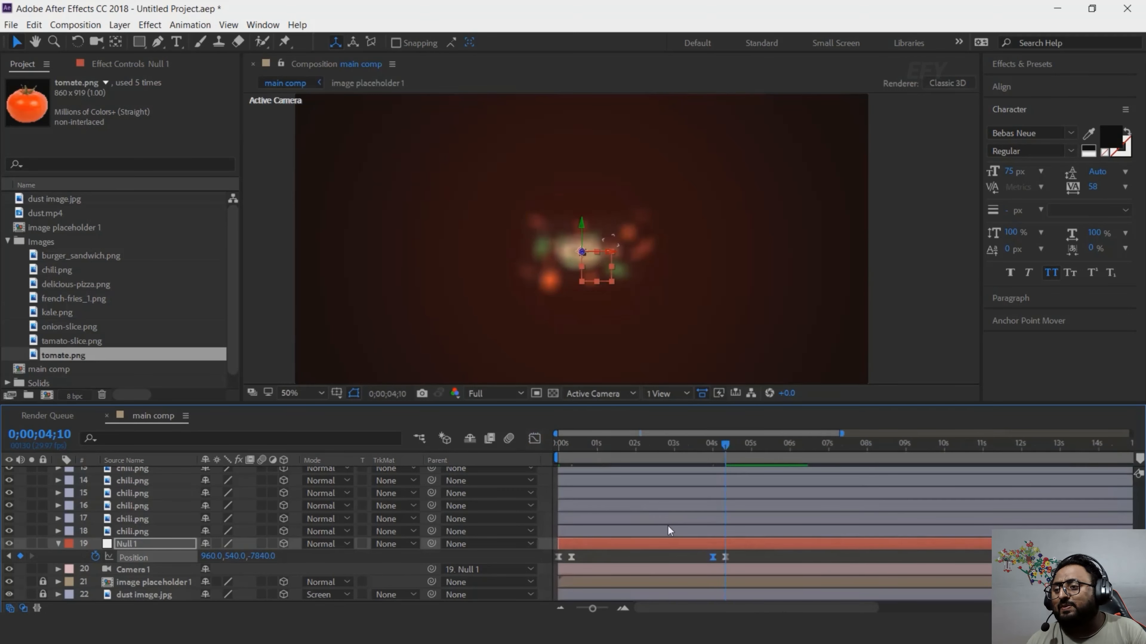
key(Home)
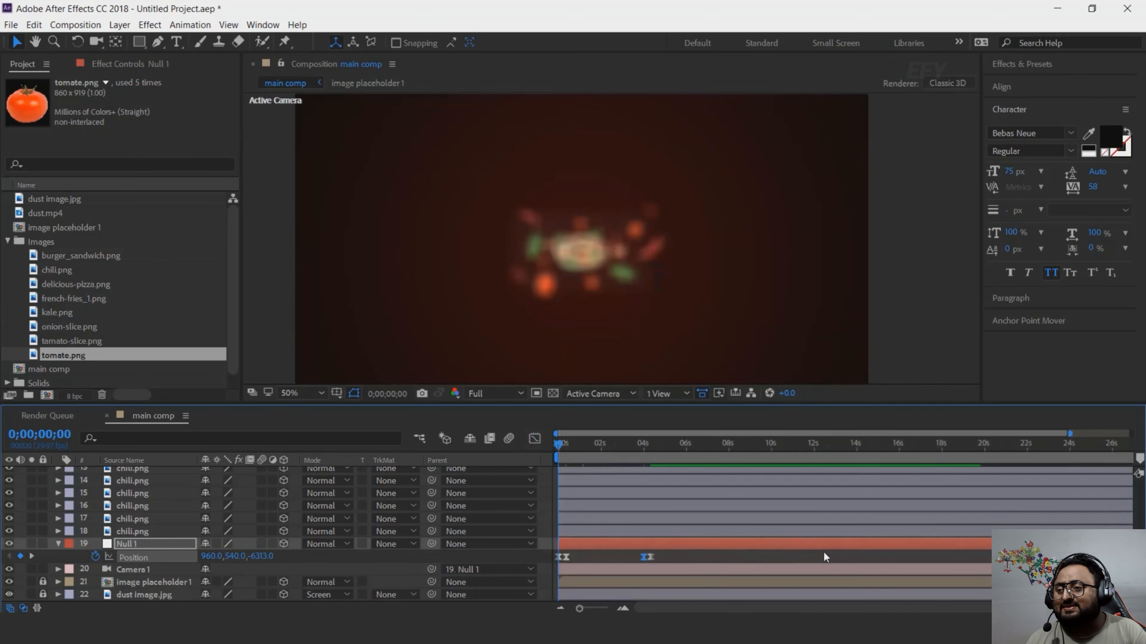
key(space)
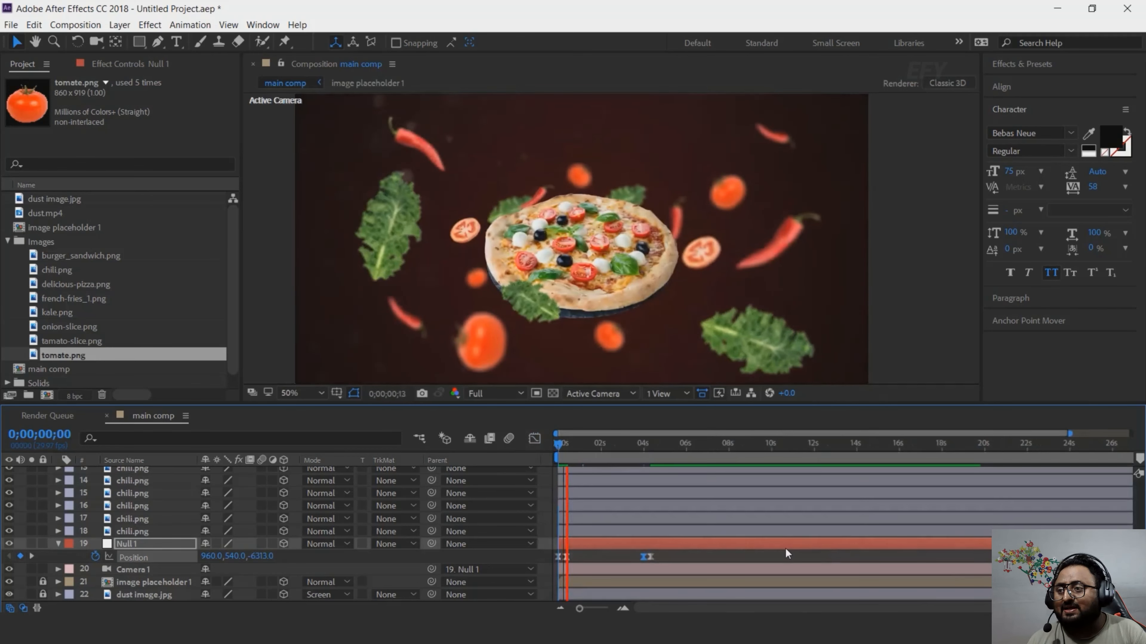
key(equal)
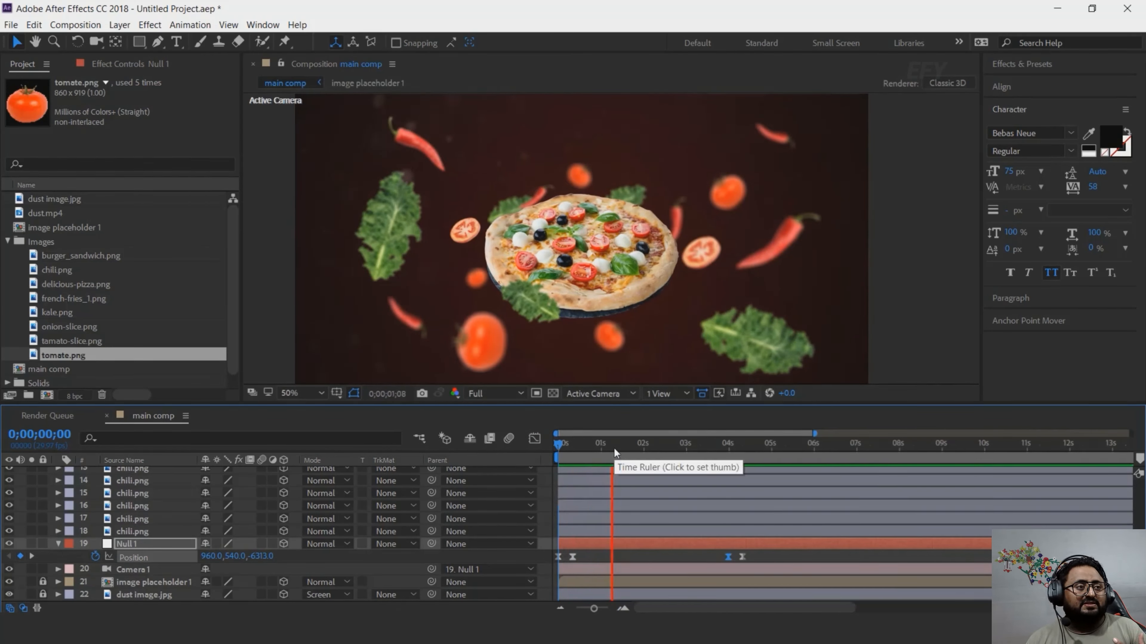
drag(637, 449, 682, 448)
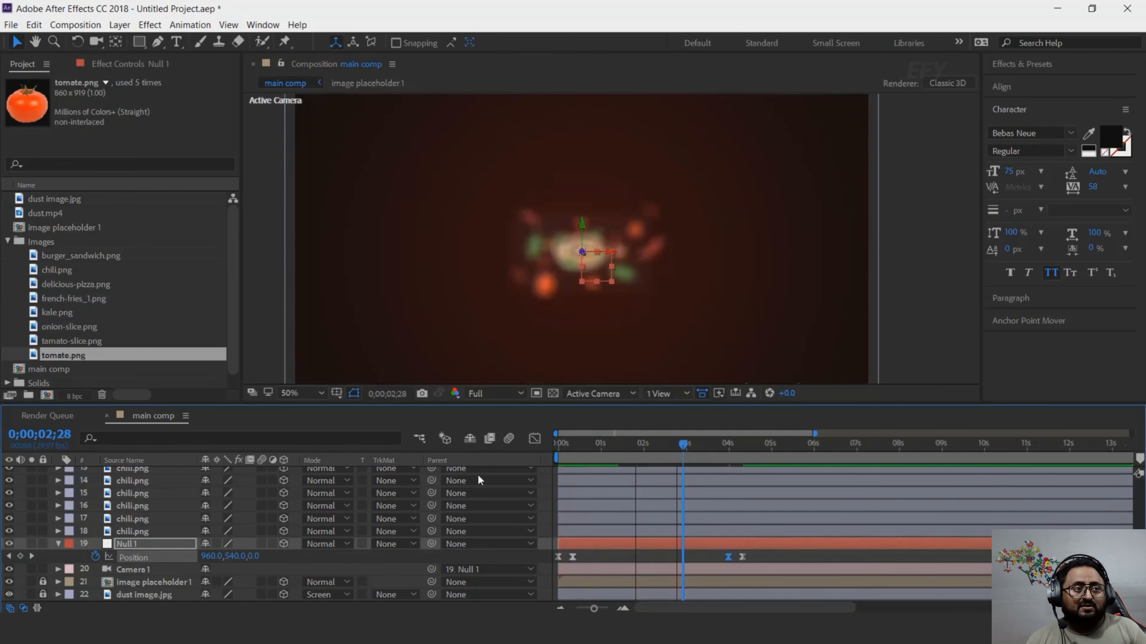
click(57, 544)
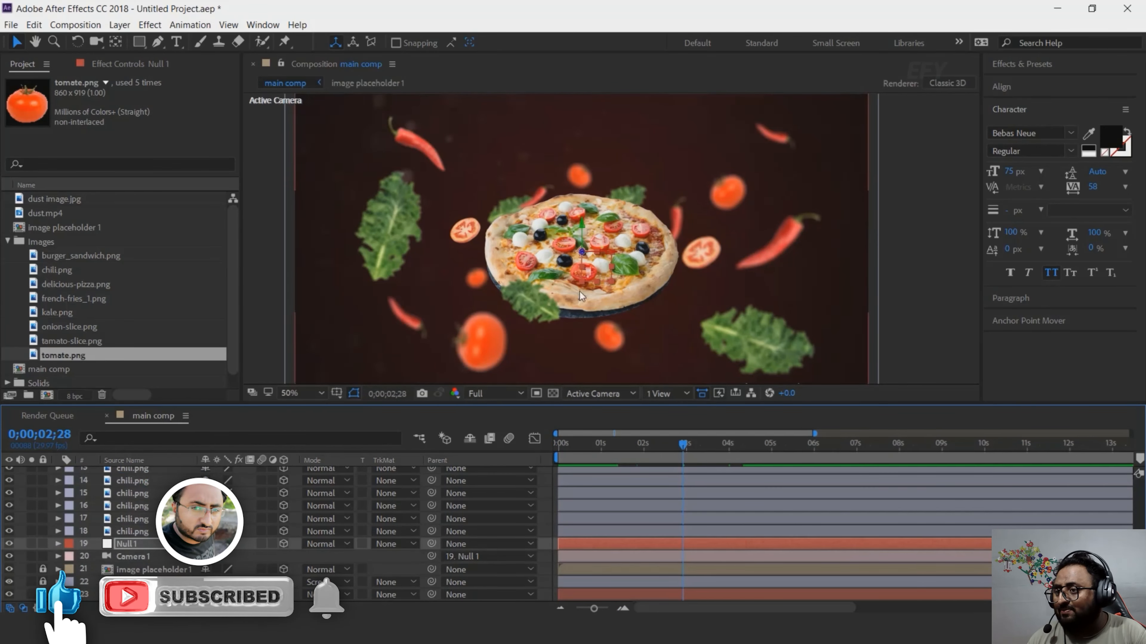
- Create a new null object above Null 1 and rename it wiggle
right_click(547, 478)
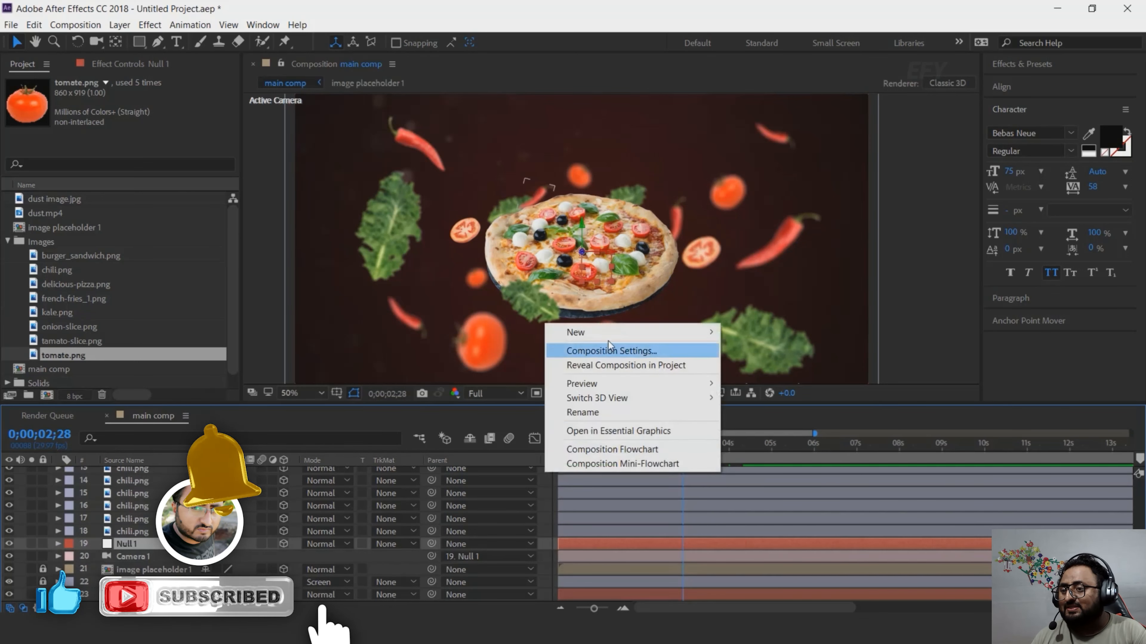
mouse_move(586, 332)
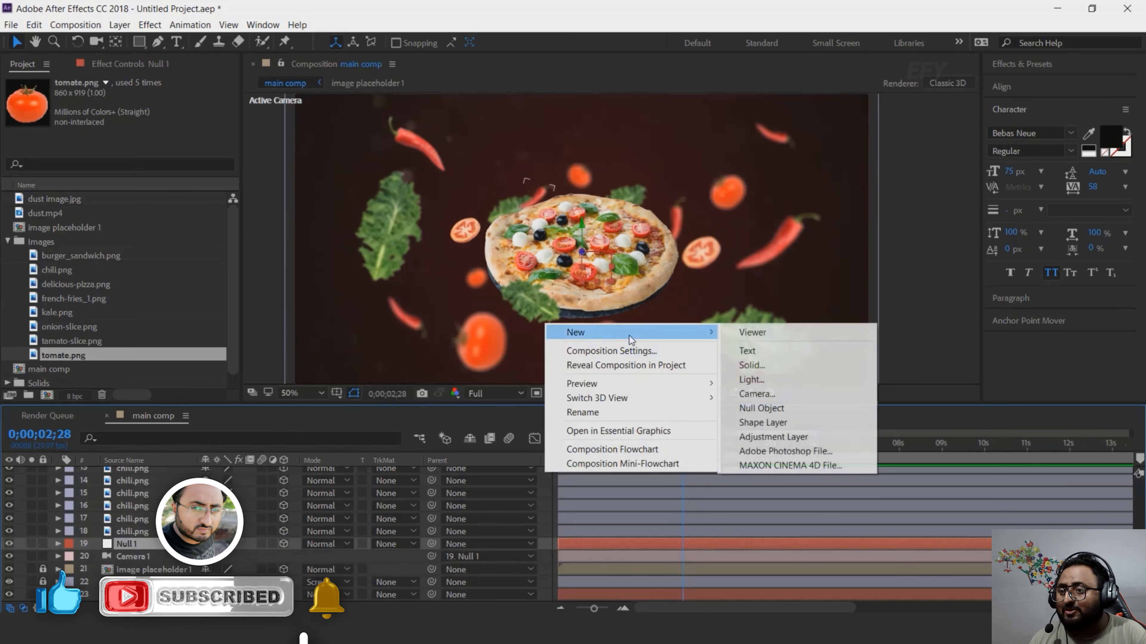
click(789, 409)
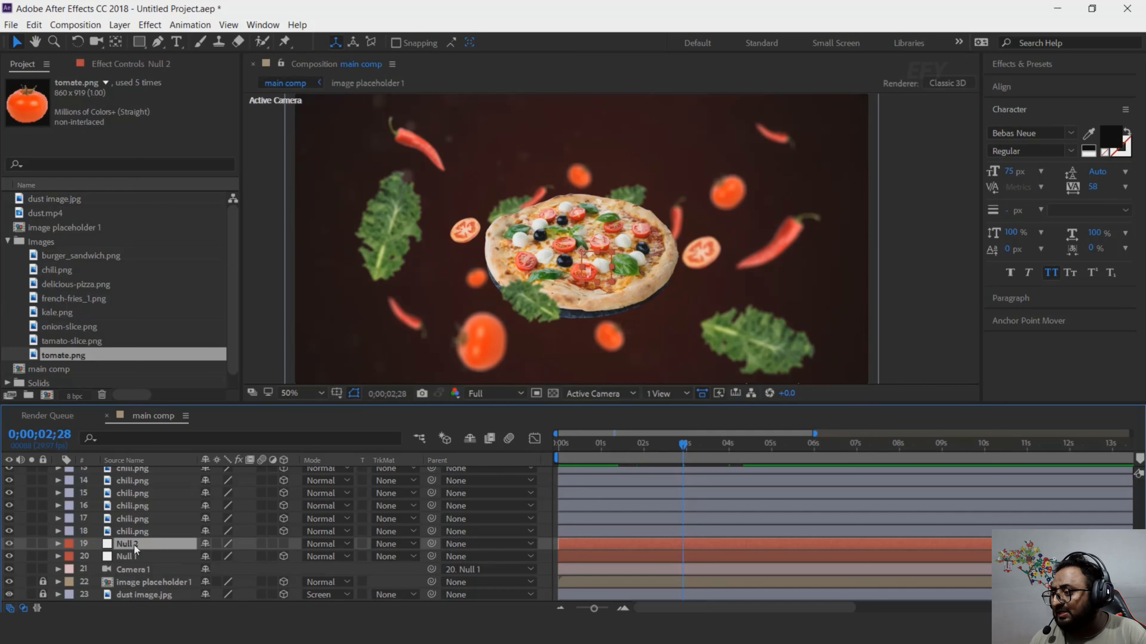
key(Return)
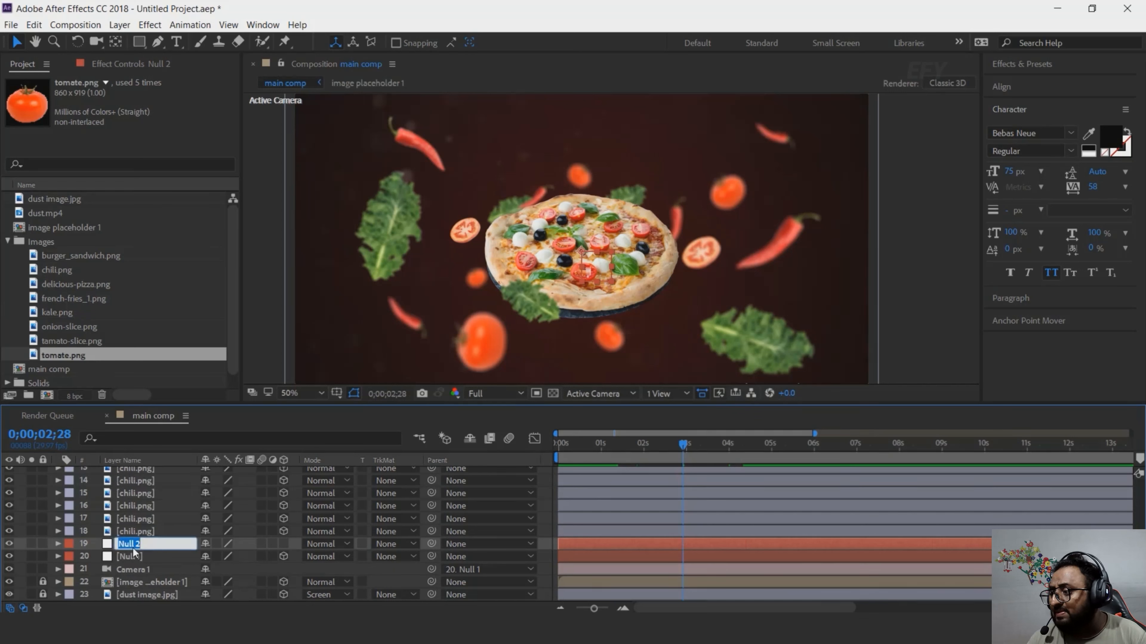
text(wiggl)
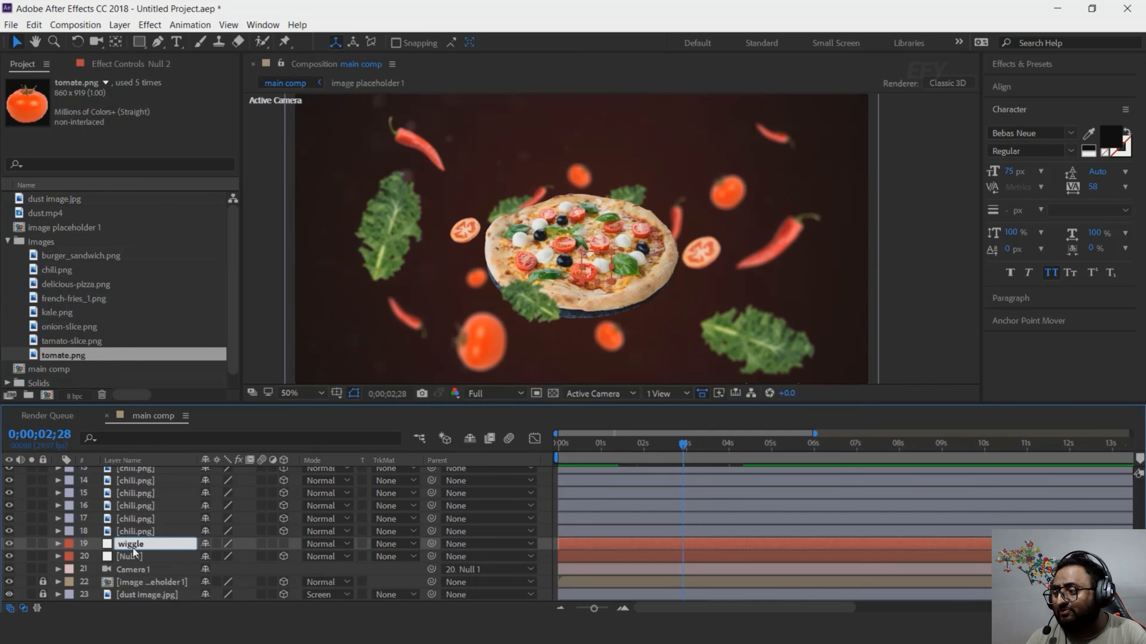
text(e)
key(Return)
- Parent Null 1 to the wiggle null and select the wiggle layer
click(132, 557)
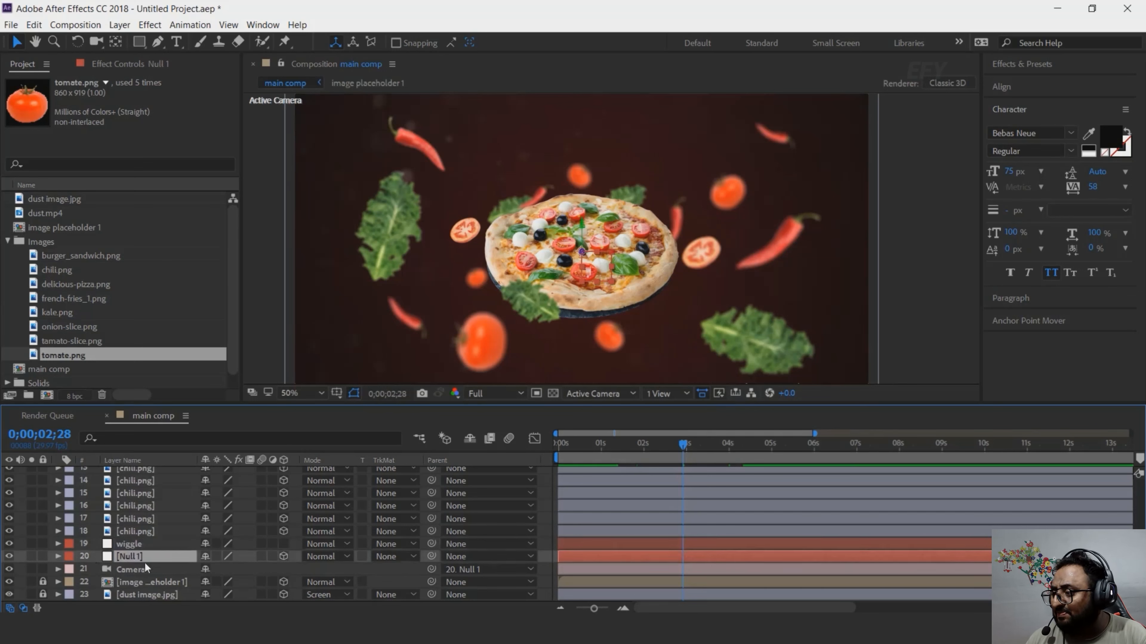
drag(432, 557, 128, 544)
click(130, 544)
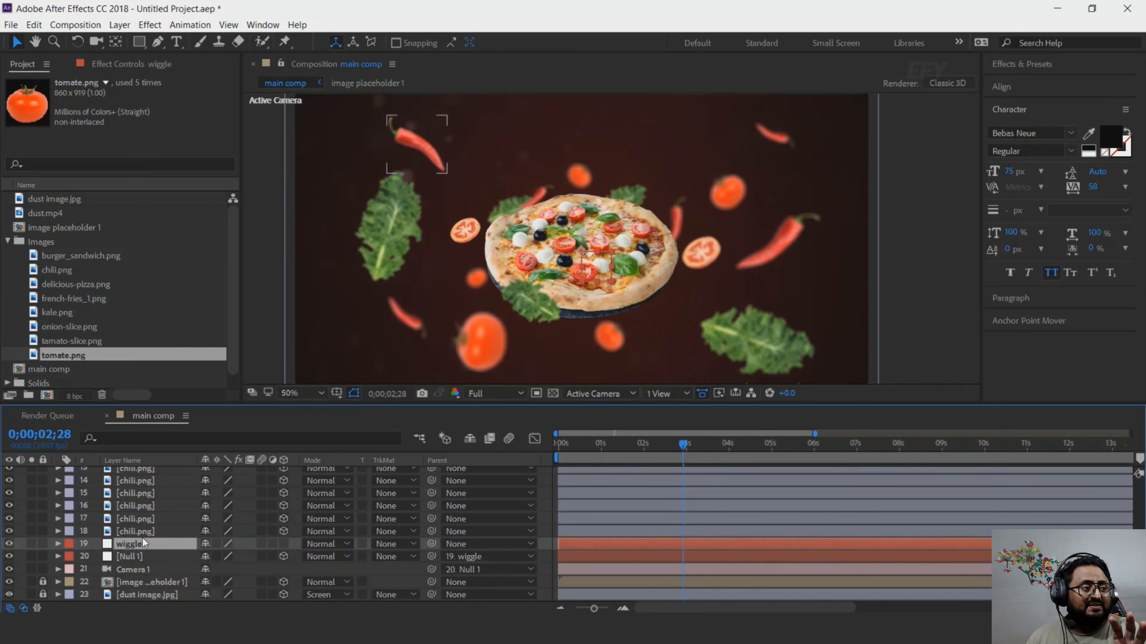
- Add the expression wiggle(3,2) to the wiggle null's Position, and collapse the layer's properties
key(p)
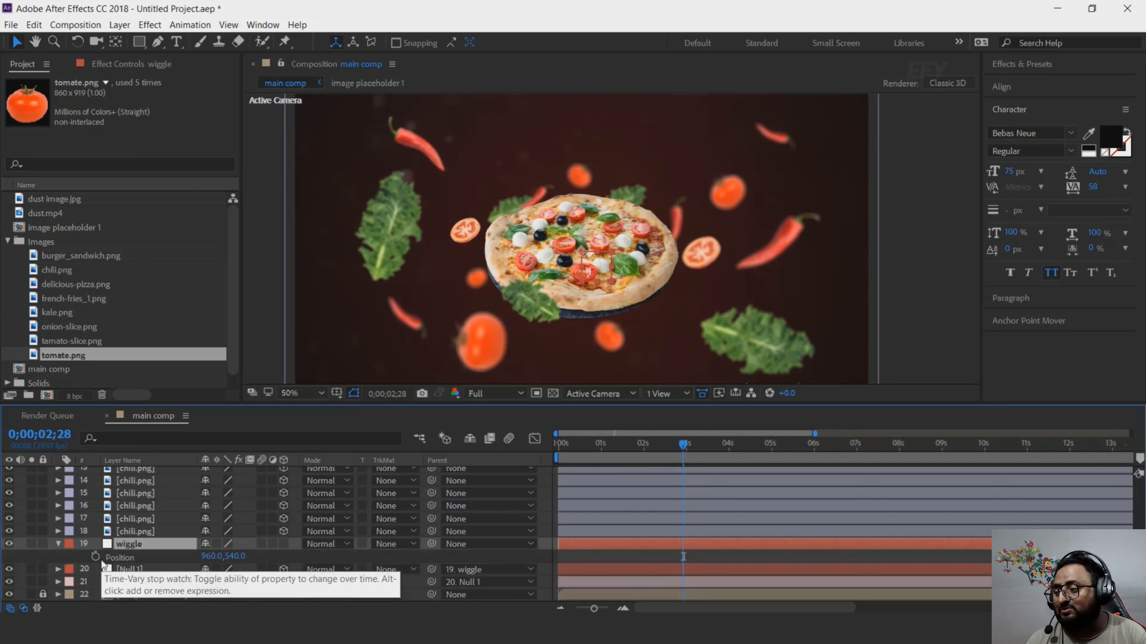
alt+click(94, 556)
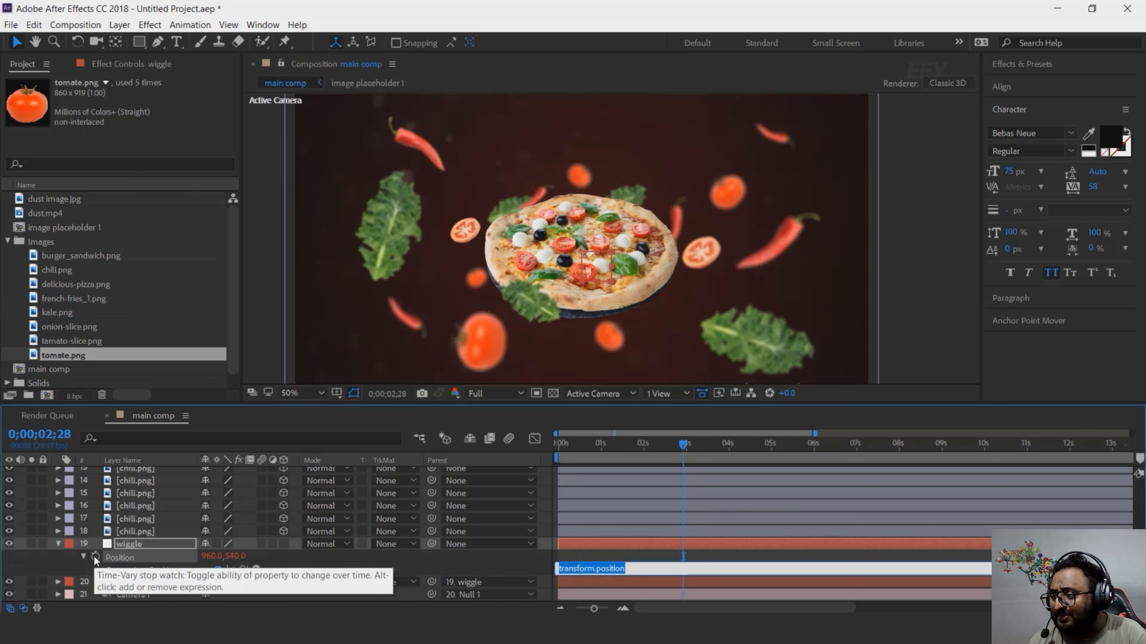
text(wiggle()
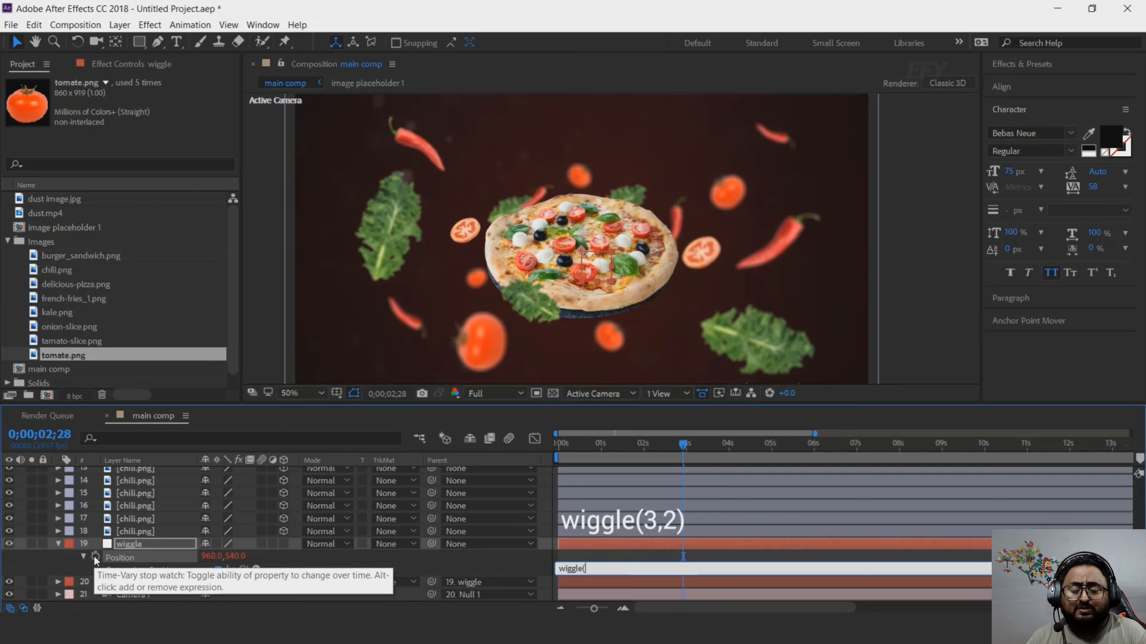
text(3)
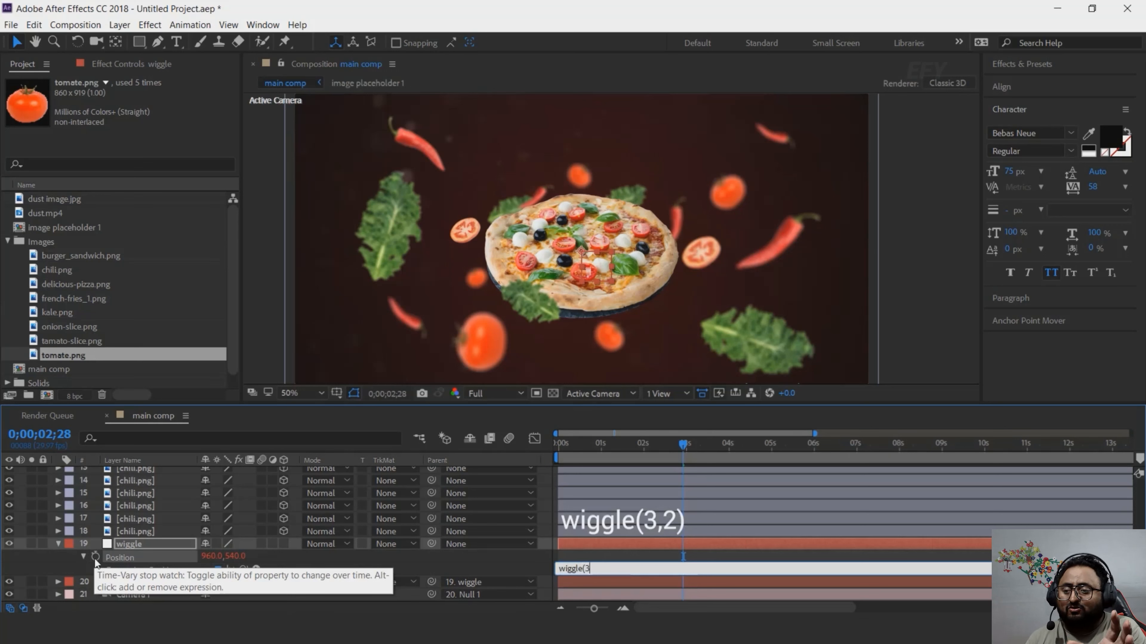
text(,2)
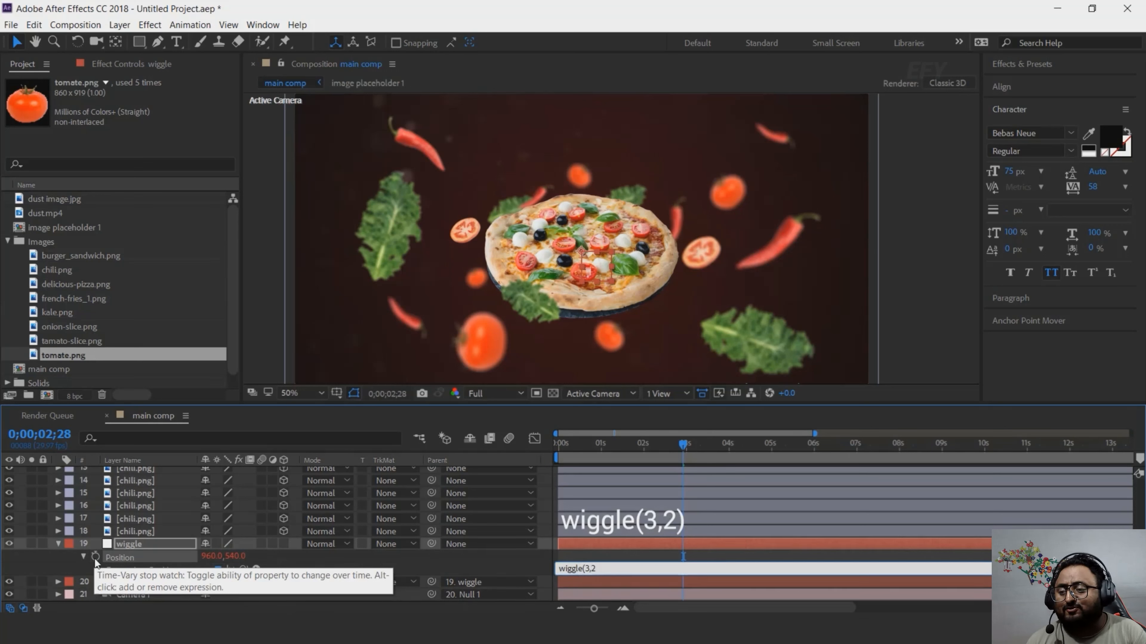
key(KP_Enter)
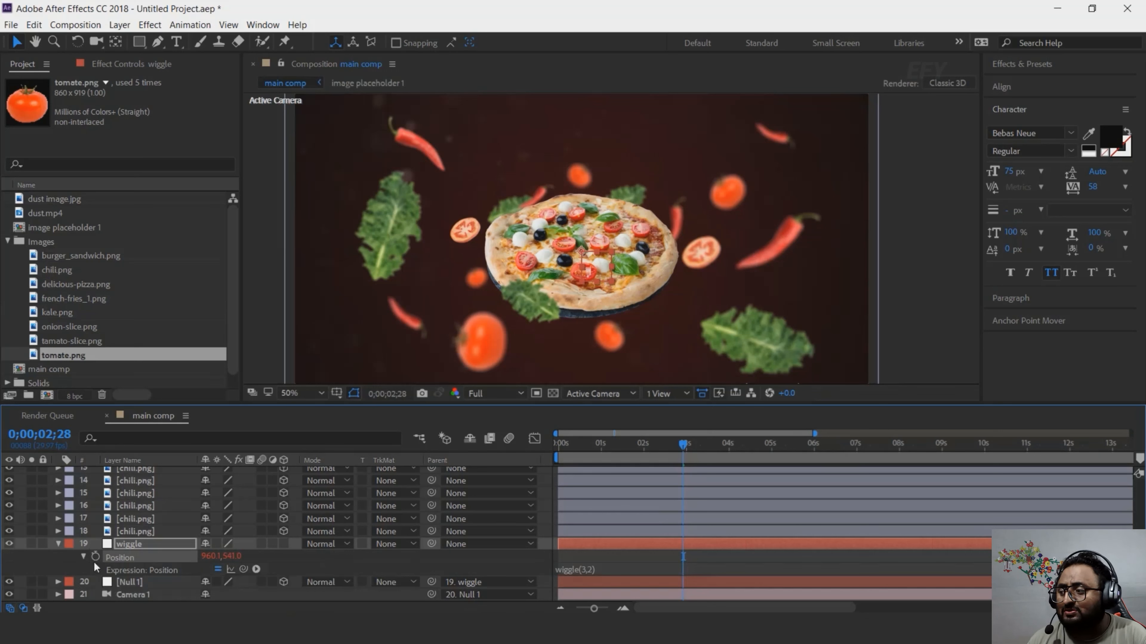
click(58, 544)
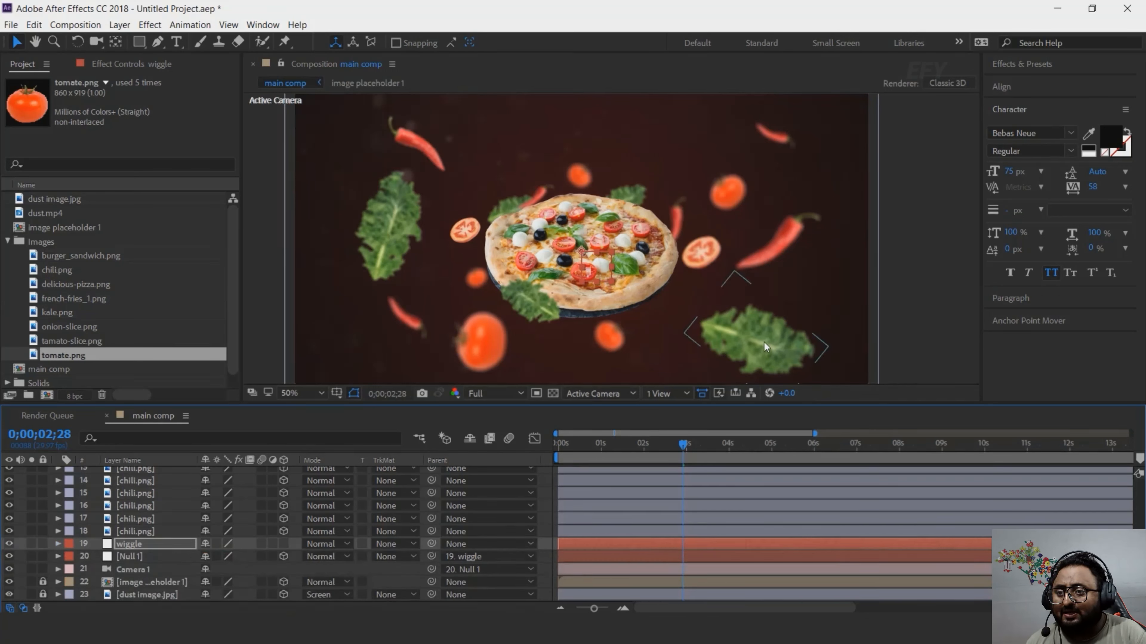
- Select the two large outer kale leaves plus the upper-left and right chilies, and add Z Rotation keyframes to all four at 0;00;00;00
click(793, 239)
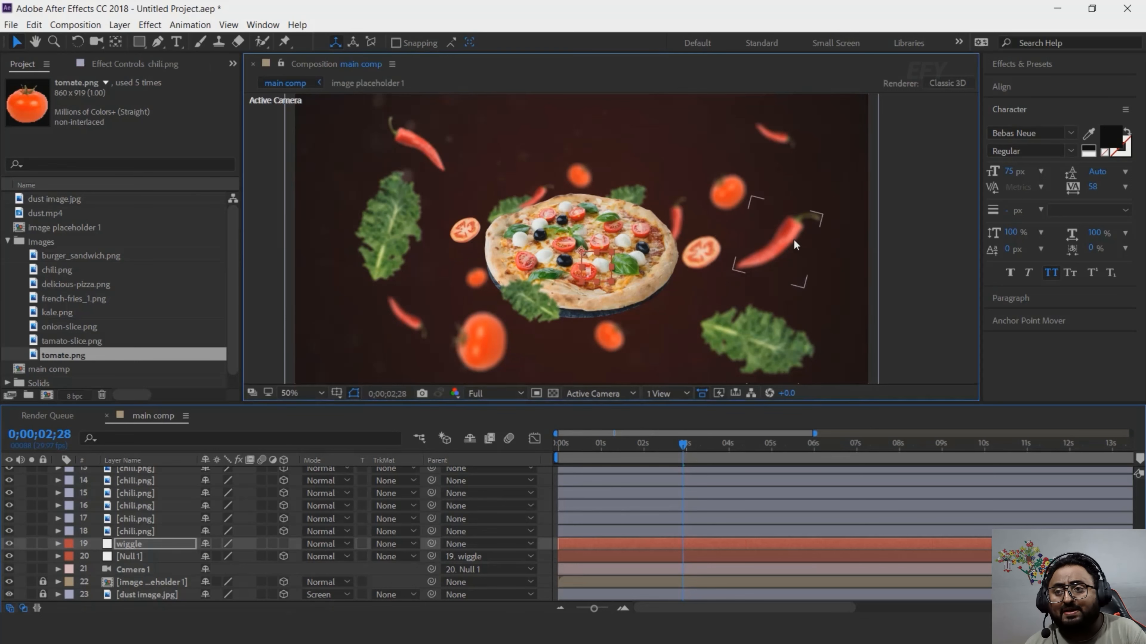
shift+click(759, 338)
shift+click(390, 236)
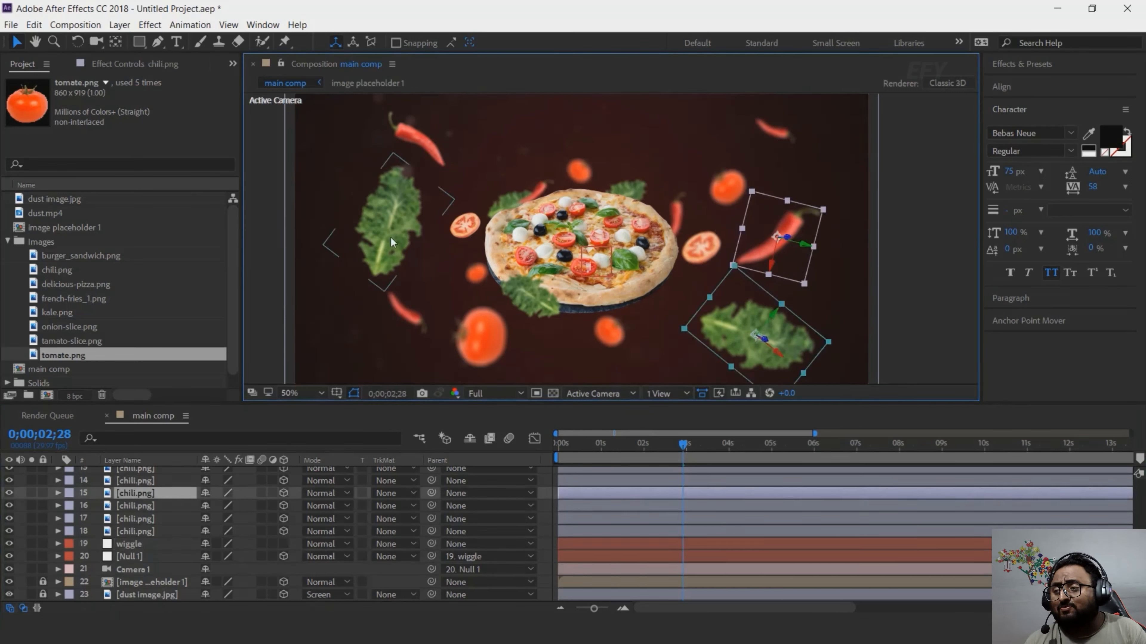
shift+click(422, 138)
key(r)
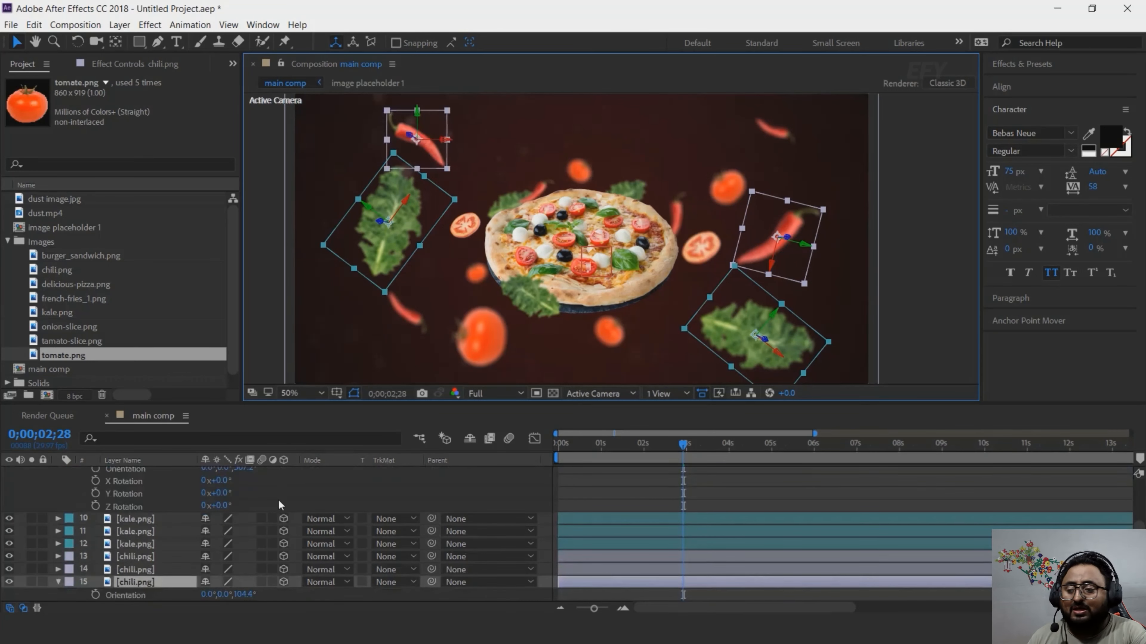
scroll(701, 494, up, 3)
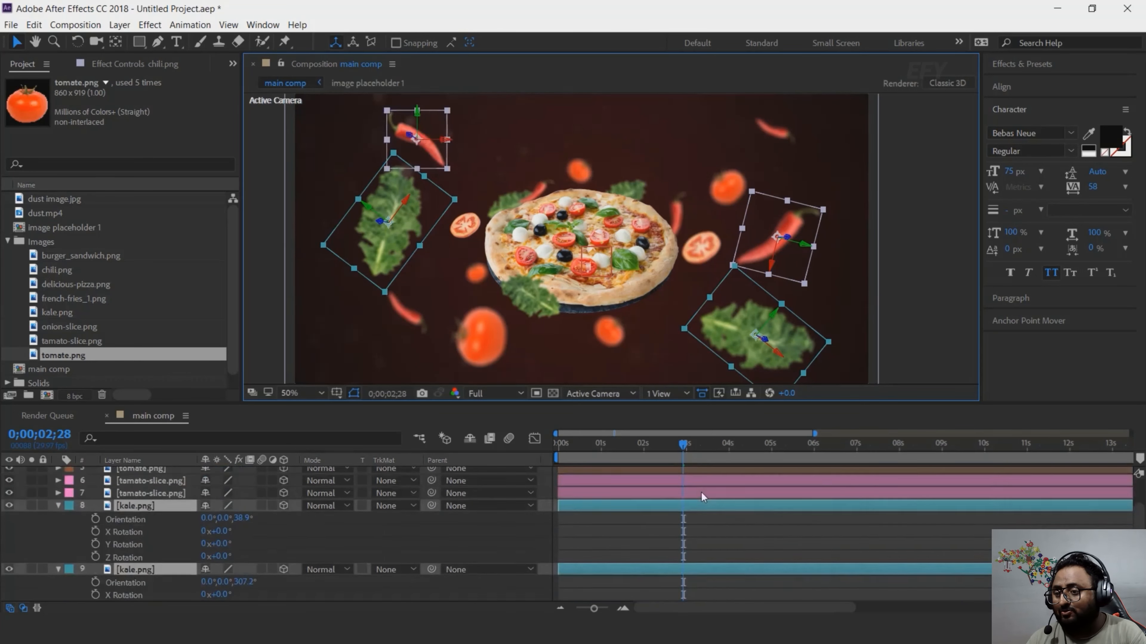
scroll(701, 492, up, 2)
click(559, 444)
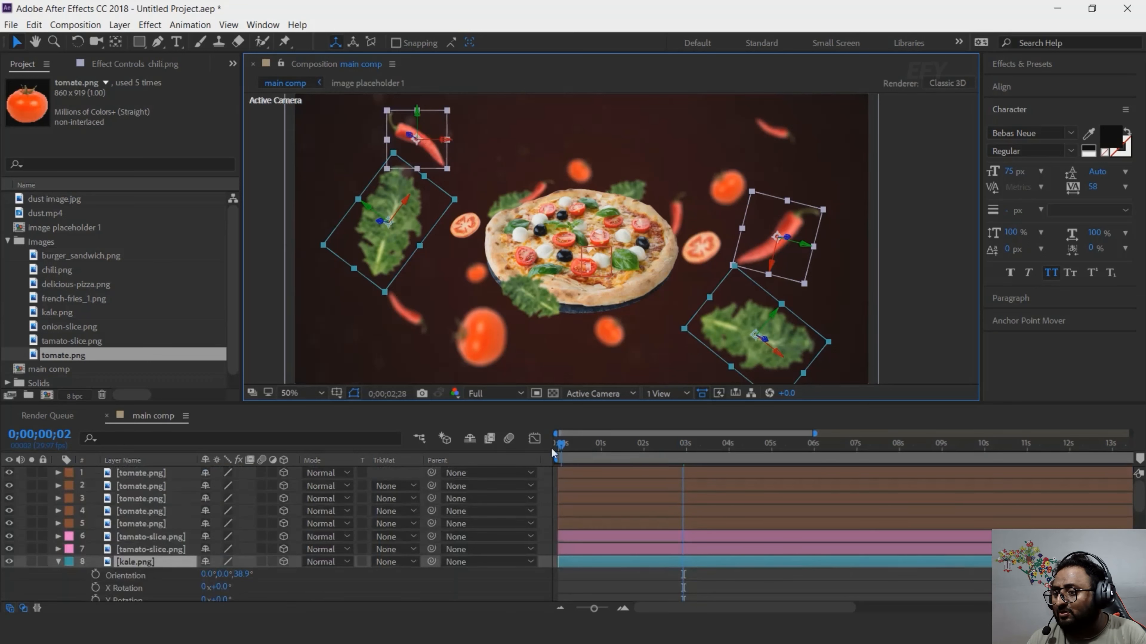
scroll(128, 572, down, 2)
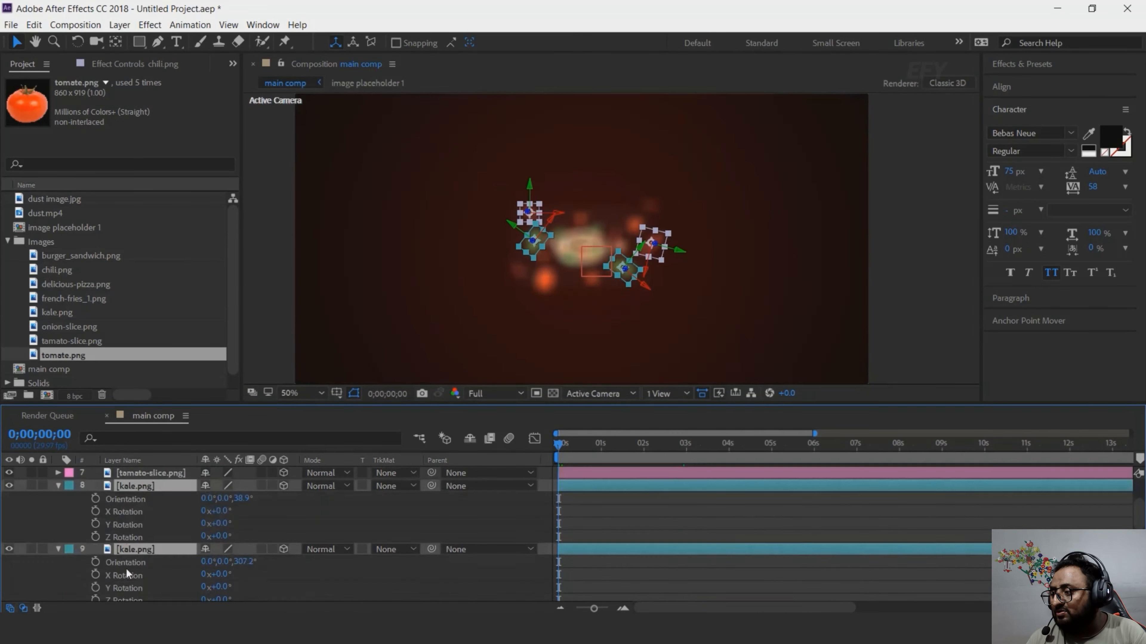
click(95, 536)
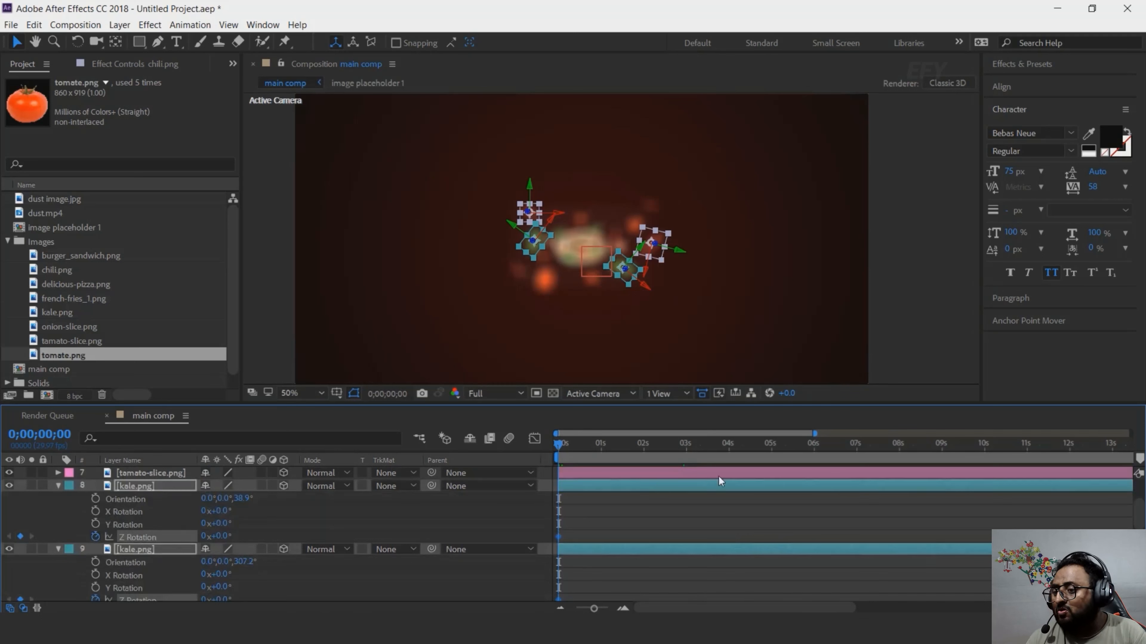
- At 0;00;04;00, set the Z Rotation of the four selected ingredients to 20° and deselect them
click(730, 452)
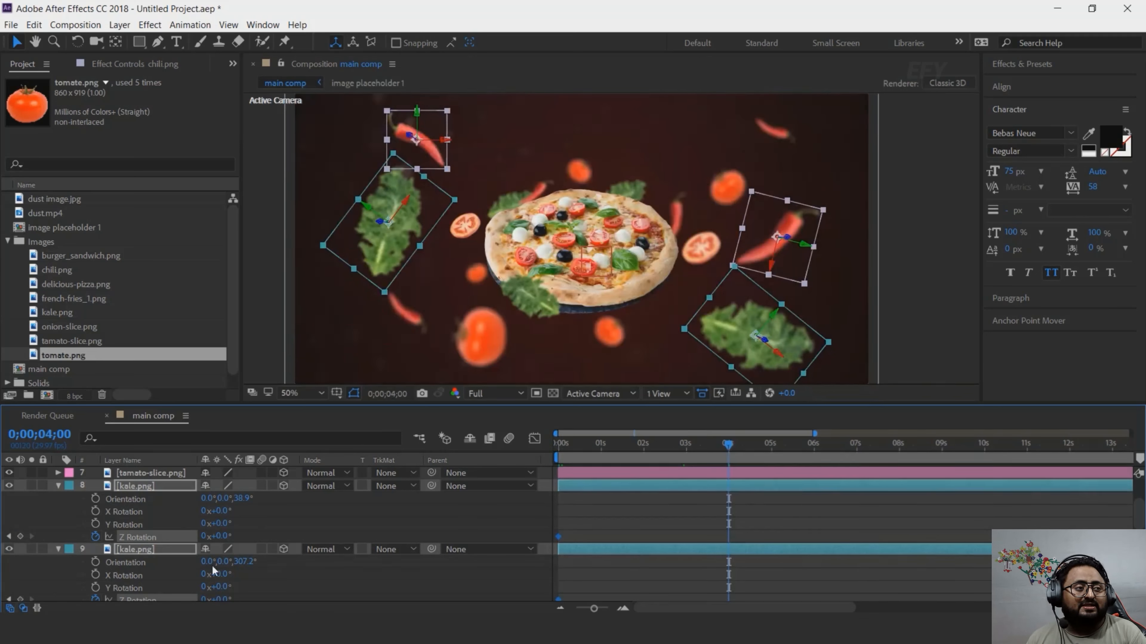
click(222, 537)
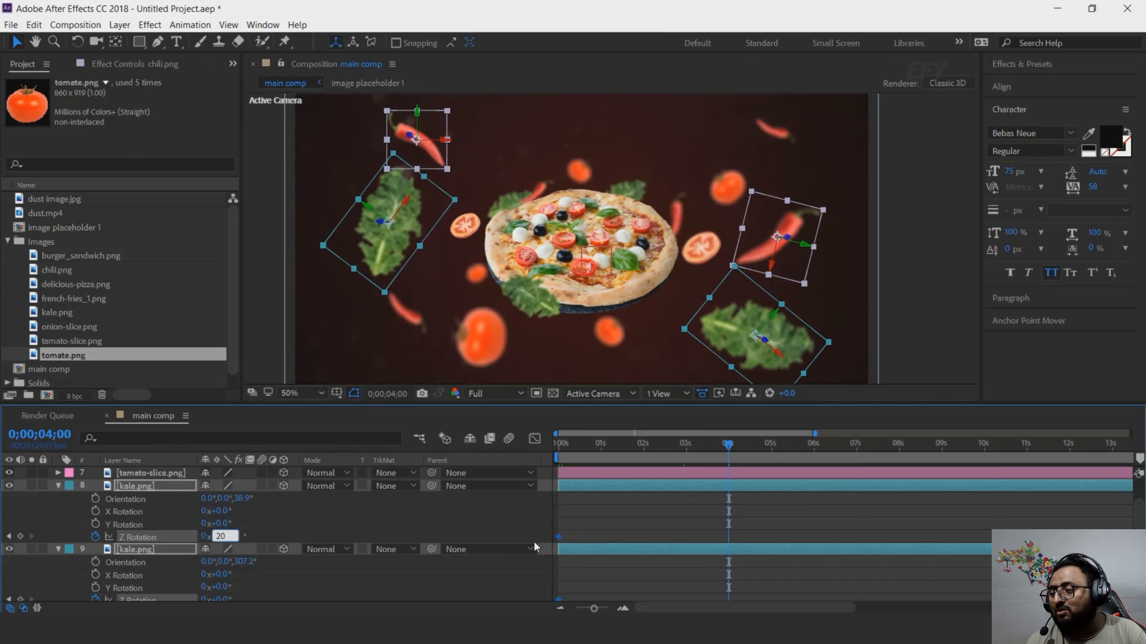
key(Return)
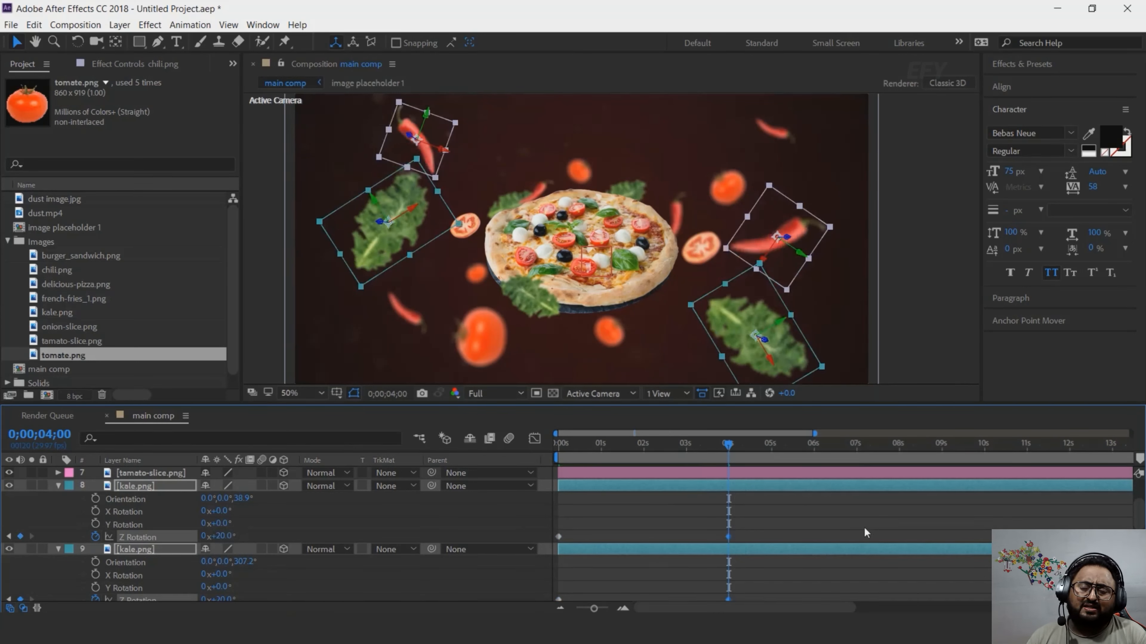
click(864, 525)
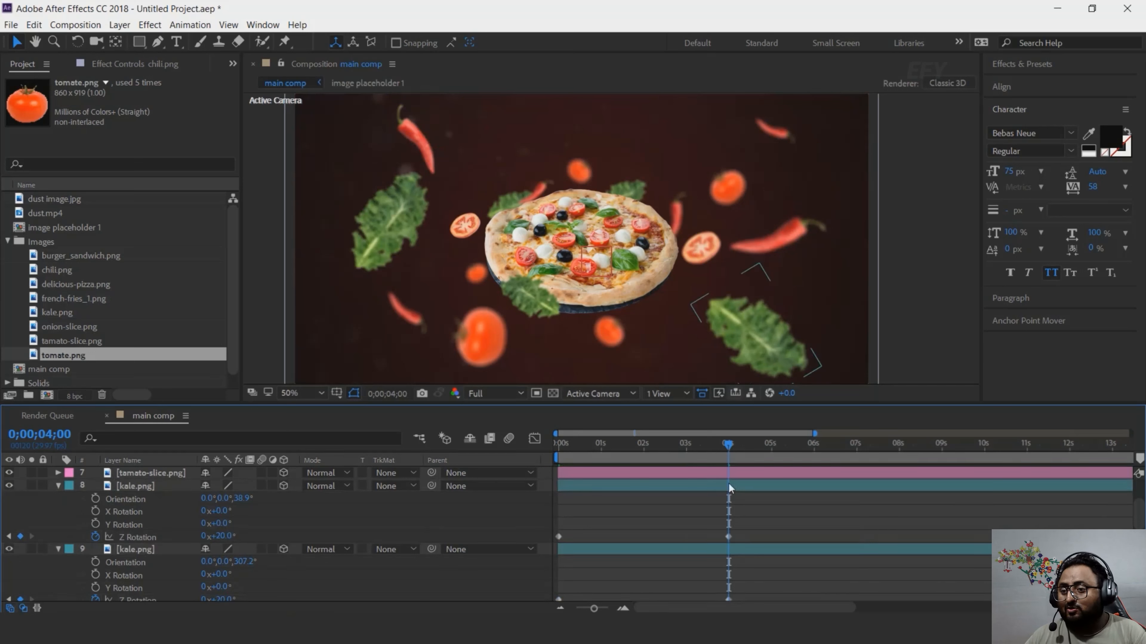
- Set the large left kale leaf's Z Rotation to -20° at 0;00;04;00 so it turns the opposite way
click(390, 242)
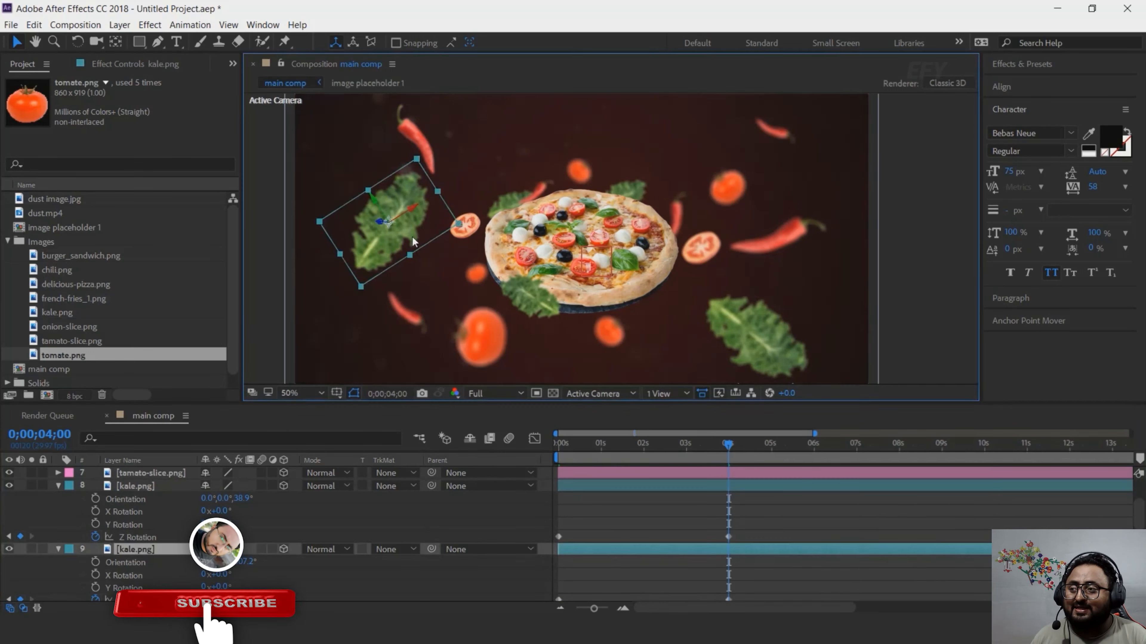
scroll(223, 570, down, 1)
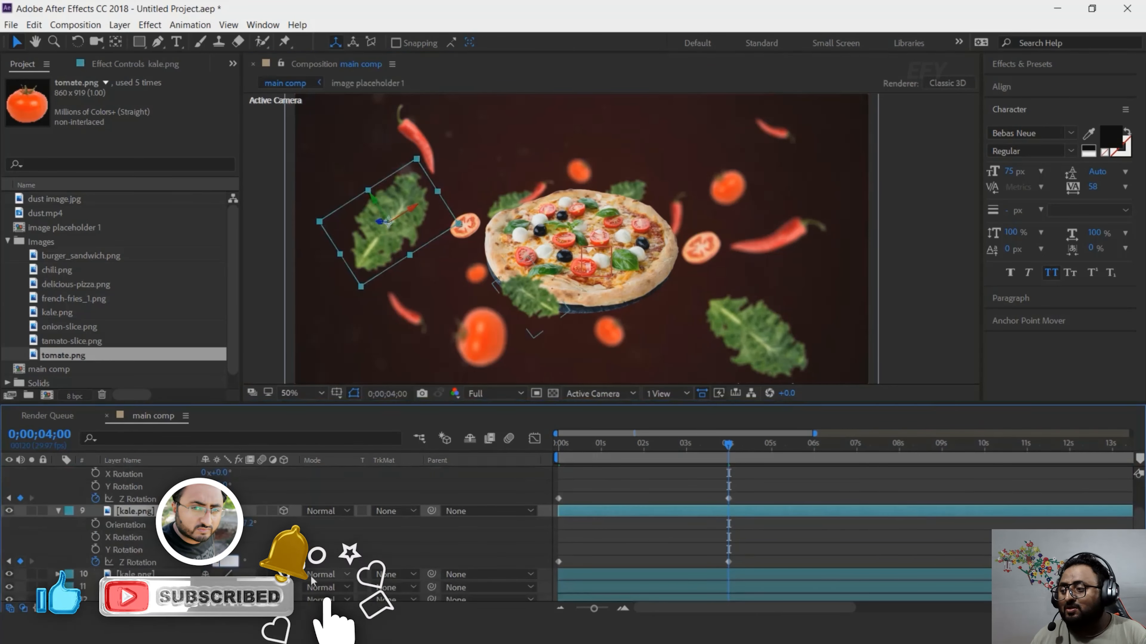
text(-20)
key(Return)
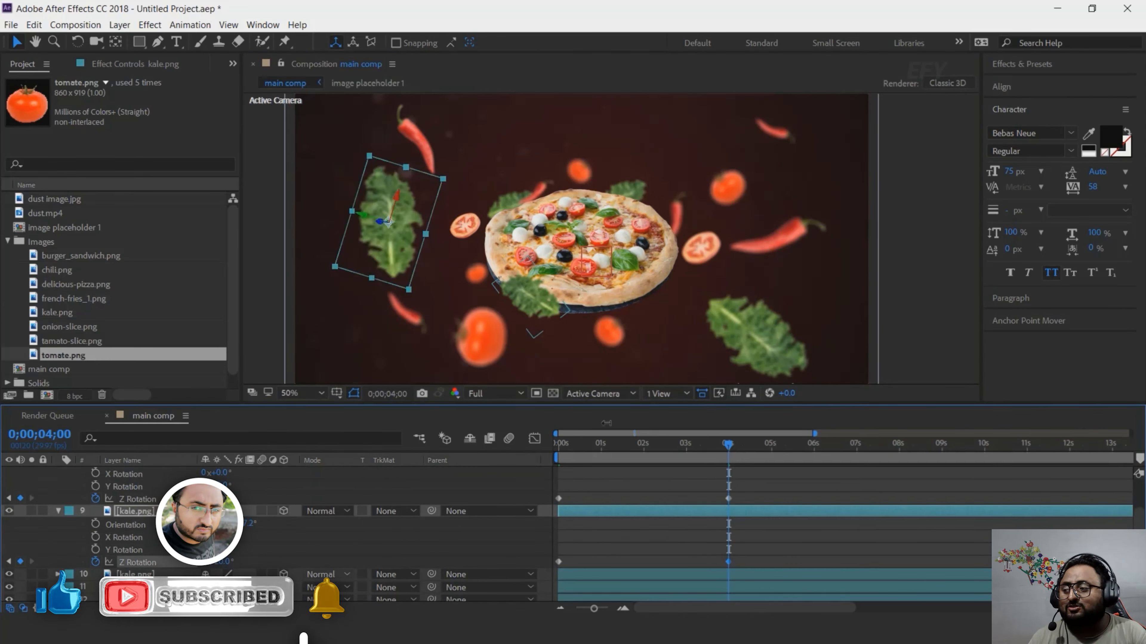
- Set the large right chili's Z Rotation to -20° at 0;00;04;00
click(780, 237)
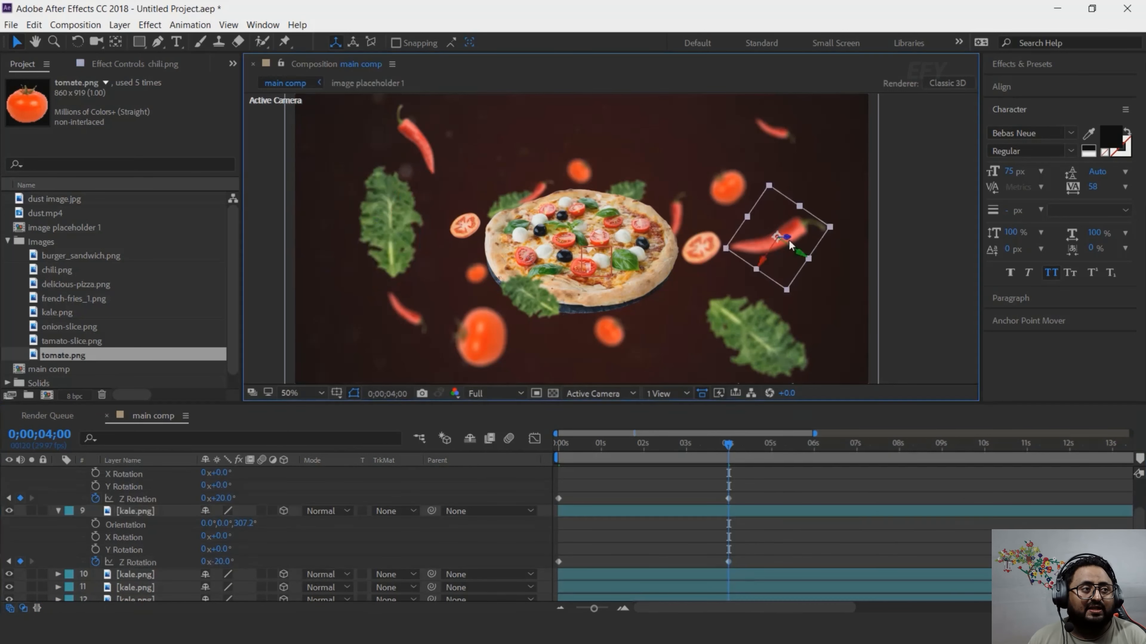
key(r)
click(220, 574)
text(-20)
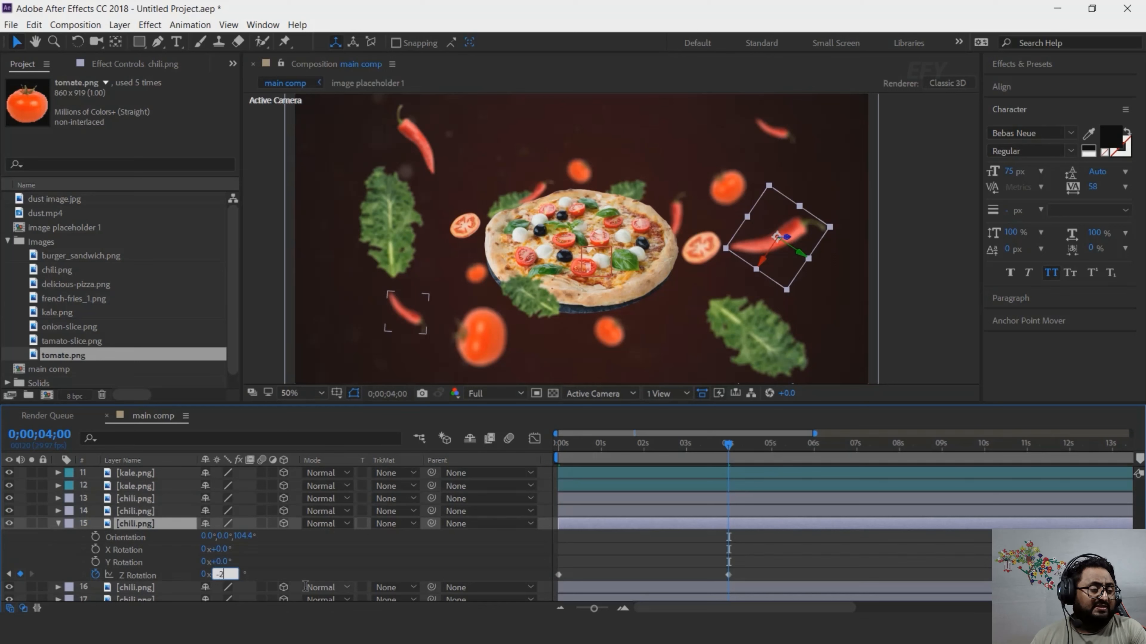
key(Return)
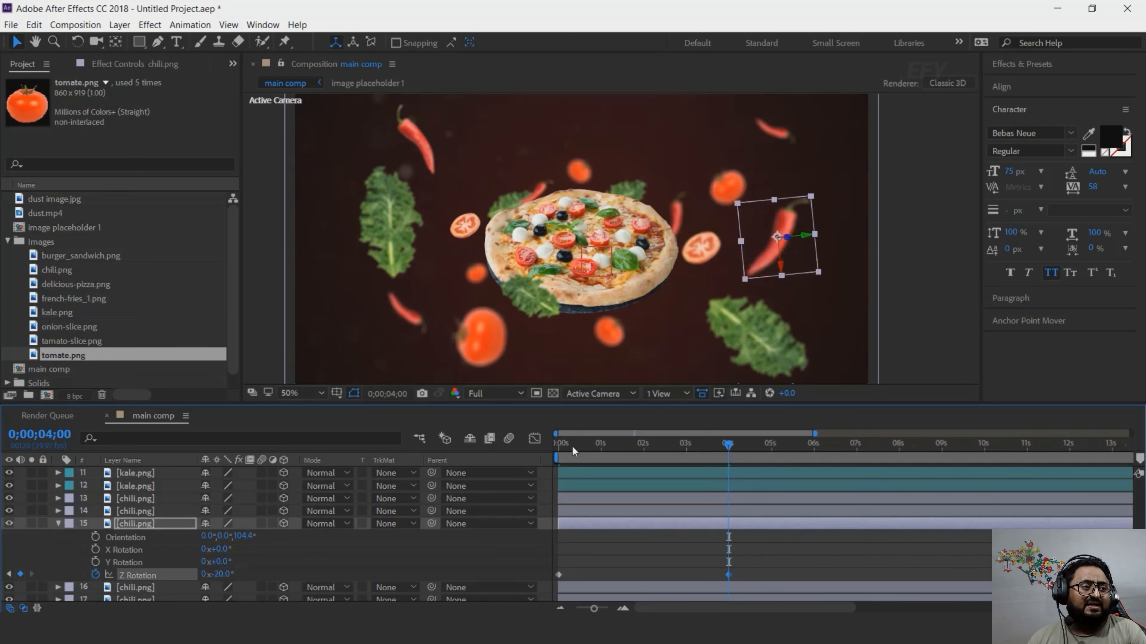
- Preview the ingredient rotations from the start and scrub back to about 0;00;02;14
drag(575, 441, 513, 450)
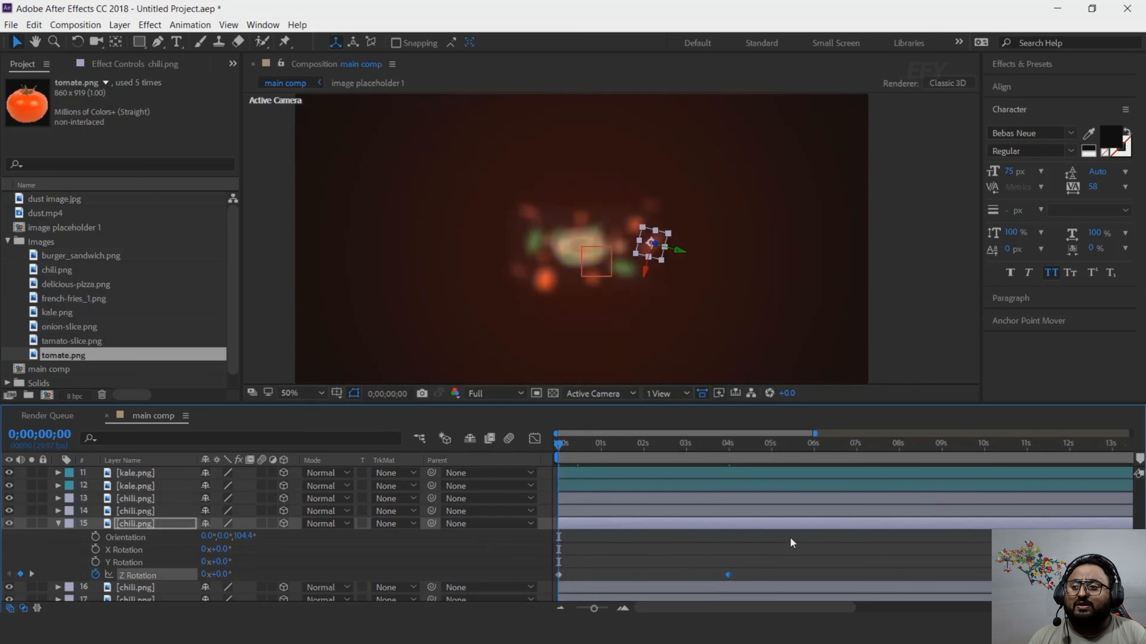
key(space)
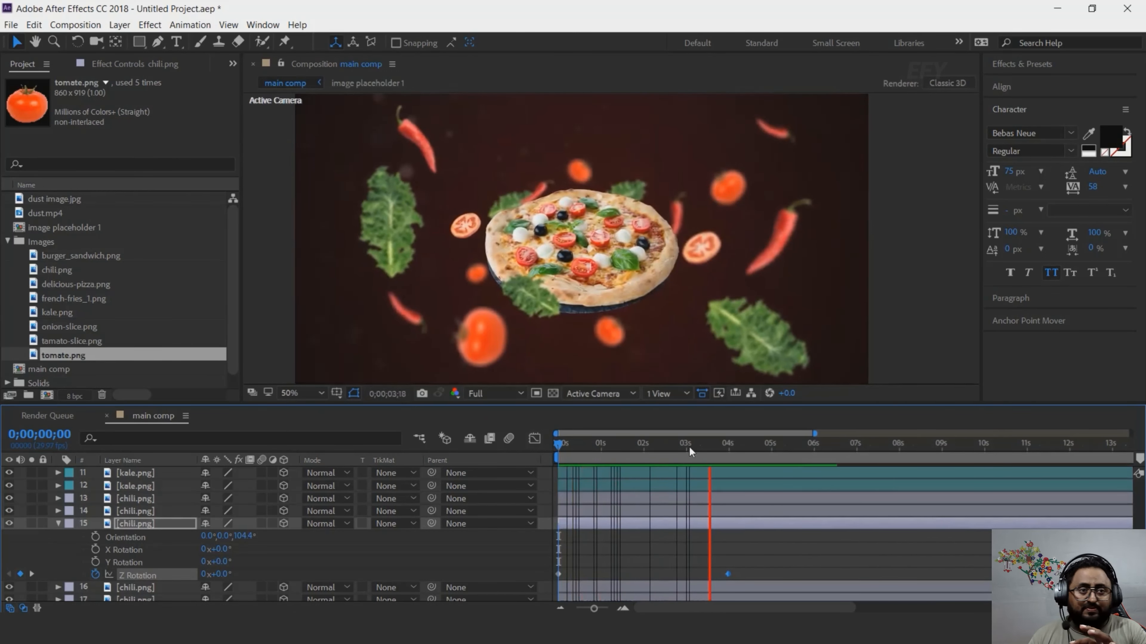
key(space)
drag(696, 448, 662, 450)
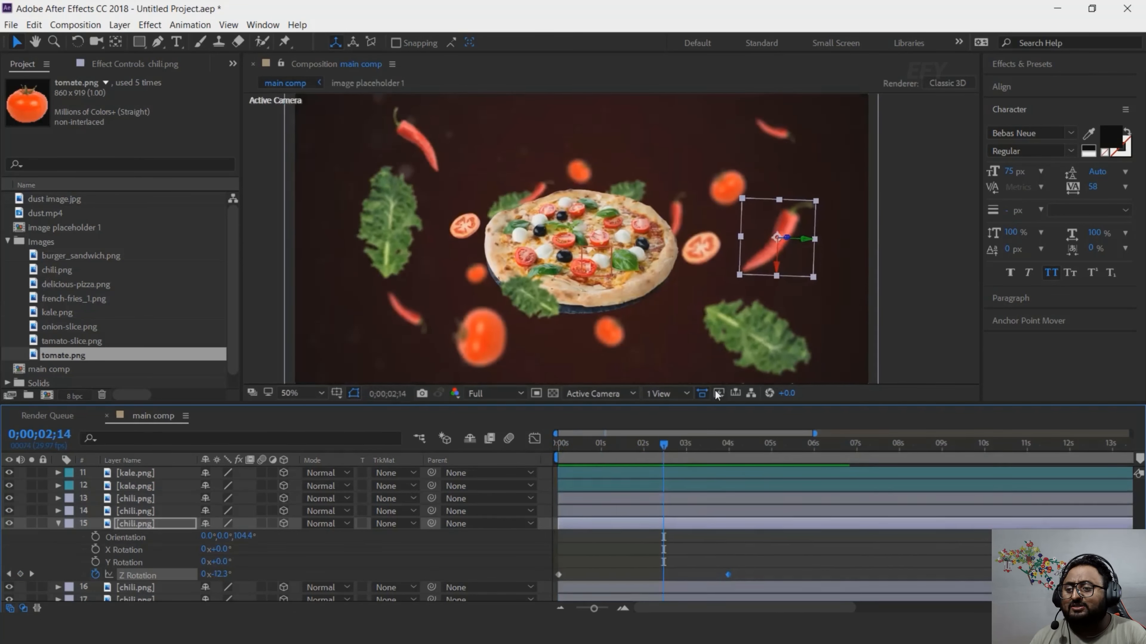
- Reselect the two large outer kale leaves and the two rotating chilies, and add Position keyframes to all four at 0;00;00;00
shift+click(782, 337)
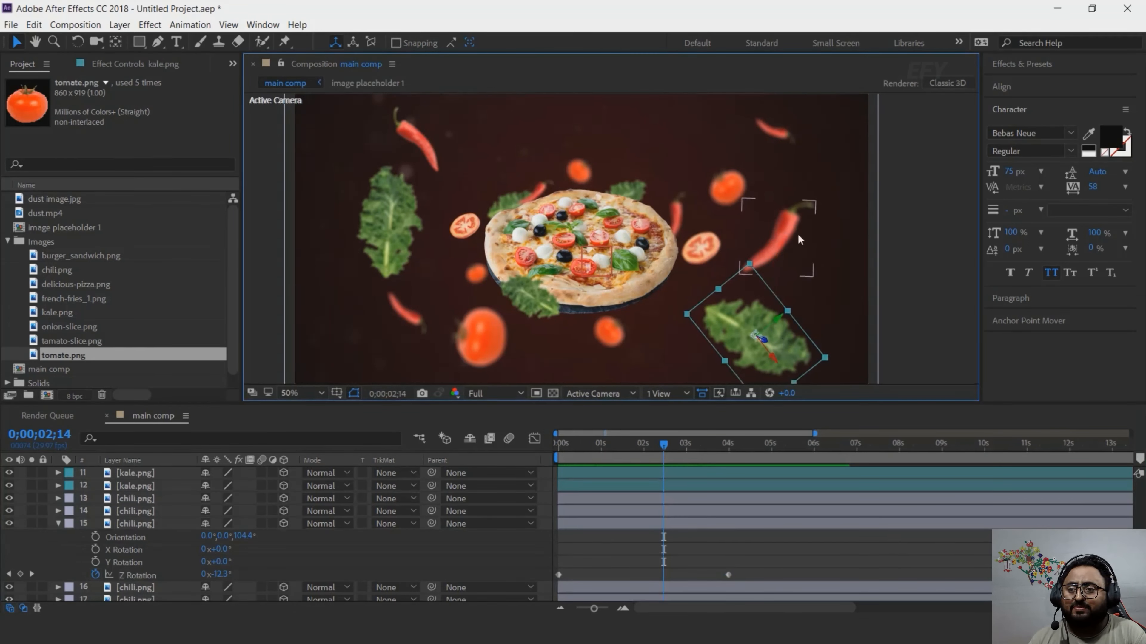
shift+click(409, 237)
shift+click(429, 142)
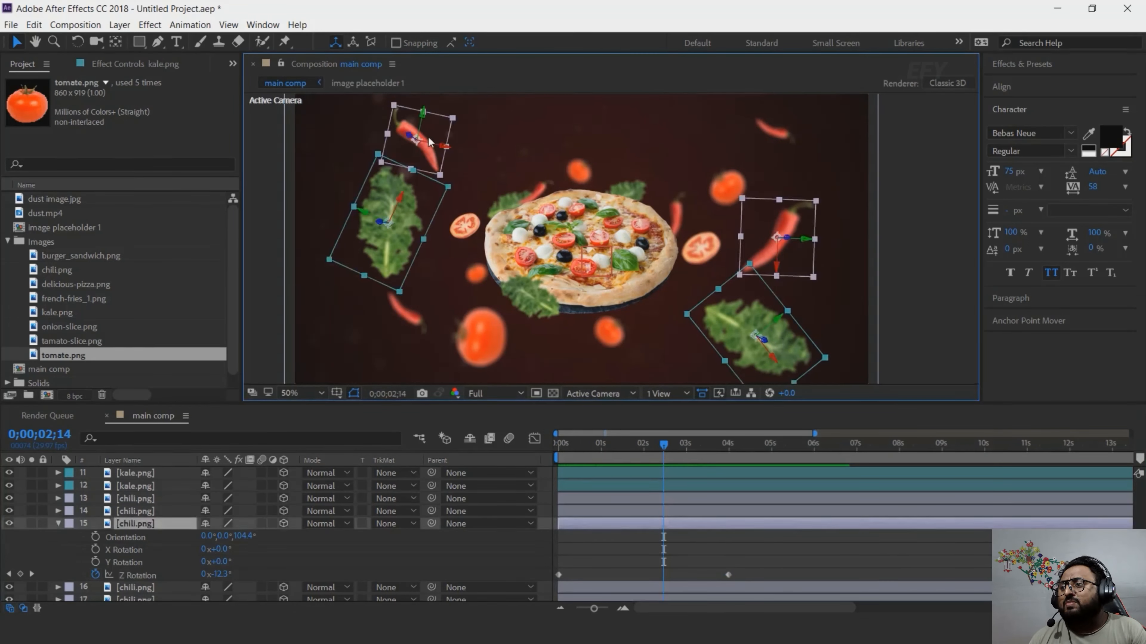
drag(578, 443, 487, 442)
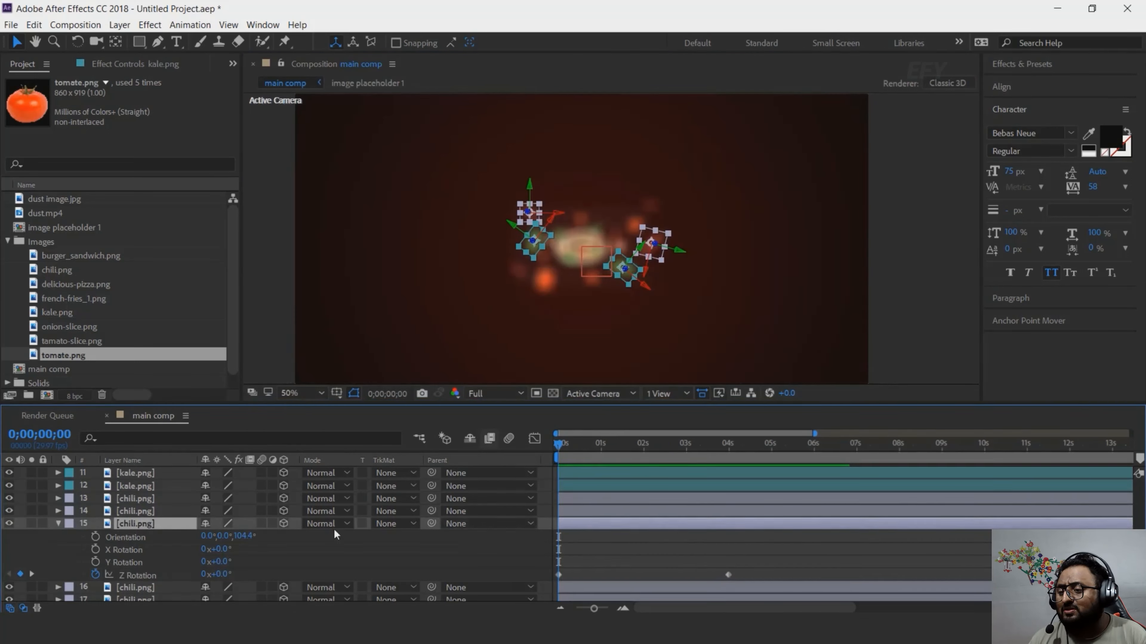
key(p)
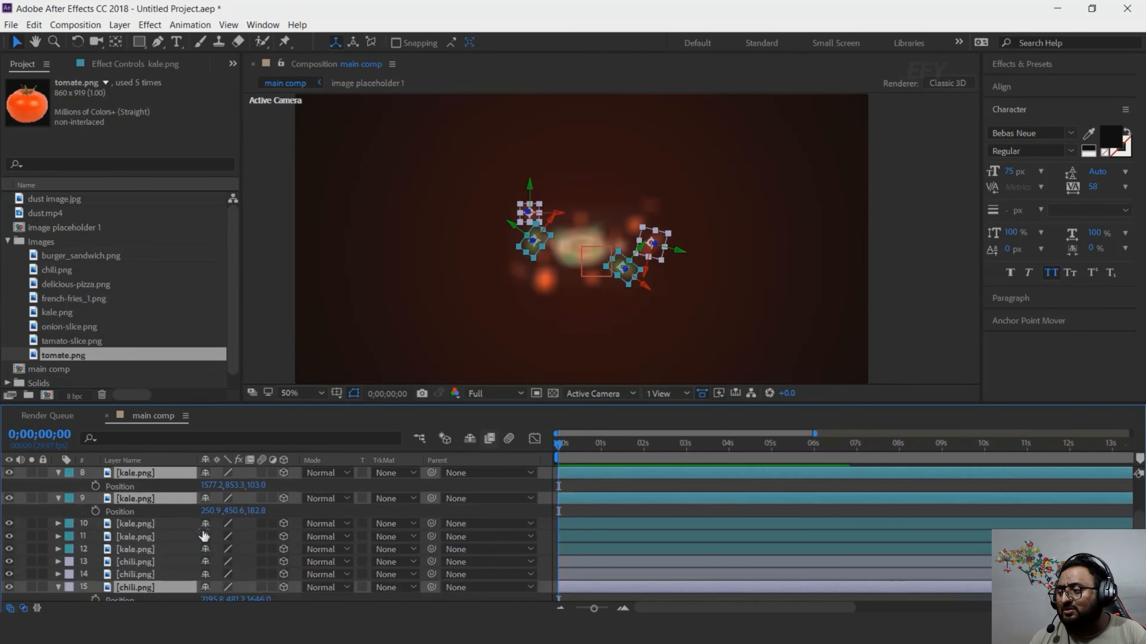
click(93, 485)
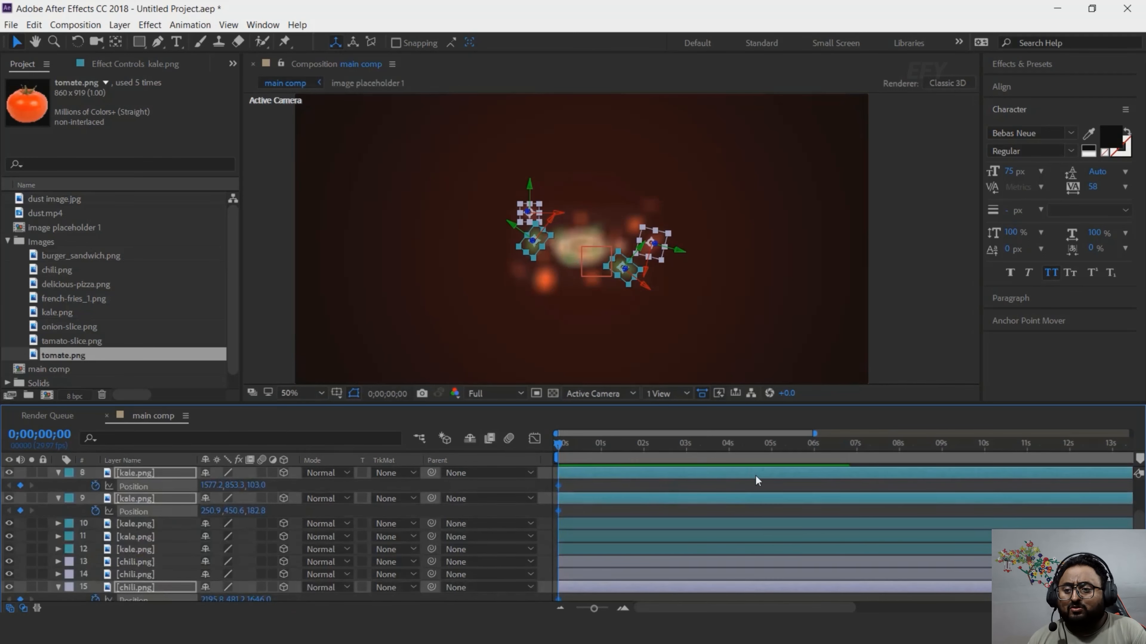
- At 0;00;04;01, move the four selected ingredients toward the camera together, bringing the lower-right kale leaf's Z position to -60, and deselect them
scroll(757, 477, up, 4)
click(729, 445)
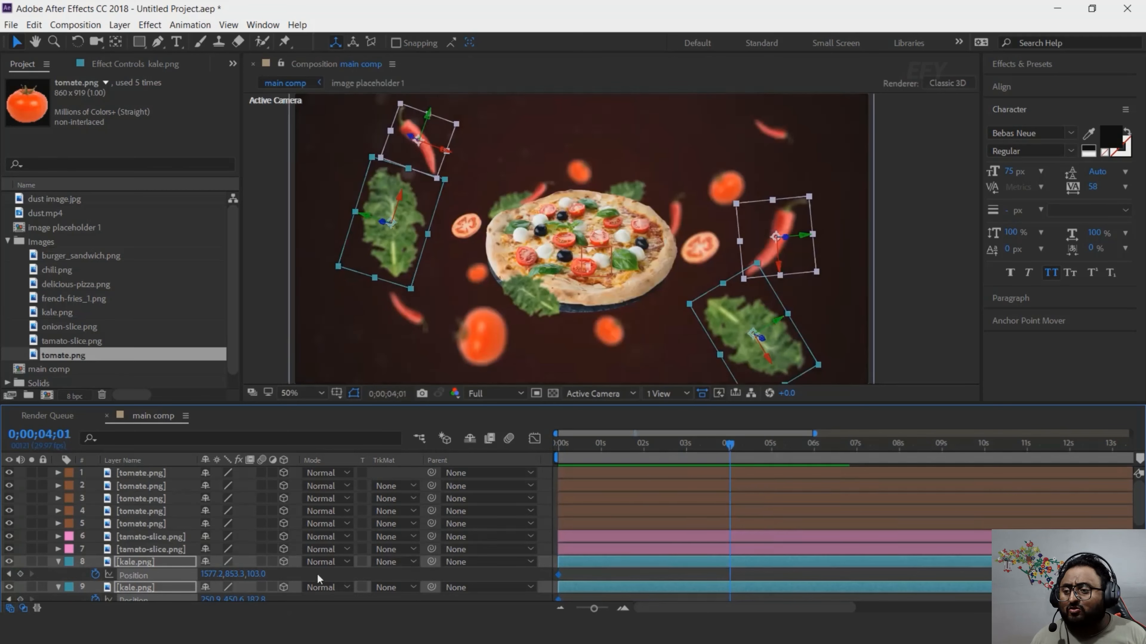
drag(257, 575, 131, 575)
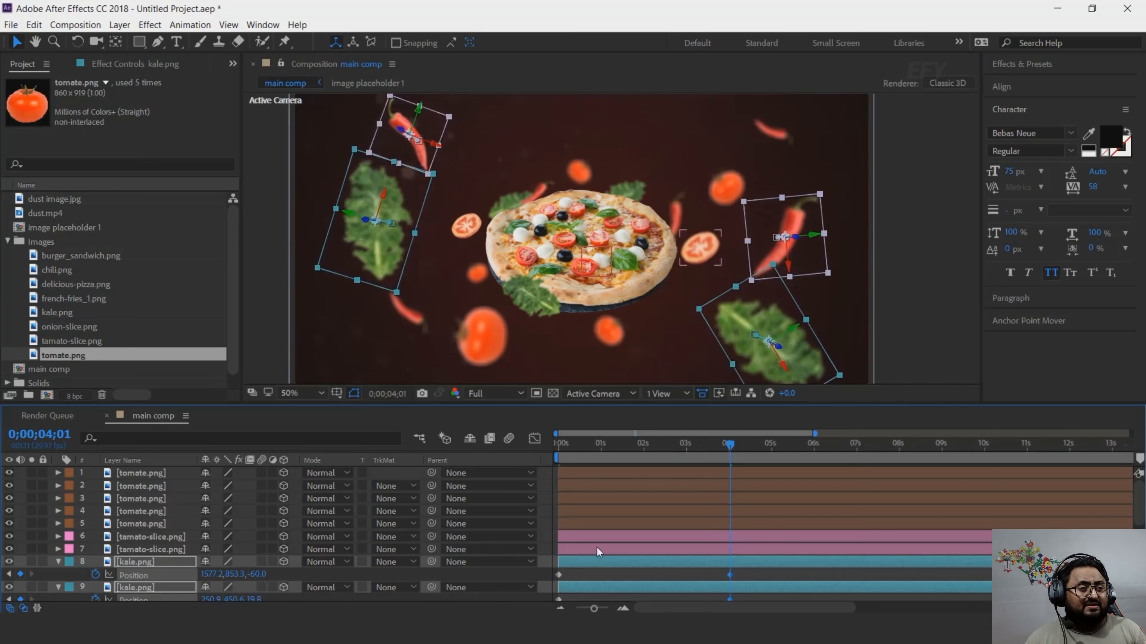
click(620, 573)
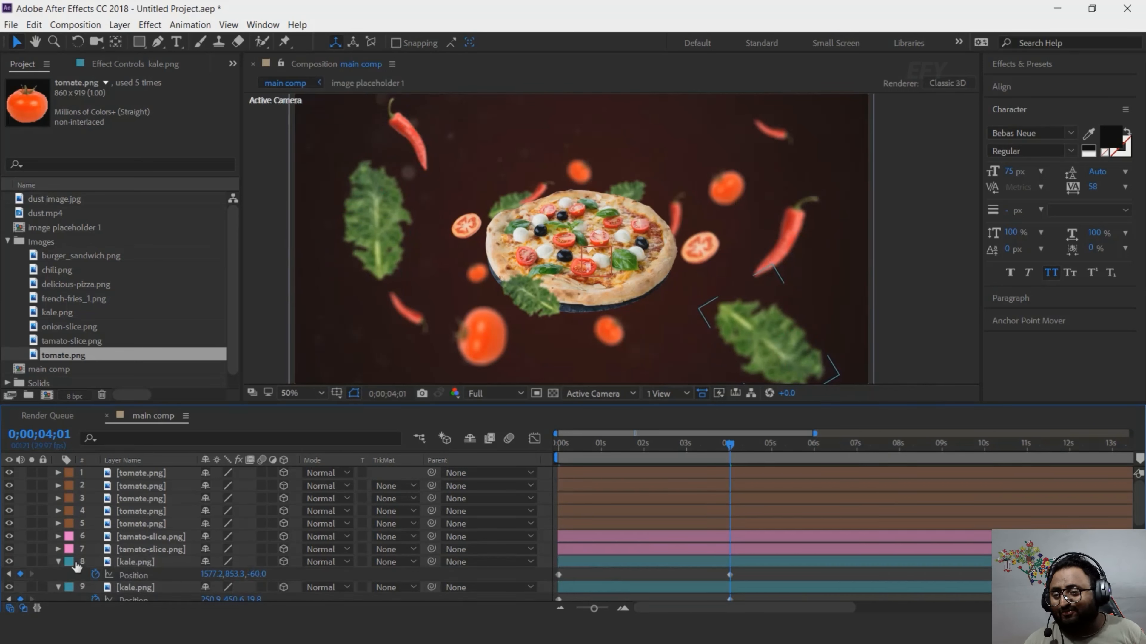
- Collapse the revealed Position properties of the keyframed kale and chili layers
click(58, 561)
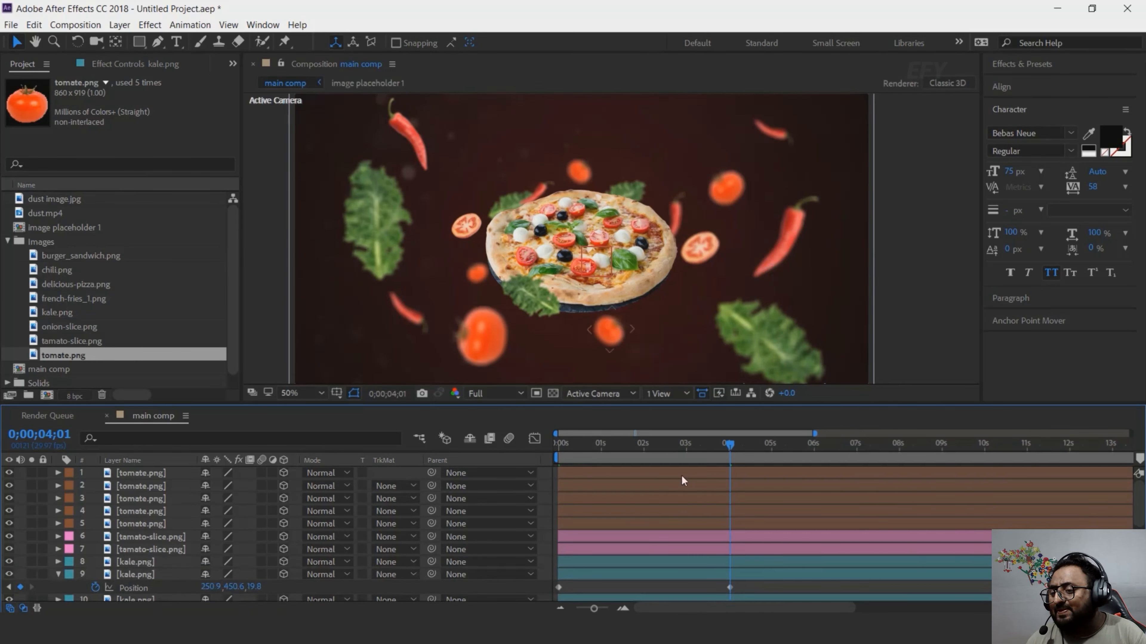
scroll(653, 549, down, 8)
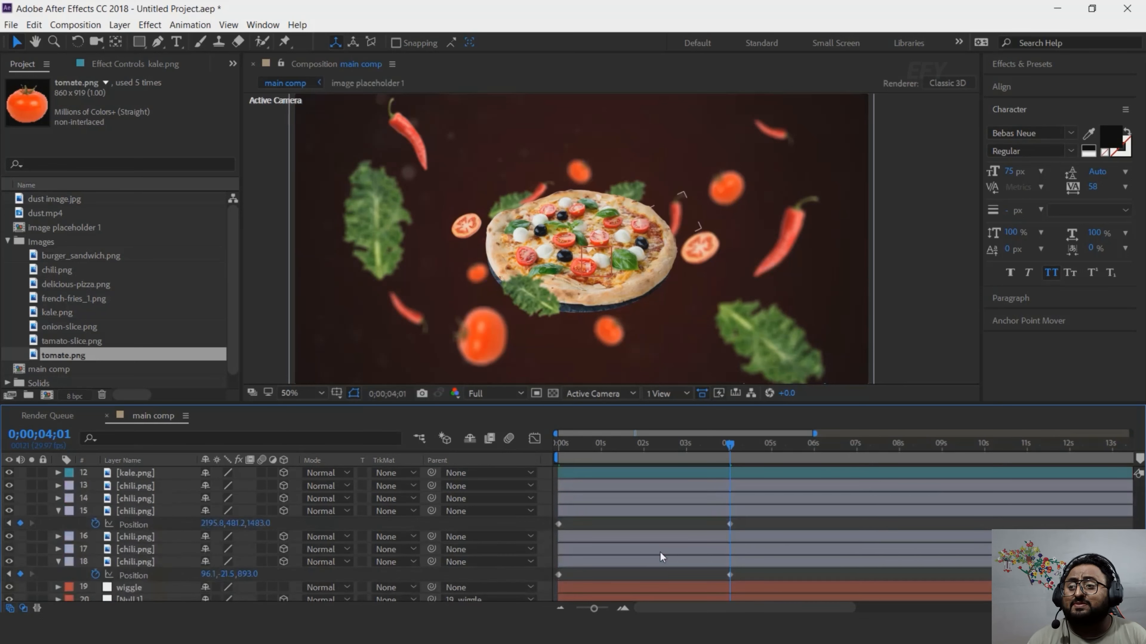
click(57, 505)
scroll(85, 525, up, 2)
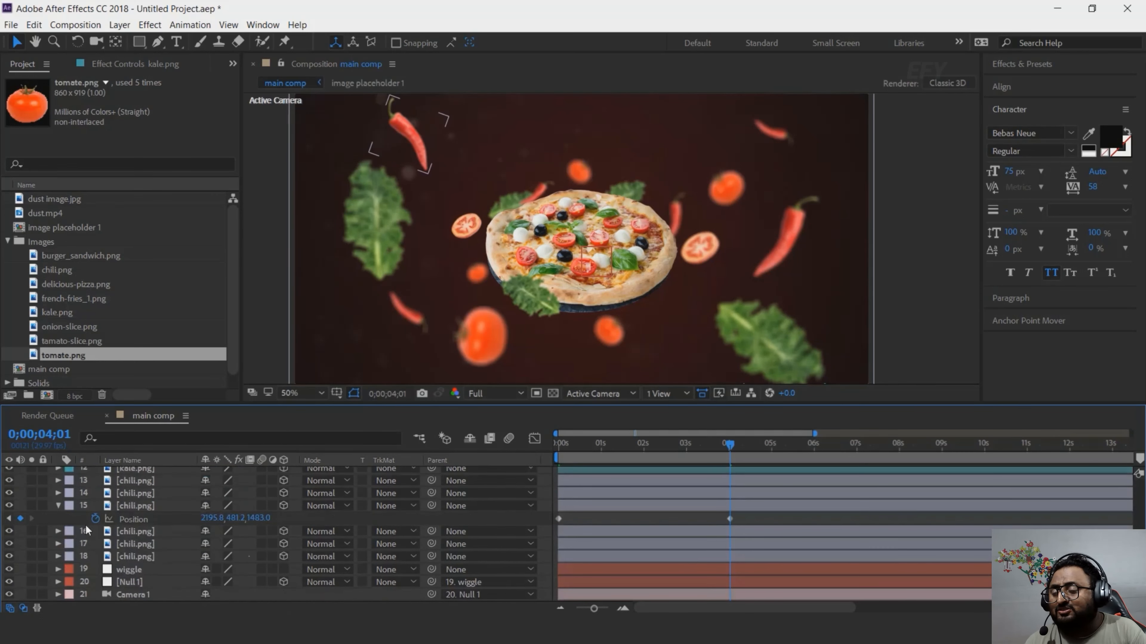
click(58, 506)
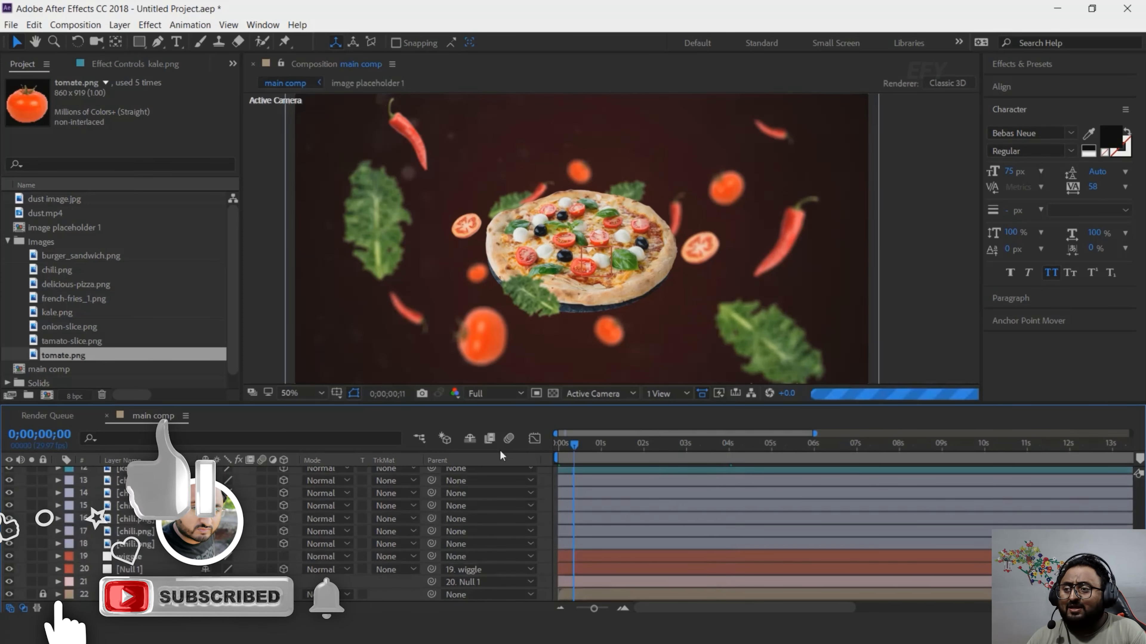
- Add a Position keyframe to Camera 1 at 0;00;00;00
drag(571, 446, 558, 446)
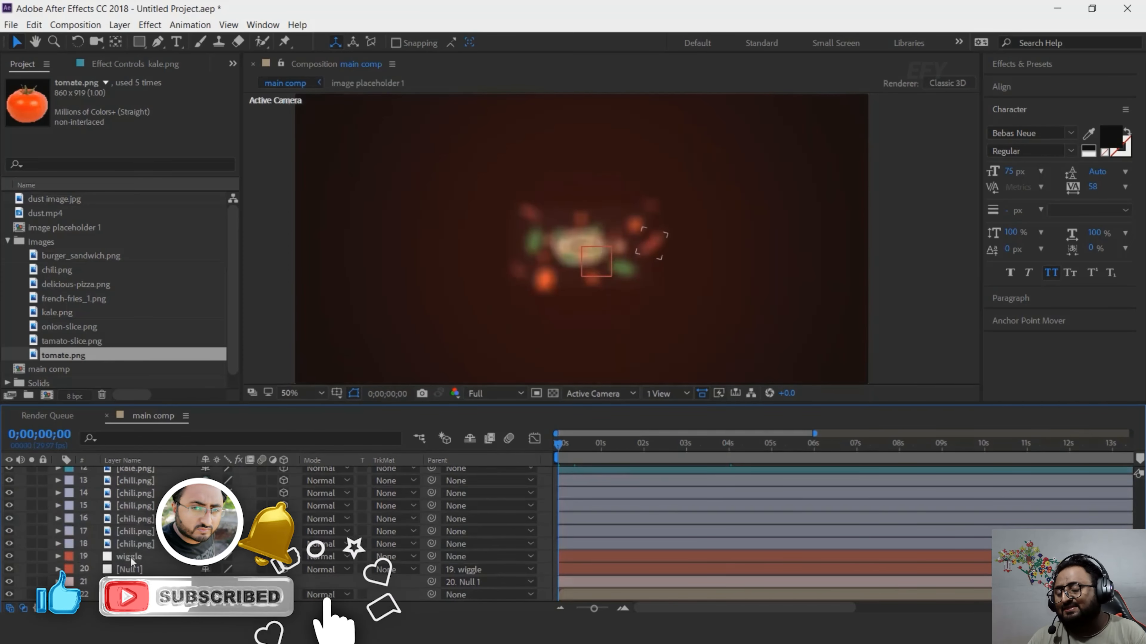
click(130, 582)
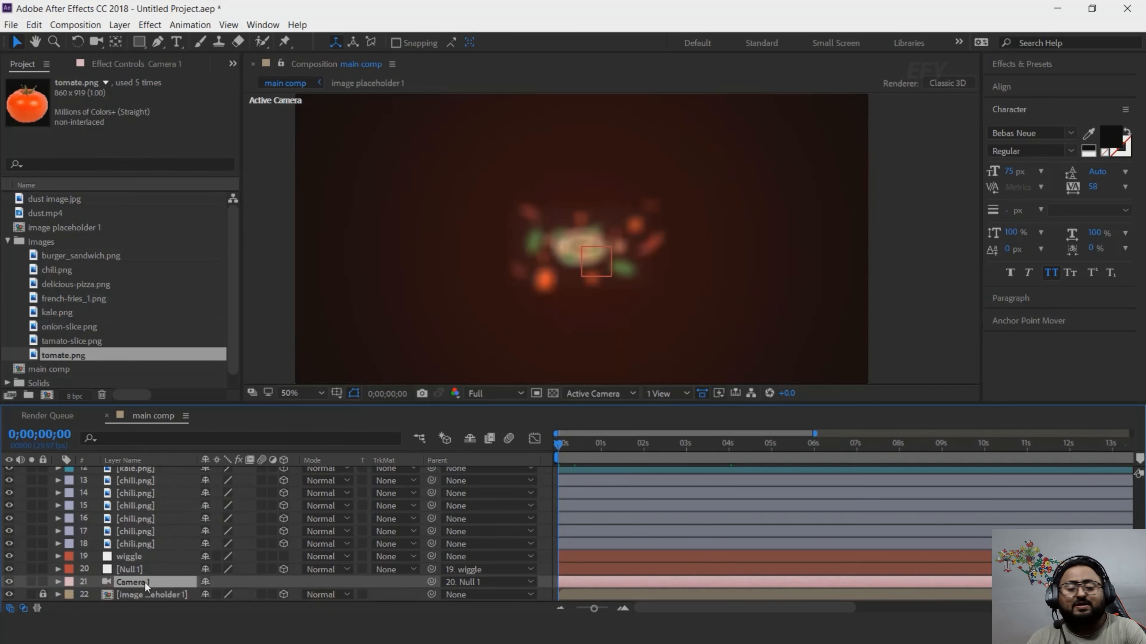
key(p)
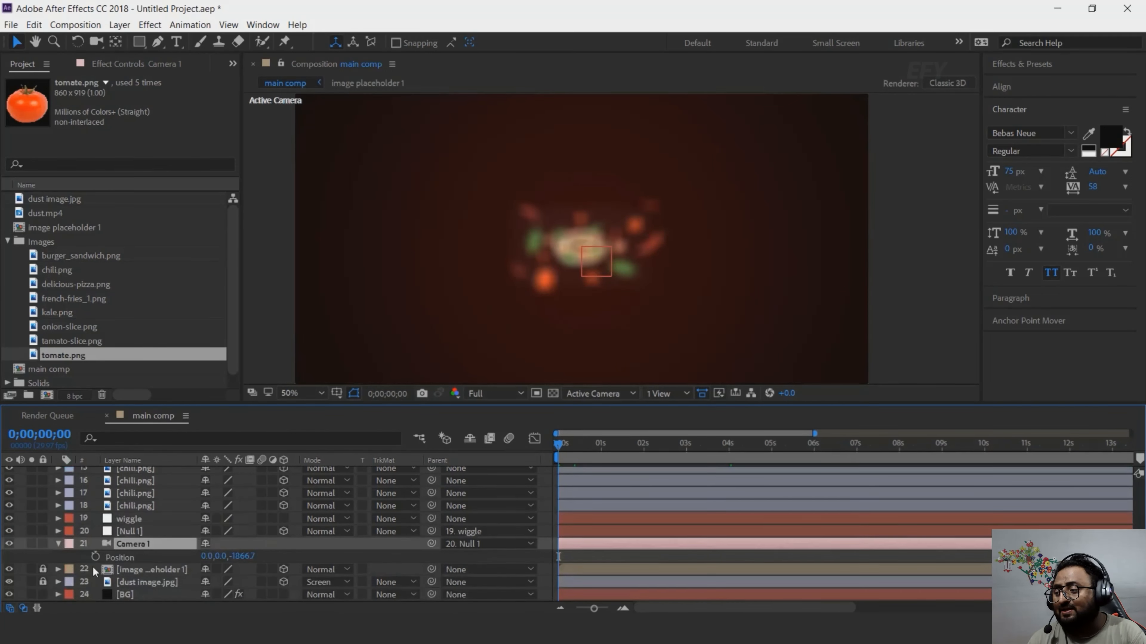
click(94, 557)
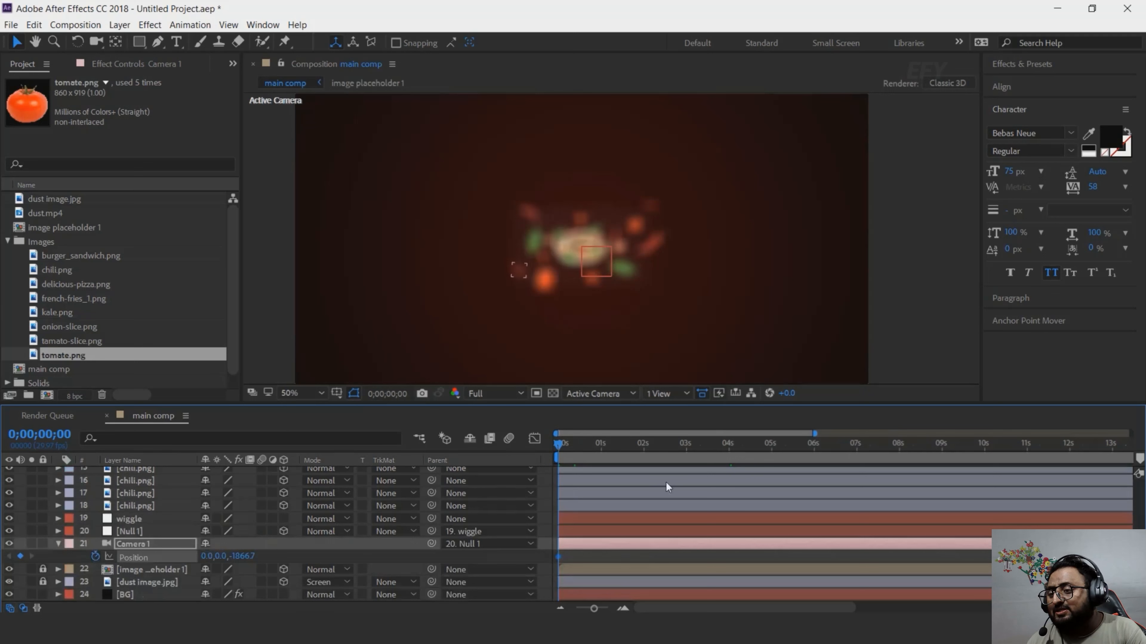
- At 0;00;04;00, set Camera 1's Z position to -1692.7, and move that keyframe to about five seconds
drag(557, 442, 729, 459)
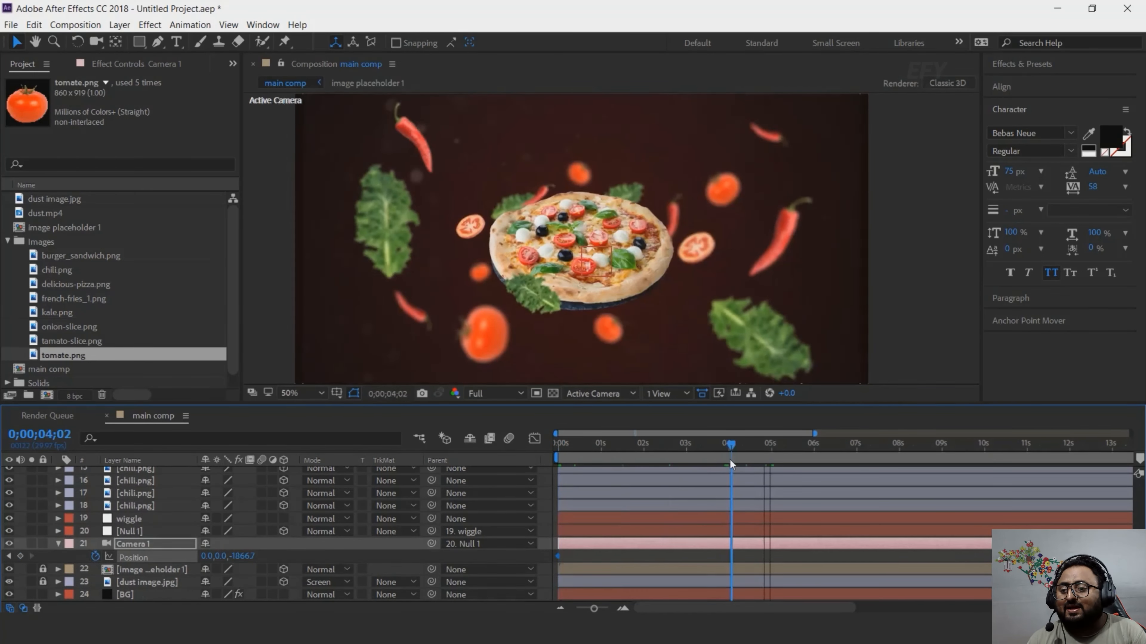
drag(240, 557, 370, 556)
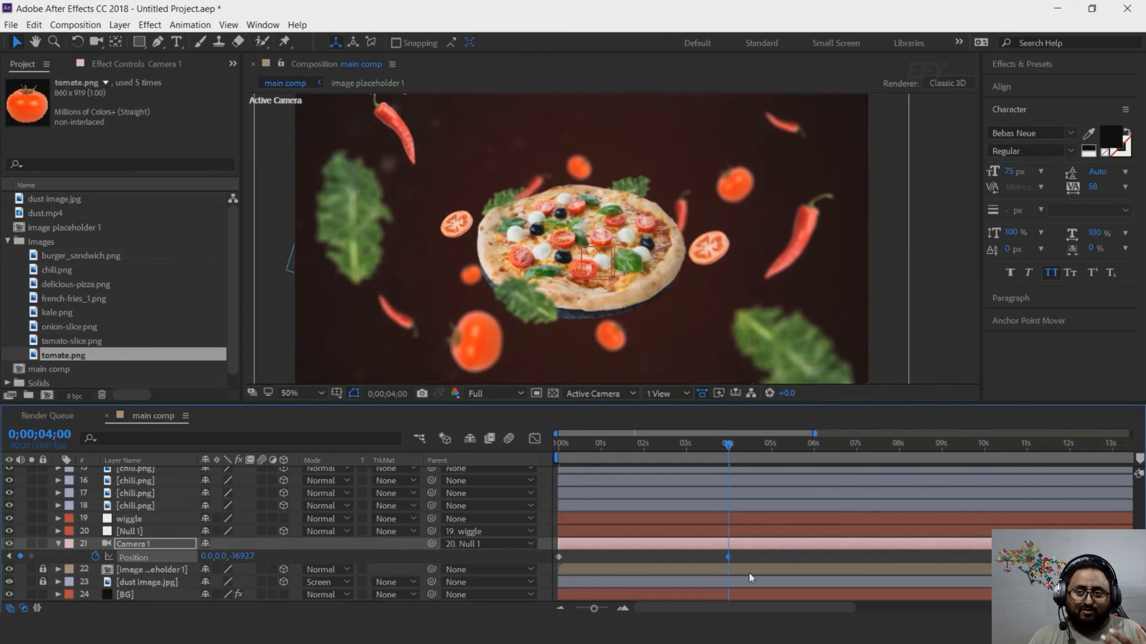
drag(729, 558, 777, 560)
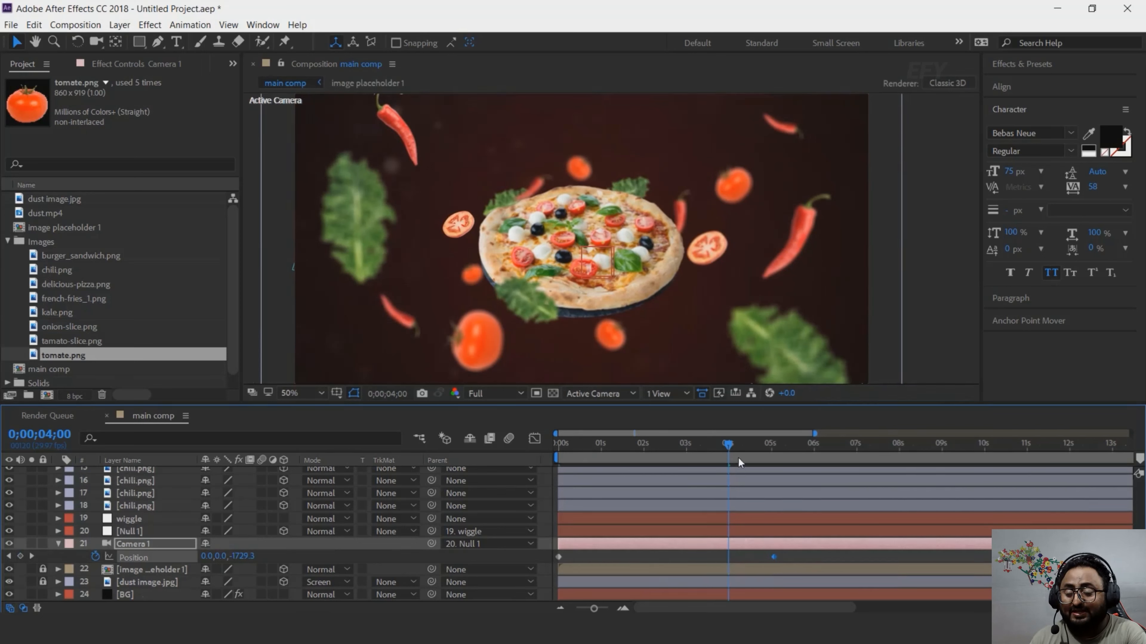
- Collapse Camera 1's Position property and preview the camera push from the start of the composition
drag(728, 444, 605, 444)
click(558, 452)
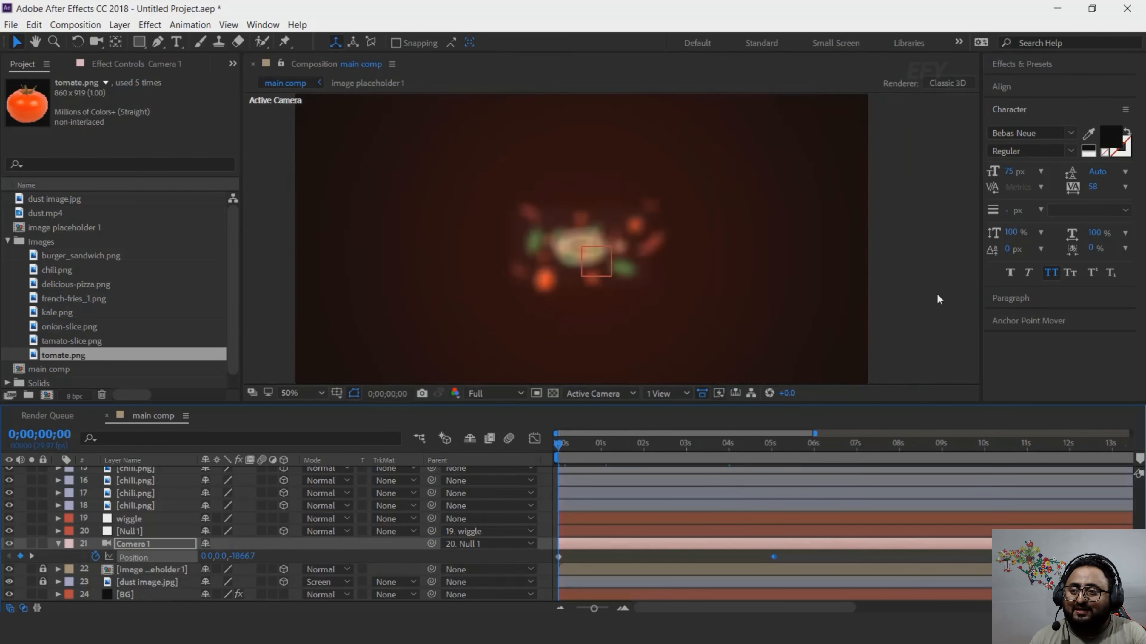
click(58, 543)
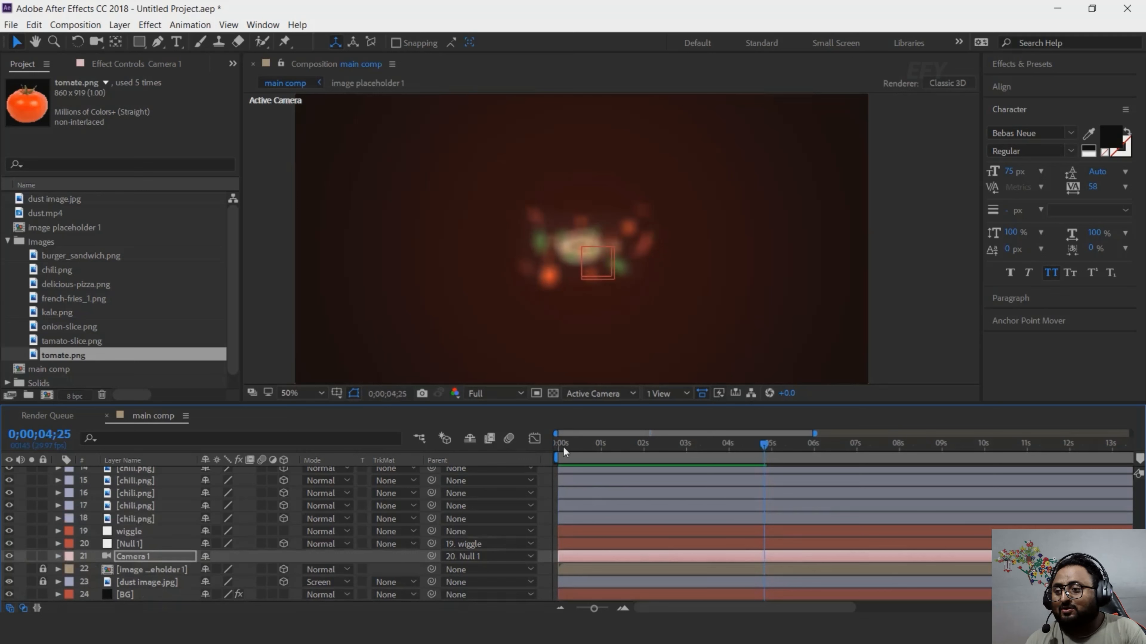
drag(565, 451, 500, 458)
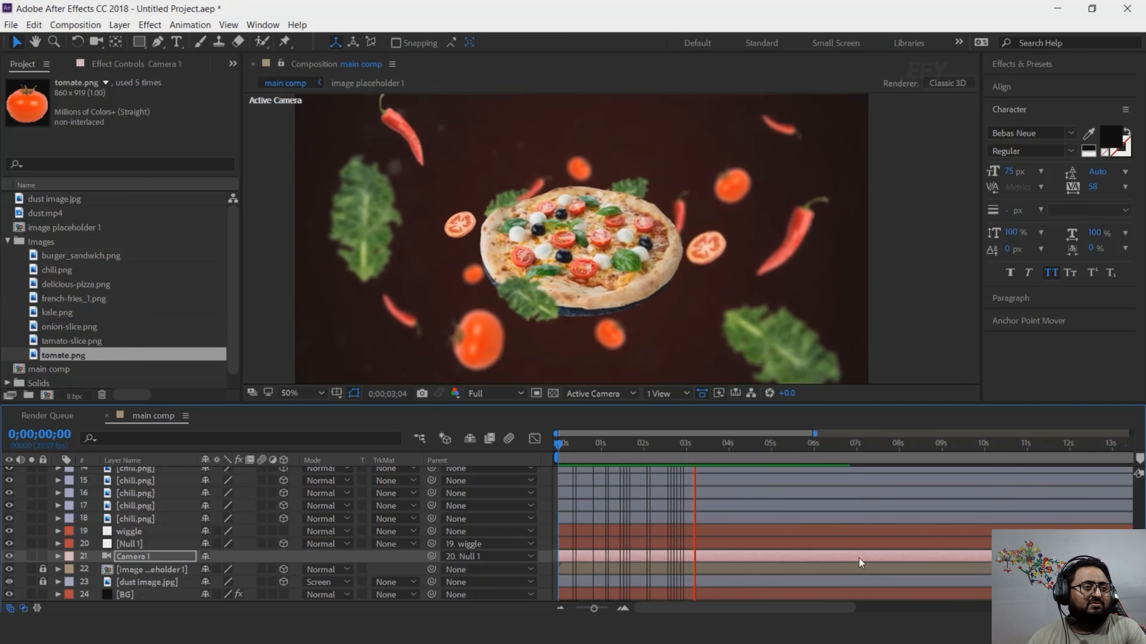
key(space)
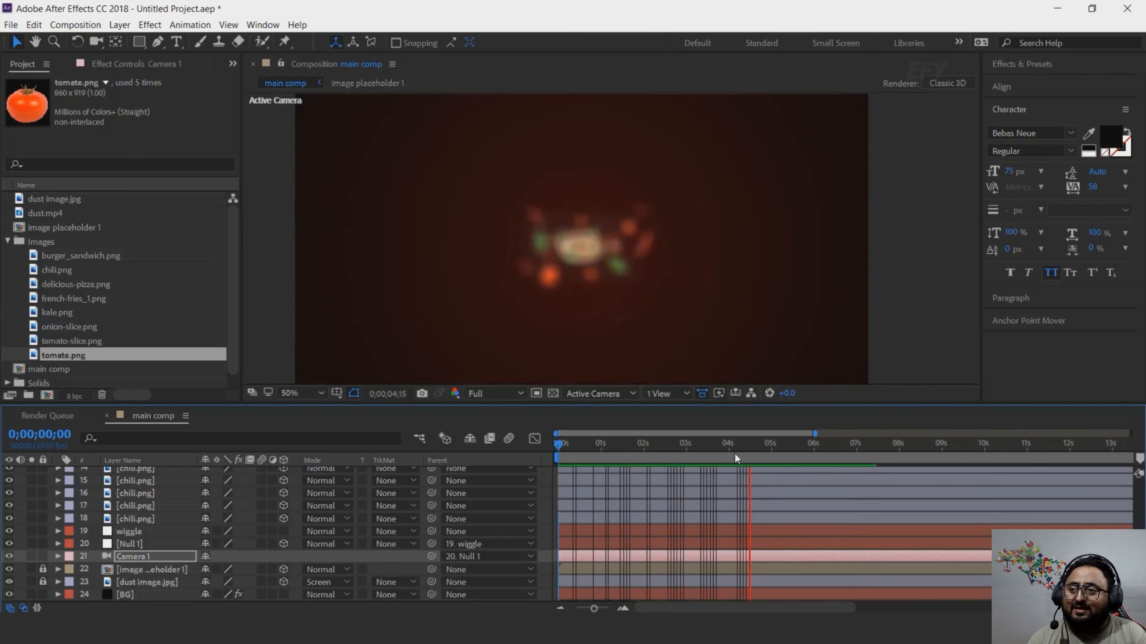
key(space)
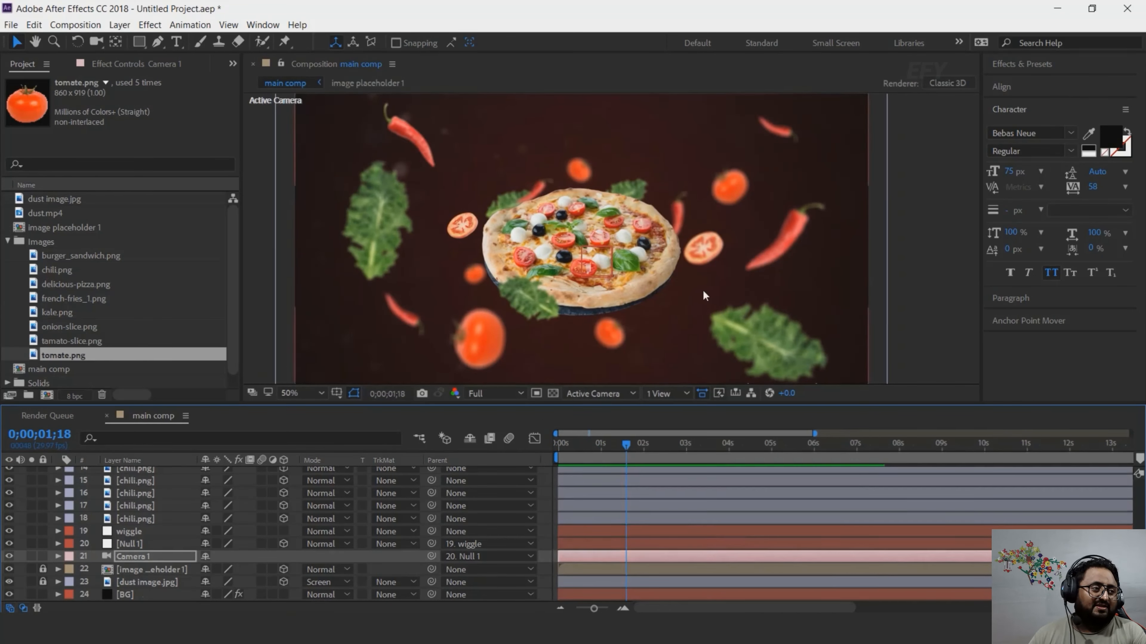
- Add dust.mp4 to the main comp directly below image placeholder 1 and set its blending mode to Screen
click(7, 242)
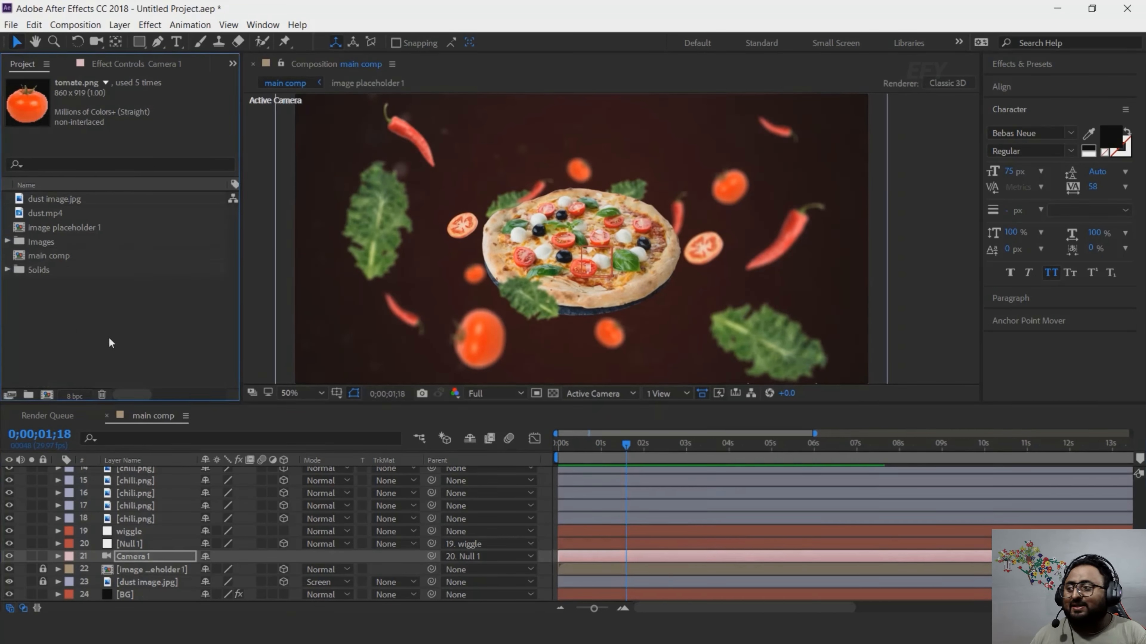
click(55, 215)
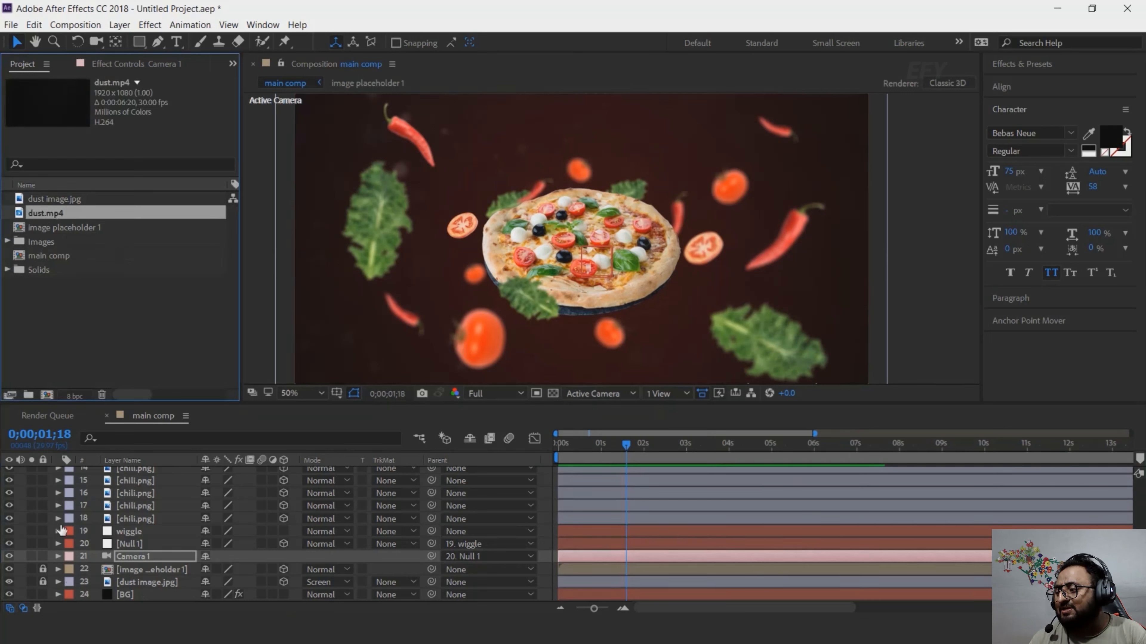
drag(45, 214, 155, 582)
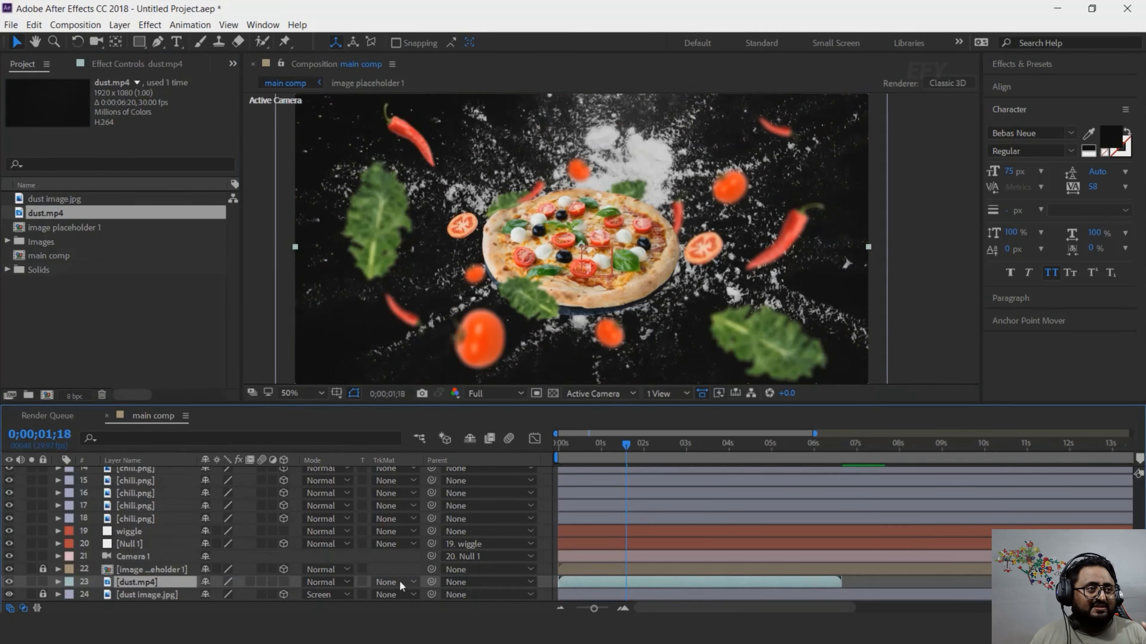
click(335, 583)
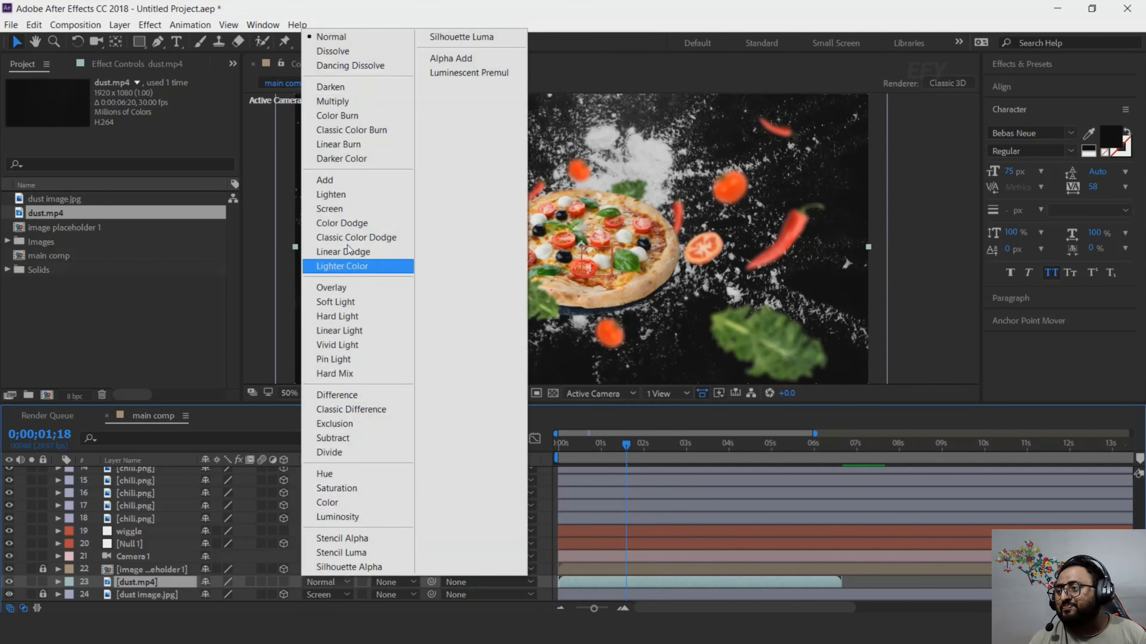
click(342, 214)
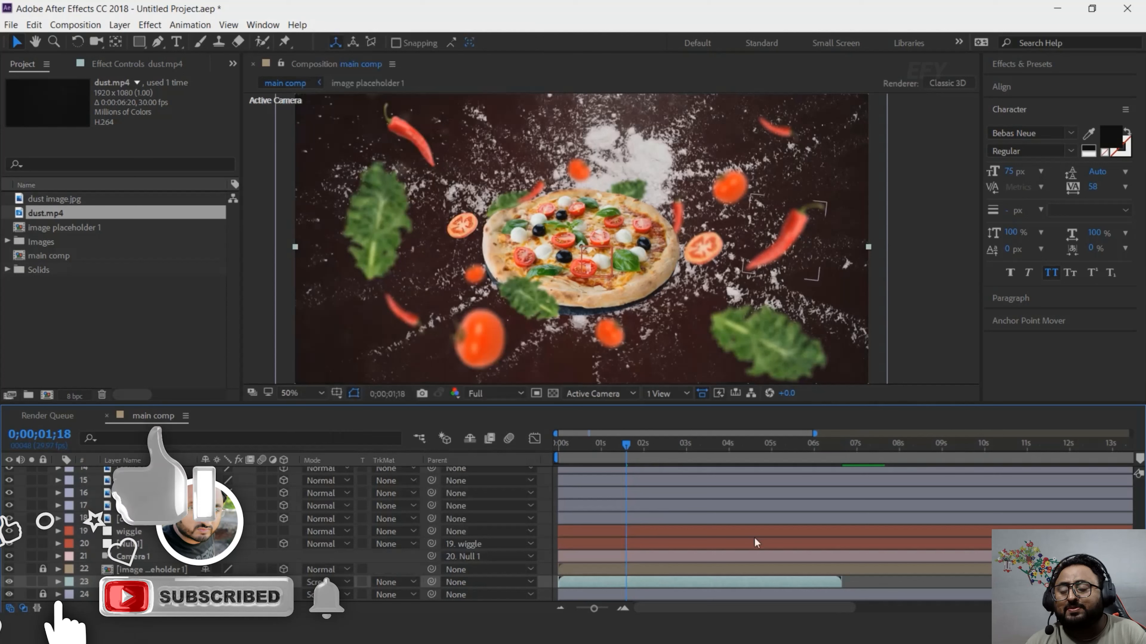
- Try starting the dust.mp4 layer at about 0.6 seconds and preview its timing
key(Home)
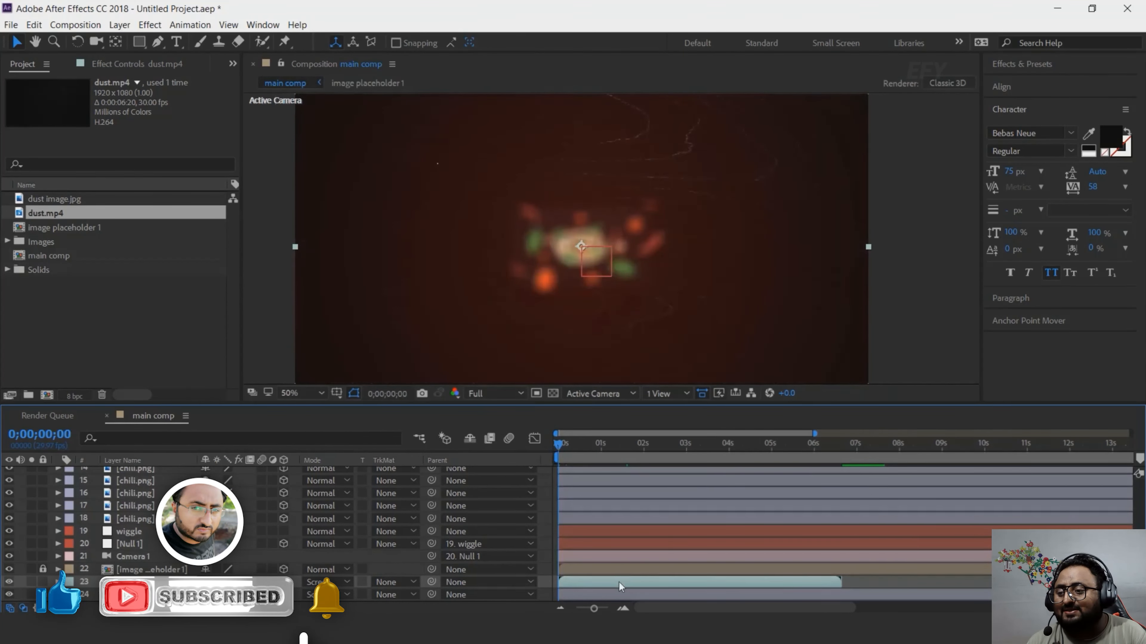
drag(617, 582, 645, 582)
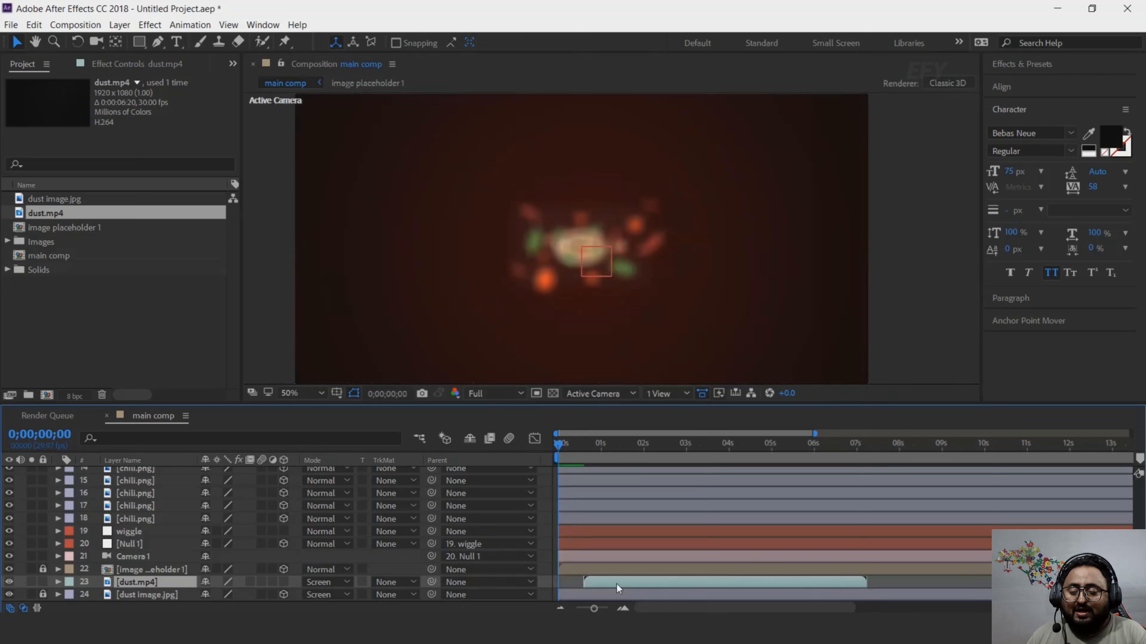
key(space)
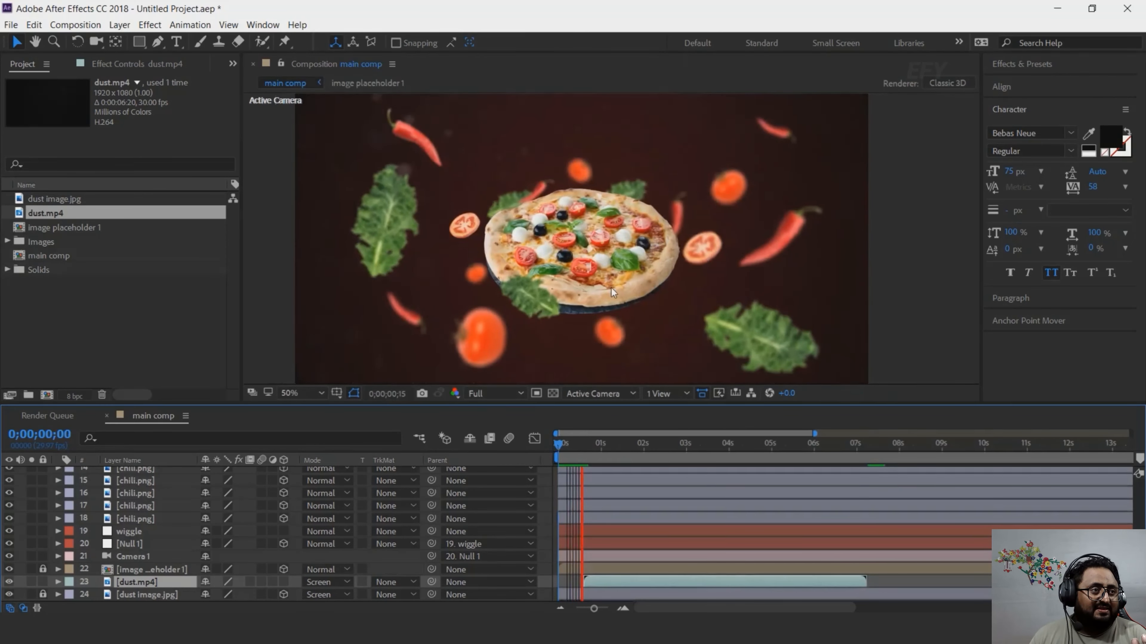
- With the time at 0;00;00;15, shift dust.mp4 earlier and trim its start to about 0.25 seconds, so the burst surrounds the pizza
click(561, 443)
drag(566, 444, 579, 445)
drag(604, 586, 574, 582)
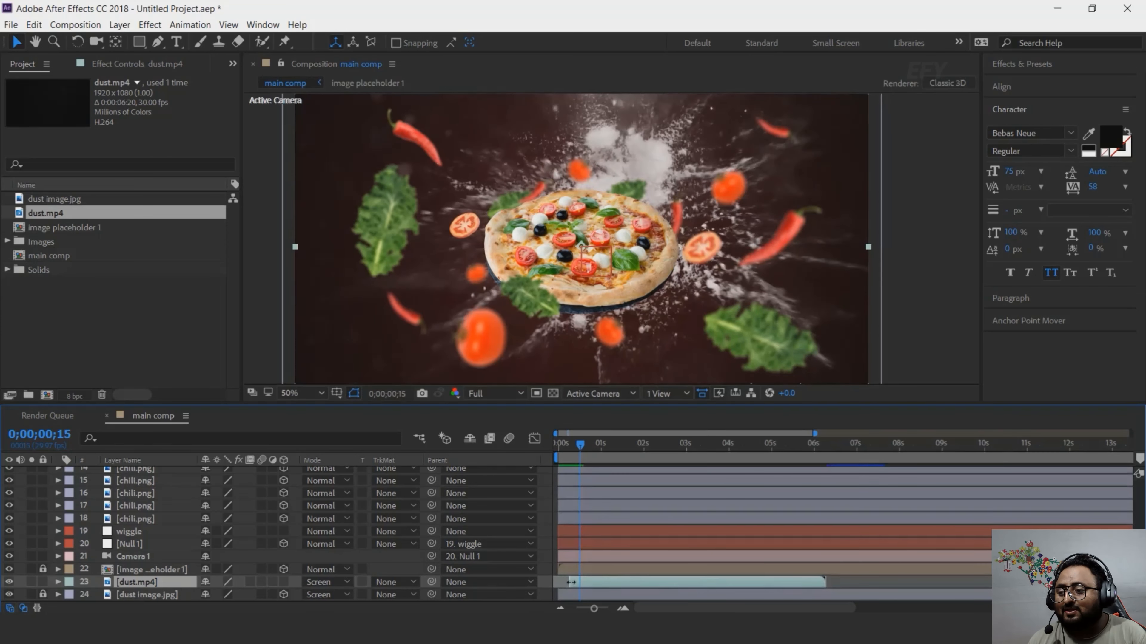
drag(601, 584, 595, 584)
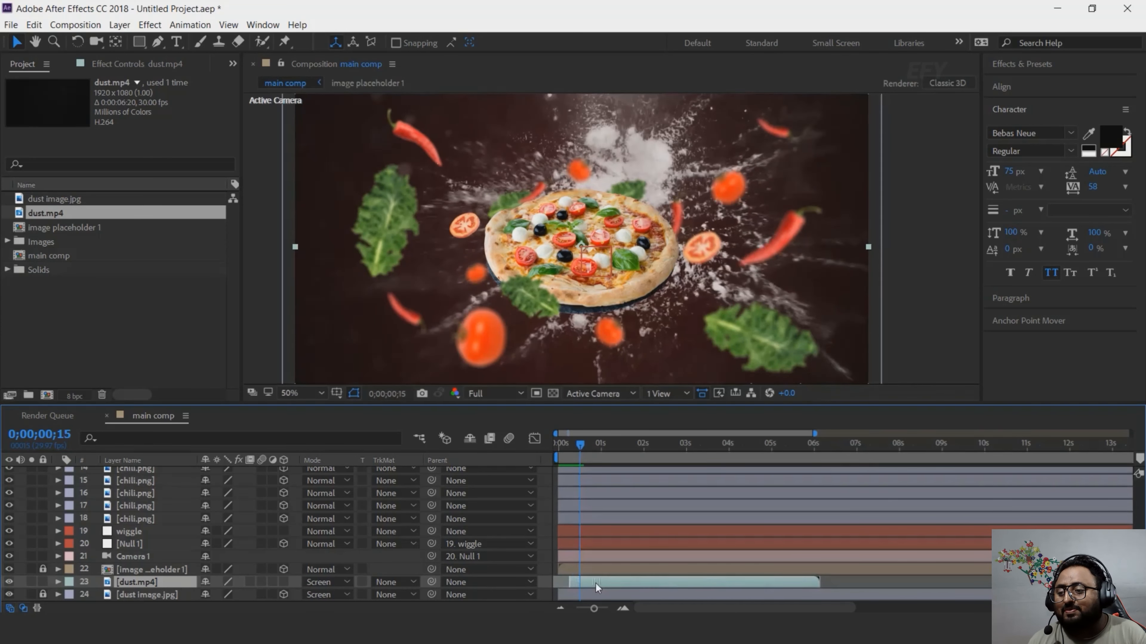
- Preview the retimed dust burst from the start of the composition
click(554, 447)
key(space)
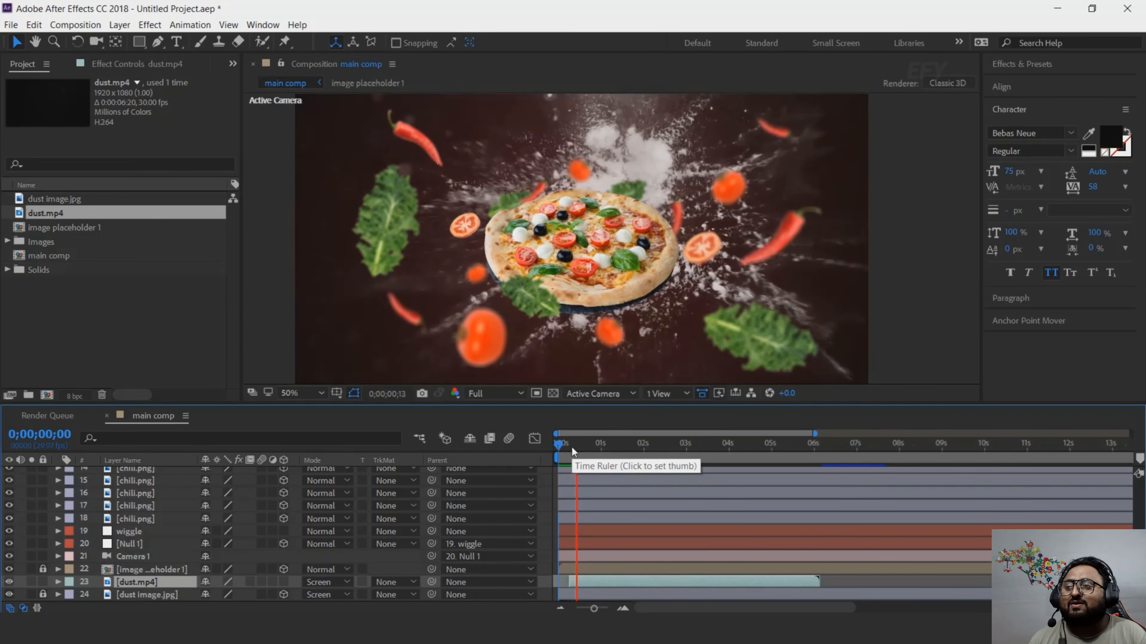
click(551, 447)
click(551, 447)
key(space)
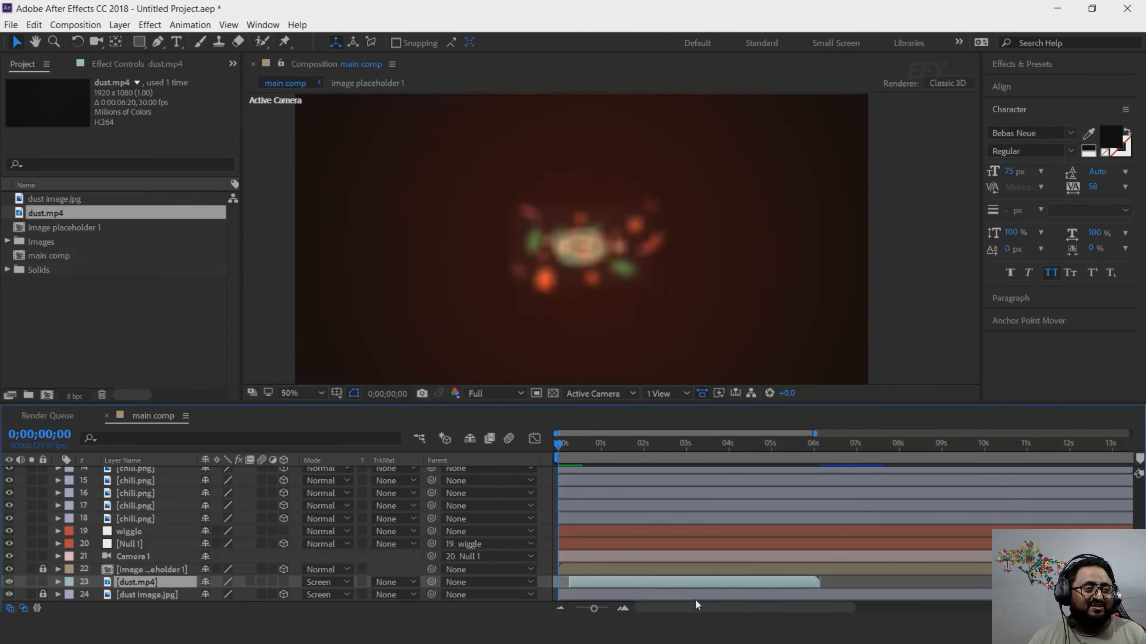
- At 0;00;00;28, apply the Tint effect to dust.mp4 and map white to a dark red sampled from the composition
click(589, 448)
click(599, 454)
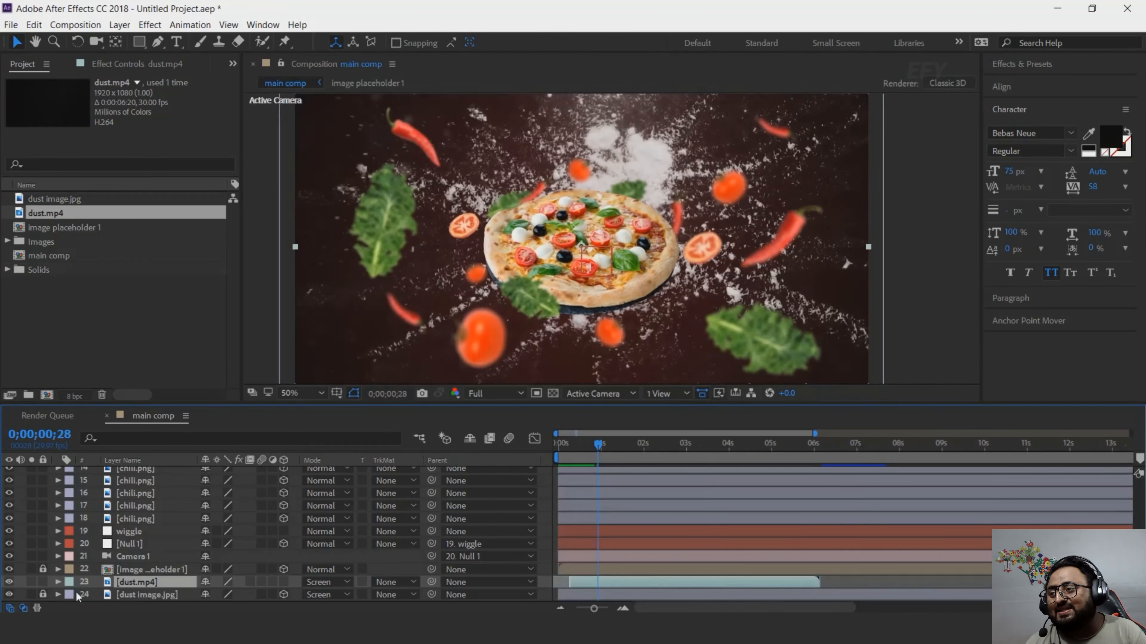
scroll(150, 580, down, 1)
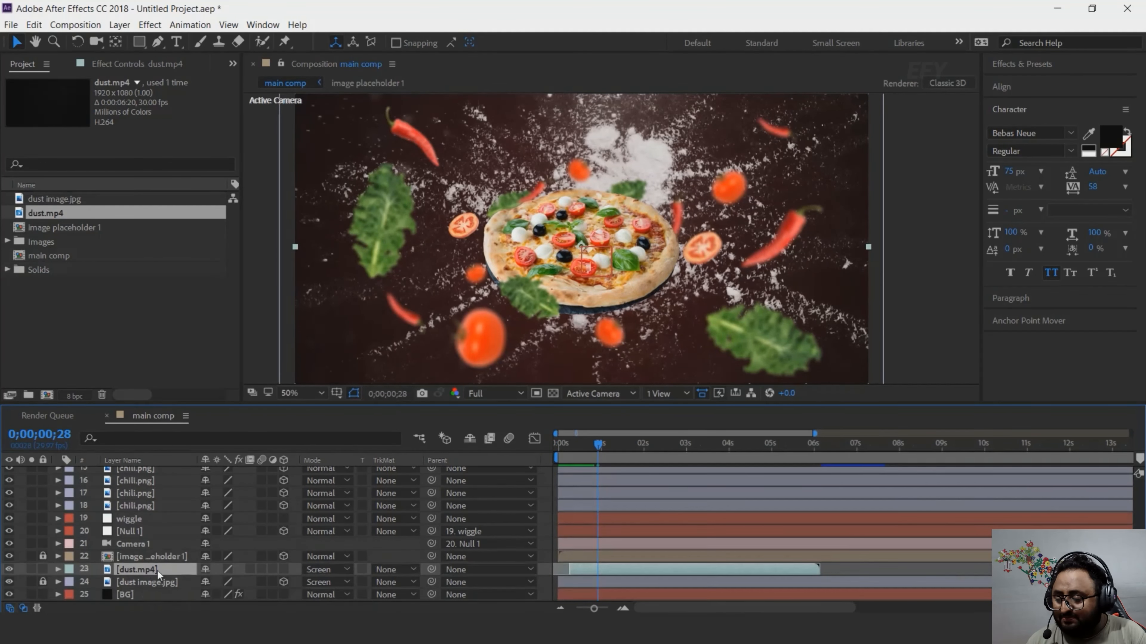
key(ctrl+space)
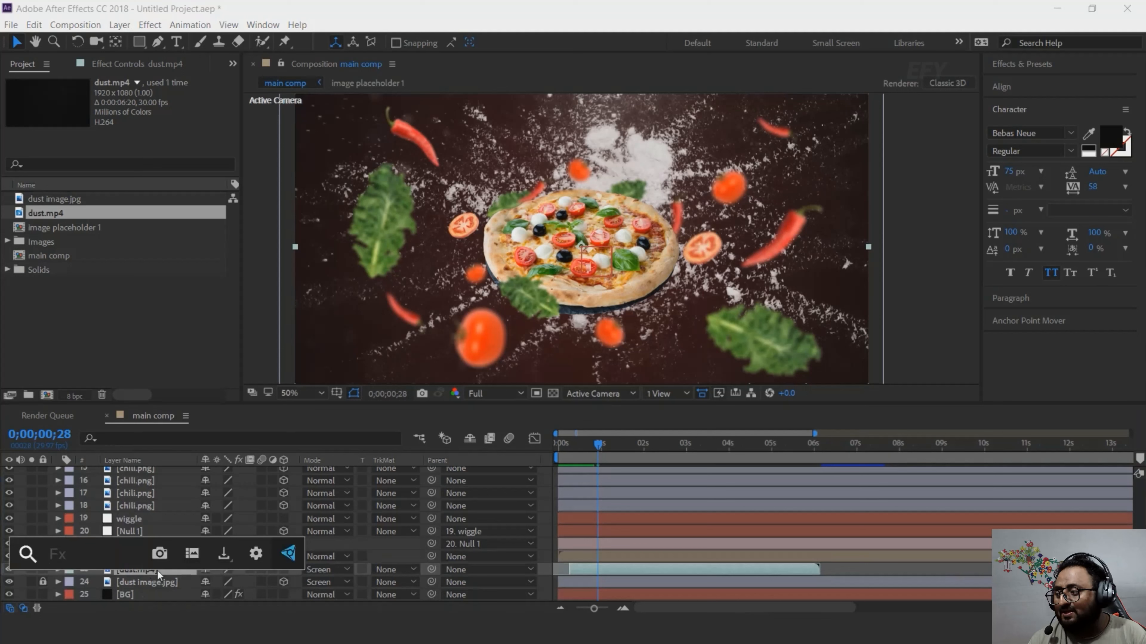
text(tint)
key(Return)
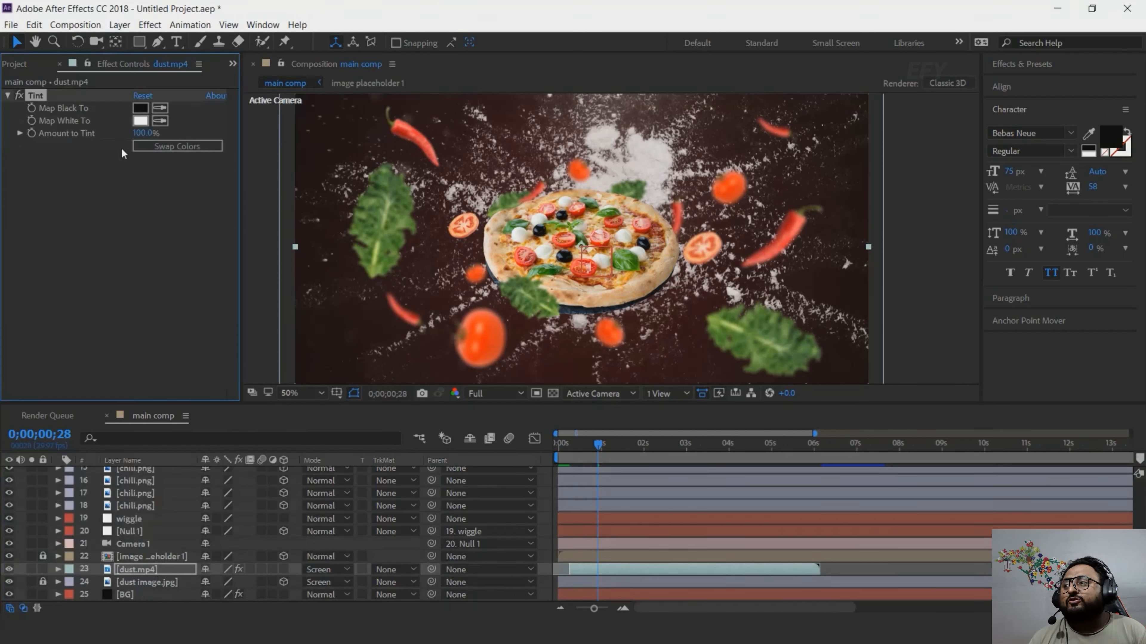
click(164, 122)
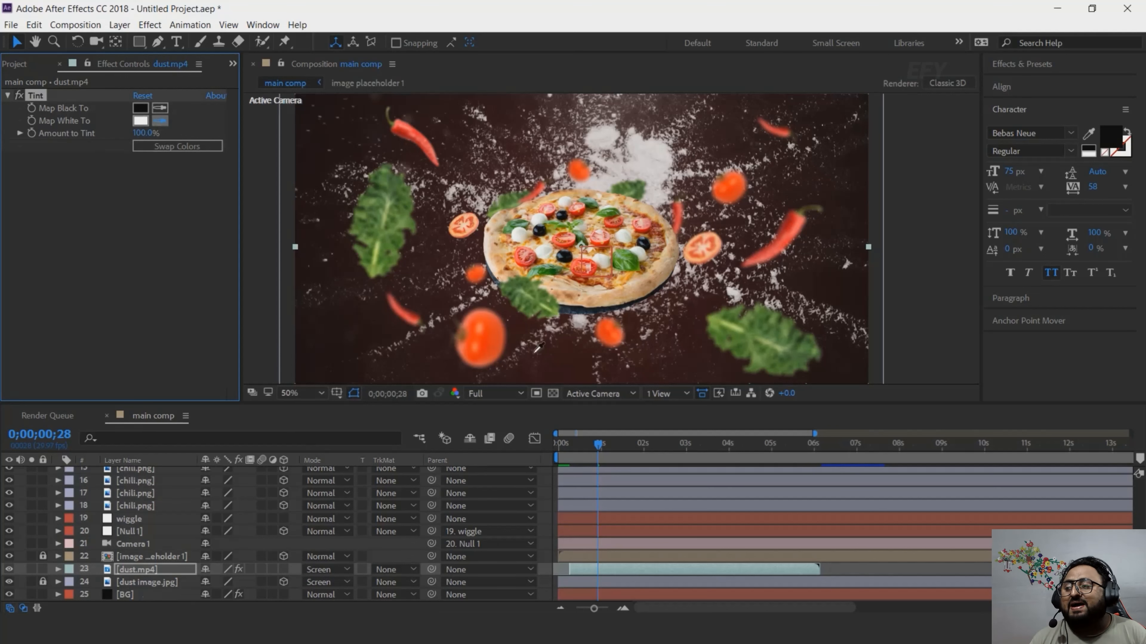
click(524, 319)
- Preview the tinted dust from the start and scrub to 0;00;00;28 to examine its color
key(Home)
key(space)
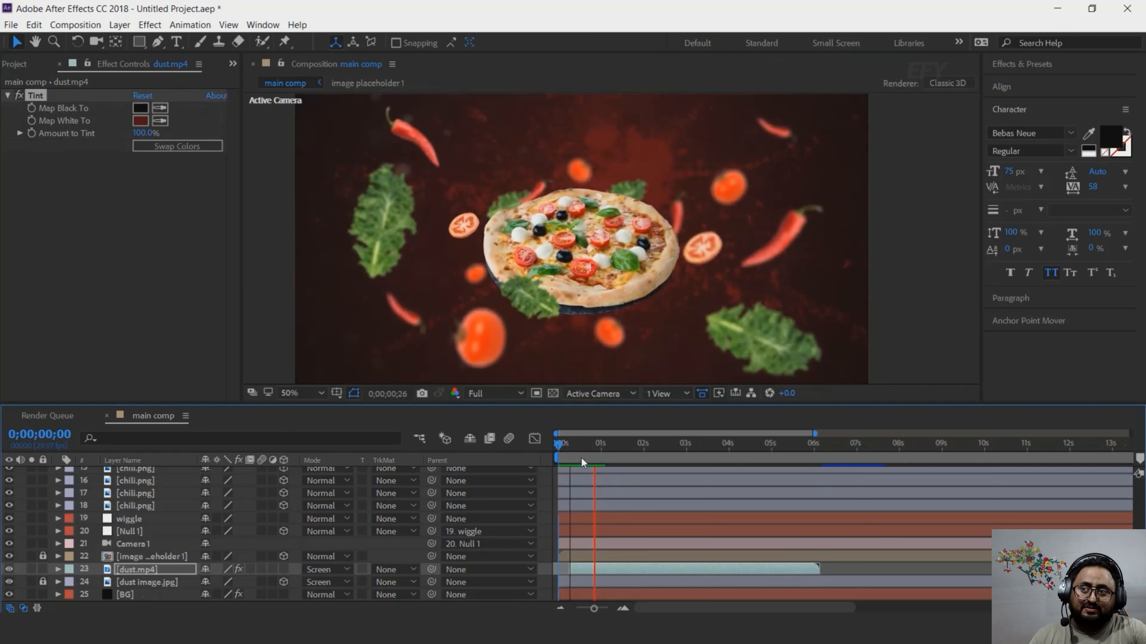
click(560, 454)
drag(559, 455, 600, 457)
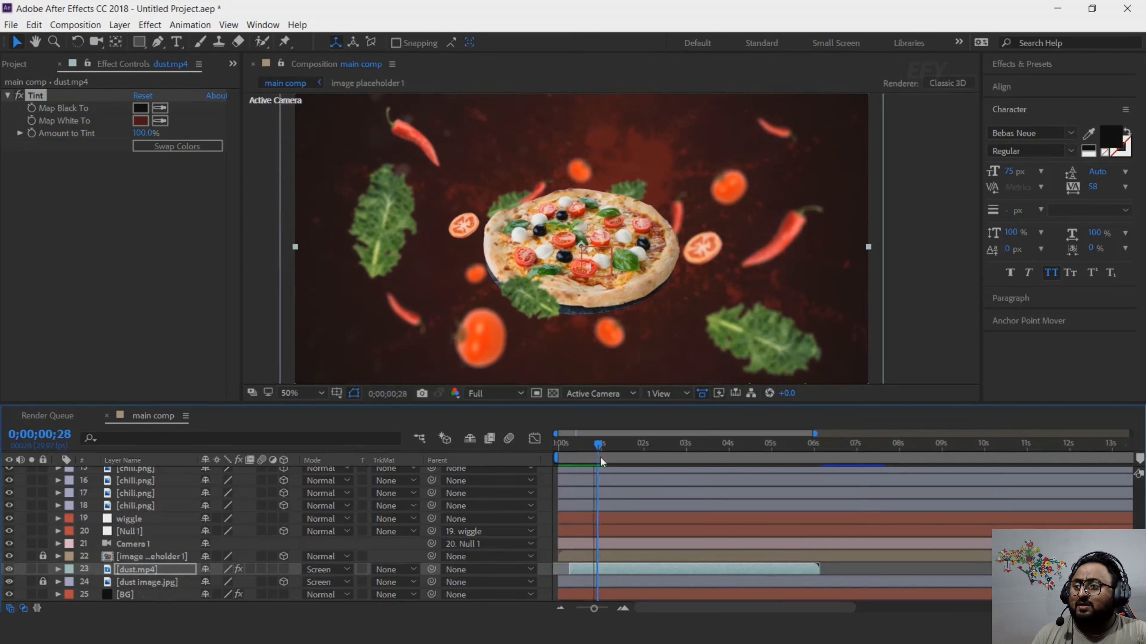
- Draw a closed, irregular Pen tool mask on dust.mp4 around the pizza and most of the surrounding ingredients
click(621, 568)
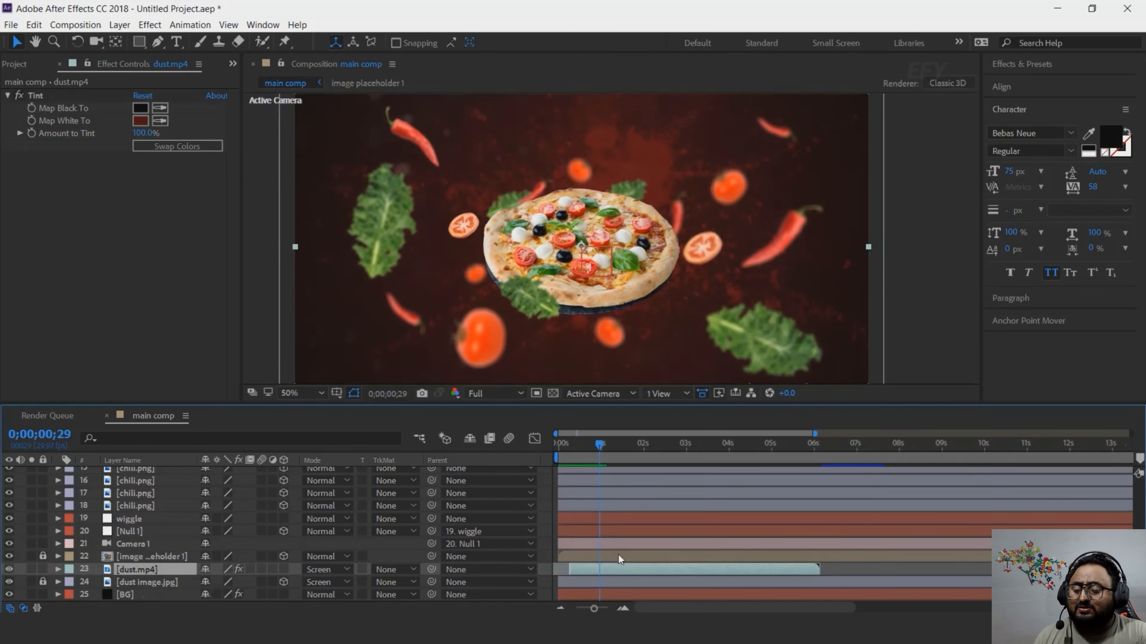
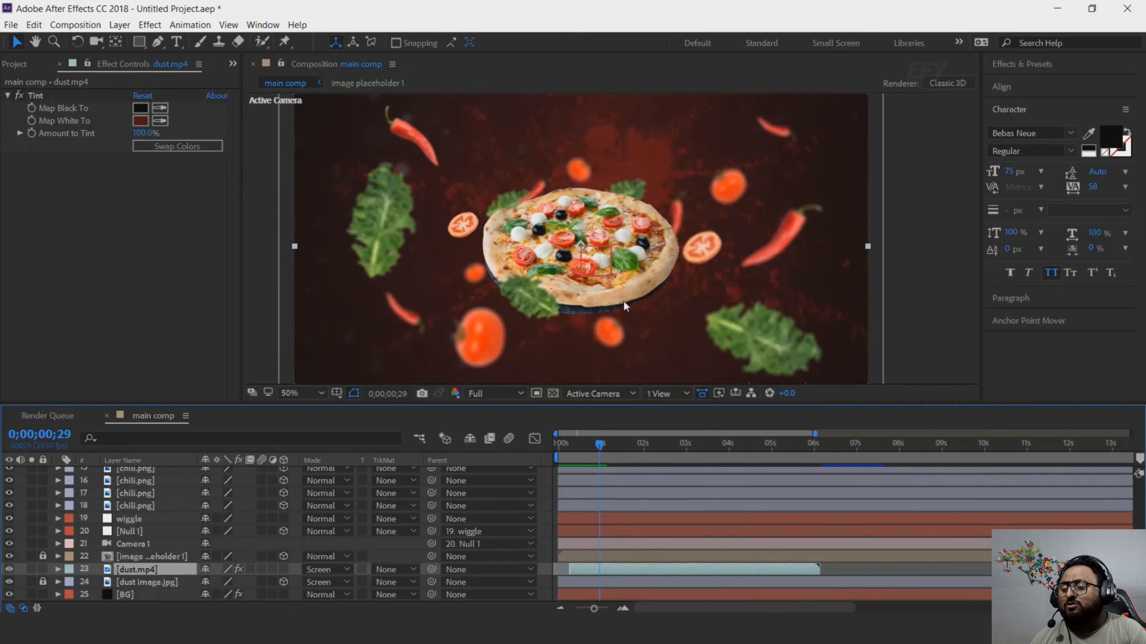
click(156, 42)
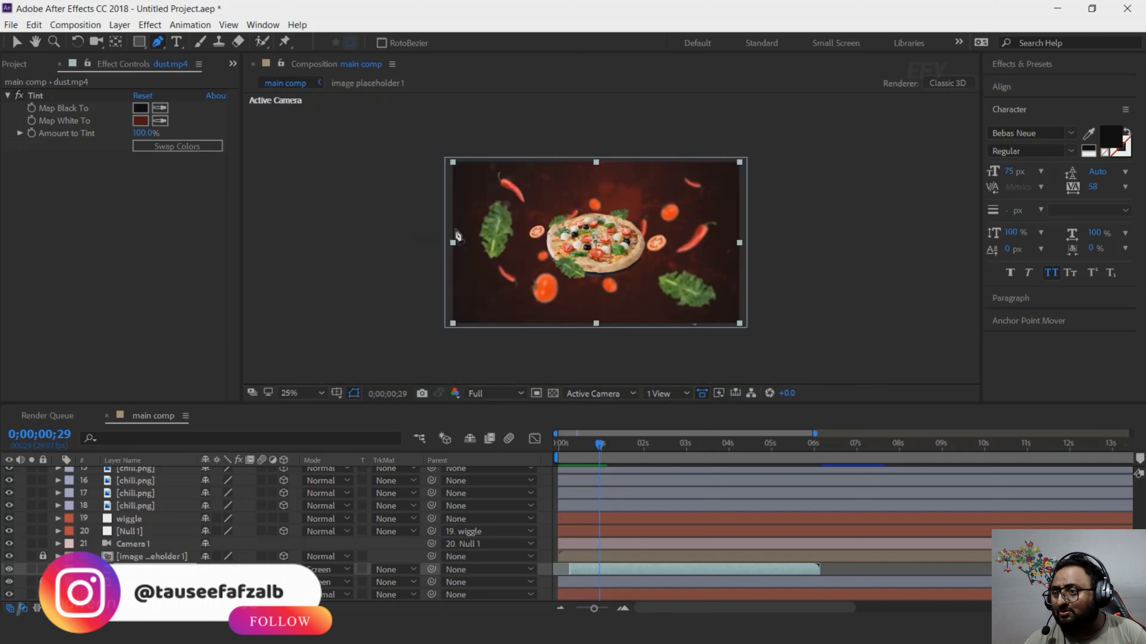
drag(394, 208, 424, 233)
click(356, 144)
click(469, 143)
click(488, 122)
click(545, 120)
click(614, 108)
click(804, 183)
click(788, 204)
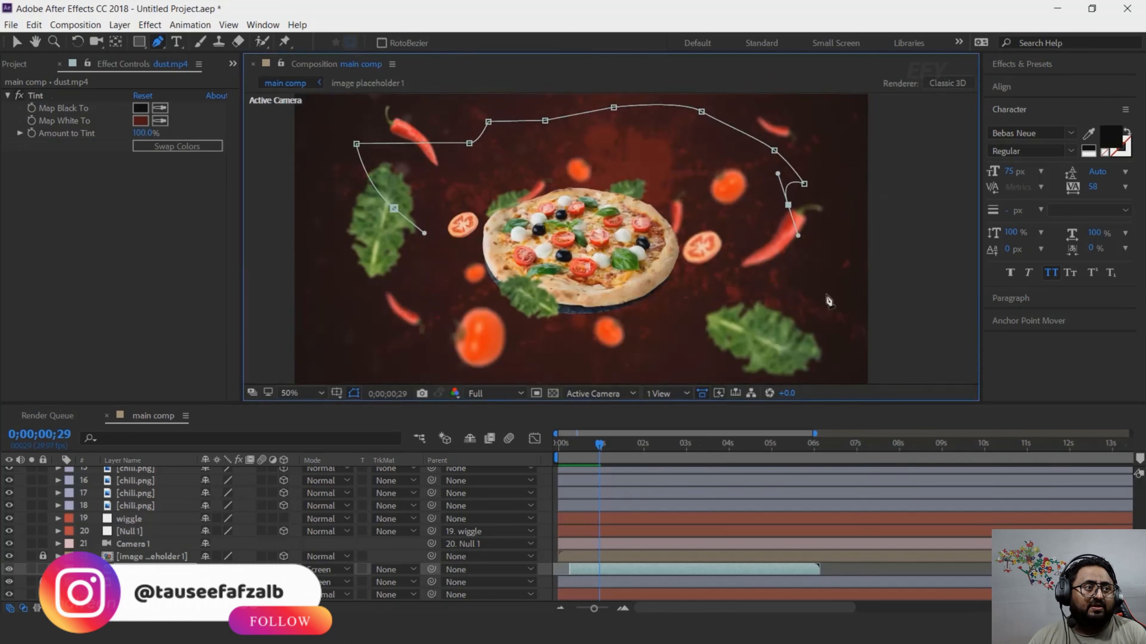
click(824, 288)
click(813, 324)
click(757, 354)
click(656, 349)
click(597, 363)
click(499, 367)
click(409, 308)
click(400, 267)
click(393, 208)
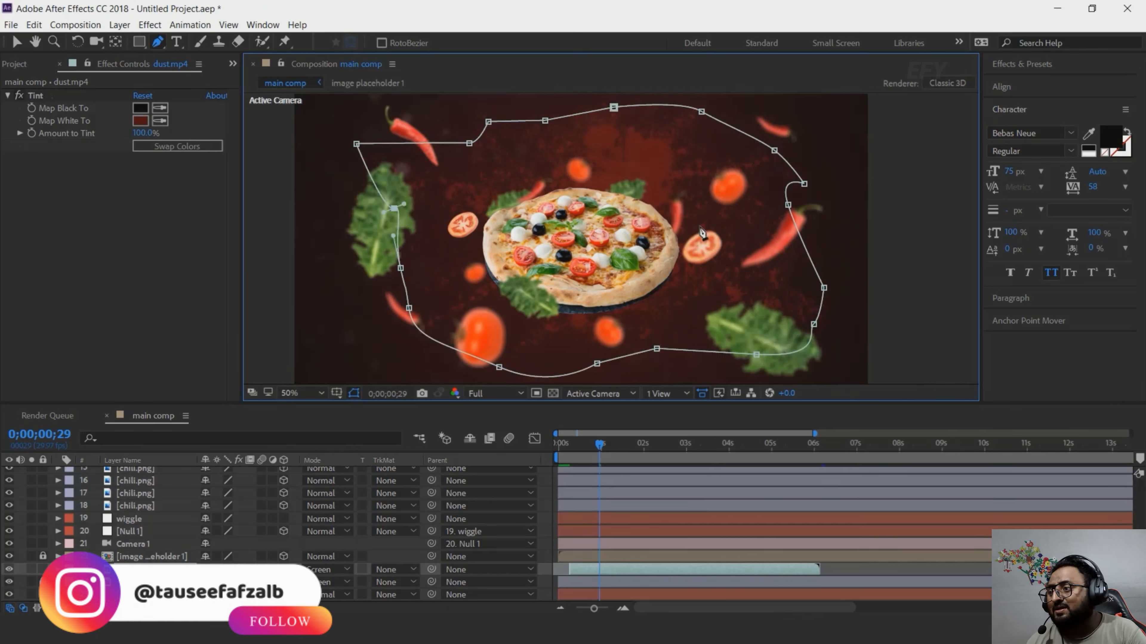
- Make dust.mp4 a 3D layer and set Mask 1's feather to 70 pixels and its expansion to -30 pixels
click(136, 570)
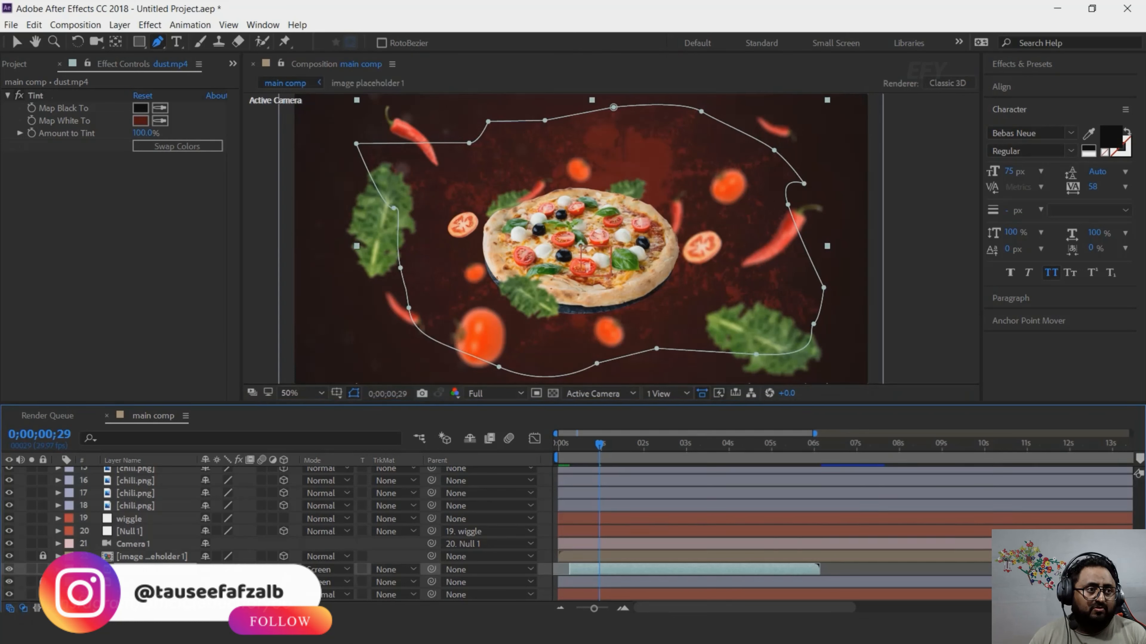
click(283, 570)
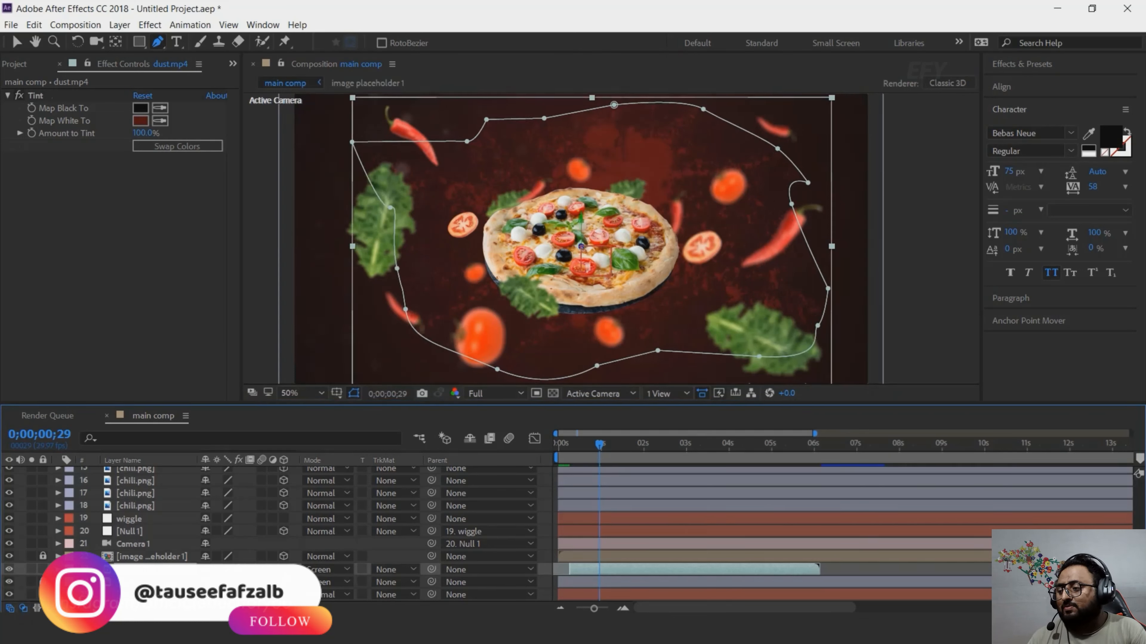
key(m)
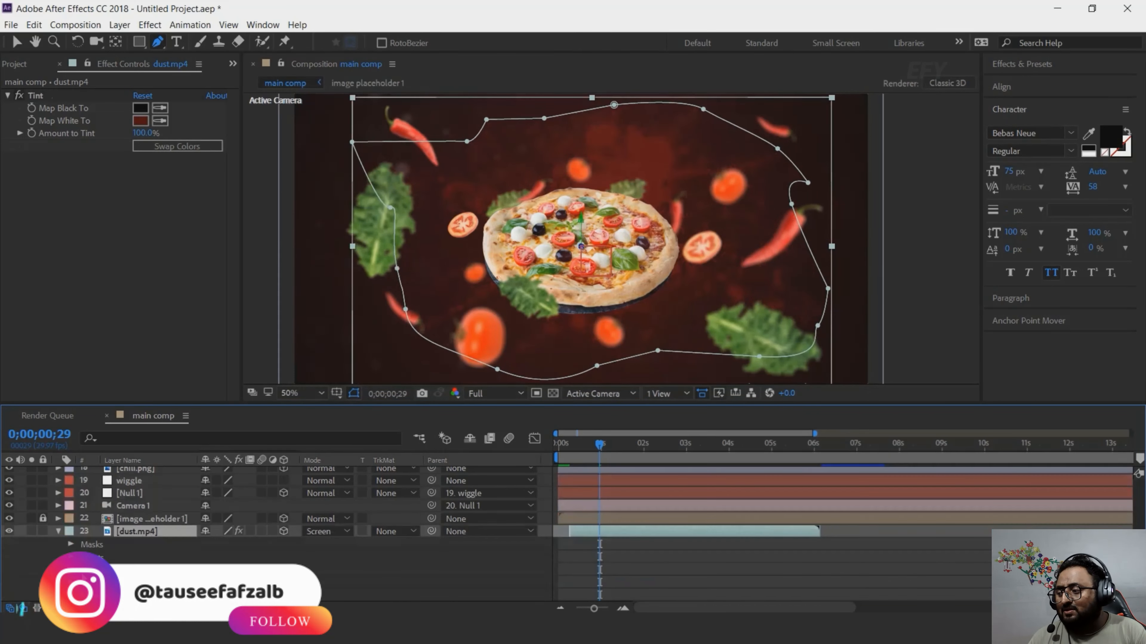
click(70, 545)
scroll(276, 533, down, 2)
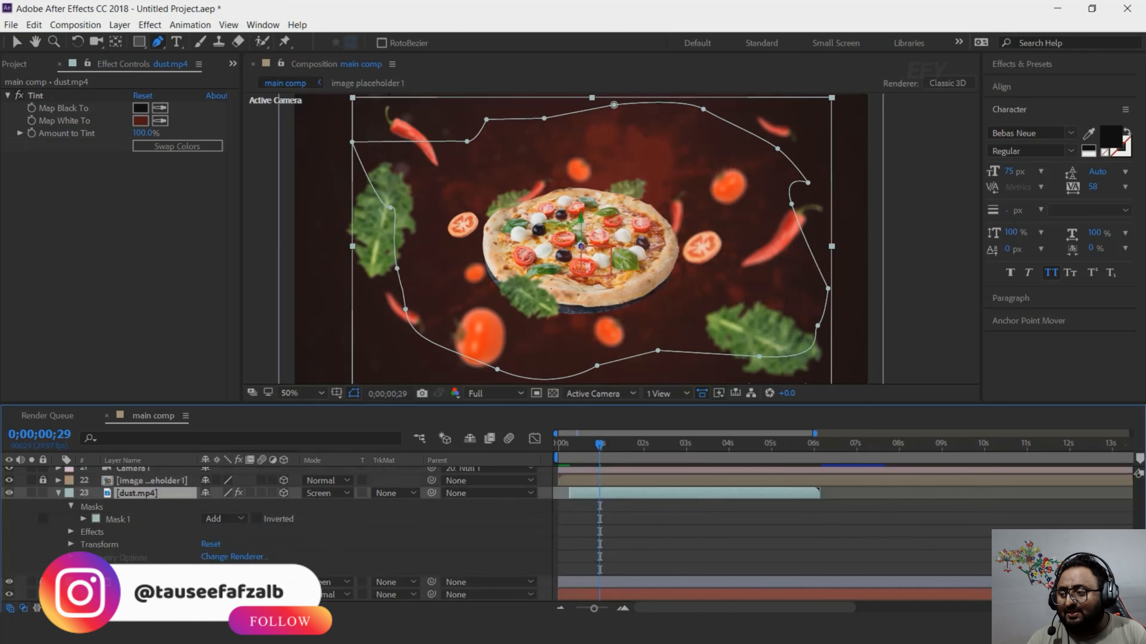
click(83, 519)
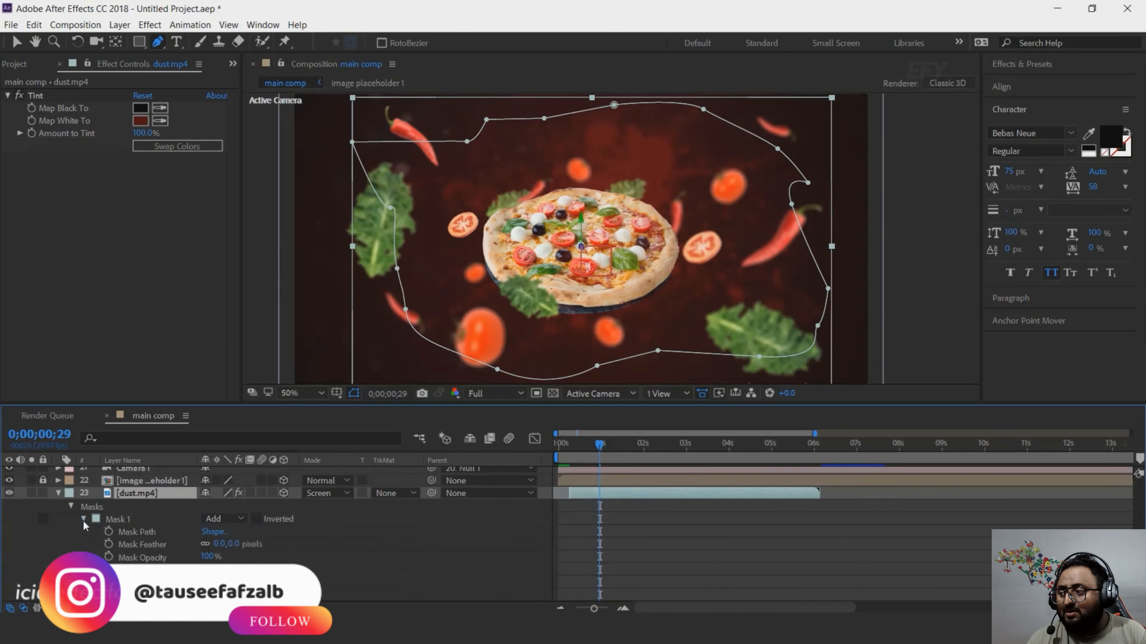
click(231, 544)
text(70)
key(Return)
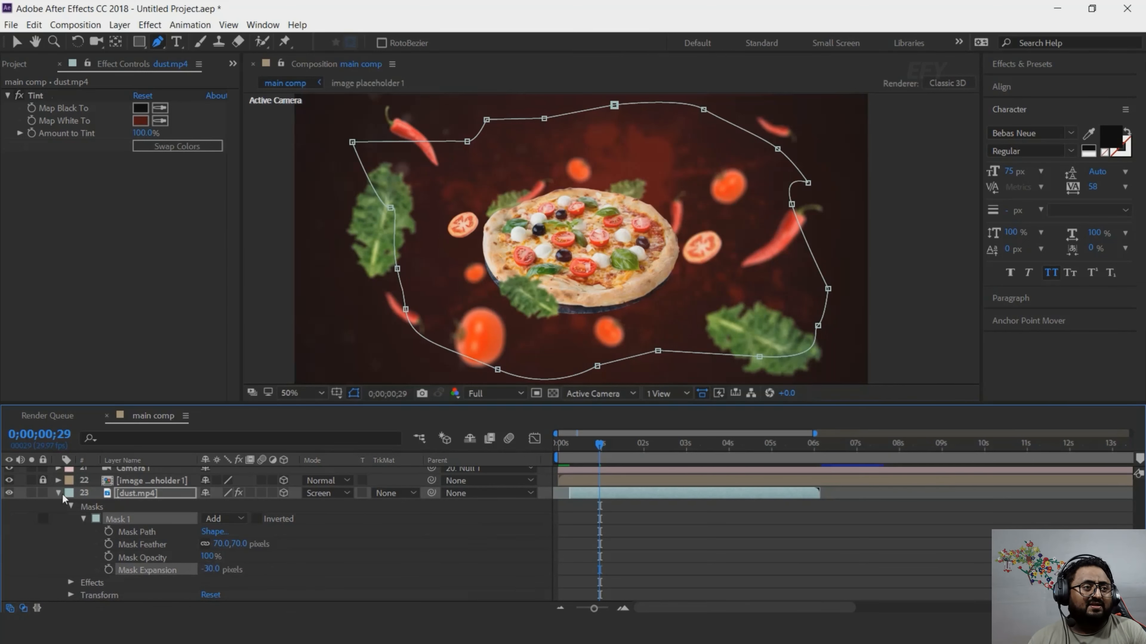
click(58, 494)
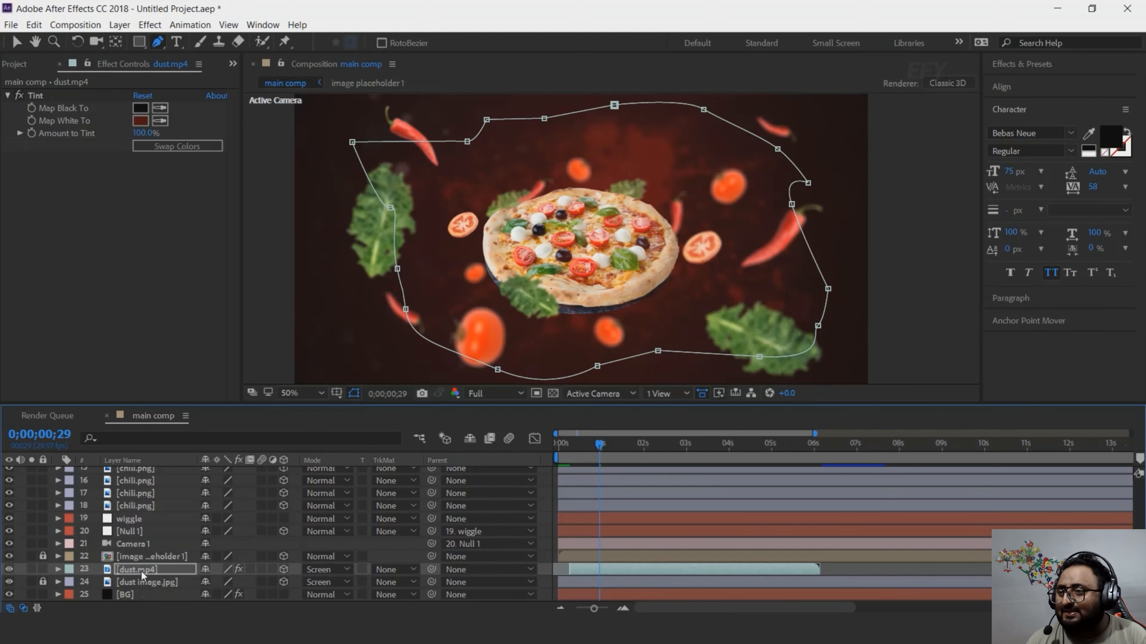
- At 0;00;01;03, push the masked dust.mp4 layer back in depth, away from the camera
click(16, 43)
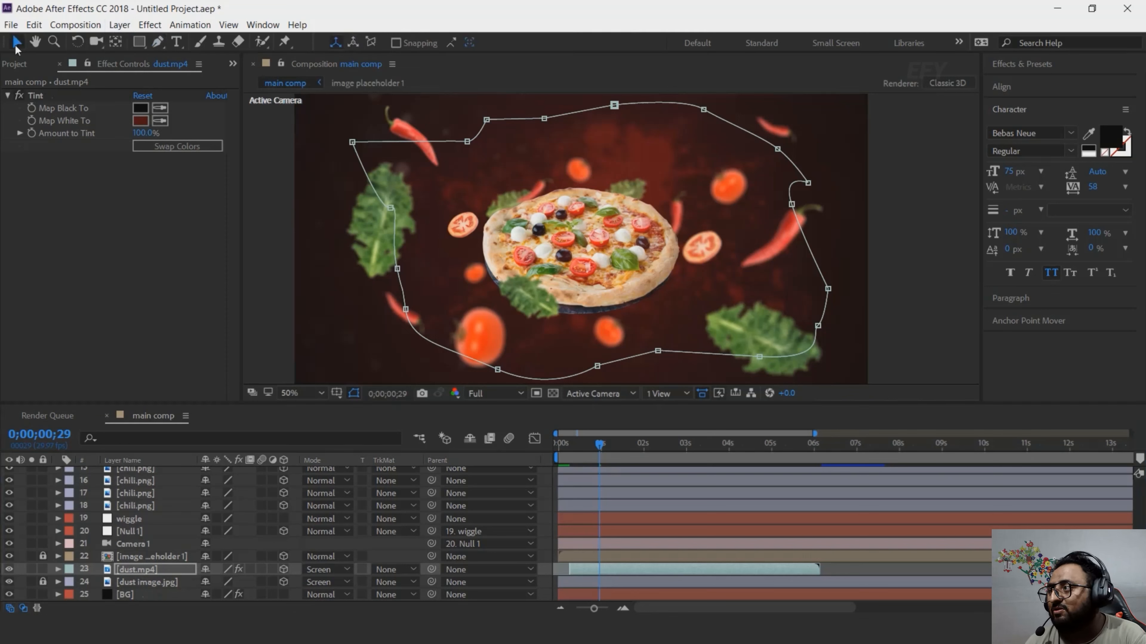
click(601, 576)
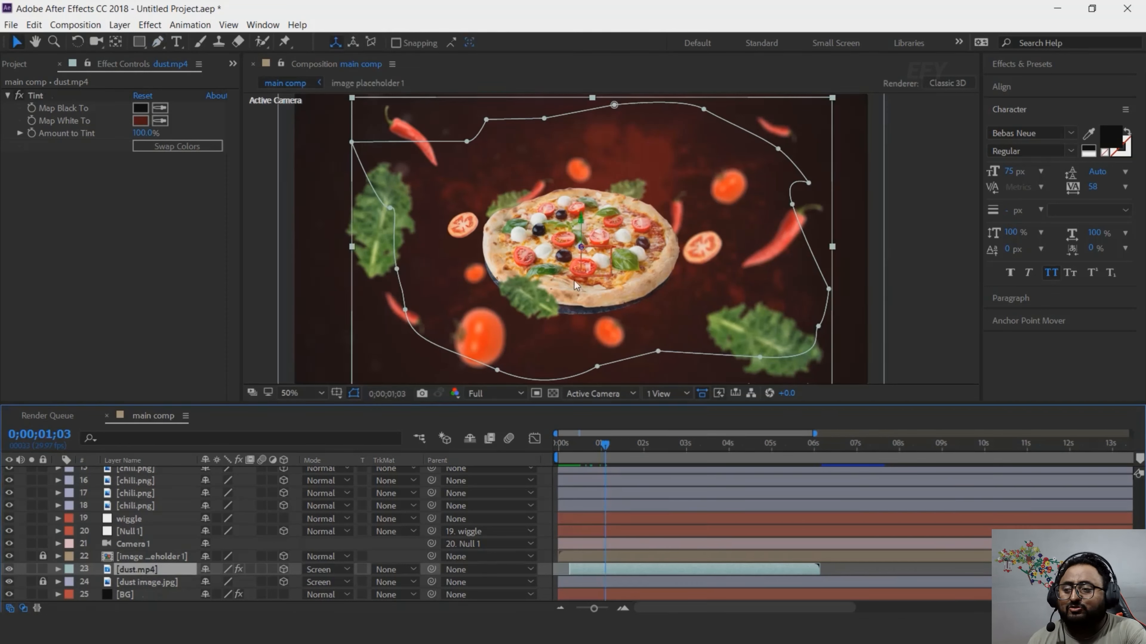
drag(602, 252, 467, 292)
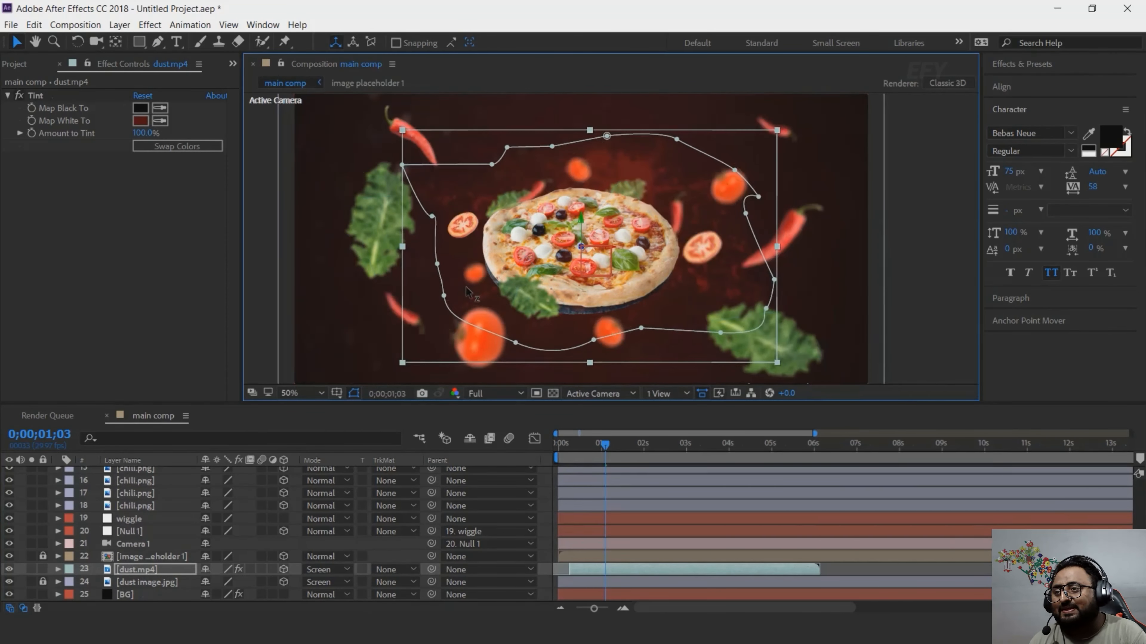
click(929, 290)
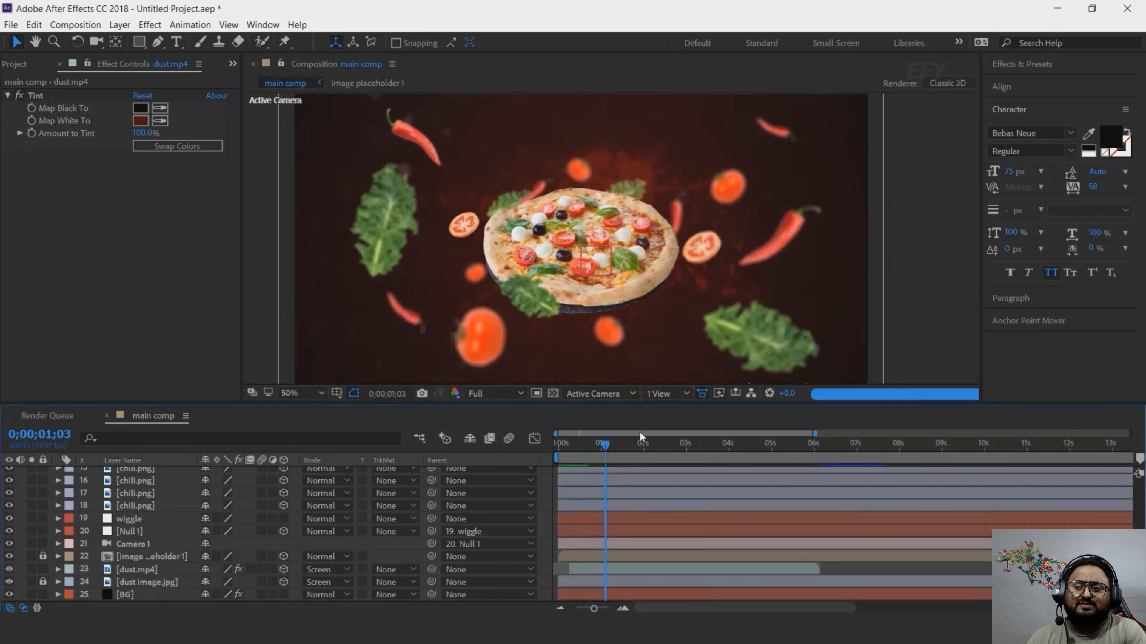
- Use a horizontal two-view layout to move dust.mp4 just behind the pizza placeholder in the Top view
click(665, 395)
click(715, 425)
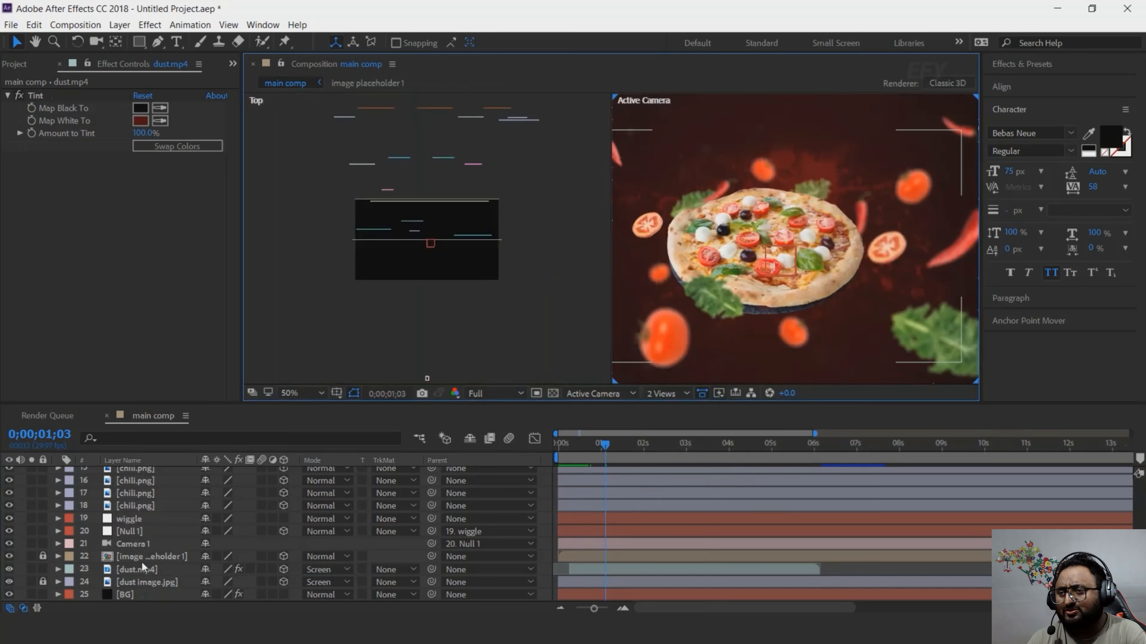
click(145, 573)
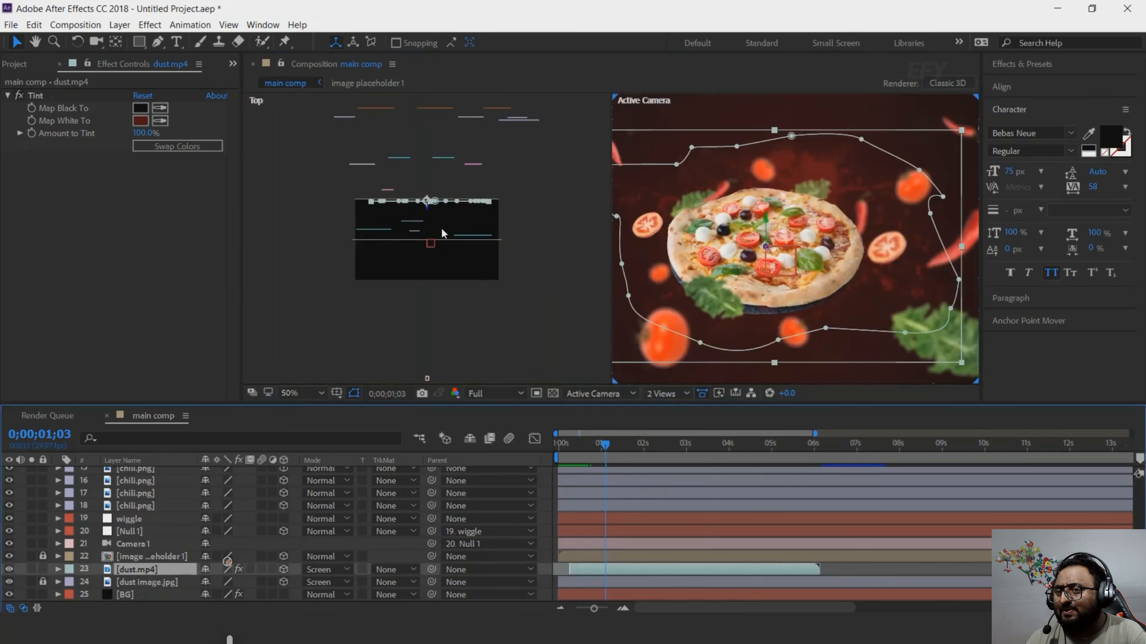
scroll(427, 209, up, 5)
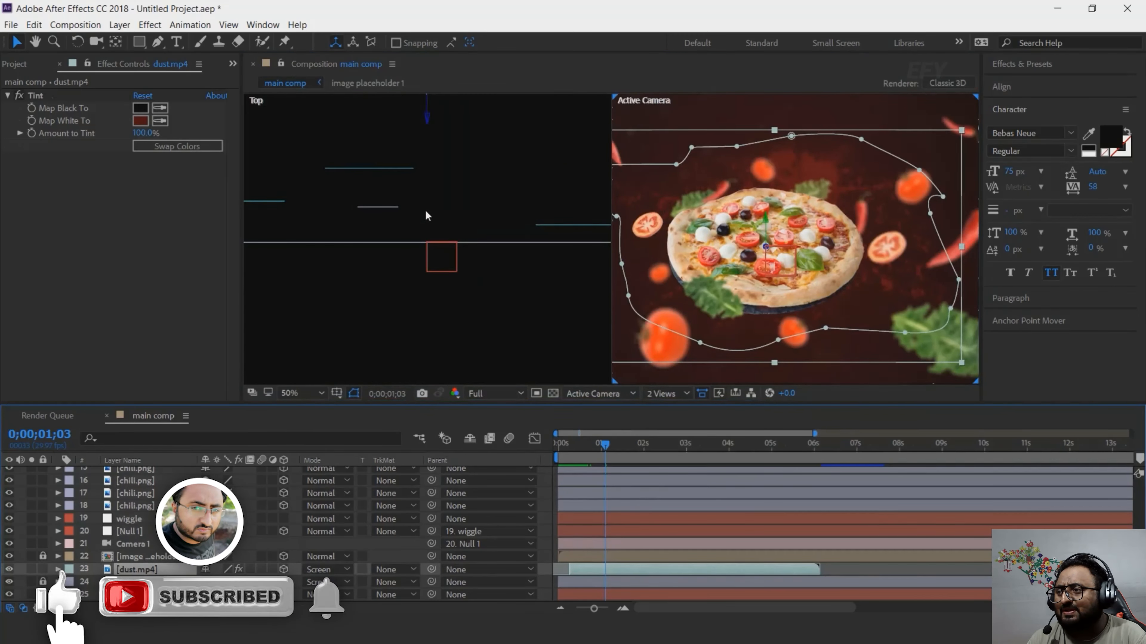
drag(481, 215, 488, 264)
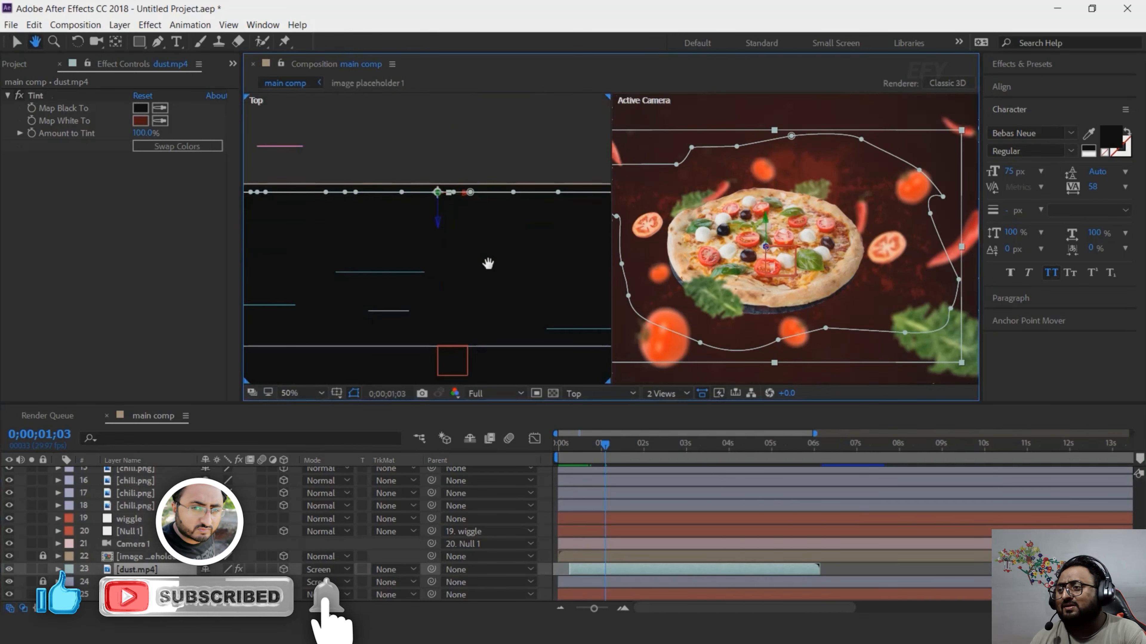
drag(438, 209, 440, 207)
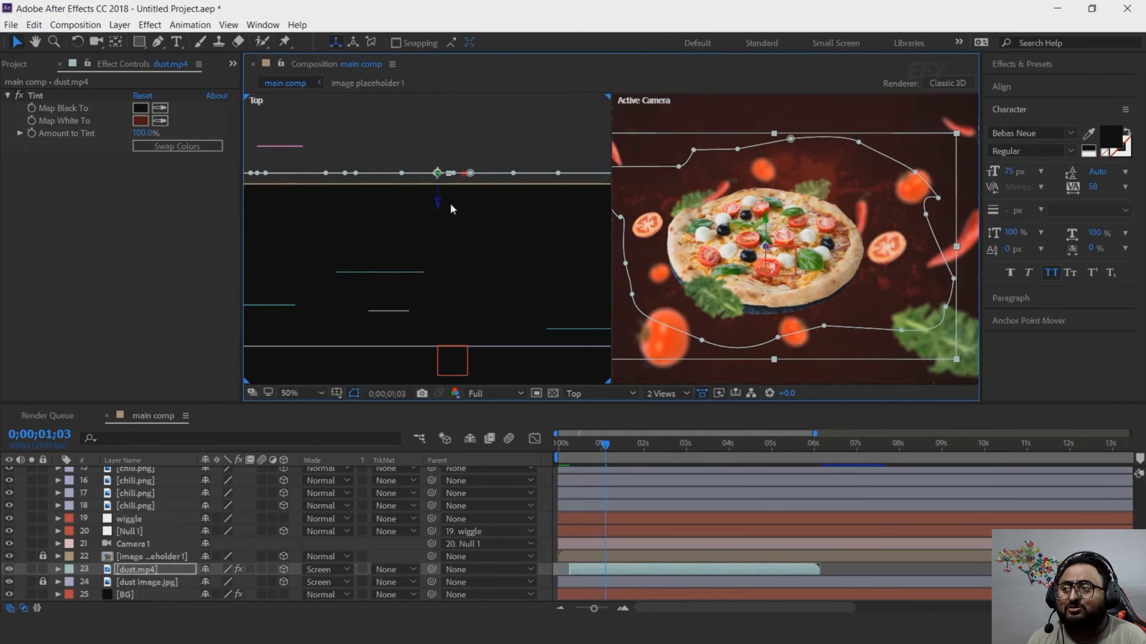
scroll(844, 243, down, 2)
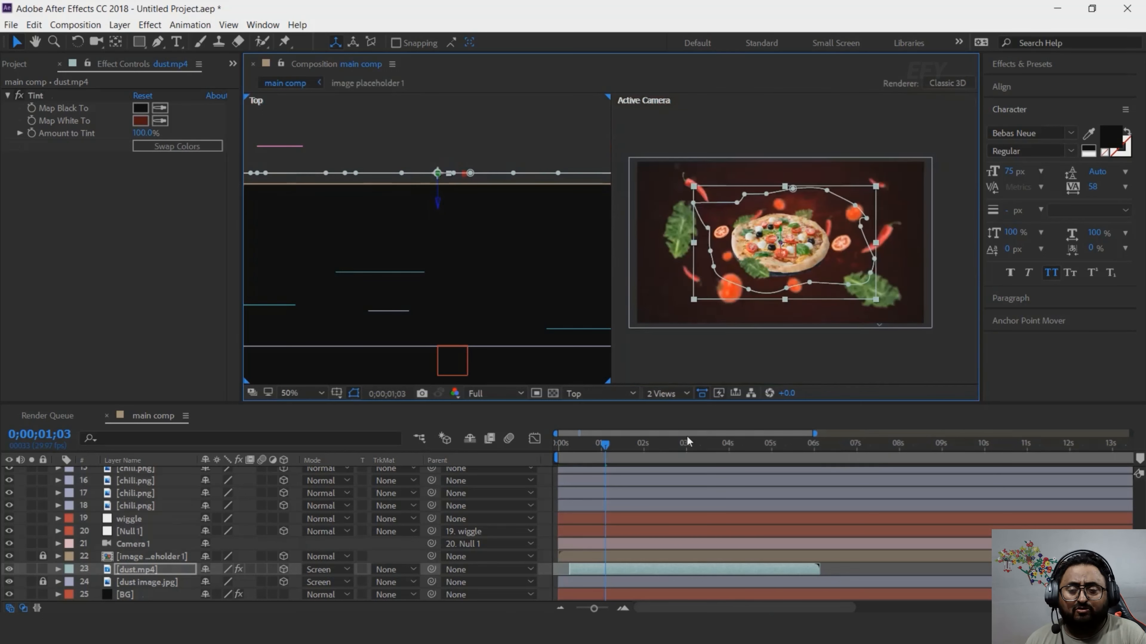
- Restore the single Active Camera view and move the time to 0;00;00;22 to check the repositioned dust
click(666, 393)
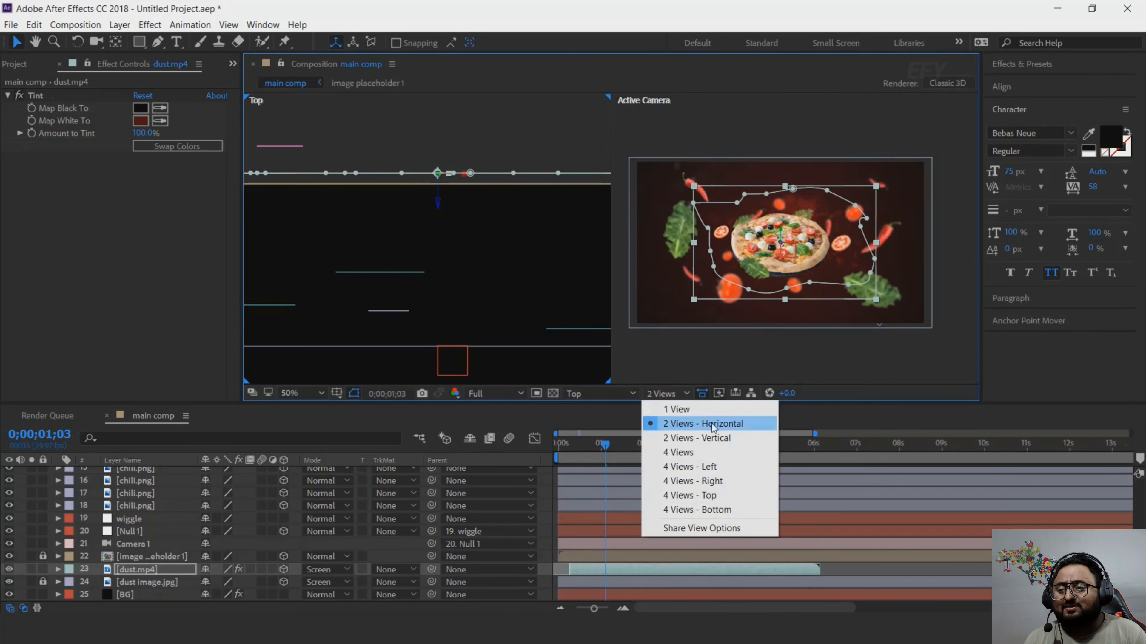
click(695, 409)
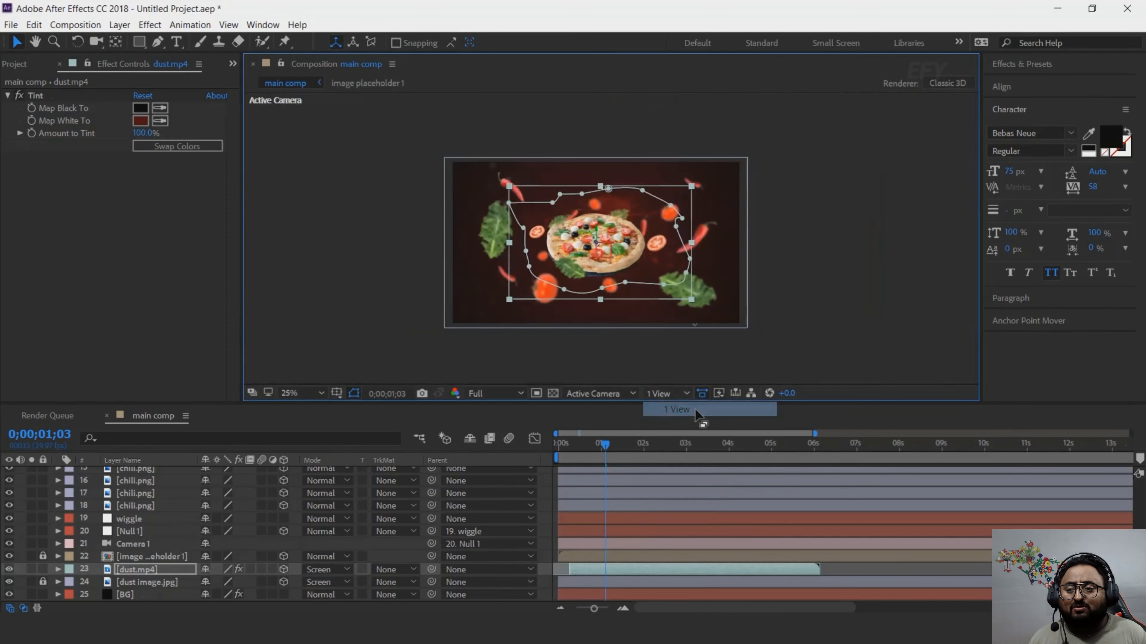
scroll(688, 238, up, 2)
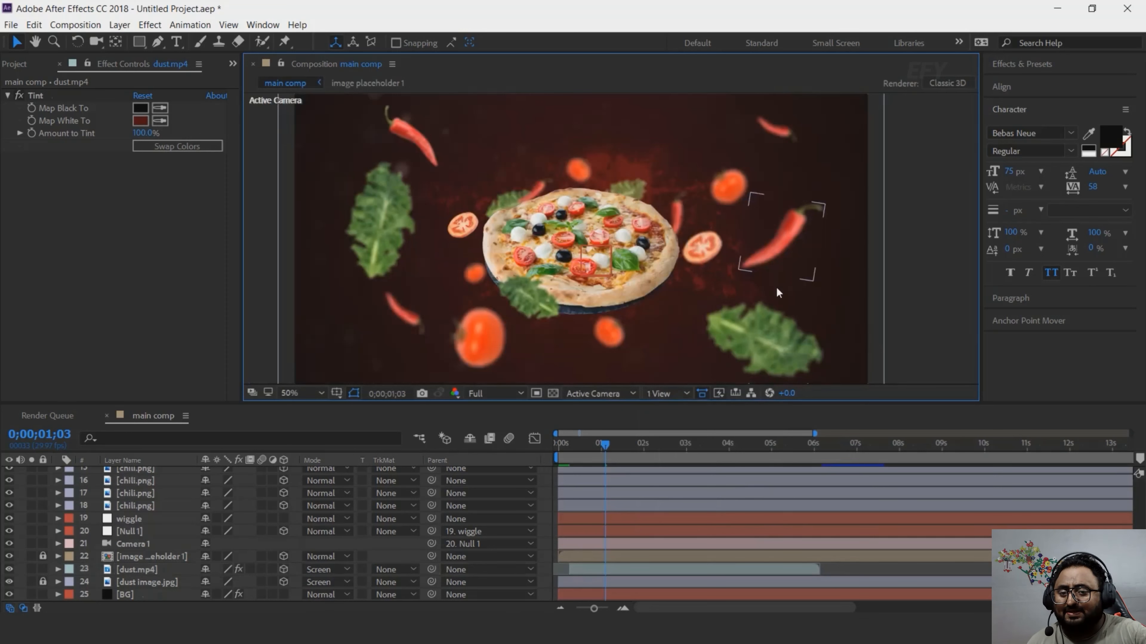
click(591, 445)
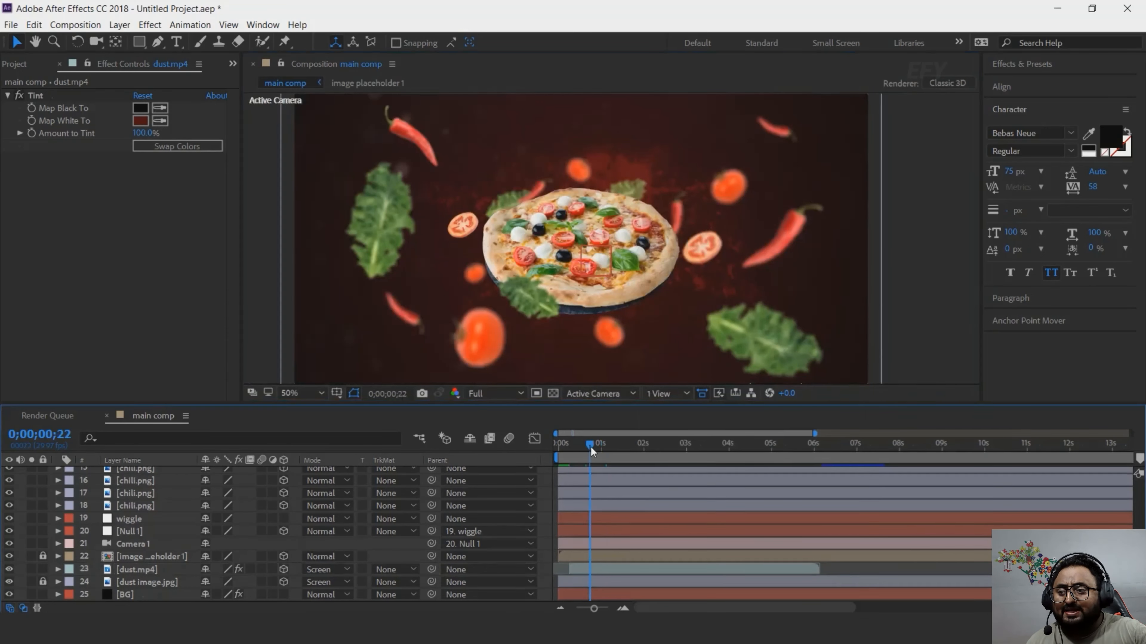
- Preview the main comp's animation with the dust footage and check the frame at 0;00;02;27
key(space)
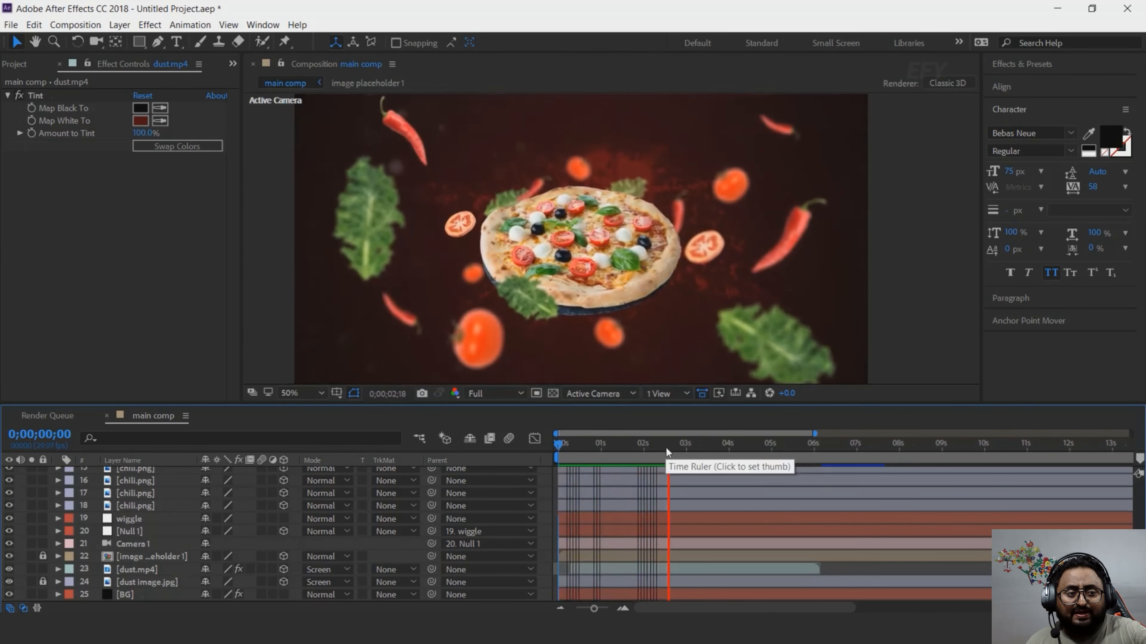
key(space)
click(682, 449)
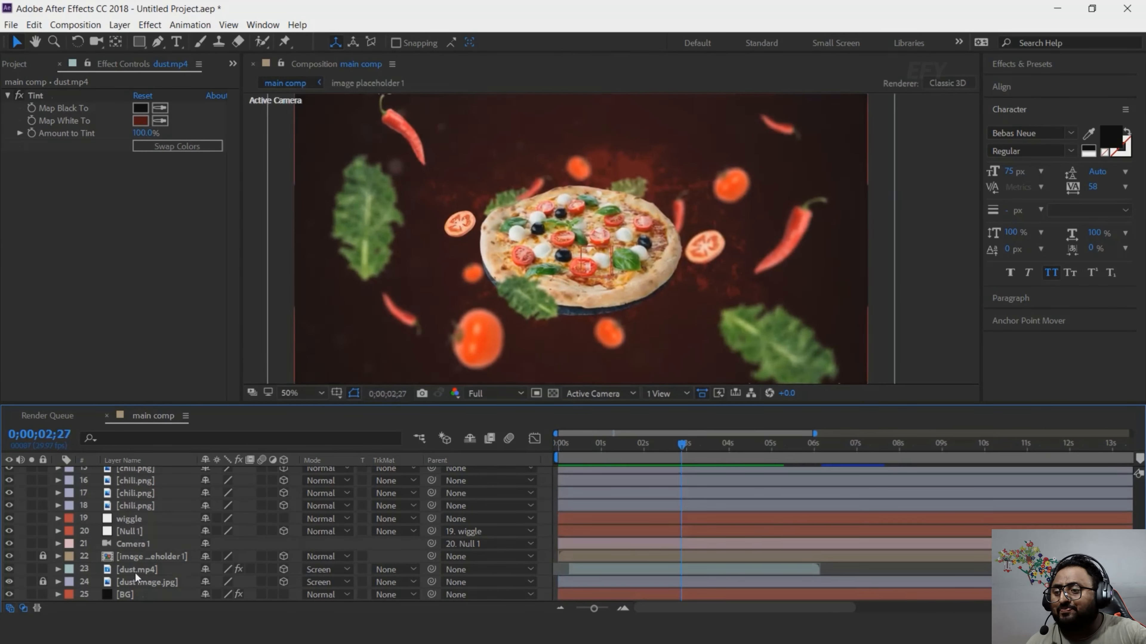
scroll(696, 362, down, 2)
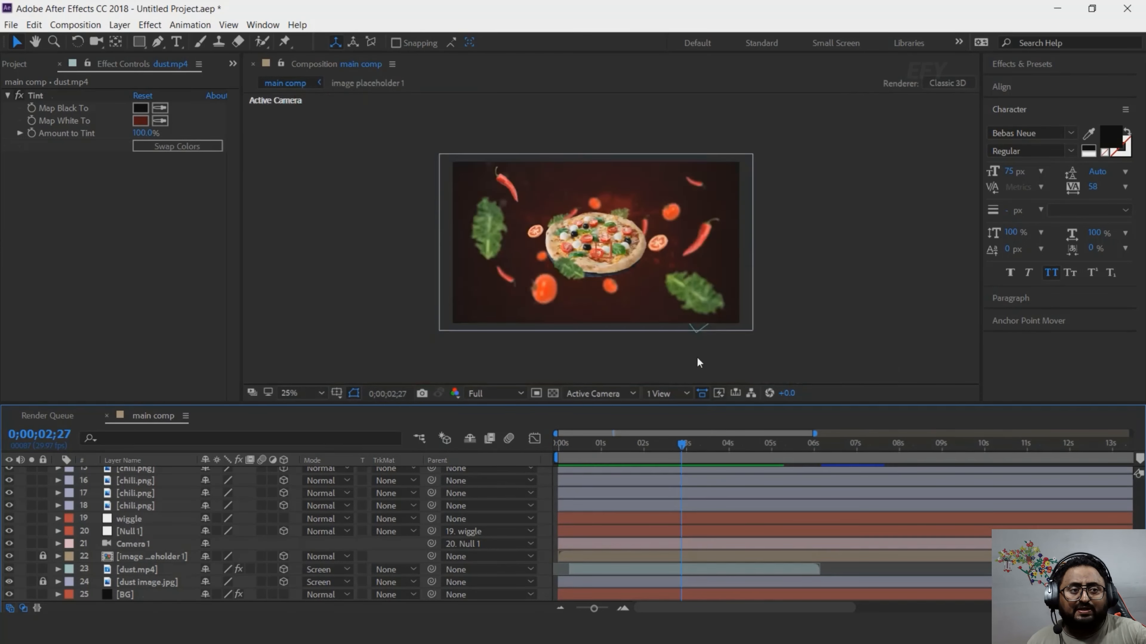
scroll(675, 336, up, 2)
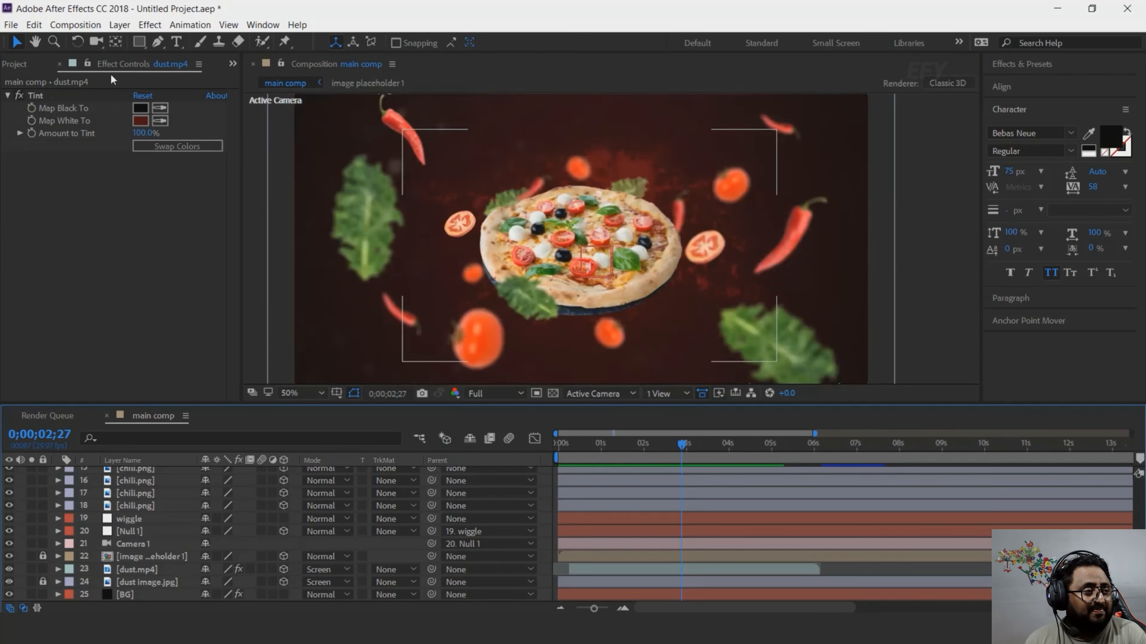
- Create a new 800 x 800 px composition named price
click(19, 65)
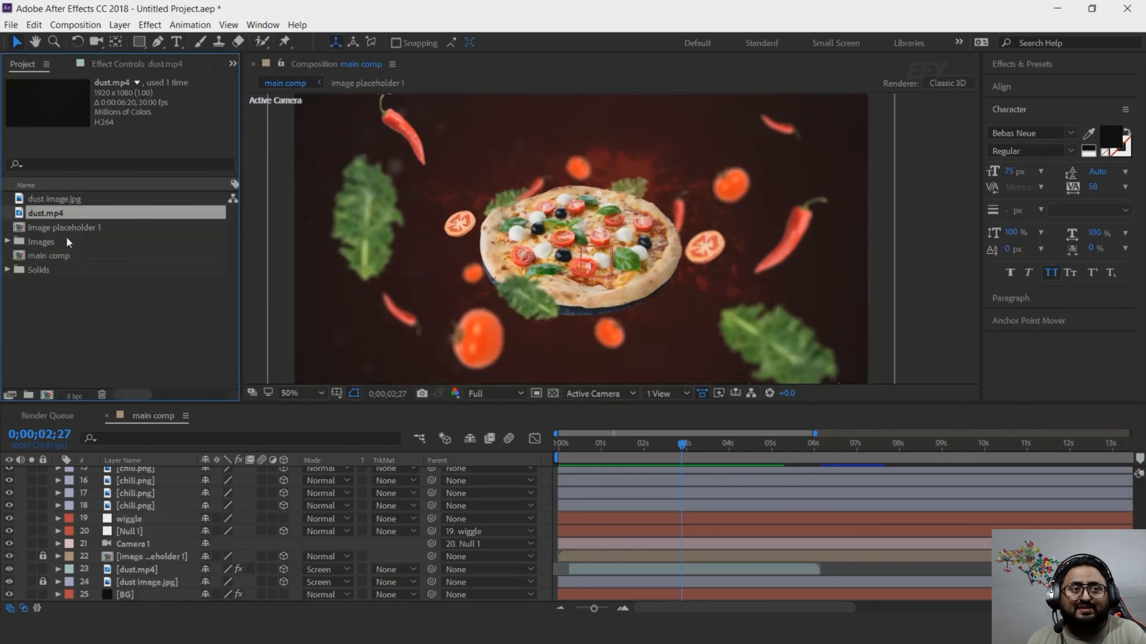
click(84, 311)
click(47, 395)
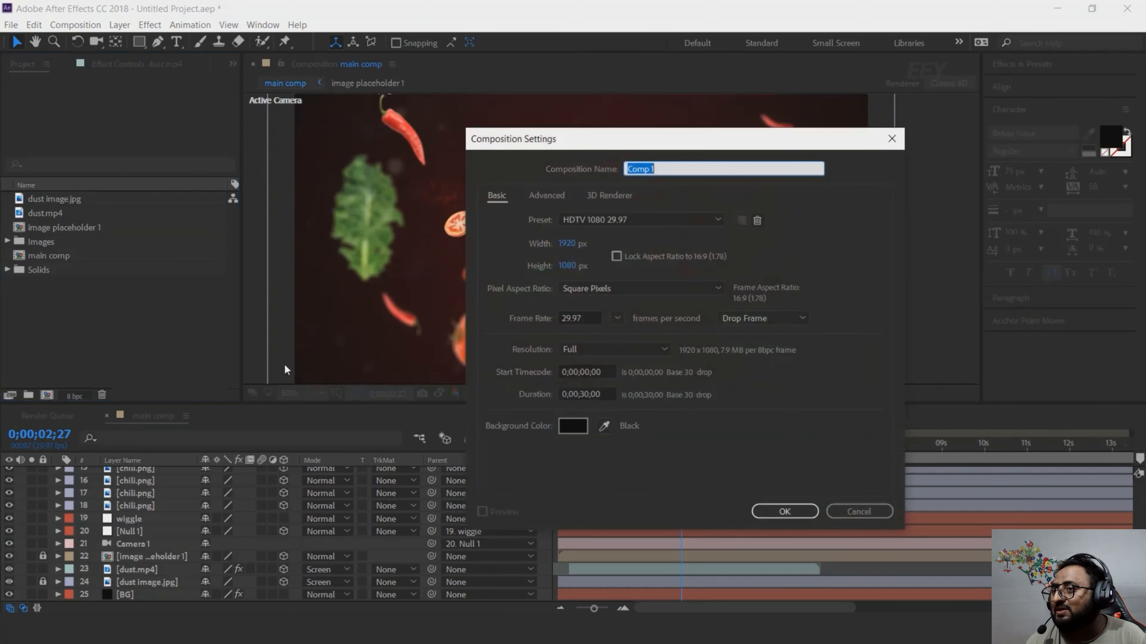
click(564, 244)
text(800)
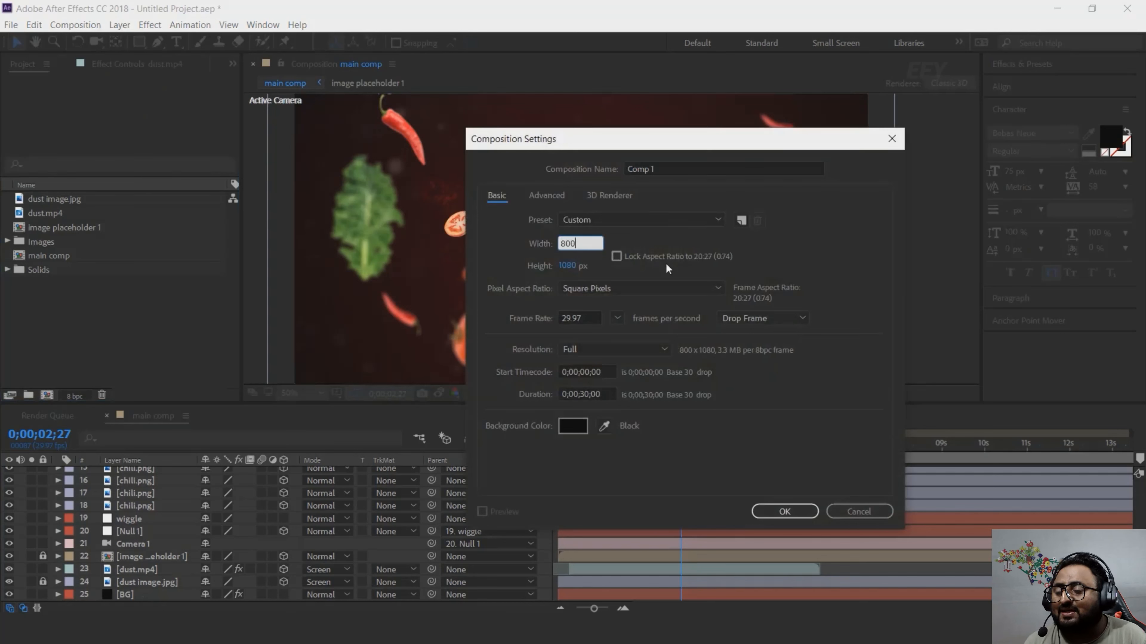
key(Tab)
text(800)
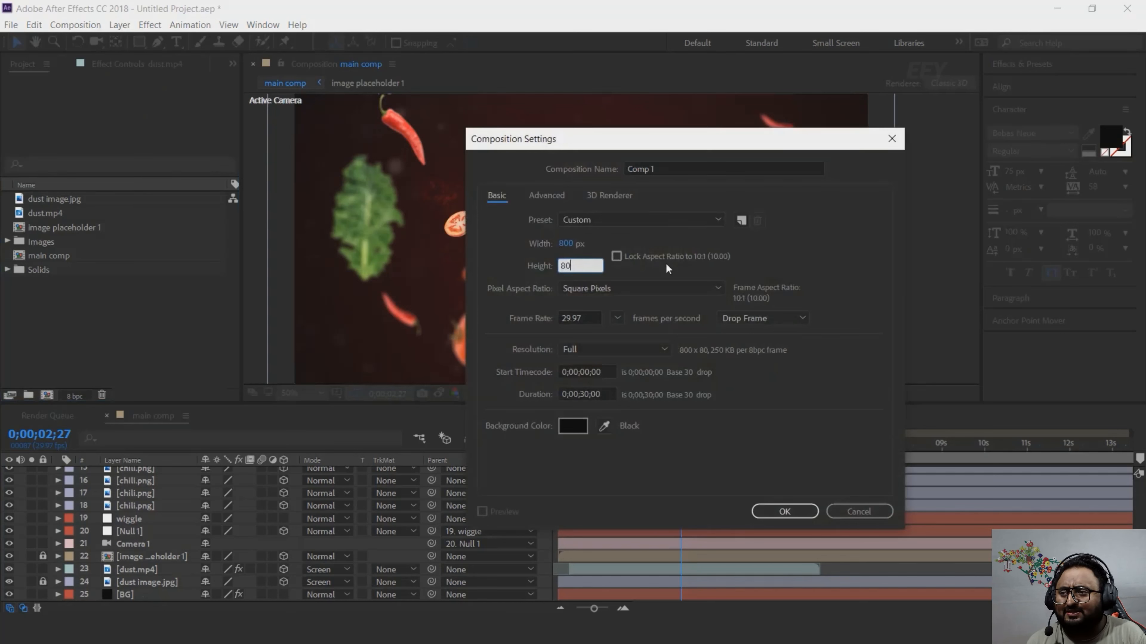
click(653, 170)
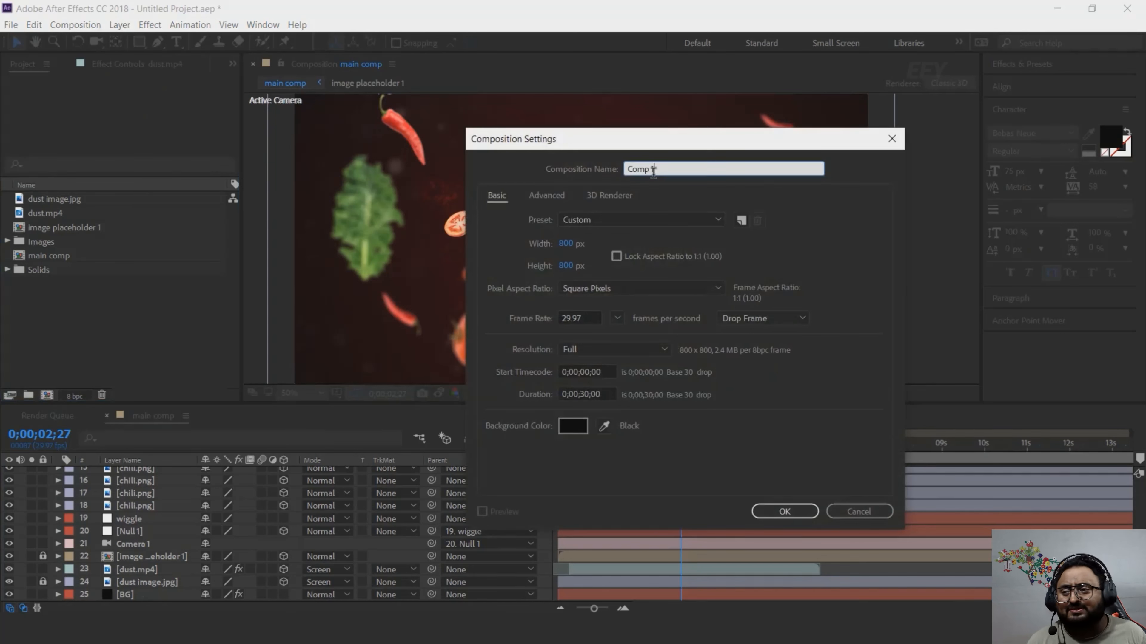
text(price)
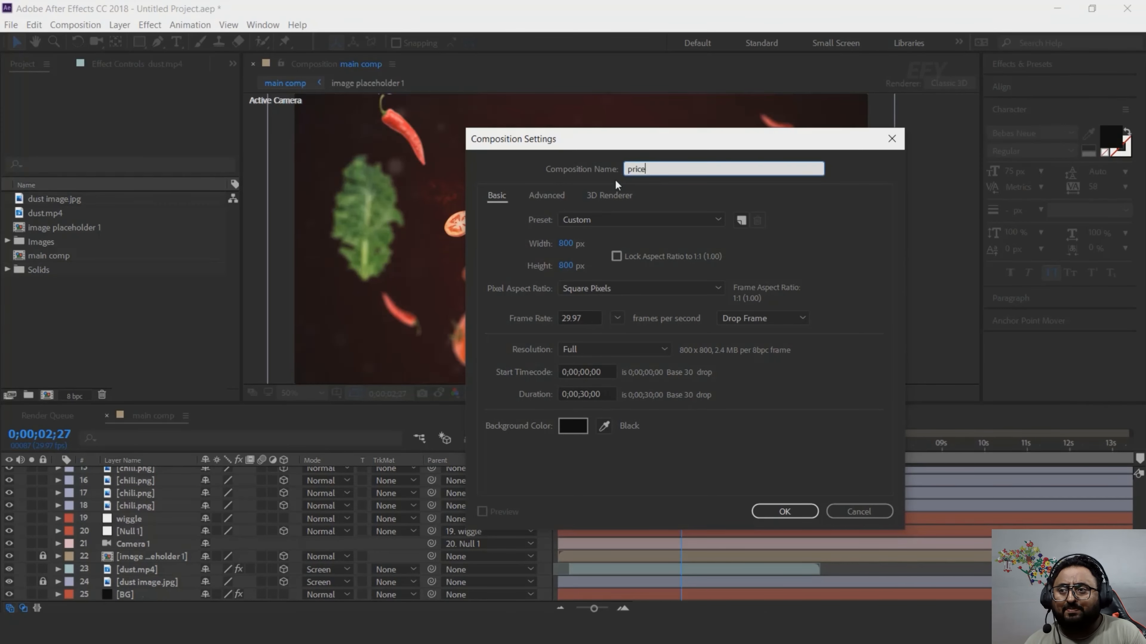
key(Return)
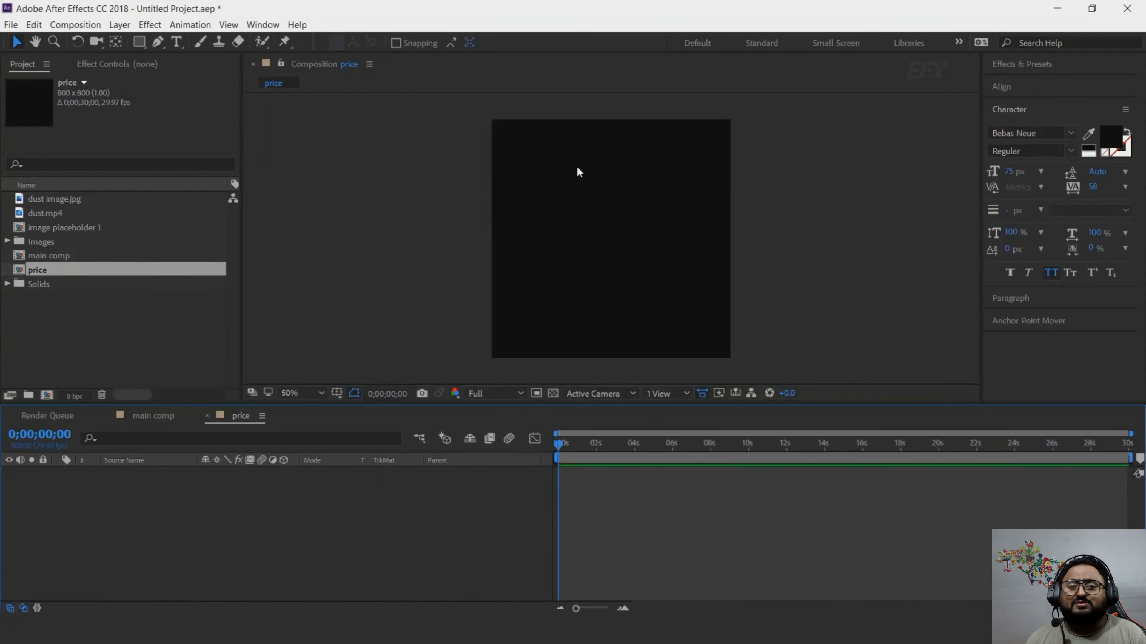
- Draw a closed three-point triangle shape with the Pen tool in the lower middle of the price composition
click(159, 42)
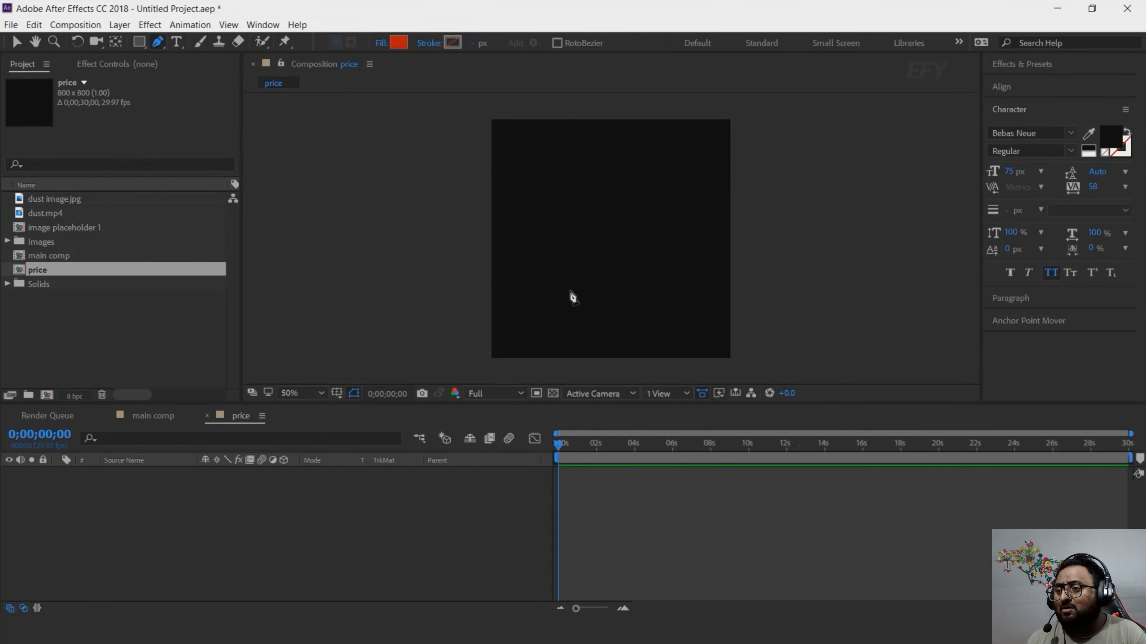
click(559, 298)
click(655, 279)
click(613, 263)
click(560, 298)
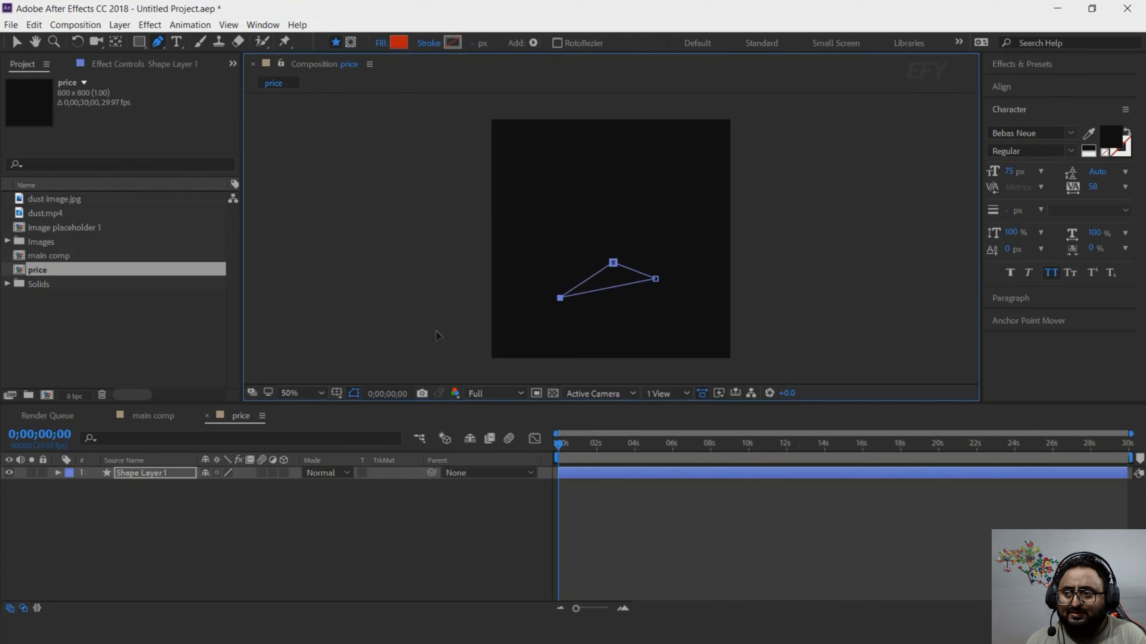
- Change the triangle's fill color to dark yellow B78A00
scroll(669, 281, up, 1)
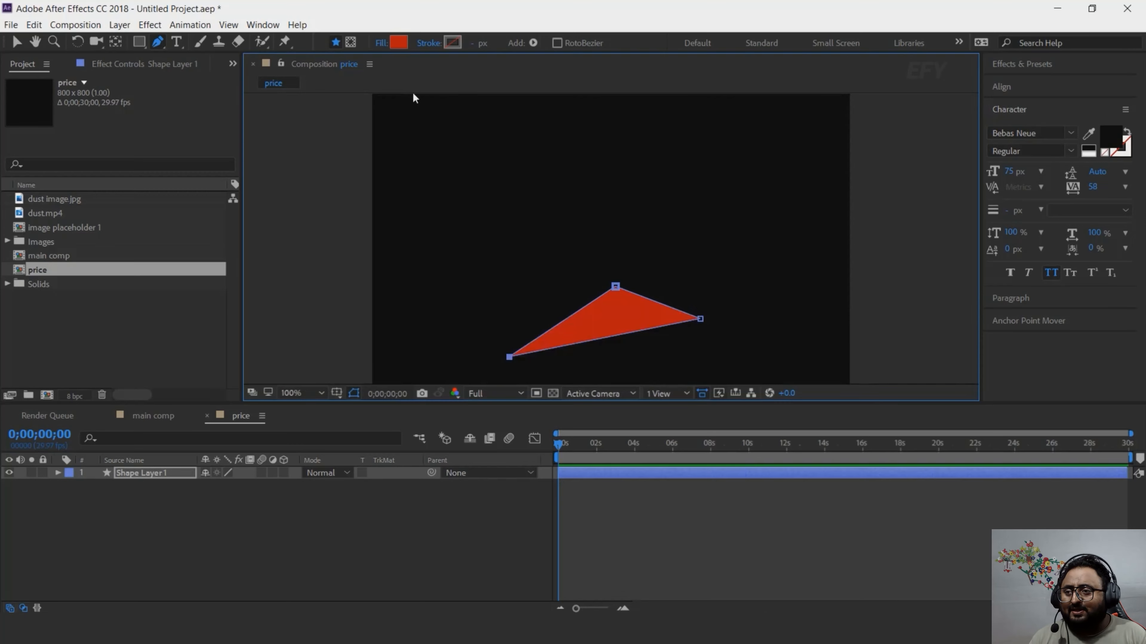
click(399, 42)
drag(257, 221, 277, 262)
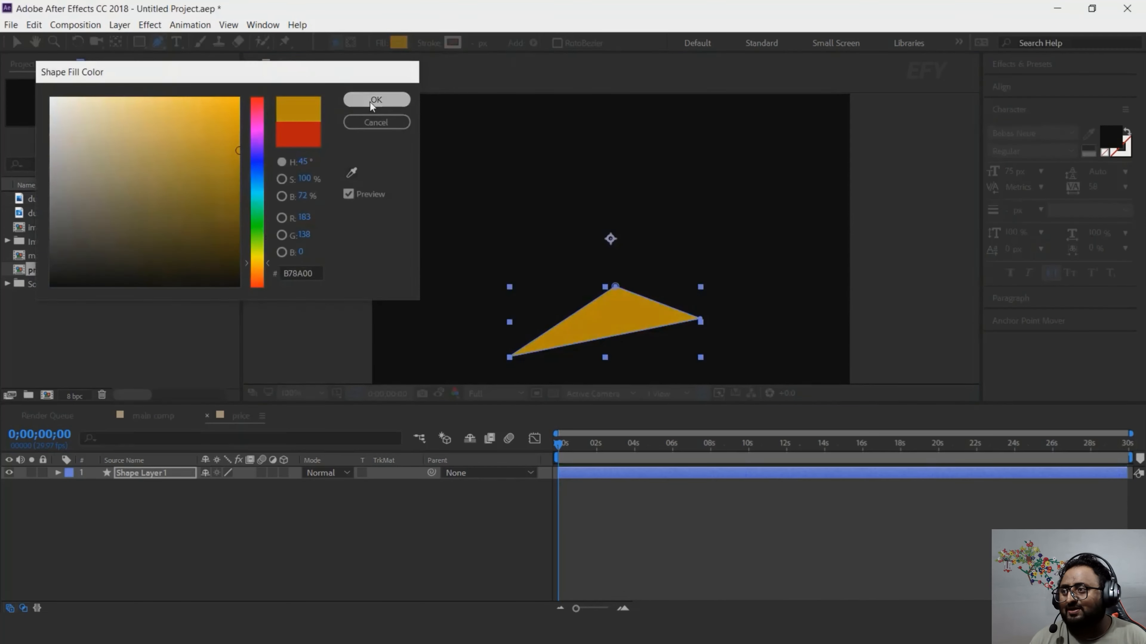
click(372, 100)
- Raise the triangle's right vertex to make a thinner wedge, and deselect the shape layer
key(h)
drag(667, 236, 682, 198)
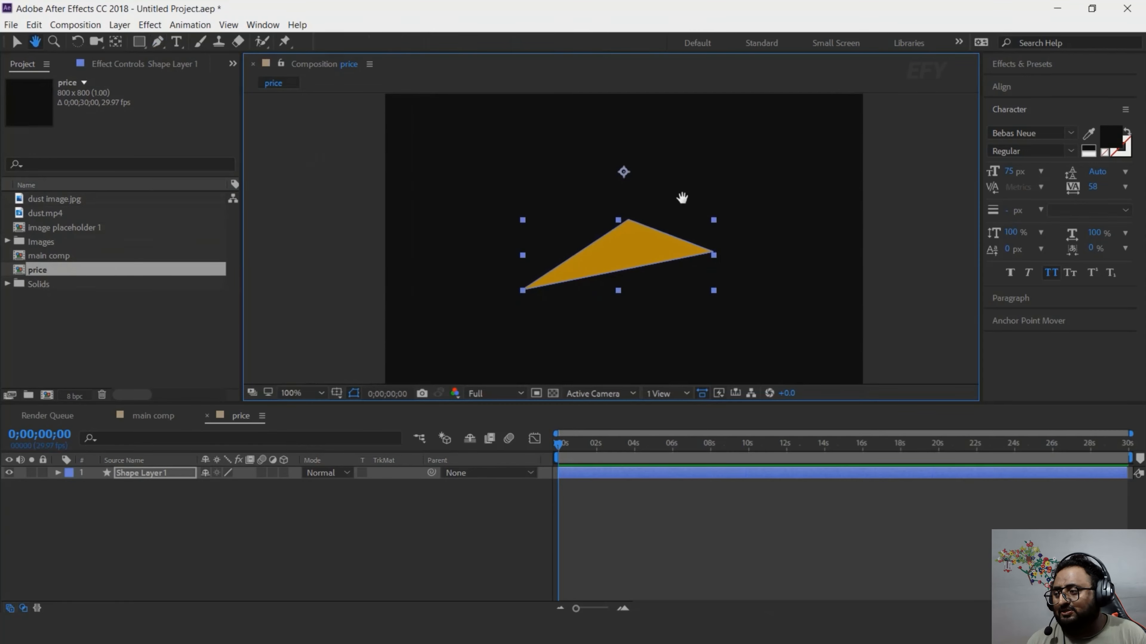
key(g)
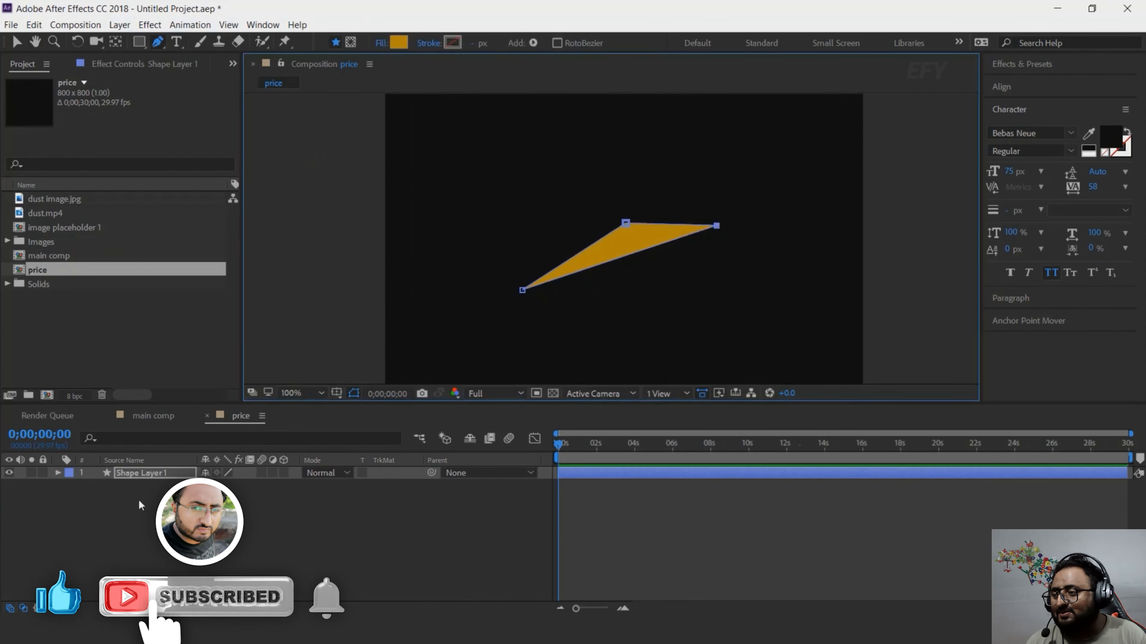
click(261, 516)
- Draw a second three-point ribbon fold on its own layer, starting from the first wedge's right corner and extending above it
key(h)
drag(736, 233, 776, 288)
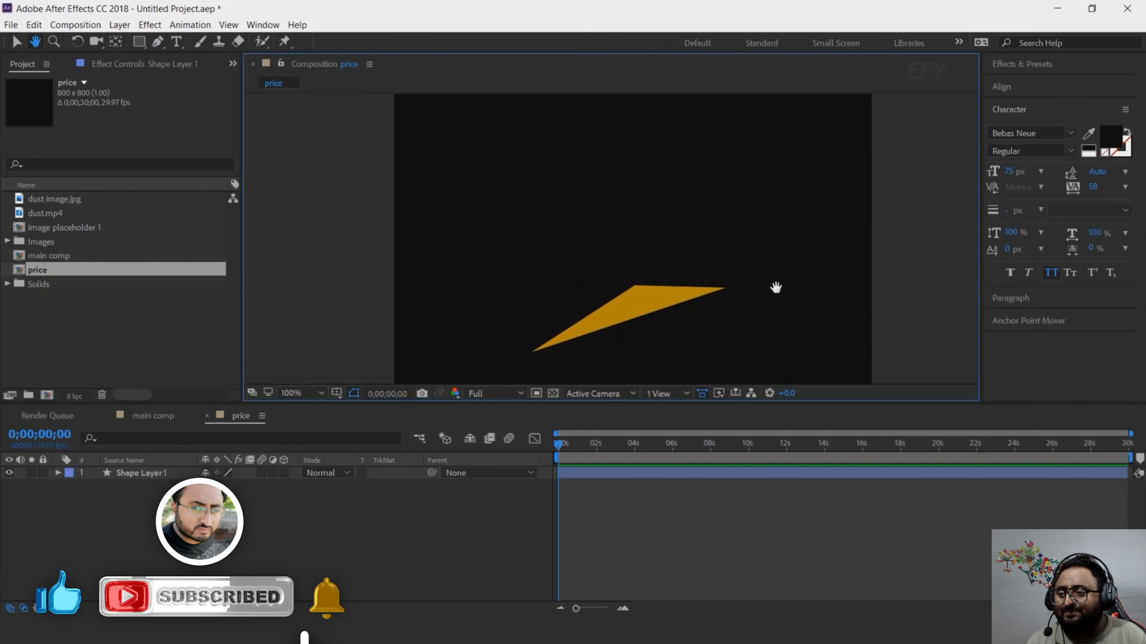
key(g)
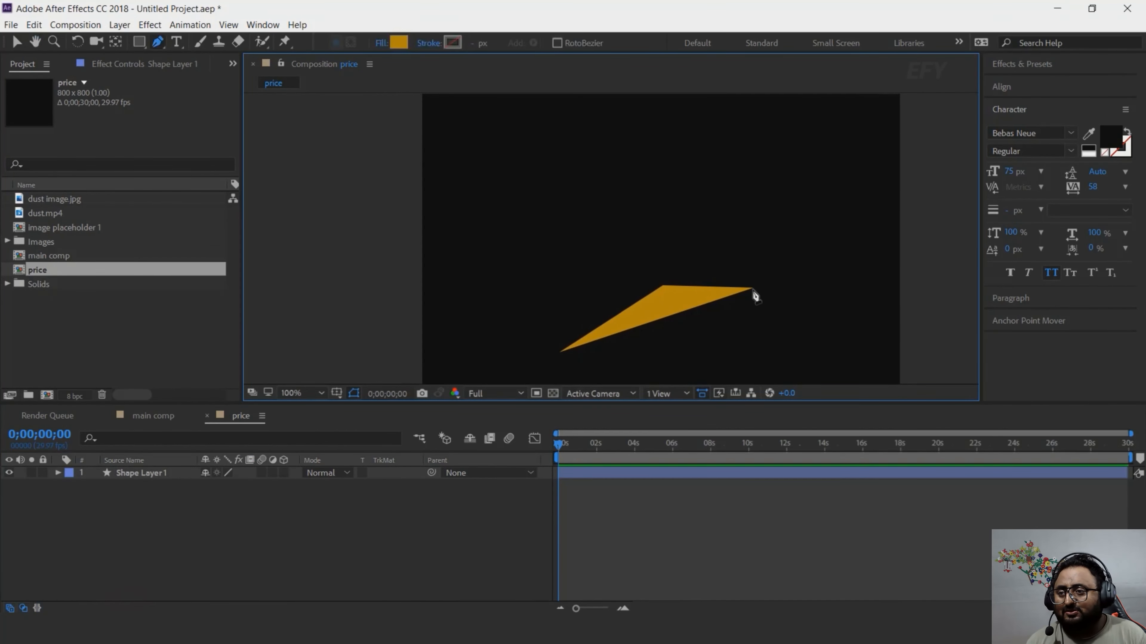
click(752, 289)
click(549, 269)
drag(548, 268, 542, 278)
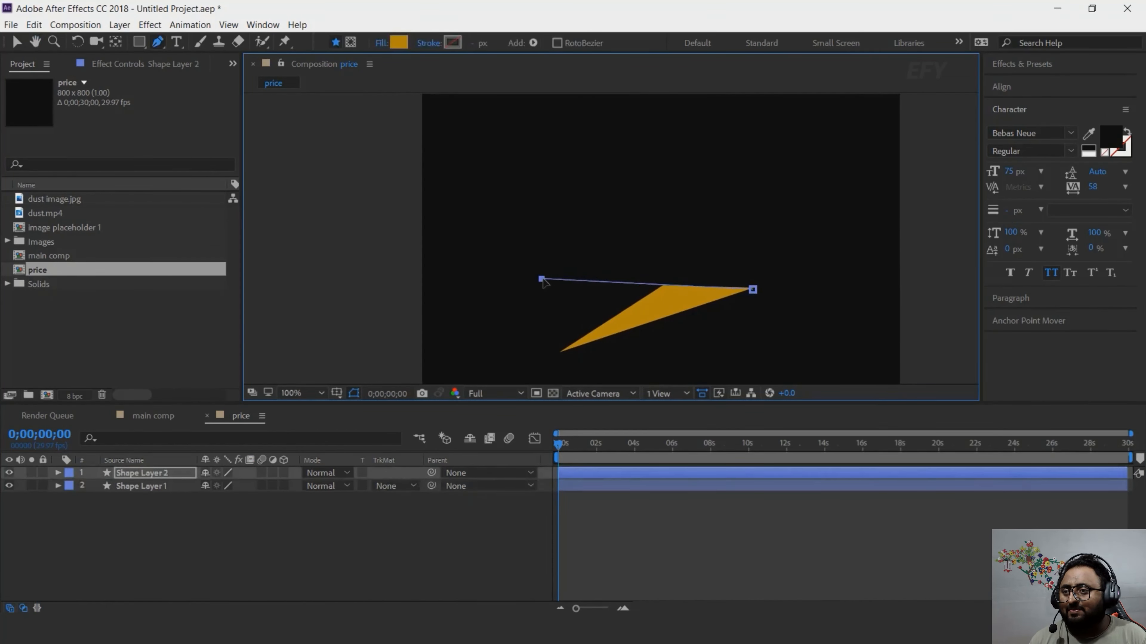
click(750, 220)
click(752, 289)
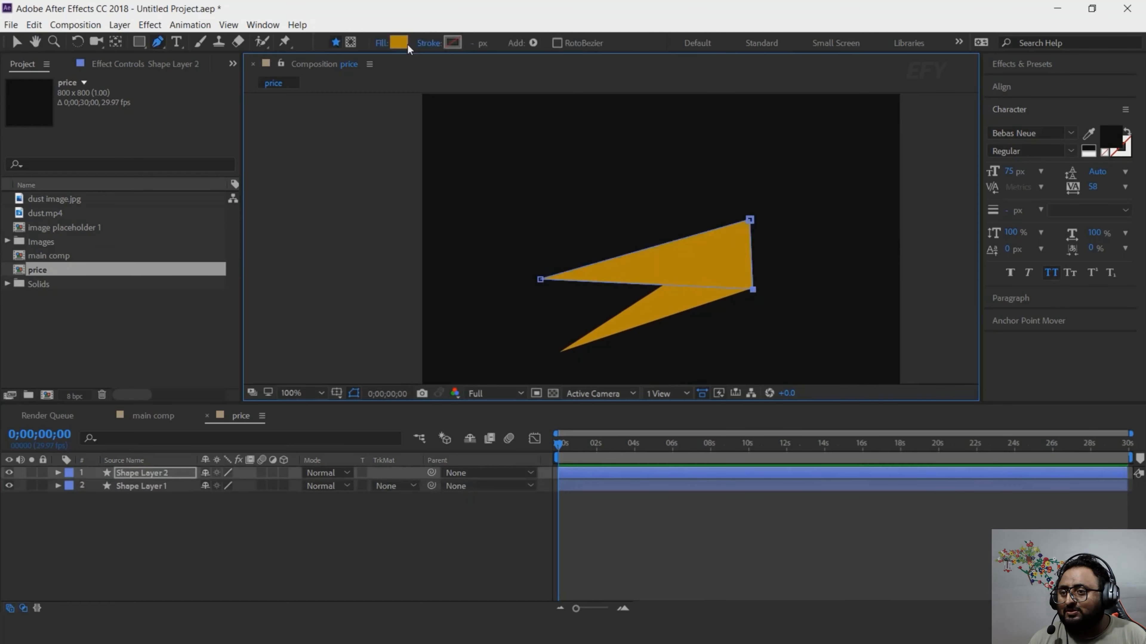
- Brighten the second ribbon fold's fill to a lighter yellow than the lower wedge, and deselect its layer
click(398, 42)
drag(238, 144, 238, 118)
click(377, 98)
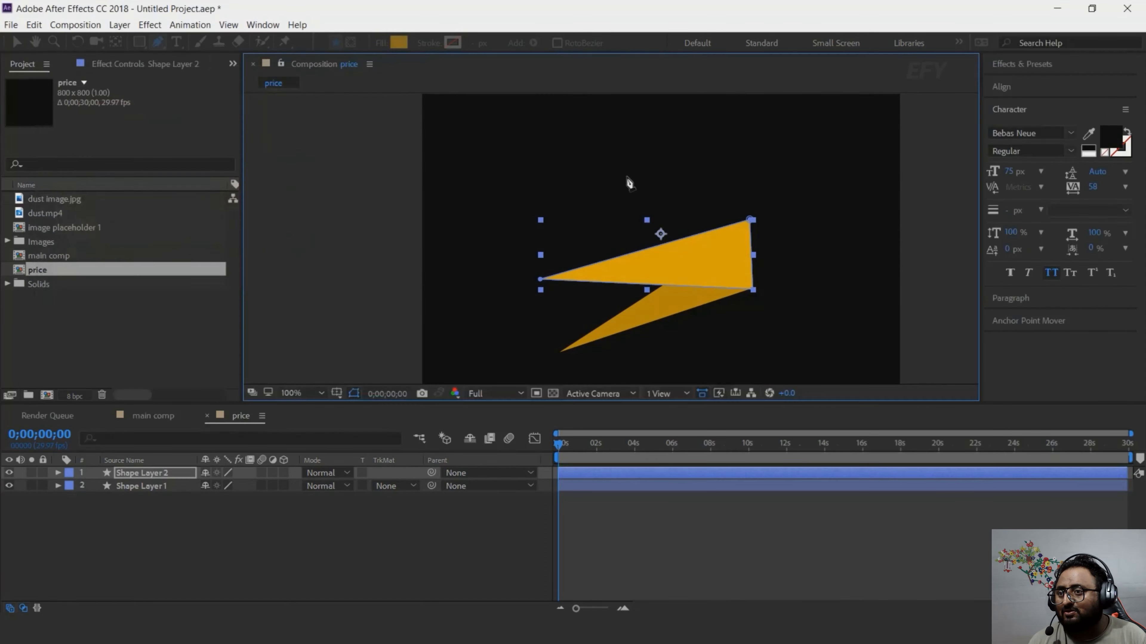
click(233, 529)
- Draw a closed four-point slanted banner on a new shape layer, starting from the second fold's left corner and extending above it
key(h)
drag(673, 225, 673, 275)
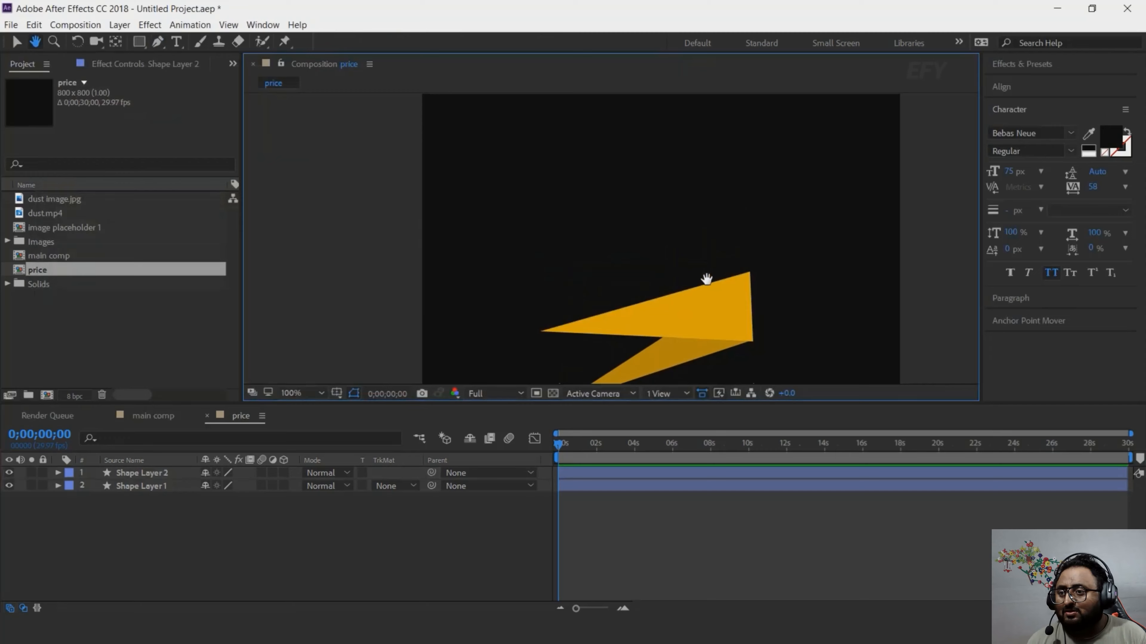
key(g)
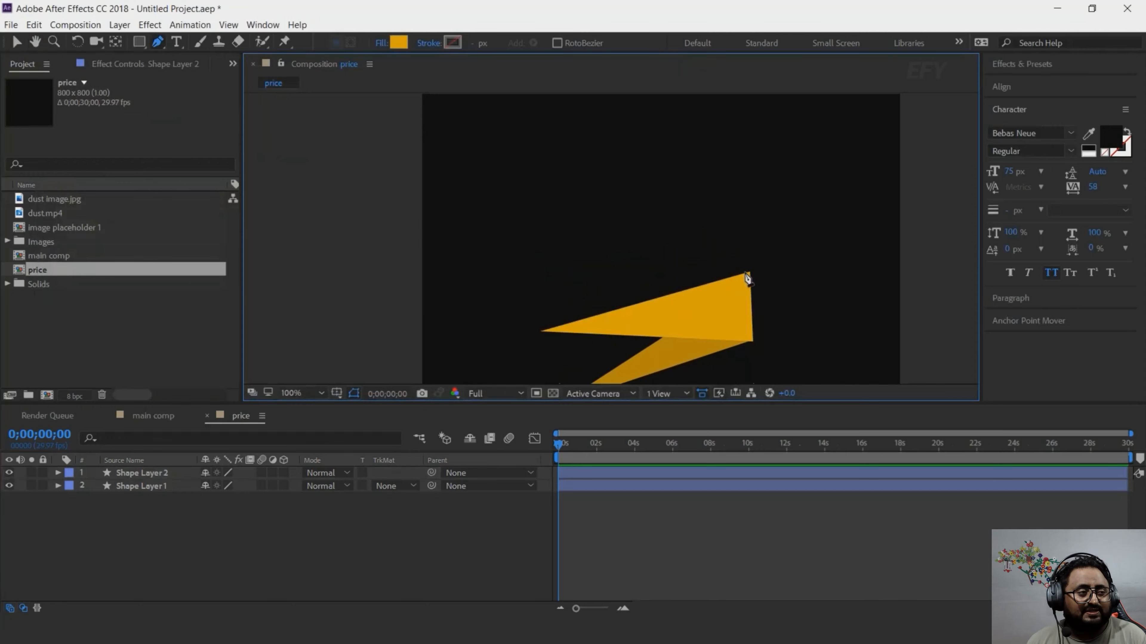
drag(546, 332, 538, 301)
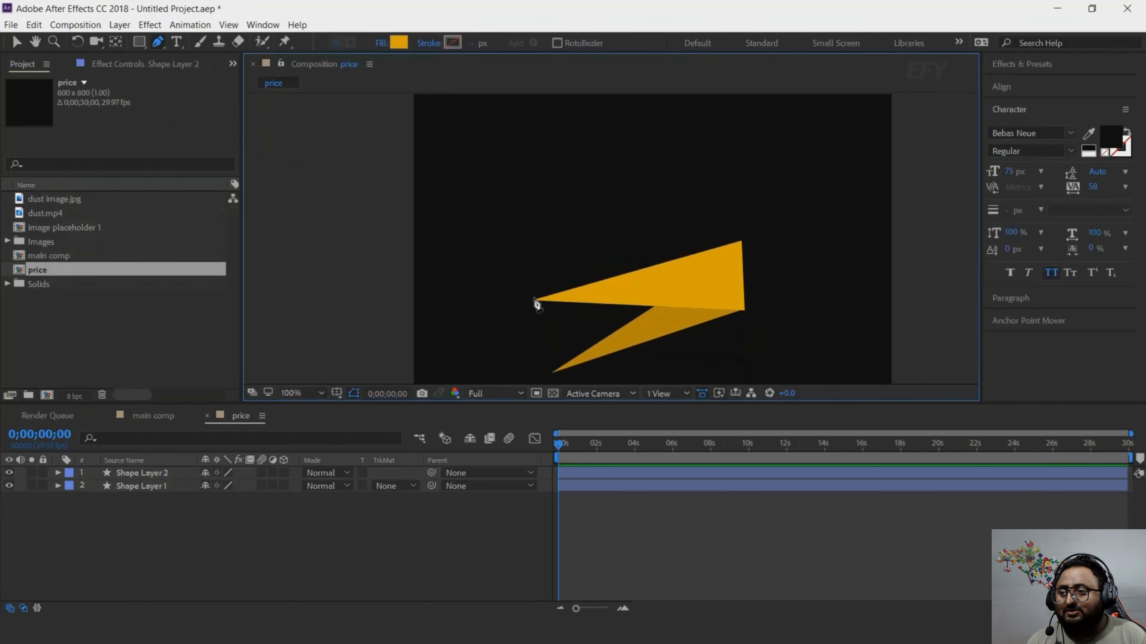
click(534, 299)
click(523, 204)
click(803, 163)
click(810, 241)
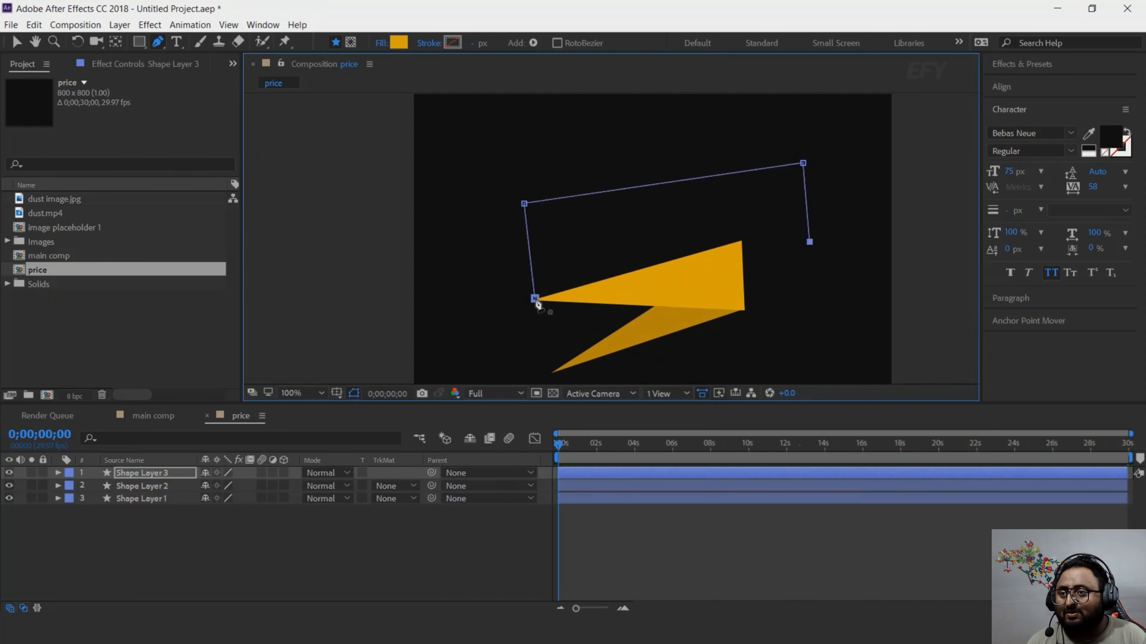
click(535, 298)
- Set the banner shape's fill to the brightest, fully saturated yellow-orange
click(399, 43)
click(239, 98)
click(373, 100)
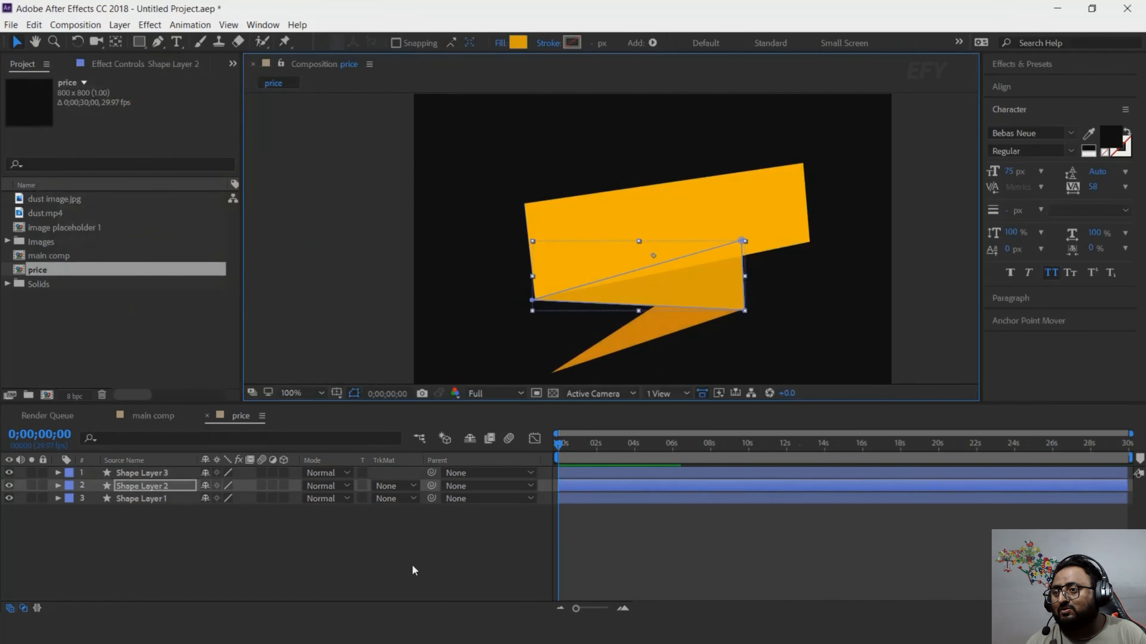
- Apply the Gradient Ramp effect to the upper banner shape, Shape Layer 3
click(412, 565)
click(747, 188)
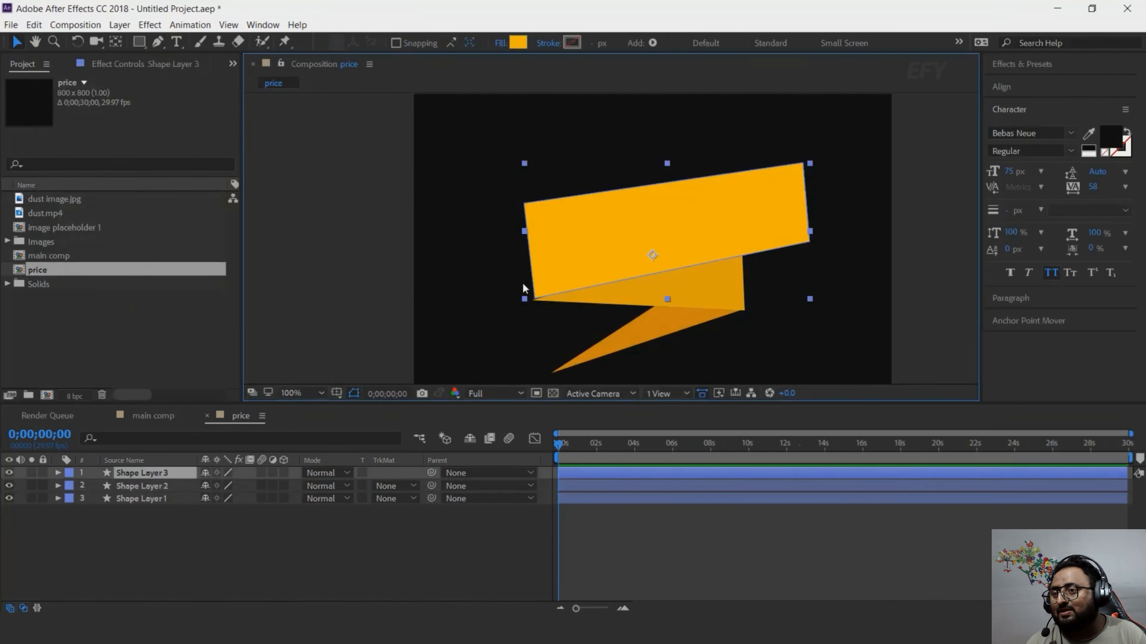
key(ctrl+space)
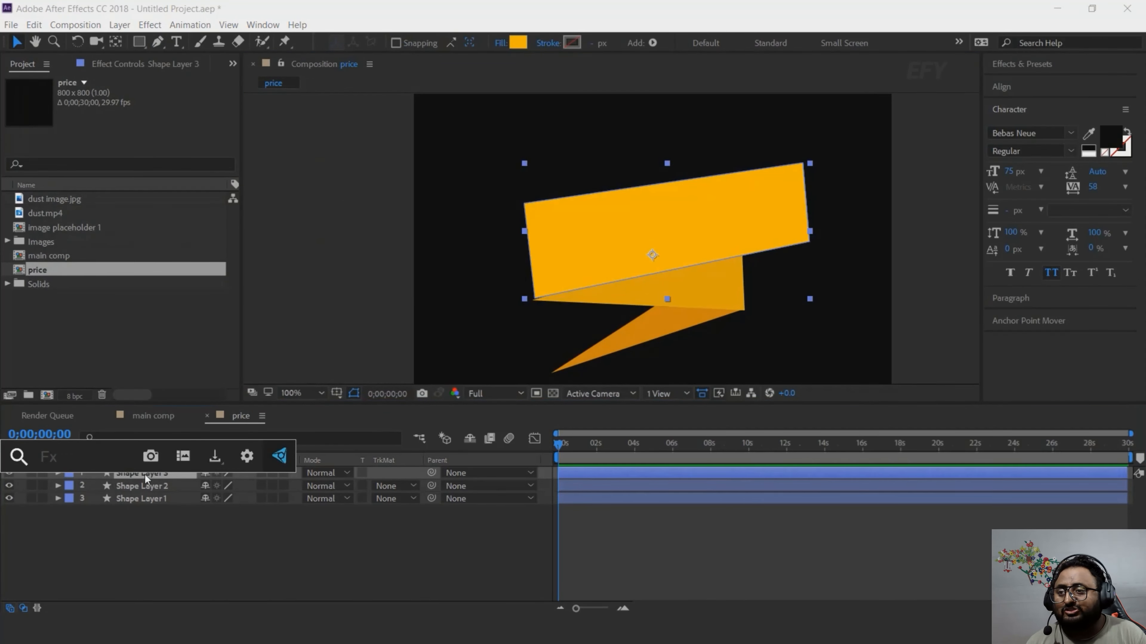
text(gra)
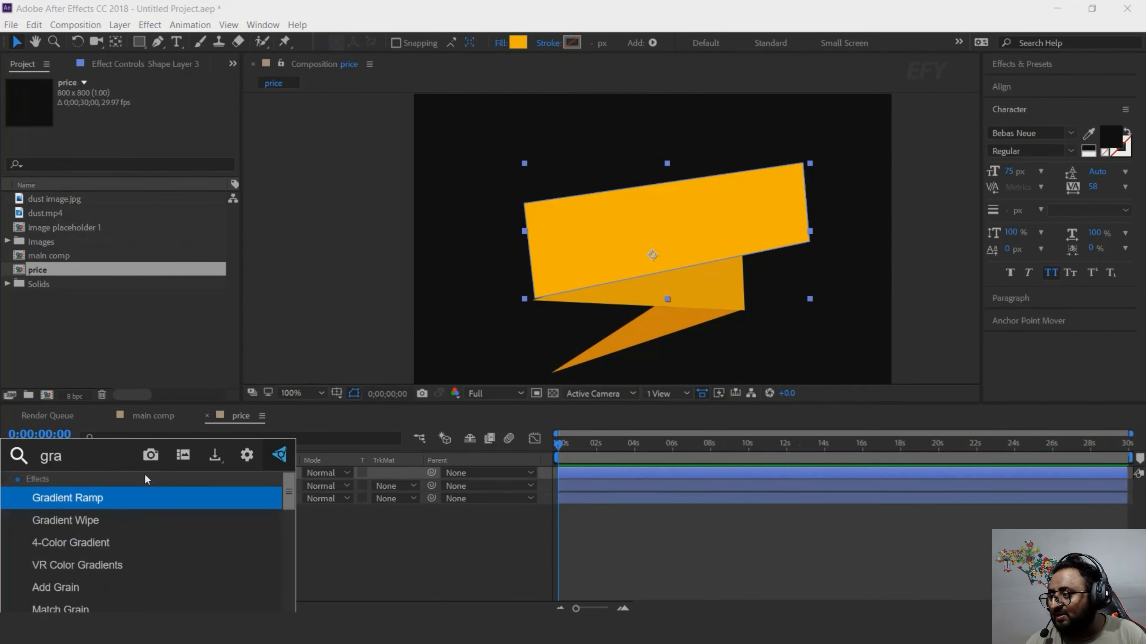
key(Return)
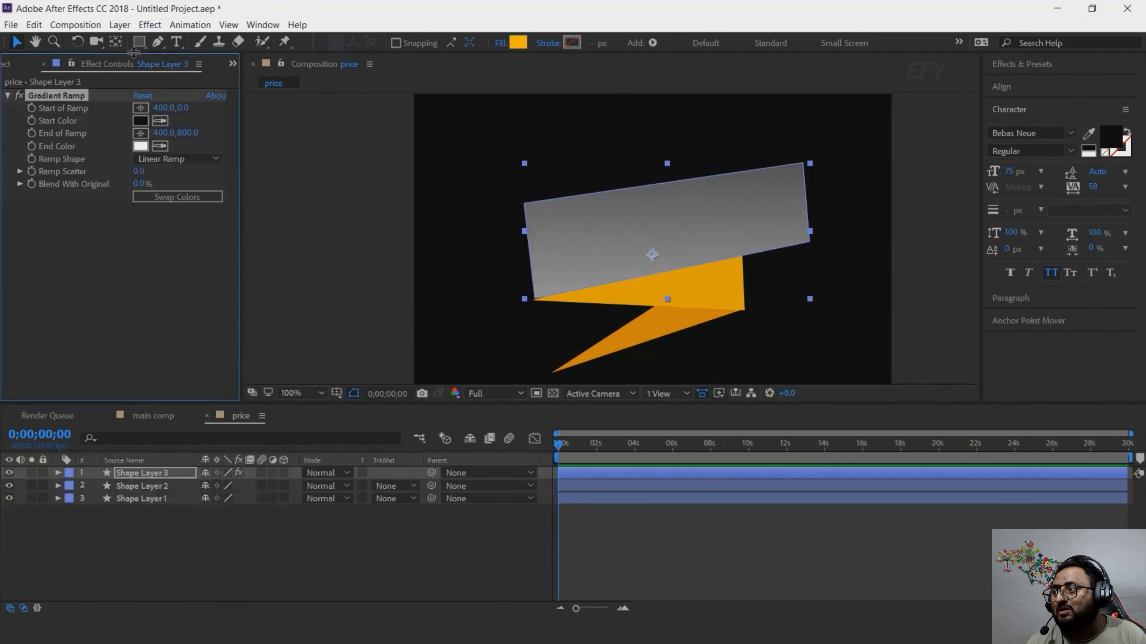
- Set the Gradient Ramp's start color on the banner to orange
click(143, 120)
click(261, 268)
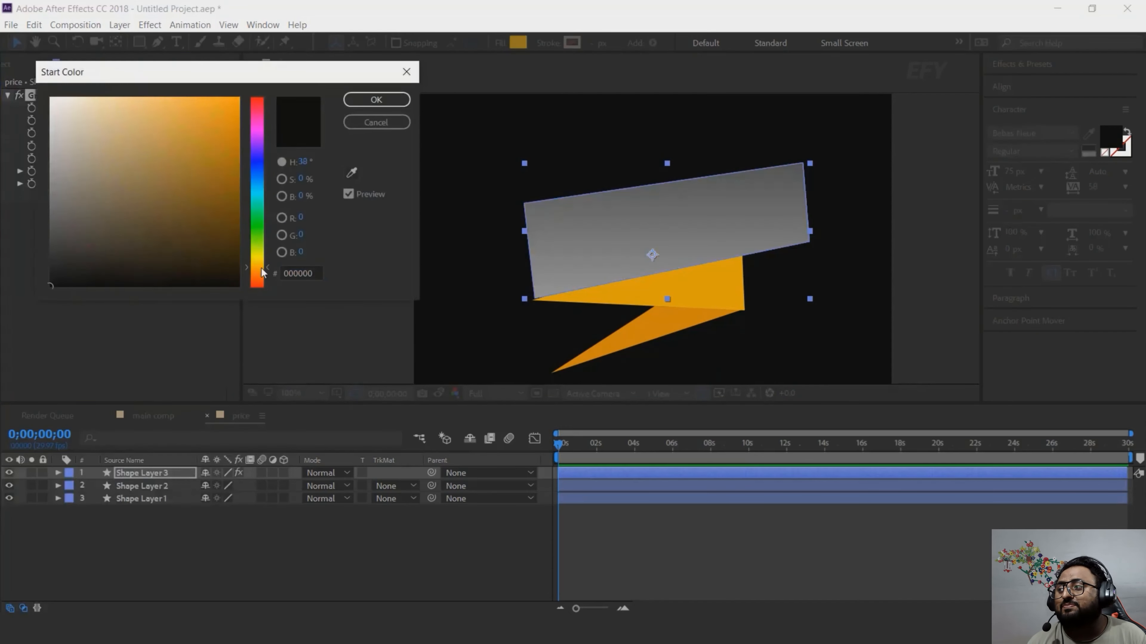
click(201, 132)
click(376, 100)
- Set the Gradient Ramp's end color on the banner to a fully saturated yellow-orange
click(156, 146)
drag(257, 270, 269, 274)
drag(225, 119, 256, 43)
drag(266, 270, 263, 253)
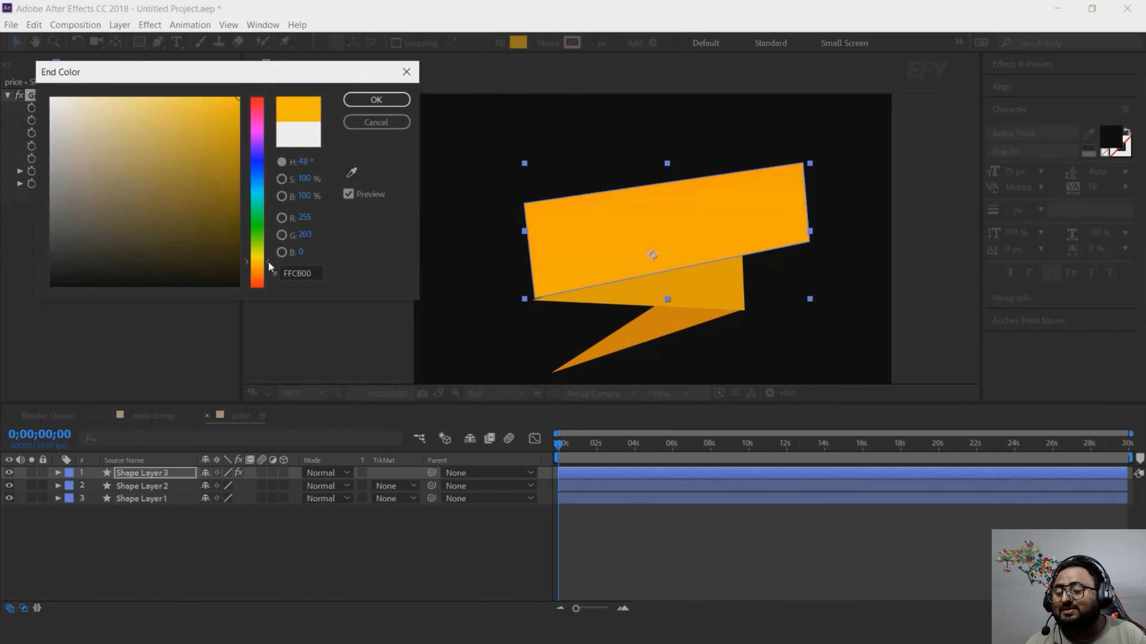
click(376, 99)
- Place the Gradient Ramp's start point above the banner at 391, 248 and its end point beyond the banner's lower-right end at 732, 439
scroll(613, 212, down, 2)
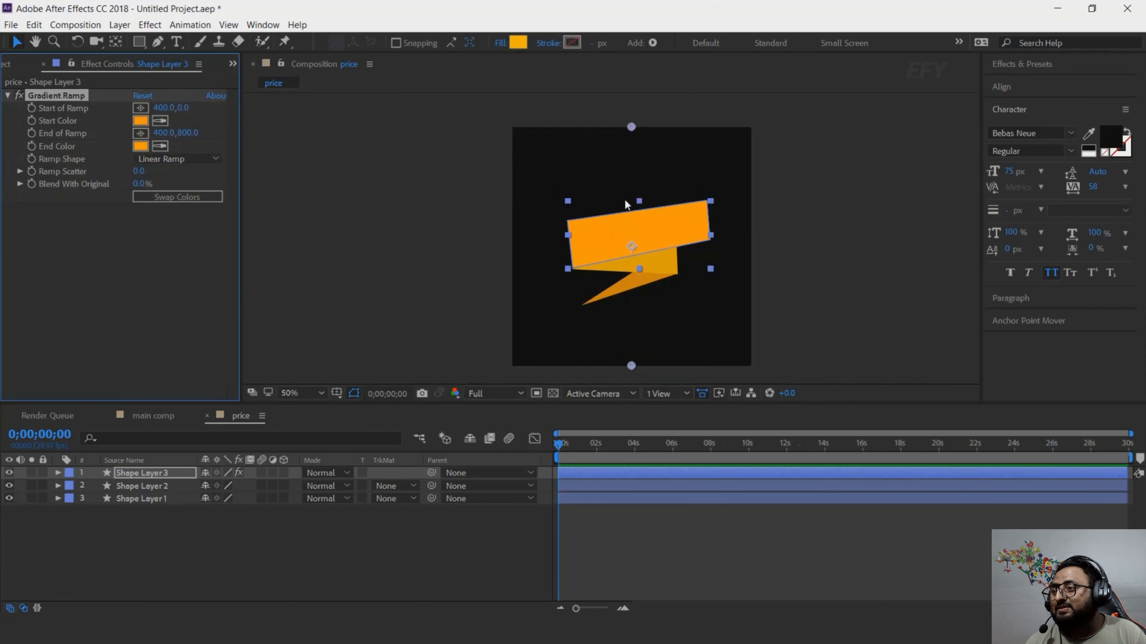
drag(632, 127, 563, 243)
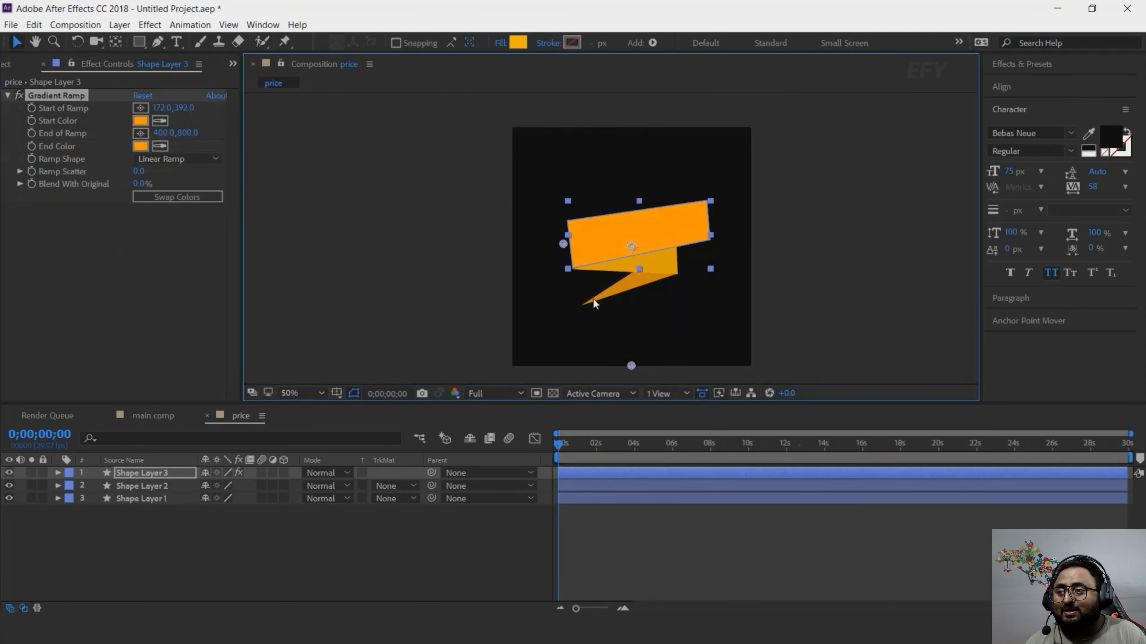
drag(632, 365, 714, 207)
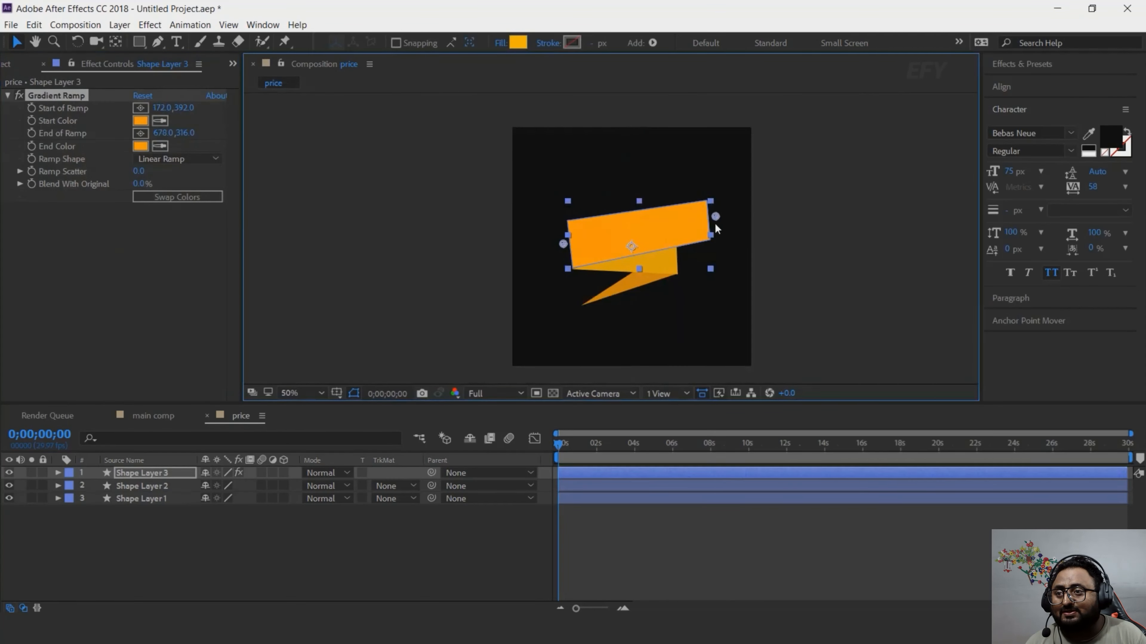
scroll(715, 226, up, 1)
mouse_move(818, 205)
mouse_down()
mouse_move(816, 241)
mouse_move(820, 219)
mouse_up()
drag(516, 249, 542, 211)
drag(822, 224, 857, 276)
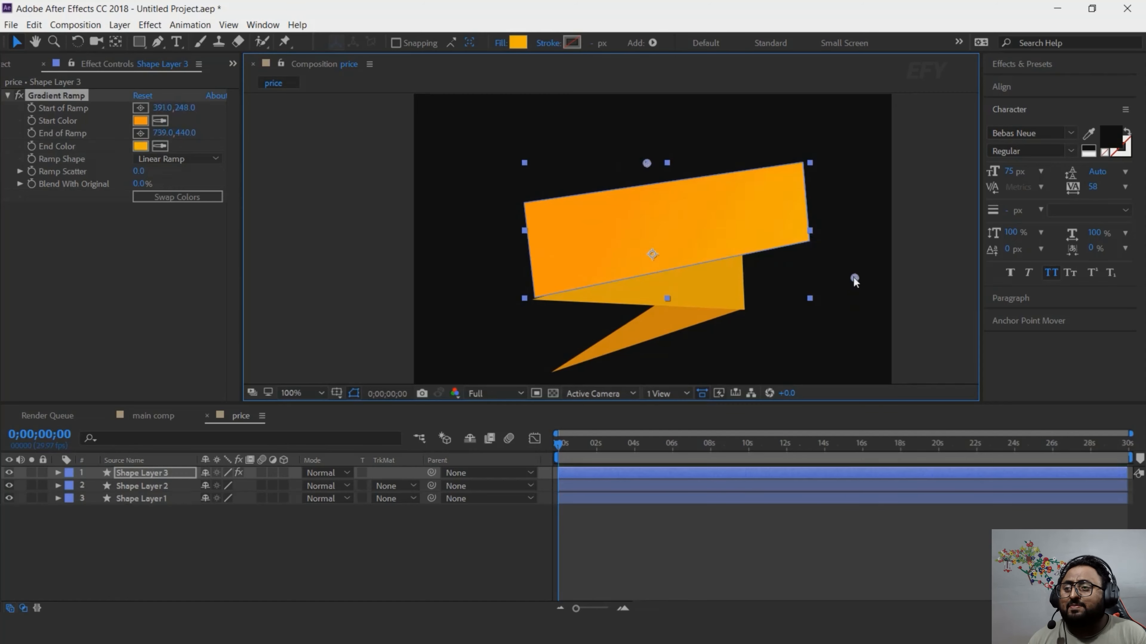
- Reshape the upper banner's corner points with the Pen tool so both short ends slant like a parallelogram
click(344, 554)
key(g)
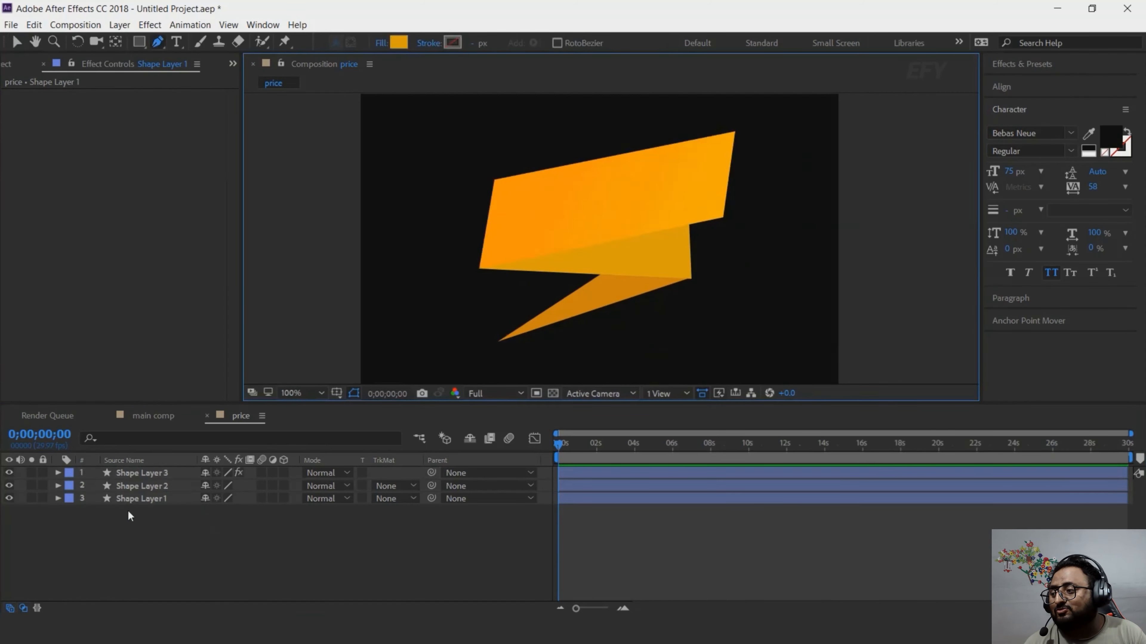
- Move the anchor points of Shape Layer 1 and Shape Layer 3 to their lower-left tips and Shape Layer 2's to its lower-right corner
click(142, 499)
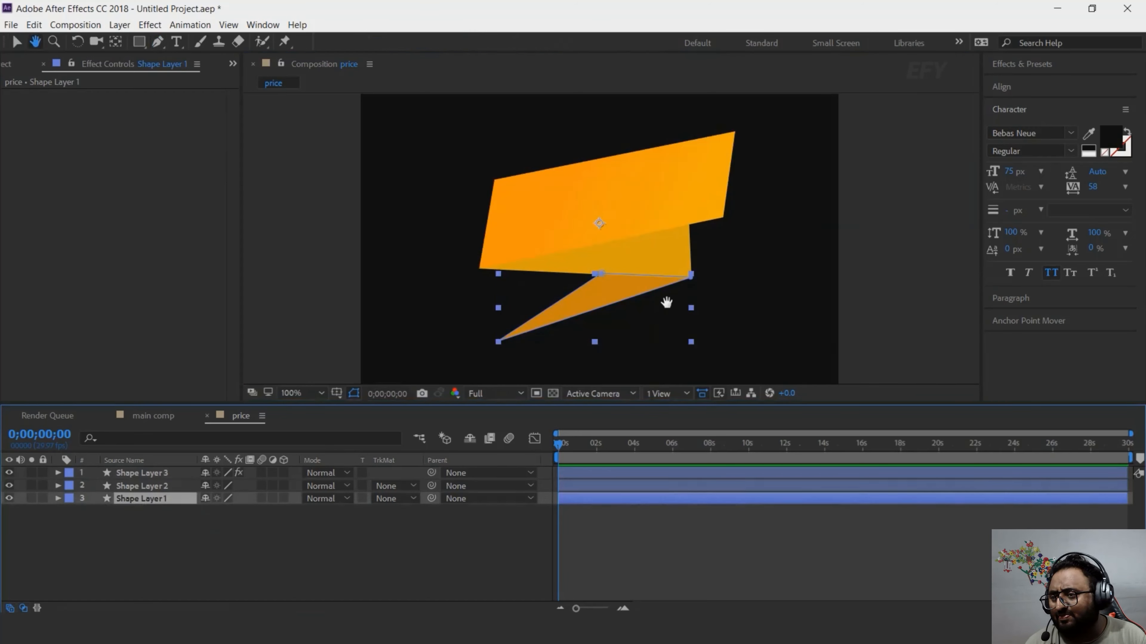
drag(665, 302, 677, 284)
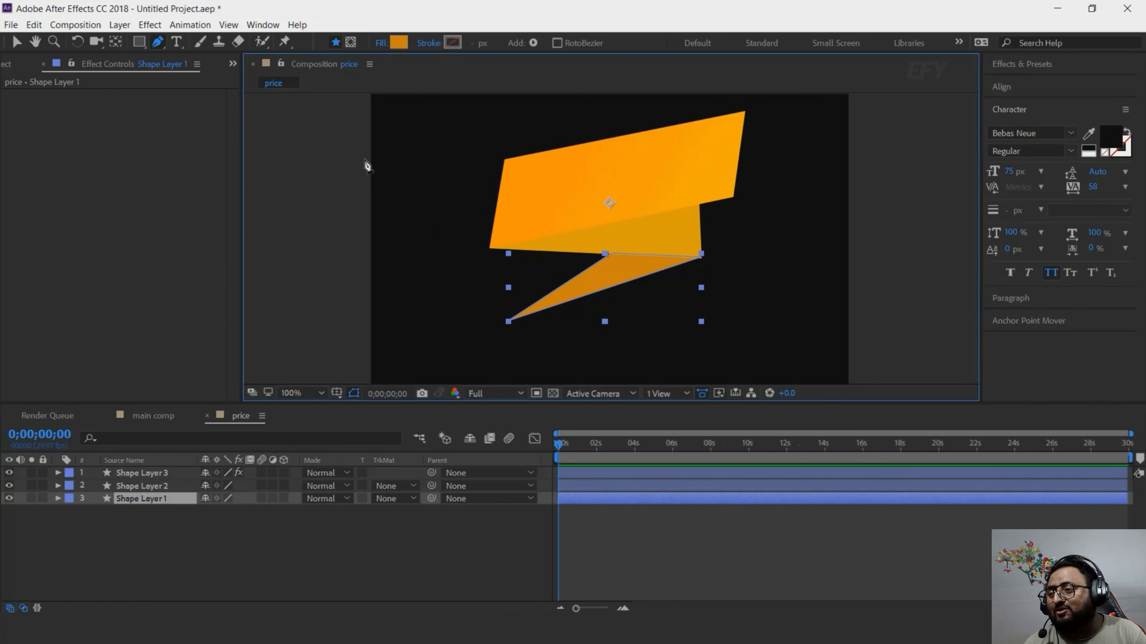
click(116, 42)
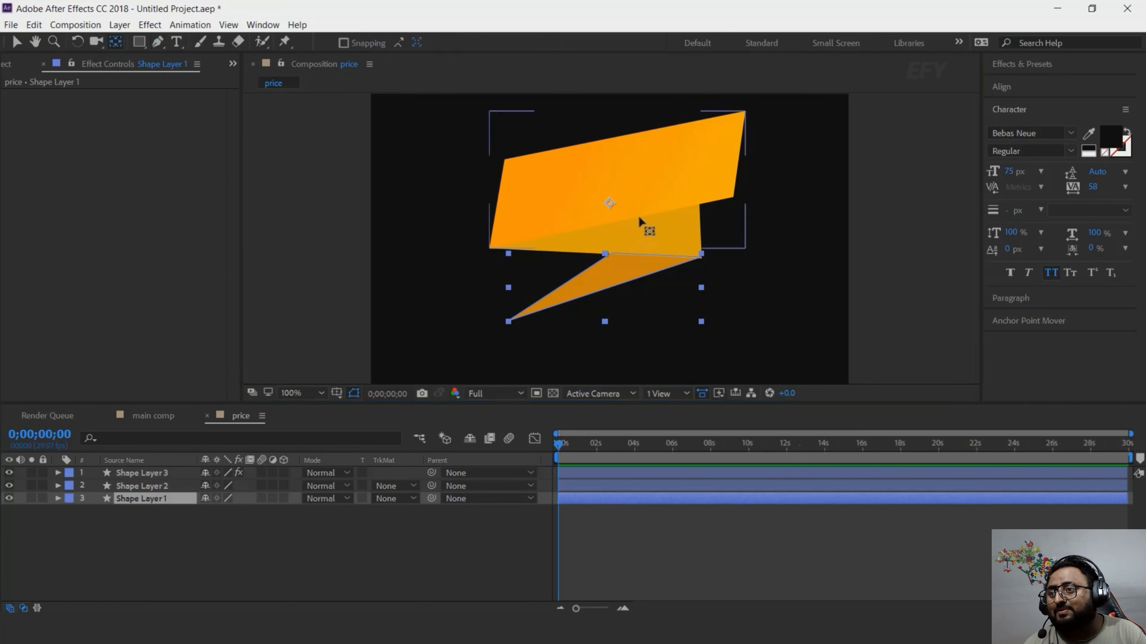
drag(610, 204, 508, 323)
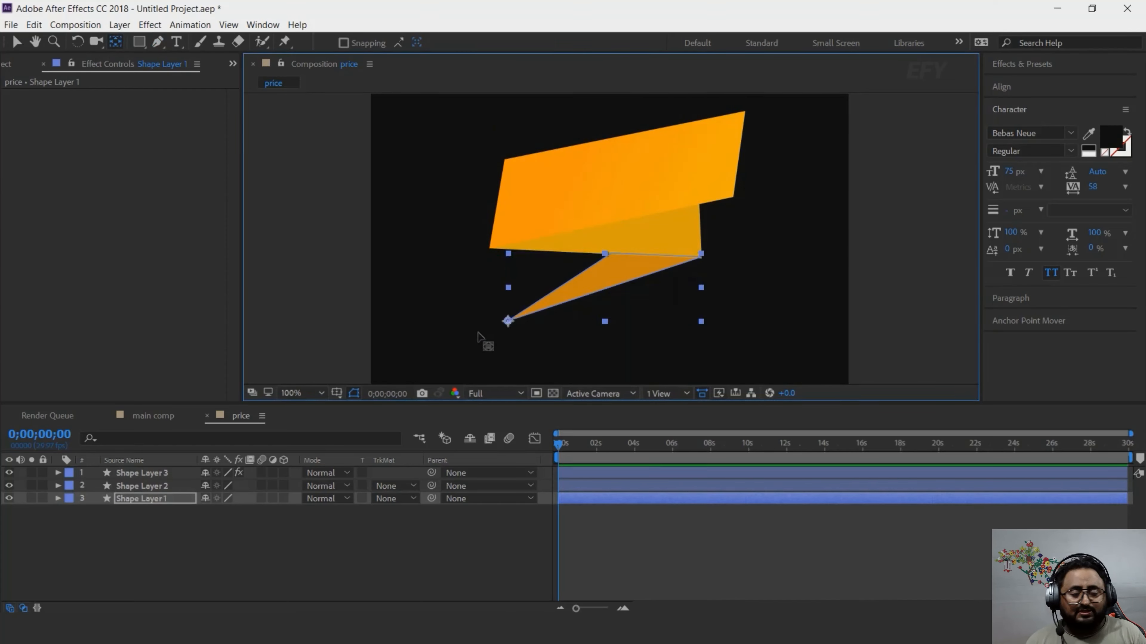
click(146, 489)
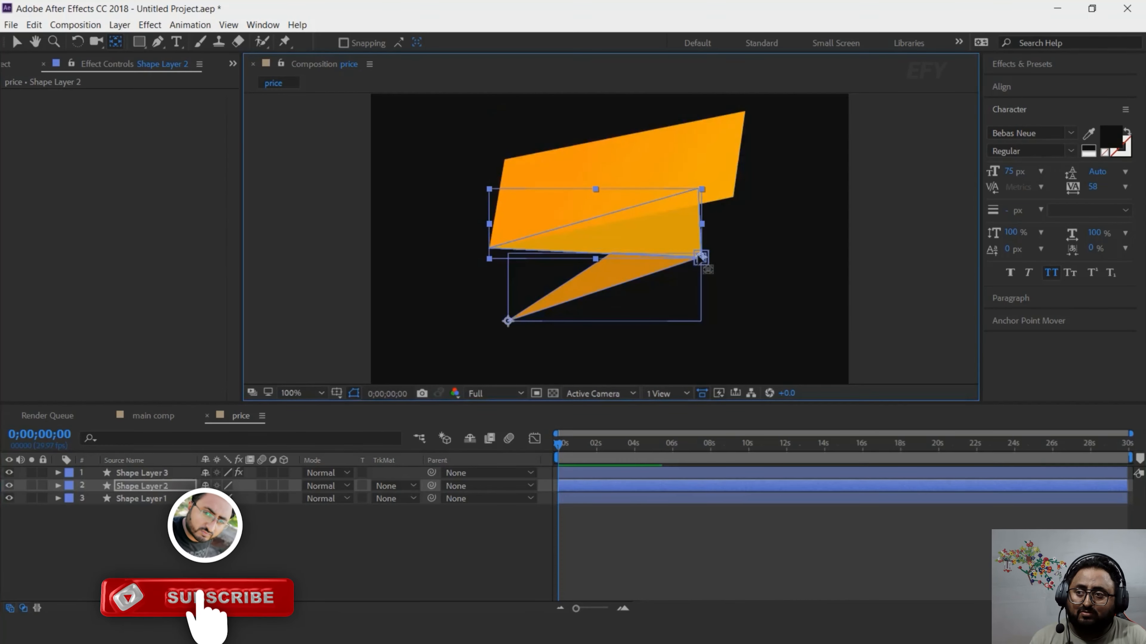
click(710, 159)
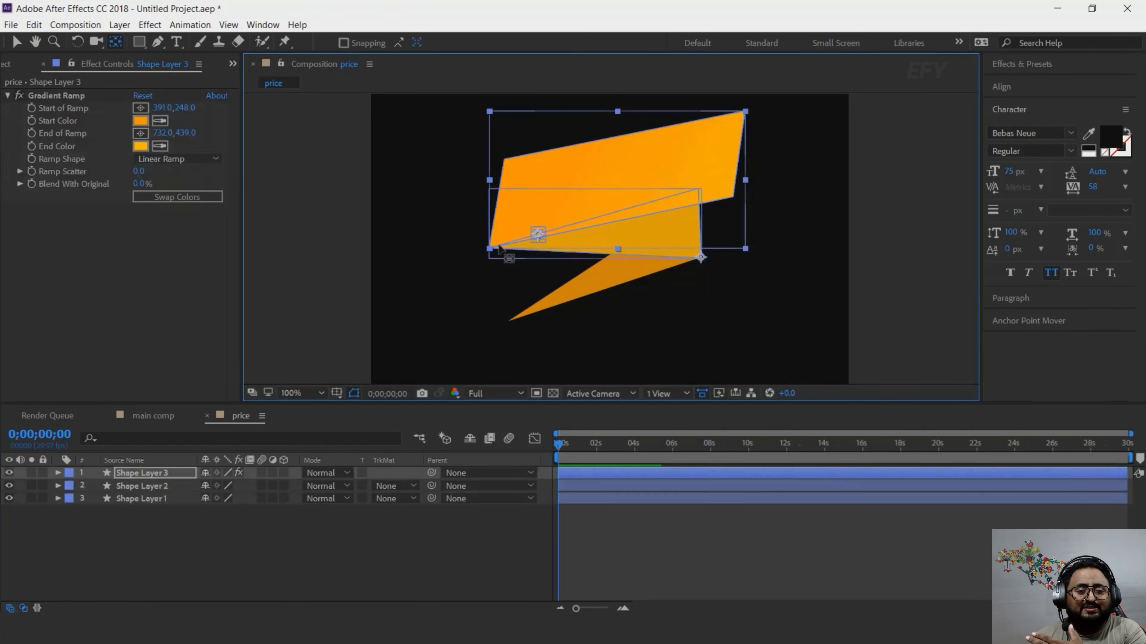
- Add 100% Scale keyframes to all three shape layers at frame 10
click(161, 516)
click(153, 498)
key(s)
key(=)
drag(566, 444, 609, 445)
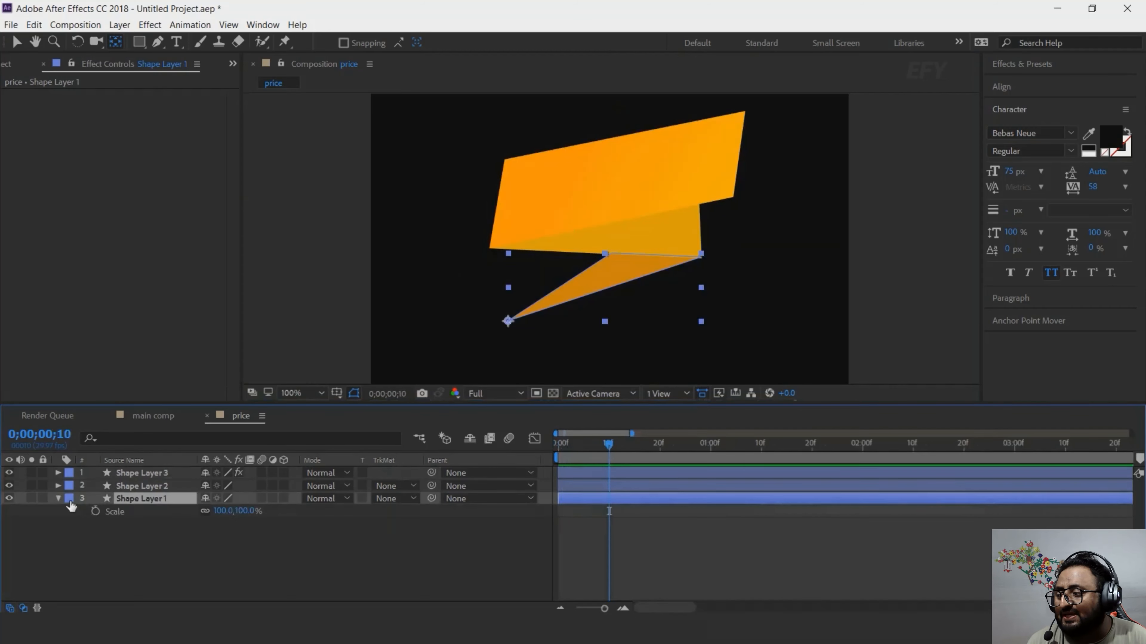
click(60, 500)
shift+click(157, 474)
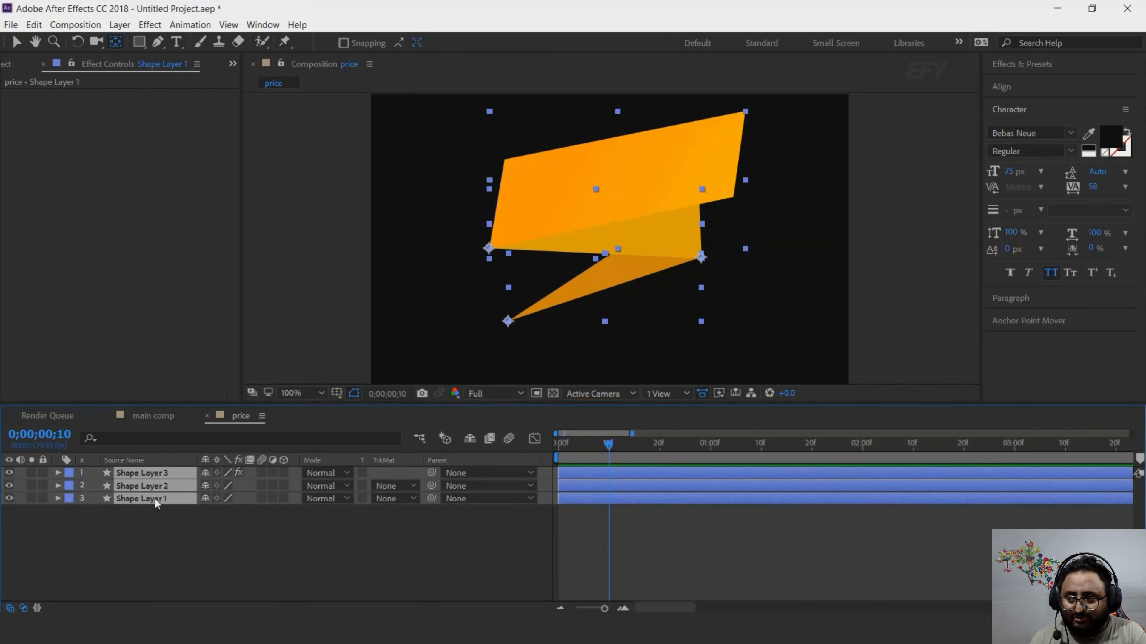
key(s)
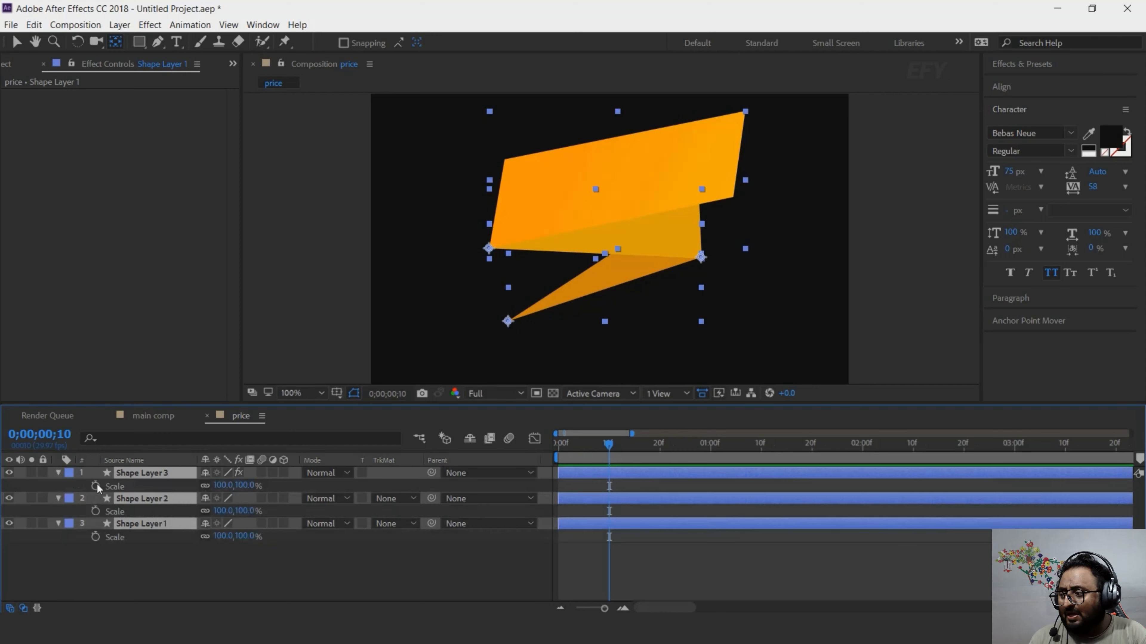
click(96, 486)
- Set the Scale of all three shape layers to 0% at frame 0
drag(587, 443, 491, 456)
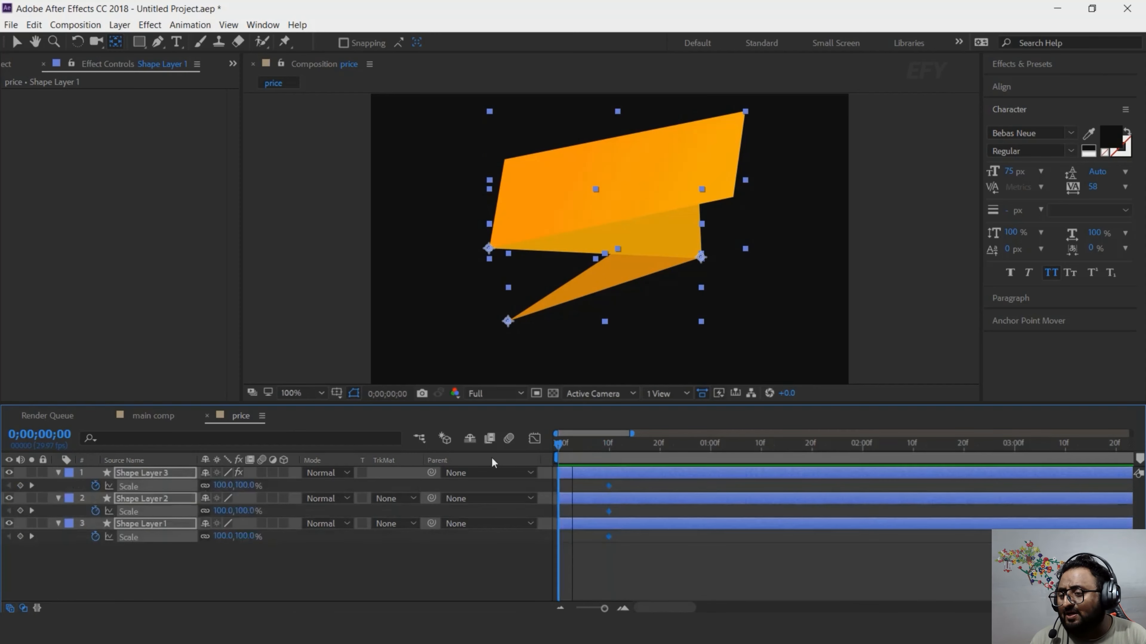
click(246, 486)
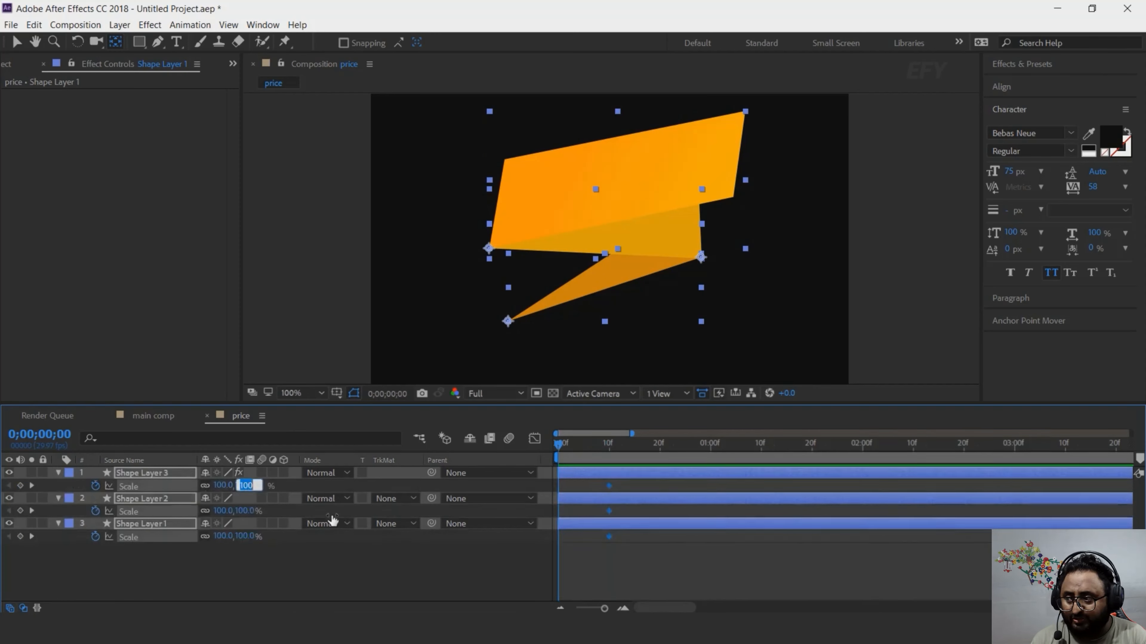
text(0)
key(Return)
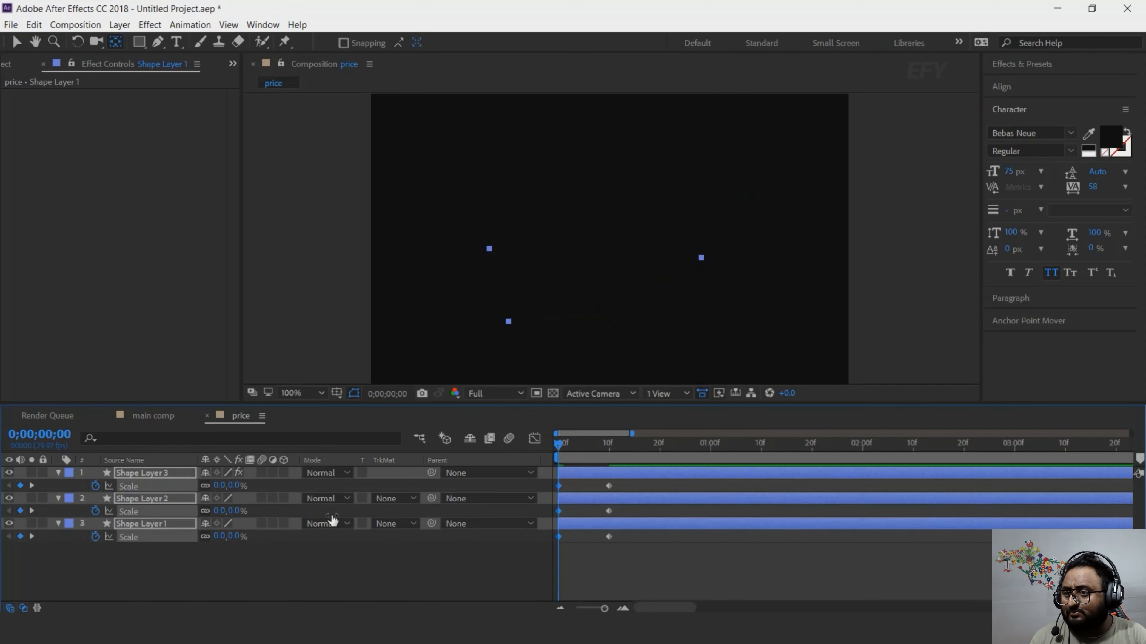
- Apply Easy Ease to all Scale keyframes of the three shape layers
drag(630, 480, 574, 532)
right_click(607, 486)
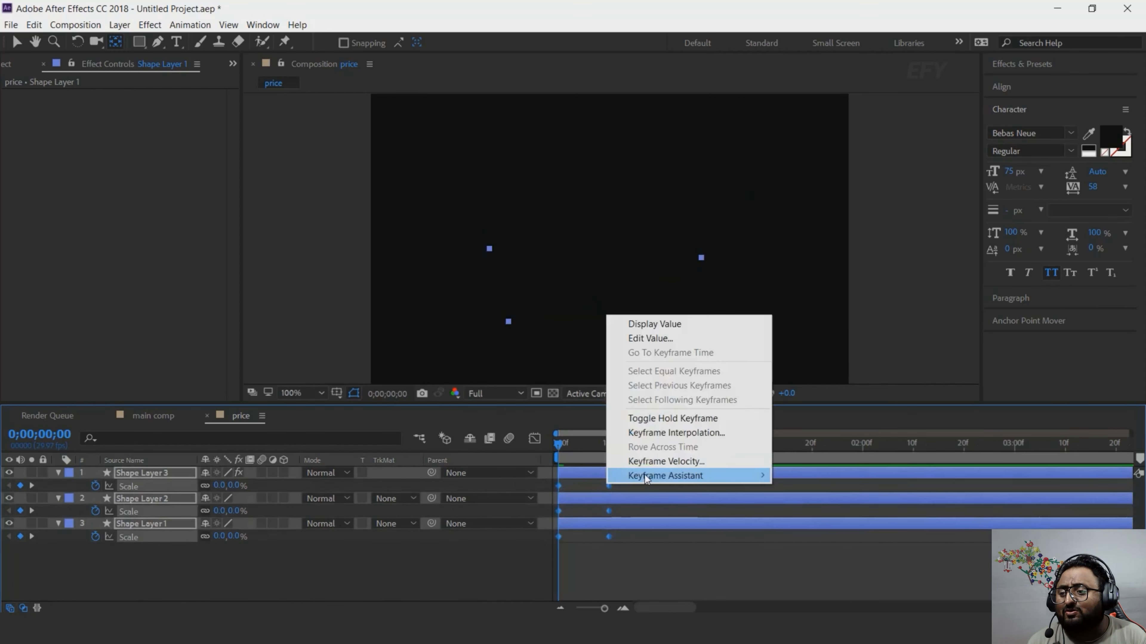
mouse_move(668, 476)
click(832, 520)
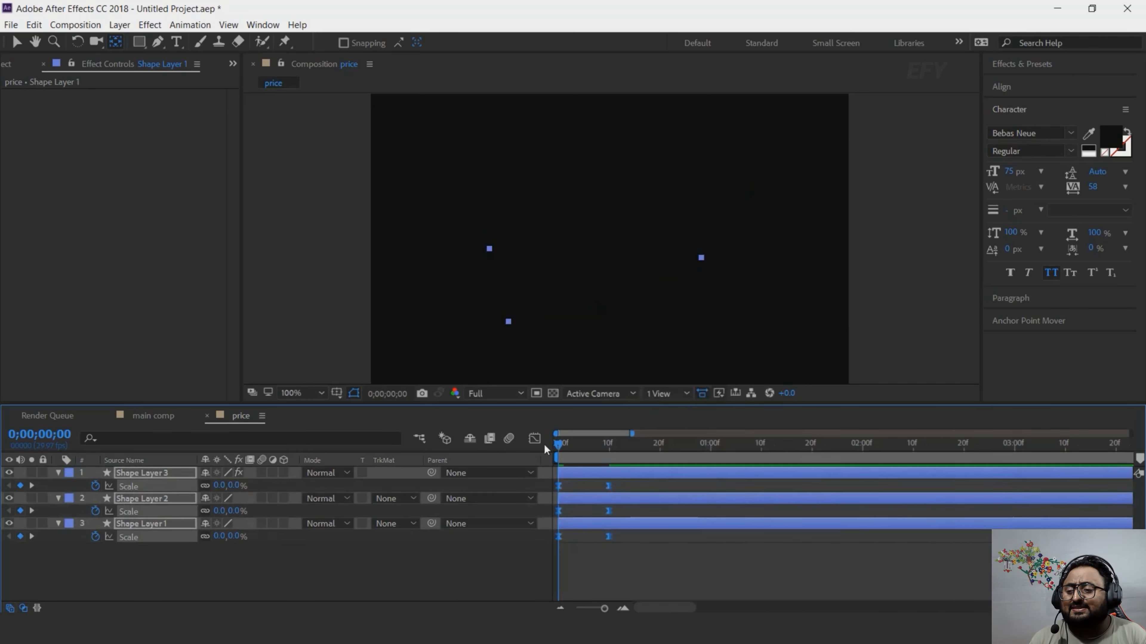
- Strengthen the easing at the start and end Scale keyframes in the speed graph for a steeper mid-motion peak
click(534, 438)
drag(645, 549, 552, 579)
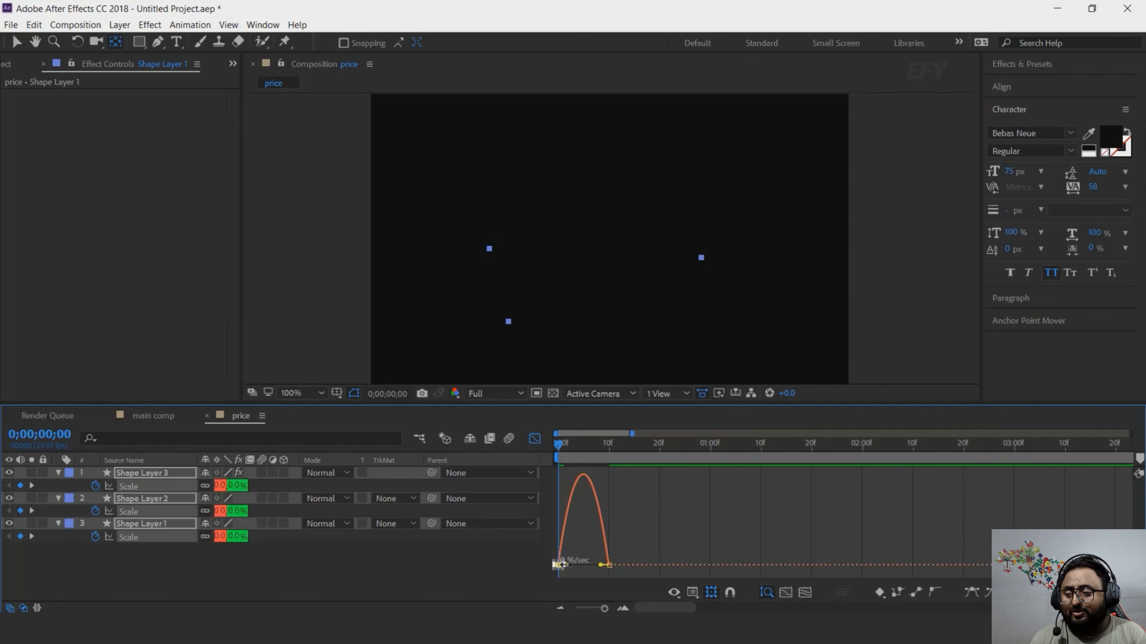
scroll(570, 572, up, 1)
drag(642, 607, 629, 607)
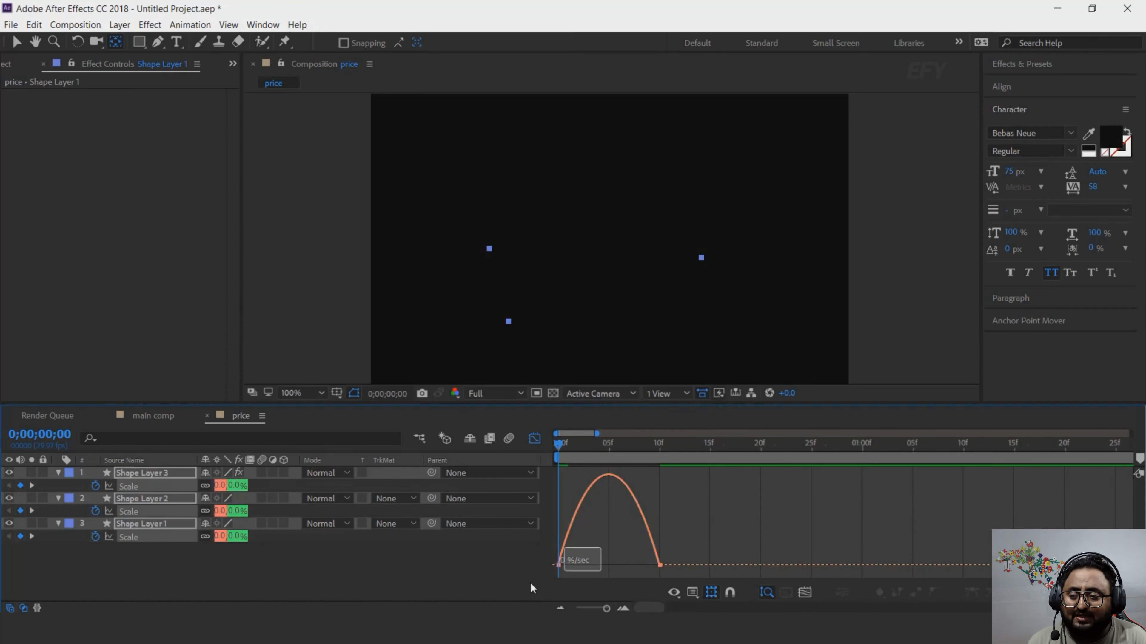
drag(575, 566, 593, 566)
drag(669, 557, 629, 566)
key(shift+F3)
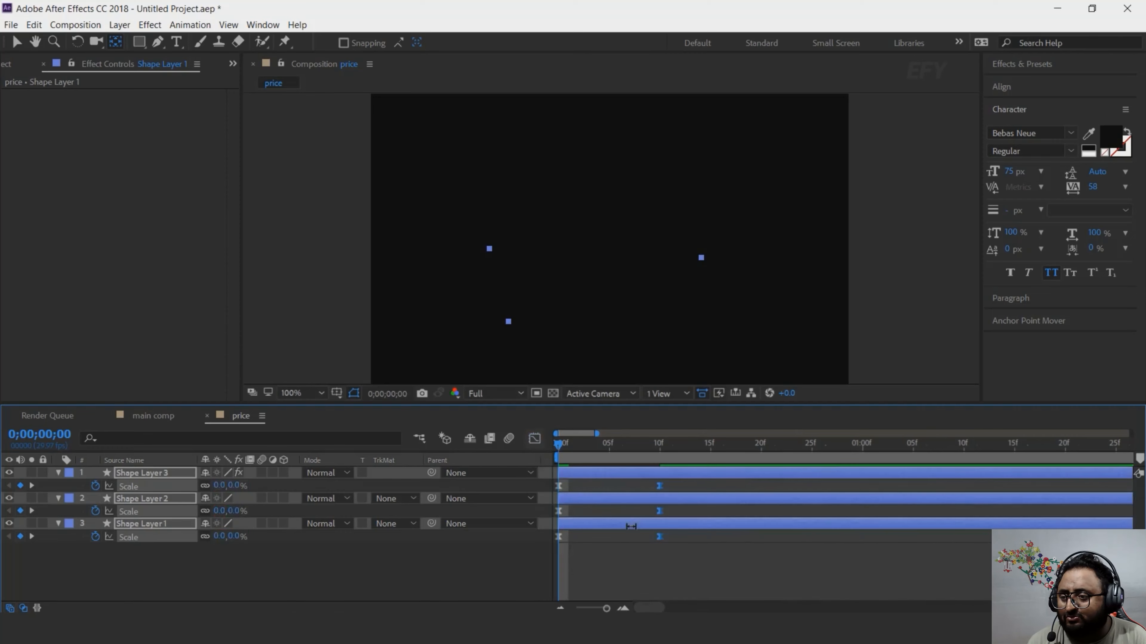
- Preview the scale animation and stagger the layers, starting Shape Layer 2 at frame 5 and Shape Layer 3 at frame 10
scroll(642, 541, down, 1)
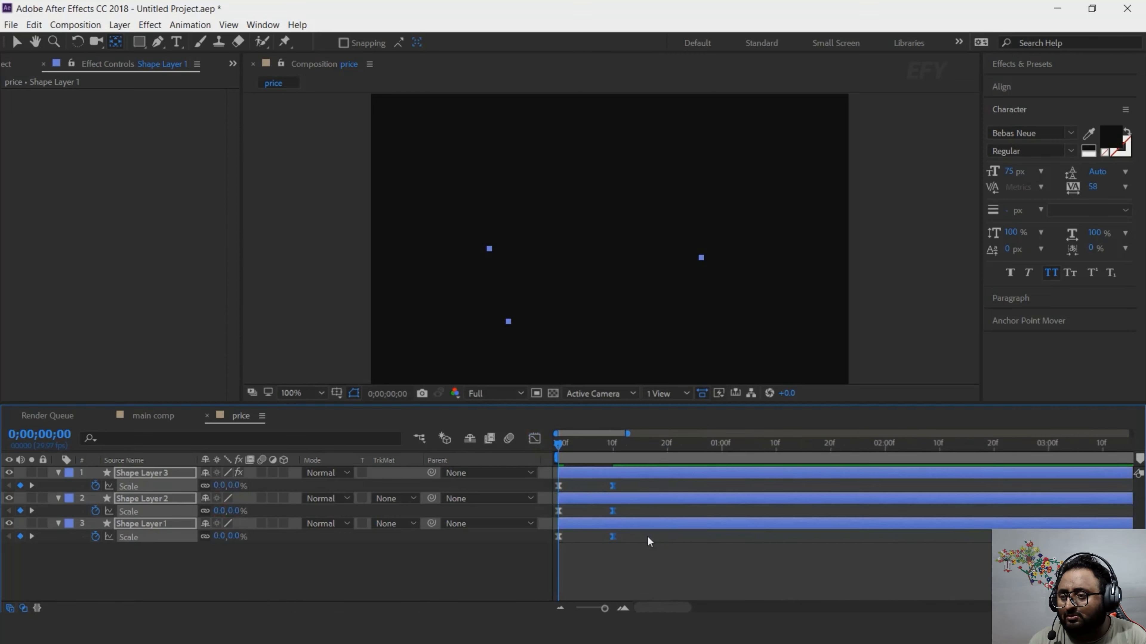
key(minus)
click(460, 567)
key(space)
mouse_move(578, 444)
mouse_down()
mouse_move(600, 443)
mouse_move(569, 441)
mouse_move(594, 446)
mouse_up()
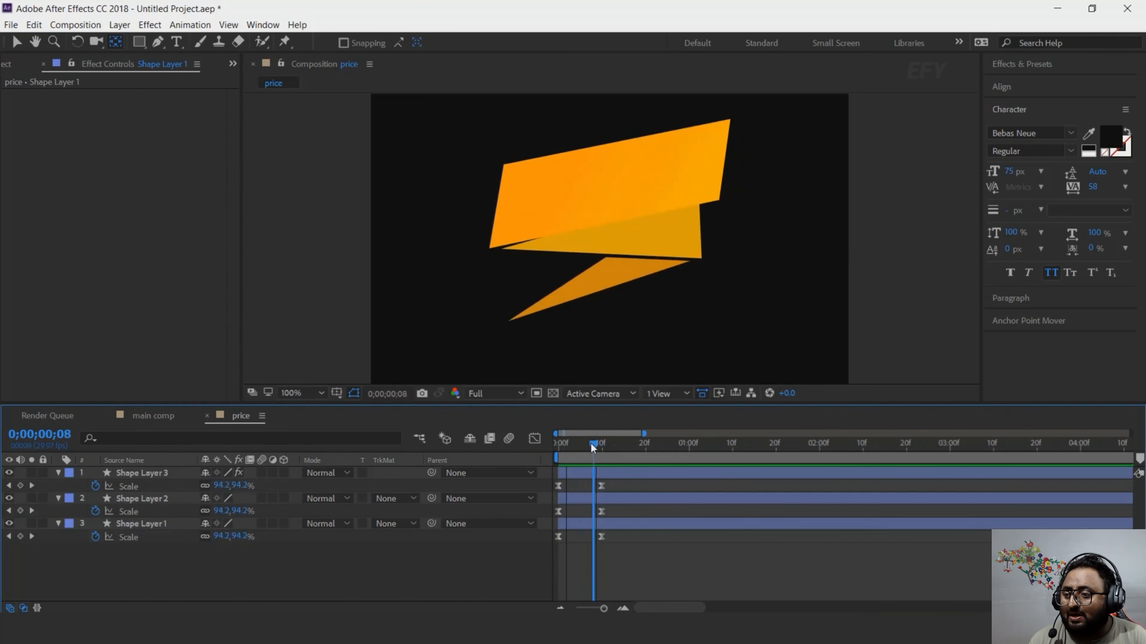
click(638, 498)
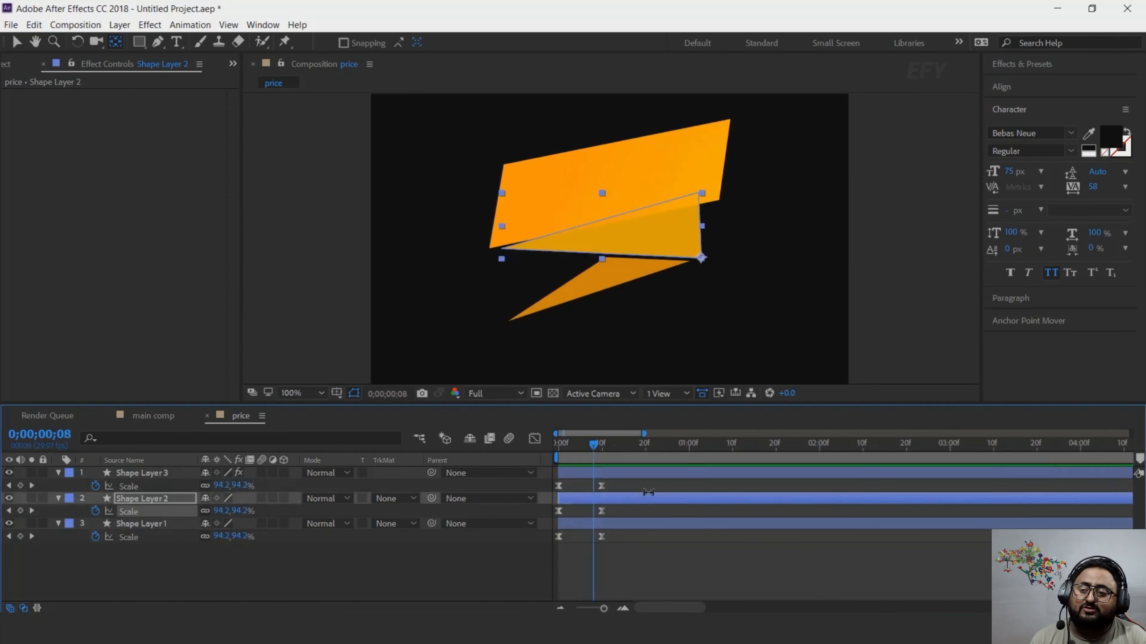
click(649, 496)
drag(624, 498, 670, 476)
- Delay Shape Layer 3's start to frame 12 and preview the ribbon unfolding
drag(593, 450, 528, 460)
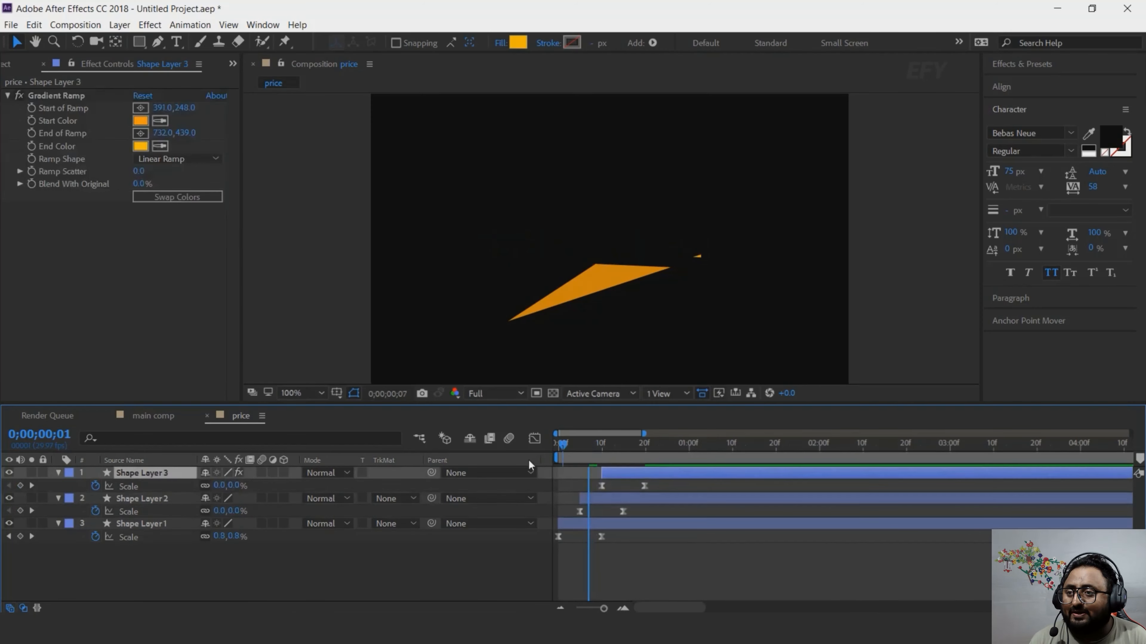
key(space)
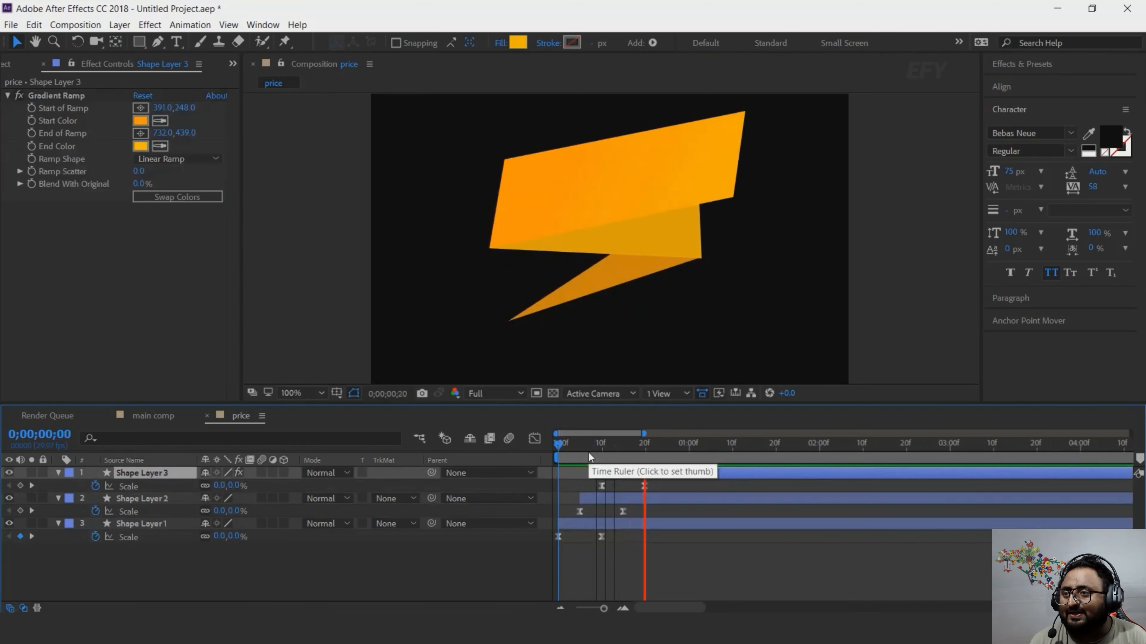
drag(588, 452, 660, 475)
drag(582, 459, 559, 447)
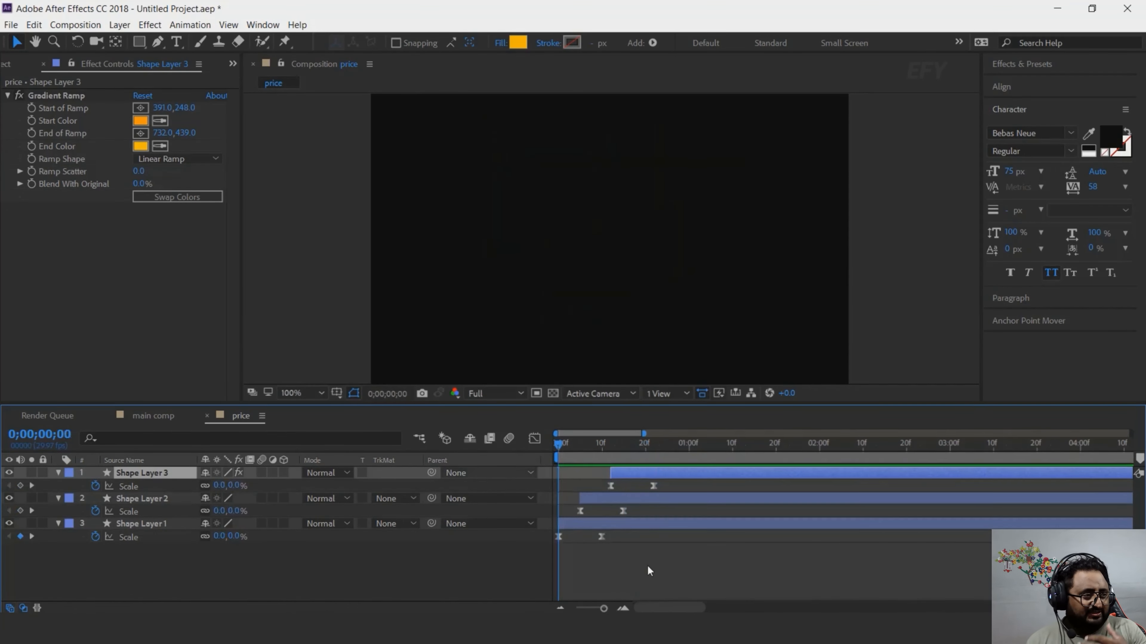
click(698, 569)
key(space)
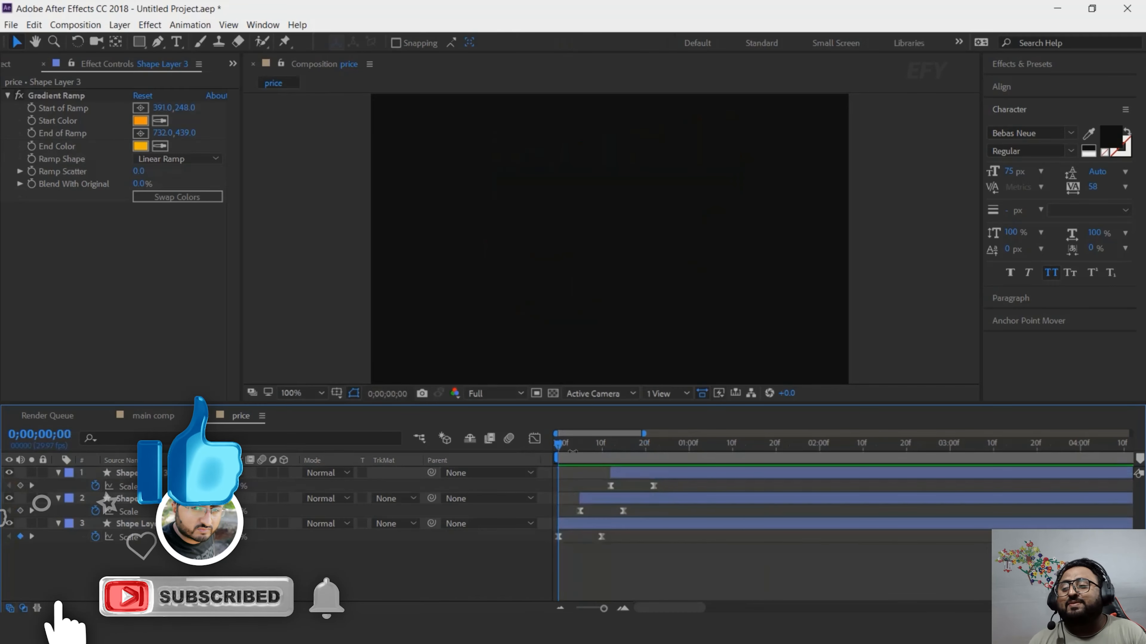
drag(599, 450, 676, 449)
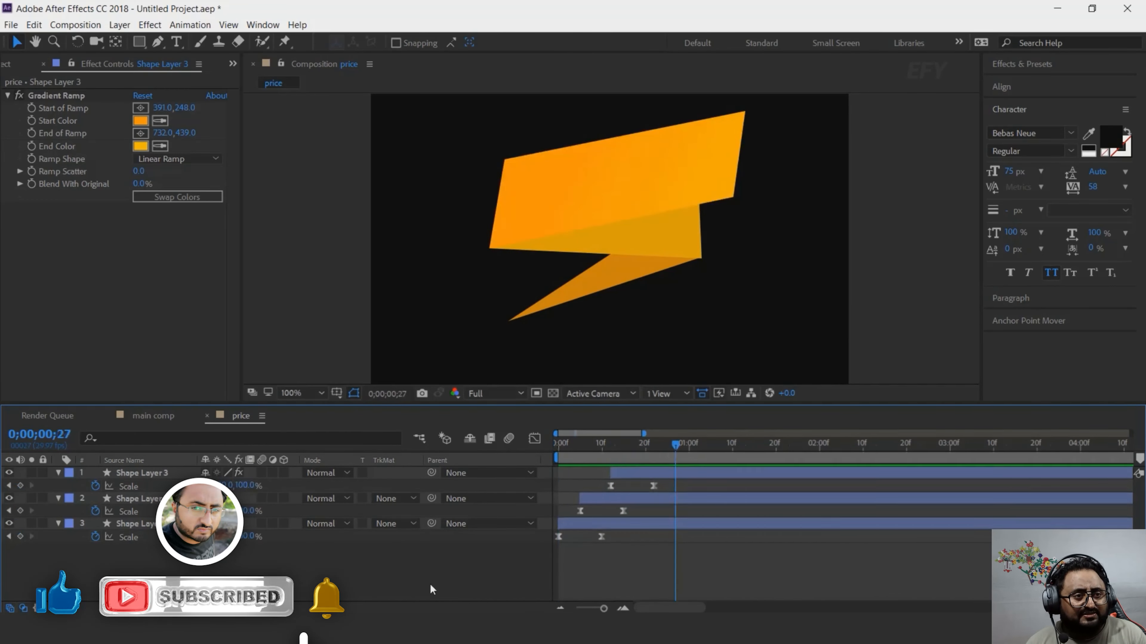
- Add the white text "$20" in 75 px Bebas Neue on the upper banner and rotate it to follow the banner's slope
click(57, 524)
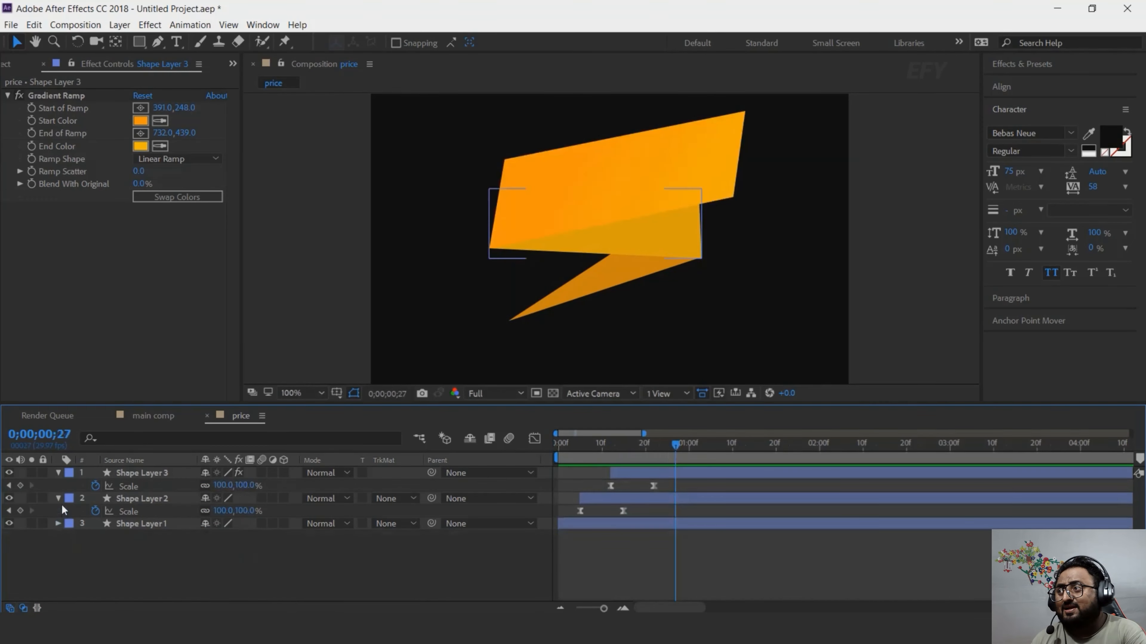
click(58, 498)
click(58, 472)
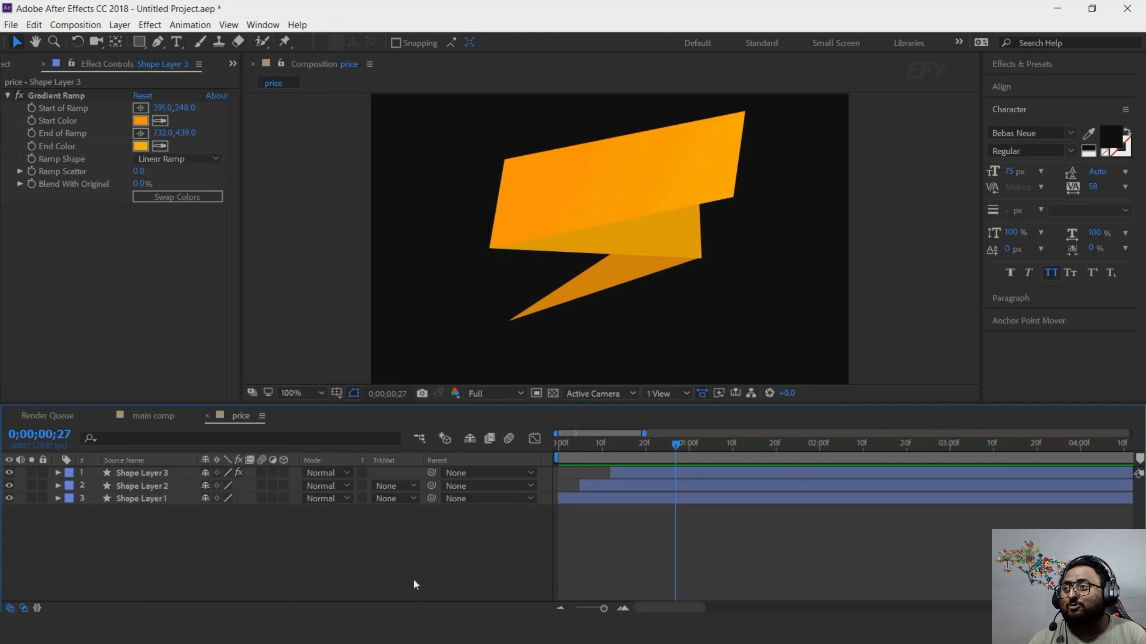
click(177, 45)
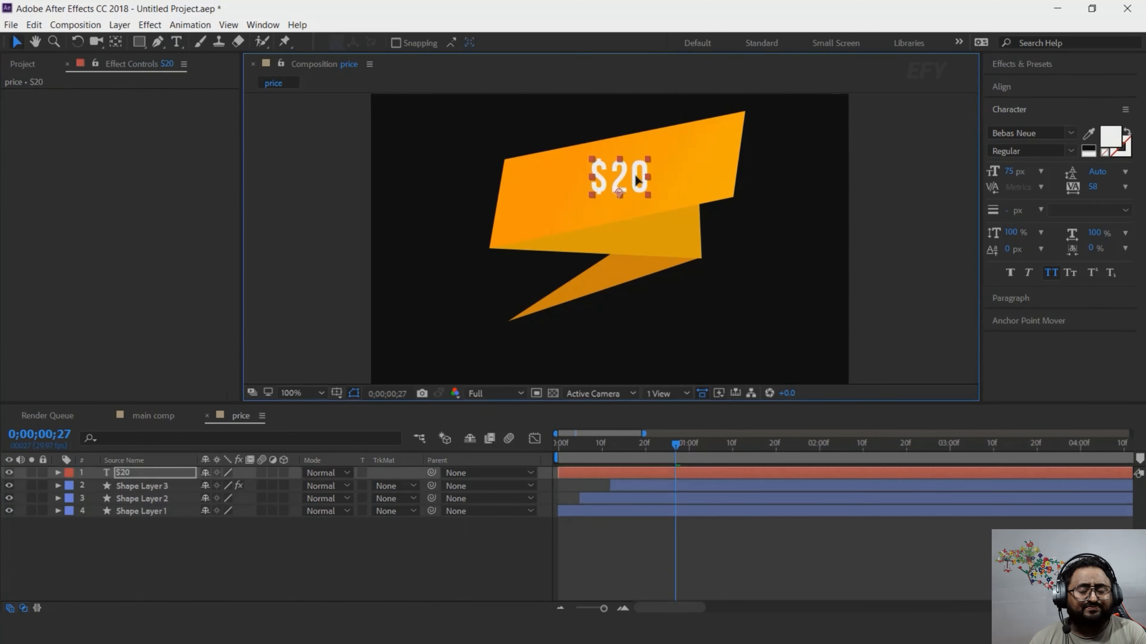
drag(637, 181, 638, 177)
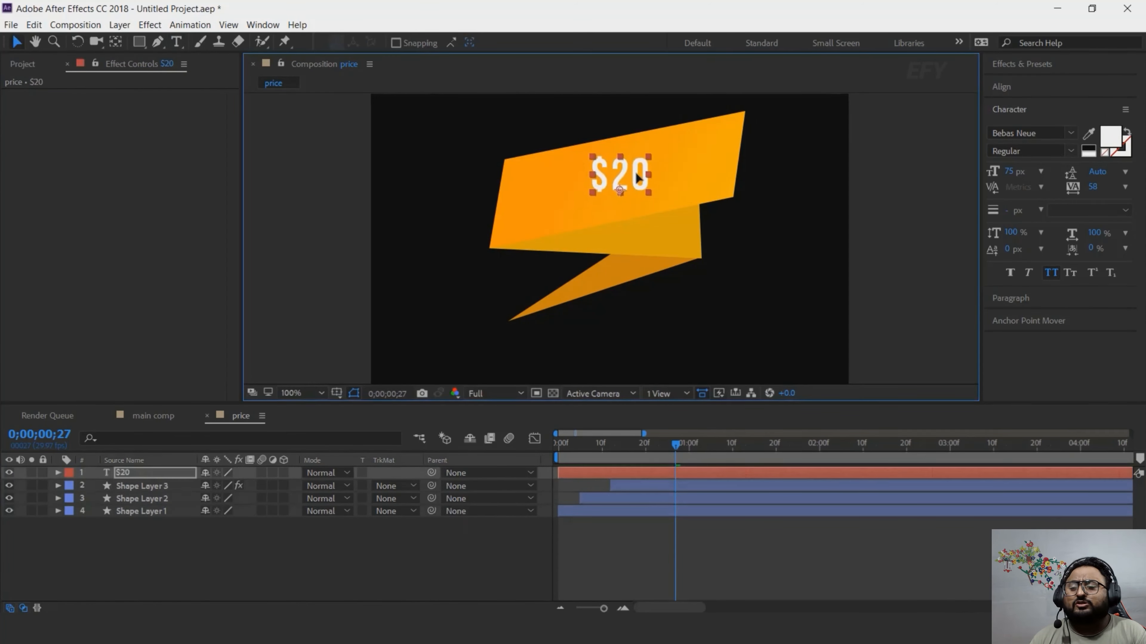
key(w)
drag(652, 205, 673, 190)
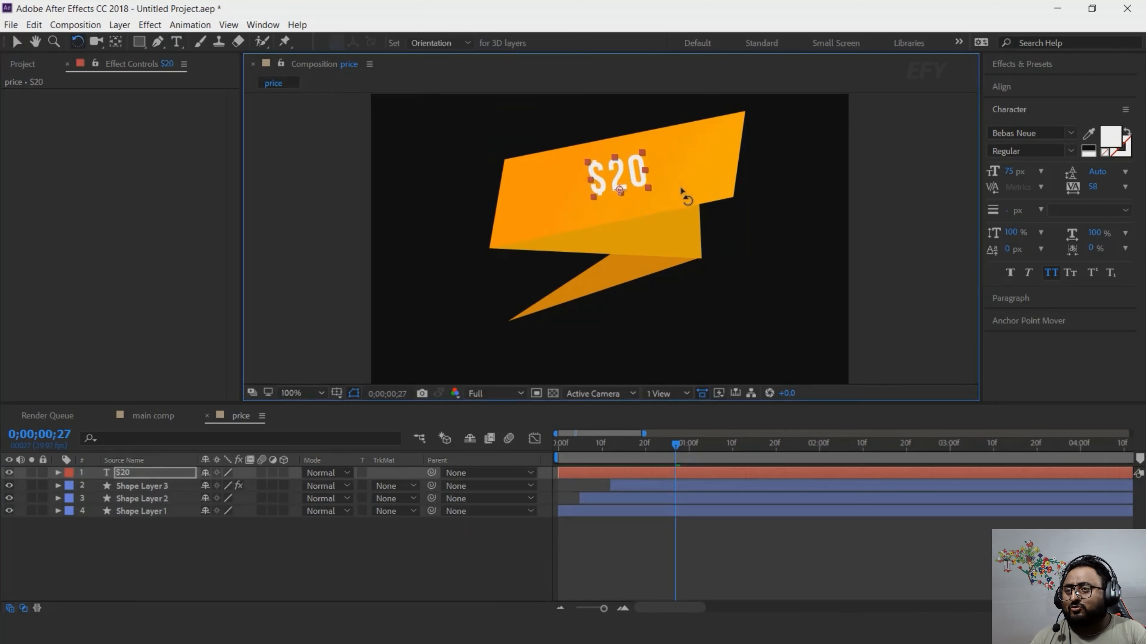
- Enlarge the "$20" text to 107 px and centre it on the upper banner
key(v)
drag(638, 179, 642, 183)
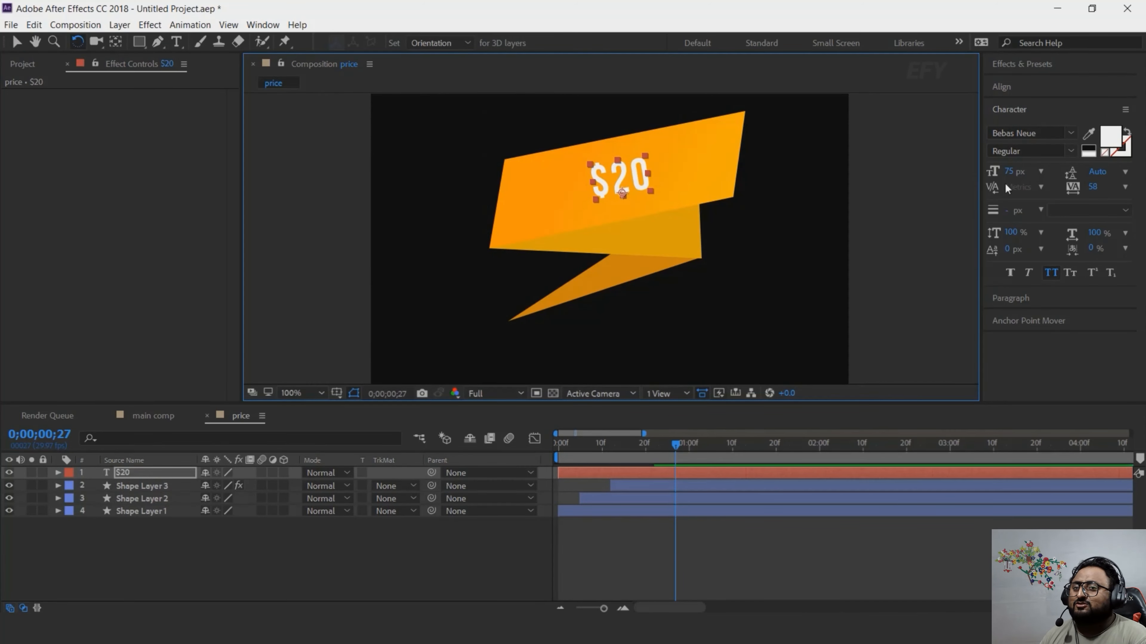
drag(1012, 178, 973, 182)
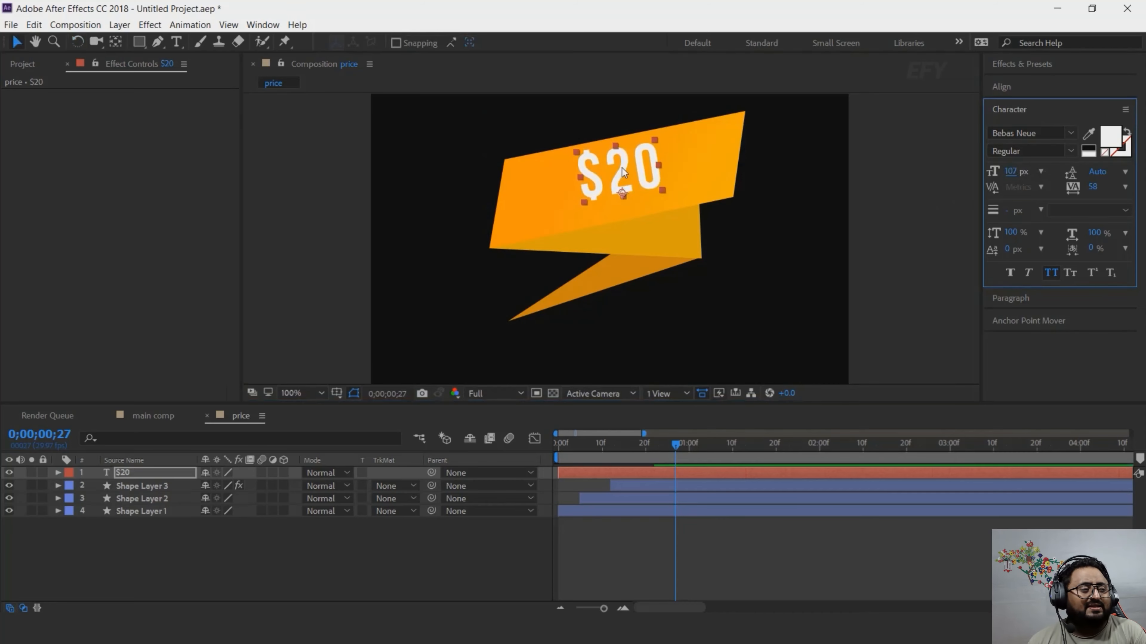
drag(623, 169, 625, 173)
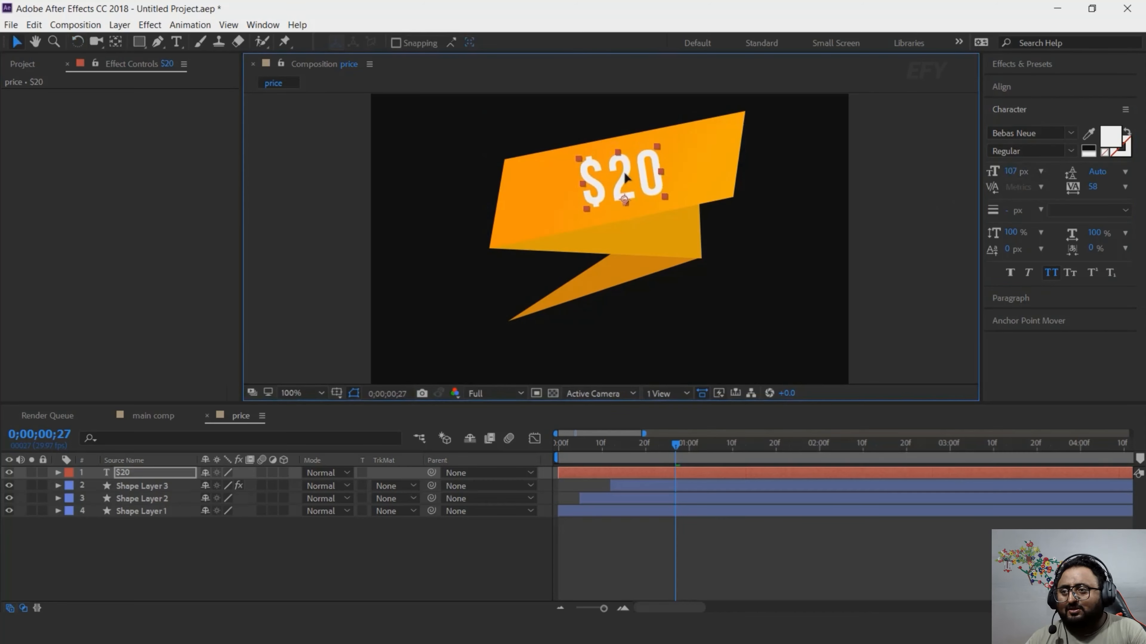
- Apply a Drop Shadow effect to the $20 text layer
click(135, 475)
key(ctrl+space)
text(d)
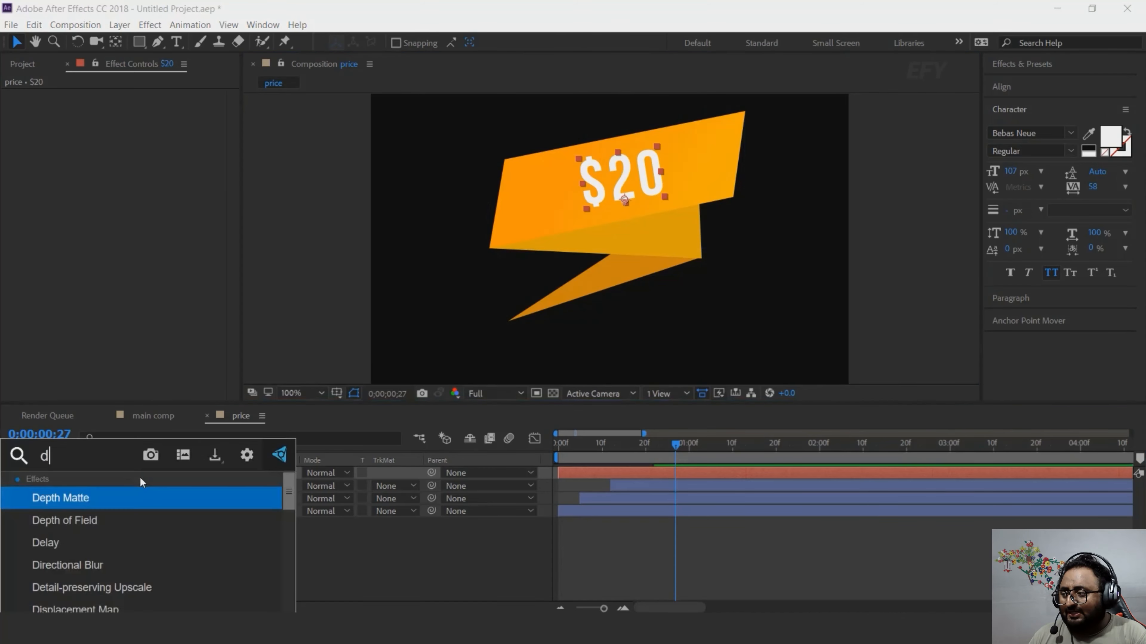
text(rop)
key(Return)
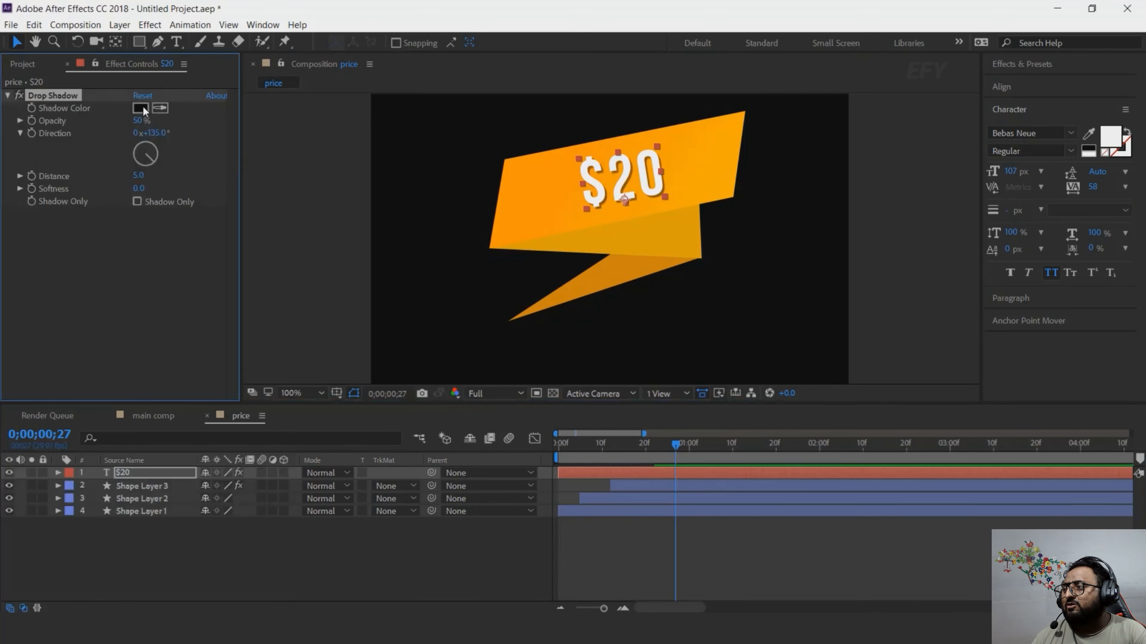
- Set the drop shadow to a darkened orange sampled from the banner, with a softness of 5
click(489, 199)
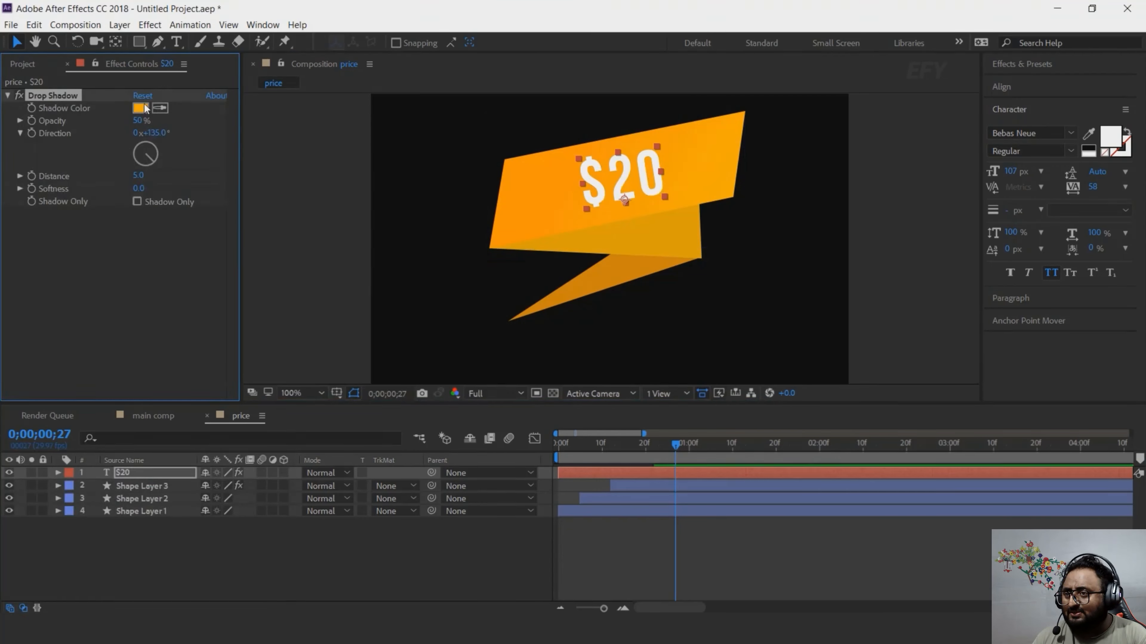
click(140, 108)
drag(237, 101, 244, 165)
key(Return)
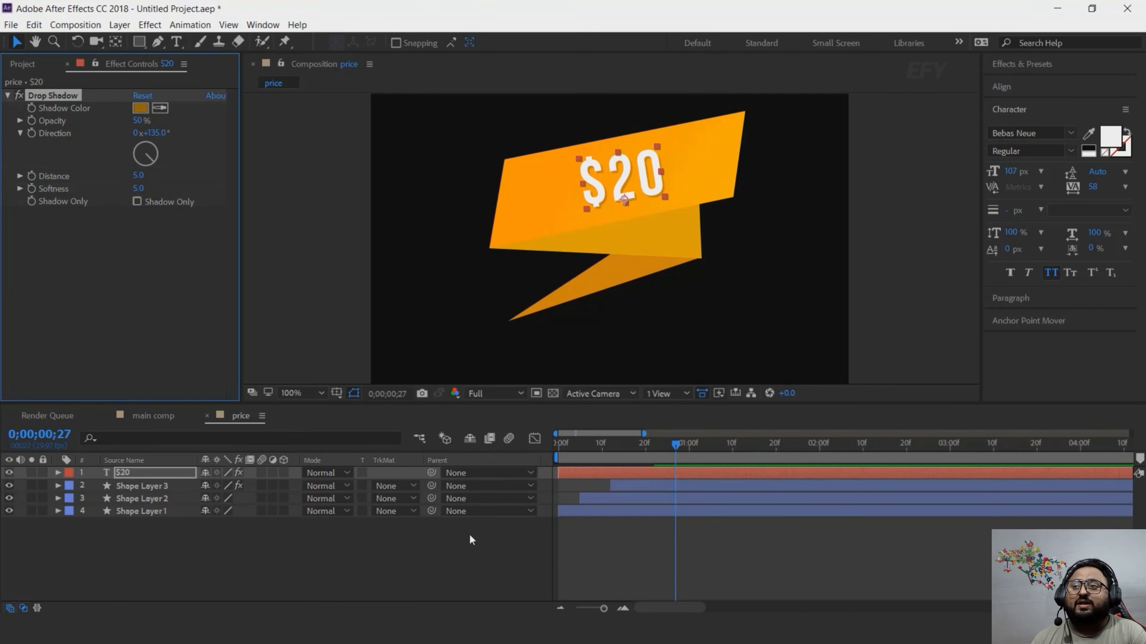
click(502, 552)
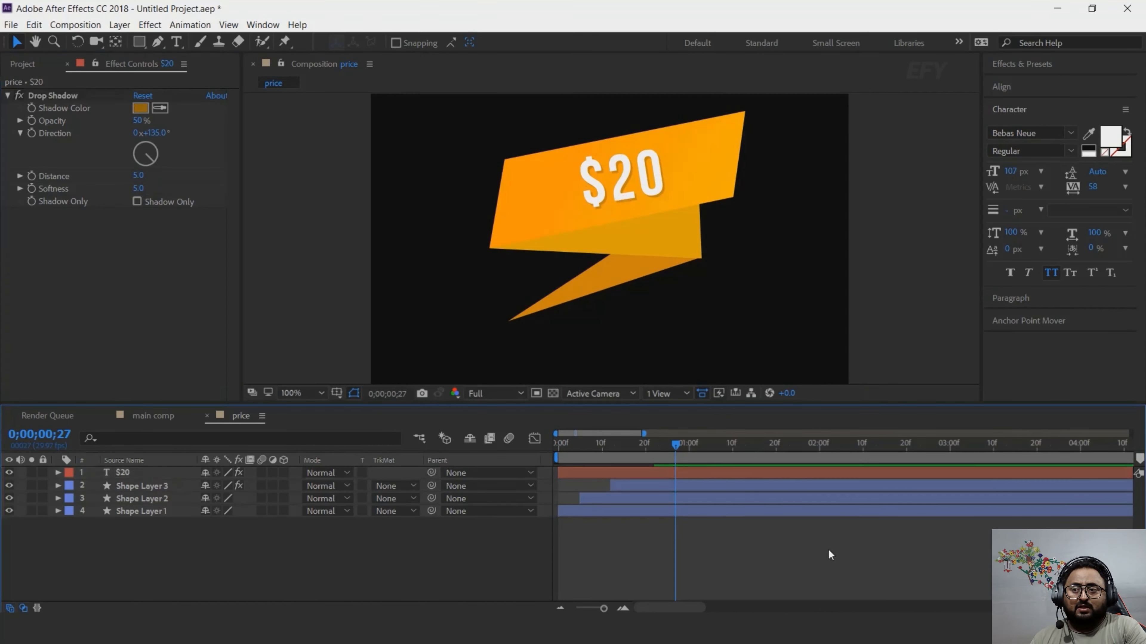
- Animate the $20 text character by character in per-character 3D, starting its layer at about frame 16, and preview the reveal
click(127, 474)
click(58, 473)
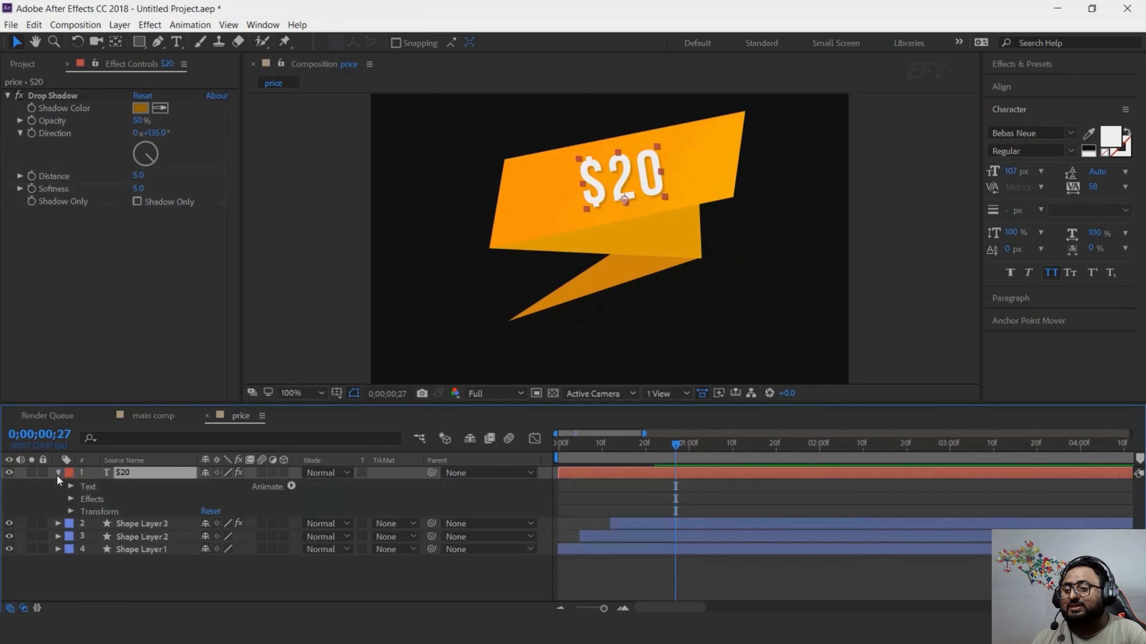
click(291, 486)
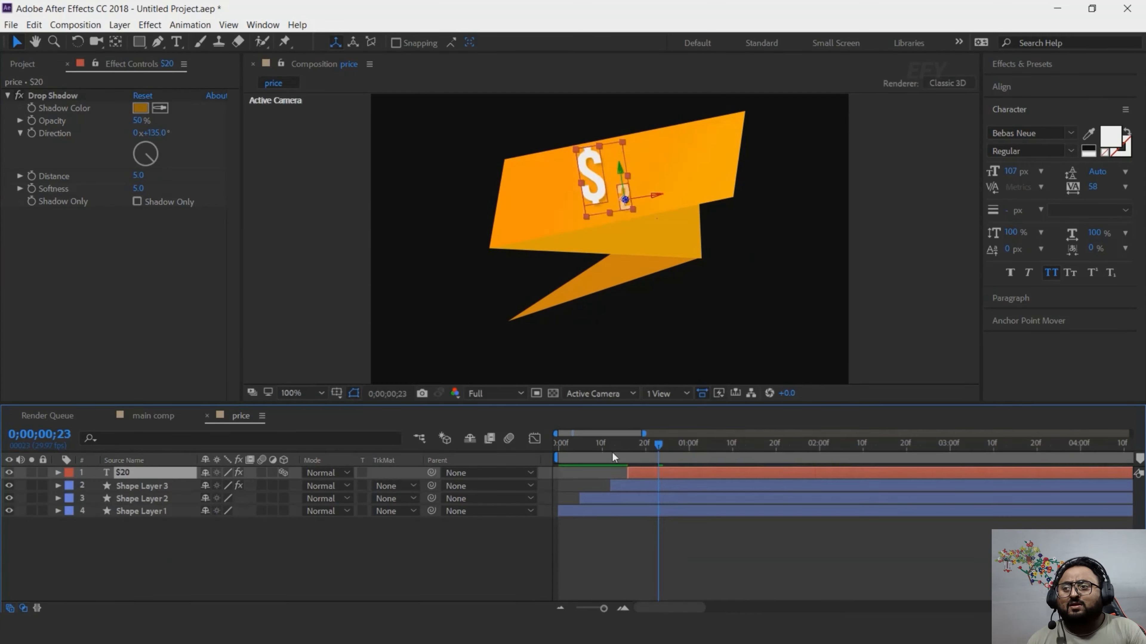
click(602, 444)
key(space)
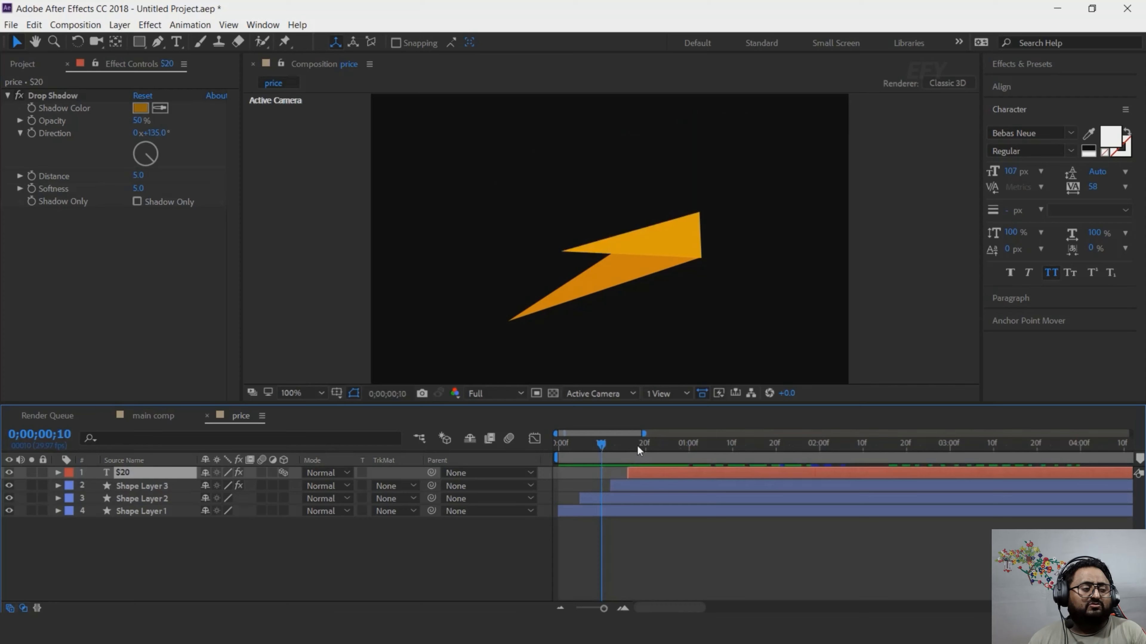
drag(638, 445, 797, 446)
click(352, 569)
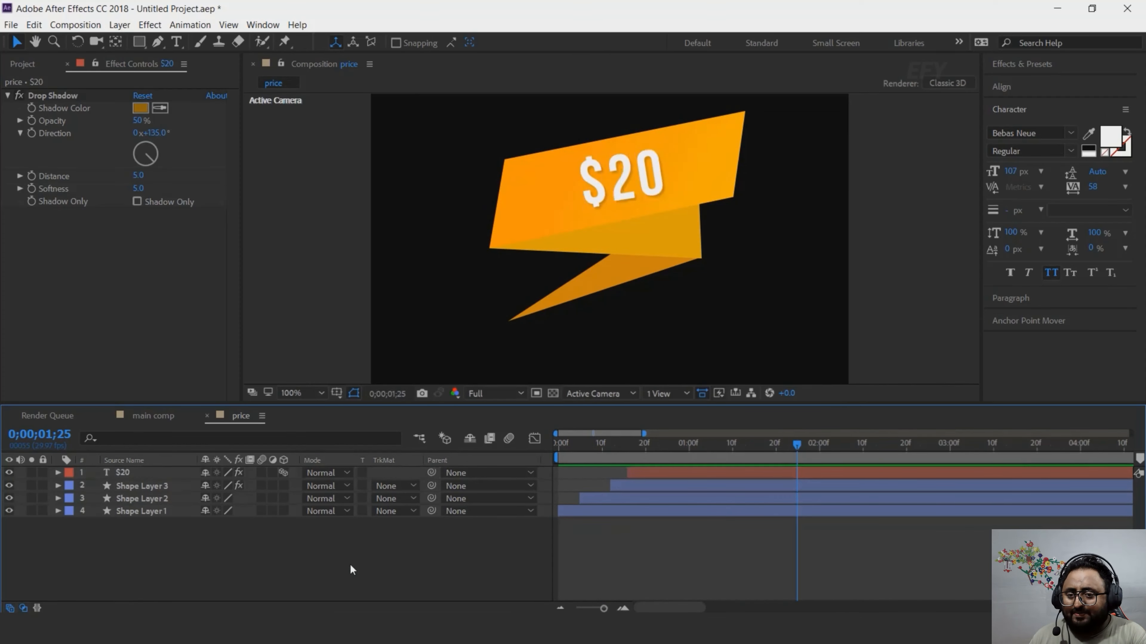
- Place the price composition as the topmost layer of main comp, make it 3D and position it beside the pizza's lower right edge
click(153, 416)
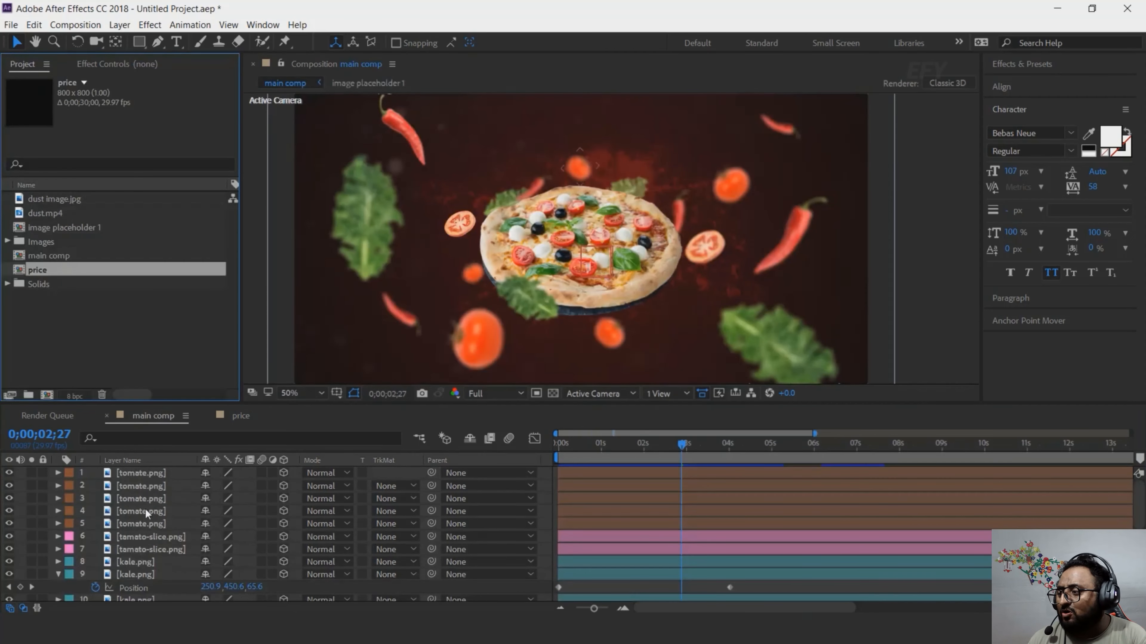
drag(23, 271, 161, 473)
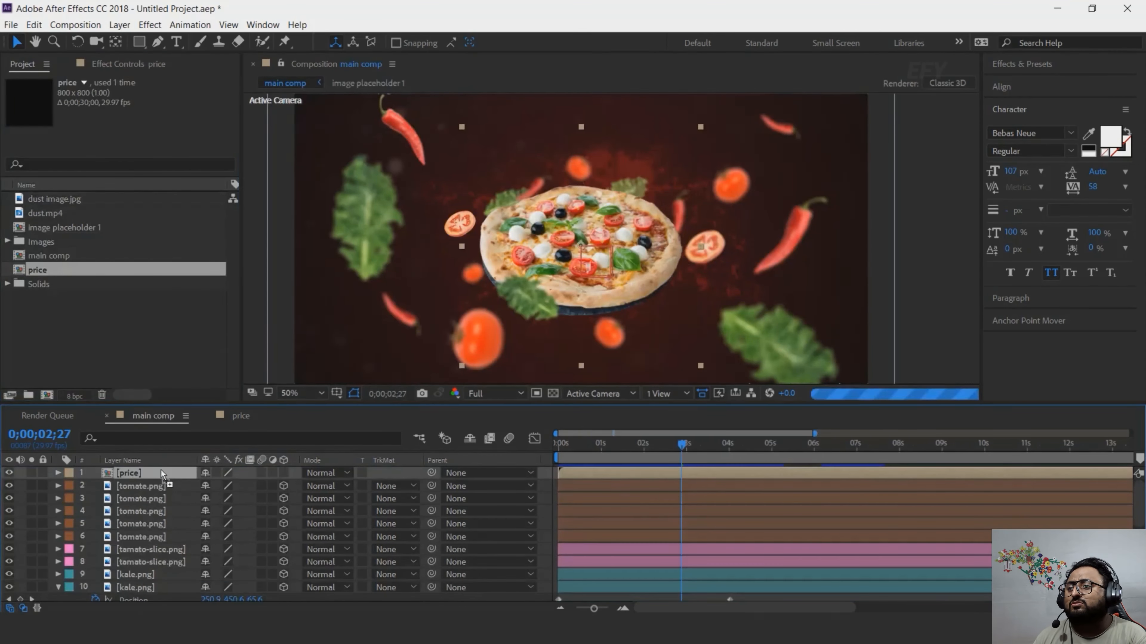
click(286, 473)
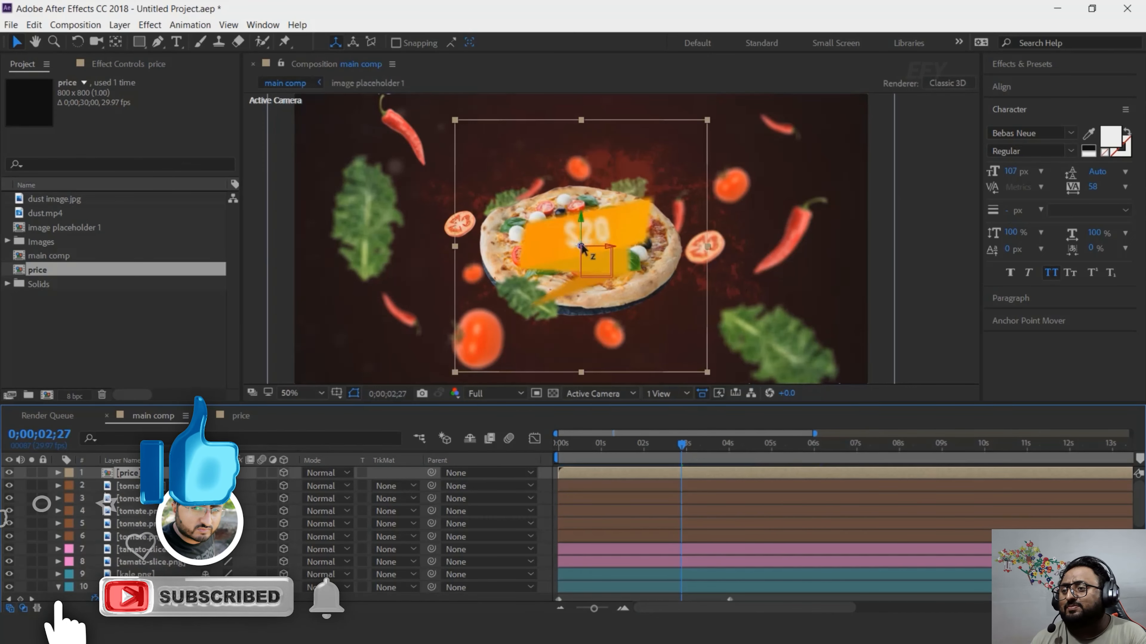
drag(586, 248, 652, 492)
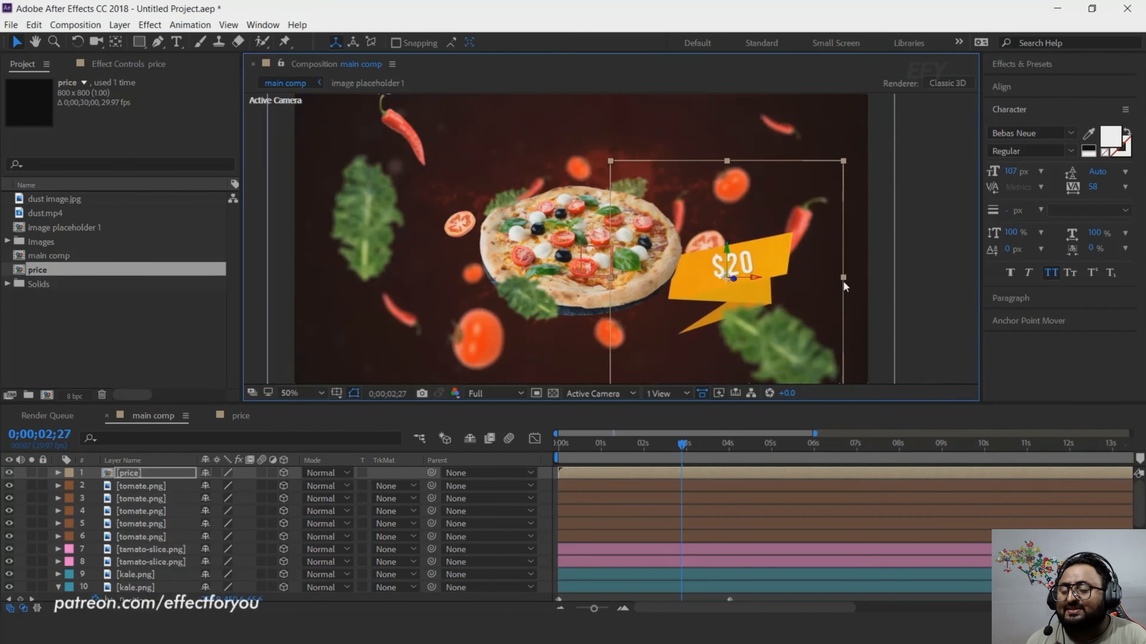
click(833, 280)
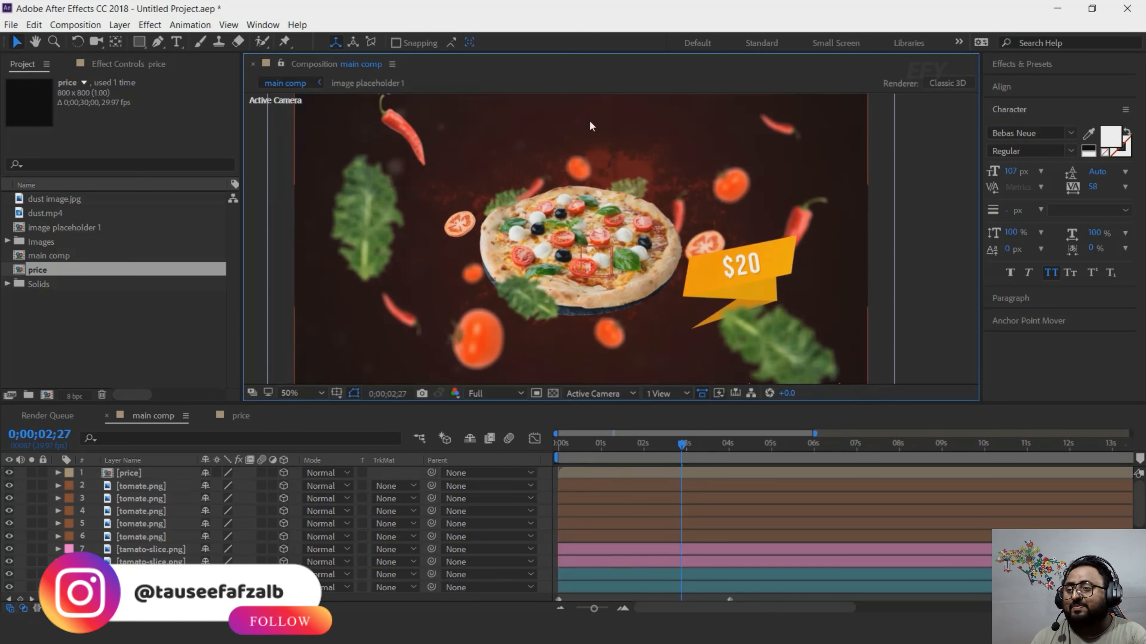
- Duplicate the price composition in the project and rename the copy "title"
click(63, 307)
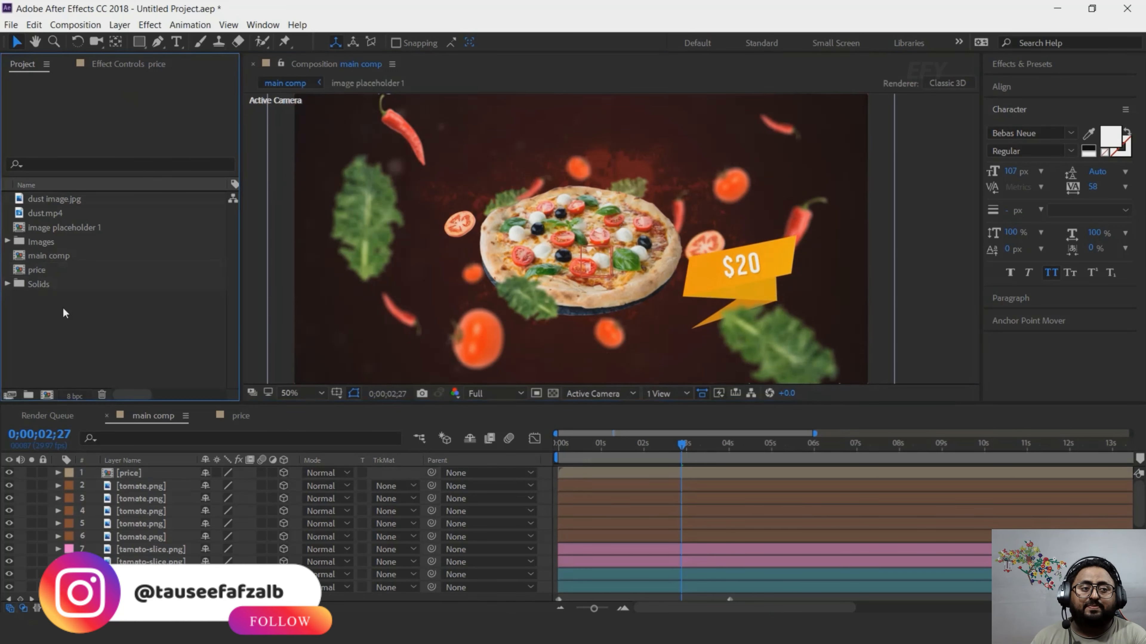
click(46, 271)
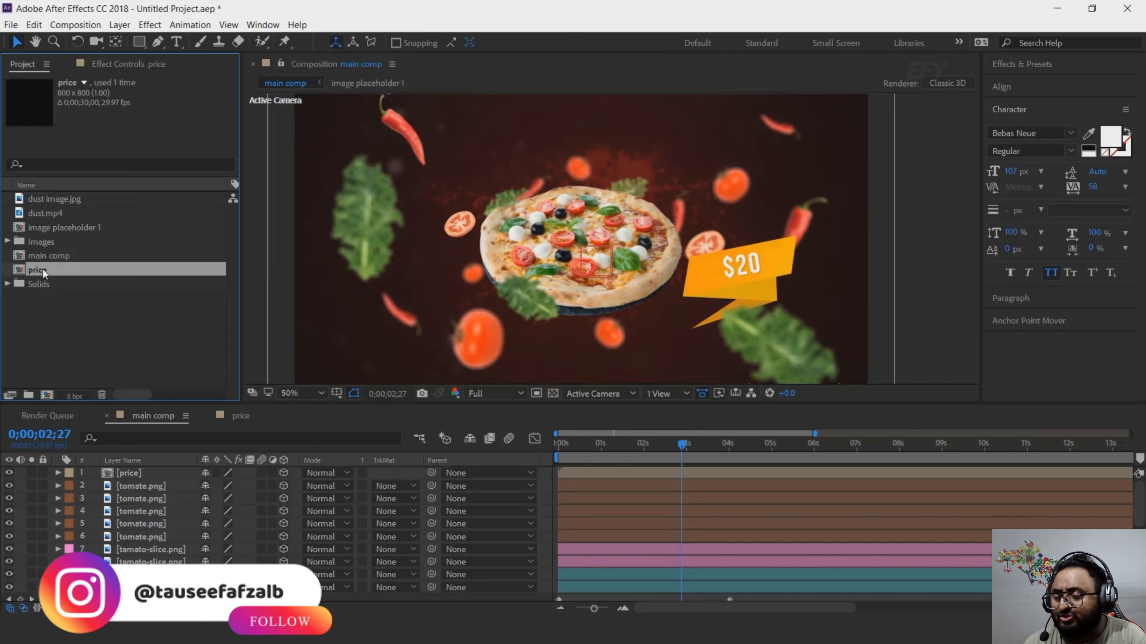
key(ctrl+d)
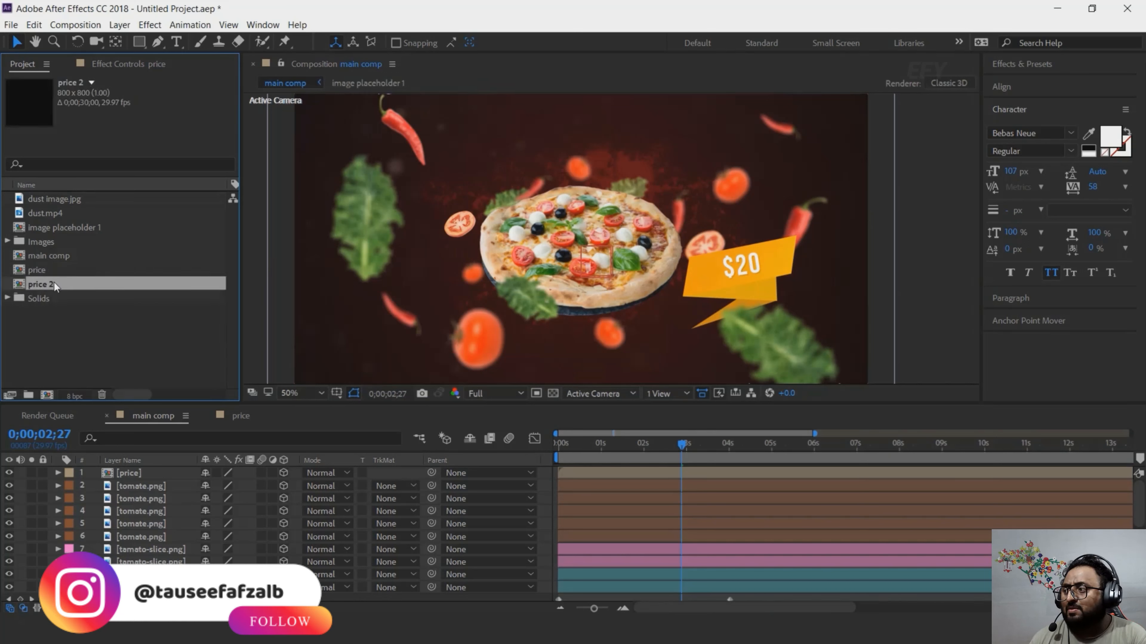
key(Return)
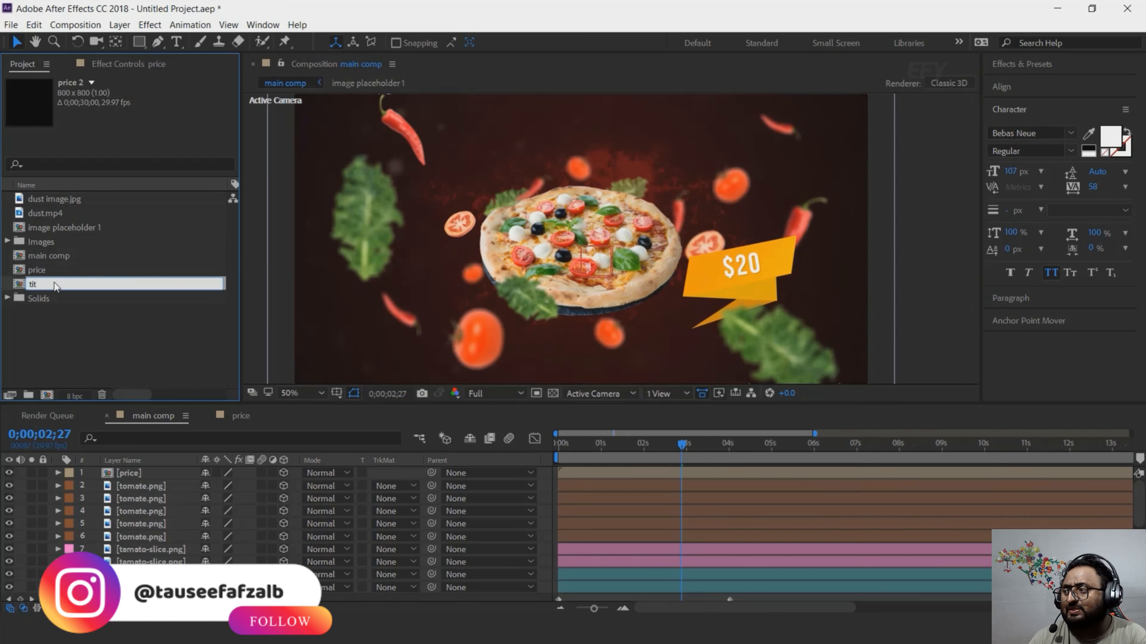
text(title)
key(Return)
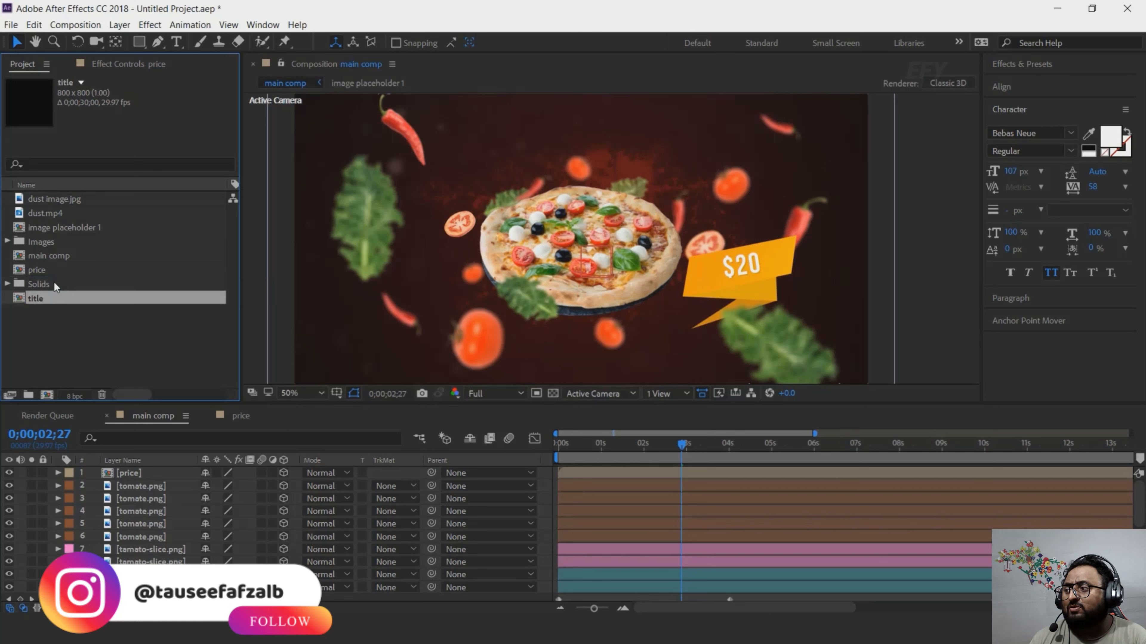
- Open the title composition and delete Shape Layer 1, the ribbon's lowest tail
double_click(35, 300)
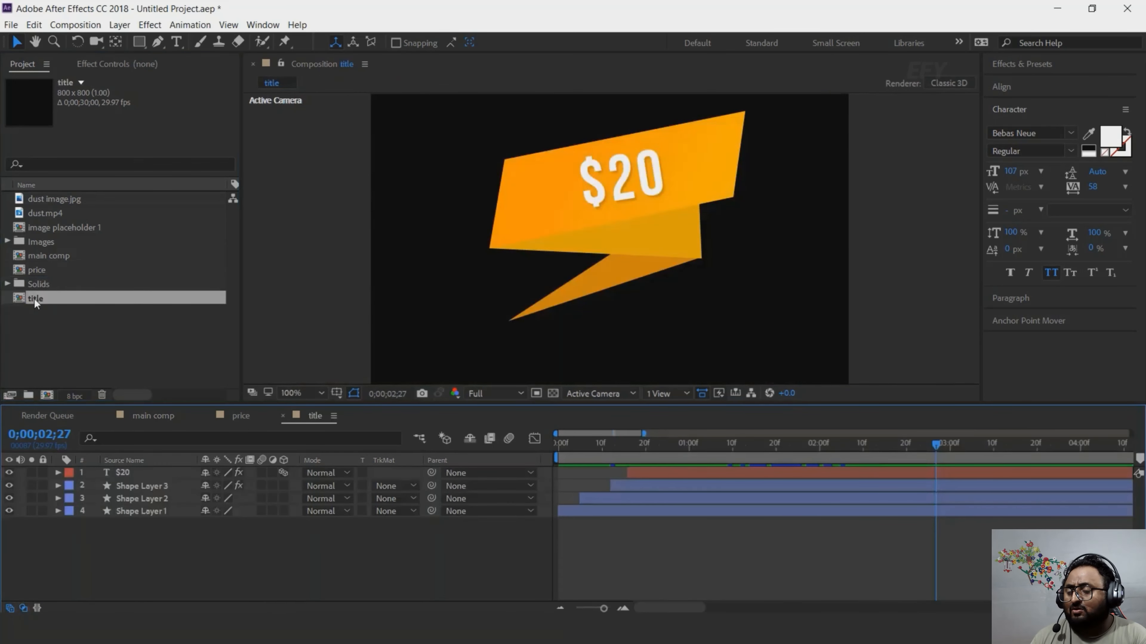
click(580, 289)
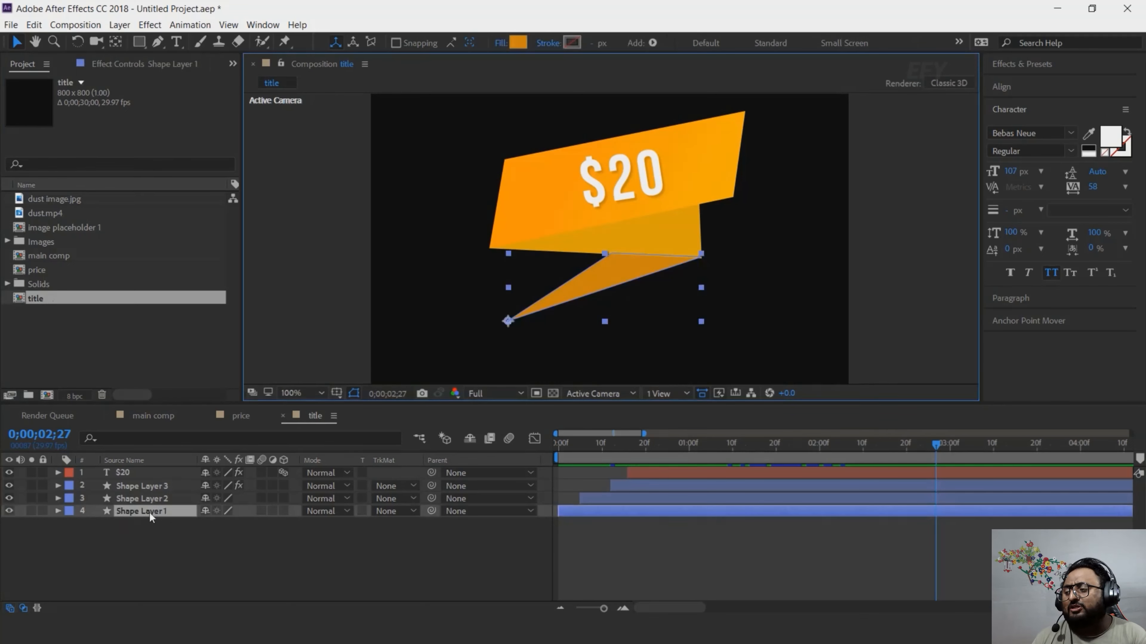
key(Delete)
- Move the anchor point of Shape Layer 2 to its left corner, where it meets the upper banner
click(668, 249)
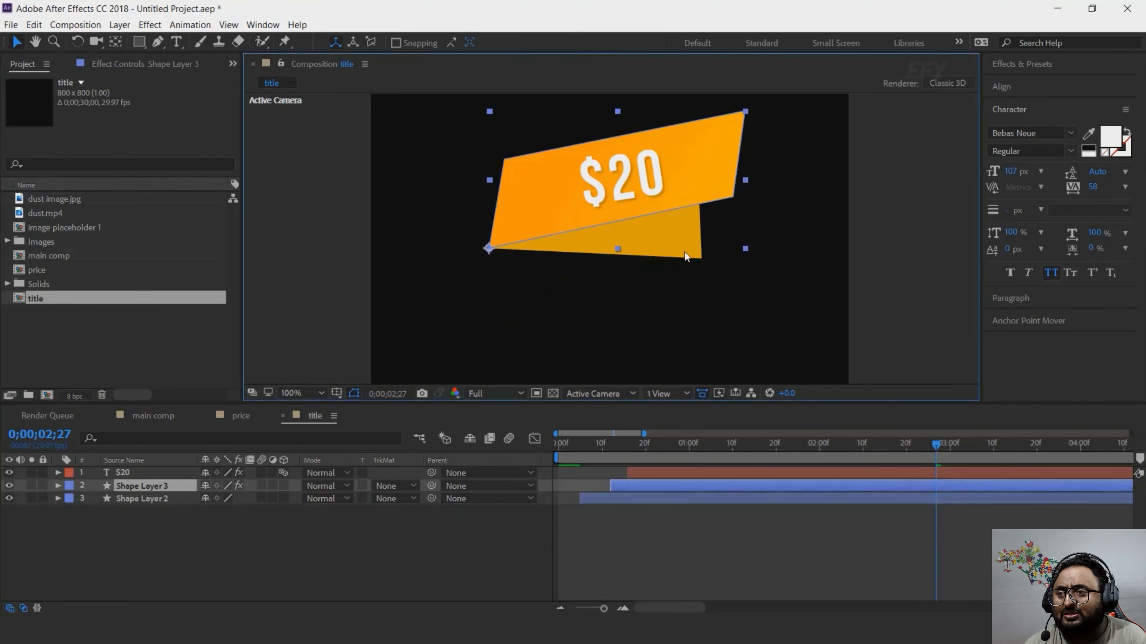
click(143, 498)
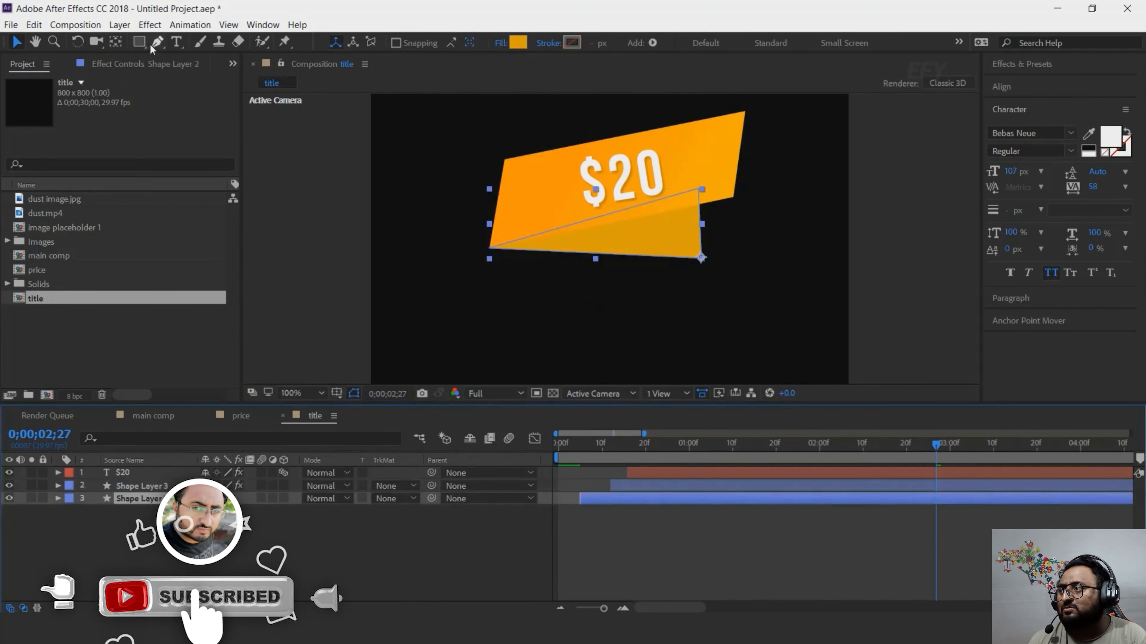
click(158, 42)
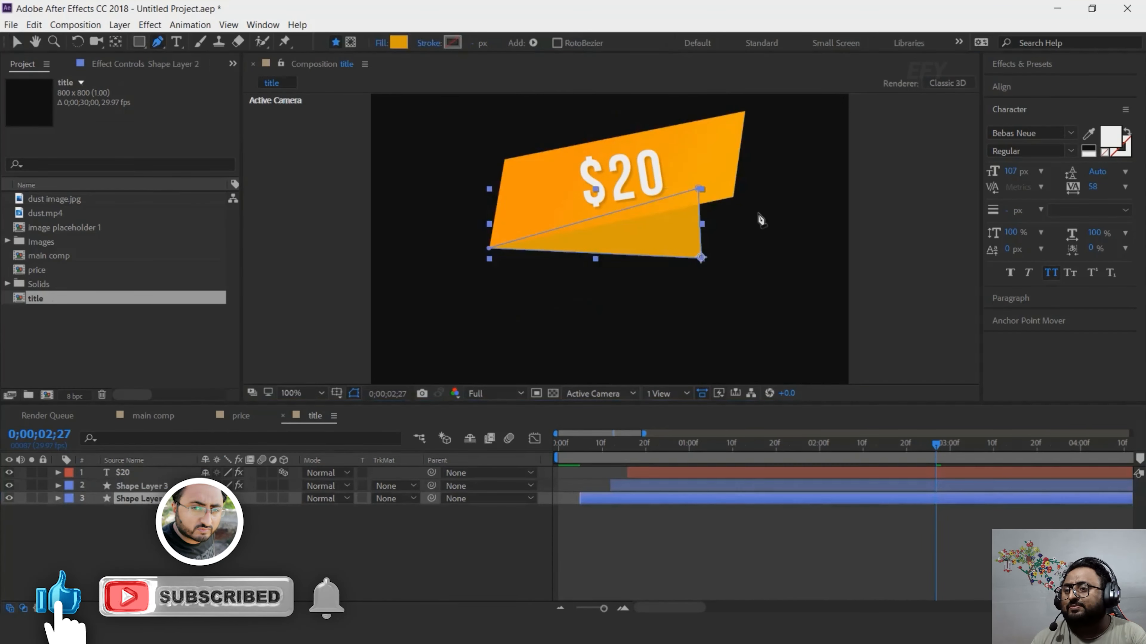
drag(771, 252, 780, 277)
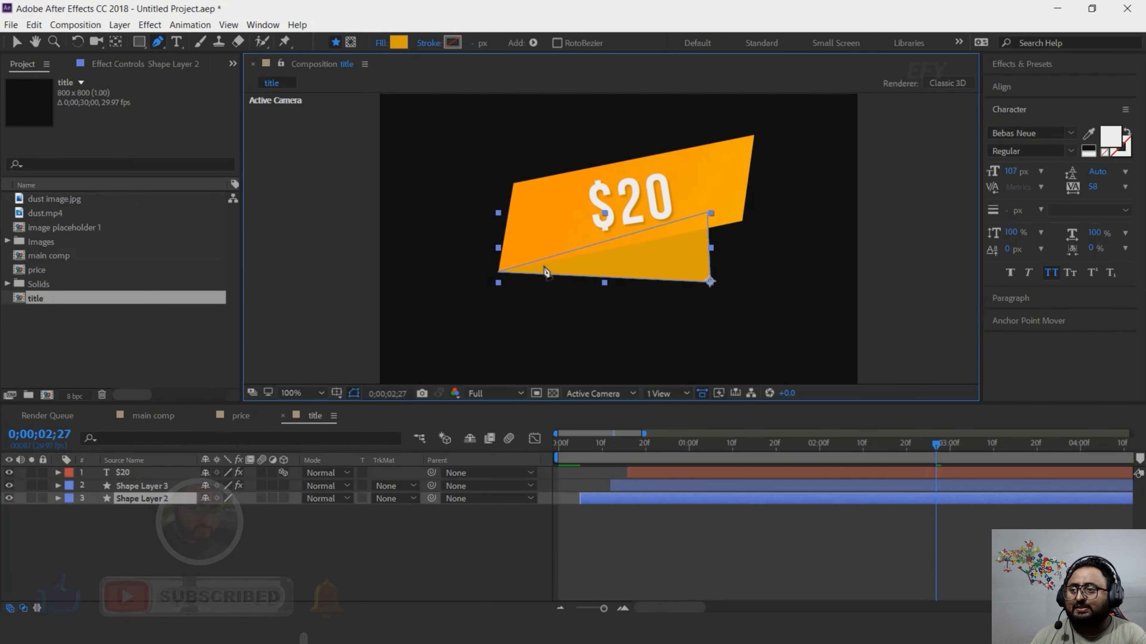
key(y)
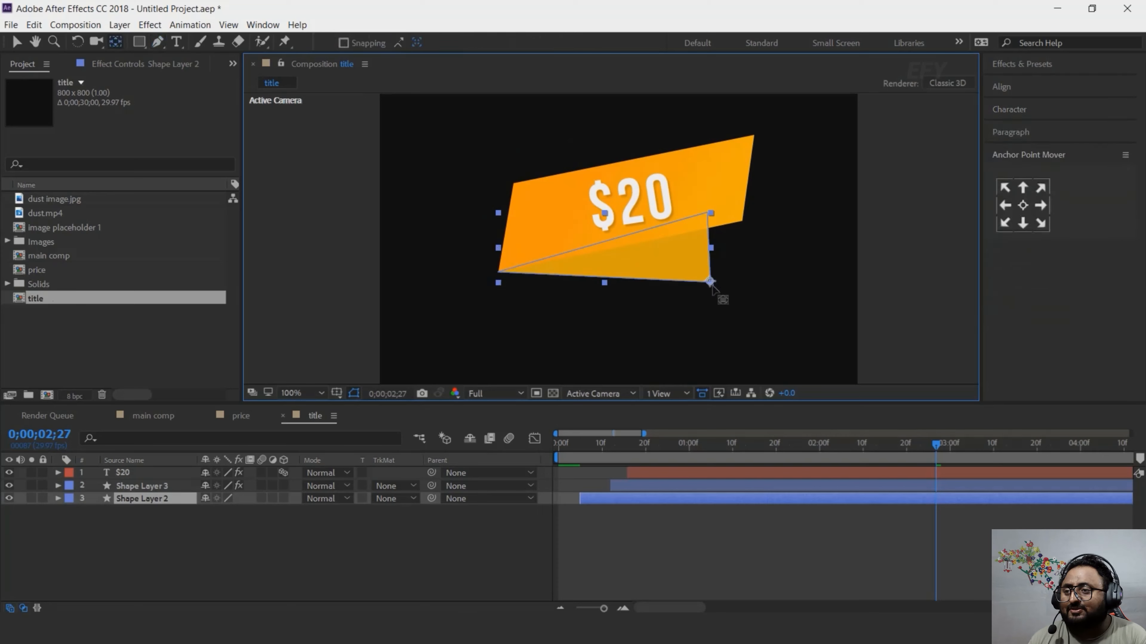
drag(690, 281, 508, 271)
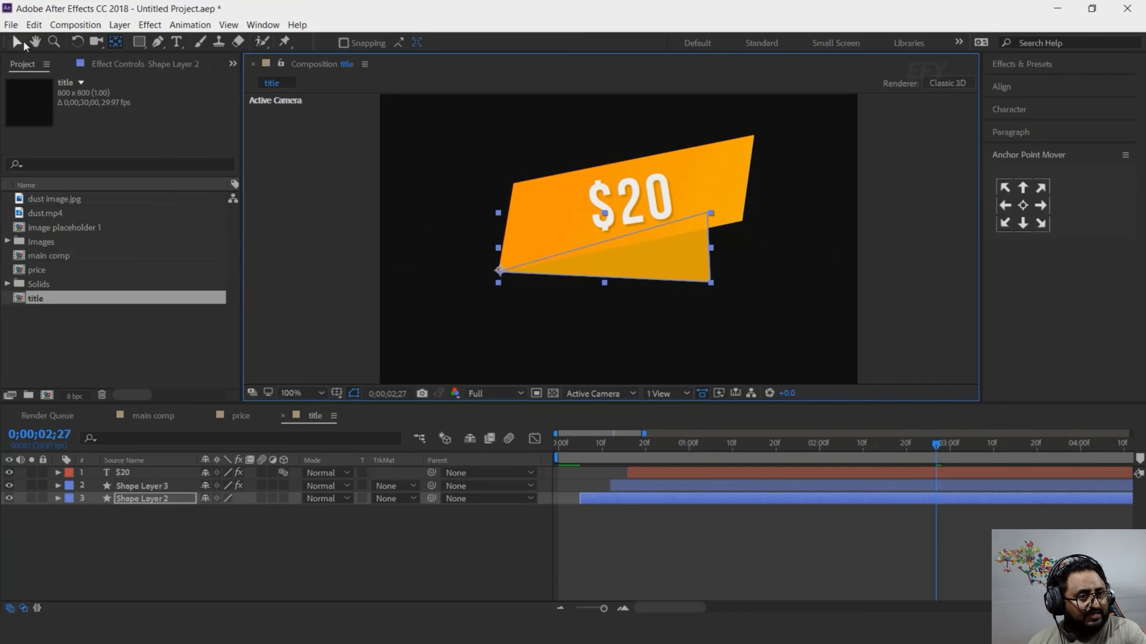
click(18, 41)
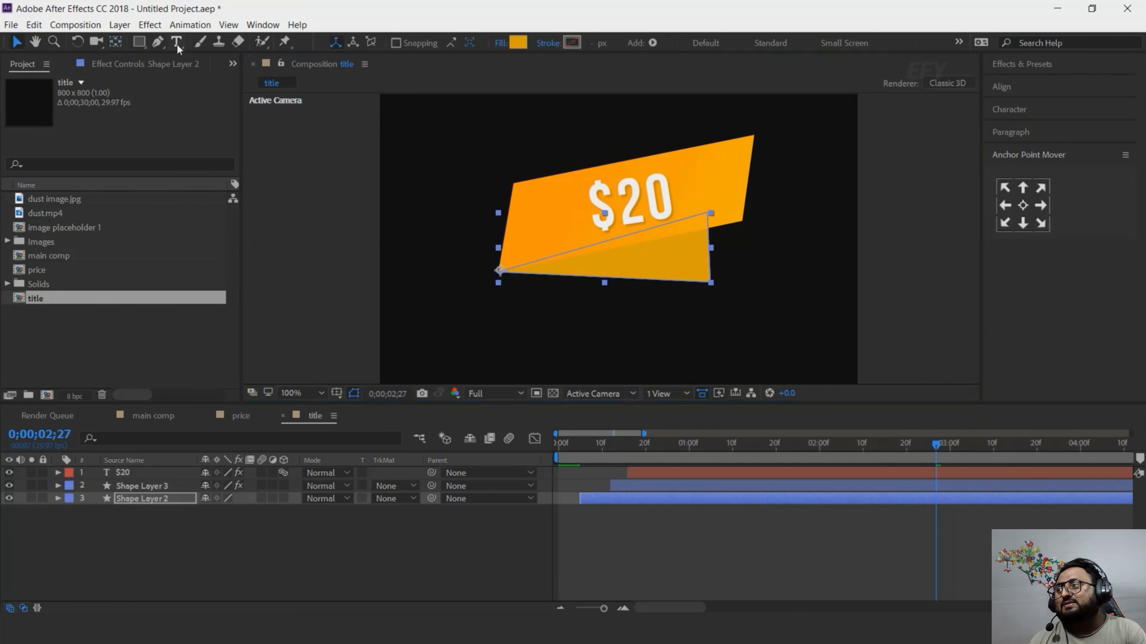
- Reshape Shape Layer 2 with the Pen tool into a short triangular fold under the banner's left end
click(158, 42)
drag(708, 213, 583, 253)
drag(711, 284, 625, 298)
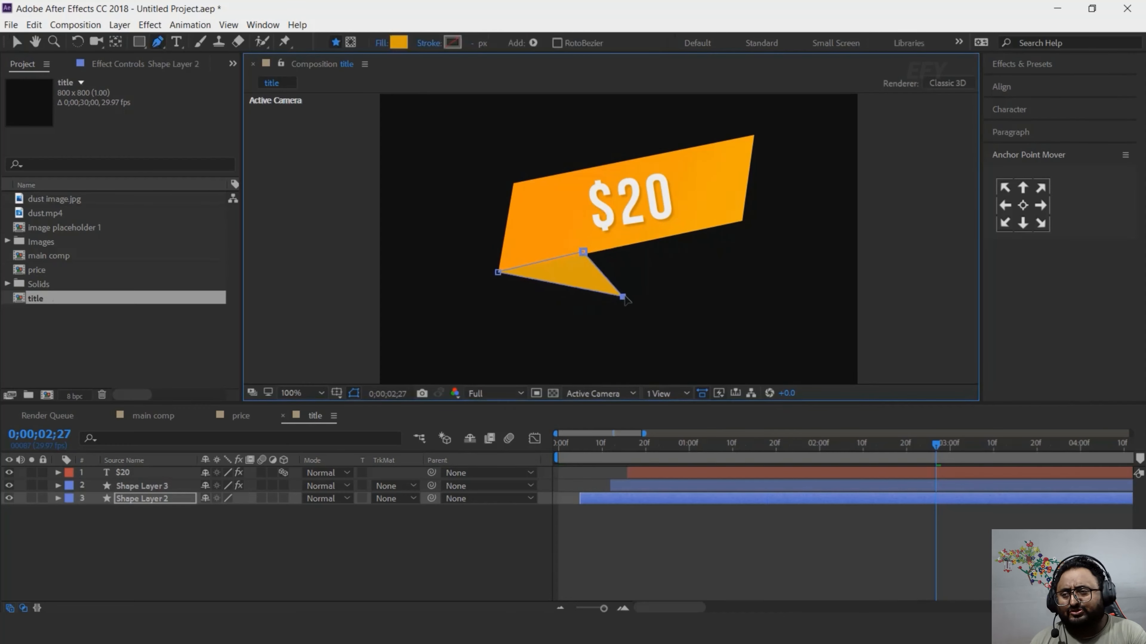
click(515, 555)
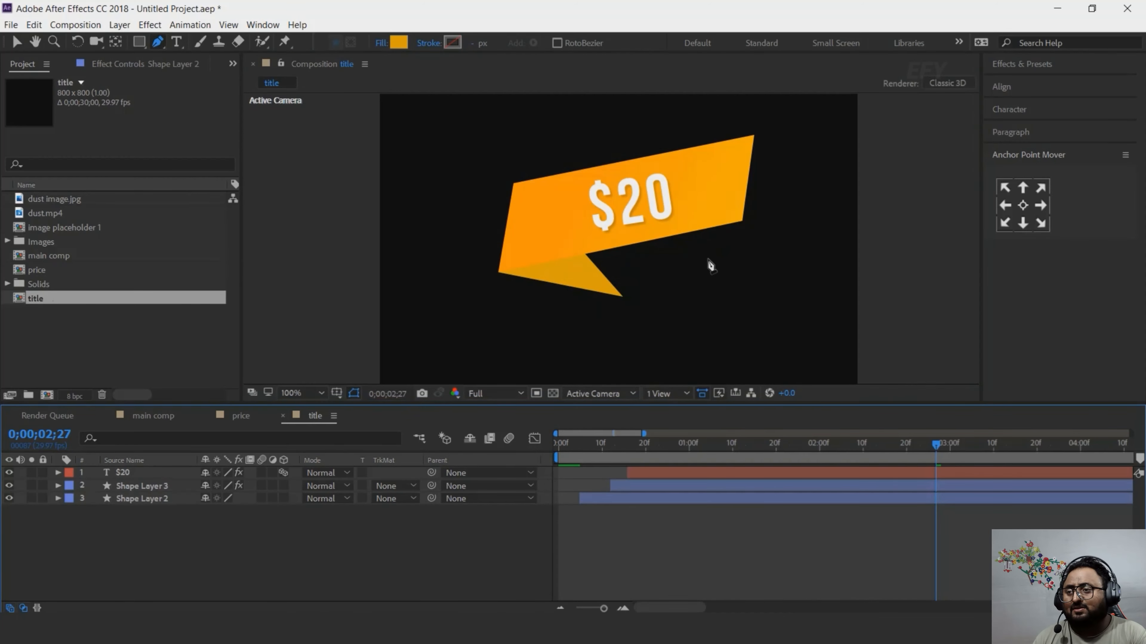
key(h)
scroll(890, 251, up, 3)
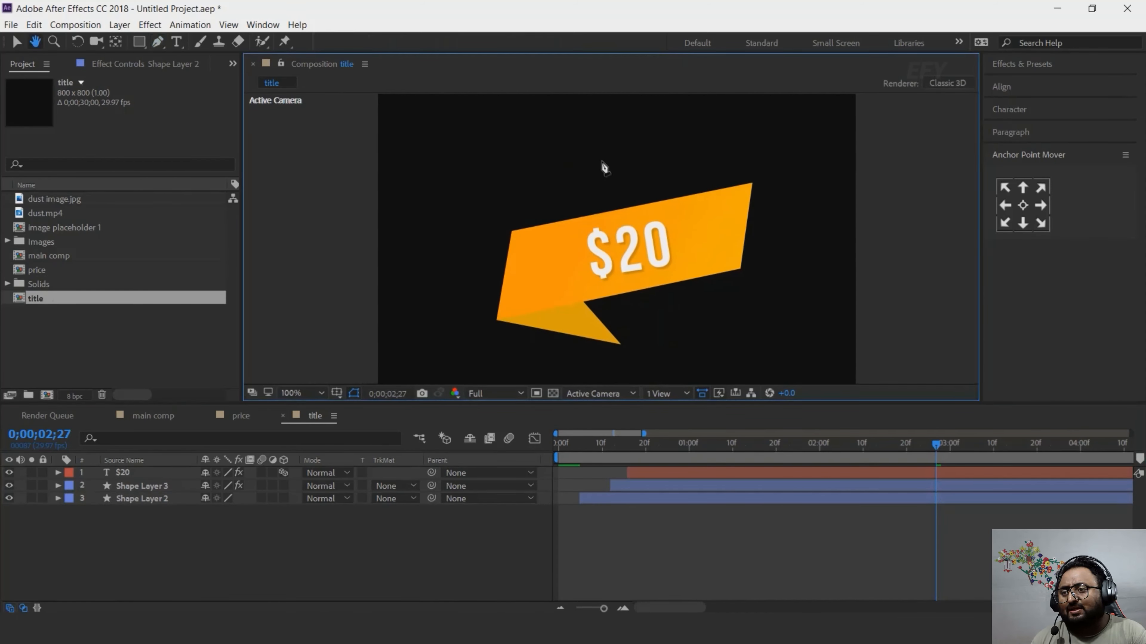
key(g)
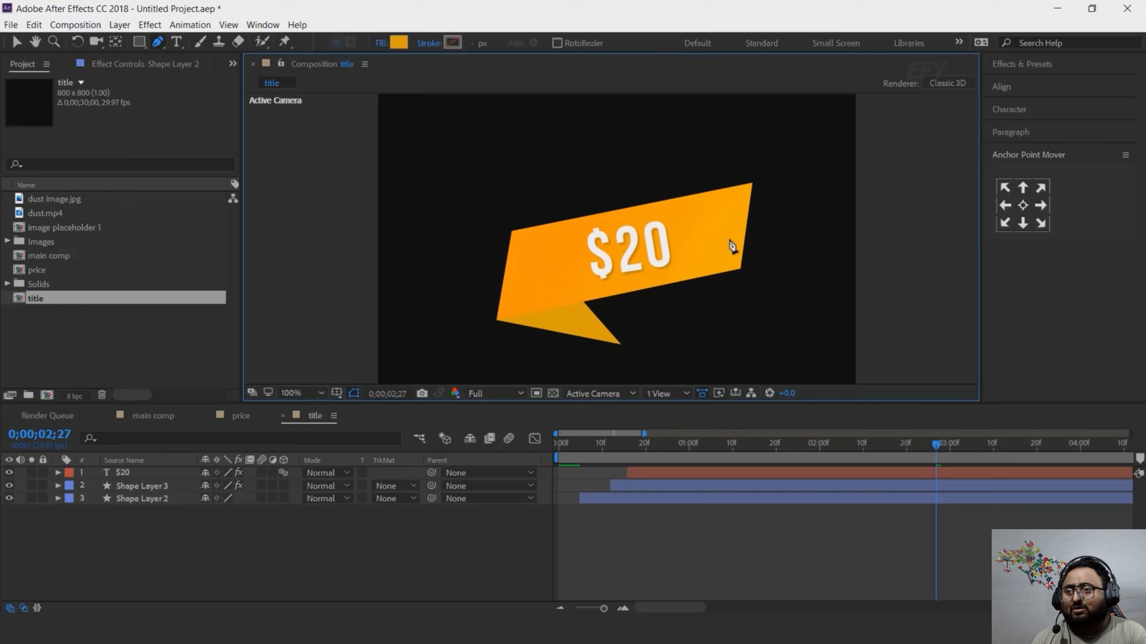
- Reshape Shape Layer 3 by moving its corner points into a slimmer, less steeply slanted banner with an angled right end
click(137, 486)
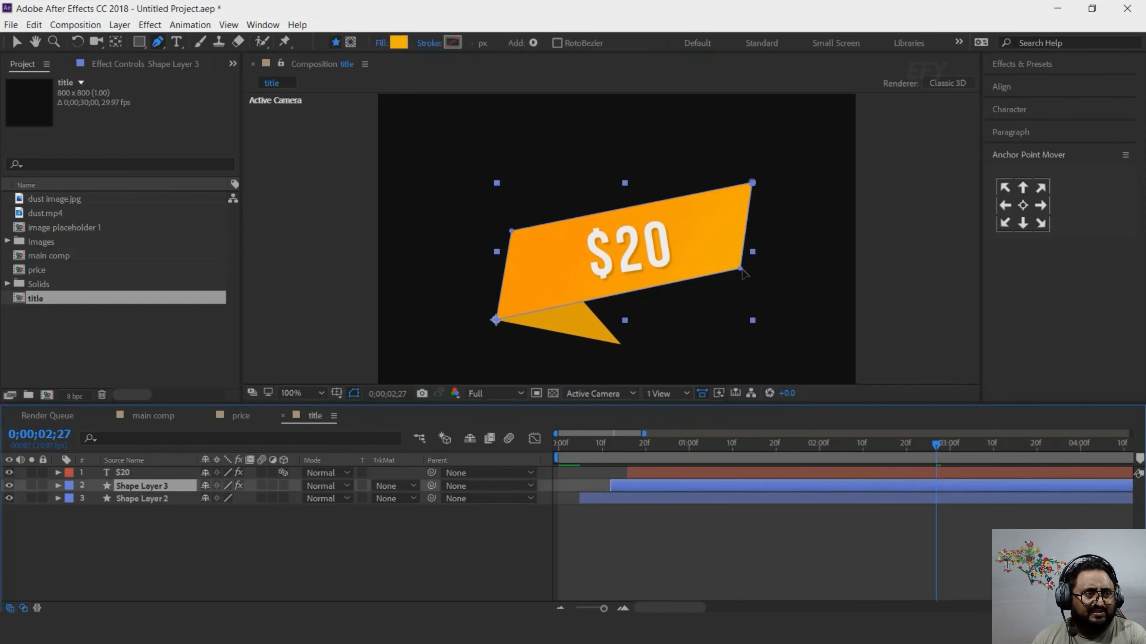
drag(741, 270, 731, 290)
drag(752, 183, 745, 213)
drag(731, 290, 710, 294)
drag(744, 213, 760, 212)
drag(710, 294, 741, 284)
drag(518, 230, 511, 245)
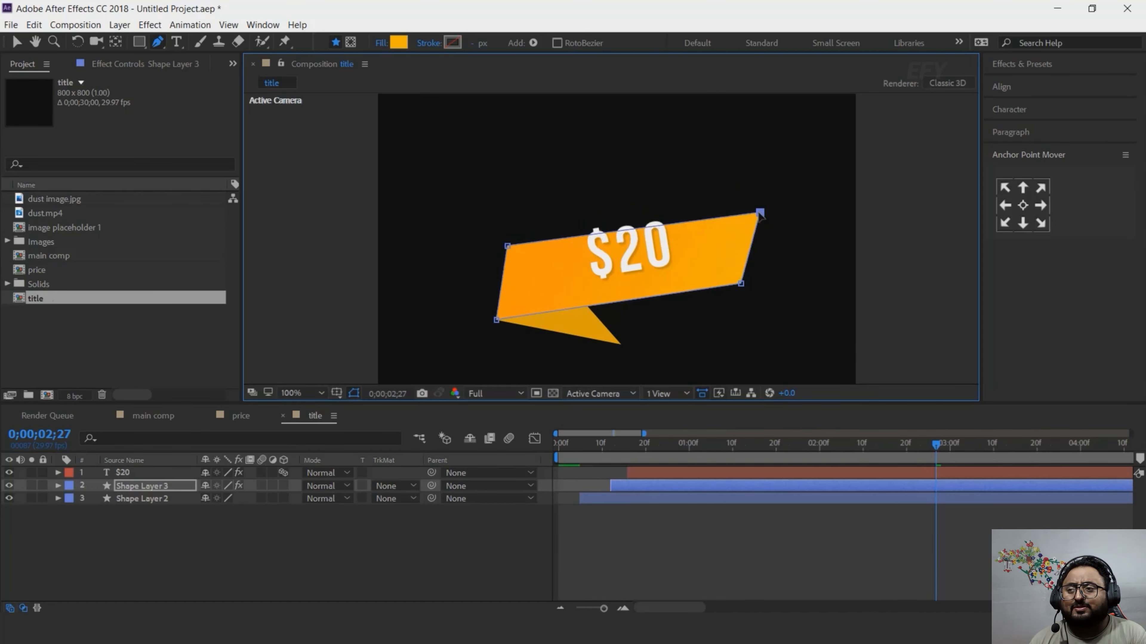
click(372, 530)
- Duplicate the orange banner, Shape Layer 3
click(168, 486)
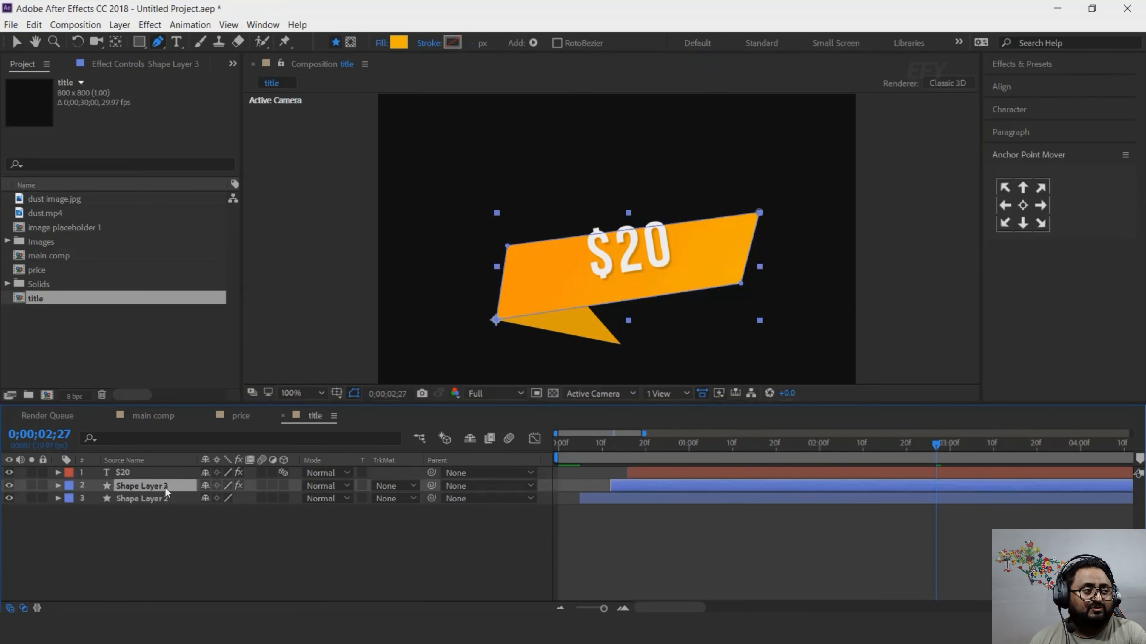
key(ctrl+d)
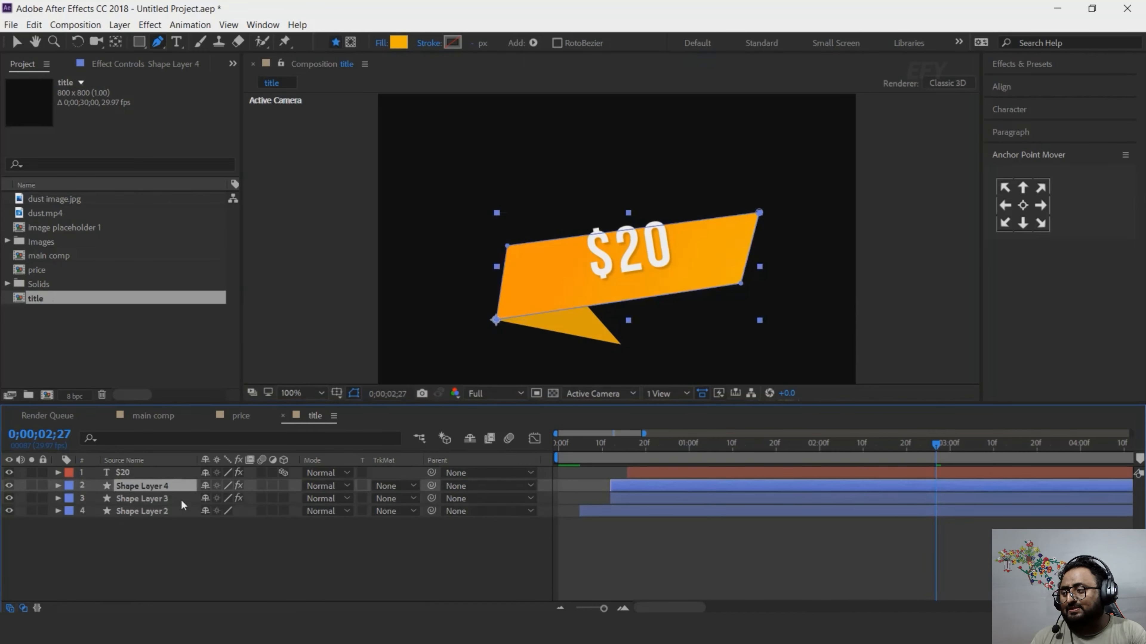
click(16, 43)
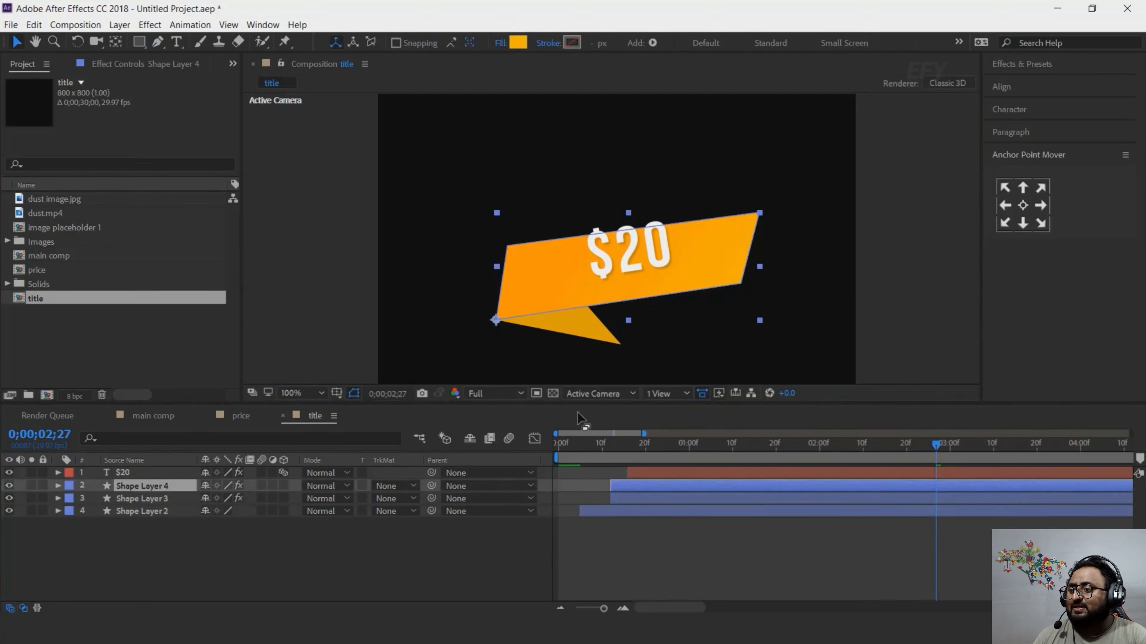
click(520, 43)
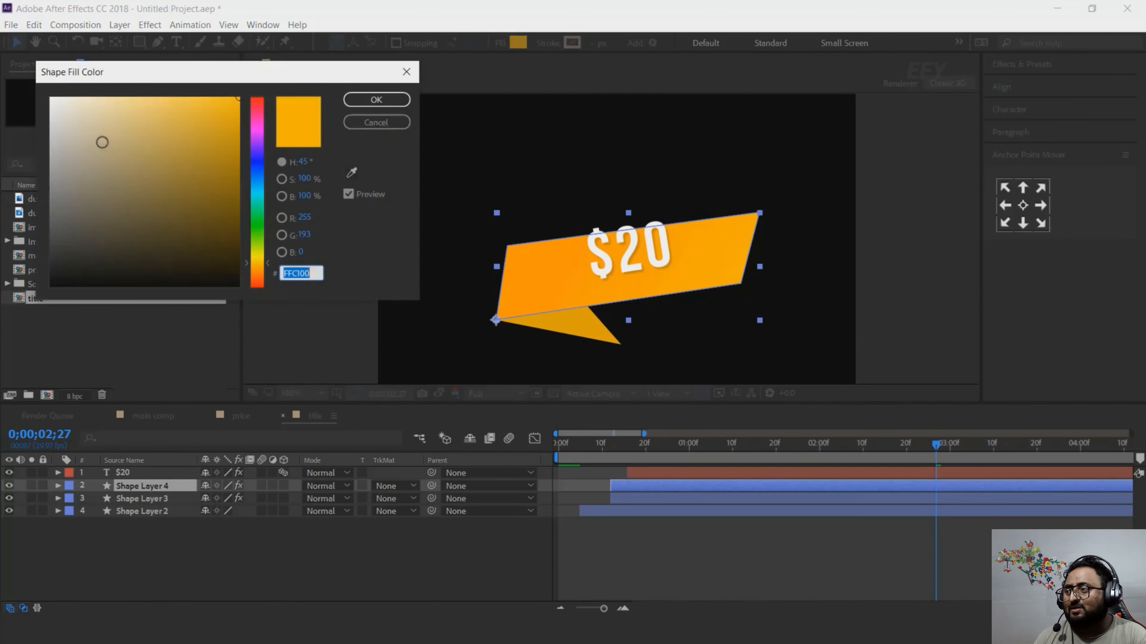
click(397, 123)
- Turn off the Gradient Ramp on Shape Layer 3 and set its fill colour to red FF0000
click(142, 499)
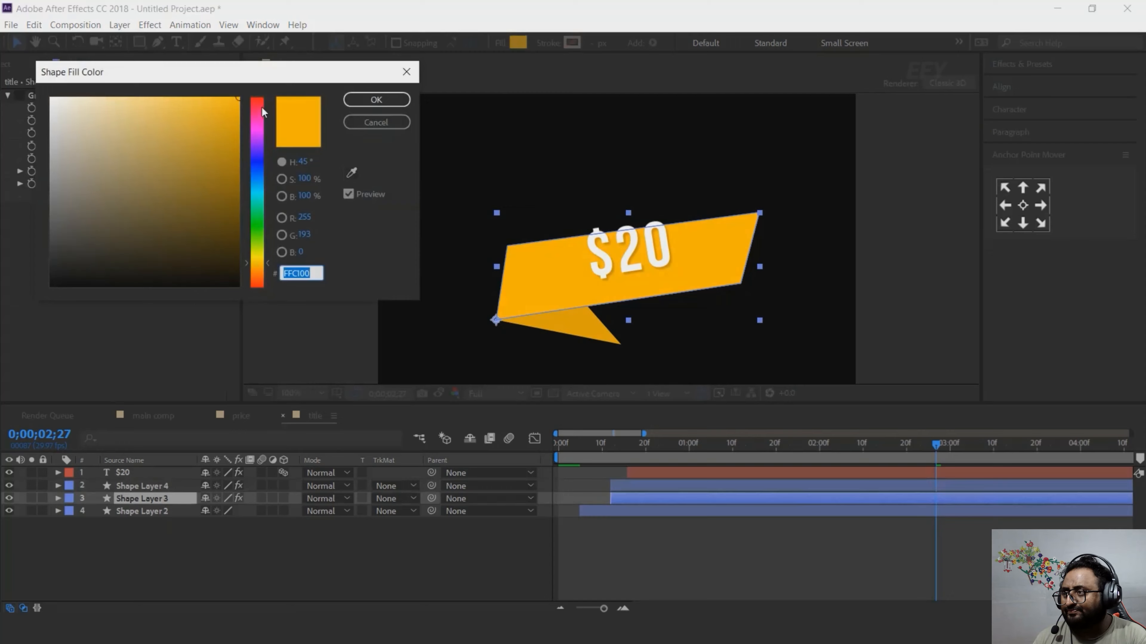
drag(264, 111, 262, 93)
click(232, 116)
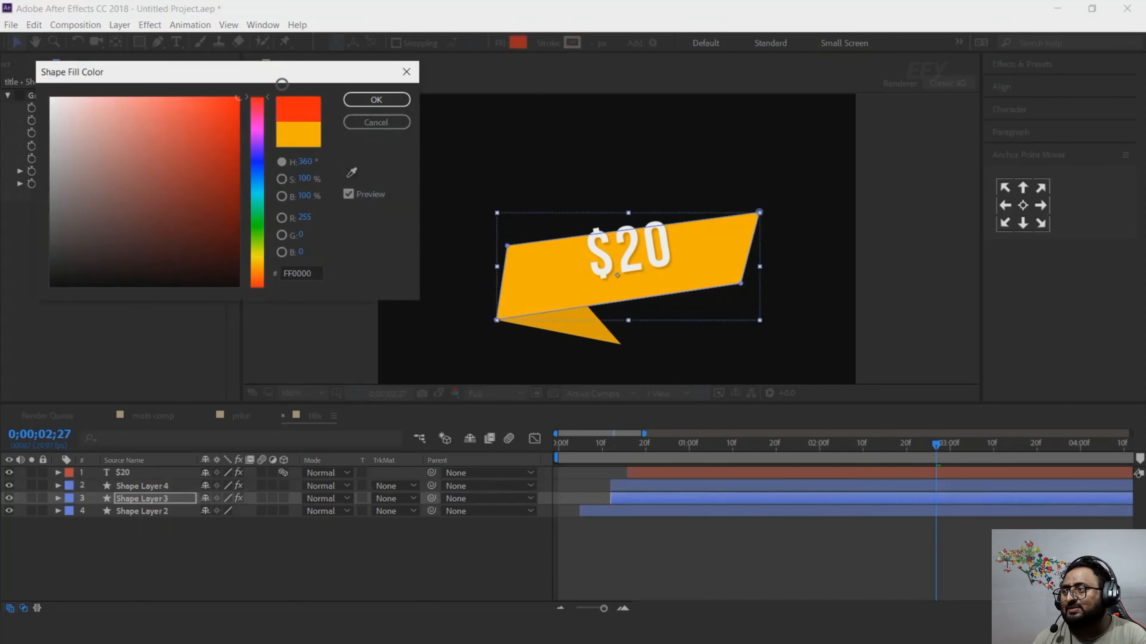
click(371, 104)
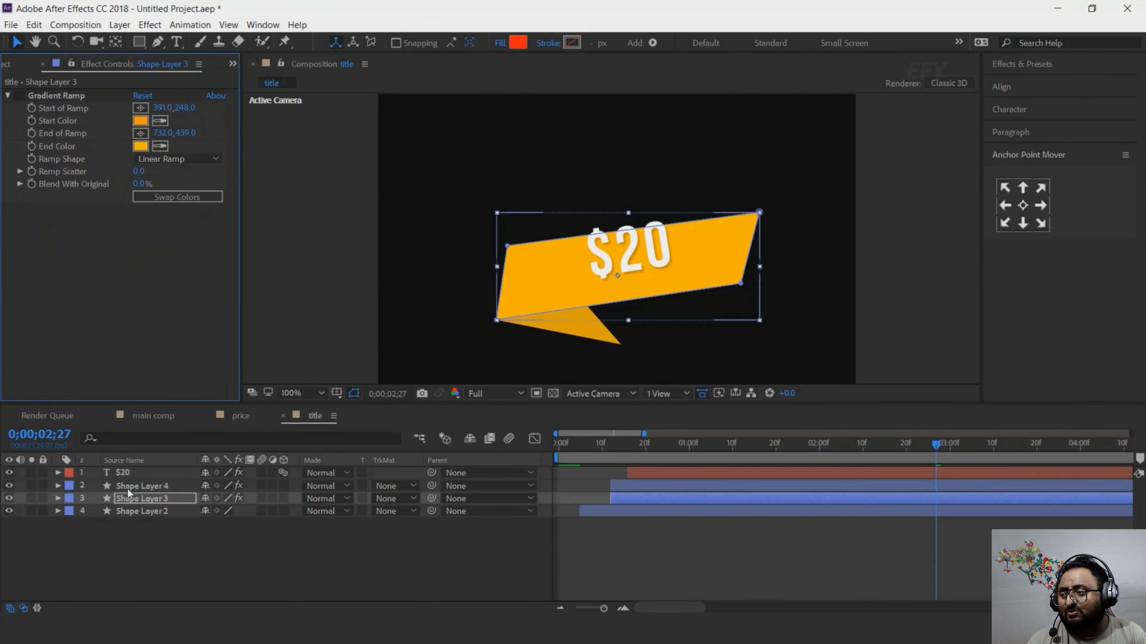
- Set the fill colour of the duplicated banner, Shape Layer 4, to red FF0000
click(143, 486)
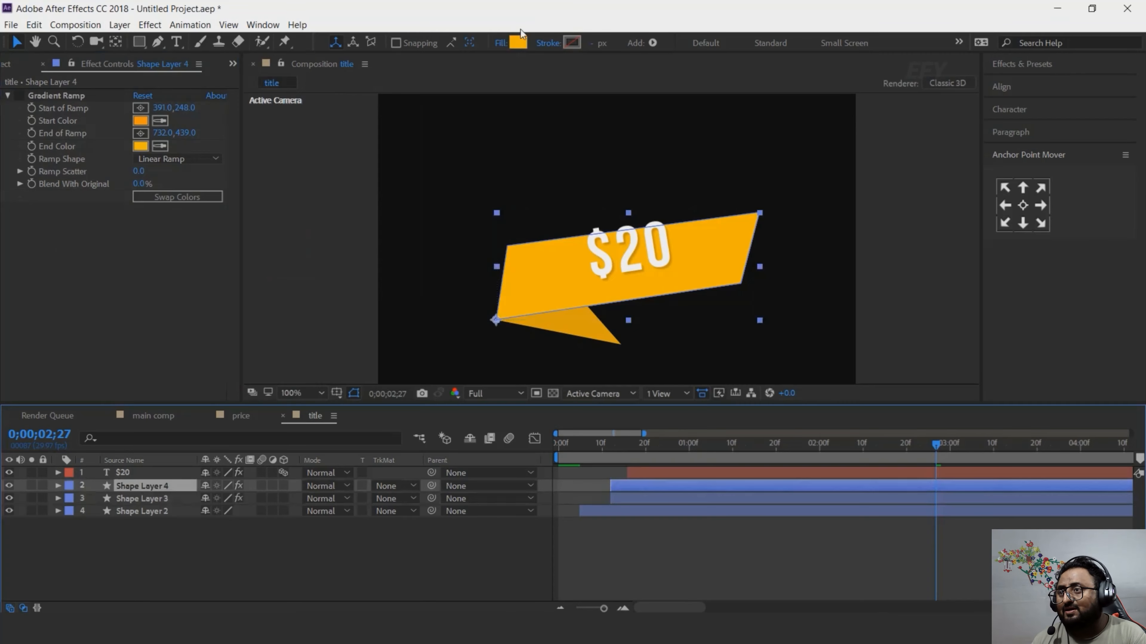
click(518, 43)
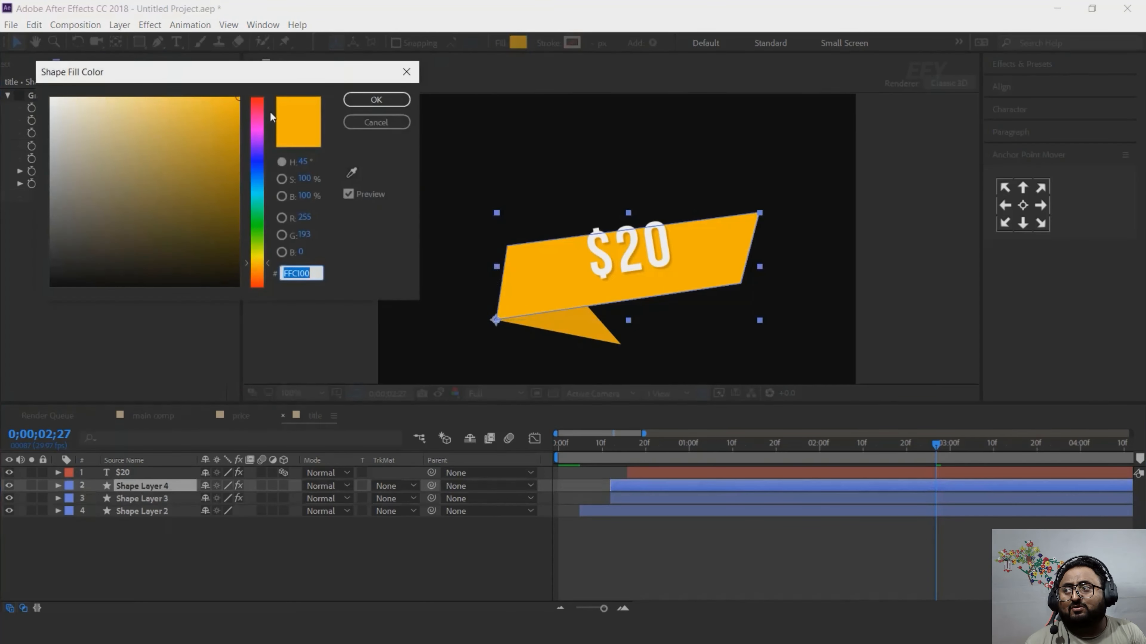
drag(269, 111, 270, 82)
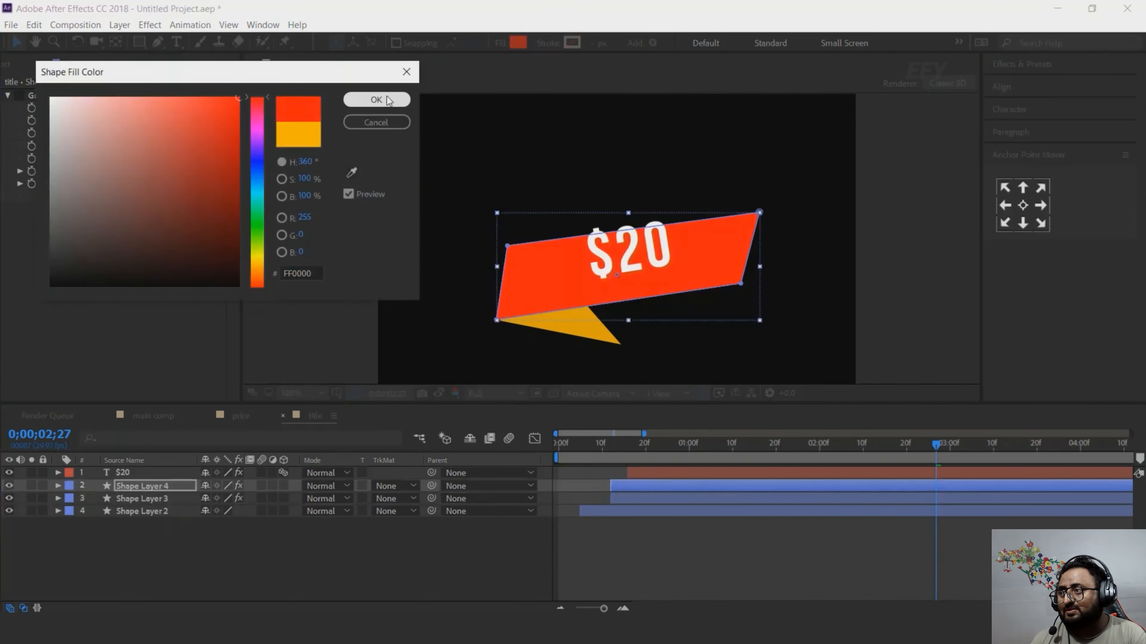
key(Return)
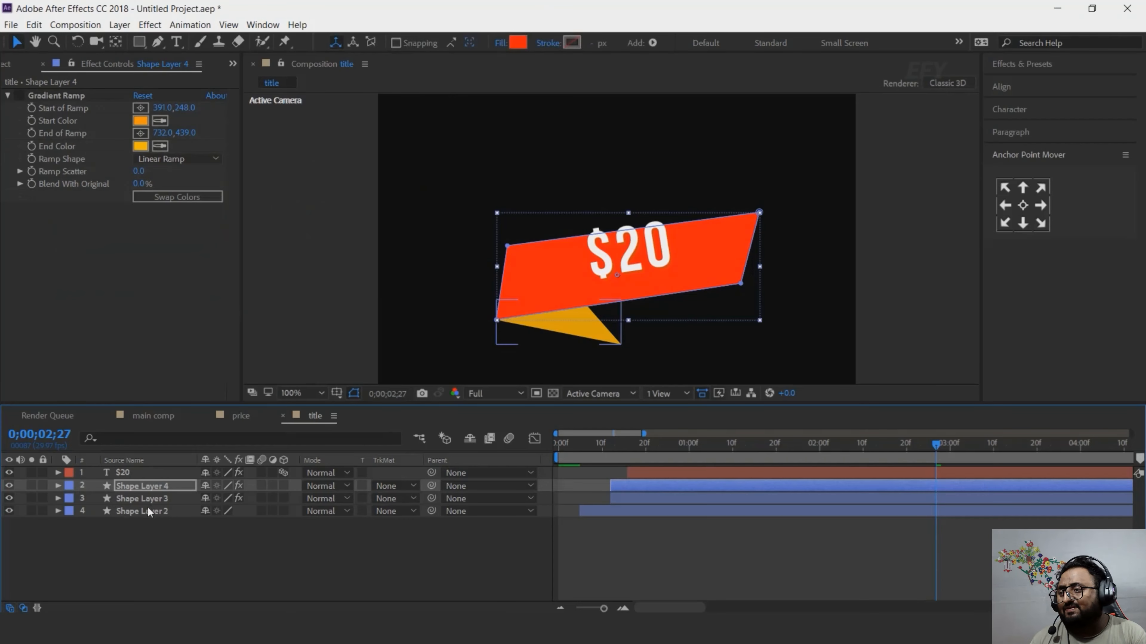
- Move Shape Layer 3 up so it sticks out behind the upper edge of the red banner
click(153, 497)
drag(688, 260, 702, 198)
double_click(637, 217)
- Set Shape Layer 3's fill to white FFFFFF and shrink the shape so it is narrower than the red banner
click(518, 42)
drag(91, 113, 19, 65)
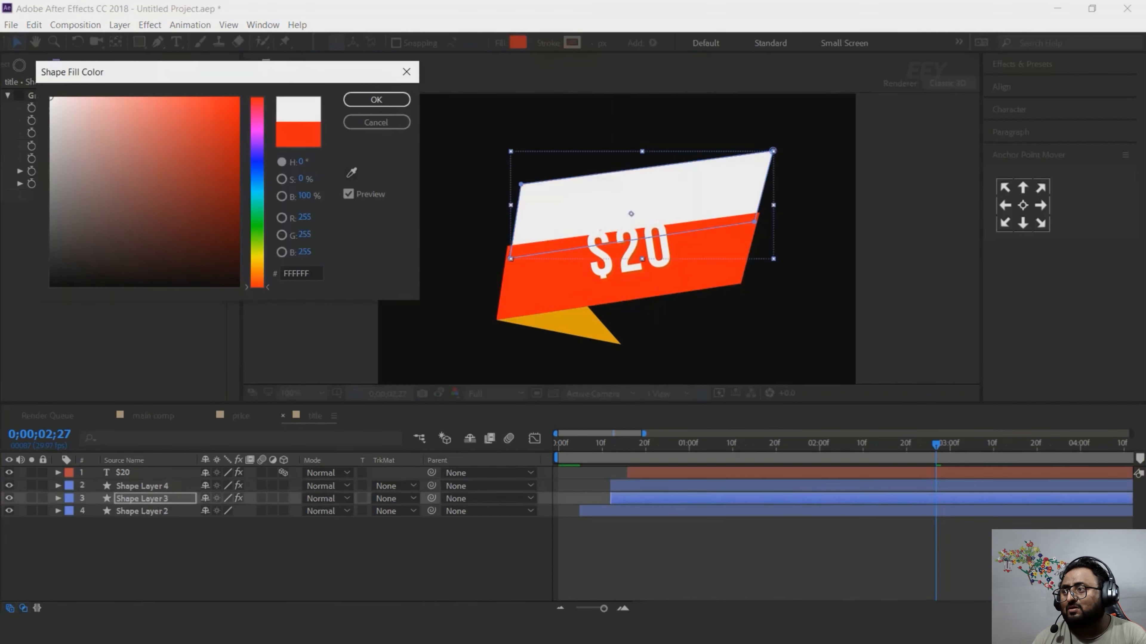
click(400, 101)
drag(773, 204, 678, 208)
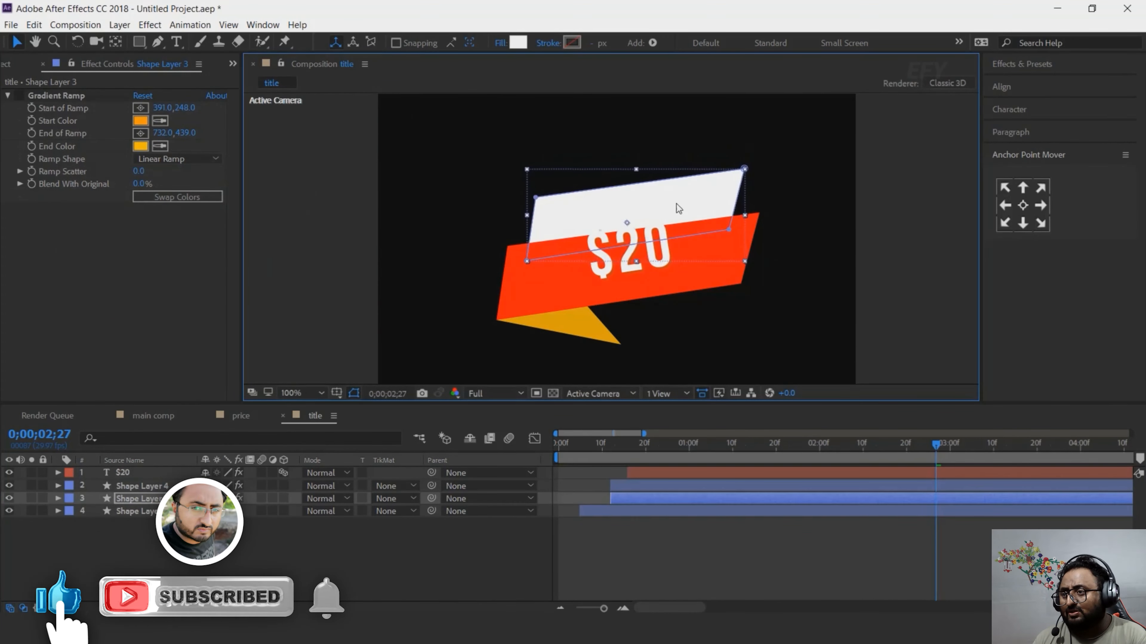
click(435, 563)
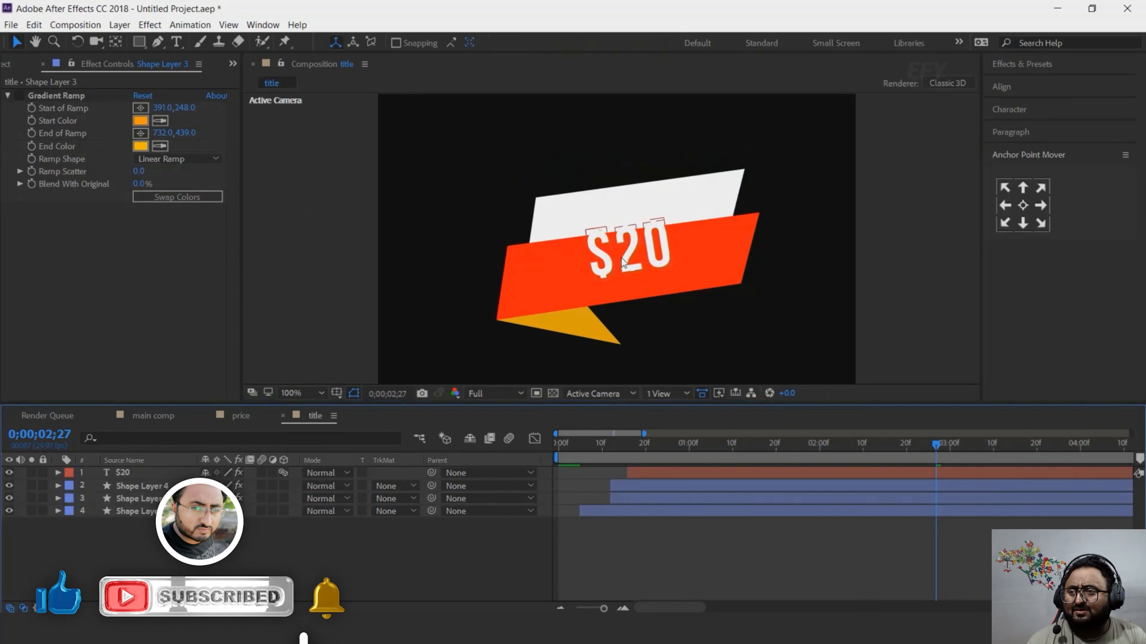
- Sample the banner's red as Shape Layer 2's fill and darken it to shade the folded triangle
click(594, 330)
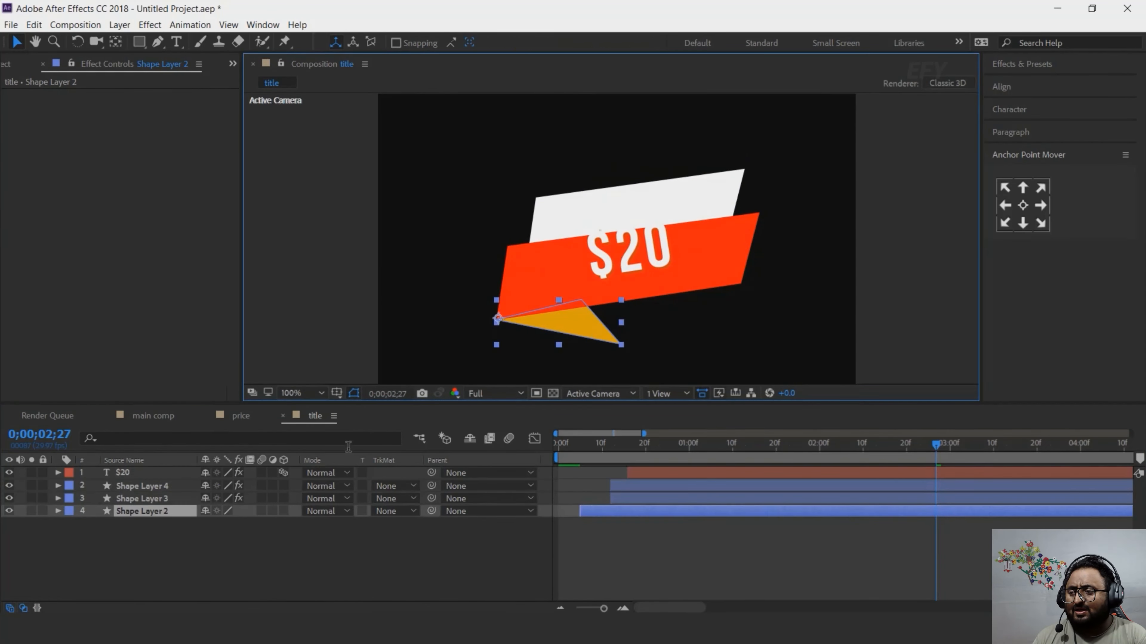
click(519, 44)
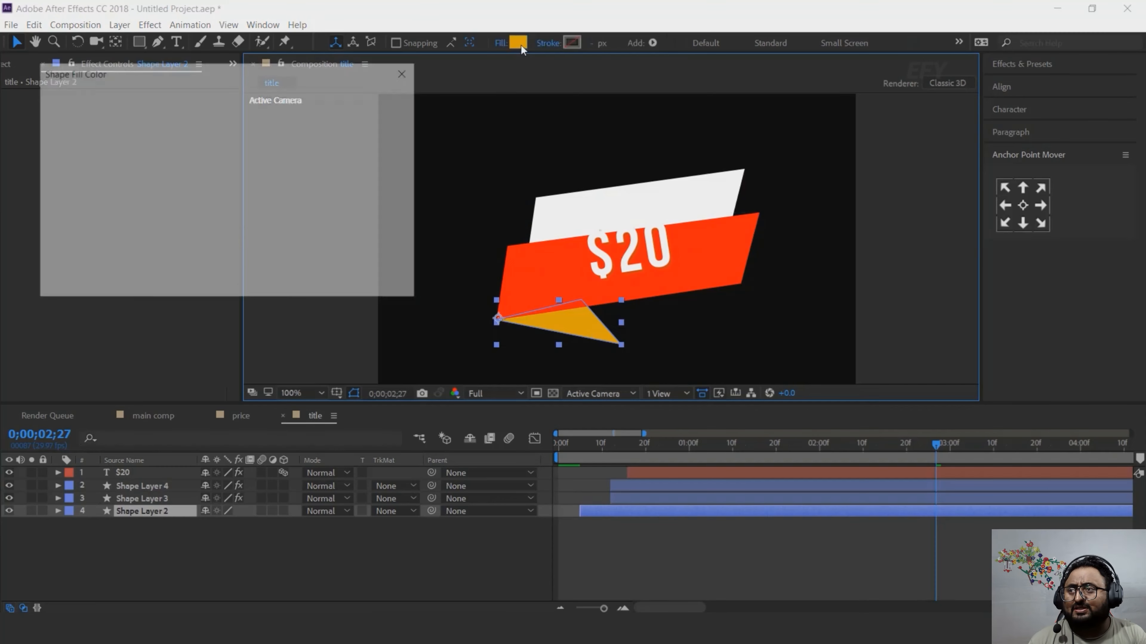
click(352, 172)
click(739, 248)
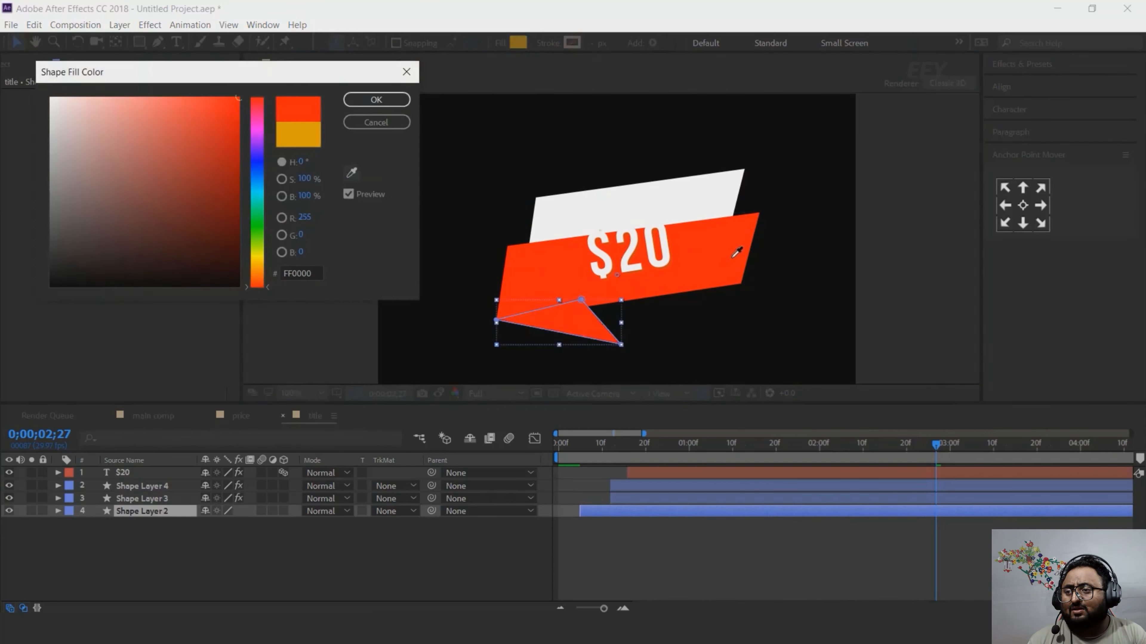
drag(237, 117, 238, 167)
click(377, 99)
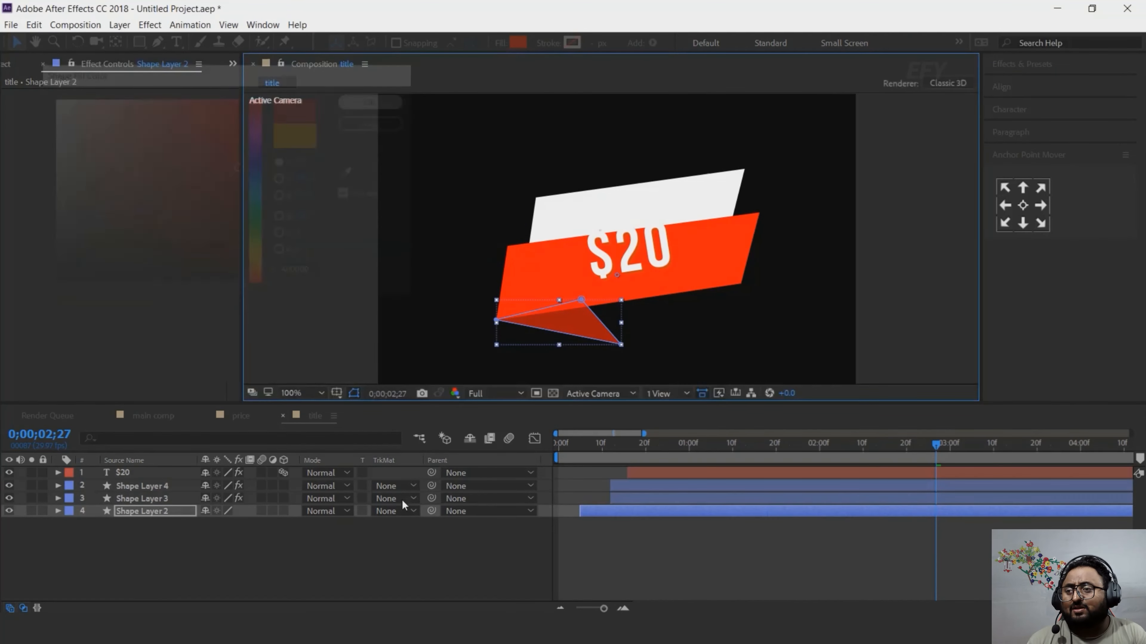
click(422, 514)
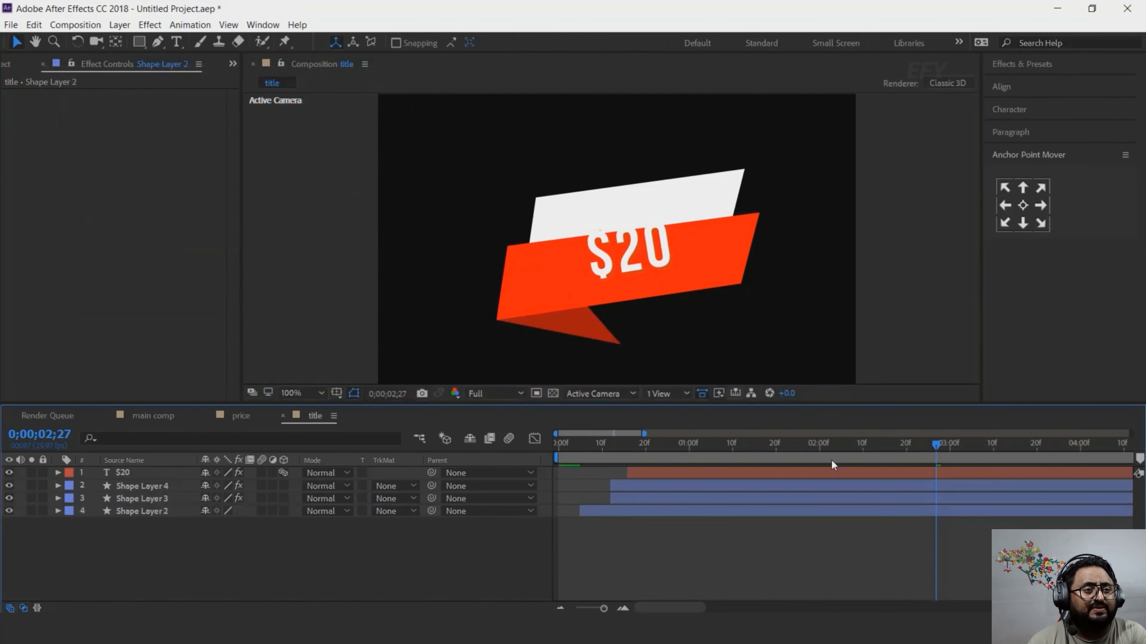
- Reveal the Scale keyframes of Shape Layers 4, 3 and 2 and preview the ribbon animation from the beginning
click(155, 489)
shift+click(161, 512)
key(s)
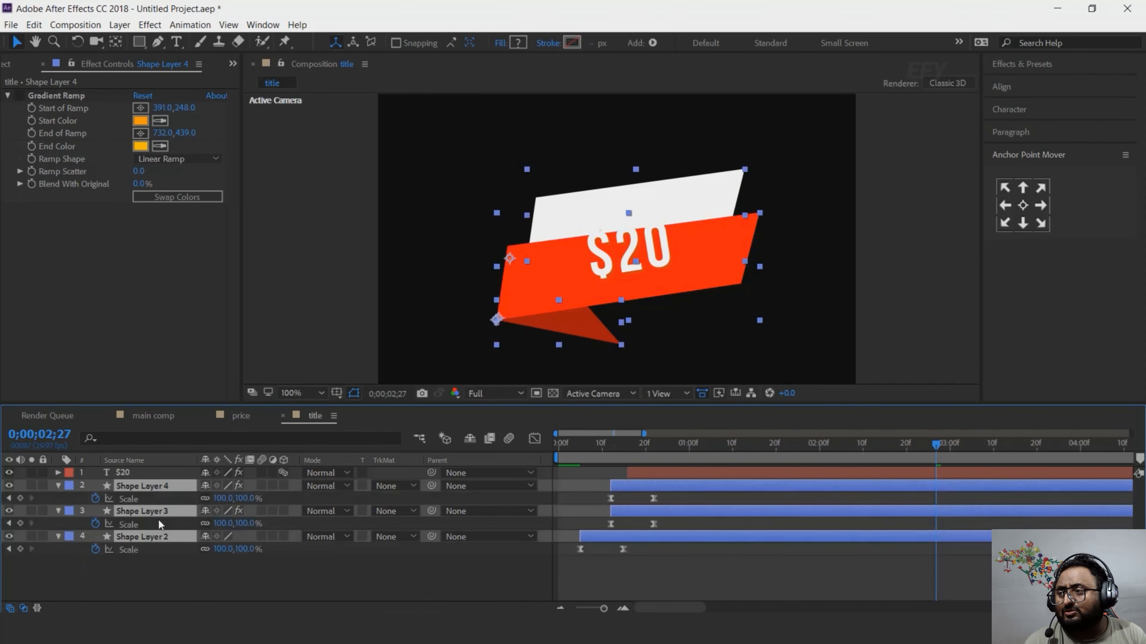
key(minus)
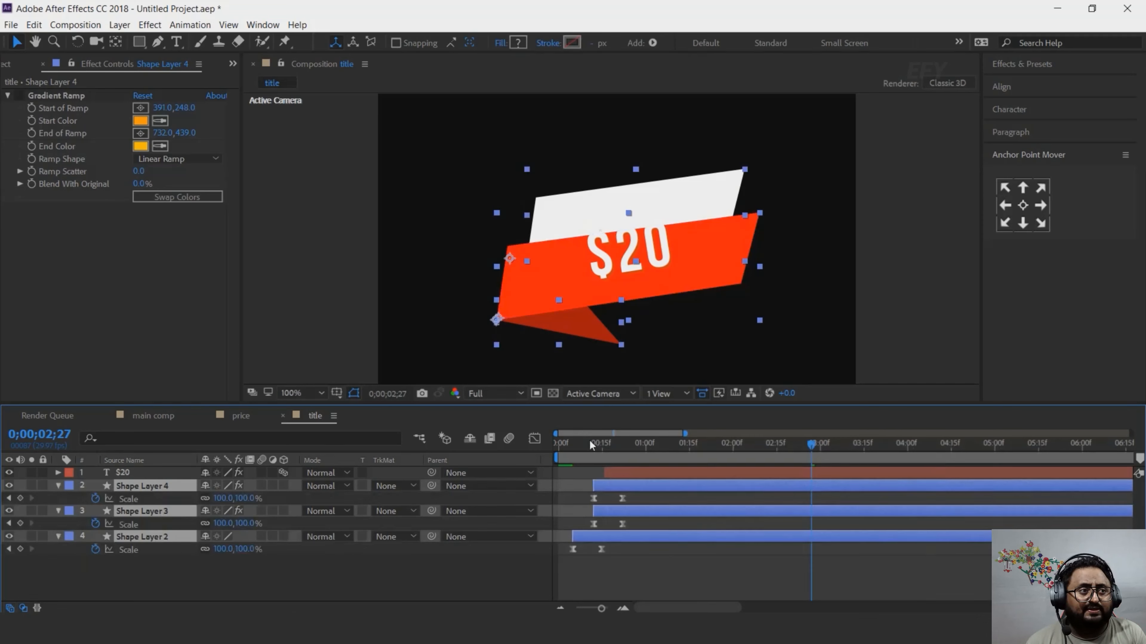
click(567, 444)
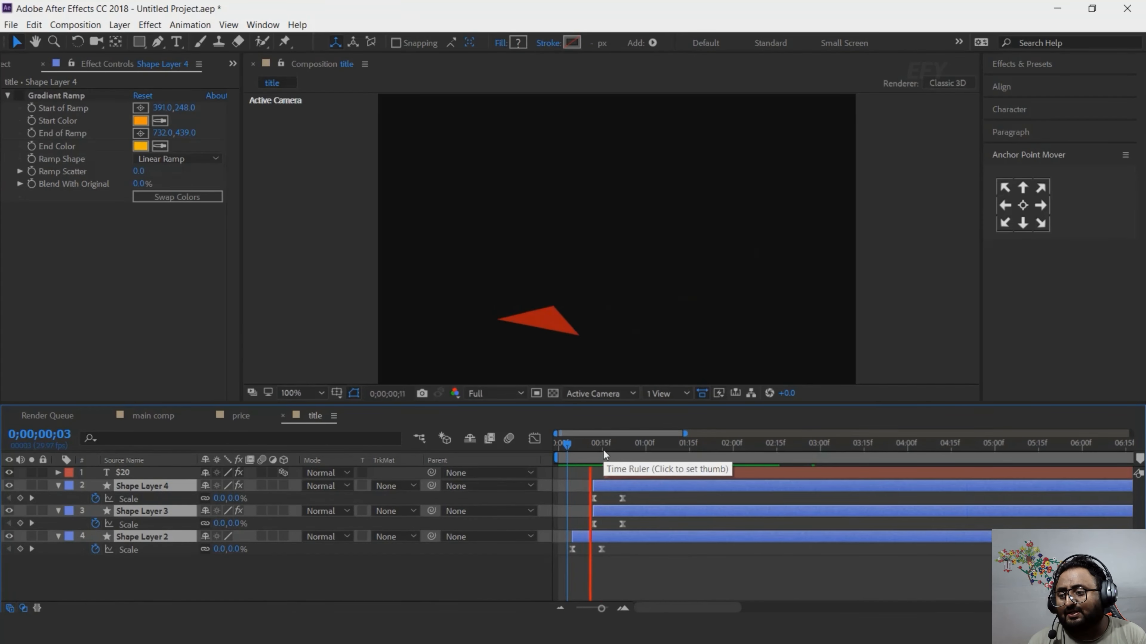
click(631, 446)
drag(653, 486, 667, 486)
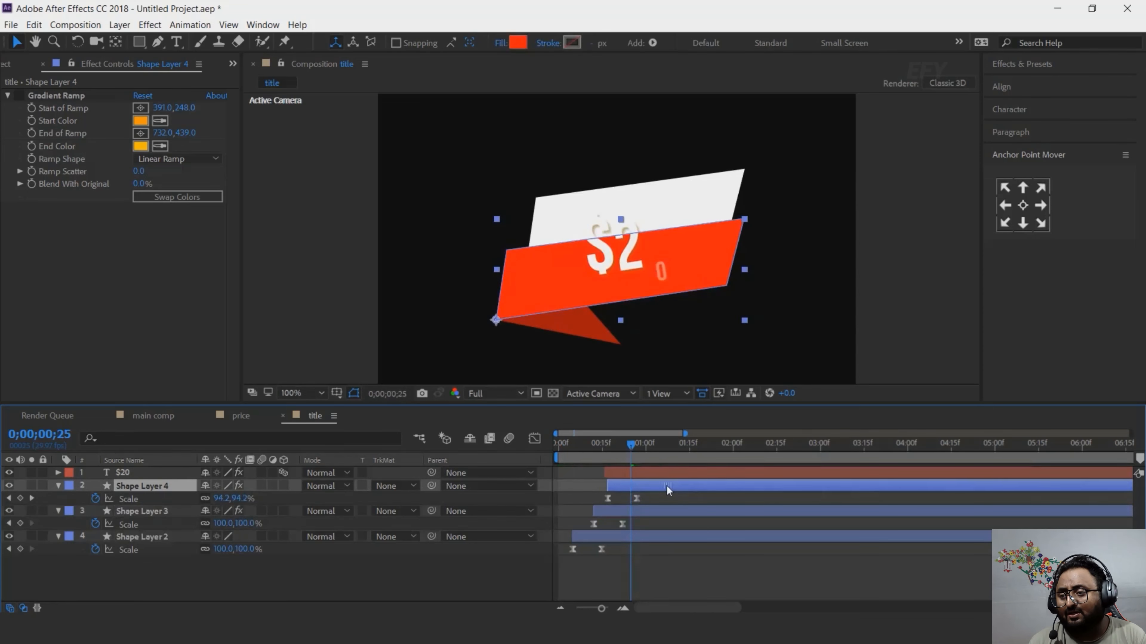
key(ctrl+z)
- Shift Shape Layer 3 about 5 frames later on the timeline and preview the staggered ribbon animation
drag(655, 511, 670, 511)
click(576, 446)
key(space)
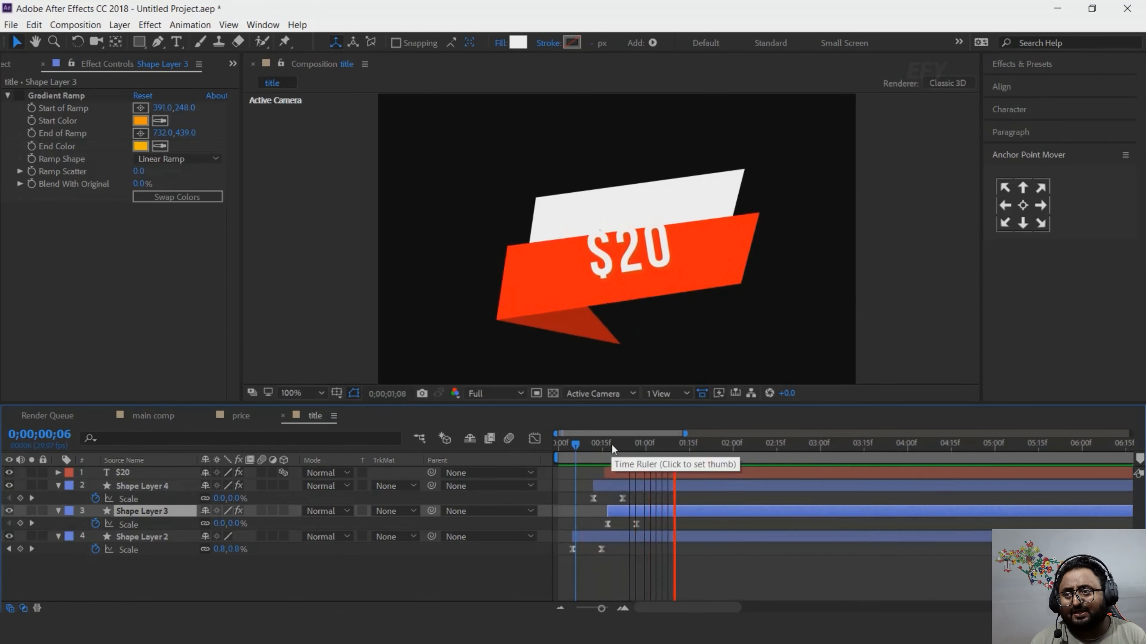
mouse_move(611, 443)
mouse_down()
mouse_move(602, 444)
mouse_move(638, 443)
mouse_move(625, 444)
mouse_up()
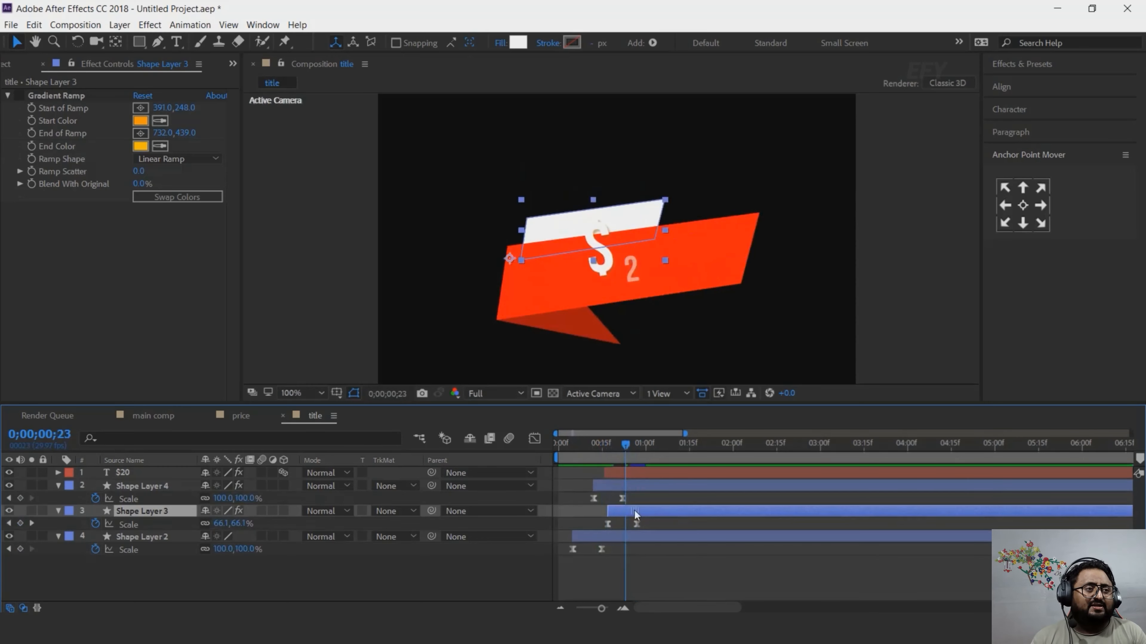
click(583, 444)
key(space)
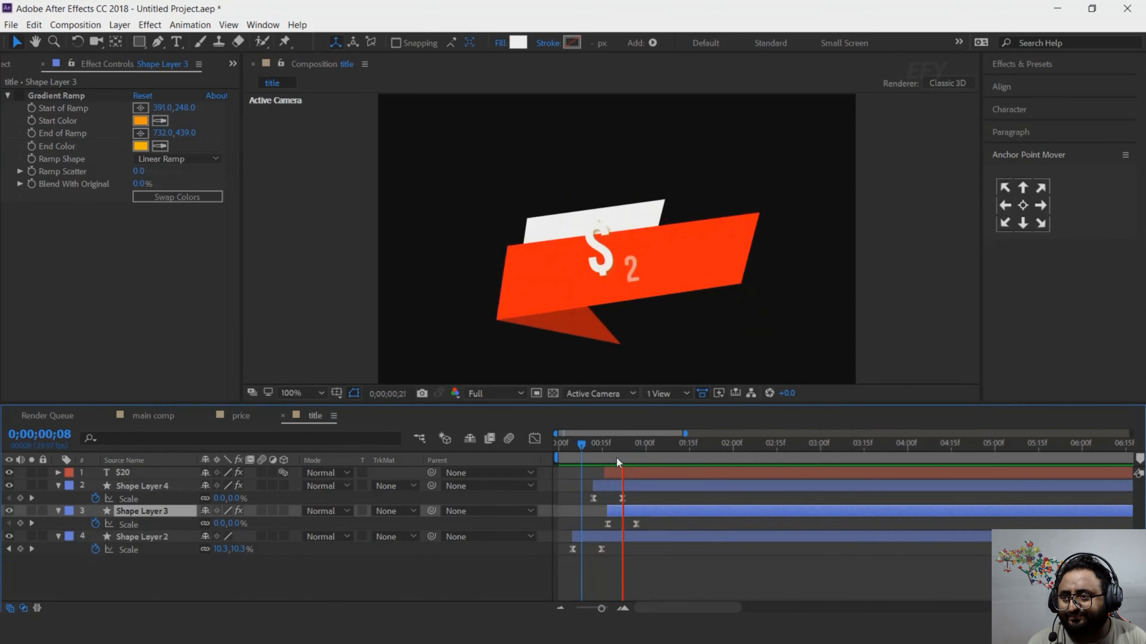
drag(609, 445, 662, 446)
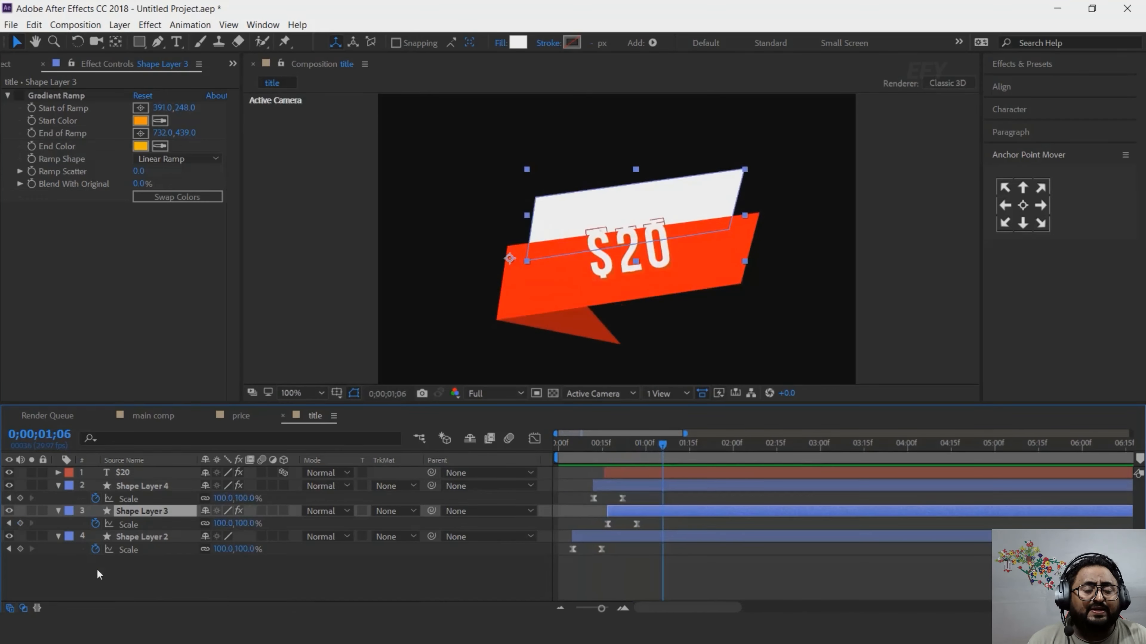
- Collapse the Scale properties of all three shape layers and deselect everything
click(58, 536)
click(58, 511)
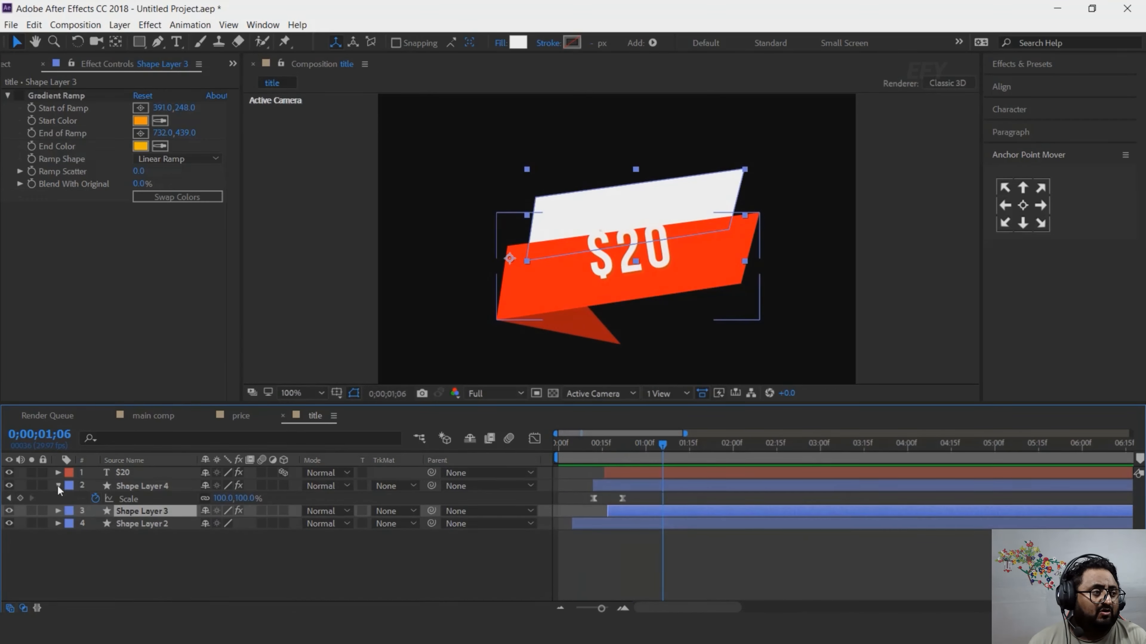
click(57, 485)
click(176, 564)
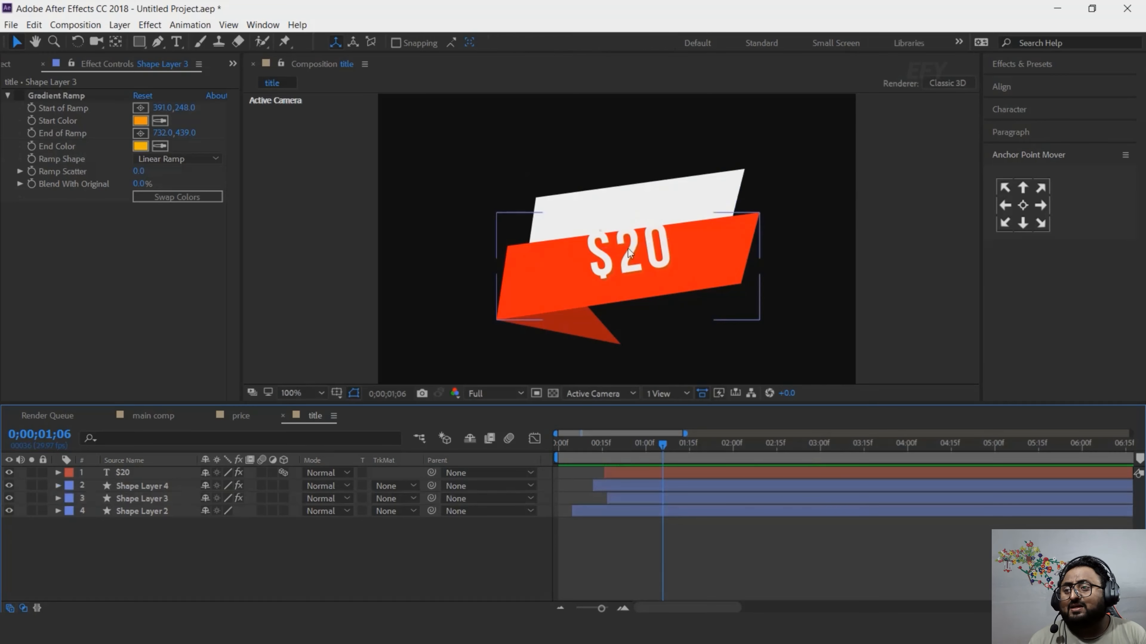
- Move the $20 text down onto the red banner and rotate it to match the banner's slant
click(642, 263)
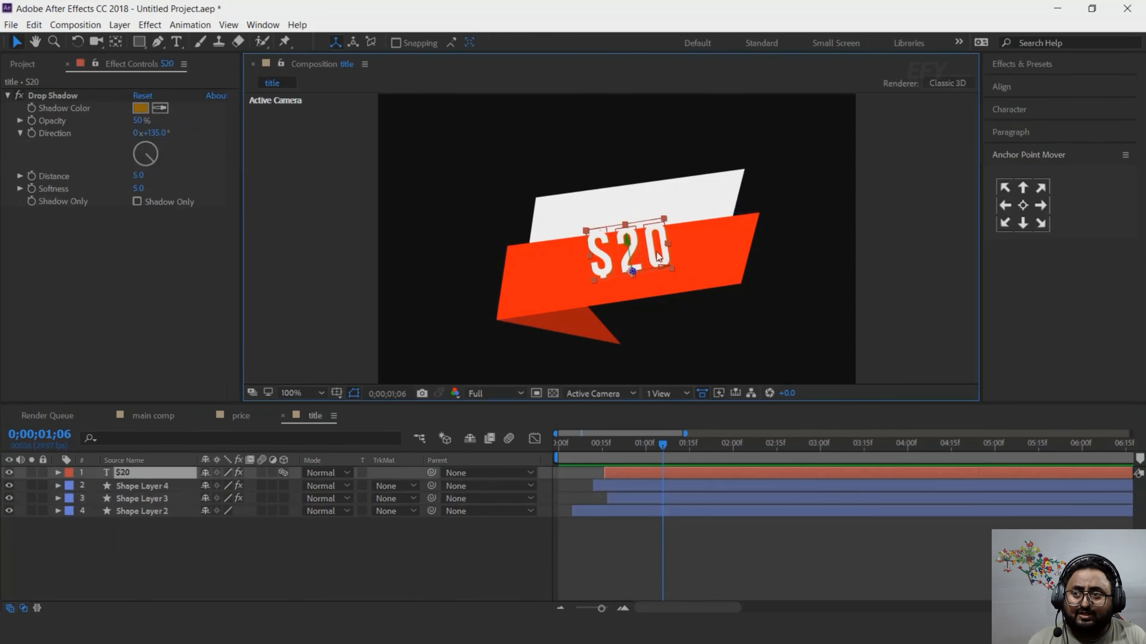
drag(657, 255, 671, 232)
key(w)
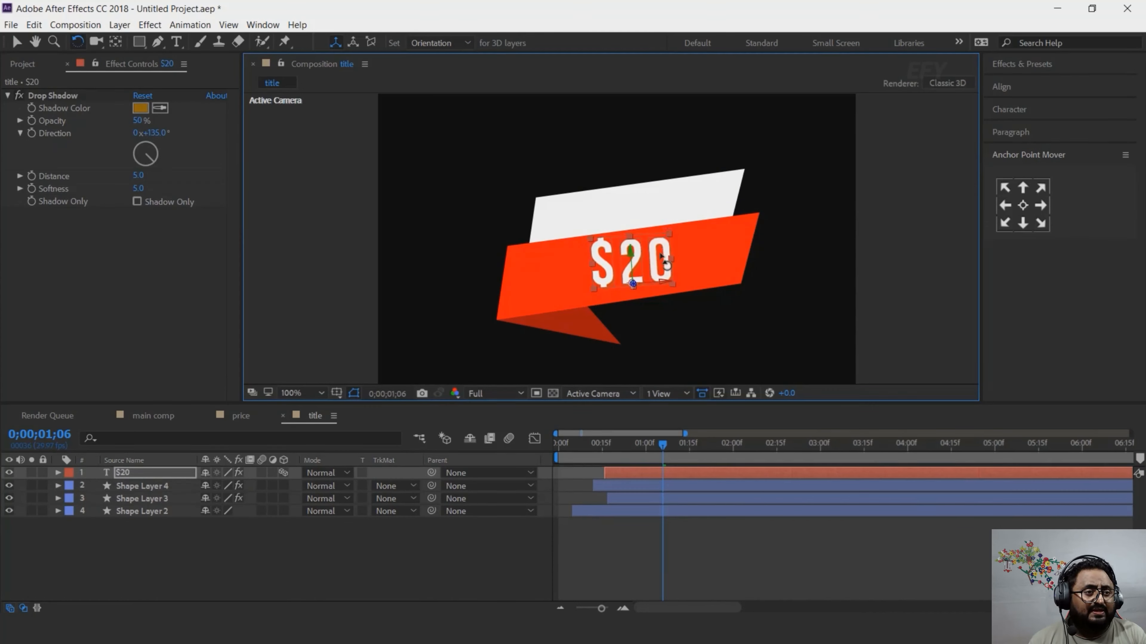
- Replace the $20 text with "pizza" and move the playhead to 0;00;02;04
double_click(650, 261)
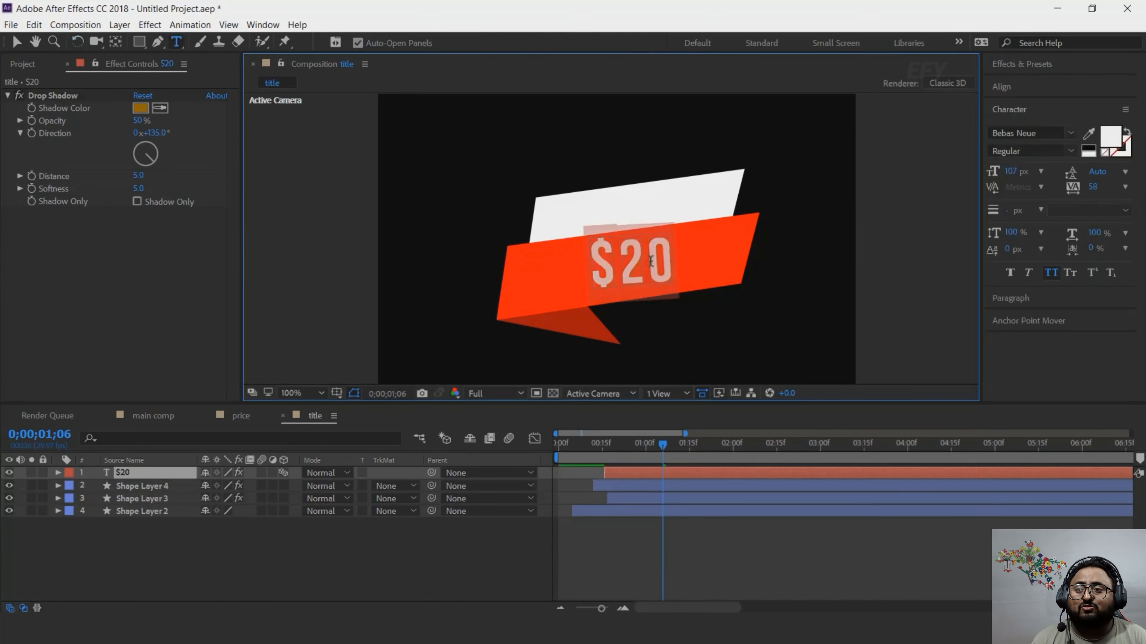
text(pizza)
drag(661, 449, 744, 449)
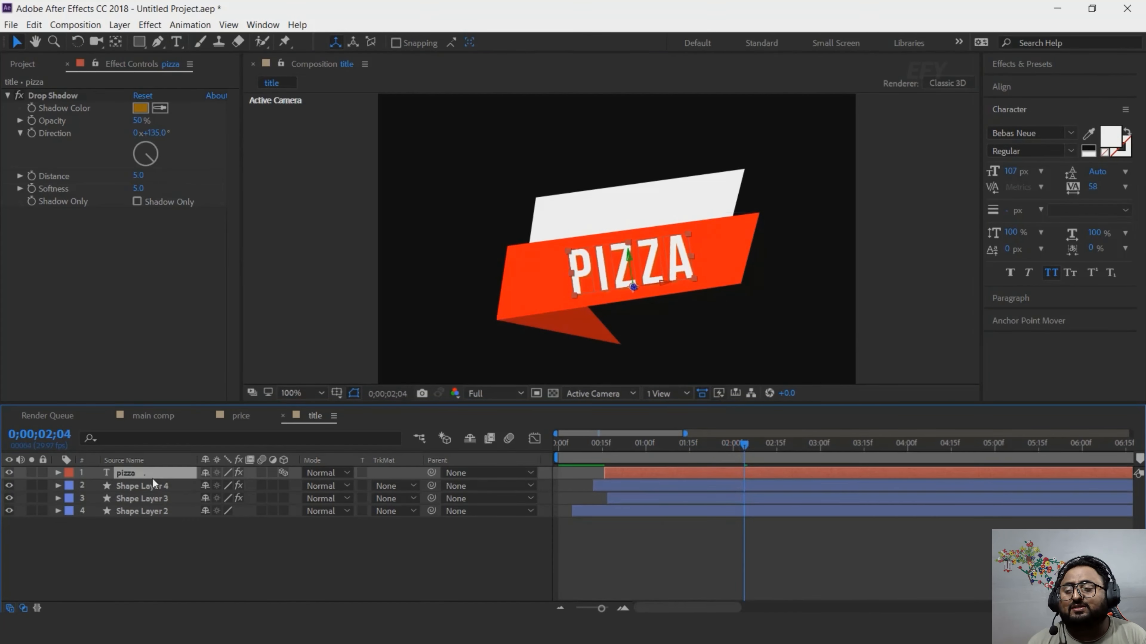
- Duplicate the "pizza" text, move the copy up onto the white banner and set its drop shadow colour to dark gray 282828
key(ctrl+d)
drag(662, 268, 670, 212)
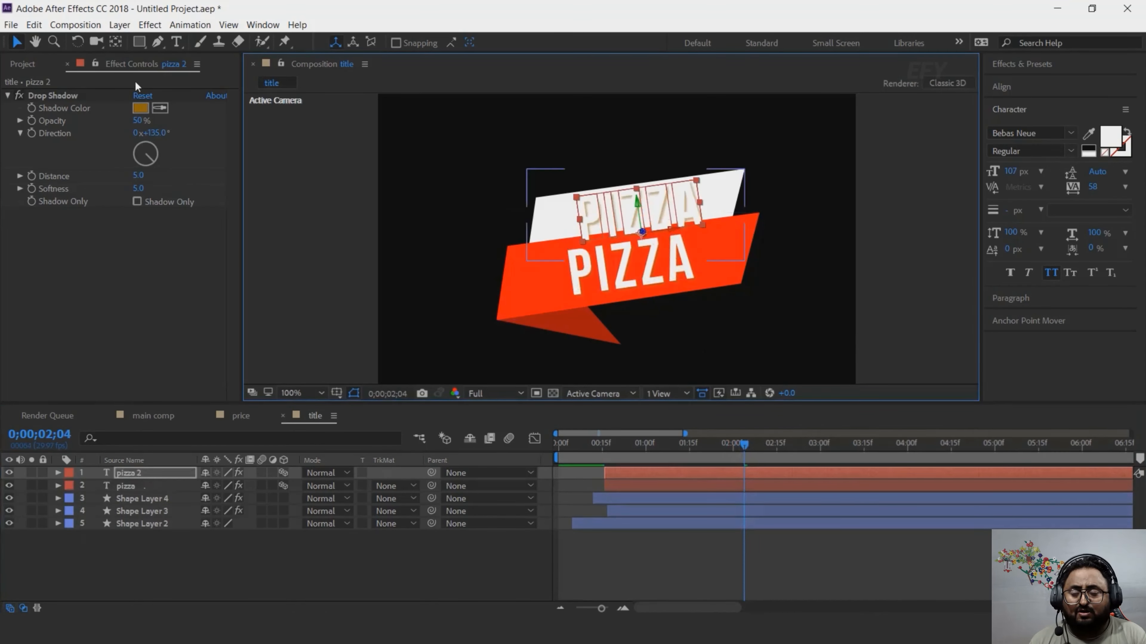
click(163, 109)
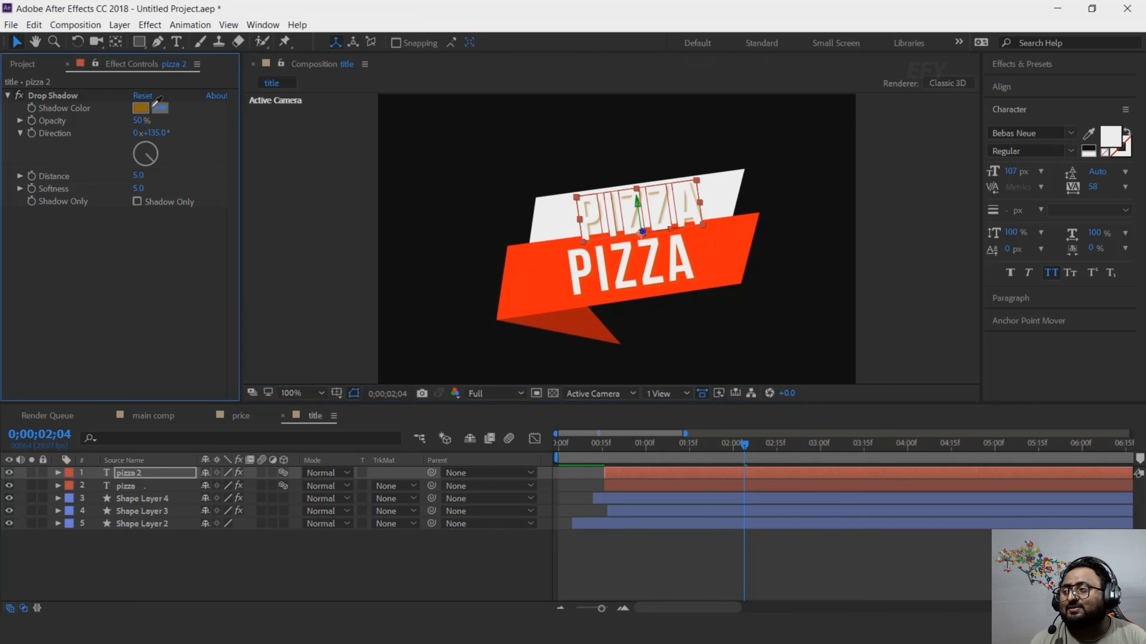
click(156, 100)
click(140, 107)
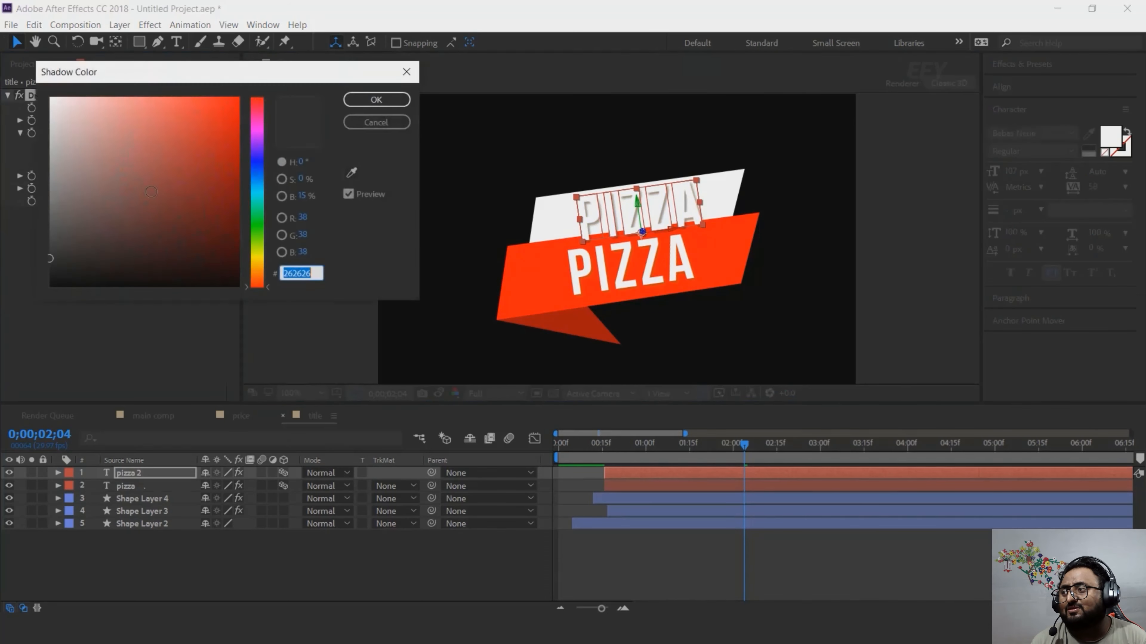
click(53, 259)
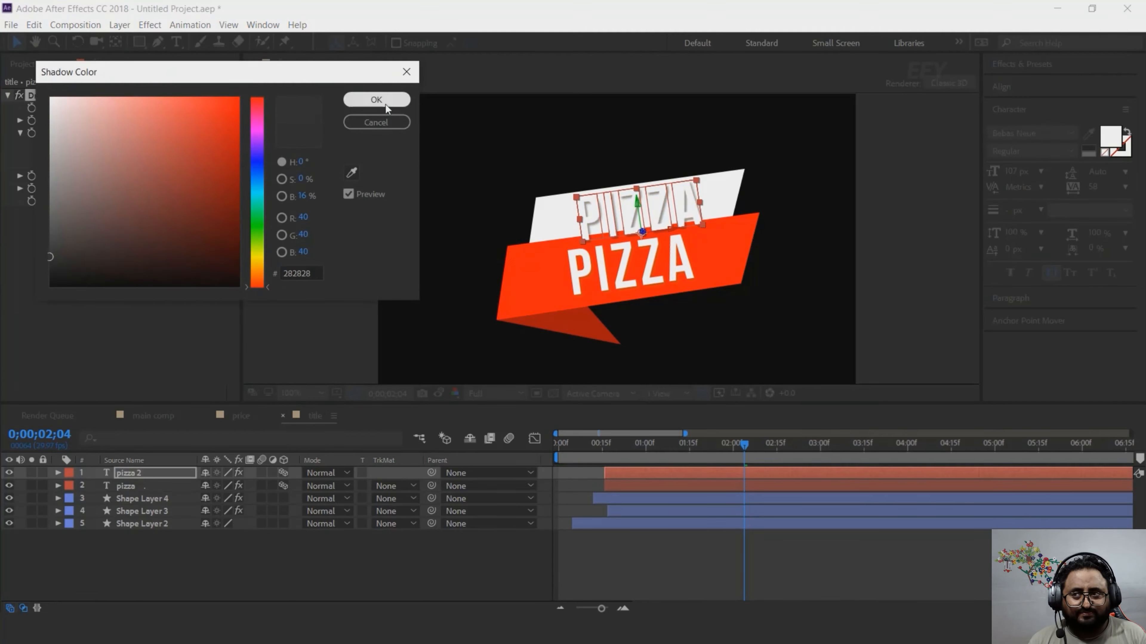
click(376, 100)
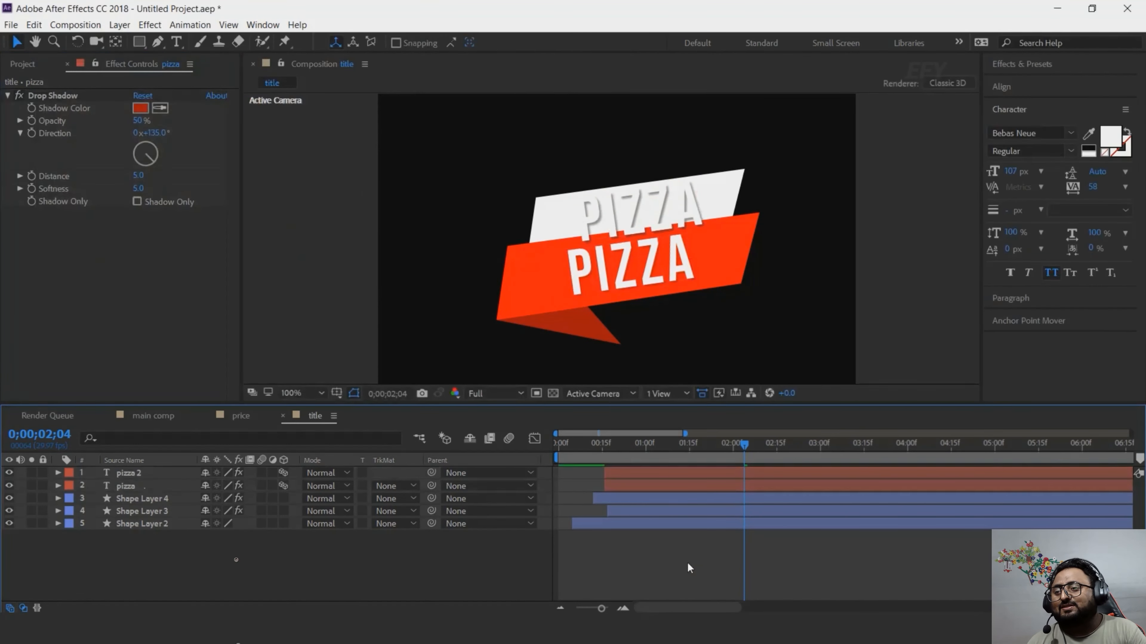
- Replace the duplicated text on the white banner with "italian"
click(642, 255)
double_click(650, 201)
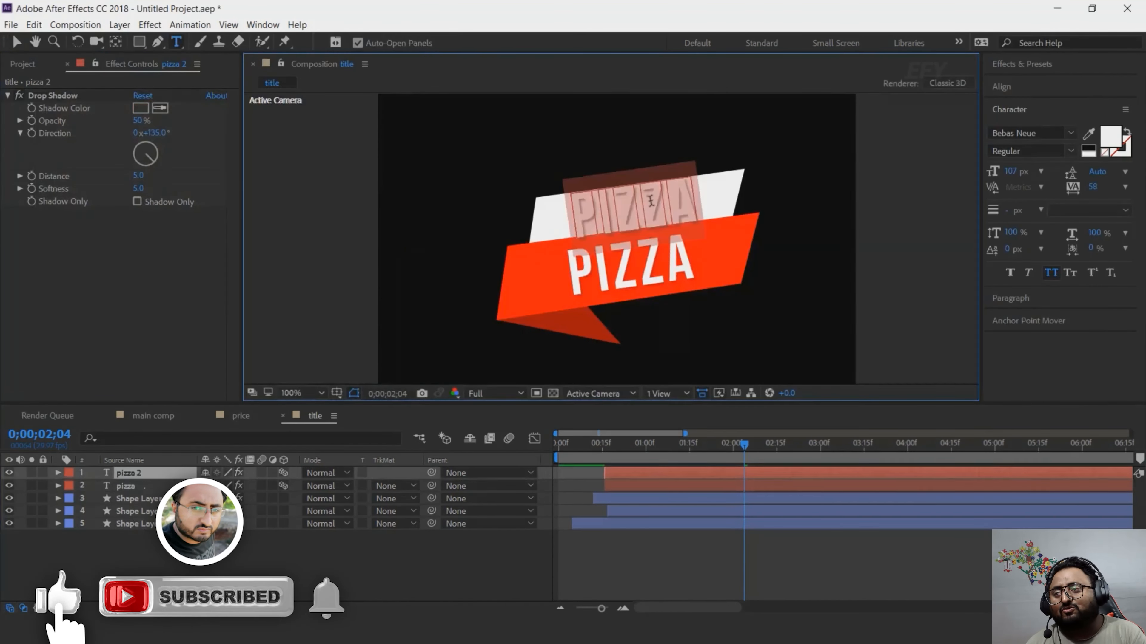
text(ital)
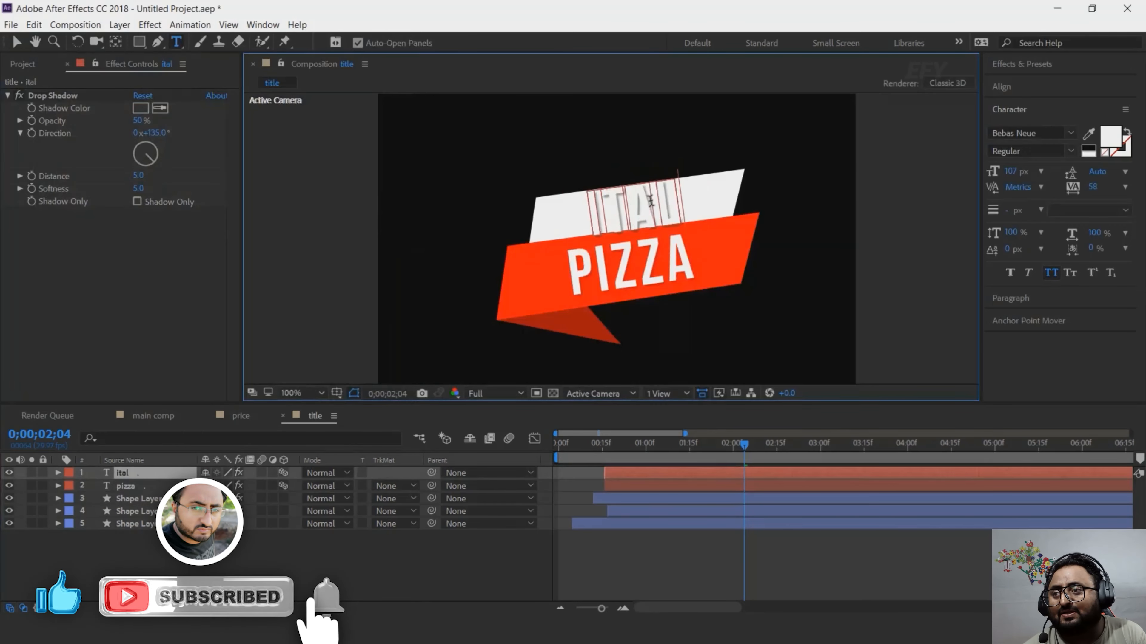
text(ian)
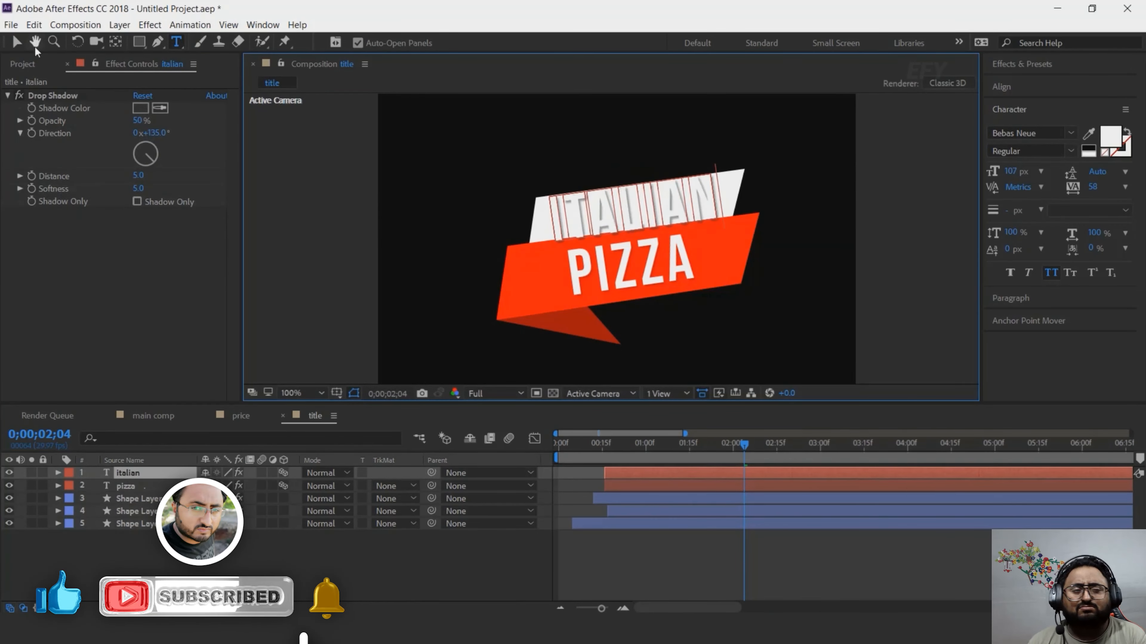
click(17, 41)
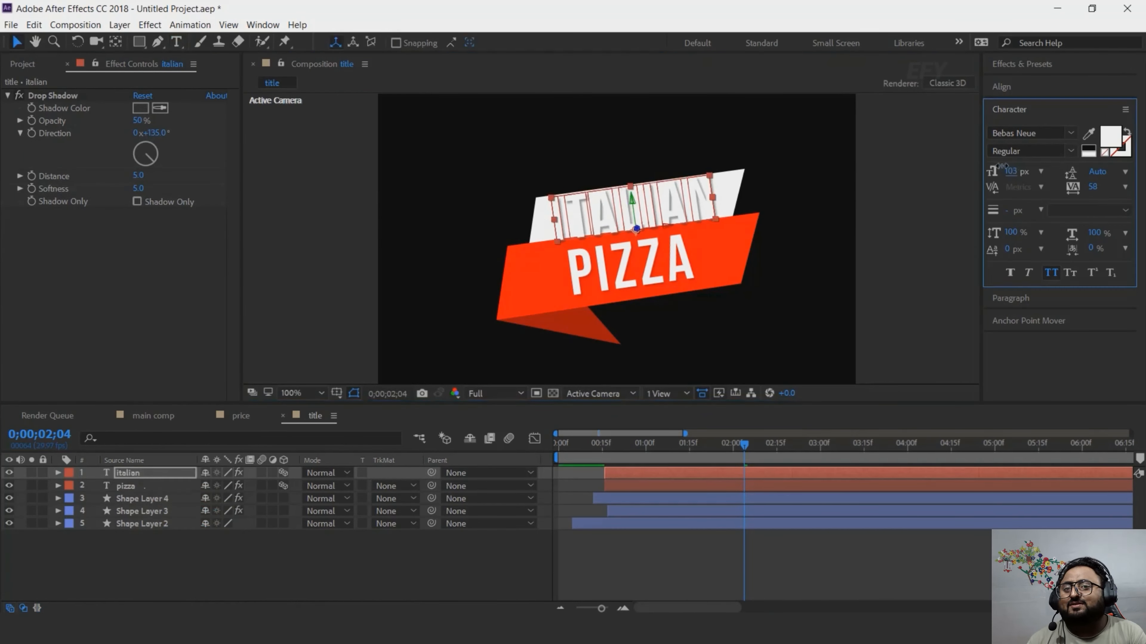
- Reduce the "italian" text's font size to 79 px and reposition it within the white banner
drag(1002, 168, 990, 168)
click(655, 197)
drag(655, 197, 657, 201)
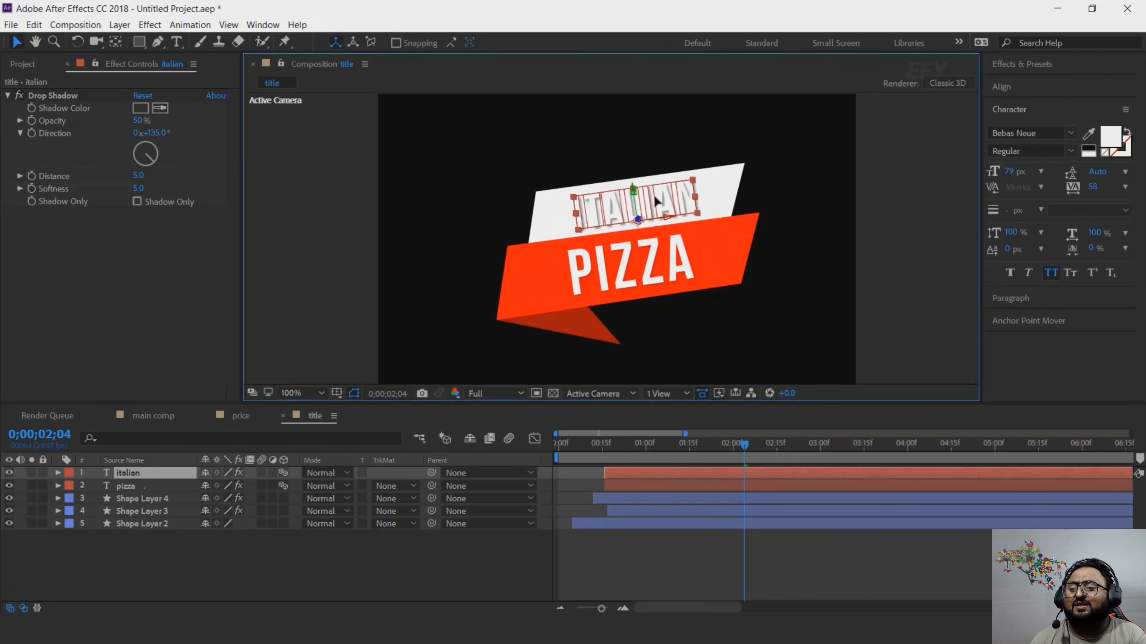
- Set the "italian" text's fill colour to near-black 1B1B1B and deselect the layer
click(1111, 137)
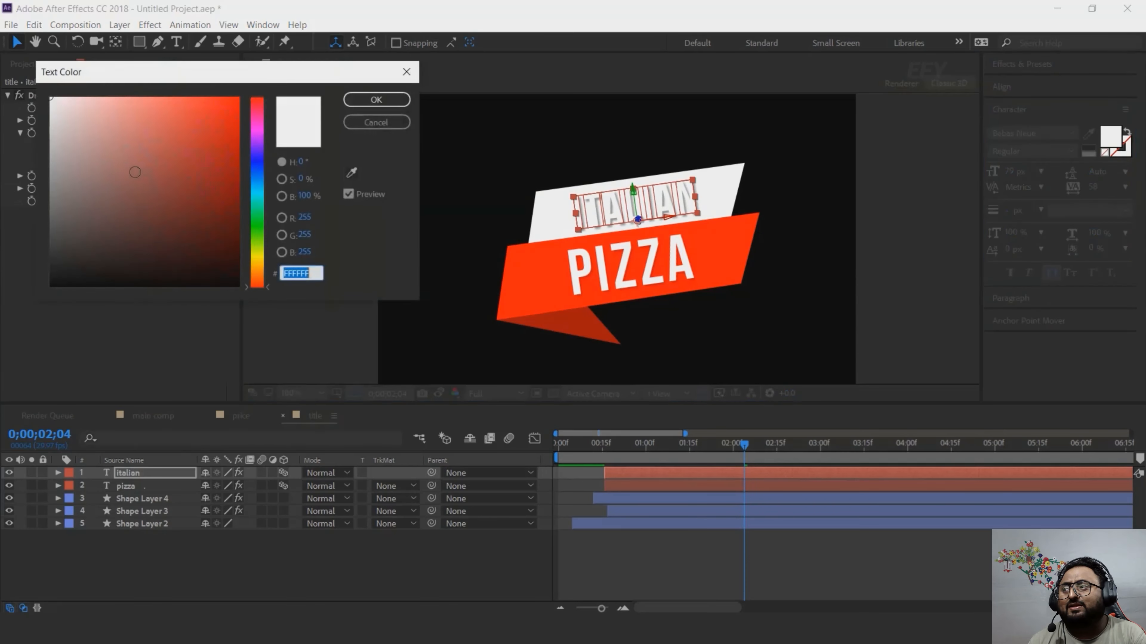
click(49, 262)
drag(23, 266, 23, 266)
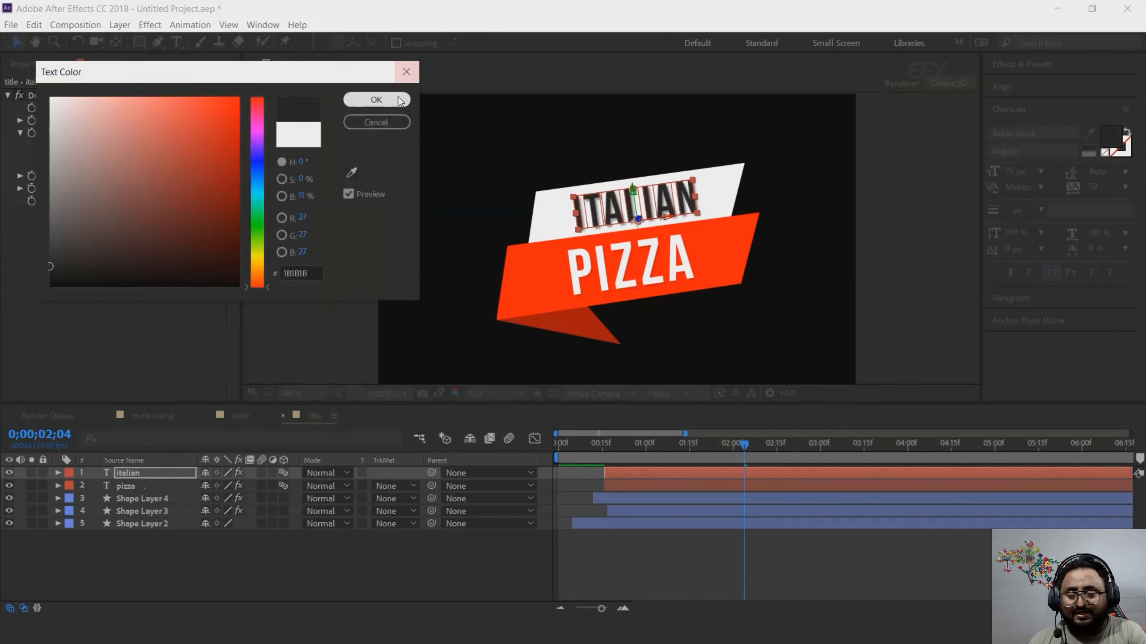
click(378, 102)
click(880, 568)
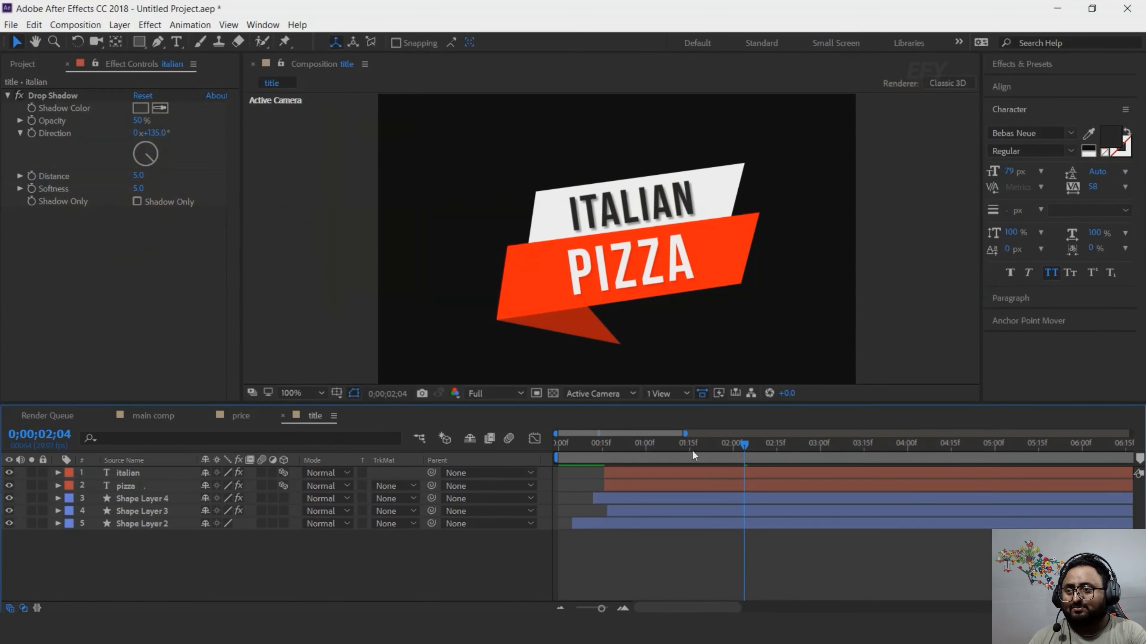
- Shift the "italian" layer about 2 frames later on the timeline and preview the title animation from the start
drag(606, 457, 558, 455)
drag(620, 473, 626, 473)
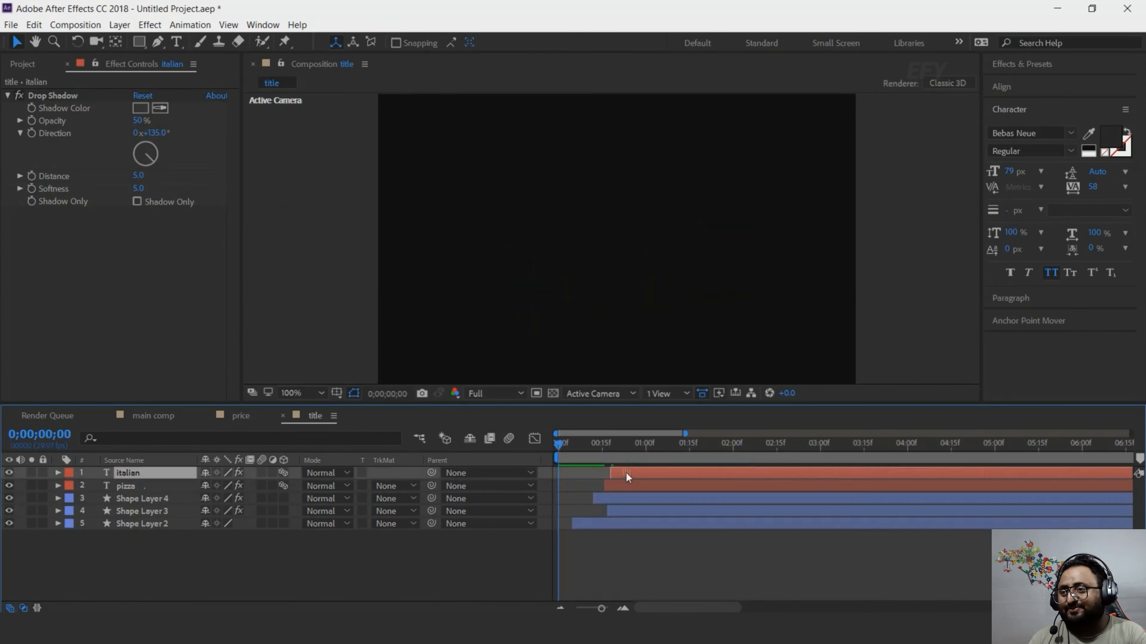
key(space)
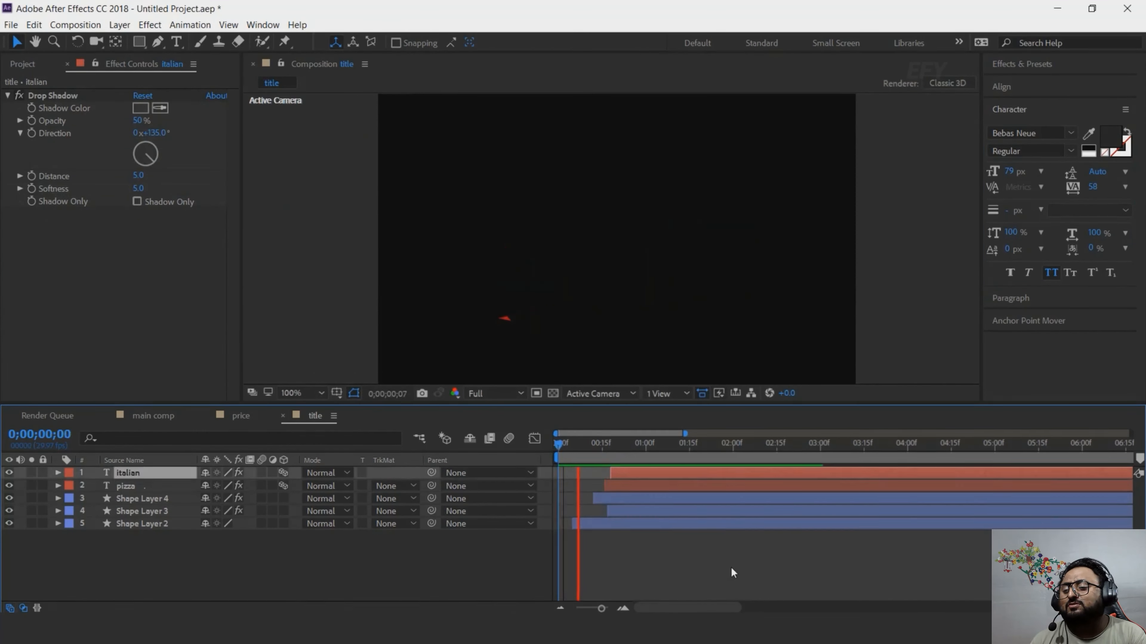
drag(564, 443, 709, 459)
click(392, 559)
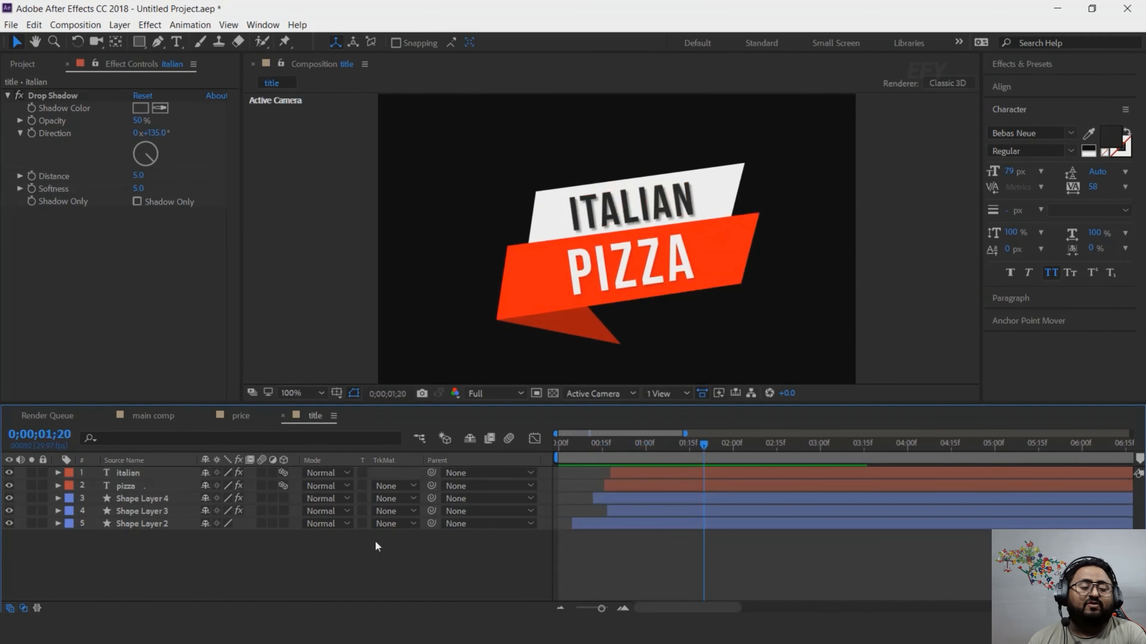
- Add the title composition as the topmost layer of main comp and make it a 3D layer
click(150, 416)
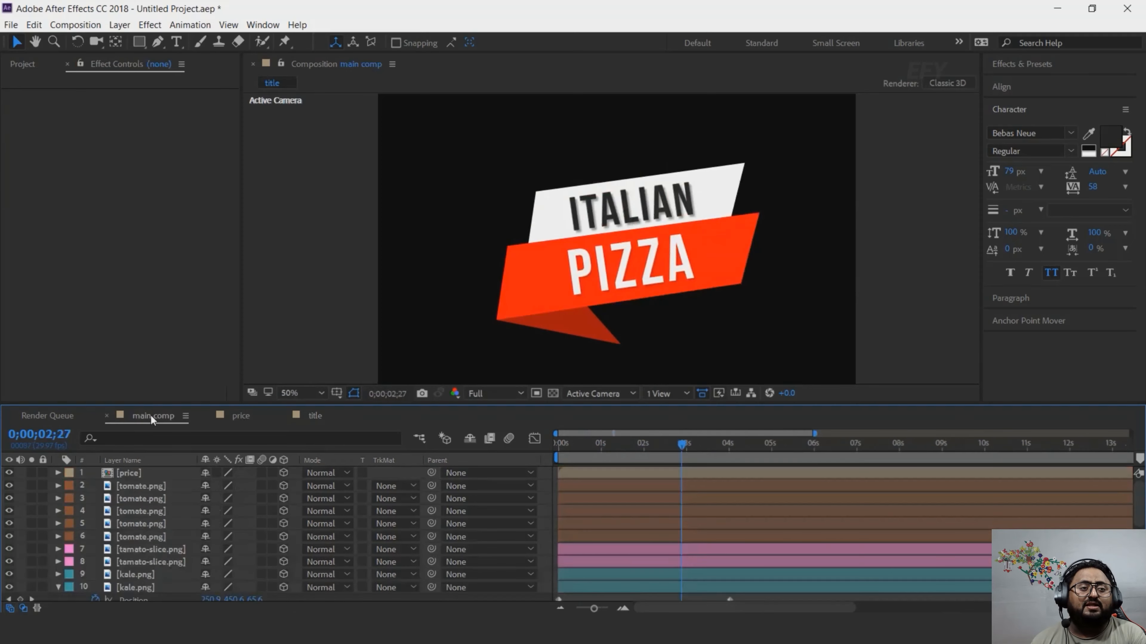
click(32, 64)
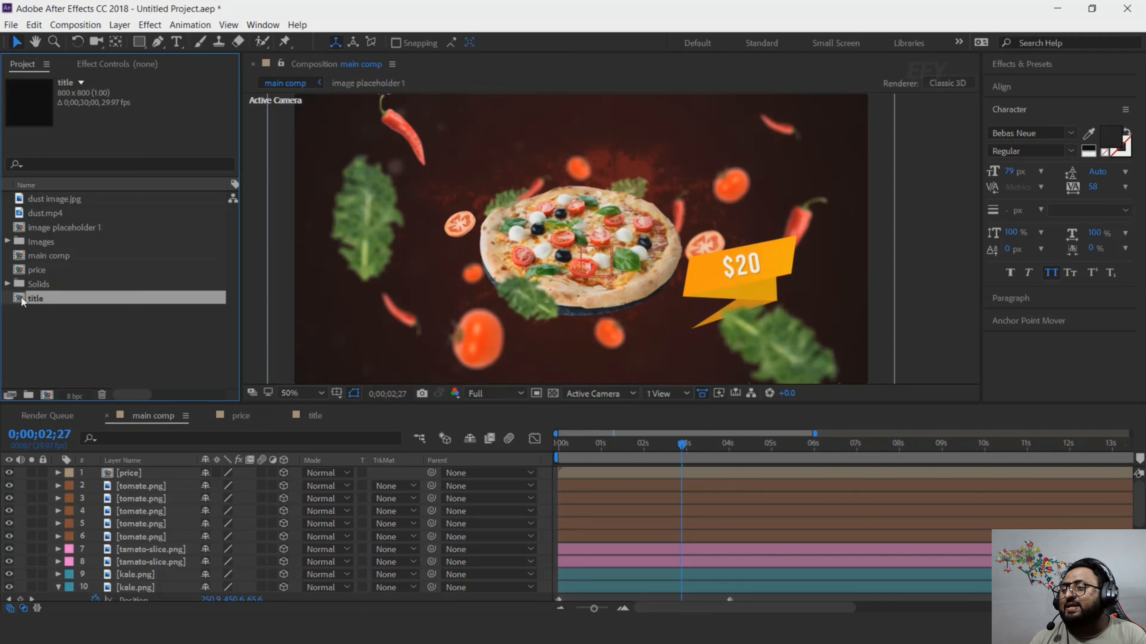
drag(155, 456, 153, 473)
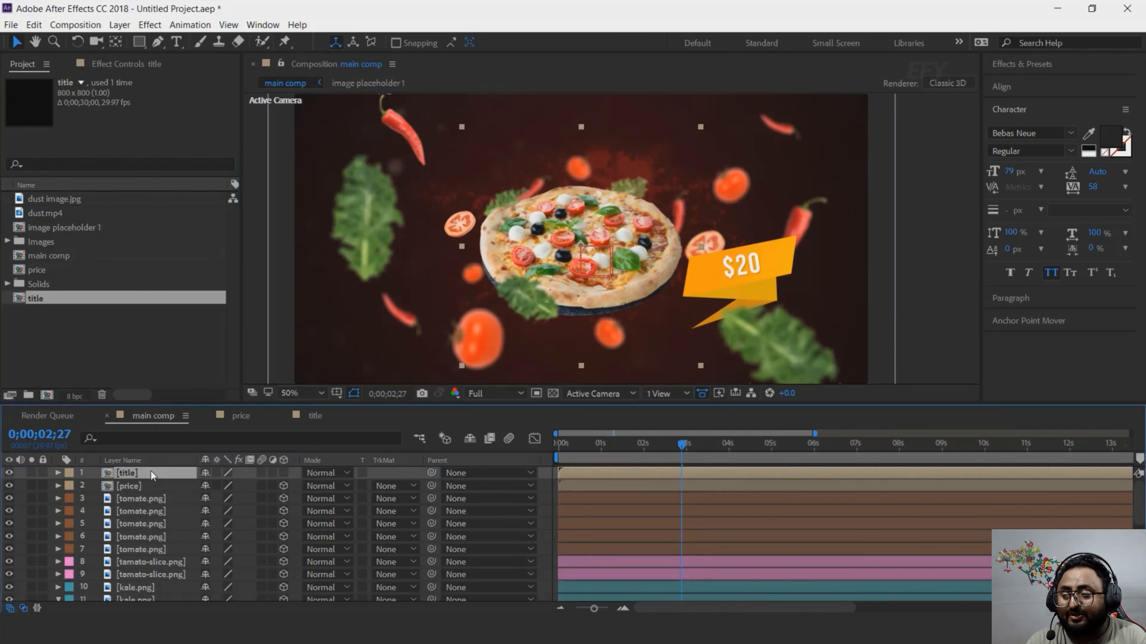
click(283, 473)
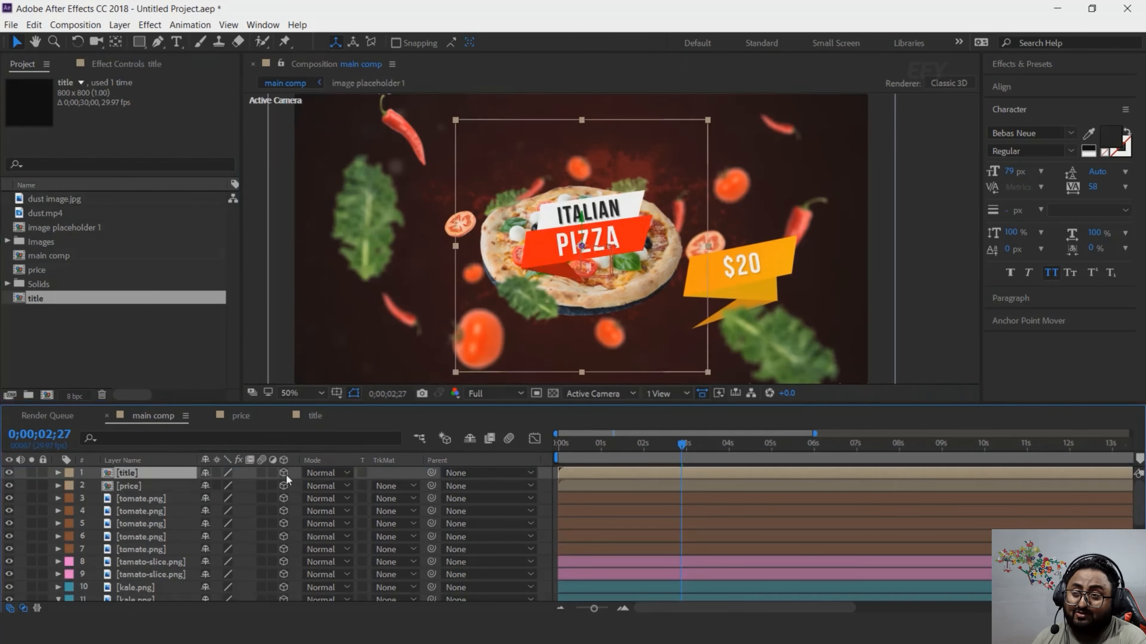
- Place the title ribbon above the pizza, adjust its depth so it sits in front, and shift the $20 tag slightly down toward the pizza
drag(661, 313, 616, 232)
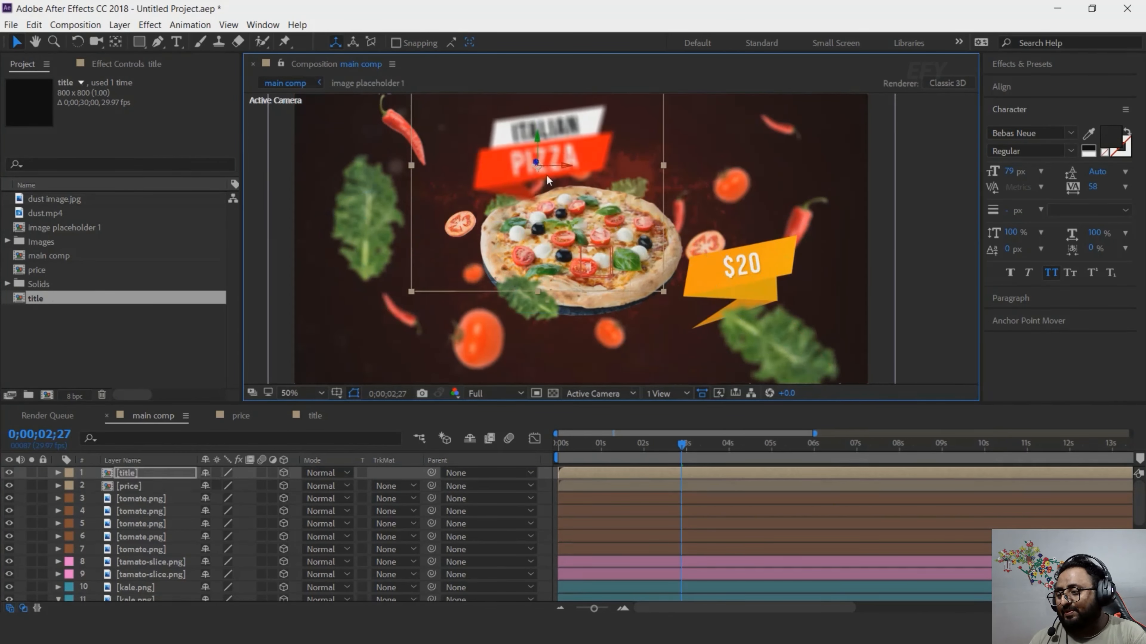
drag(540, 170, 720, 316)
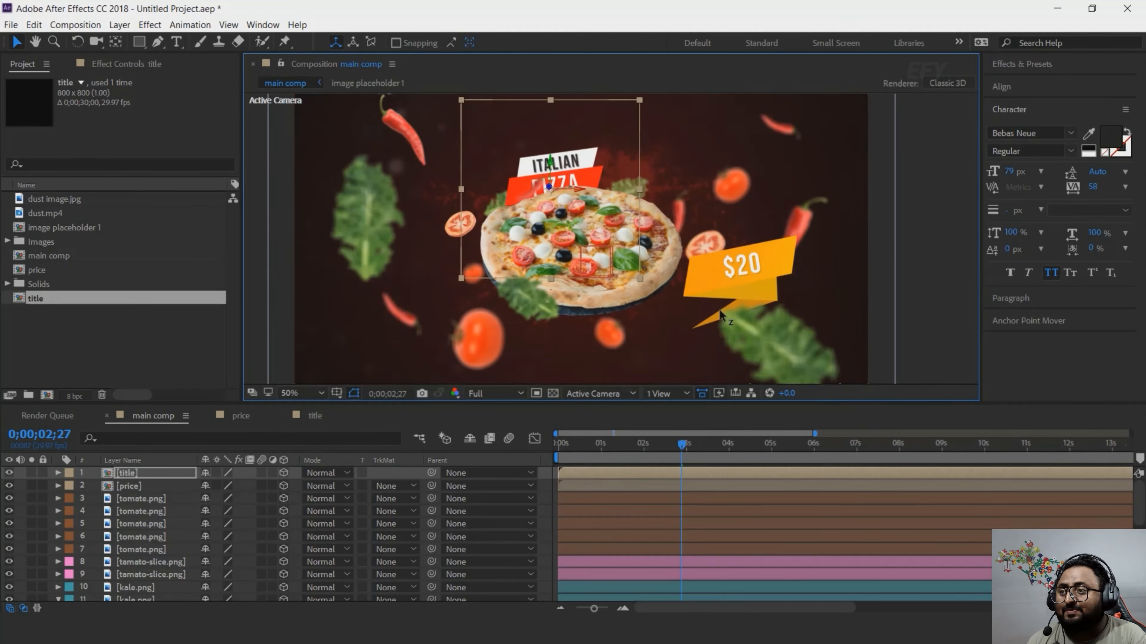
drag(589, 167, 647, 165)
drag(649, 166, 670, 166)
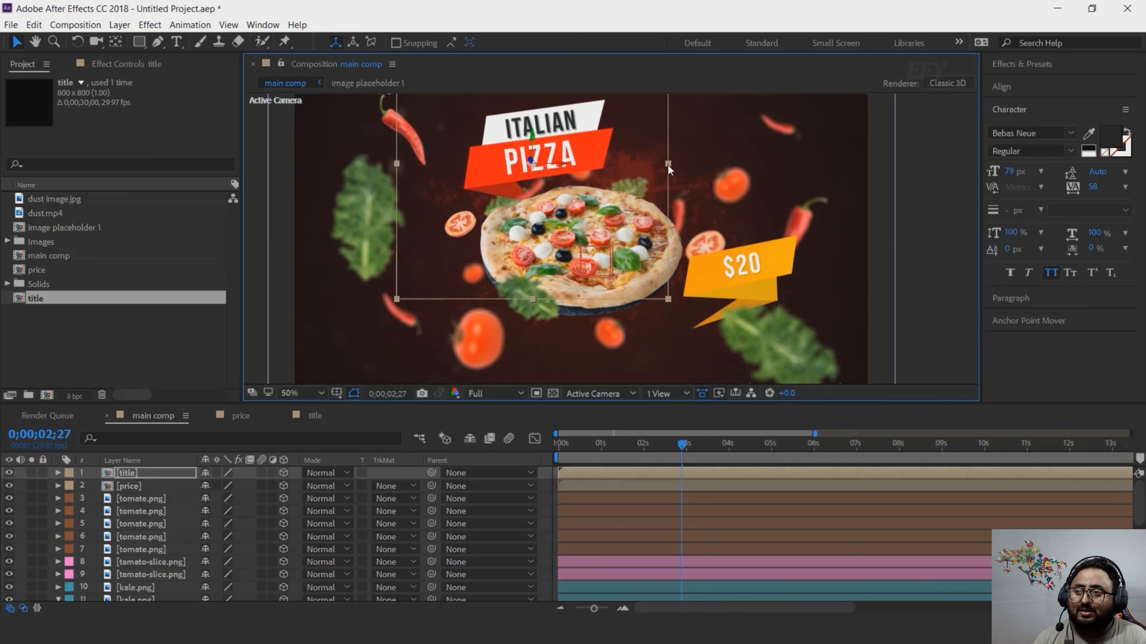
drag(668, 165, 660, 164)
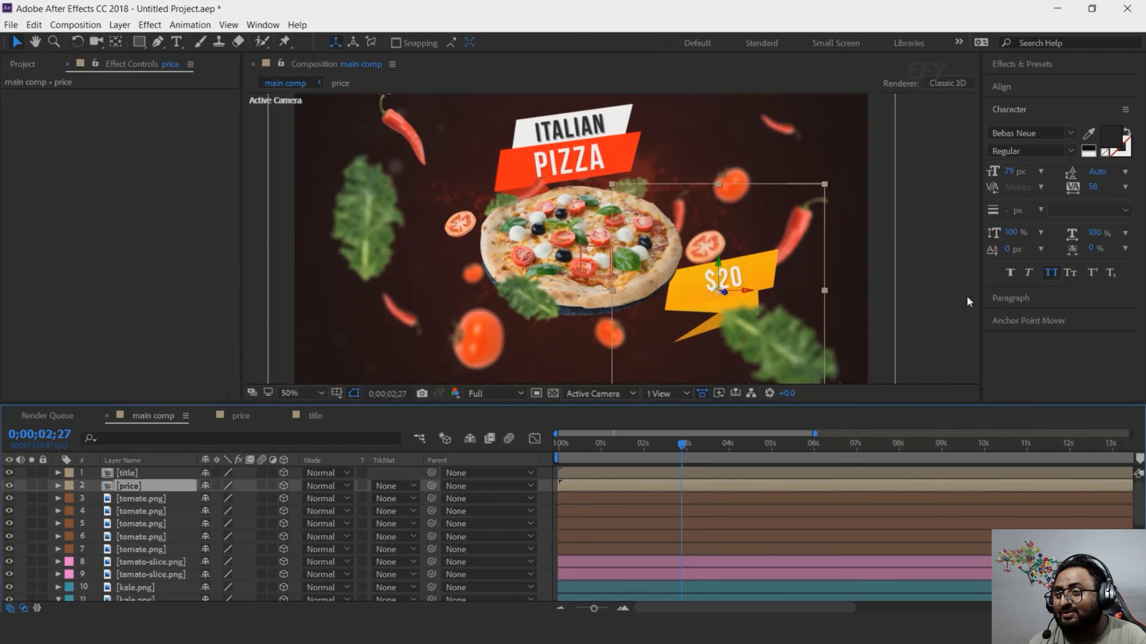
click(925, 314)
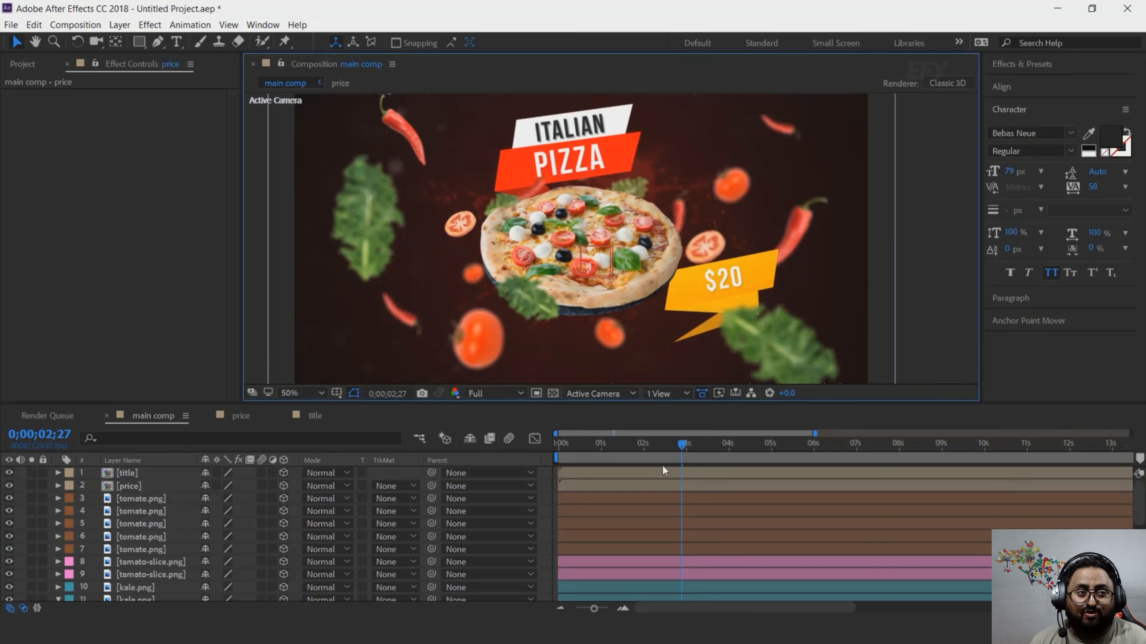
- Fit the main comp in the viewer and preview the whole animation from the start
drag(641, 444, 551, 451)
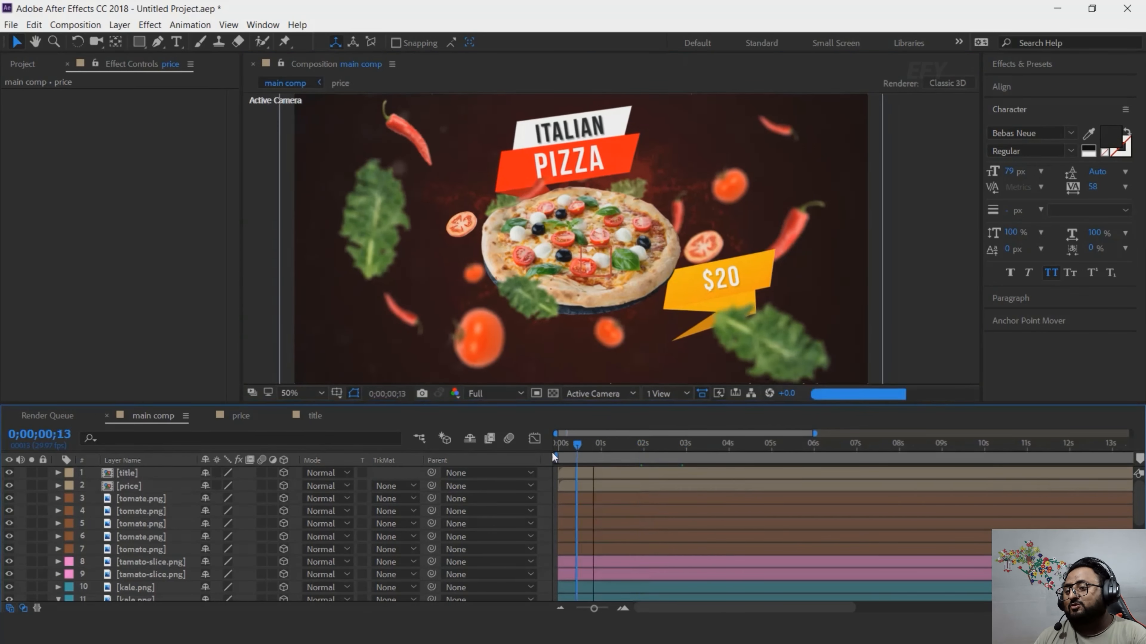
click(309, 391)
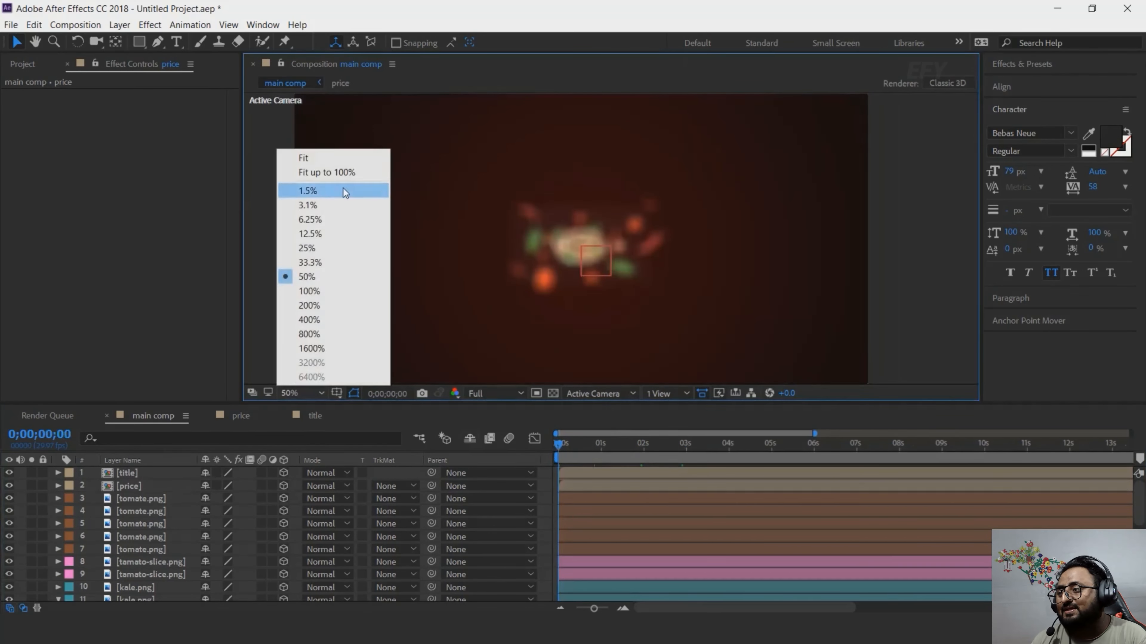
click(330, 158)
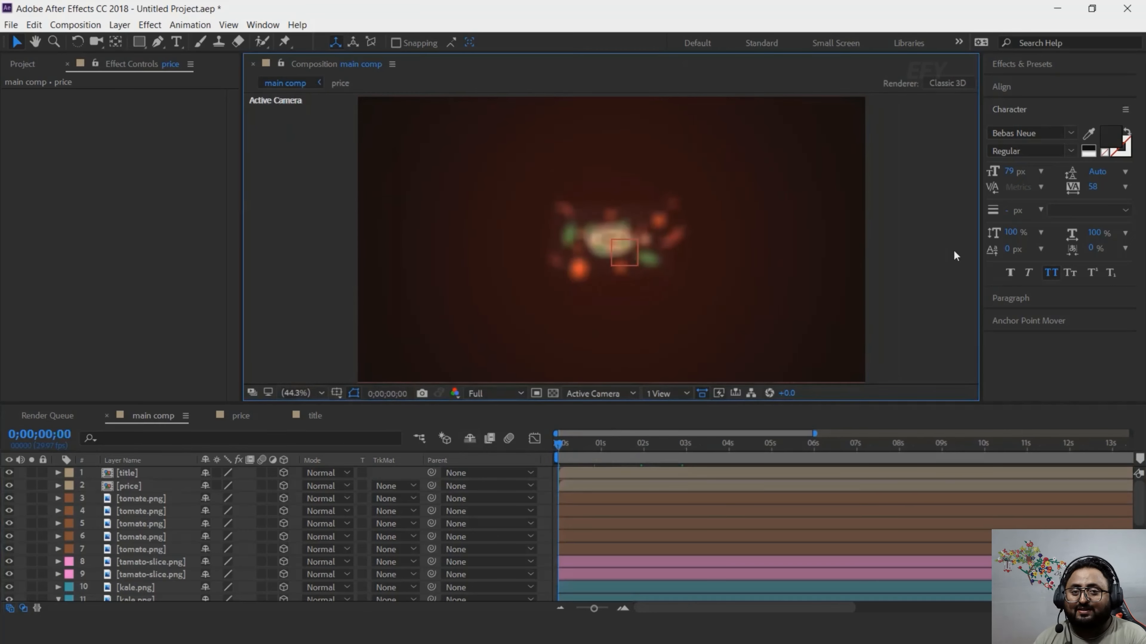
key(space)
drag(571, 444, 540, 447)
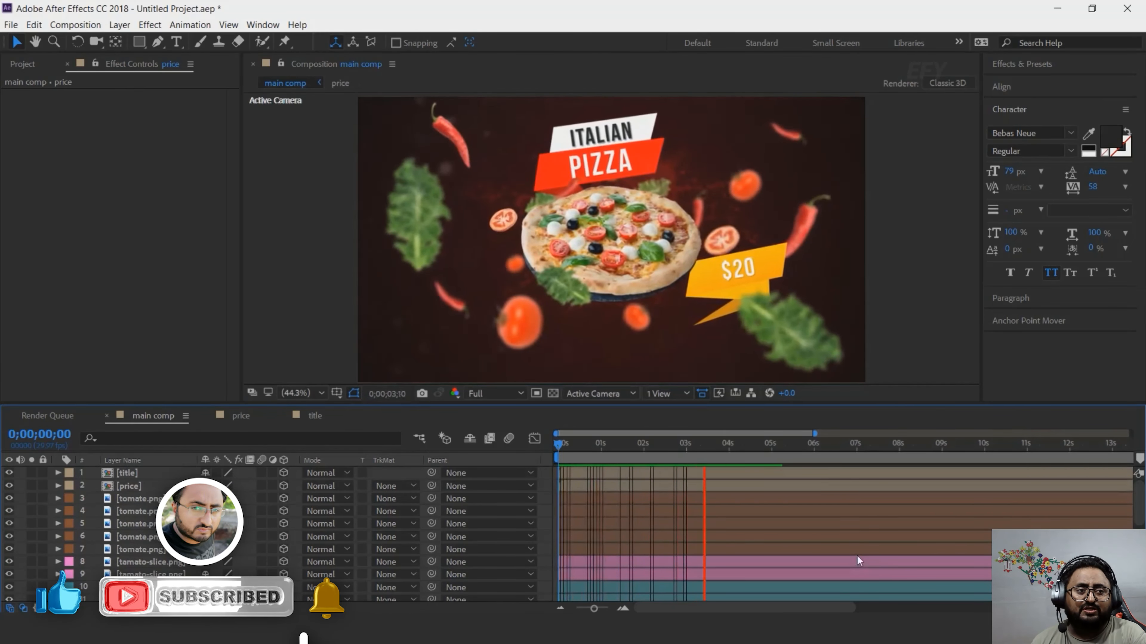
drag(745, 445, 543, 455)
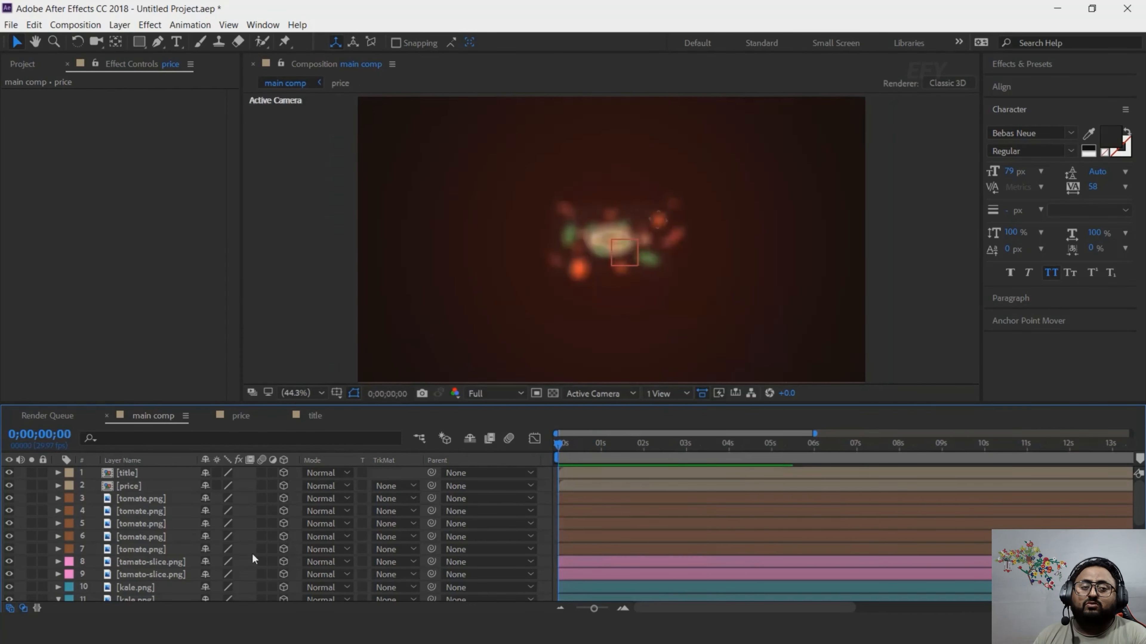
- Pre-compose all layers of main comp into a new composition named "scene 1", moving all attributes into it
key(ctrl+a)
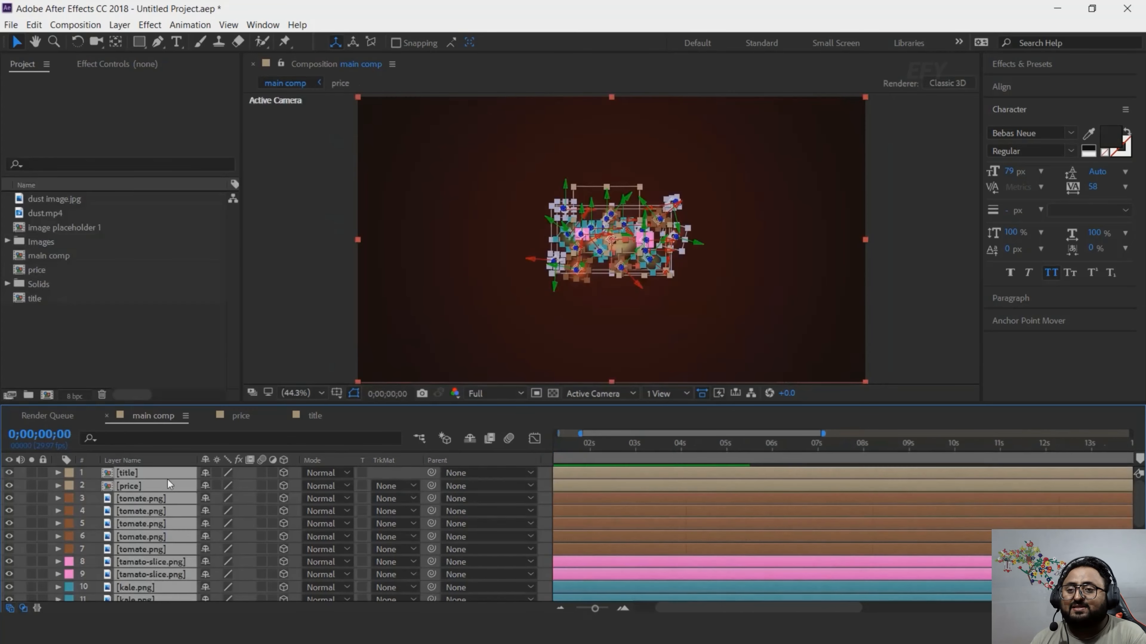
right_click(167, 479)
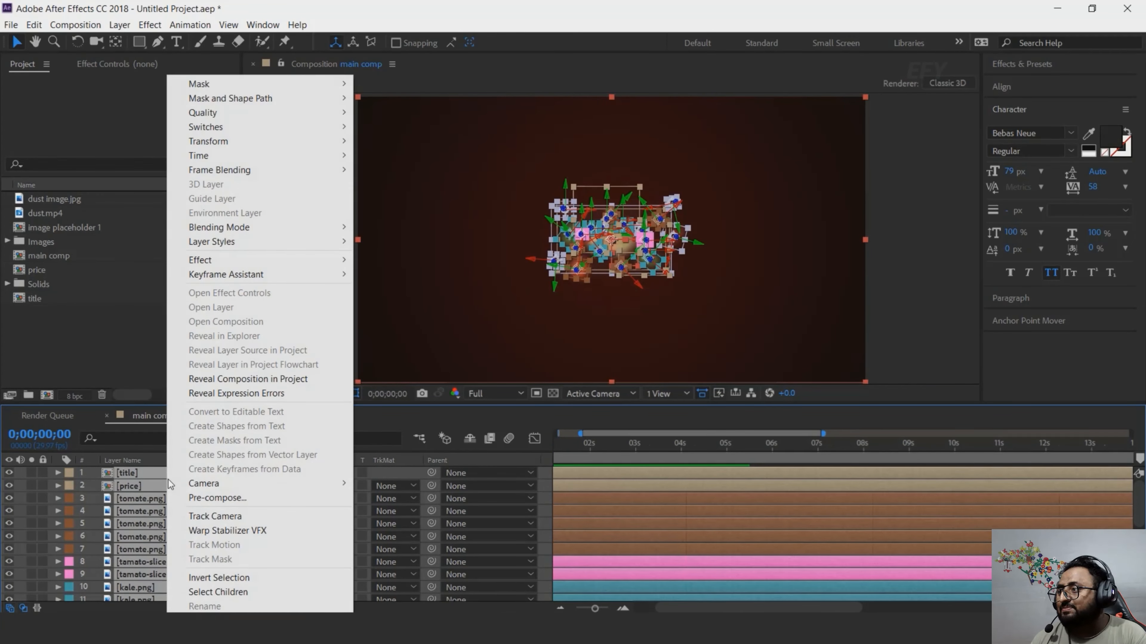
click(216, 498)
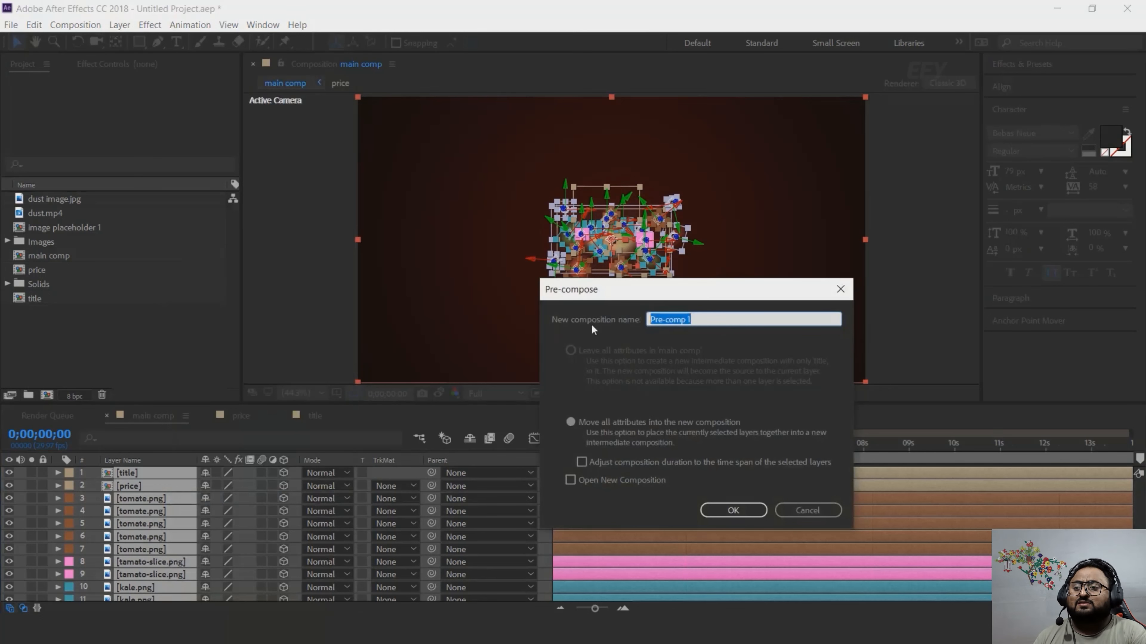
text(scene 1)
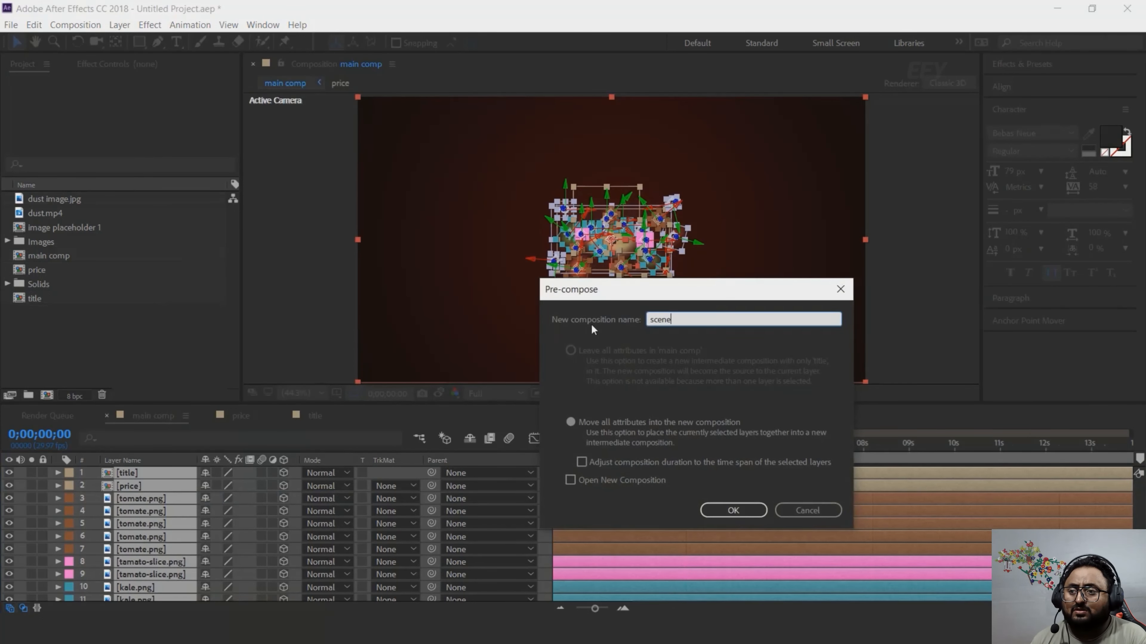
key(Return)
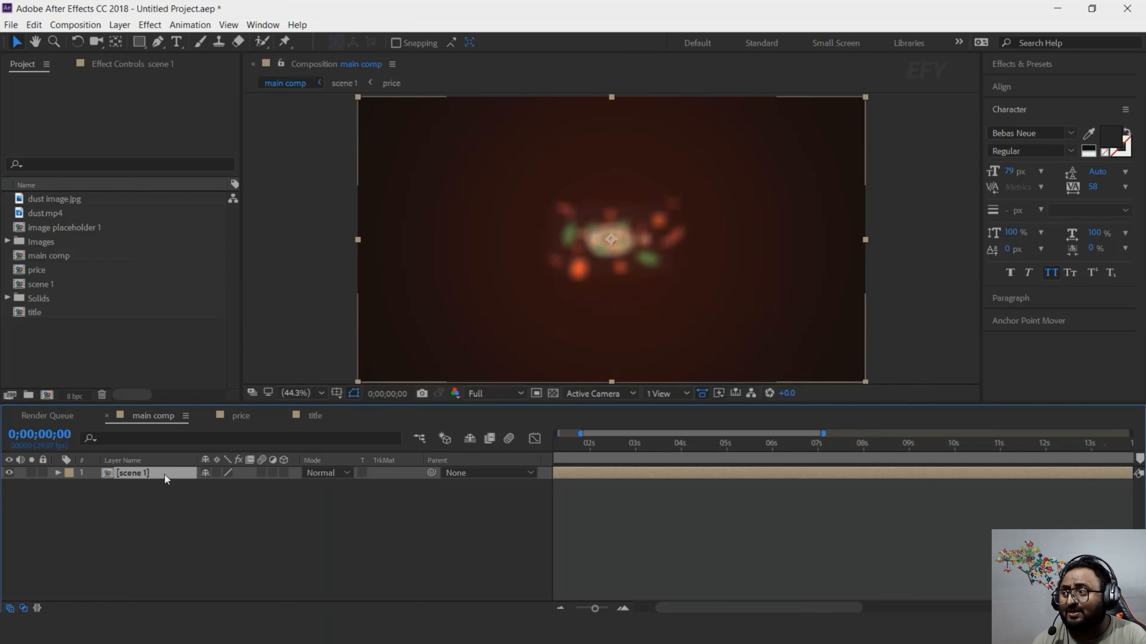
- Duplicate the scene 1 layer in main comp and start the copy at 0;00;04;04
key(ctrl+d)
drag(612, 470, 791, 462)
click(656, 448)
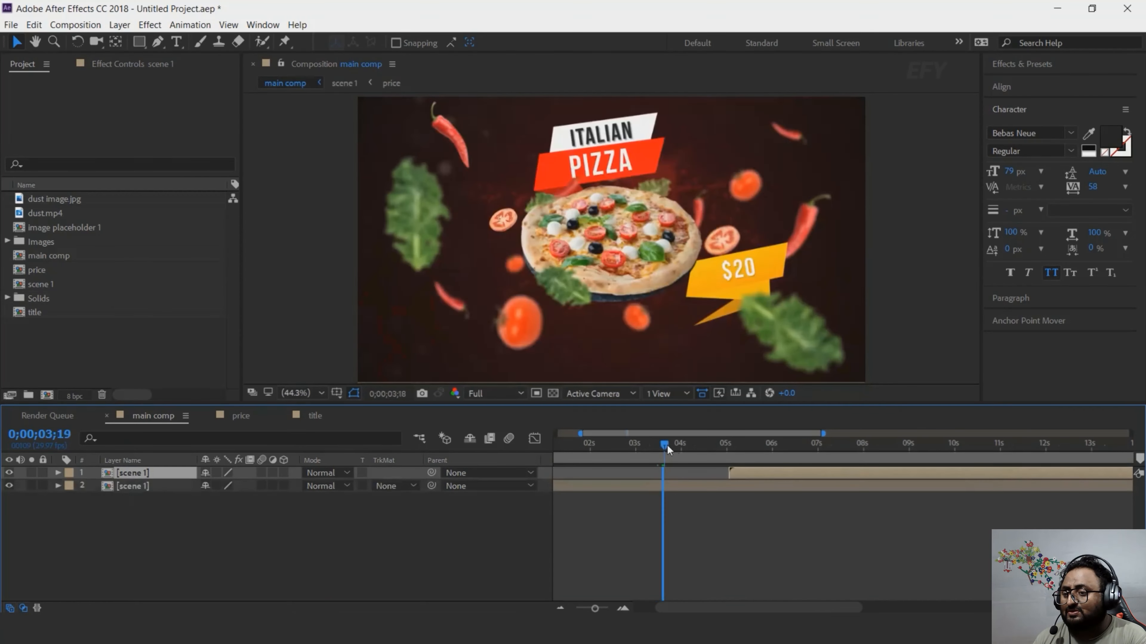
key(equal)
drag(664, 447, 703, 448)
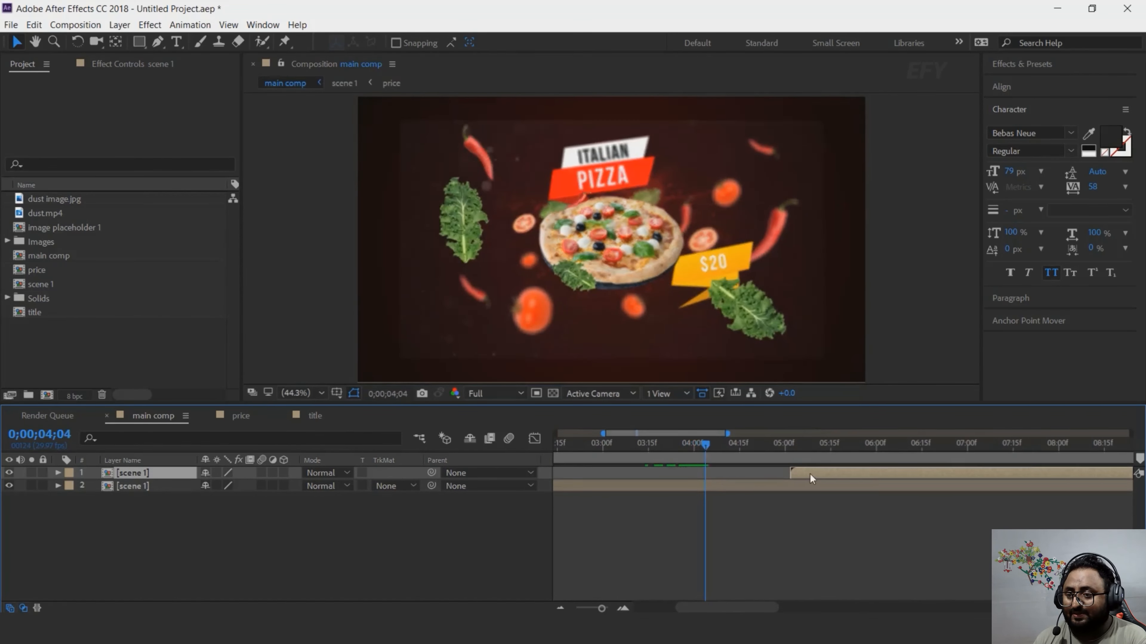
drag(810, 474, 713, 479)
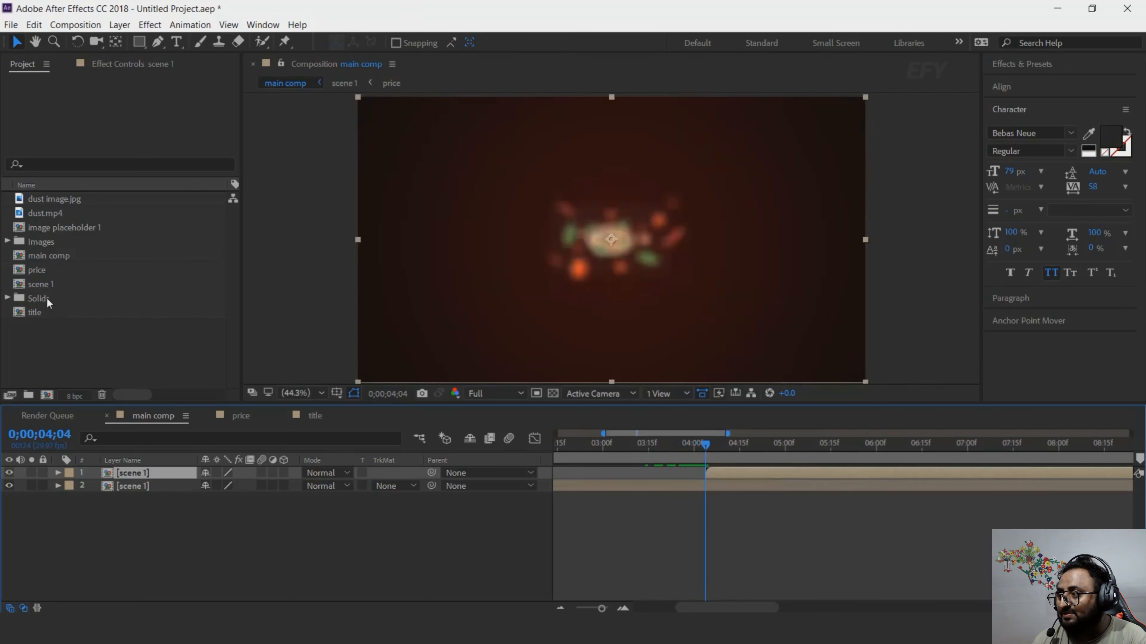
- Duplicate the scene 1 composition as scene 2 and replace the source of main comp's upper scene 1 layer with it
click(40, 286)
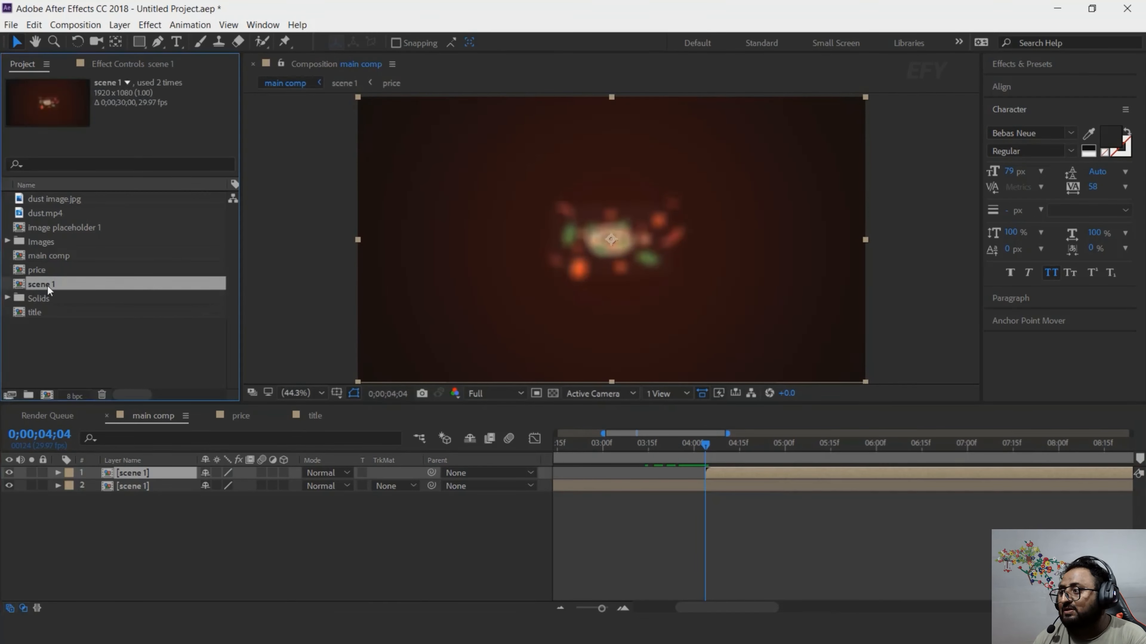
key(ctrl+d)
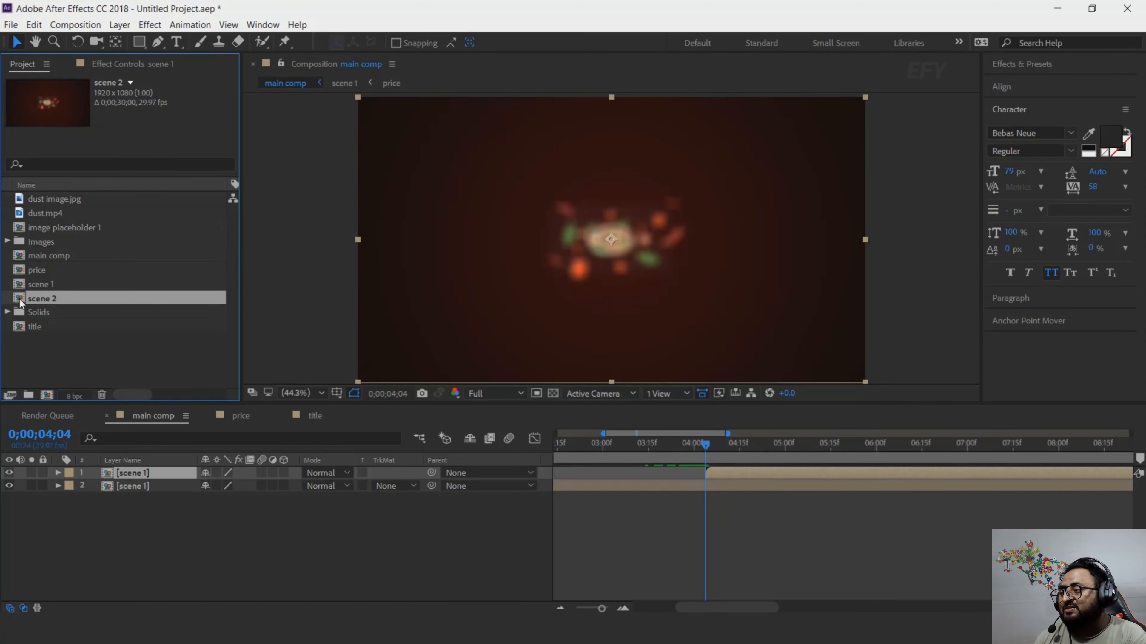
drag(20, 302, 140, 472)
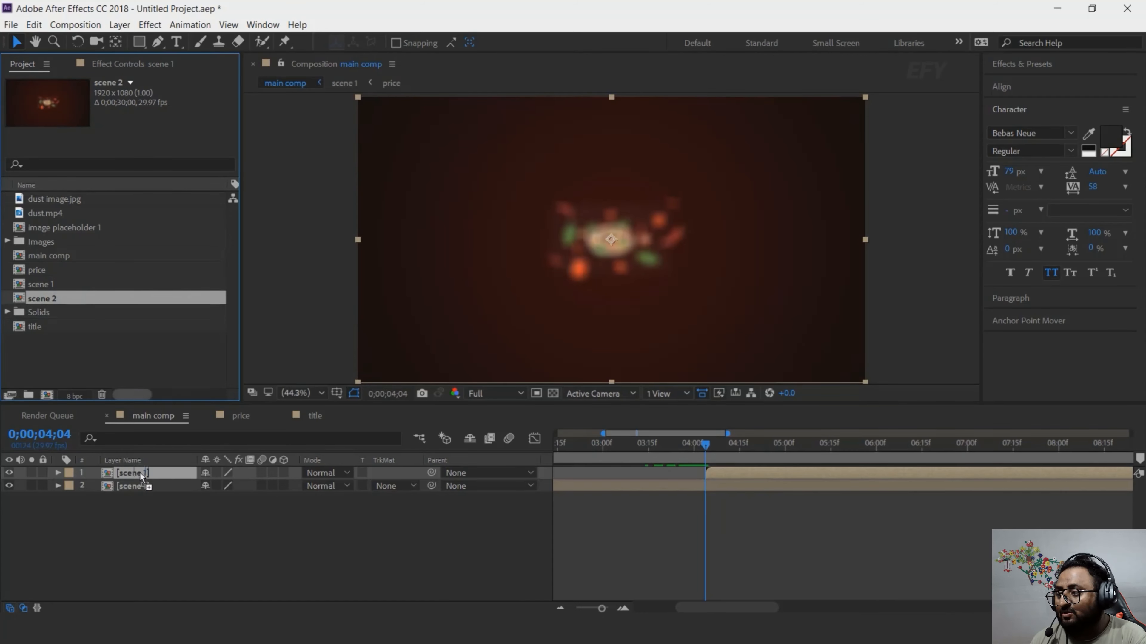
drag(143, 475, 143, 475)
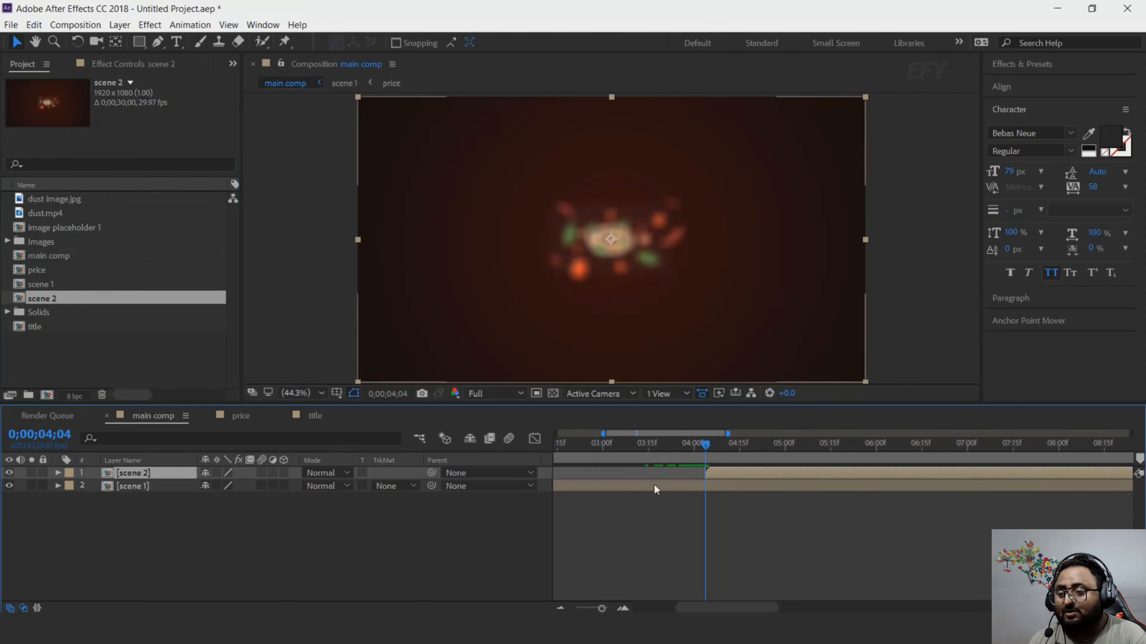
- Open scene 2, duplicate the image placeholder 1 composition, and replace the placeholder layer with image placeholder 2
drag(711, 444, 734, 445)
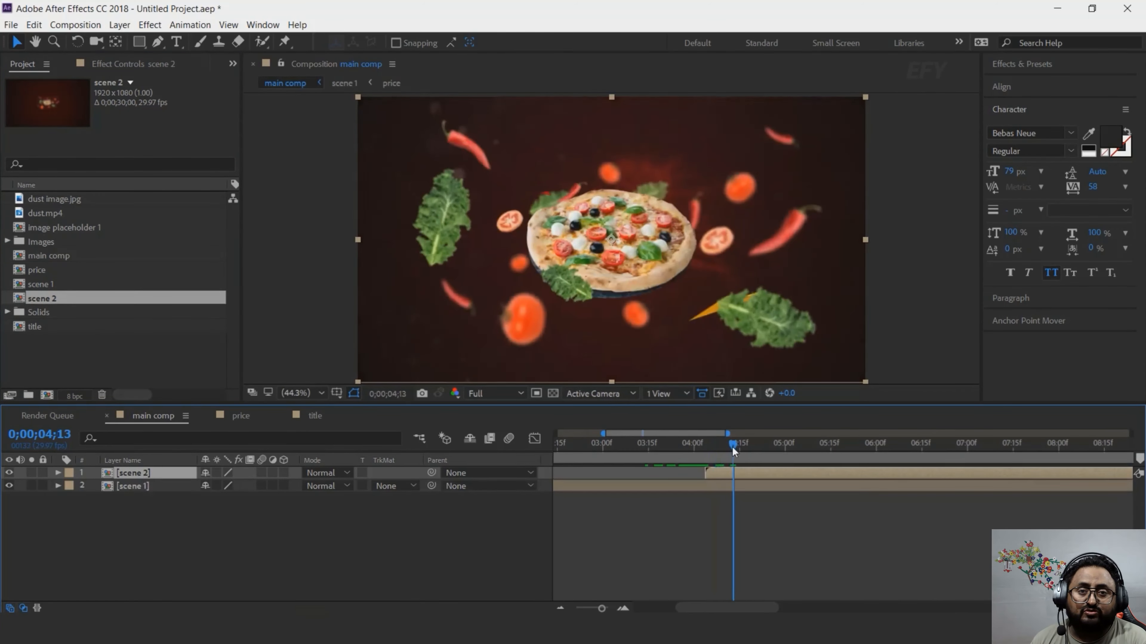
double_click(733, 475)
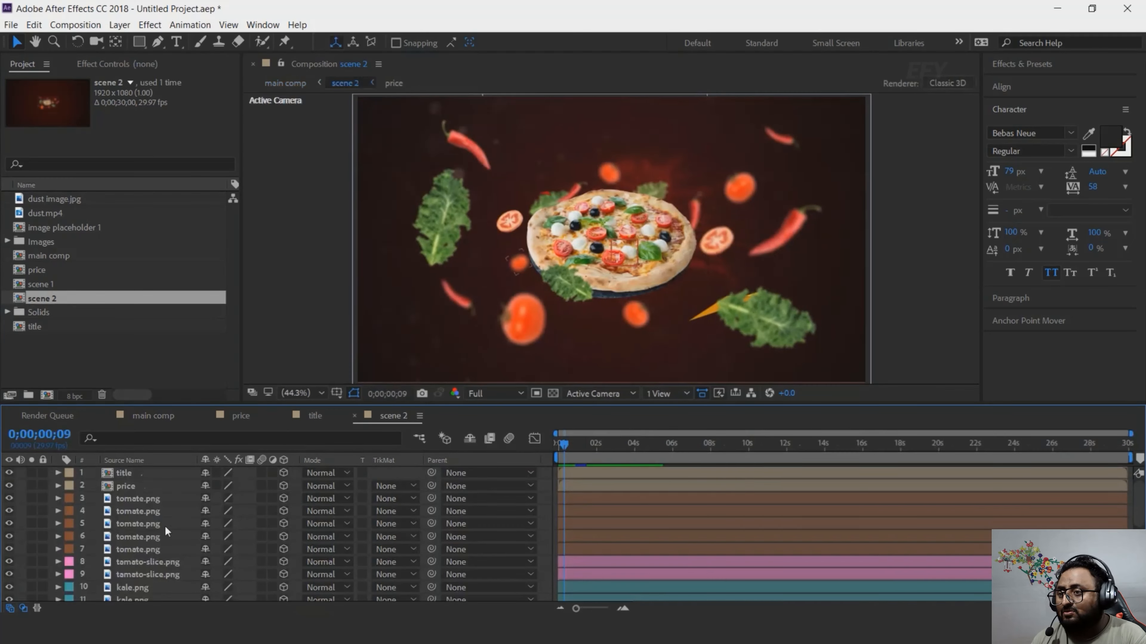
scroll(155, 530, down, 5)
click(153, 555)
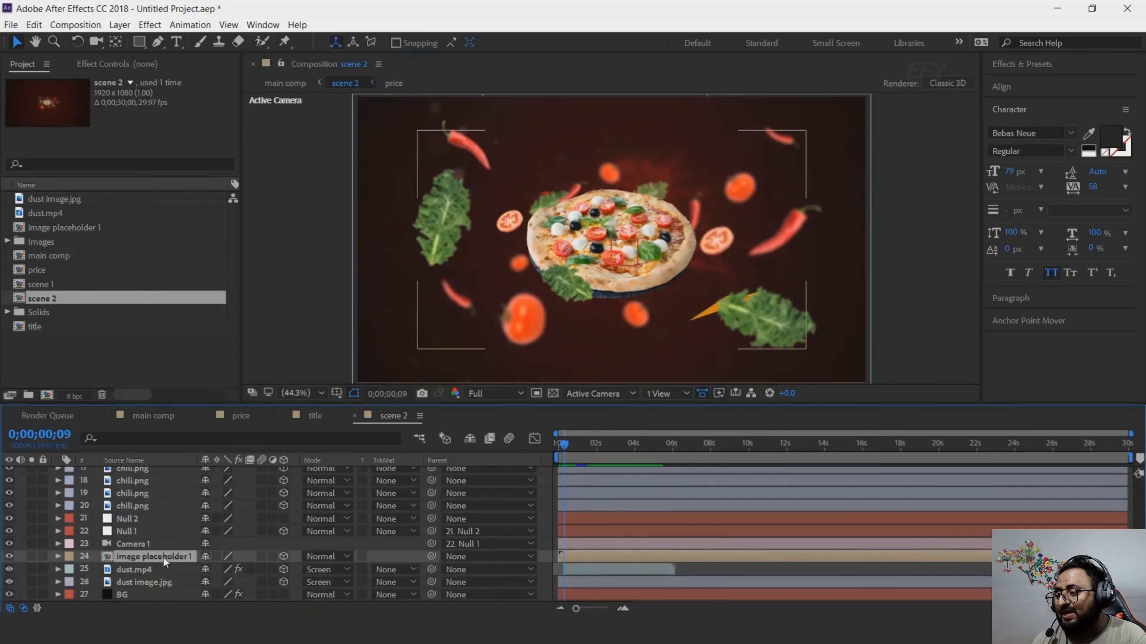
click(67, 227)
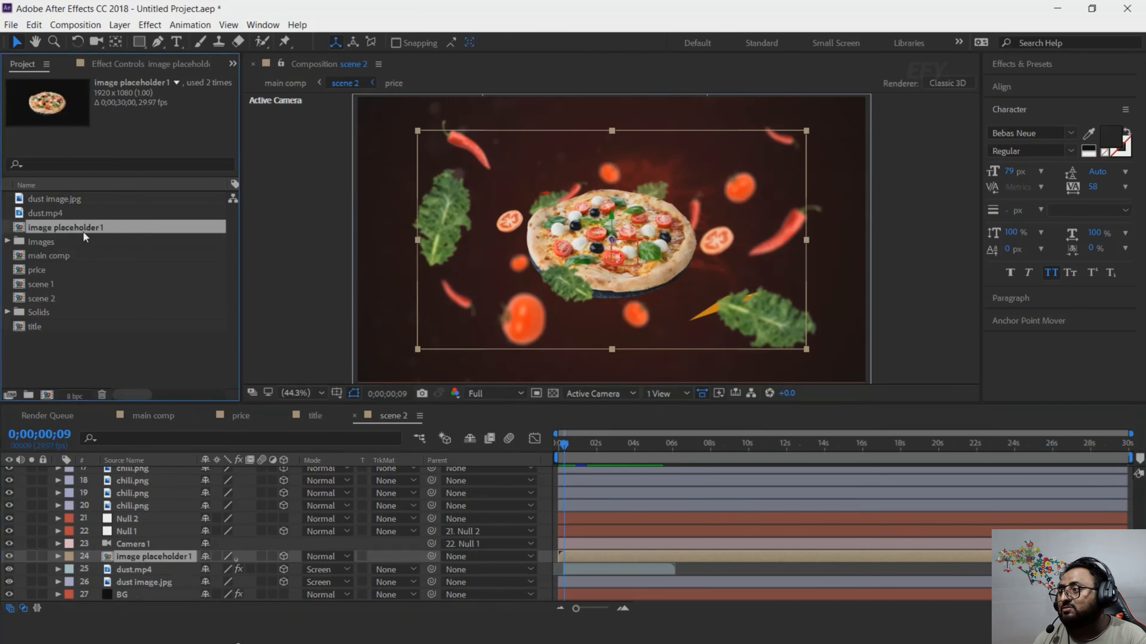
key(ctrl+d)
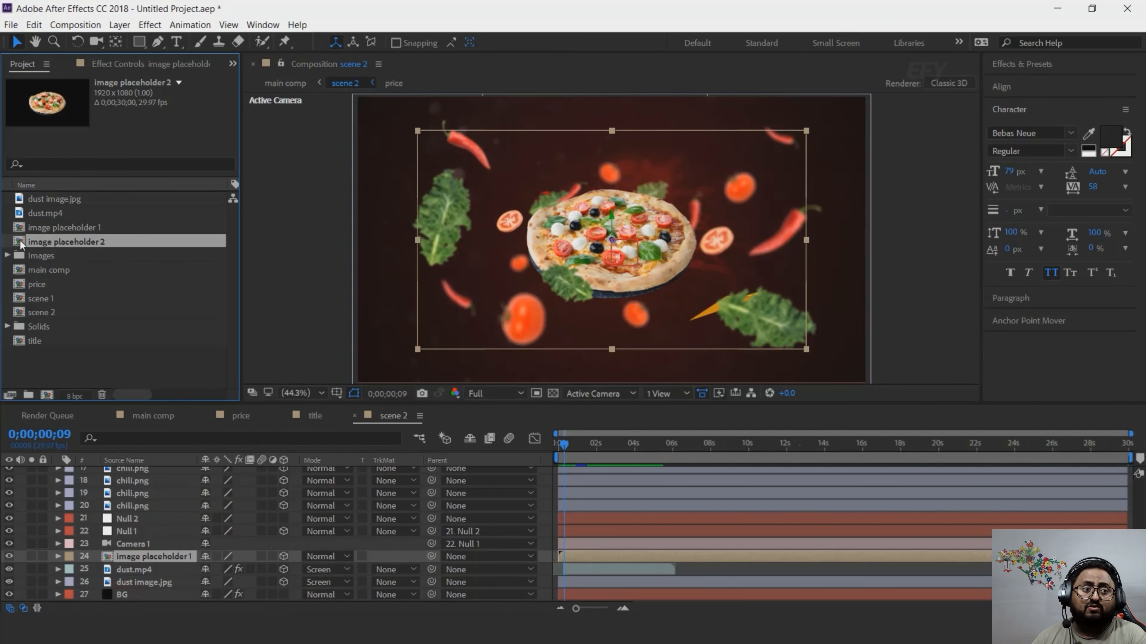
drag(21, 244, 153, 570)
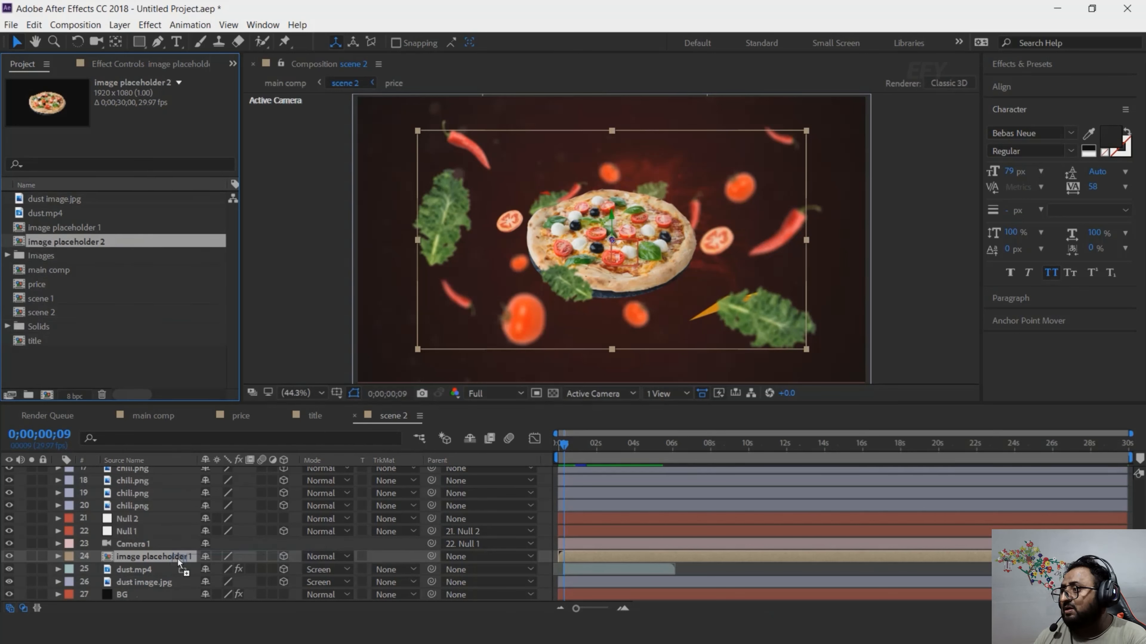
drag(176, 558, 177, 558)
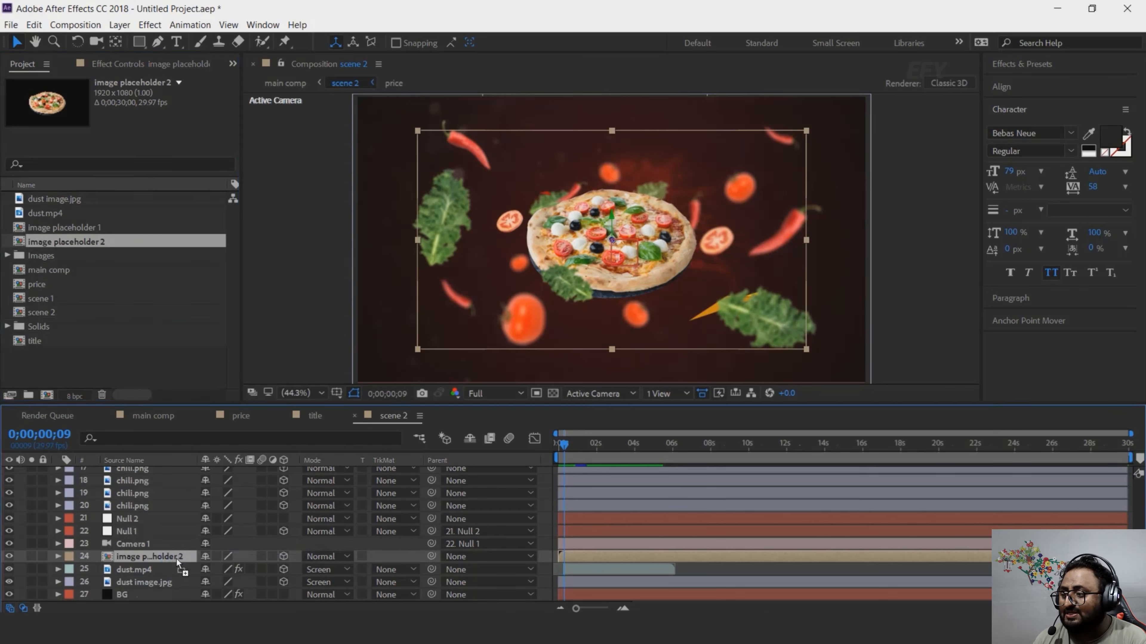
- In image placeholder 2, replace the pizza image with burger_sandwich.png and scale the burger up to fill most of the frame height
double_click(177, 558)
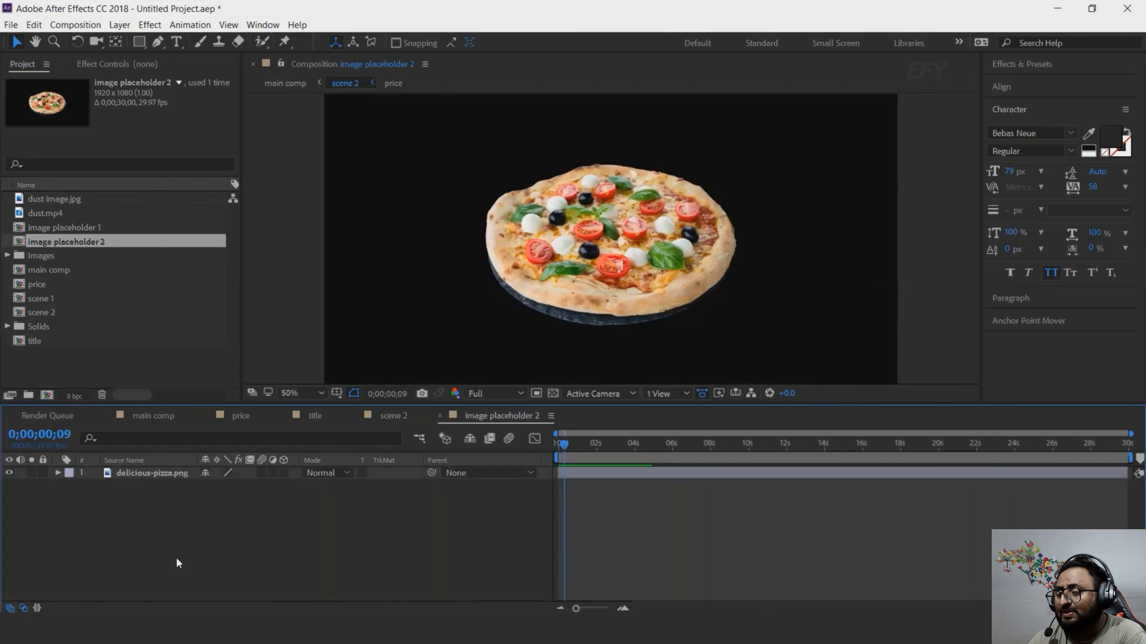
click(154, 472)
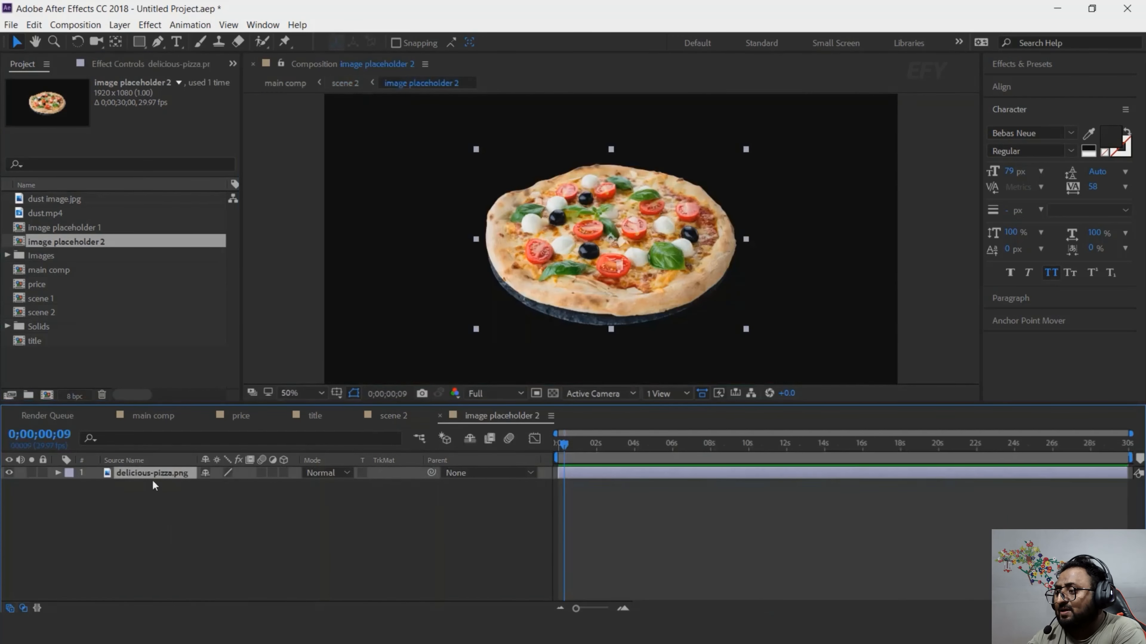
click(7, 255)
click(96, 271)
drag(92, 273, 158, 480)
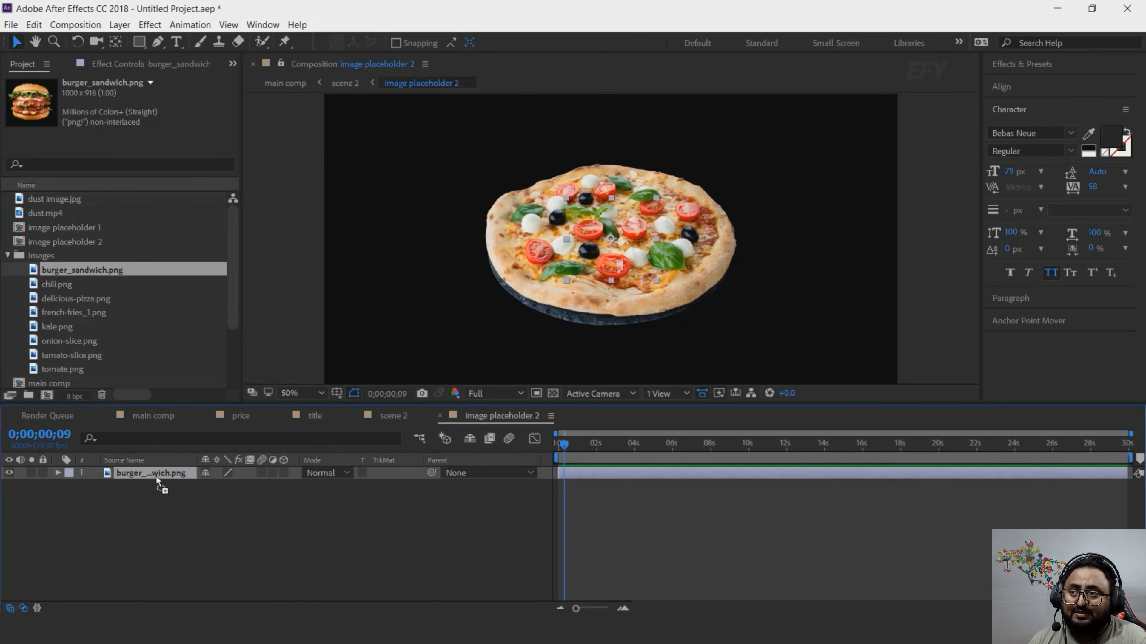
drag(656, 280, 737, 353)
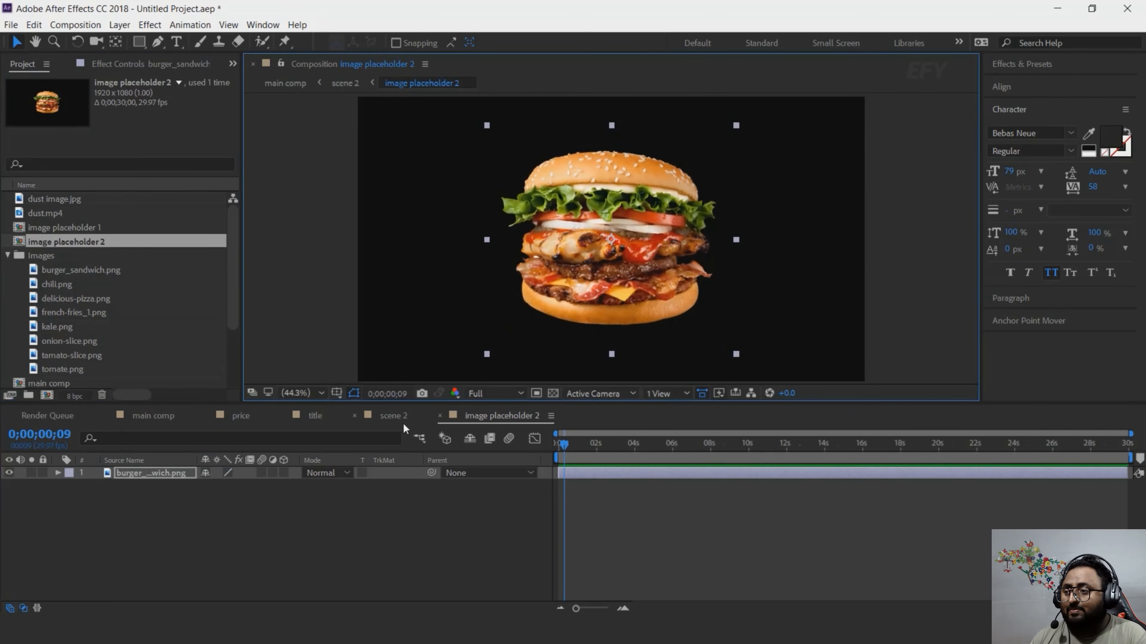
- Back in scene 2, move the small kale leaf in front of the burger down to just below the bottom bun
click(391, 417)
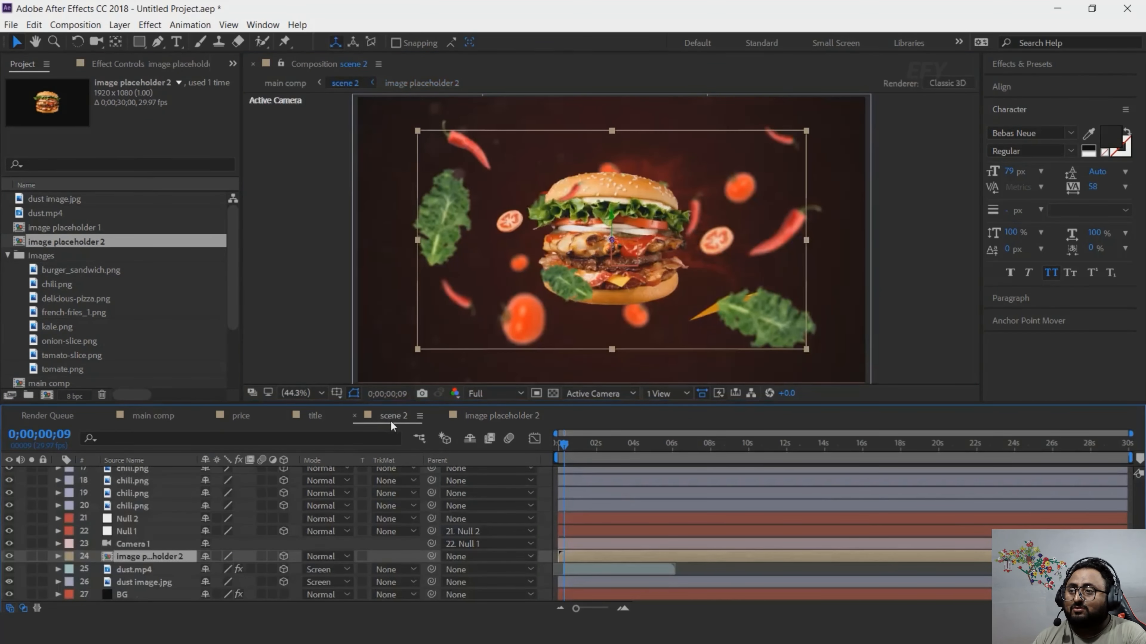
click(445, 225)
click(575, 289)
drag(584, 315, 601, 322)
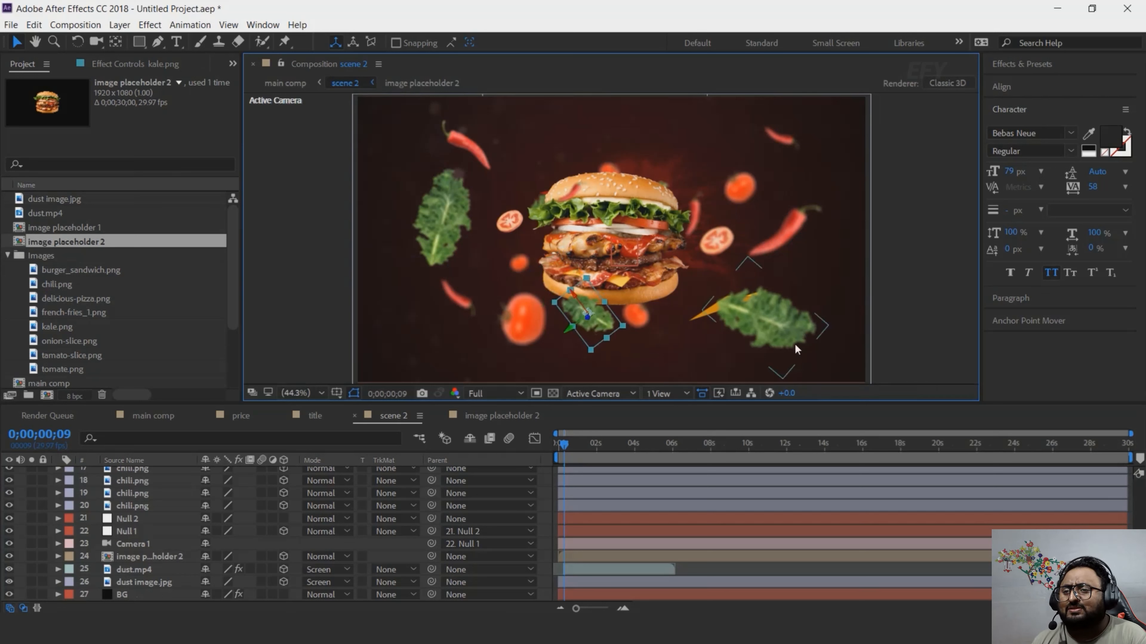
- Replace all chili.png layers in scene 2 with french-fries_1.png
click(784, 142)
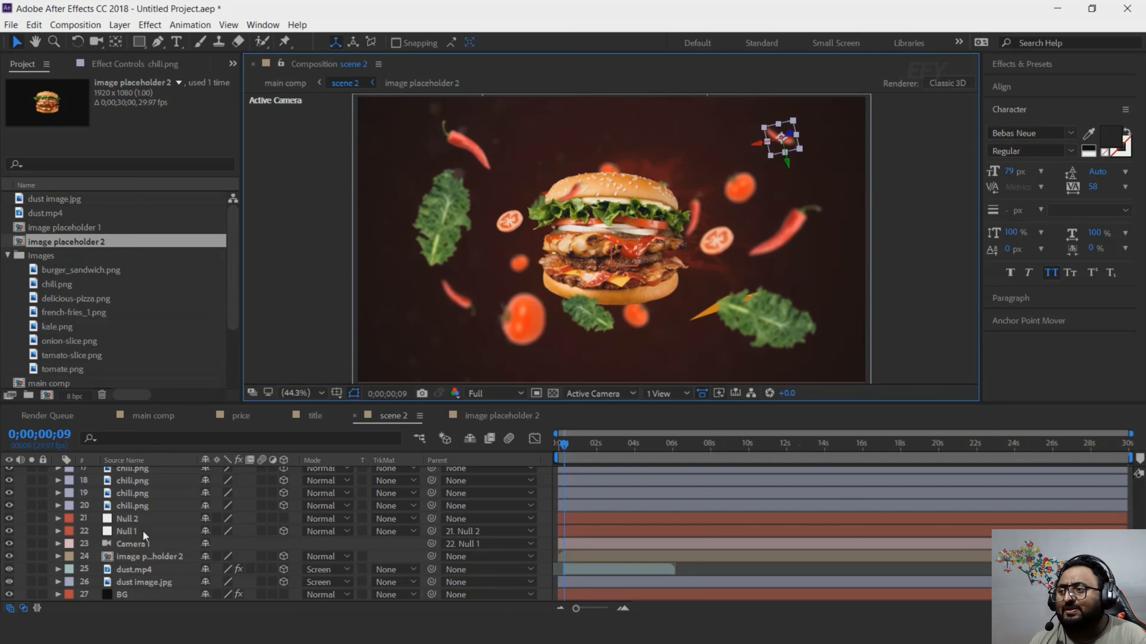
scroll(144, 531, up, 1)
click(131, 543)
scroll(139, 541, up, 1)
shift+click(133, 518)
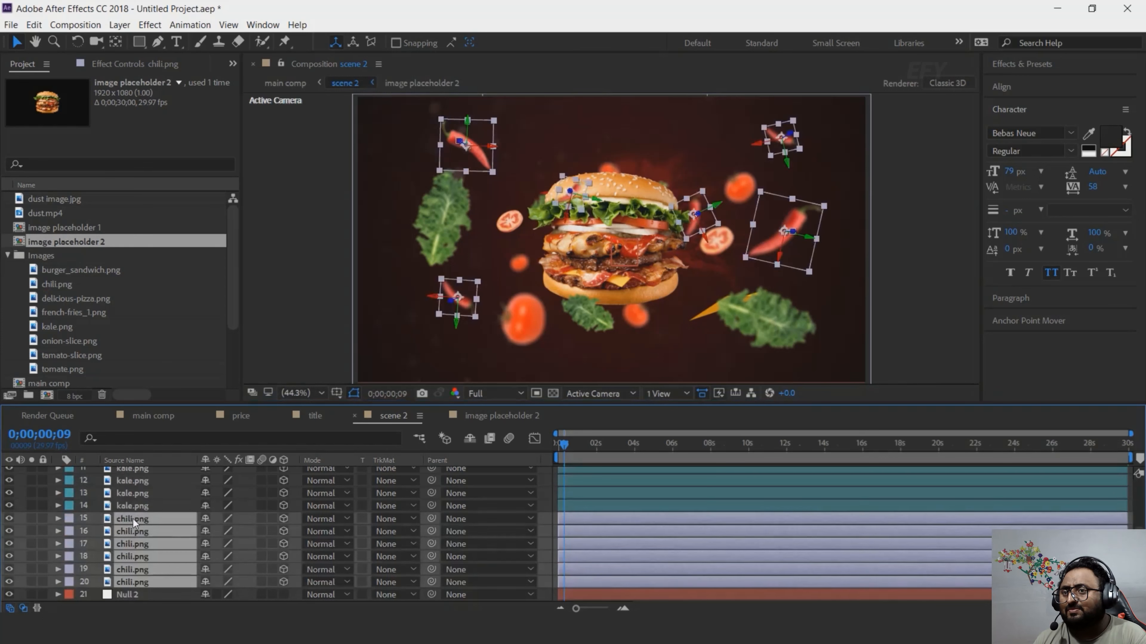
click(78, 312)
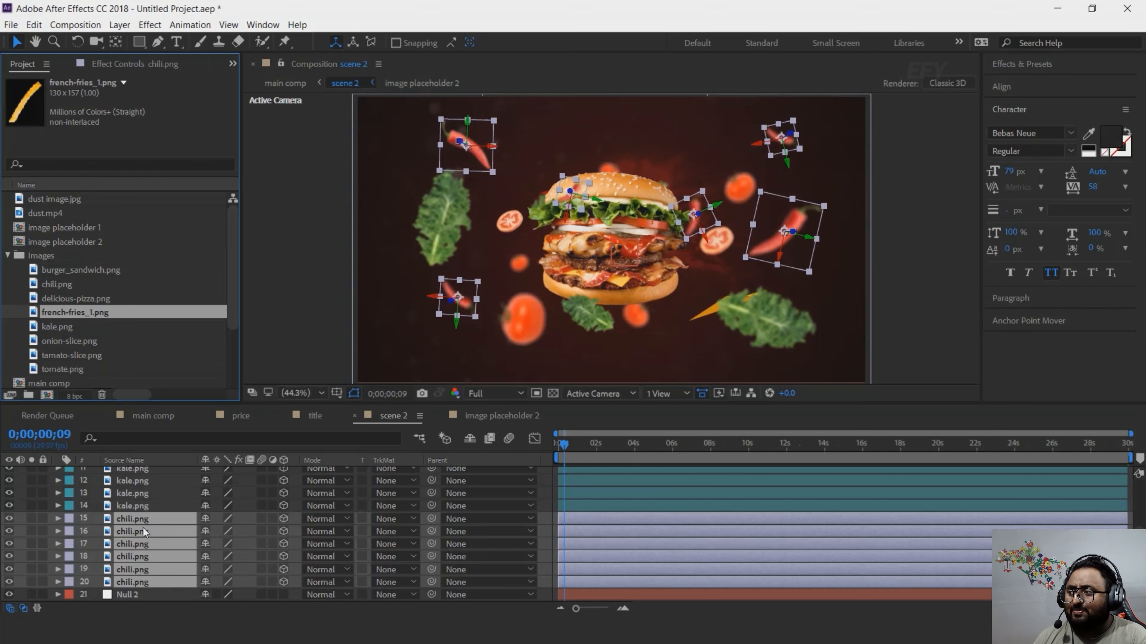
key(ctrl+alt+slash)
- Enlarge three french fries: the lower-left one to 148.9%, the upper-right one to 146.6%, and the one right of the burger to 194.3%
key(s)
click(470, 293)
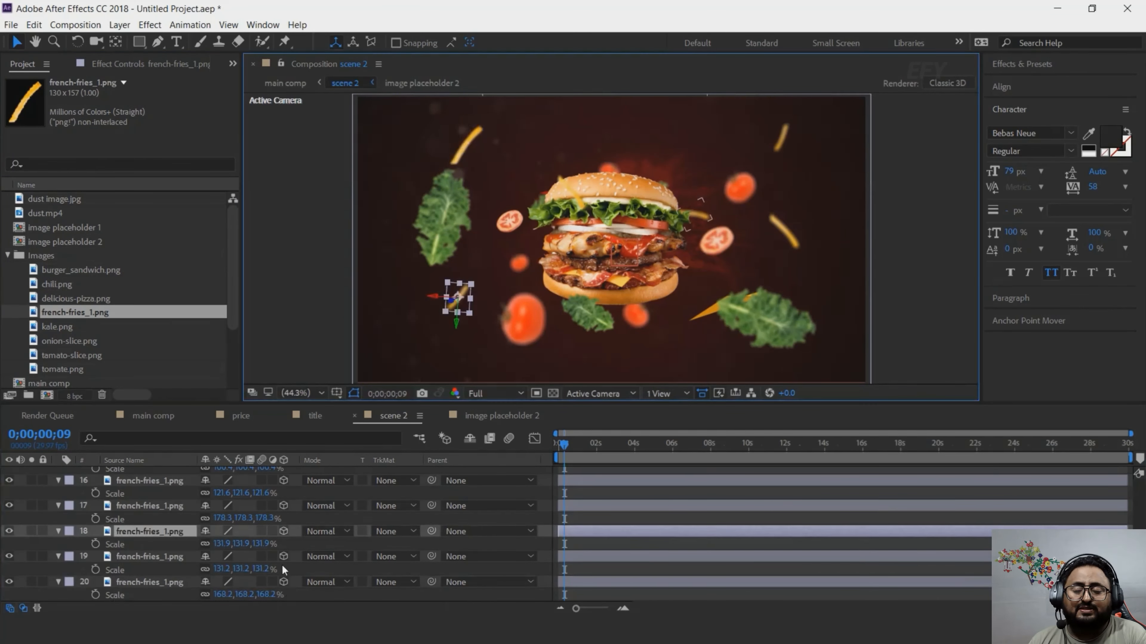
drag(259, 546, 269, 546)
click(750, 299)
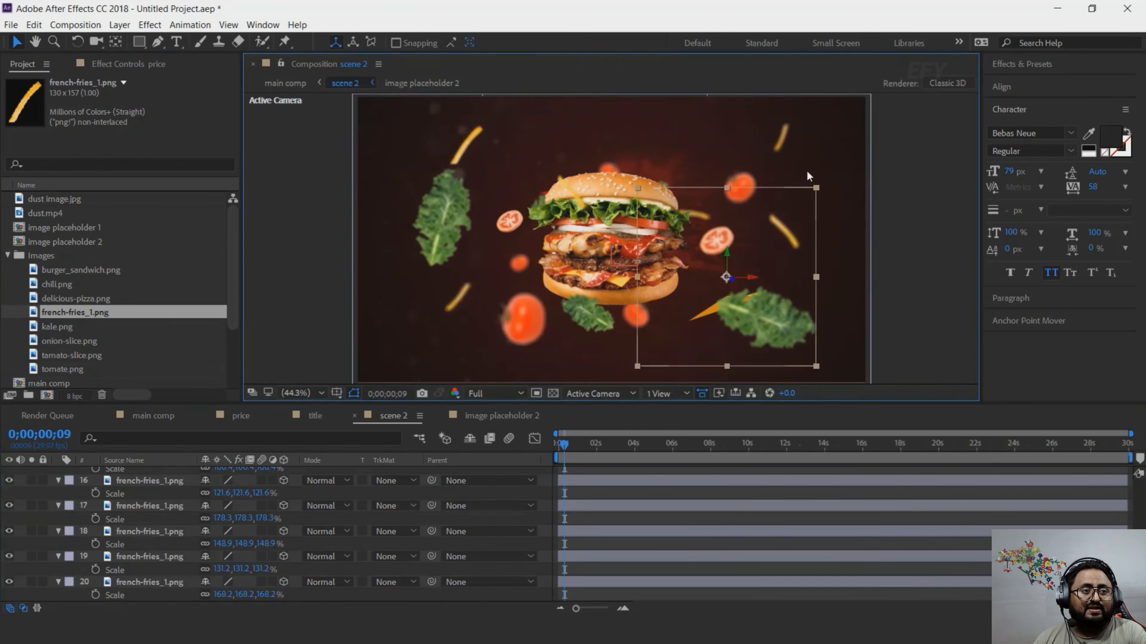
click(782, 137)
drag(246, 492, 273, 493)
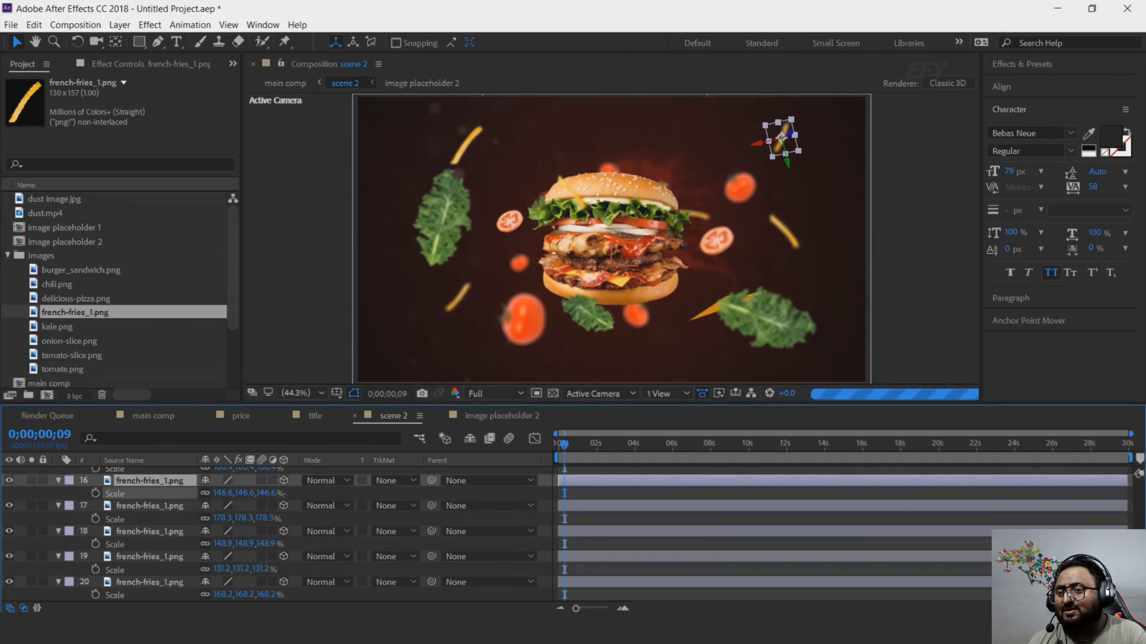
click(791, 232)
click(156, 504)
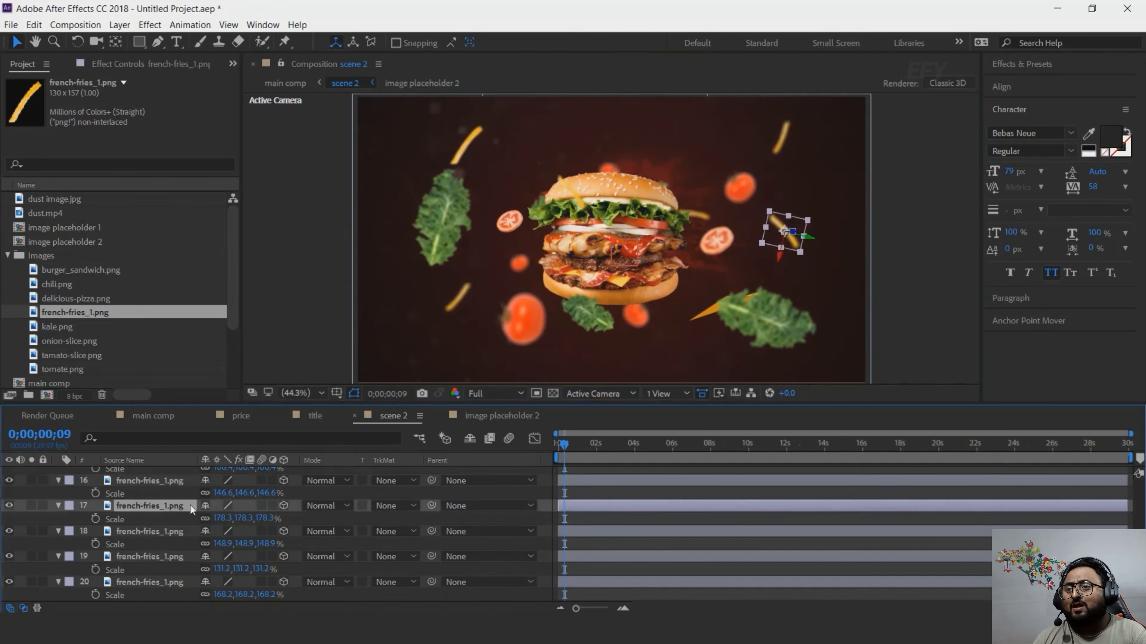
drag(267, 521, 277, 521)
click(920, 229)
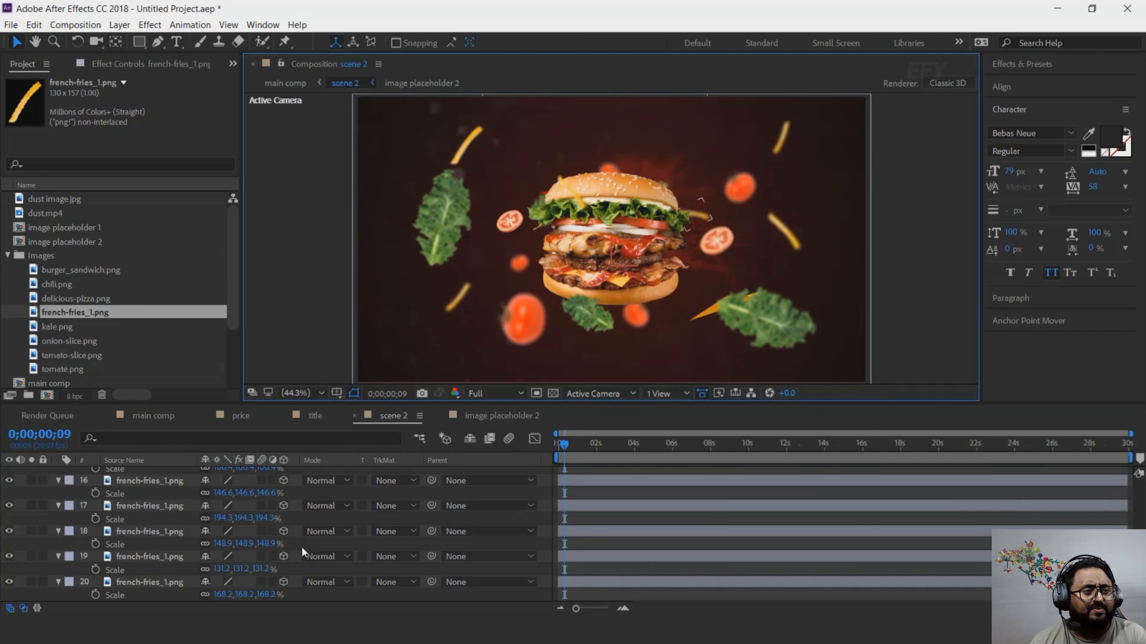
- Change the Map White To colour of the dust.mp4 layer's Tint effect to dark orange 613000, starting from a colour sampled off the burger
scroll(171, 550, down, 3)
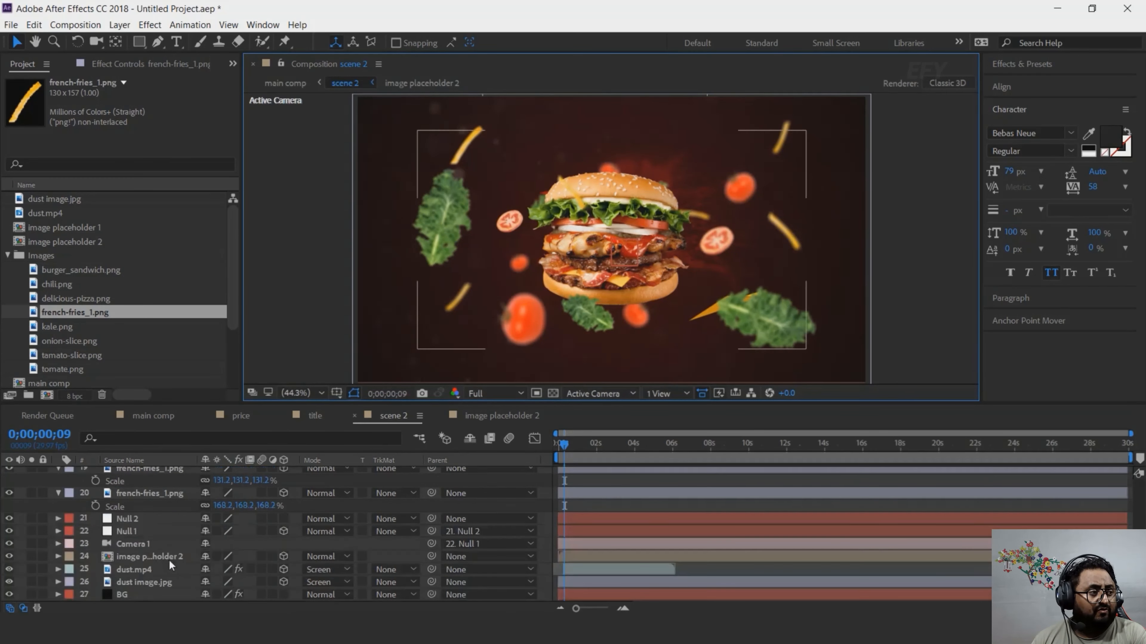
click(143, 569)
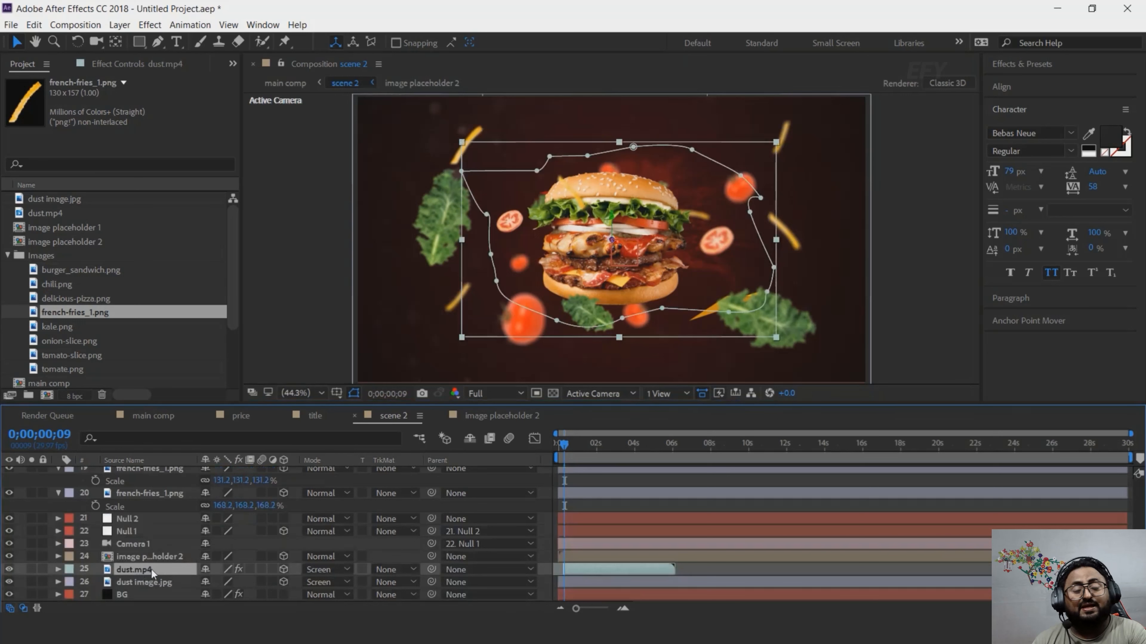
click(140, 66)
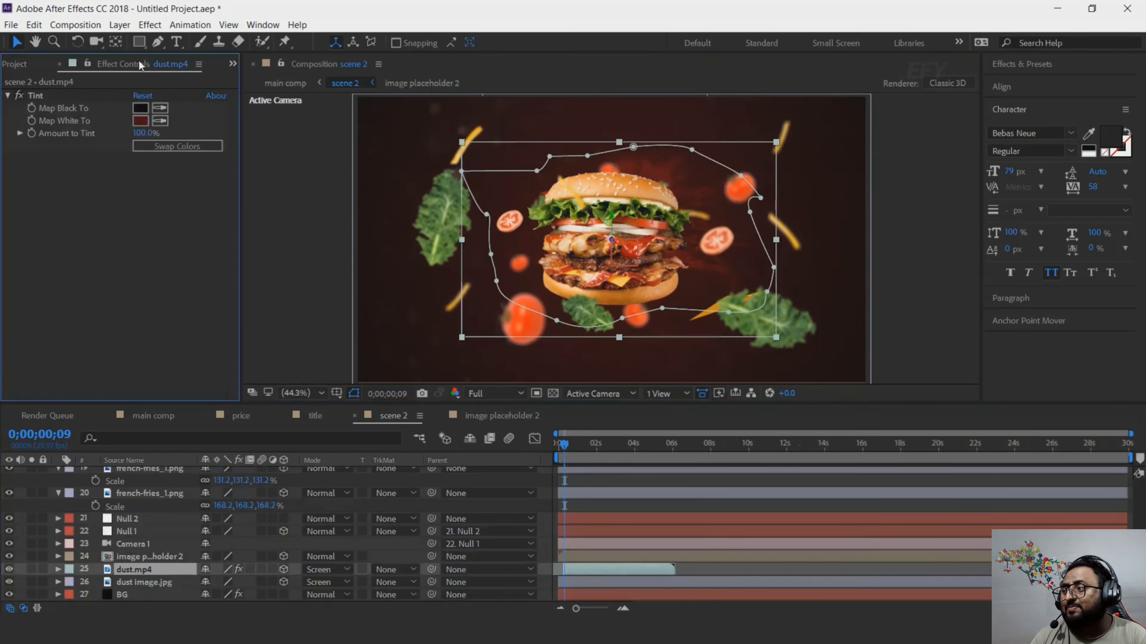
click(161, 121)
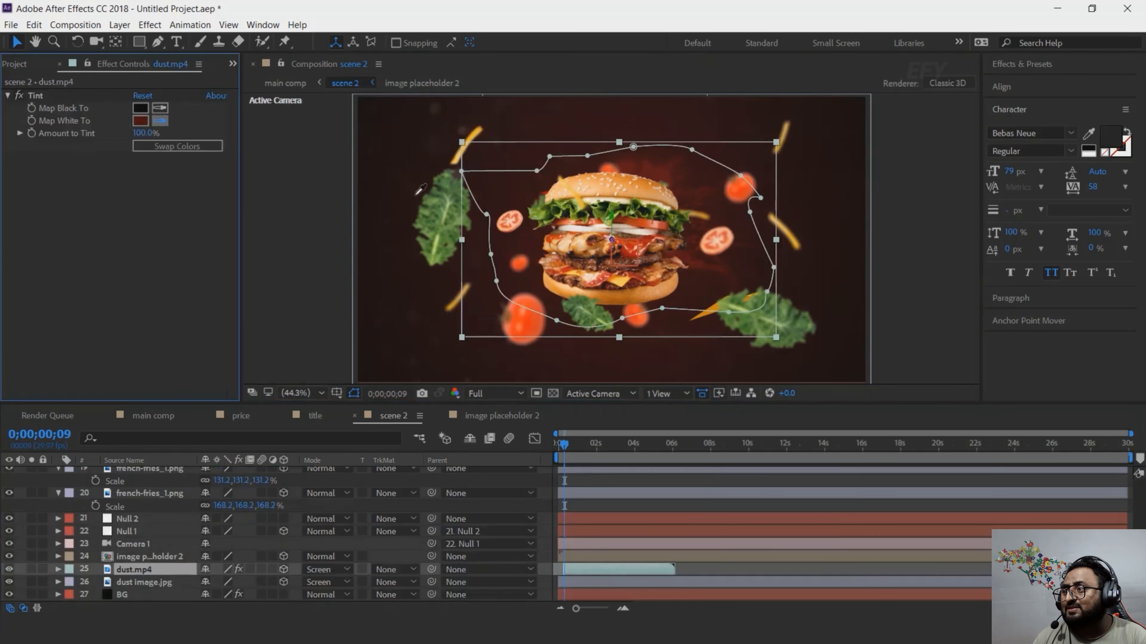
click(652, 194)
click(141, 121)
mouse_move(148, 115)
mouse_down()
mouse_move(131, 96)
mouse_move(215, 161)
mouse_move(238, 226)
mouse_move(238, 212)
mouse_up()
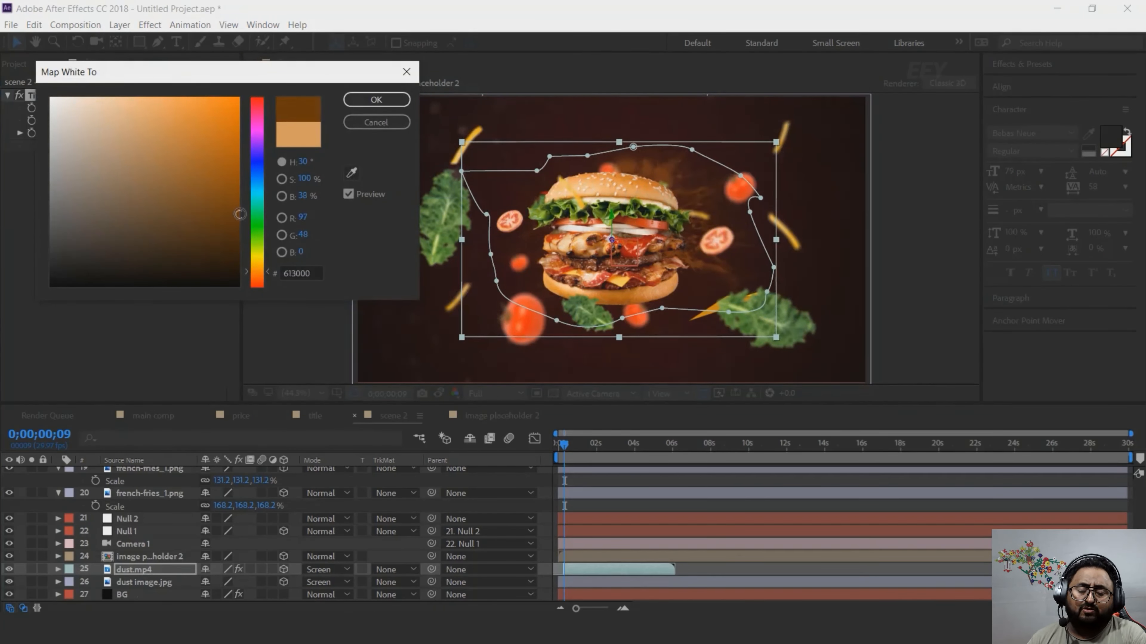
click(376, 103)
click(940, 336)
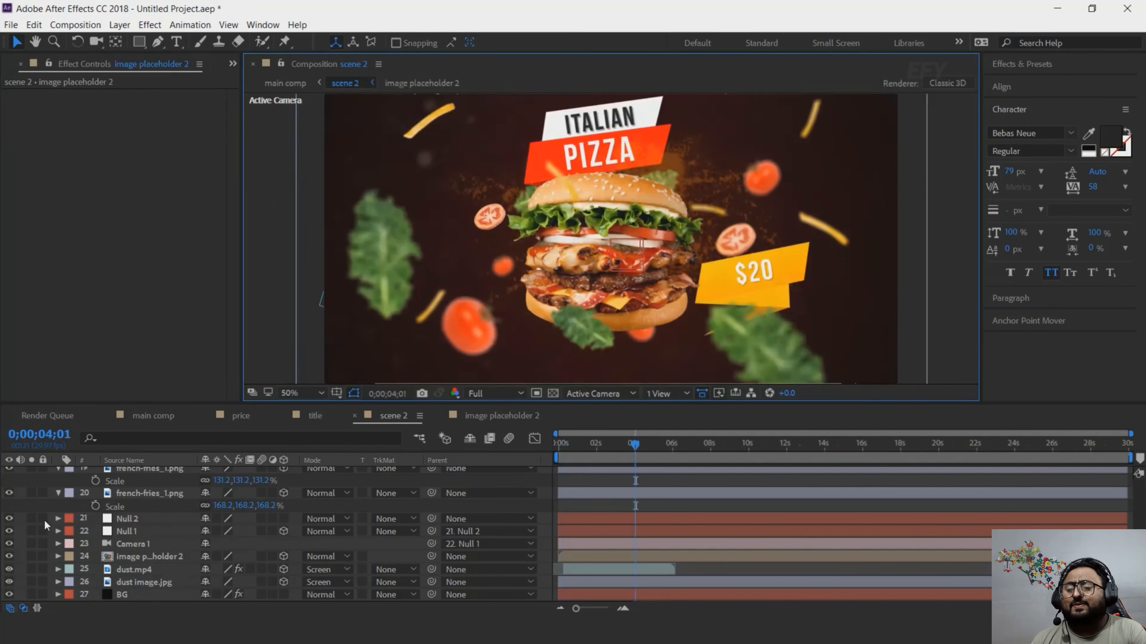
scroll(116, 526, up, 5)
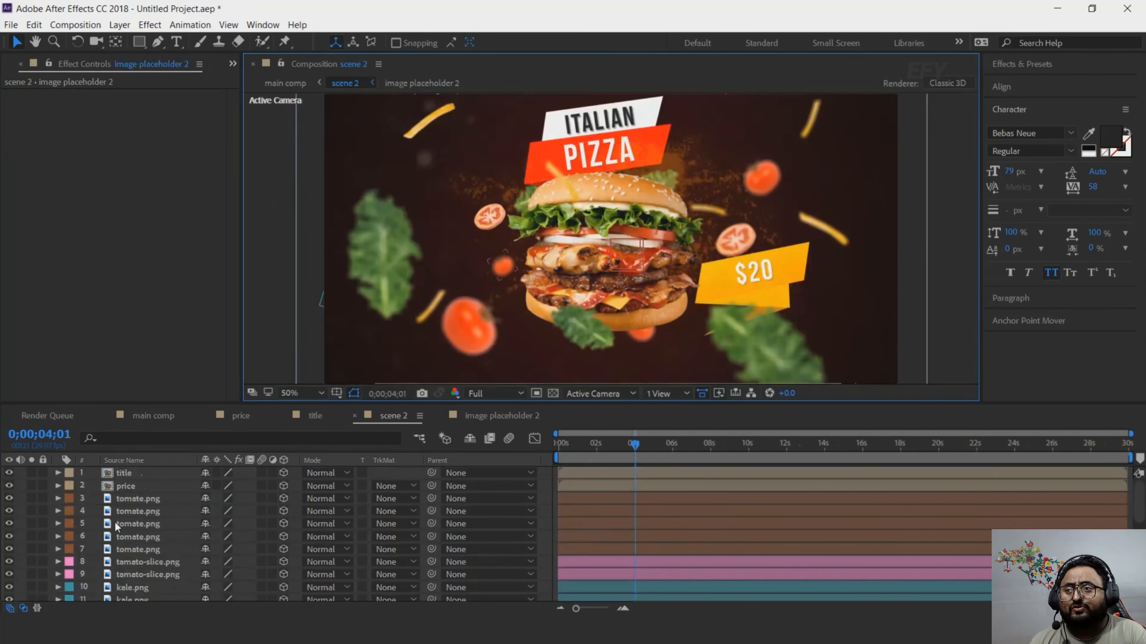
- Duplicate the price composition as price 2 and replace the price layer in scene 2 with it
click(127, 488)
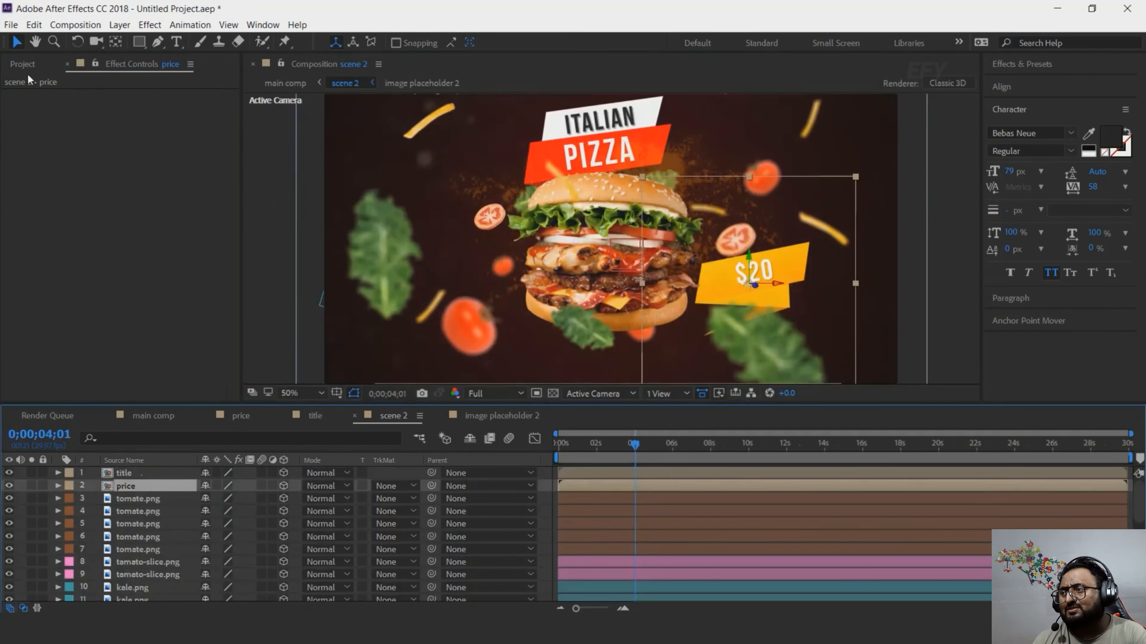
click(27, 62)
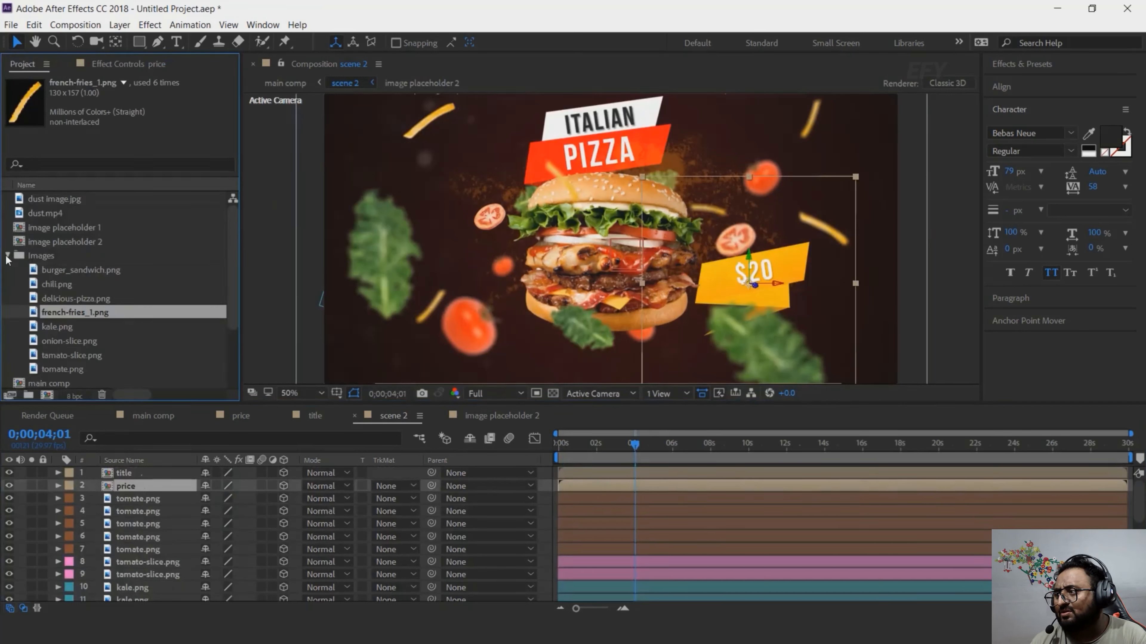
click(7, 256)
click(58, 284)
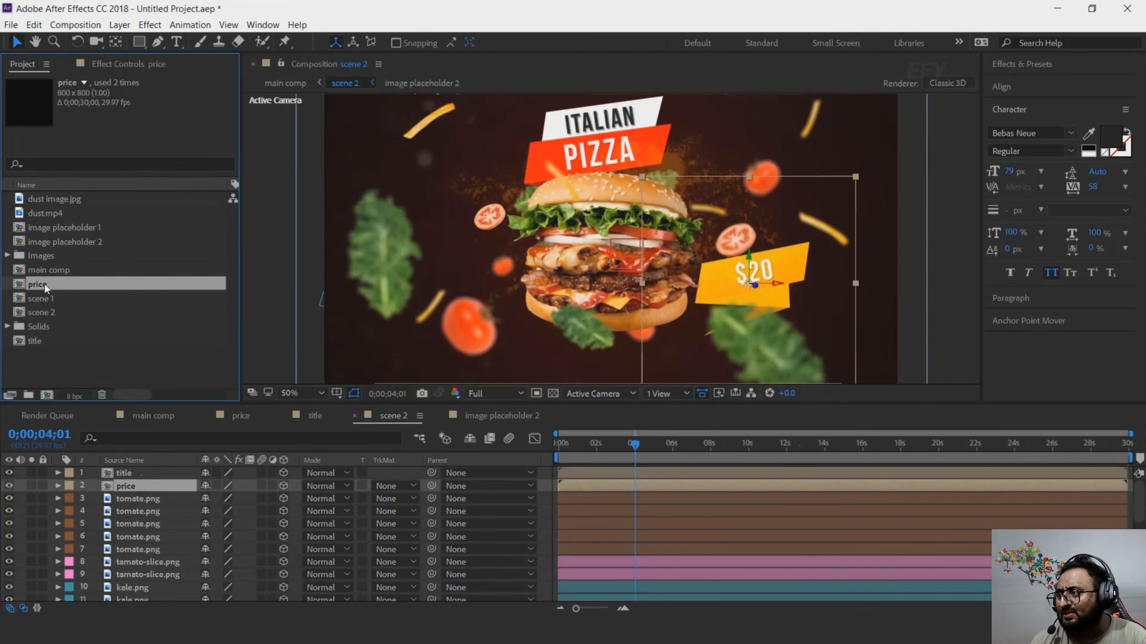
key(ctrl+d)
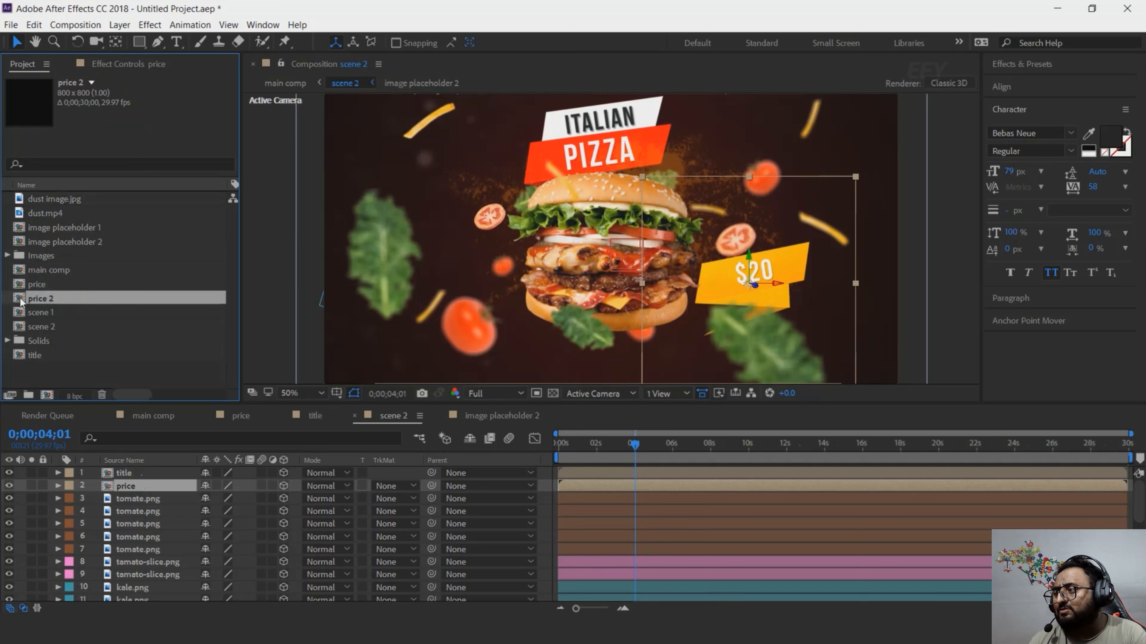
drag(21, 301, 121, 487)
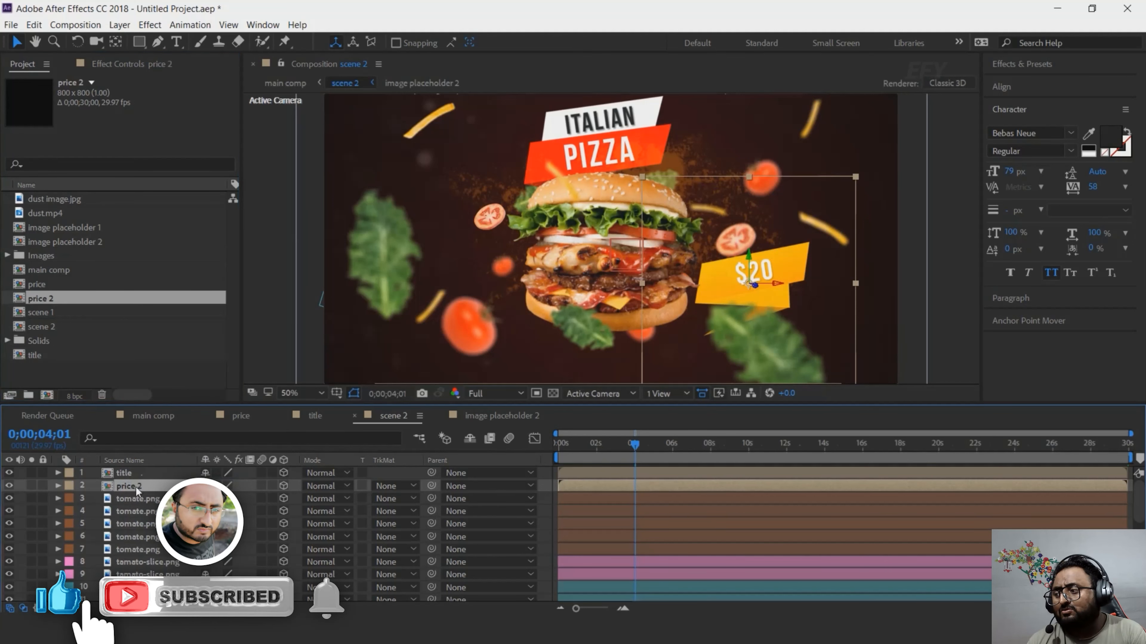
- Open price 2, change its price text to $10, and return to scene 2
double_click(136, 487)
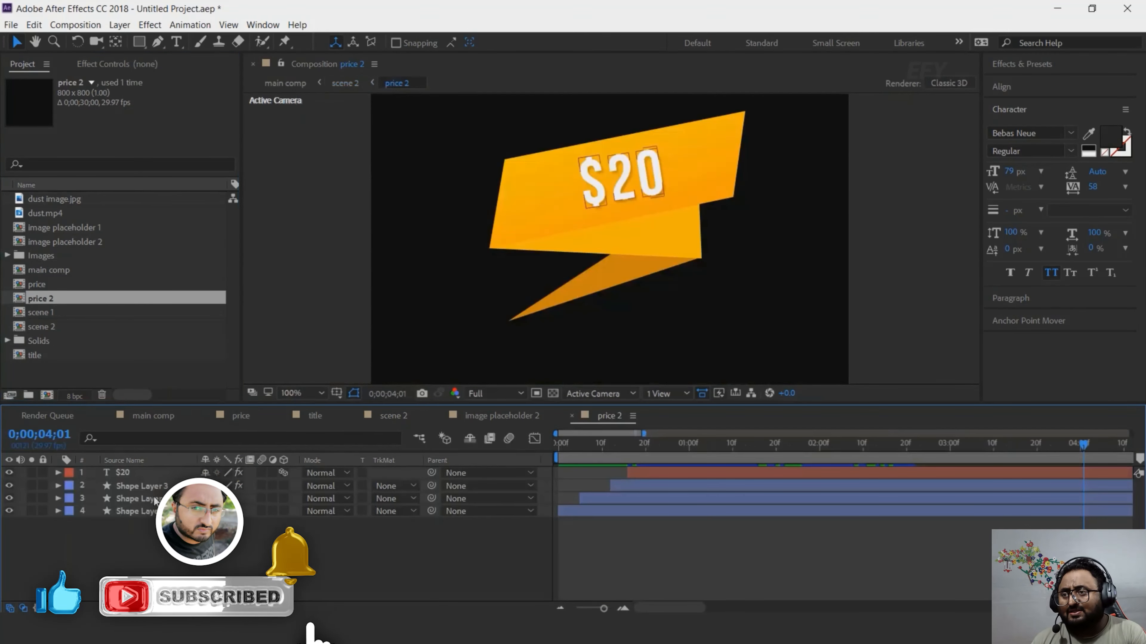
click(135, 474)
double_click(624, 172)
drag(612, 177, 632, 175)
text(1)
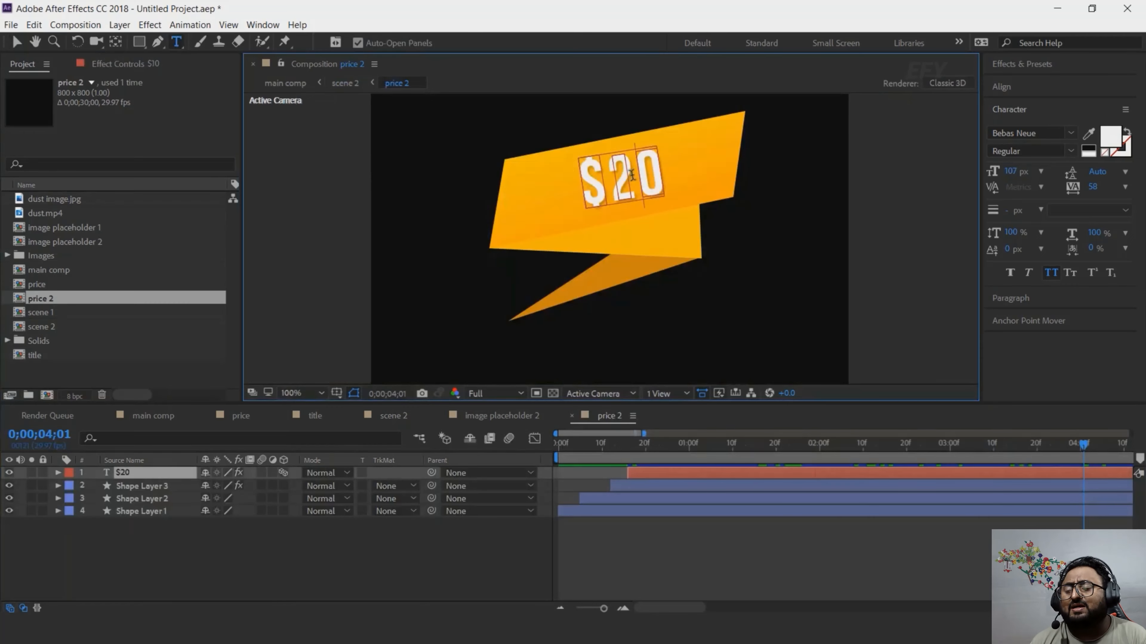
click(16, 42)
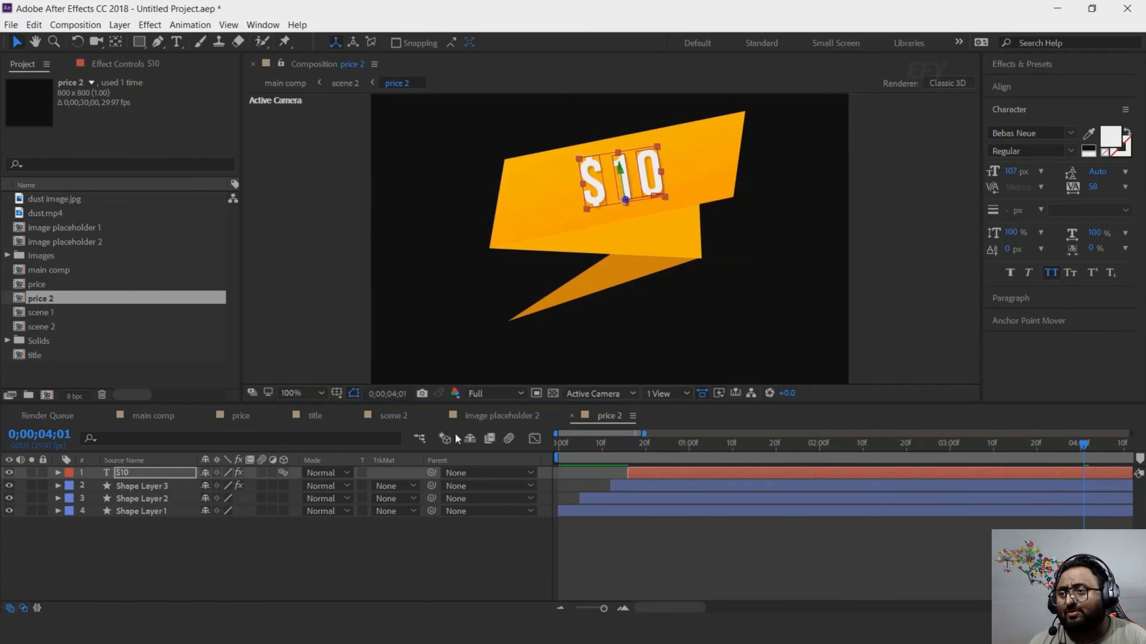
click(573, 416)
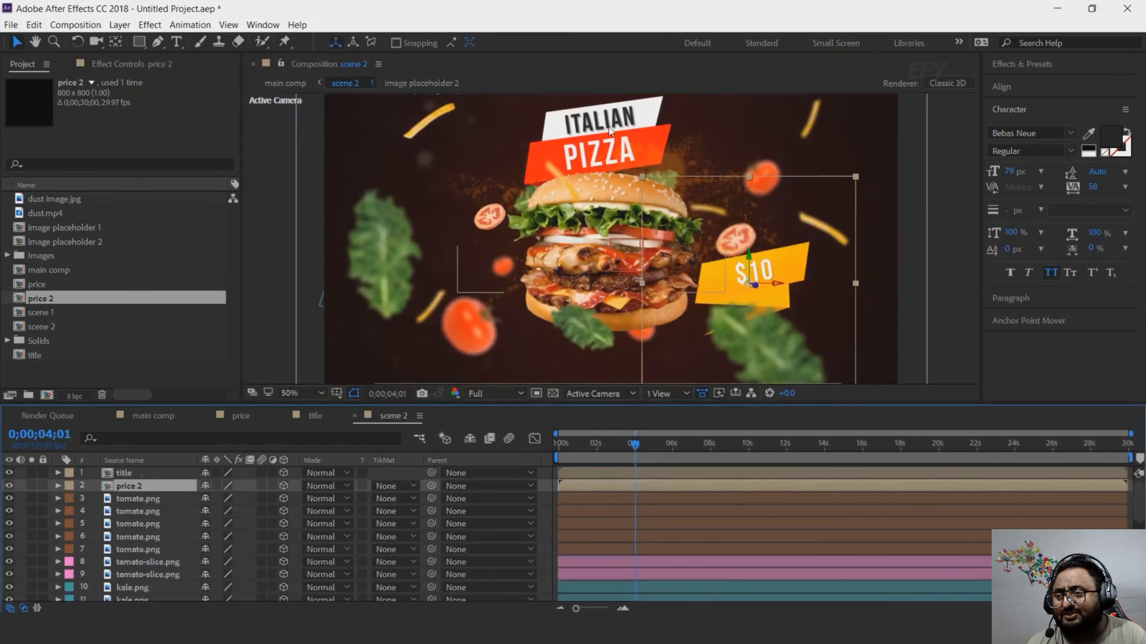
- Duplicate the title composition as title 2 and replace the title layer in scene 2 with it
click(146, 474)
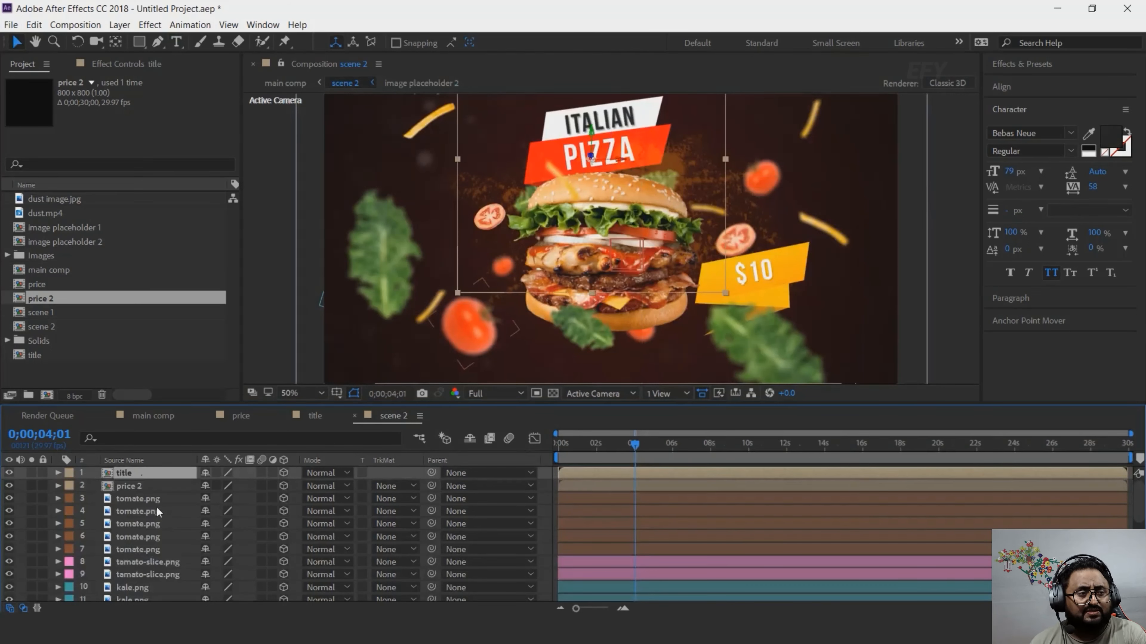
click(42, 356)
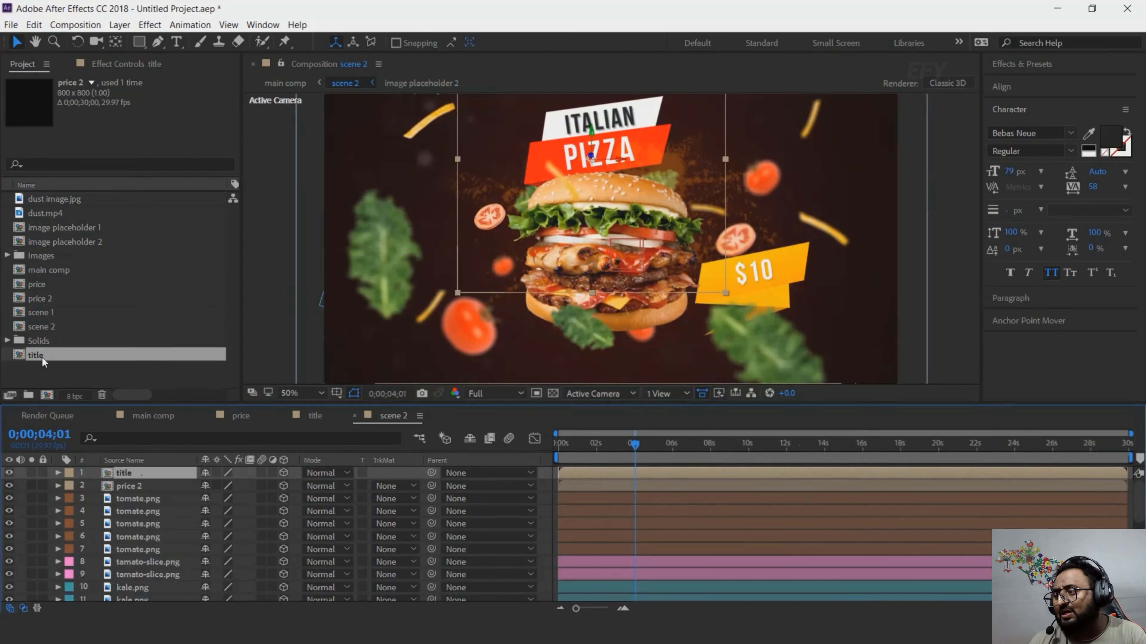
key(ctrl+d)
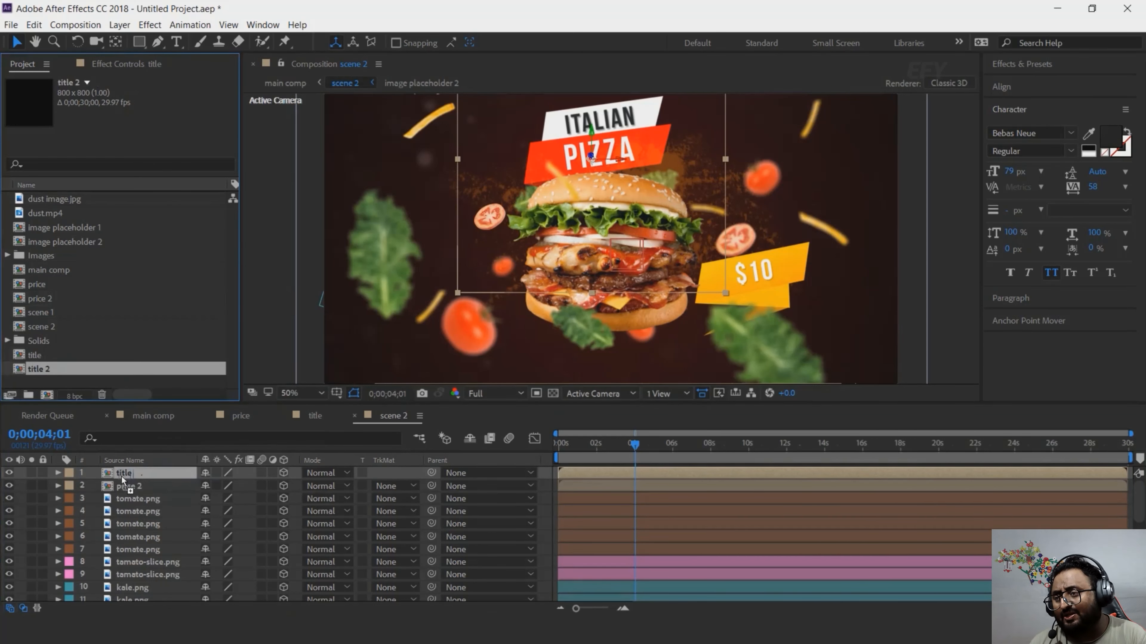
drag(123, 480, 124, 476)
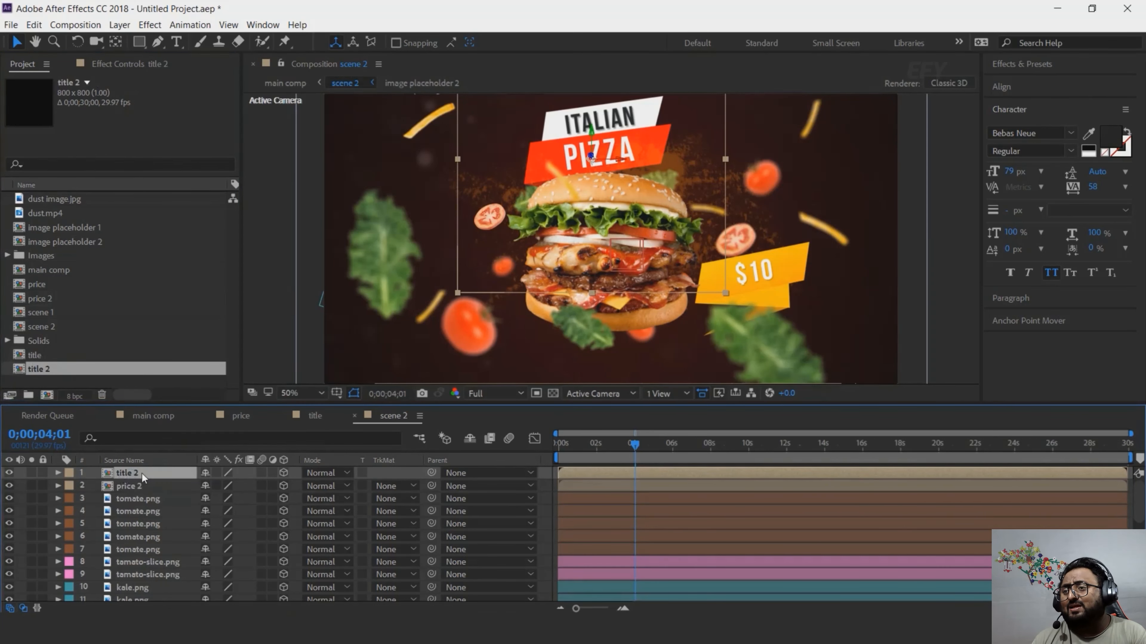
- In title 2, change the text lines to "veg" and "burger", and return to scene 2
double_click(141, 474)
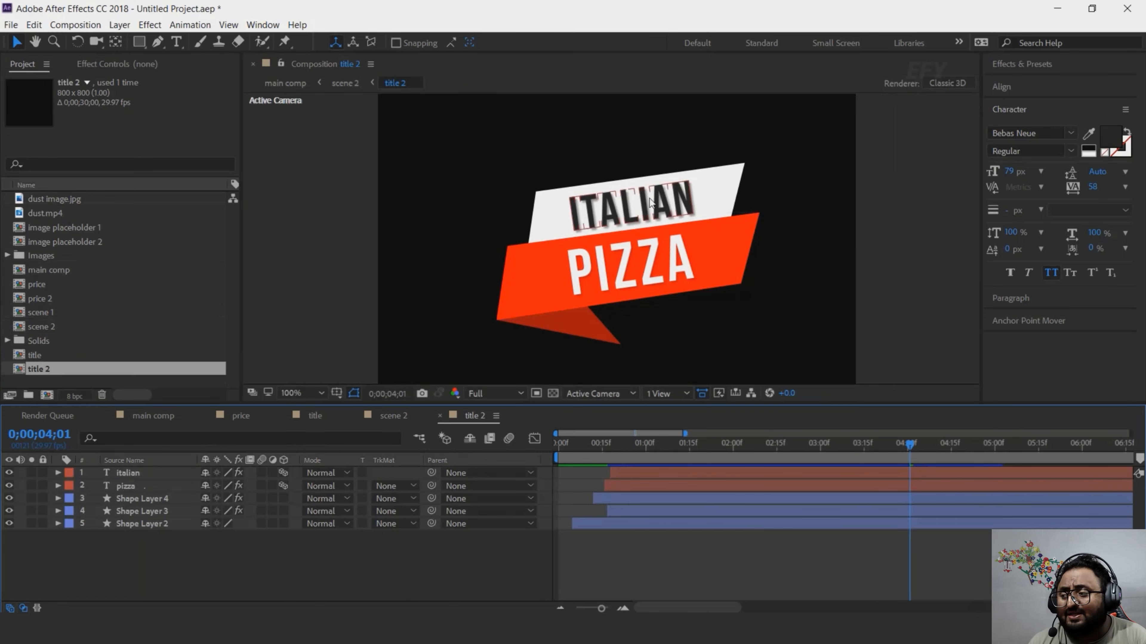
double_click(128, 473)
text(veg)
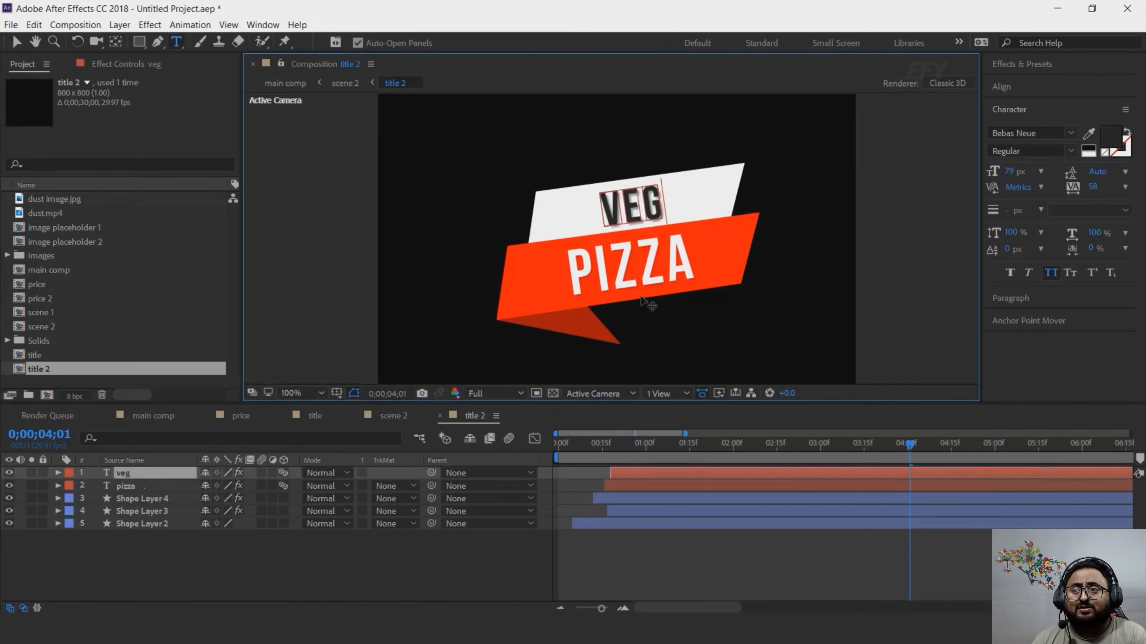
text(v)
click(584, 271)
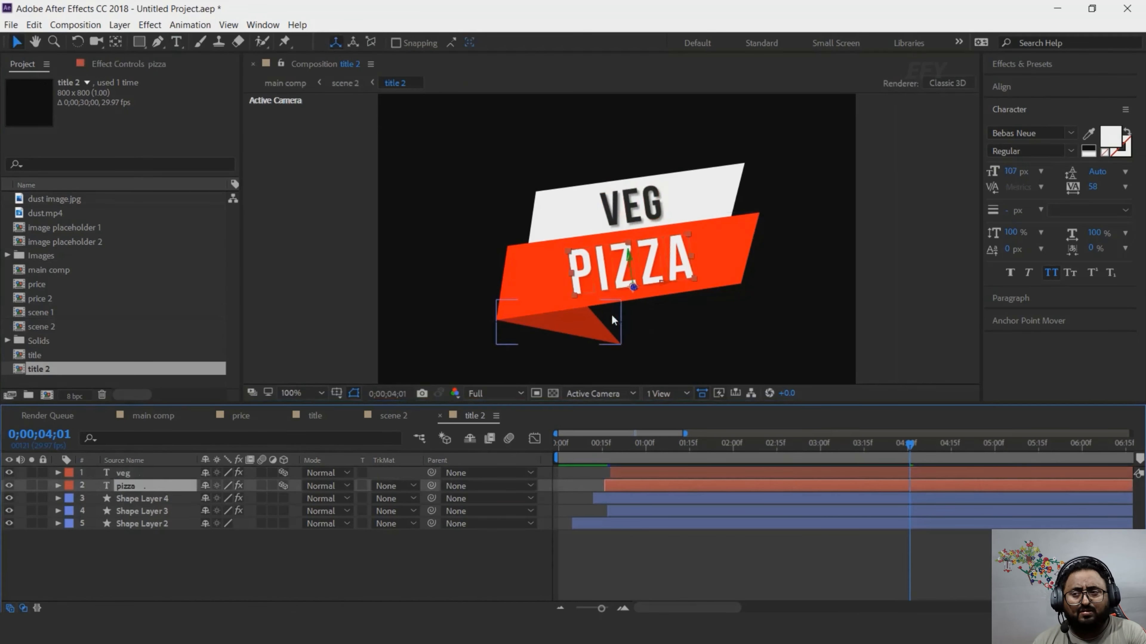
double_click(650, 271)
text(burger)
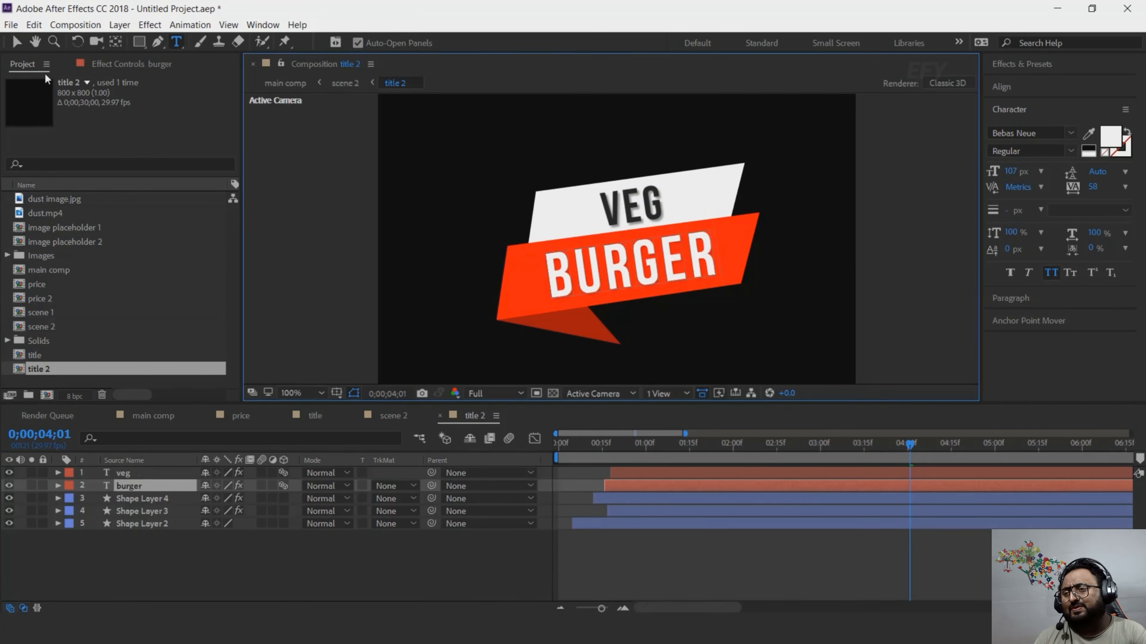
click(16, 43)
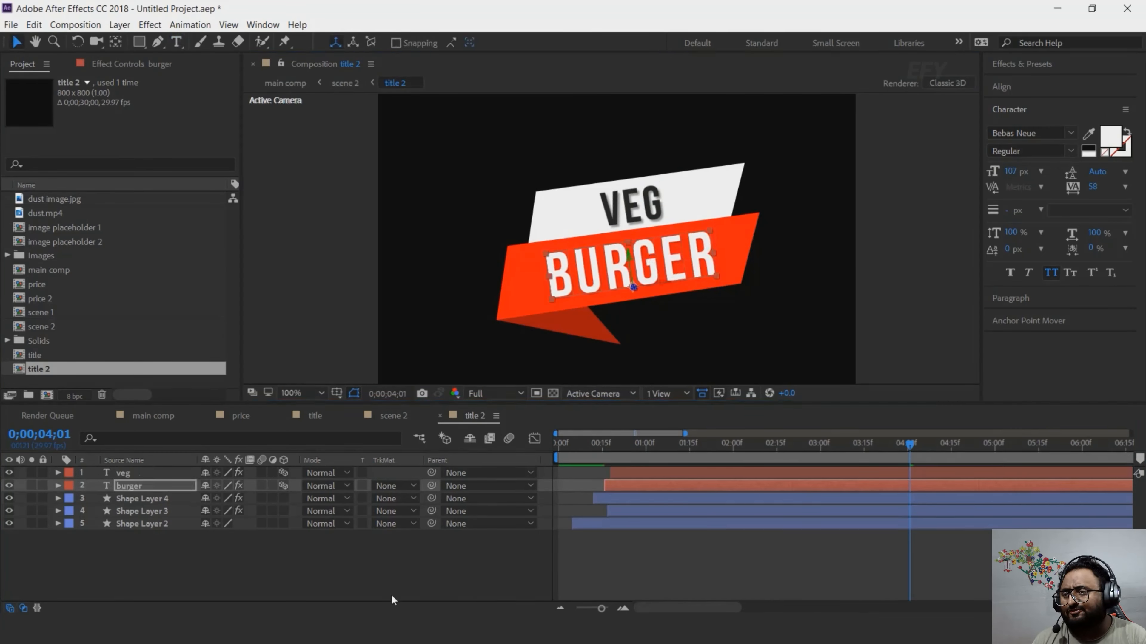
click(372, 567)
click(392, 416)
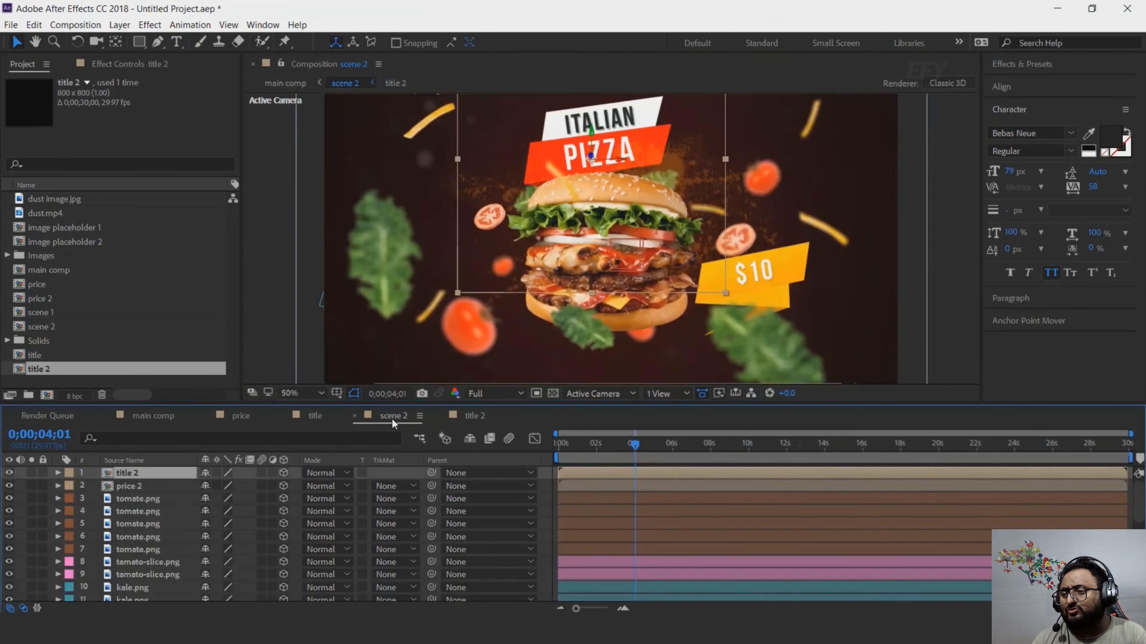
- Move the title 2 banner to the upper left of the burger and scale it down slightly
key(space)
drag(704, 186, 715, 220)
drag(643, 167, 582, 169)
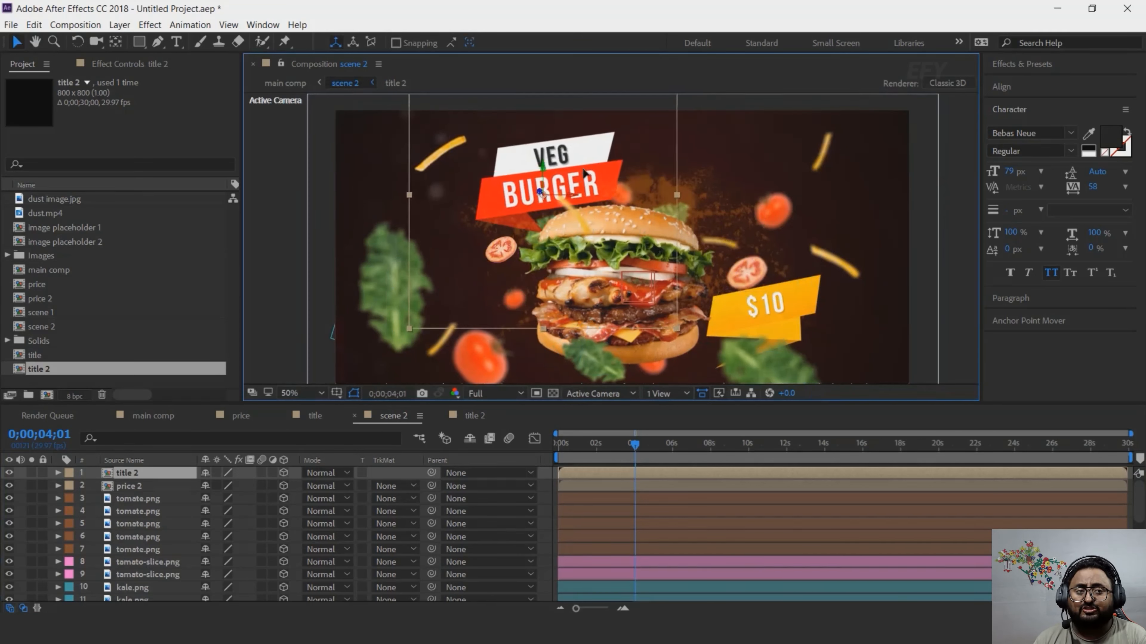
drag(677, 195, 611, 177)
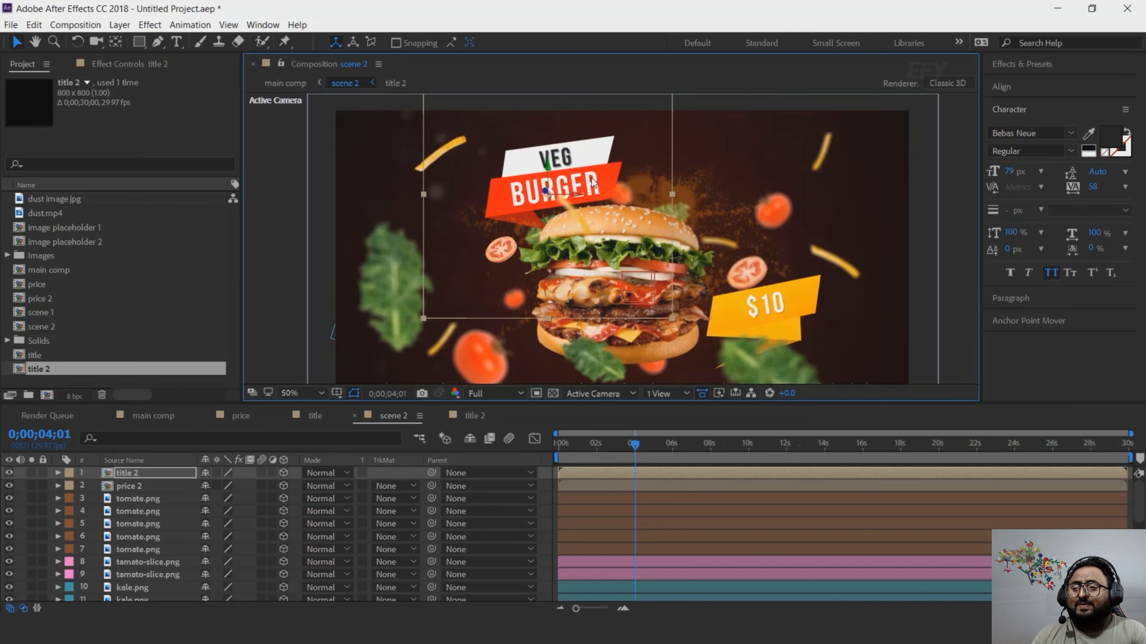
click(959, 220)
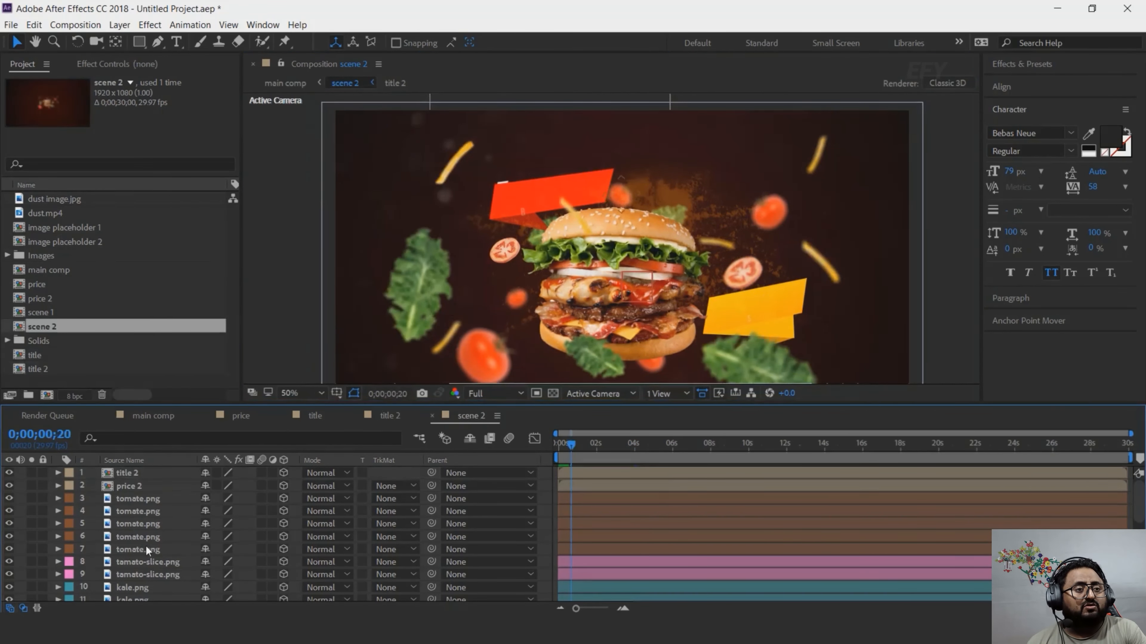
- Collapse the french-fries layers' Scale properties and delete Null 1's opening Position keyframe at 0;00;00;00 in scene 2
scroll(152, 546, down, 6)
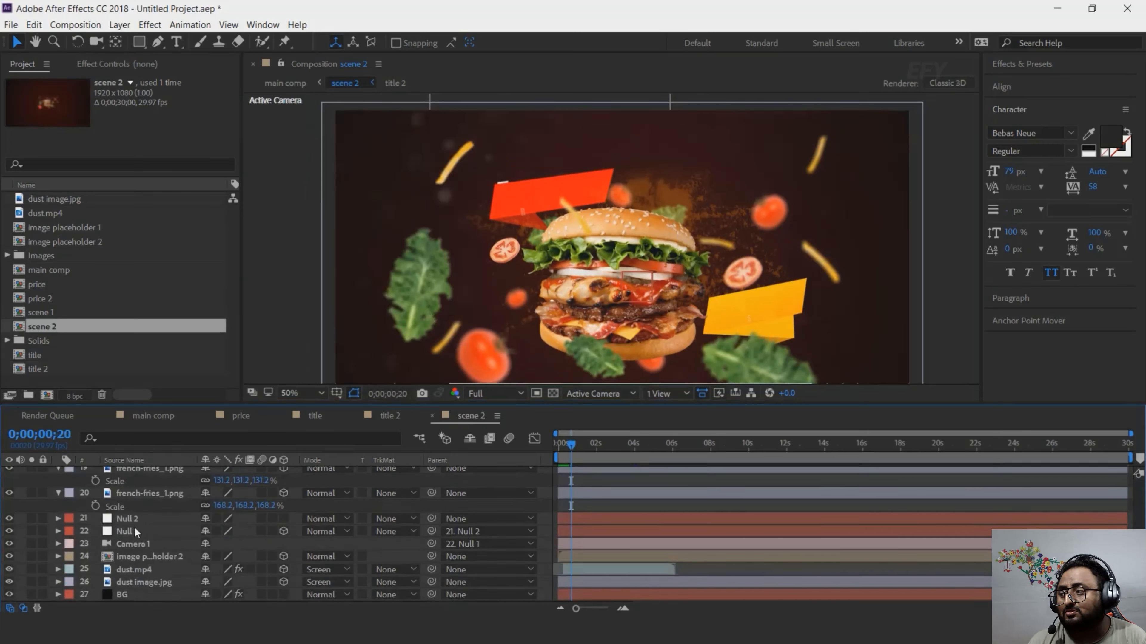
click(59, 493)
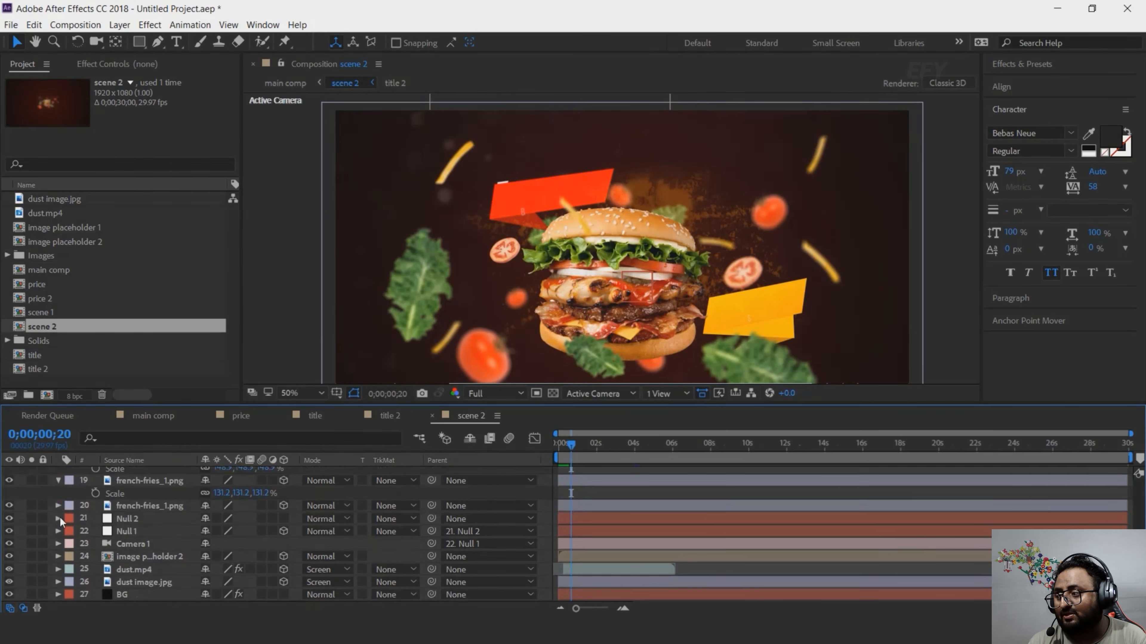
scroll(60, 520, up, 1)
click(58, 518)
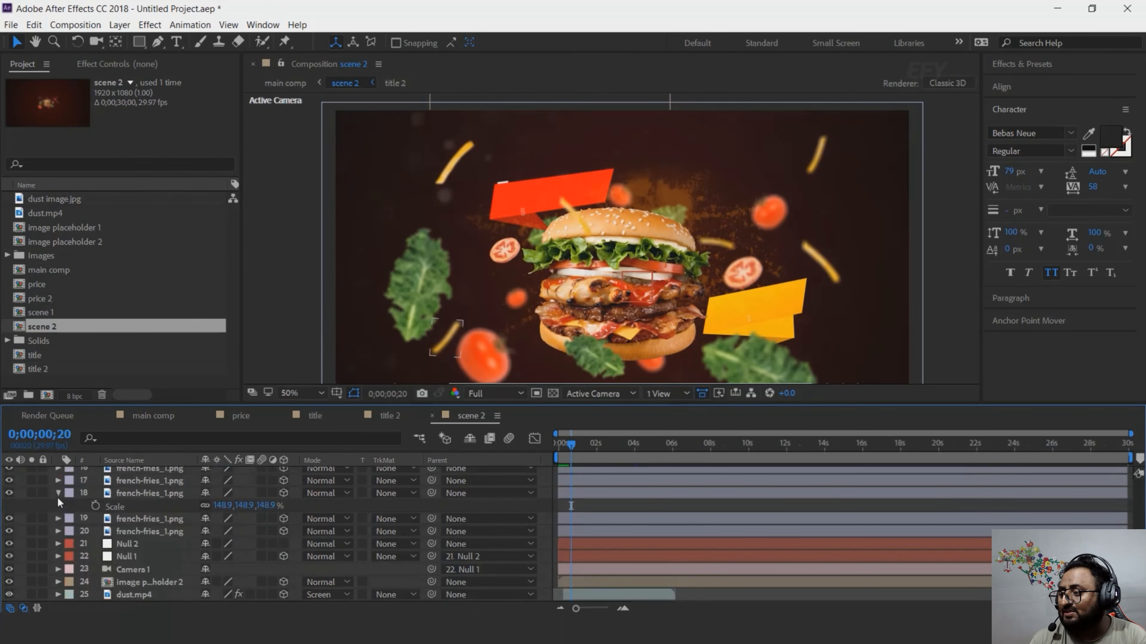
click(58, 493)
click(119, 544)
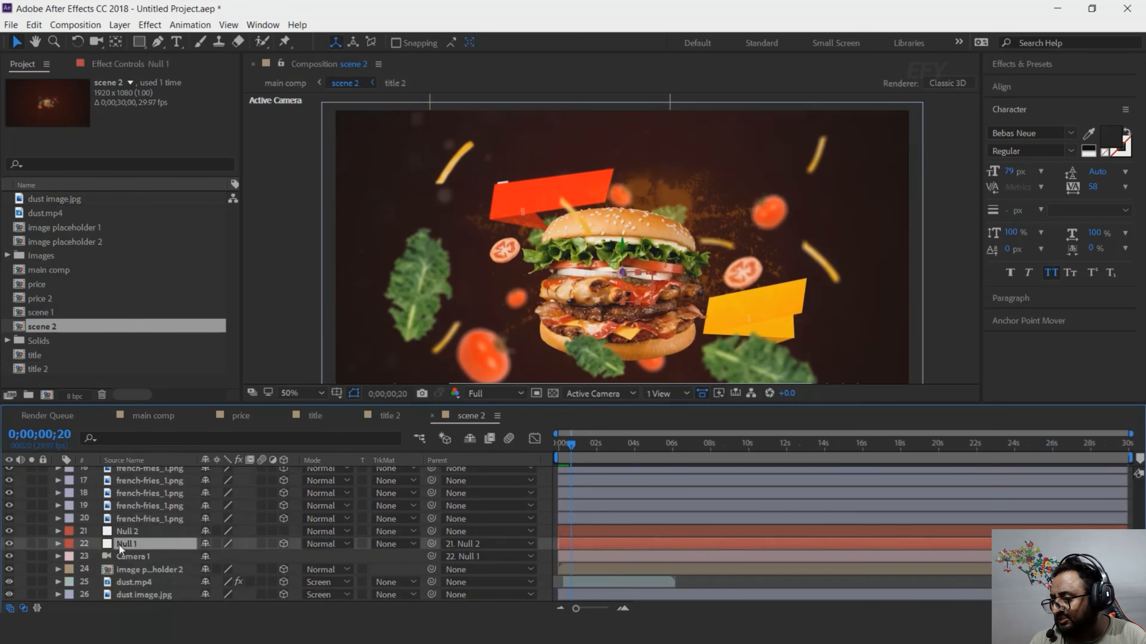
key(p)
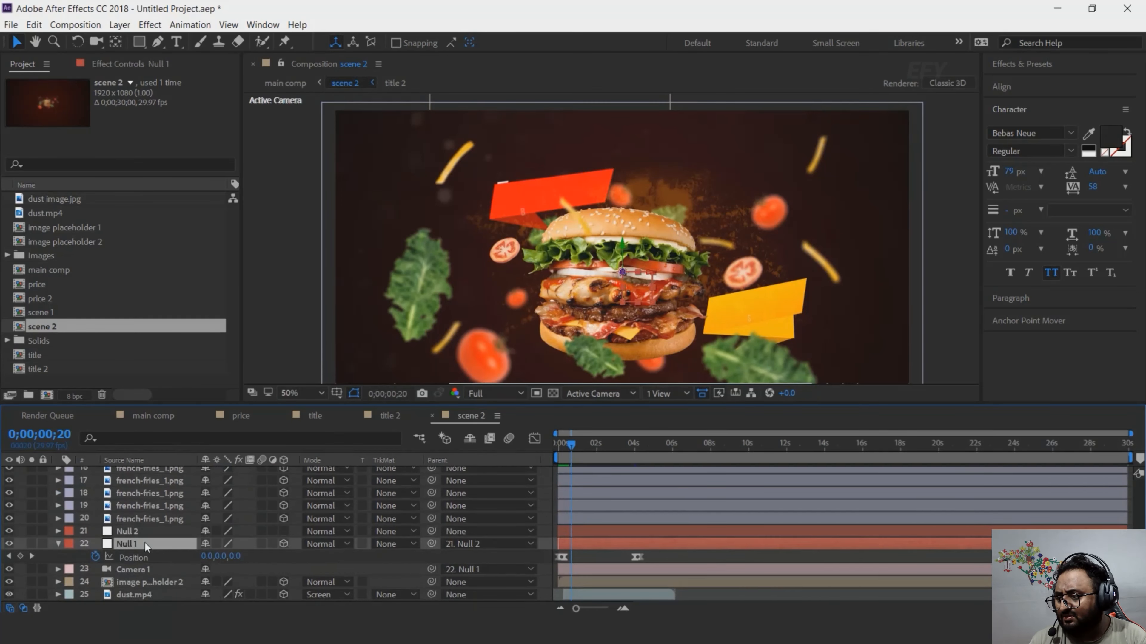
scroll(708, 602, up, 5)
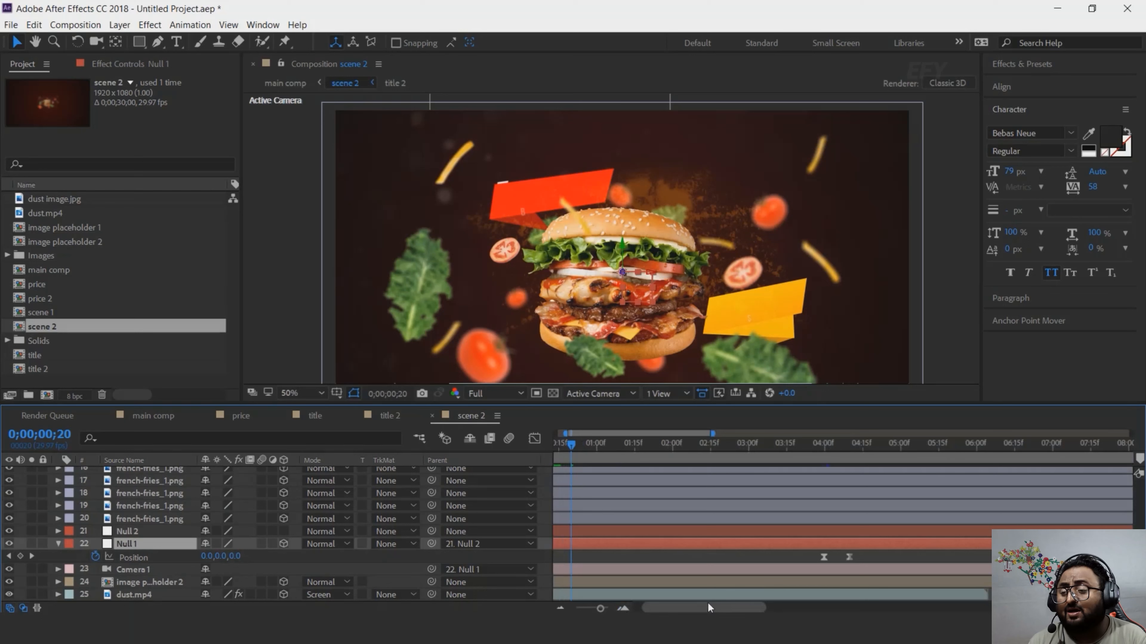
drag(577, 441, 557, 442)
click(560, 557)
key(Delete)
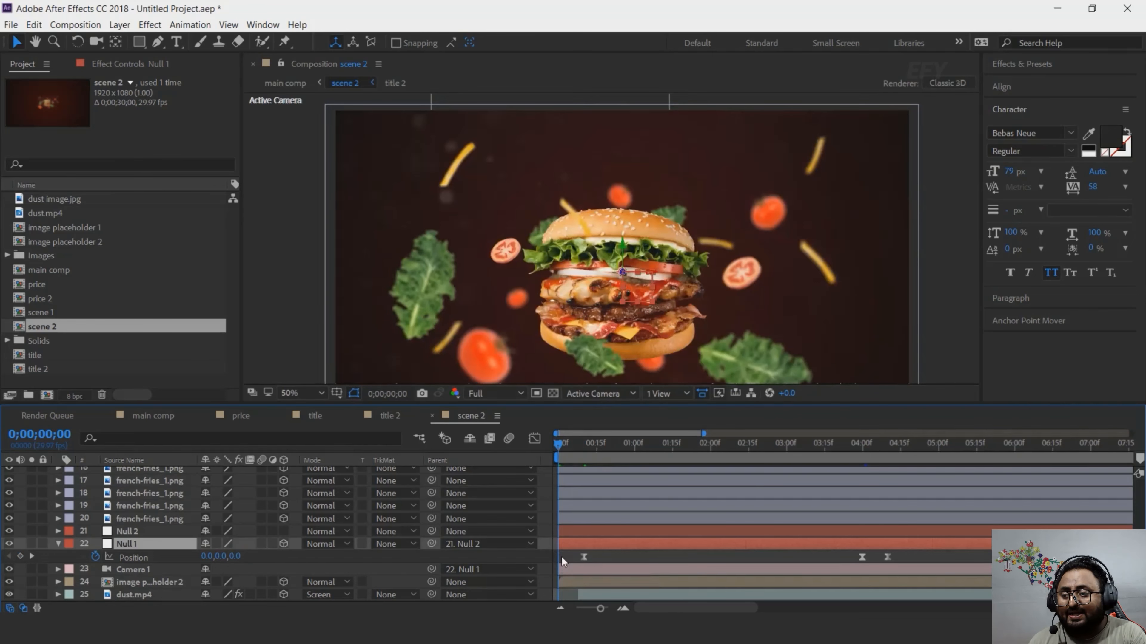
- Keyframe Null 1's Z position to 1940 at 0;00;00;00 so the camera starts close inside the burger
click(231, 556)
text(35)
key(Return)
drag(267, 557, 1100, 571)
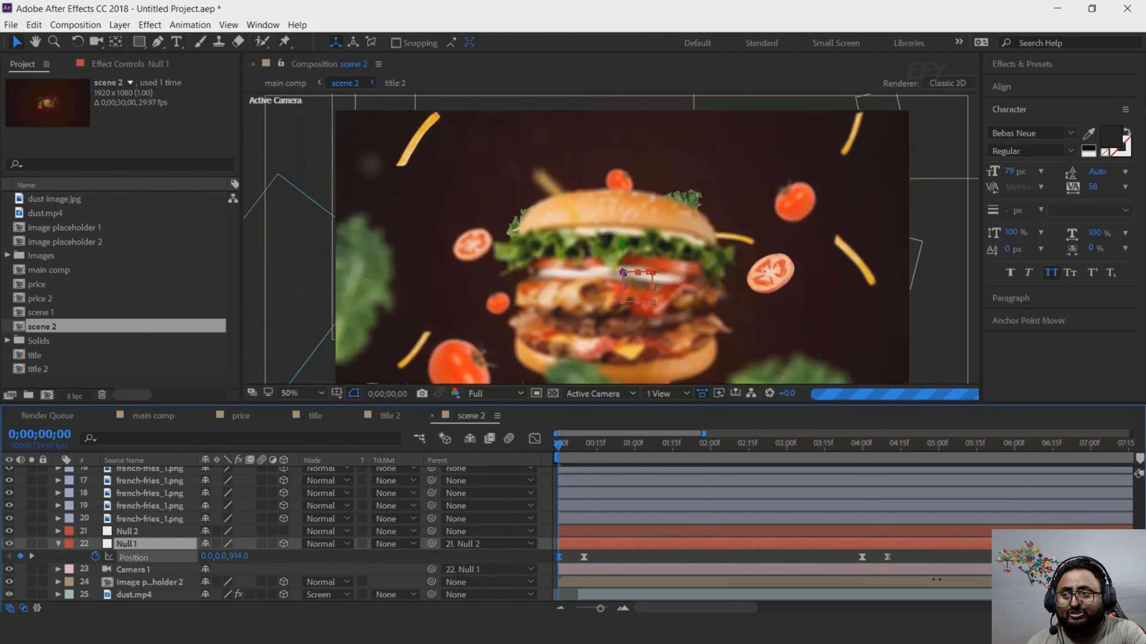
scroll(758, 289, down, 2)
drag(754, 283, 744, 272)
drag(235, 558, 1046, 585)
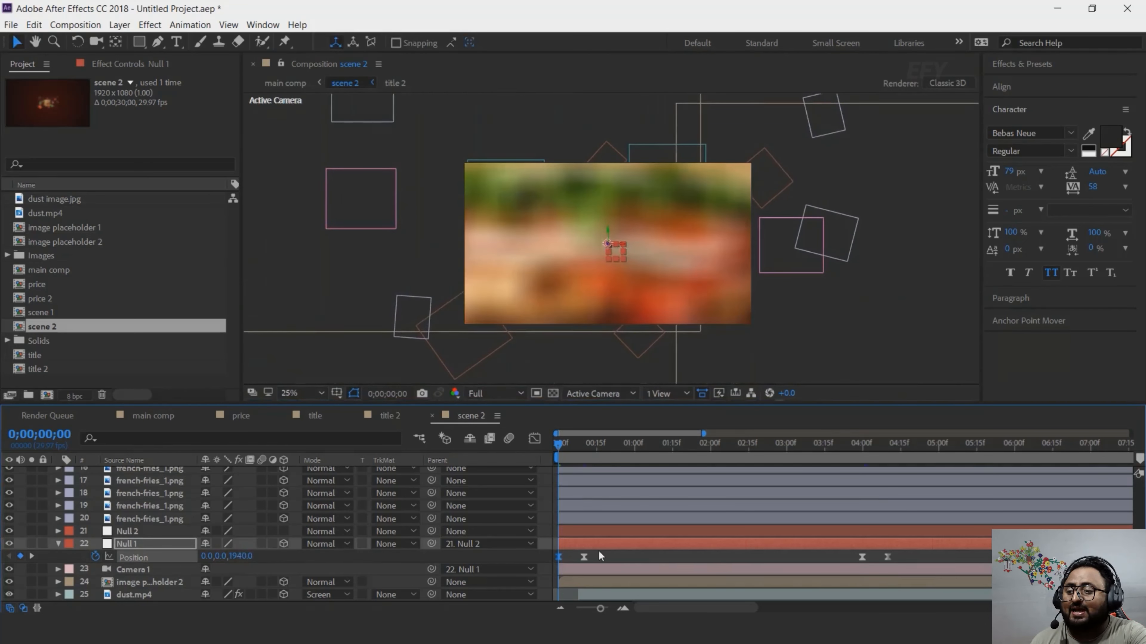
- In the main comp, turn on motion blur for the scene 1 and scene 2 layers and preview from the start
click(155, 414)
click(261, 473)
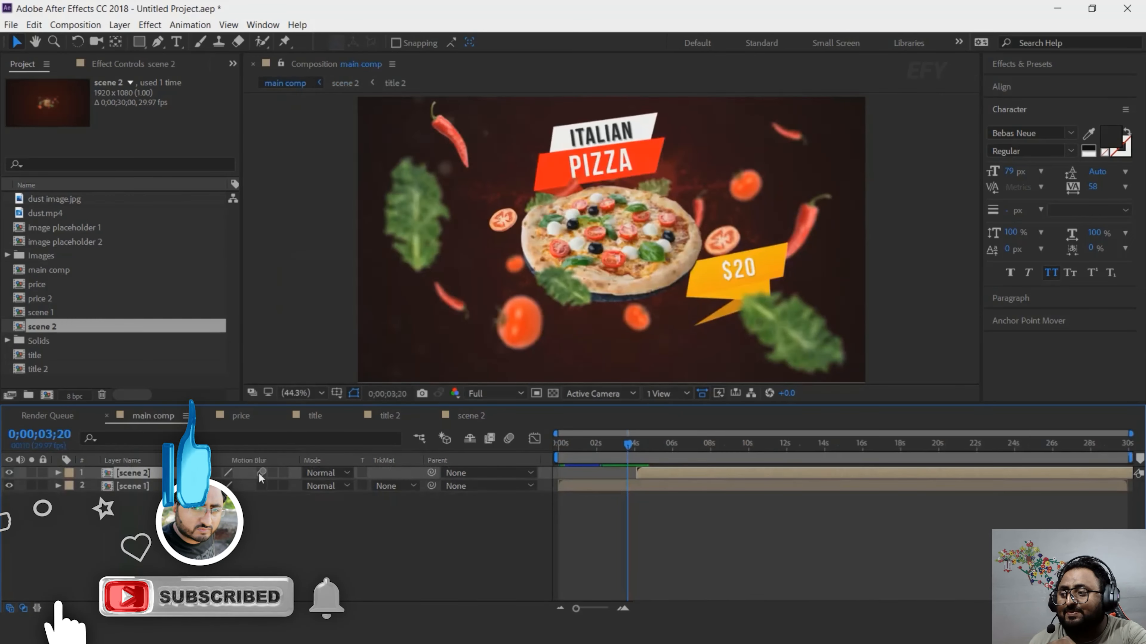
click(260, 486)
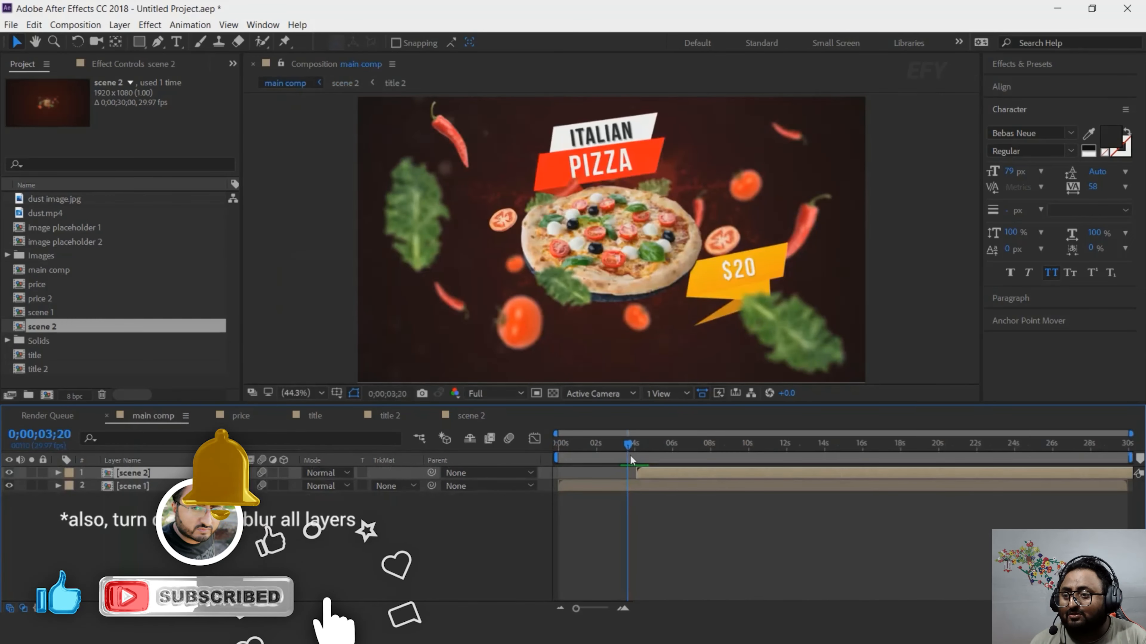
drag(629, 449, 550, 463)
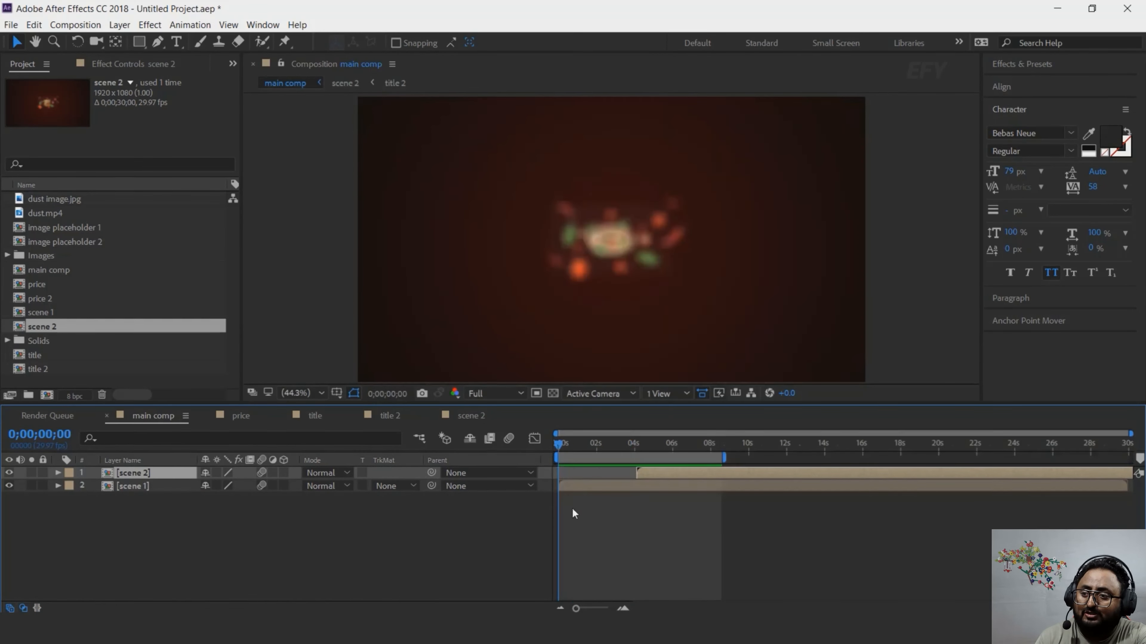
key(space)
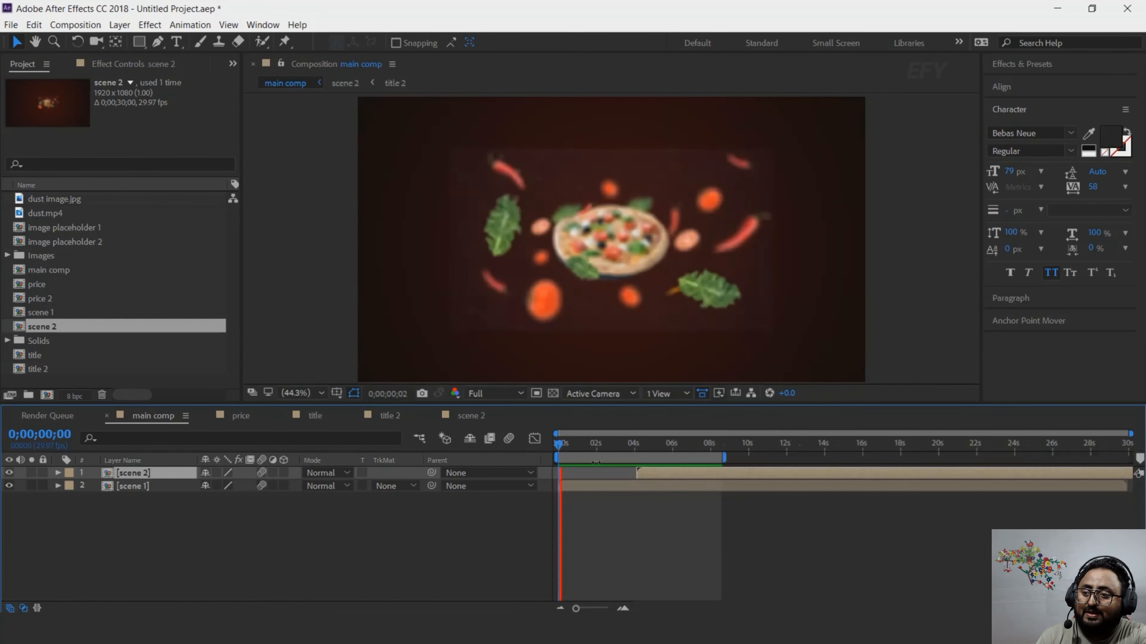
- Scrub through the opening frames of the pizza scene in the main comp and open the scene 1 comp
click(562, 446)
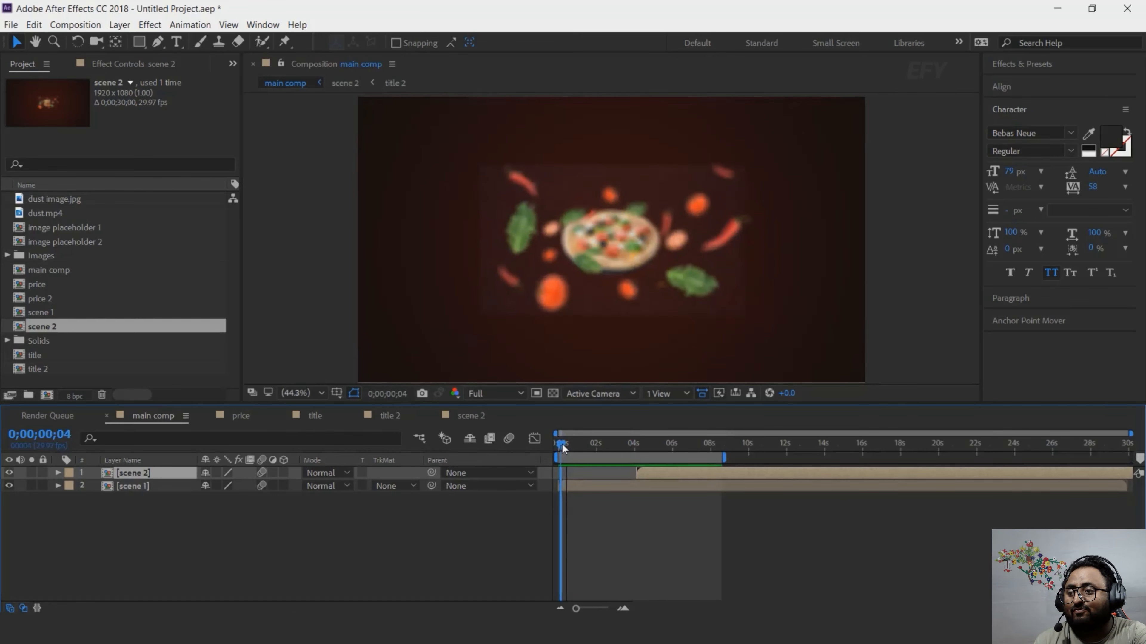
drag(564, 445, 565, 444)
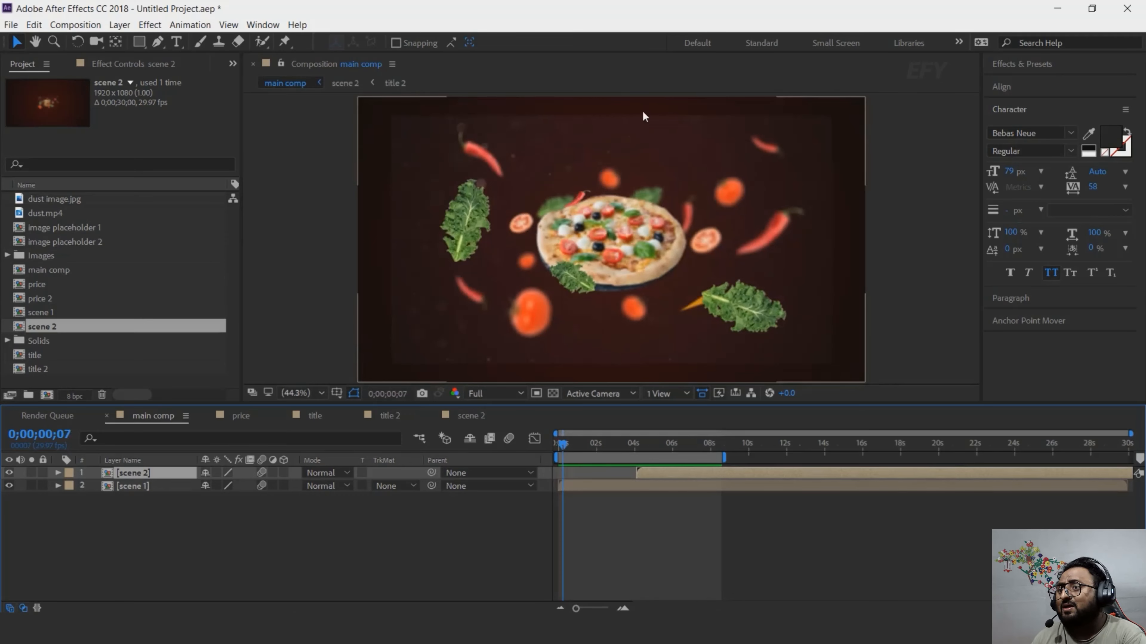
double_click(588, 484)
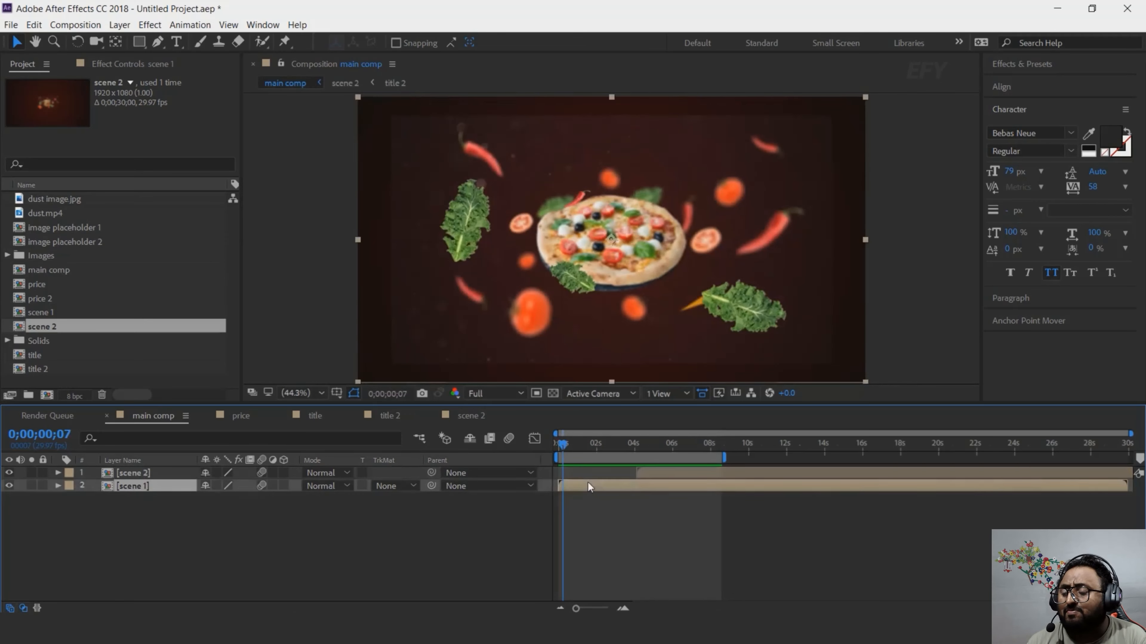
- Keyframe the dust image.jpg layer's Opacity to 0% at 0;00;00;05 in scene 1
scroll(173, 582, down, 5)
click(147, 583)
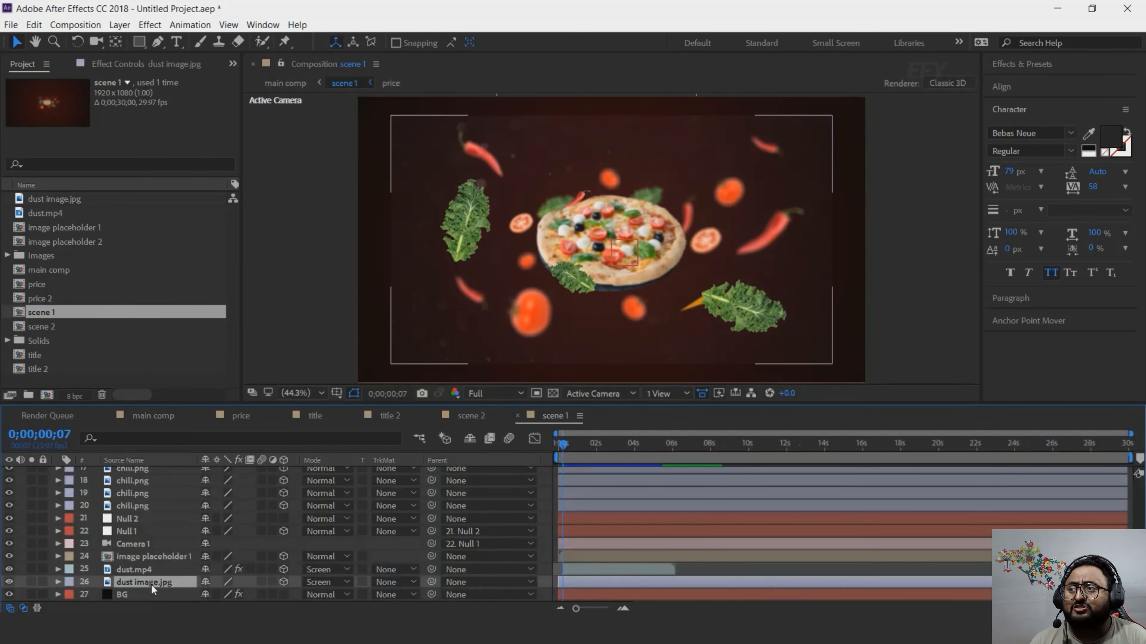
key(Home)
key(t)
key(equal)
key(equal)
key(equal)
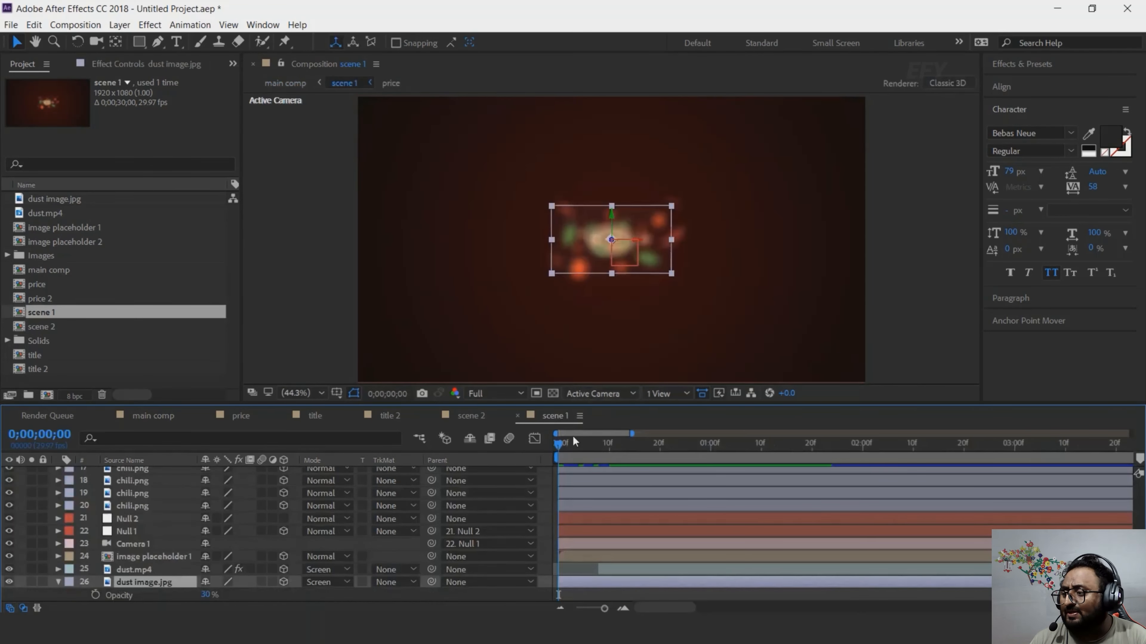
drag(558, 446, 583, 453)
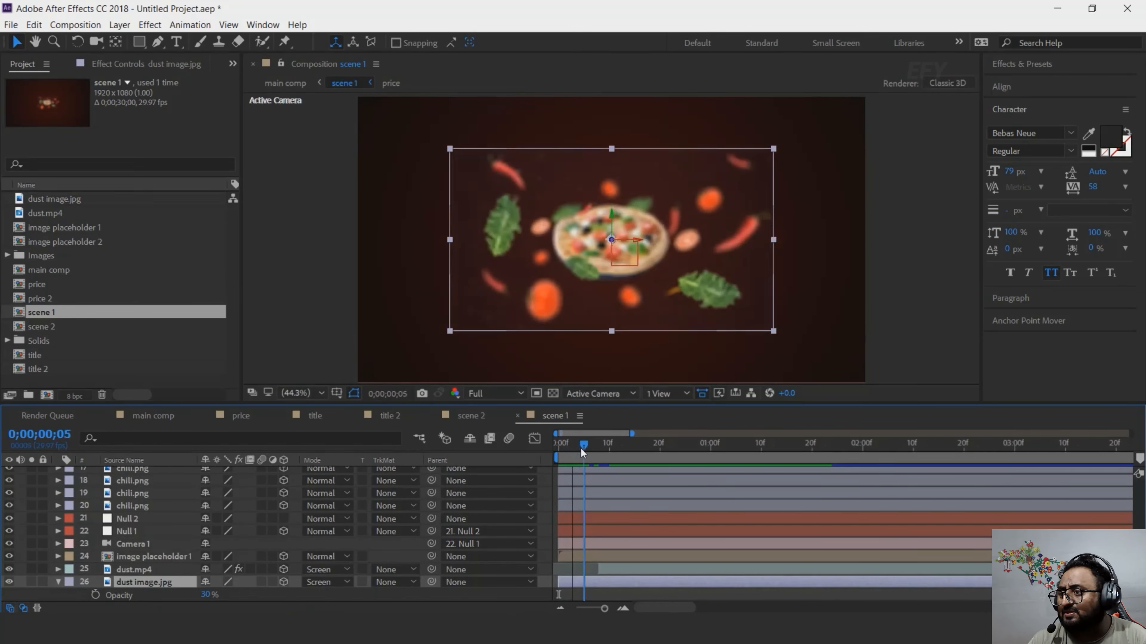
click(96, 595)
drag(205, 595, 125, 596)
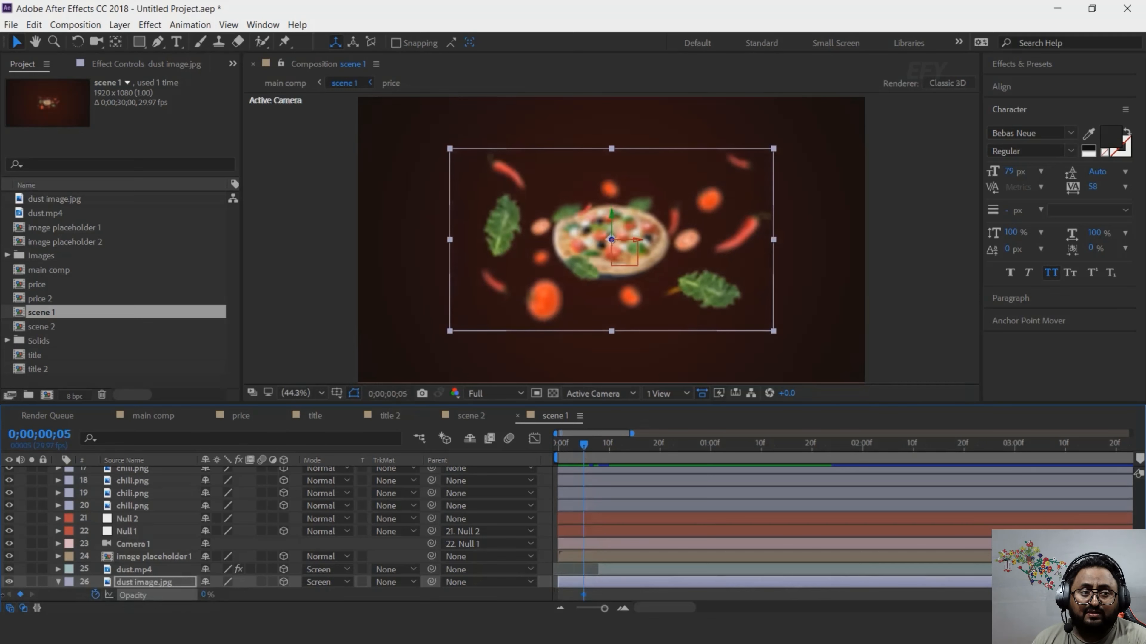
- Keyframe the dust image's Opacity to 30% at 0;00;00;10 and preview the fade-in
drag(593, 447, 610, 449)
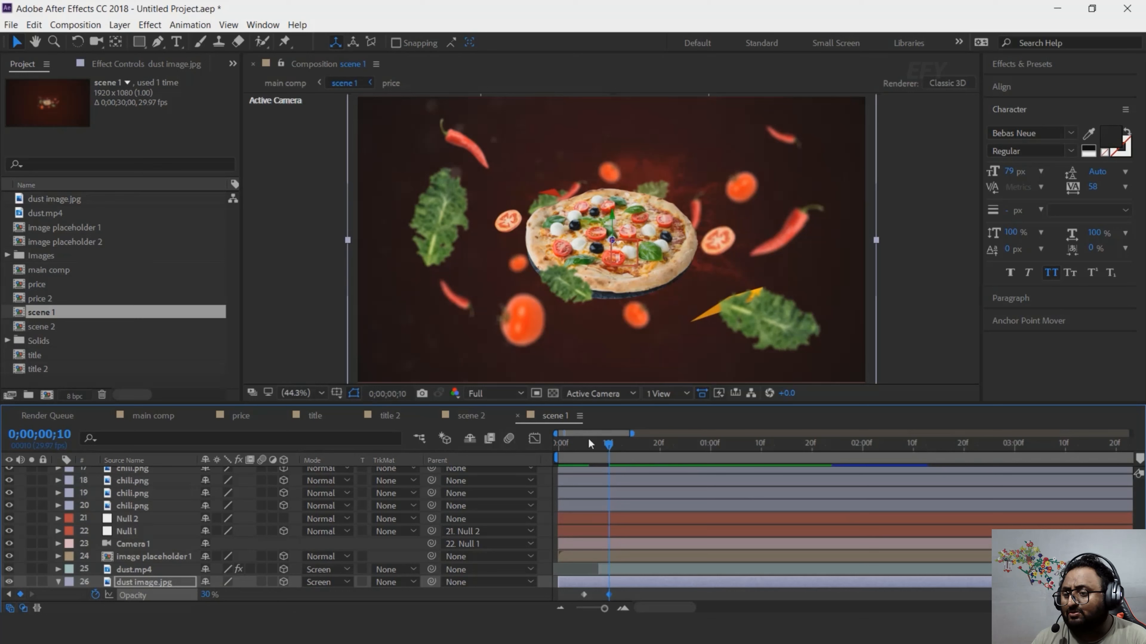
click(583, 449)
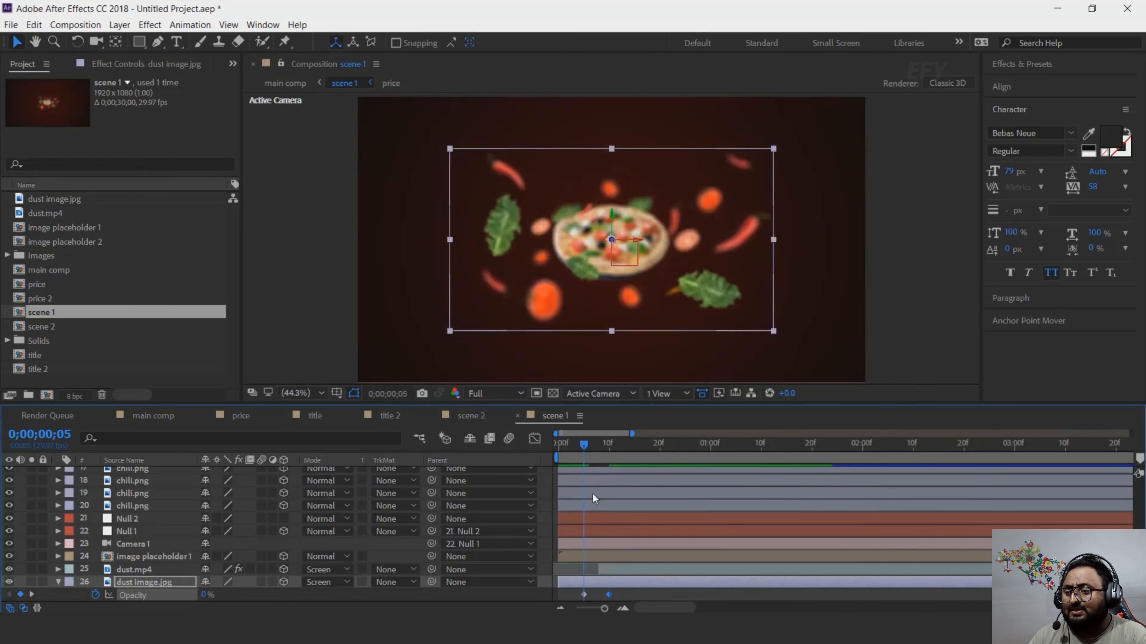
click(568, 446)
key(space)
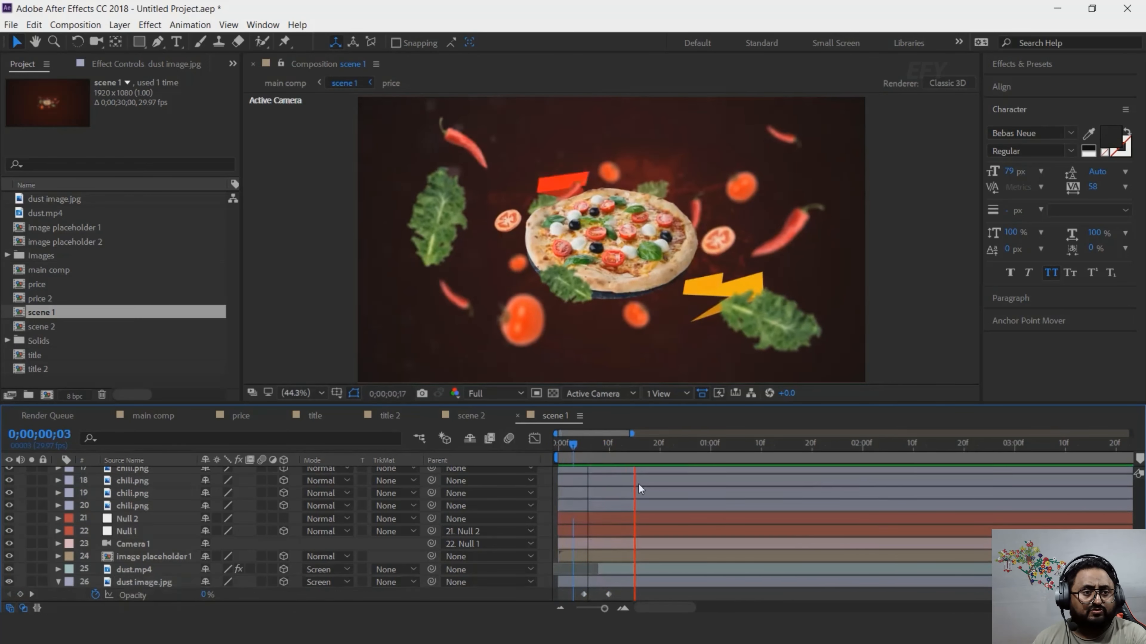
- Shift both dust image Opacity keyframes about two frames forward in time, preview the result and collapse the layer's properties
click(570, 446)
mouse_move(626, 593)
mouse_down()
mouse_move(577, 600)
mouse_move(619, 596)
mouse_up()
key(space)
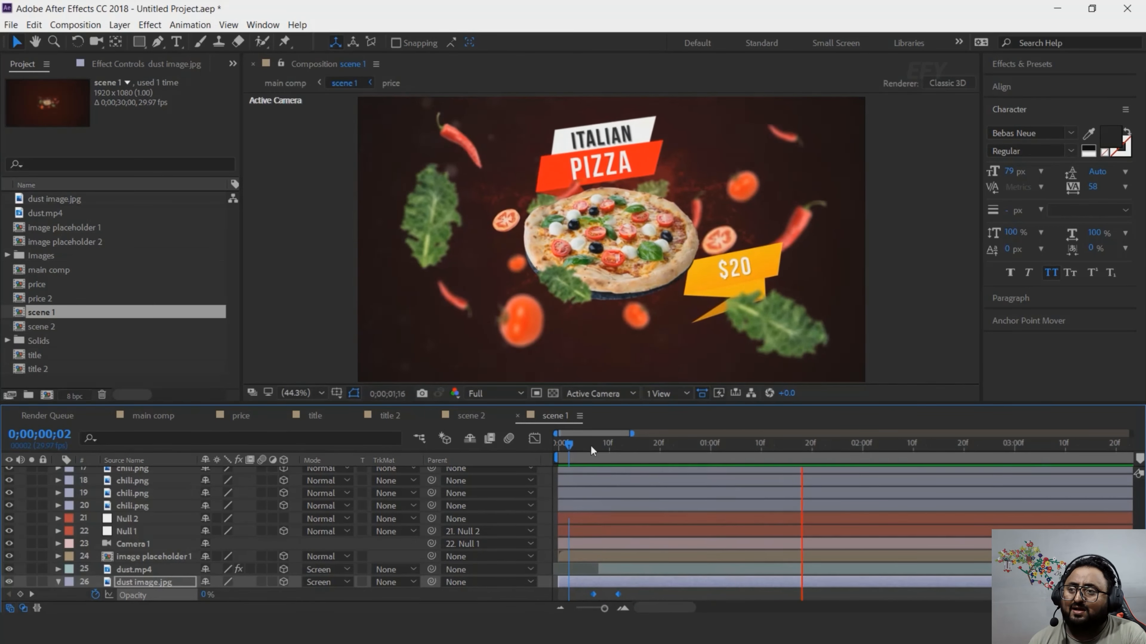
key(space)
key(space)
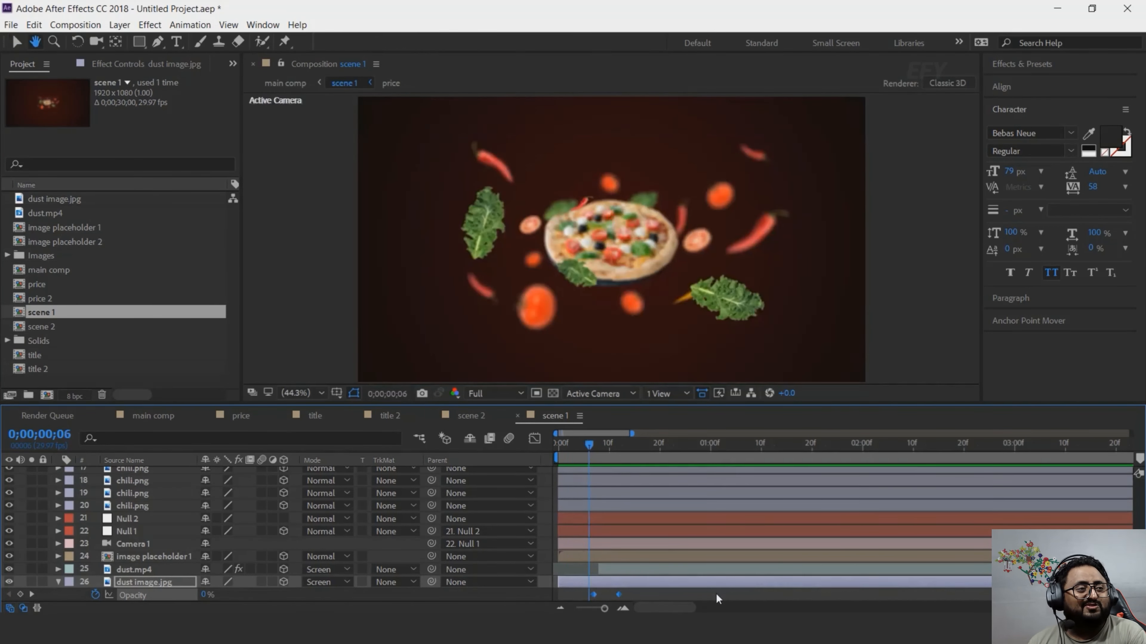
key(space)
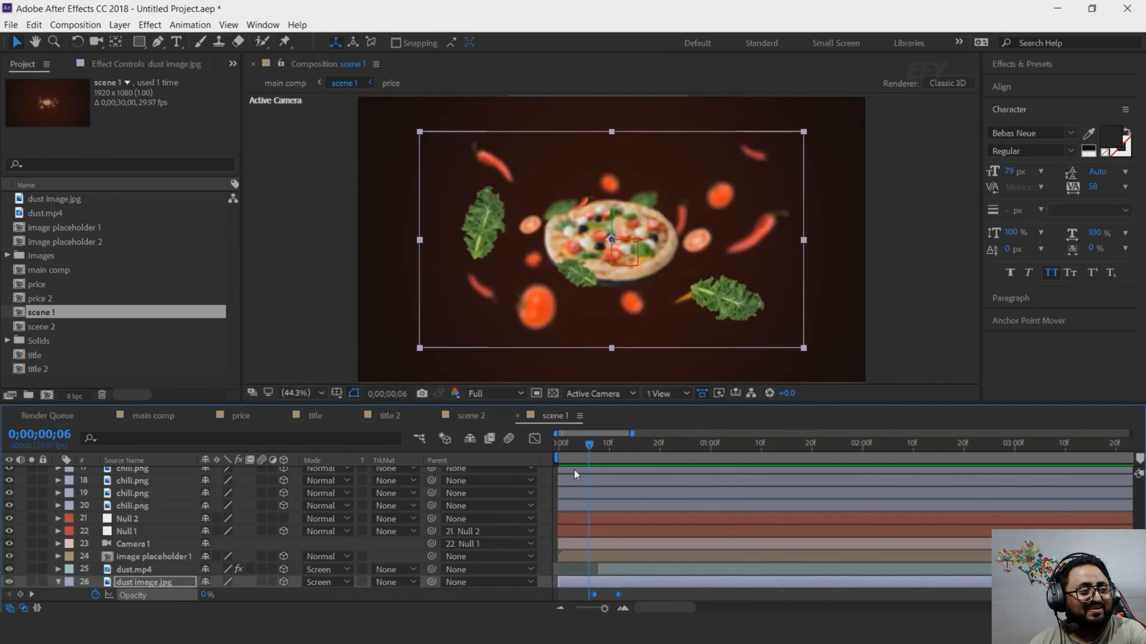
click(58, 583)
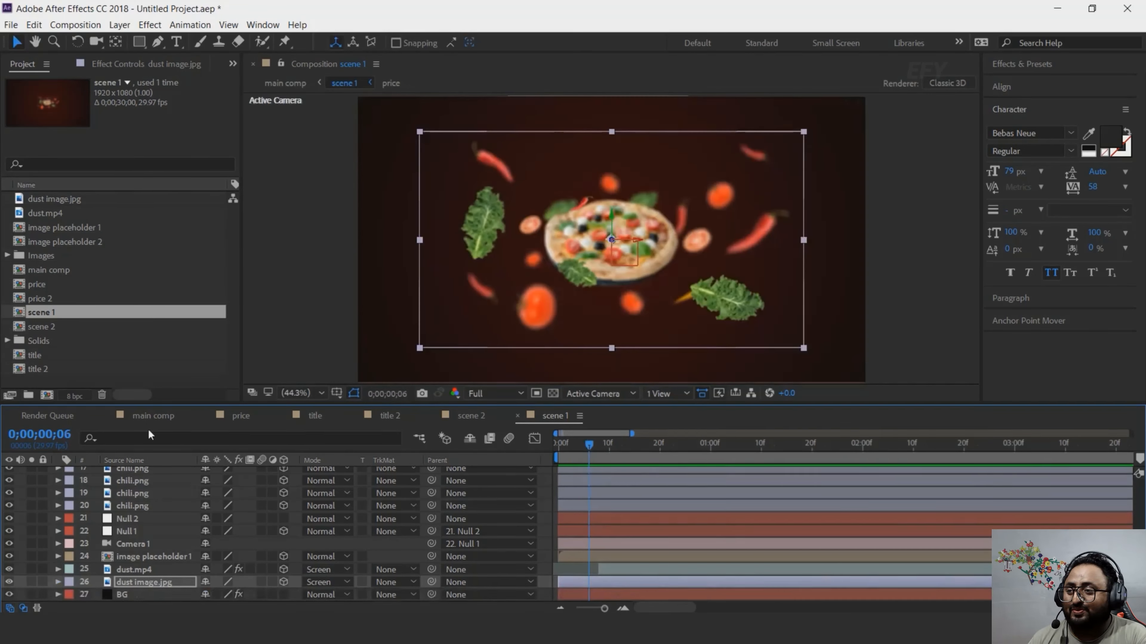
- In scene 2, keyframe dust image.jpg's Opacity from 1% at 0;00;00;06 to 30% at 0;00;00;12
click(470, 416)
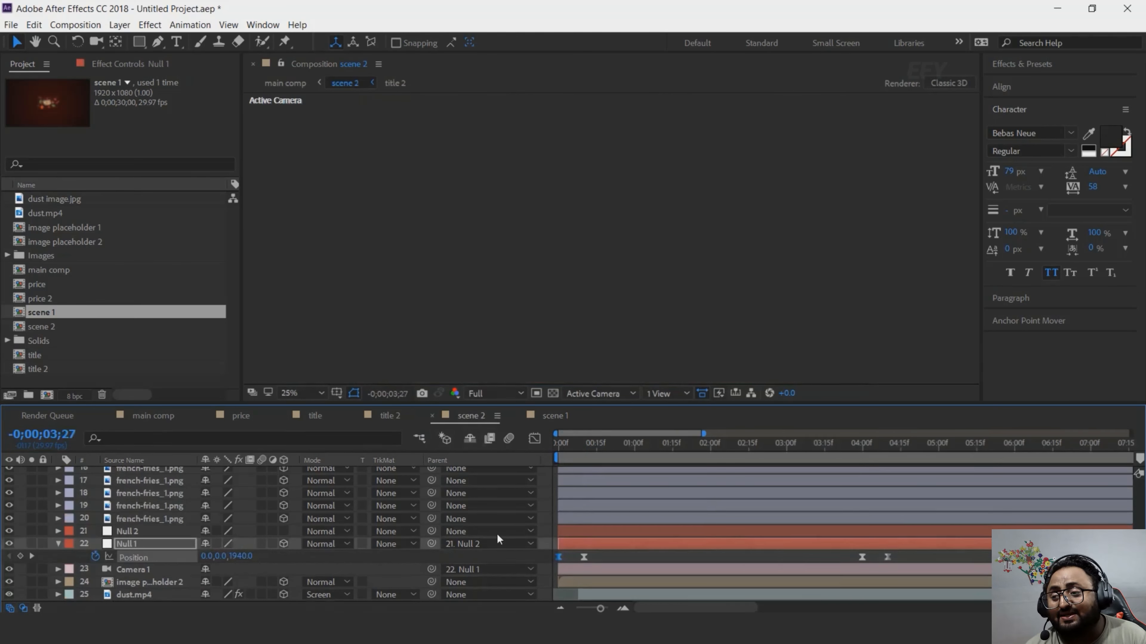
scroll(168, 584, down, 1)
click(138, 585)
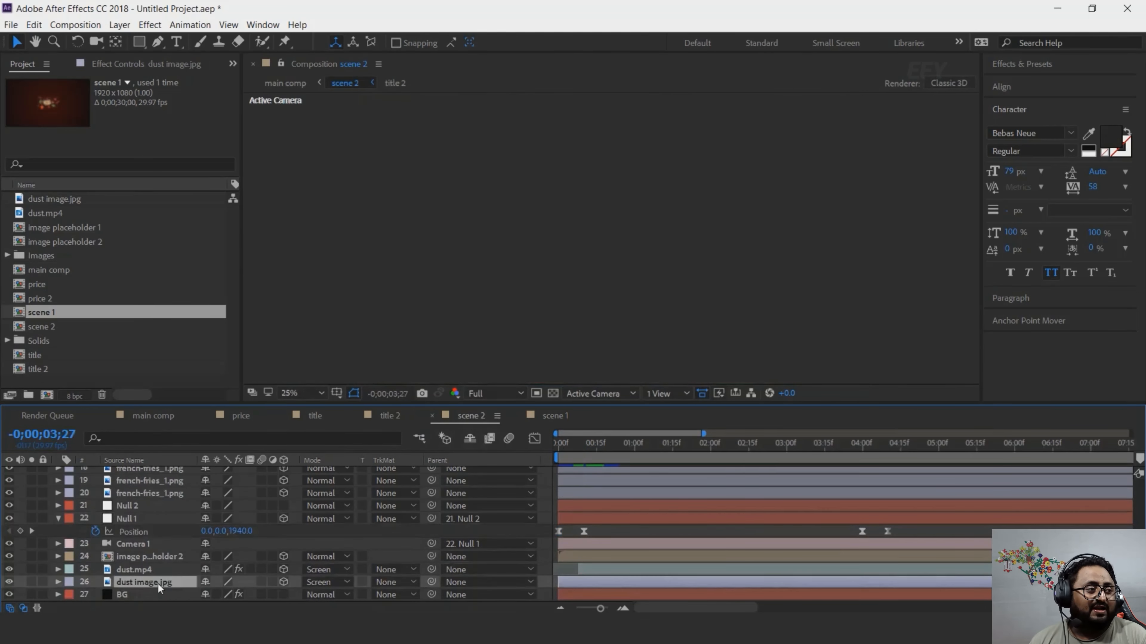
key(t)
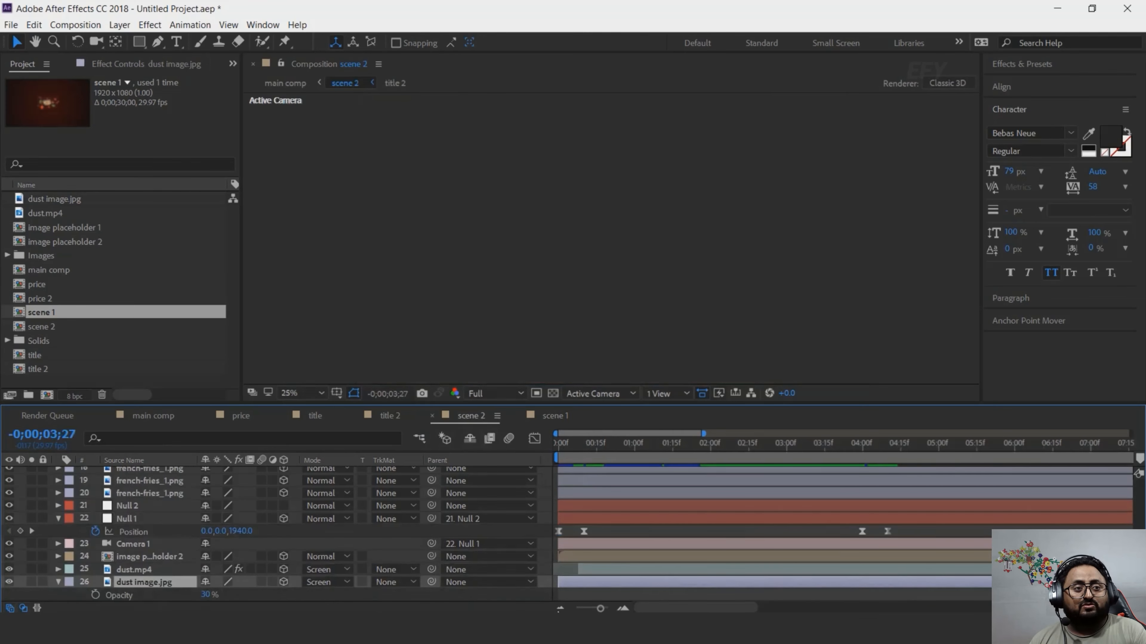
click(623, 609)
click(594, 446)
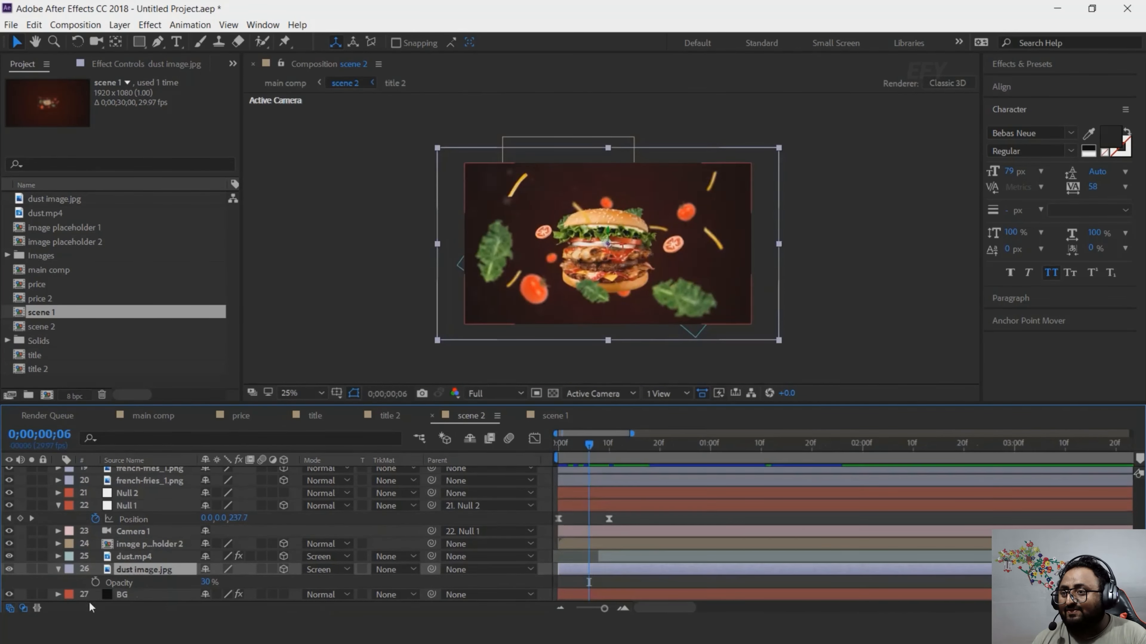
click(94, 582)
drag(594, 445, 619, 446)
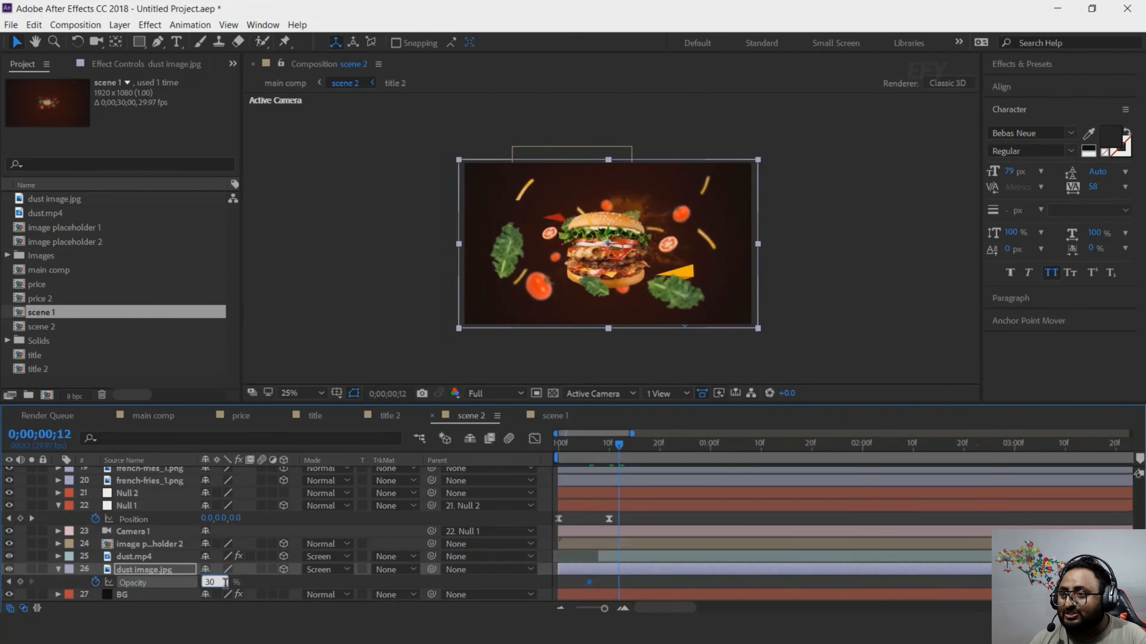
key(Return)
- Preview scene 2's opening, move both dust image Opacity keyframes slightly earlier and play the scene through its closing camera move
drag(619, 445, 584, 445)
scroll(772, 263, up, 2)
key(space)
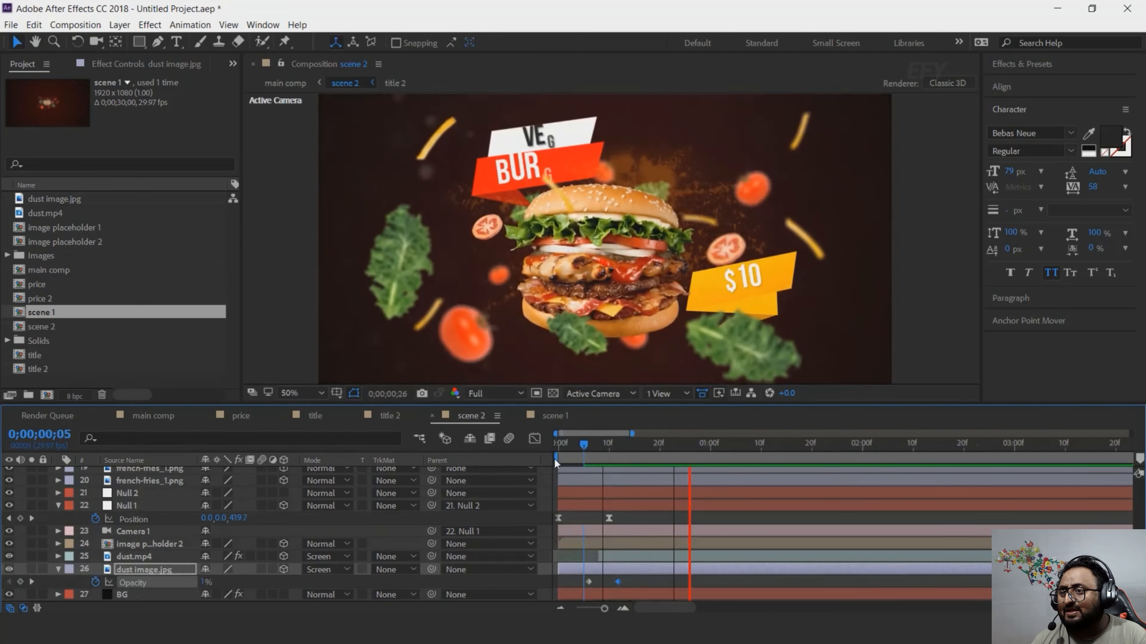
click(557, 446)
key(space)
click(568, 446)
drag(578, 583, 572, 583)
key(space)
key(space)
scroll(784, 570, down, 3)
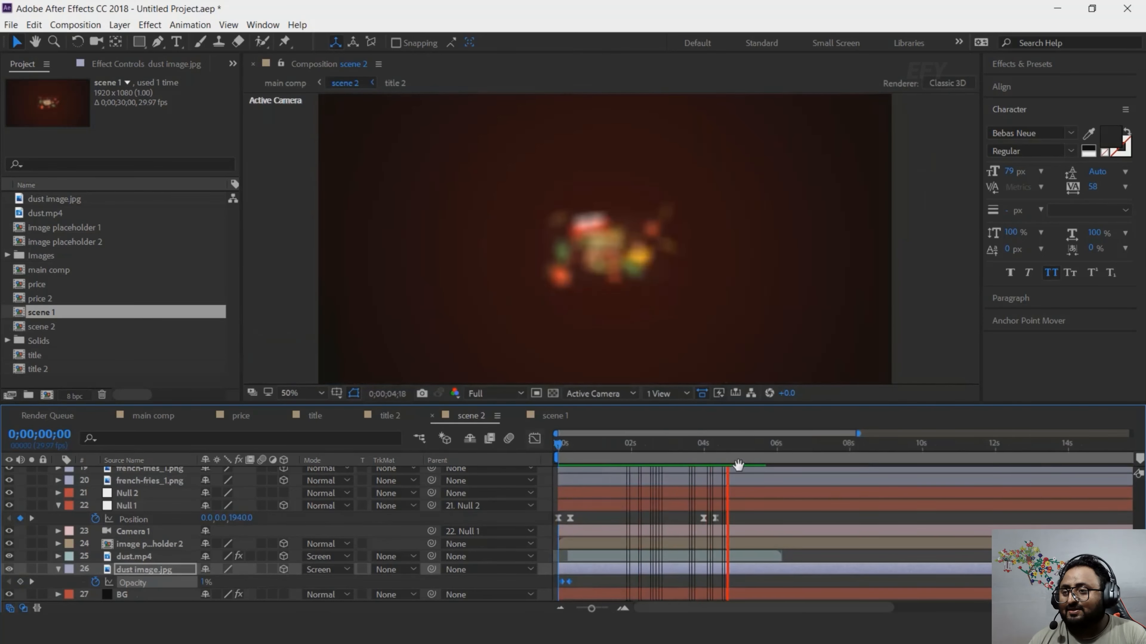
- Collapse Null 1's properties and set the BG layer's Gradient Ramp start color to dark grey 1F1F1F in scene 2
click(730, 445)
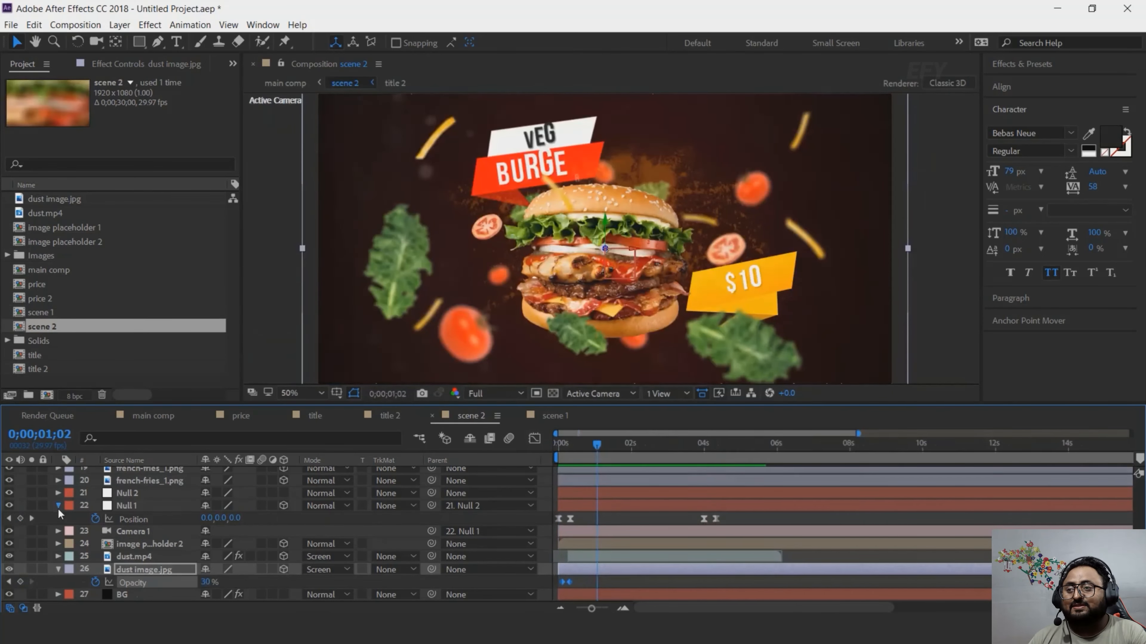
click(59, 506)
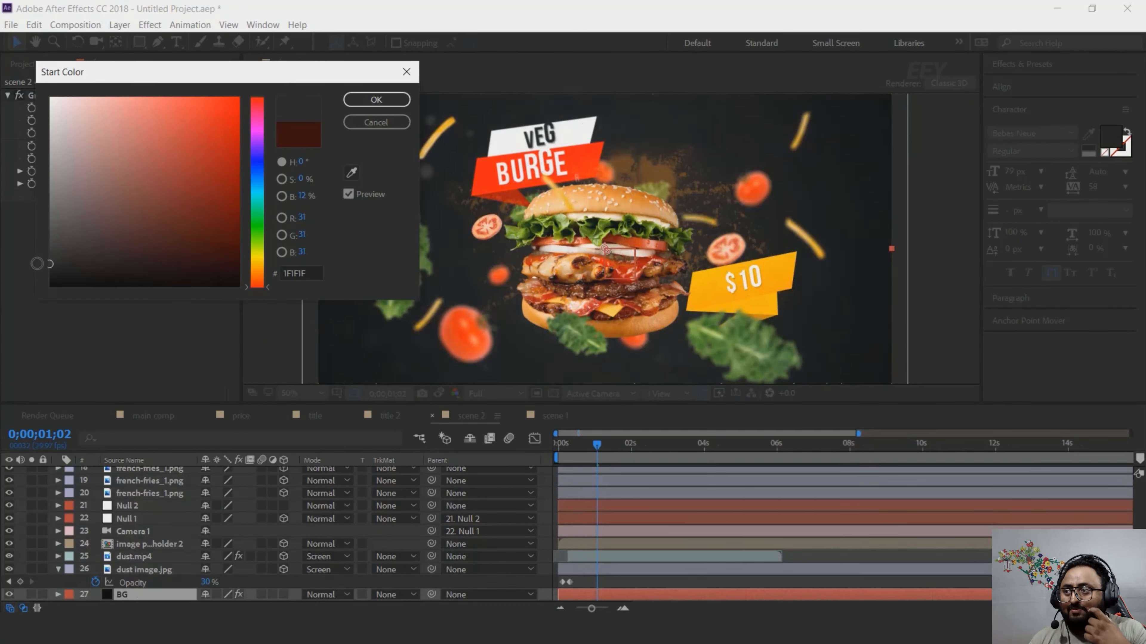
click(371, 100)
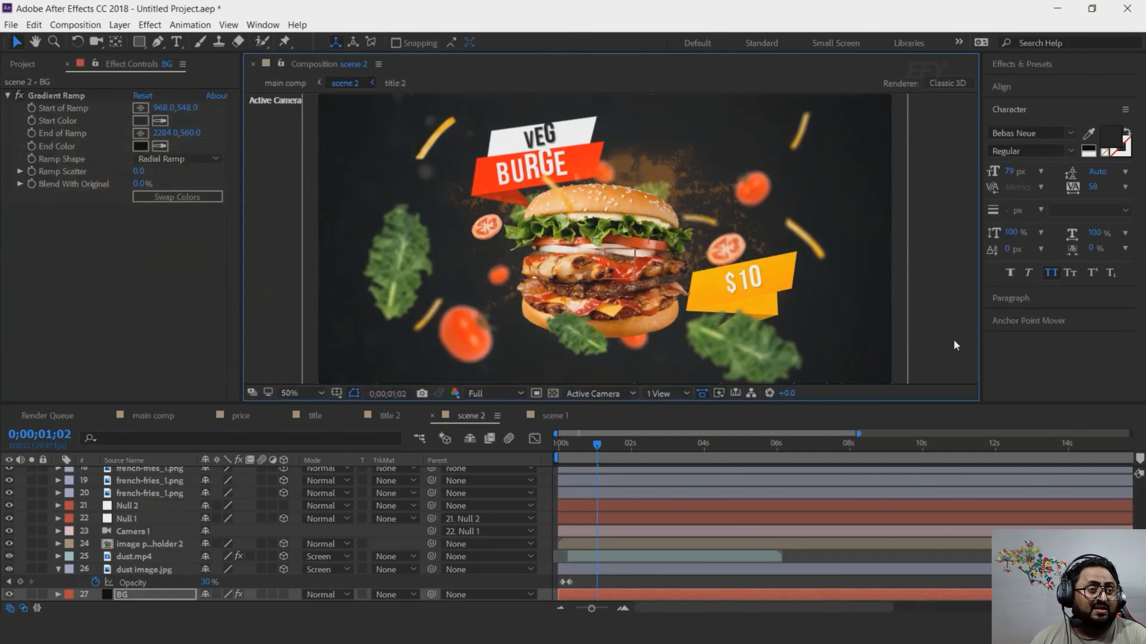
click(953, 345)
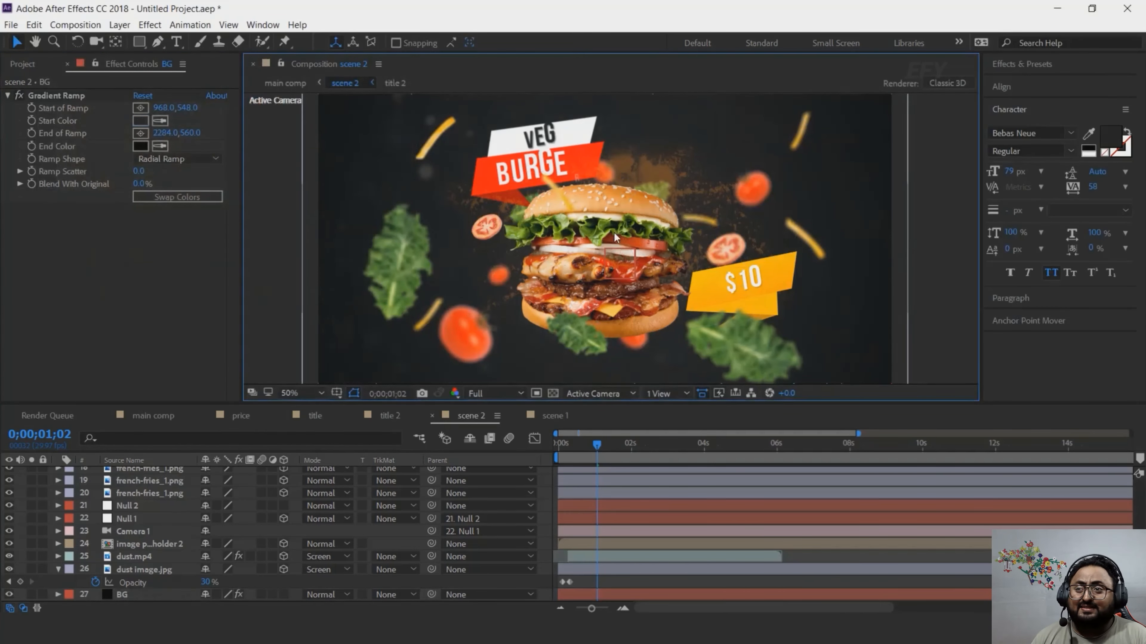
- Preview the main comp from its first frame in an enlarged view
click(146, 417)
drag(595, 447, 519, 461)
key(space)
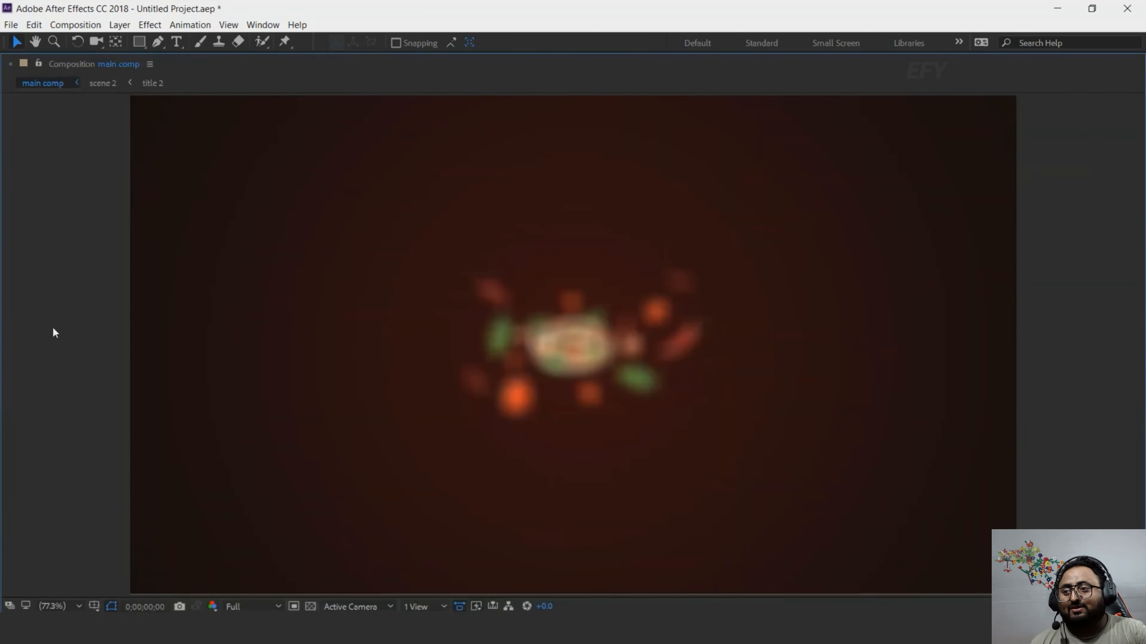
key(space)
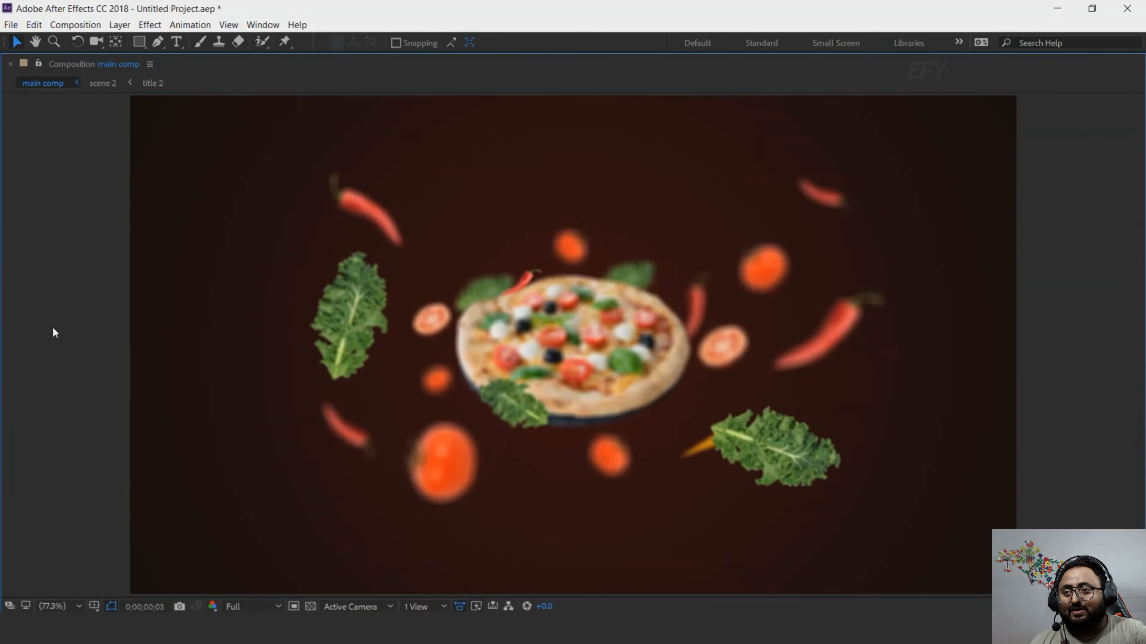